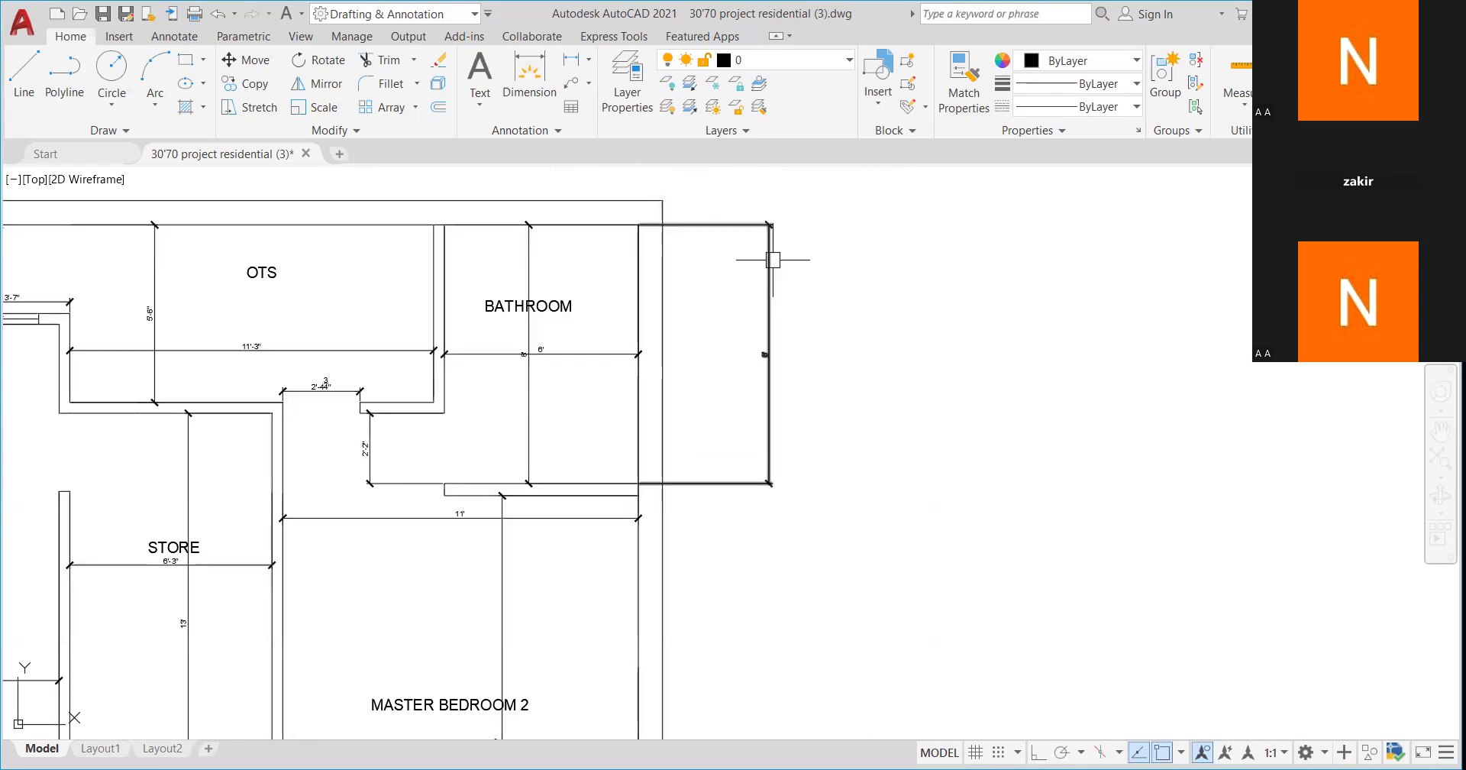
pyautogui.click(771, 259)
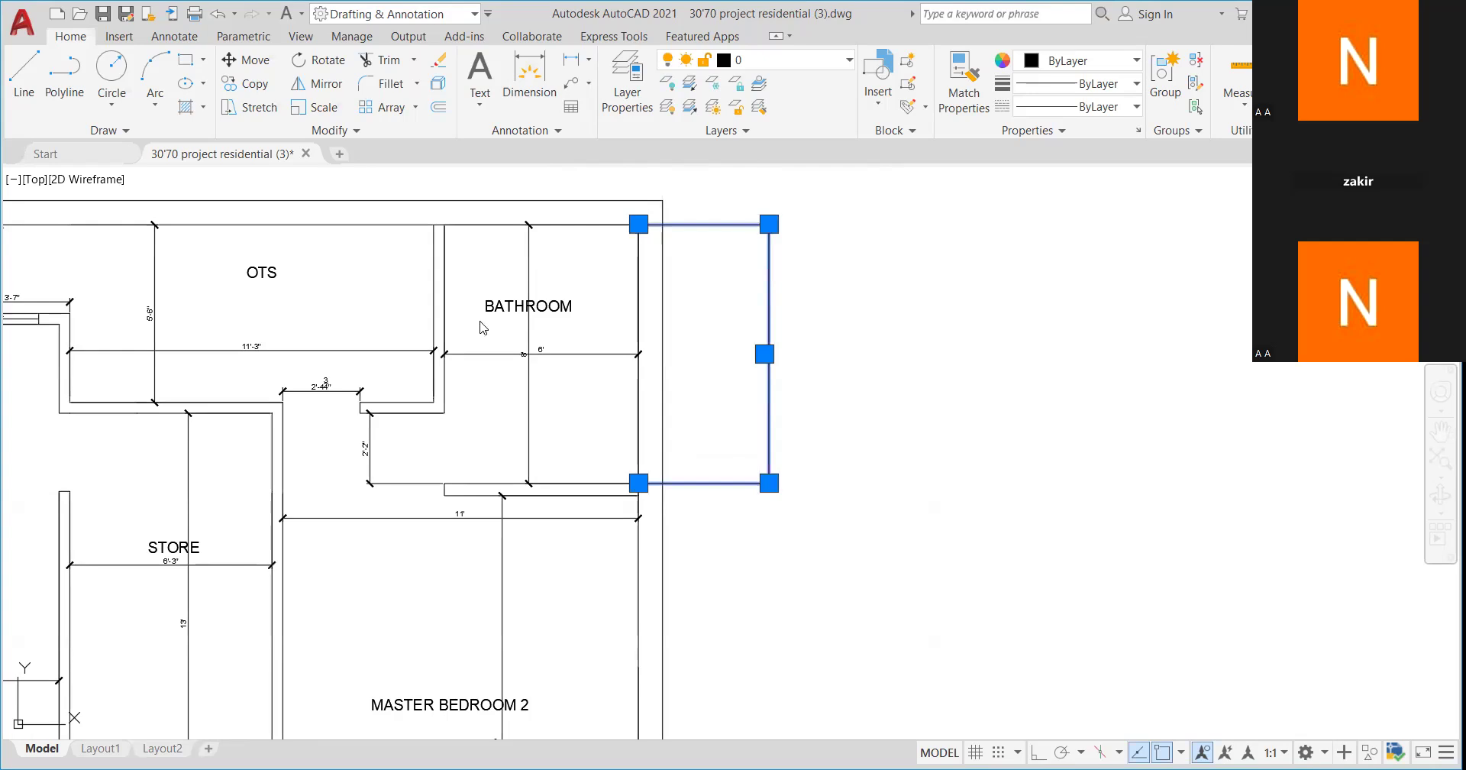
pyautogui.press('Escape')
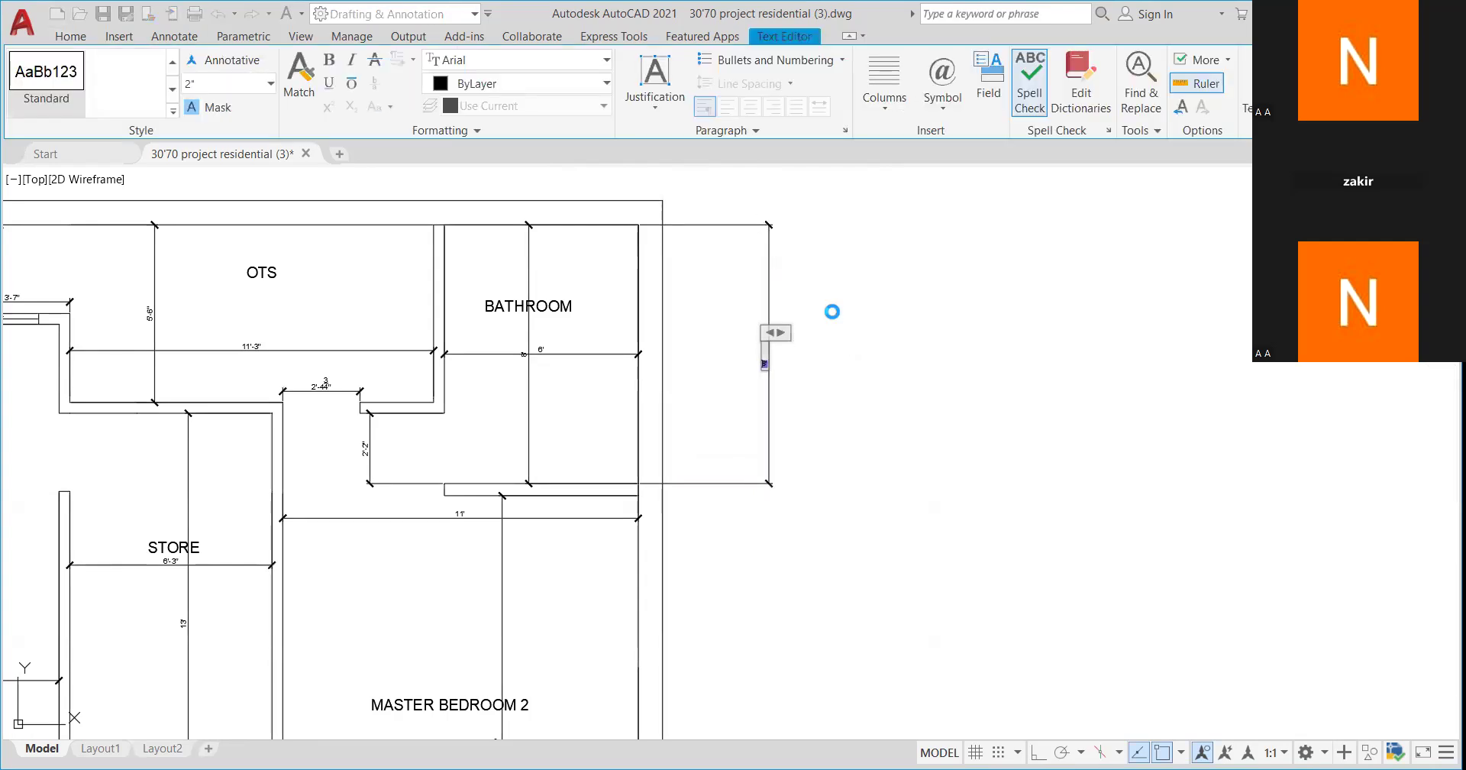
pyautogui.press('Escape')
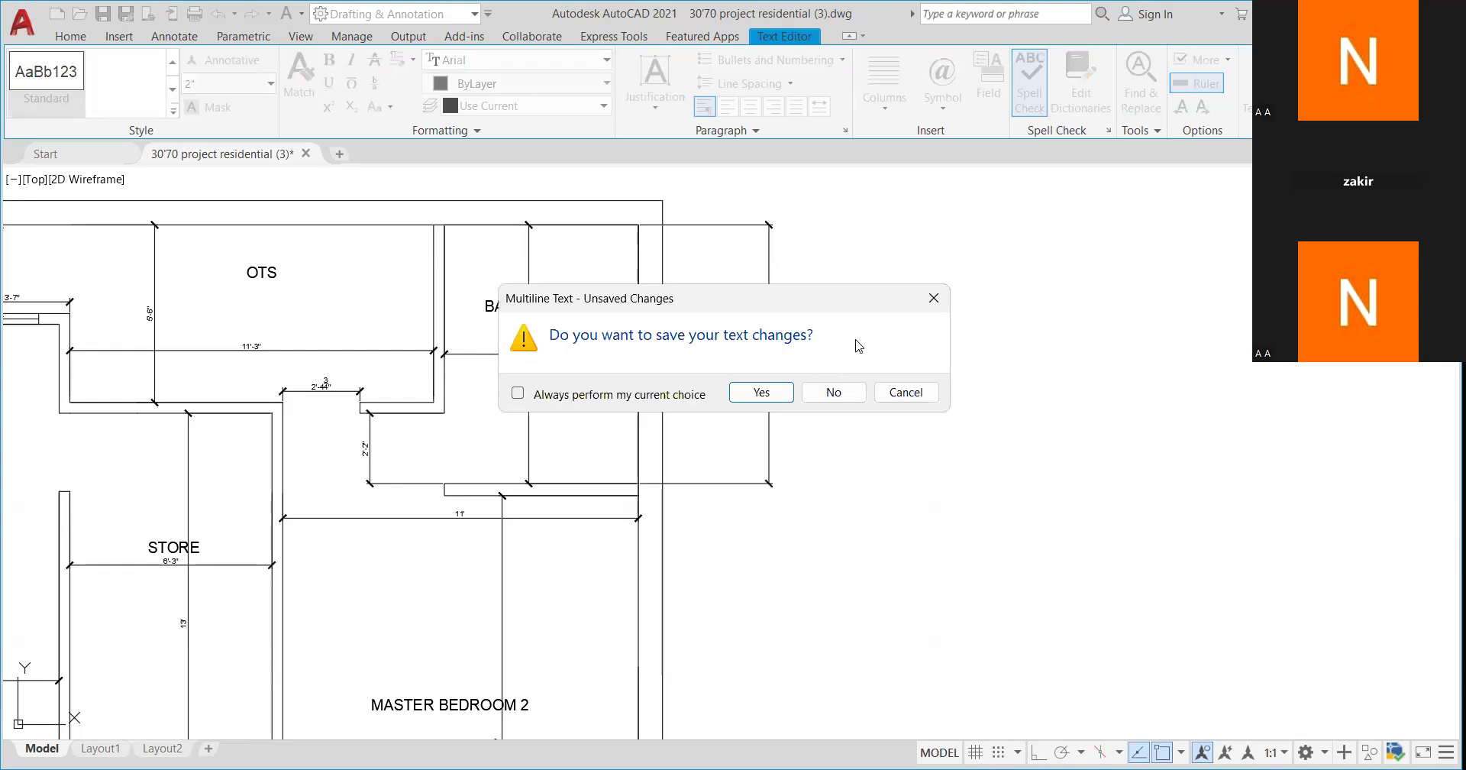
pyautogui.click(933, 304)
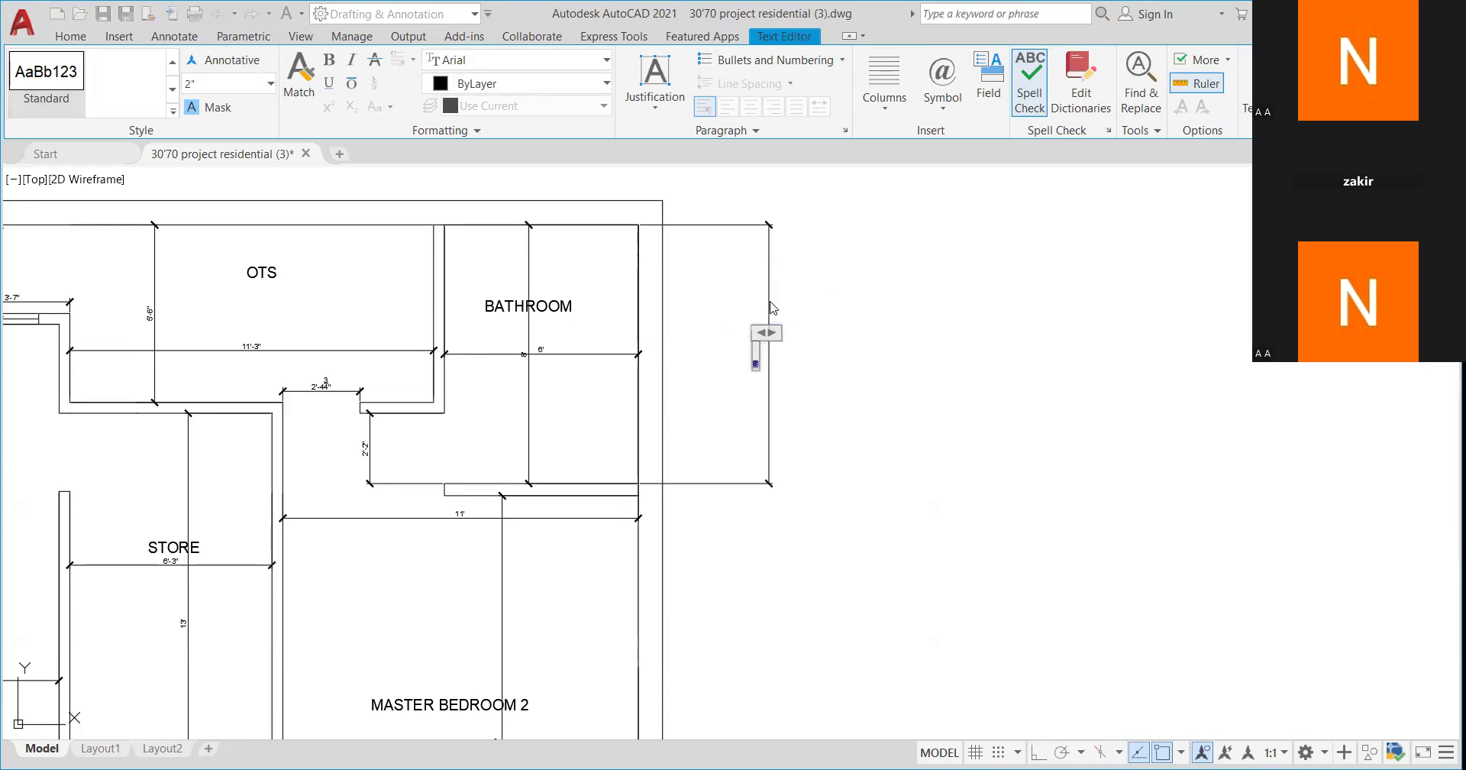
pyautogui.press('Escape')
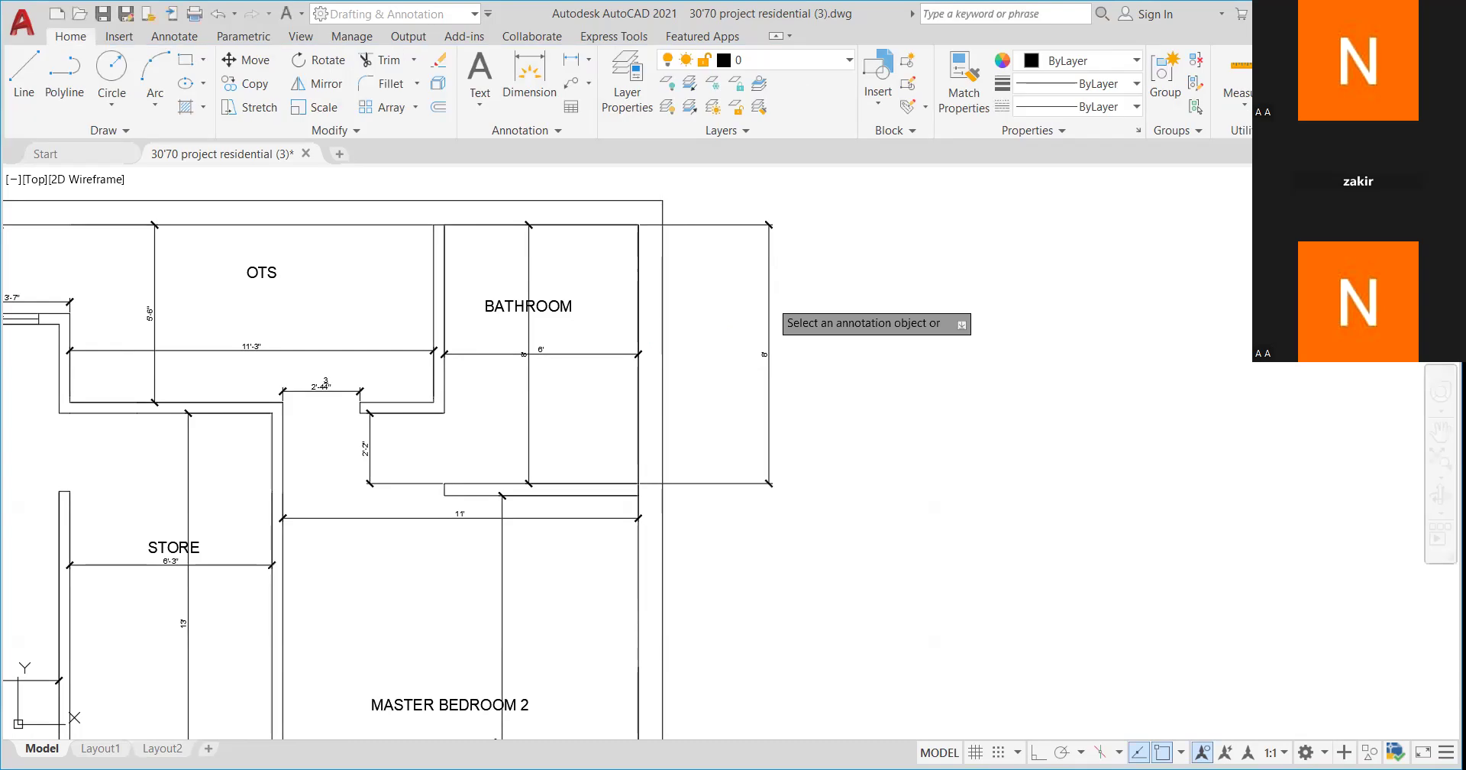
pyautogui.click(770, 300)
pyautogui.press('Escape')
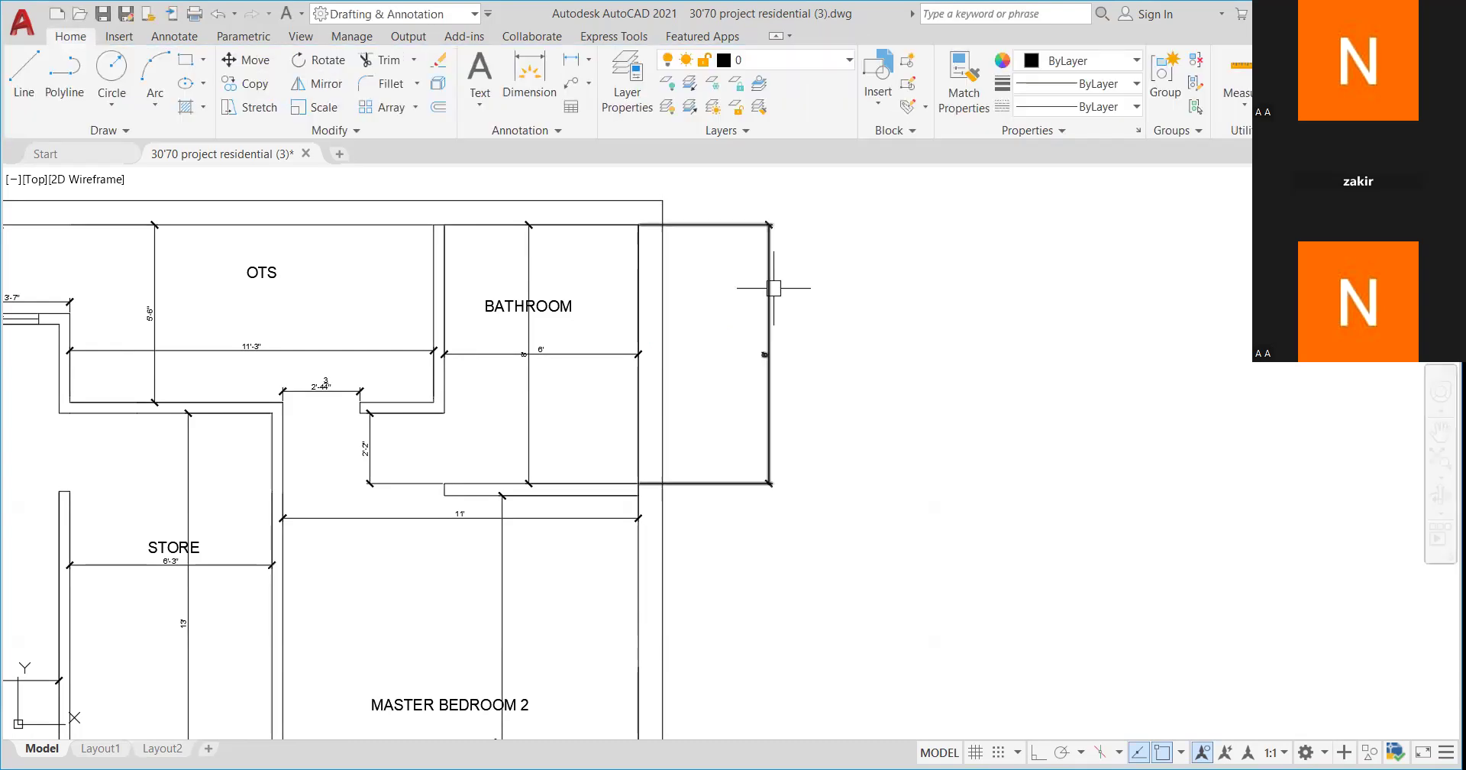
# - Shorten both extension lines of the vertical dimension outside the bathroom by moving their origins clear of the outer wall
pyautogui.click(763, 286)
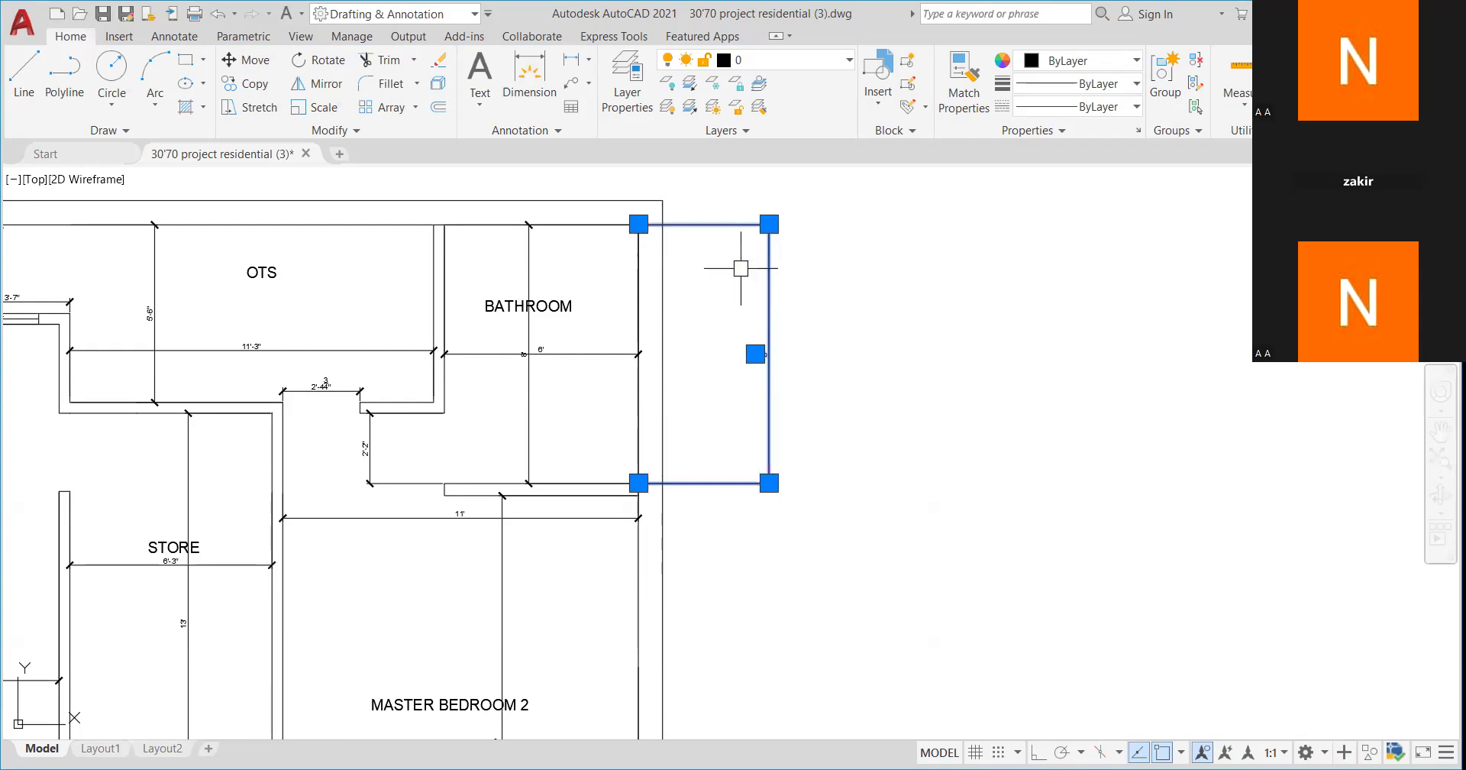
pyautogui.click(638, 224)
pyautogui.click(739, 224)
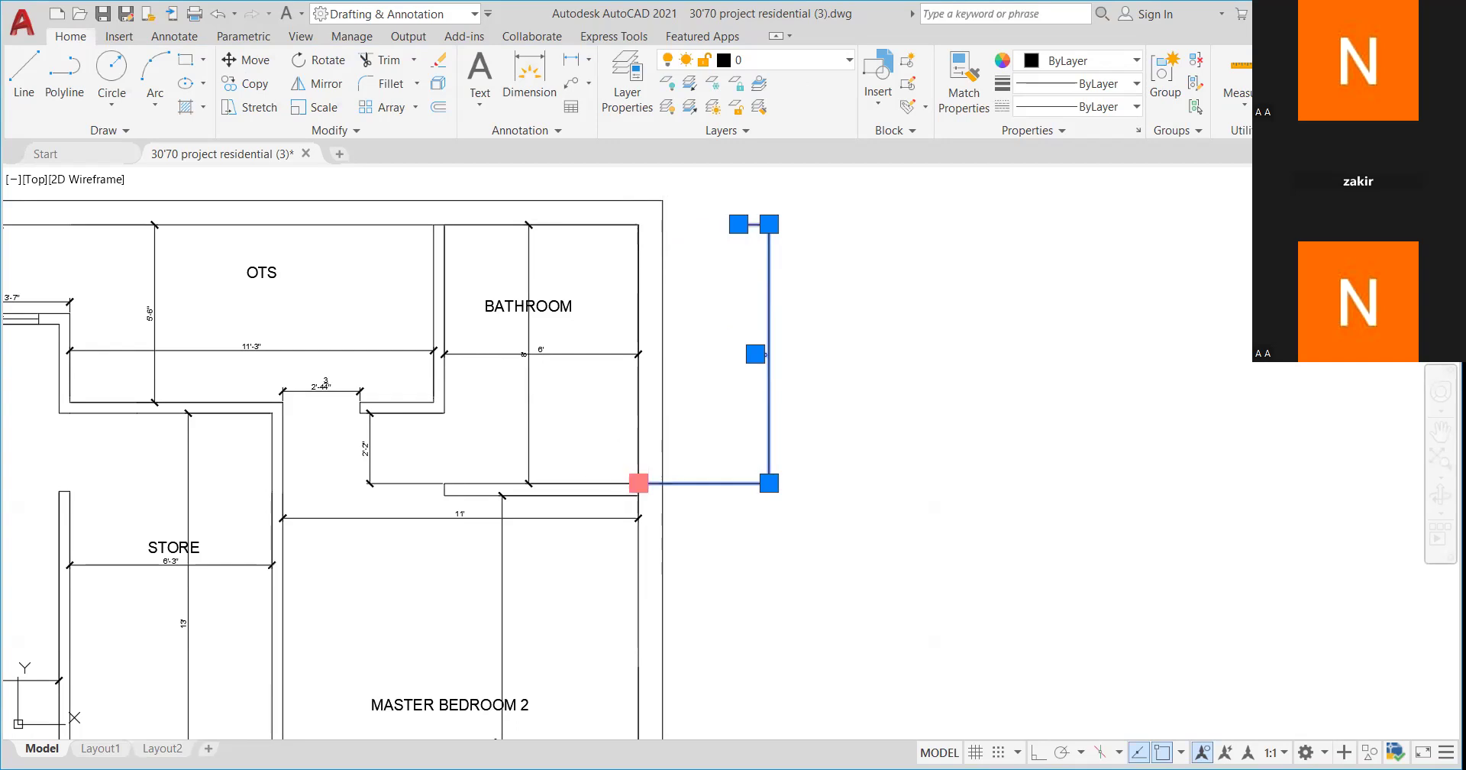
pyautogui.click(639, 483)
pyautogui.click(748, 483)
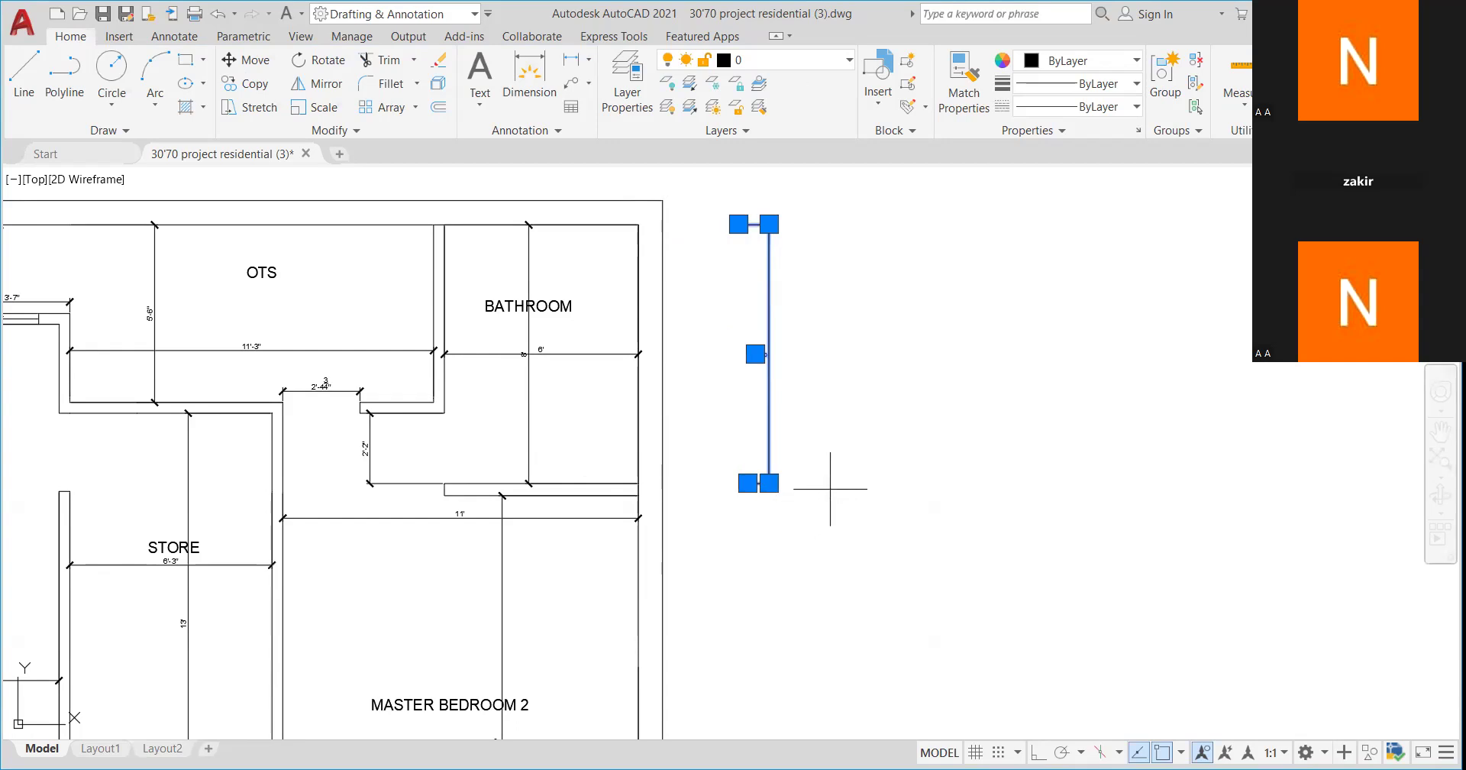
# - Examine the existing dimensions around the washroom, the OTS and the small window recess
pyautogui.scroll(4, 509, 365)
pyautogui.scroll(-2, 749, 382)
pyautogui.scroll(-3, 750, 376)
pyautogui.scroll(4, 507, 331)
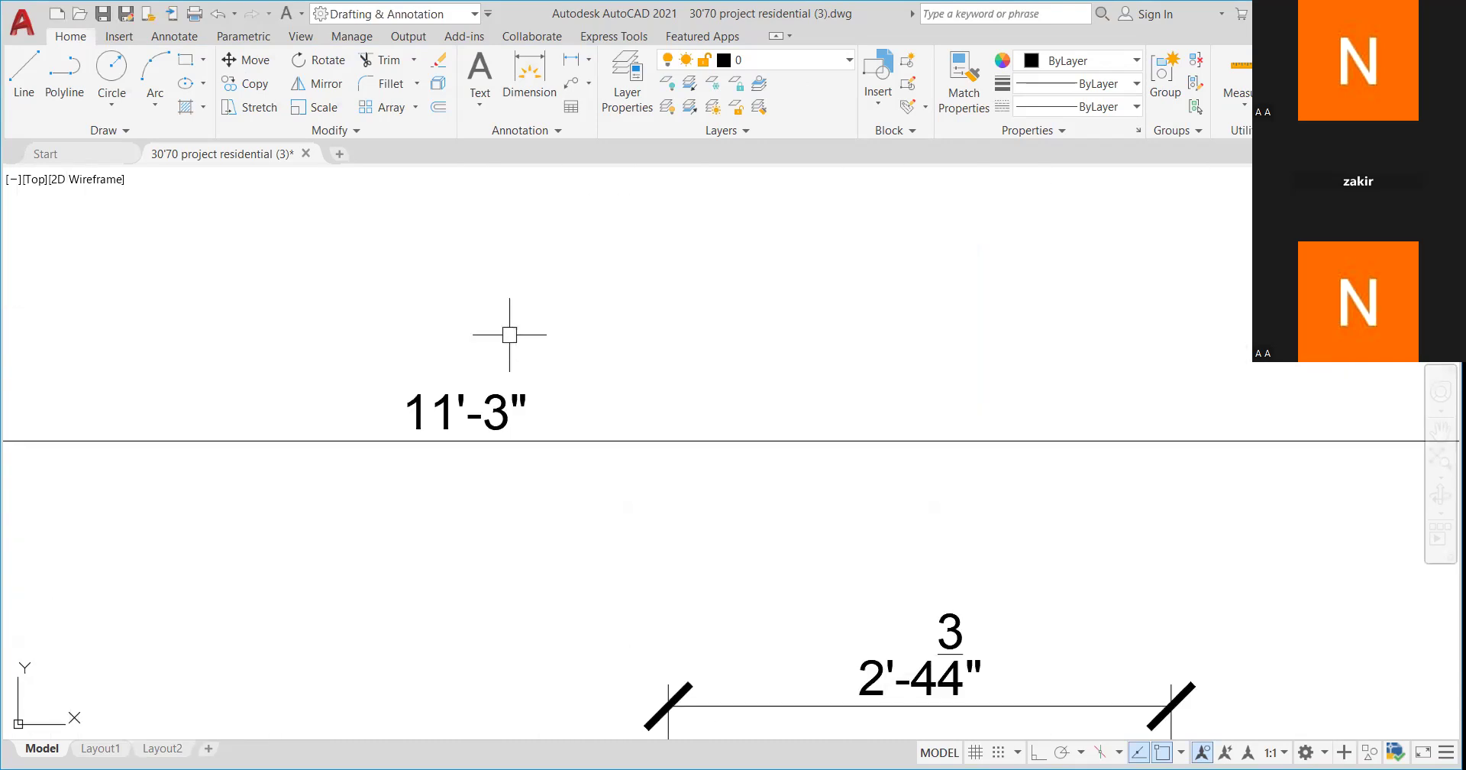
pyautogui.scroll(-5, 534, 339)
pyautogui.scroll(5, 381, 320)
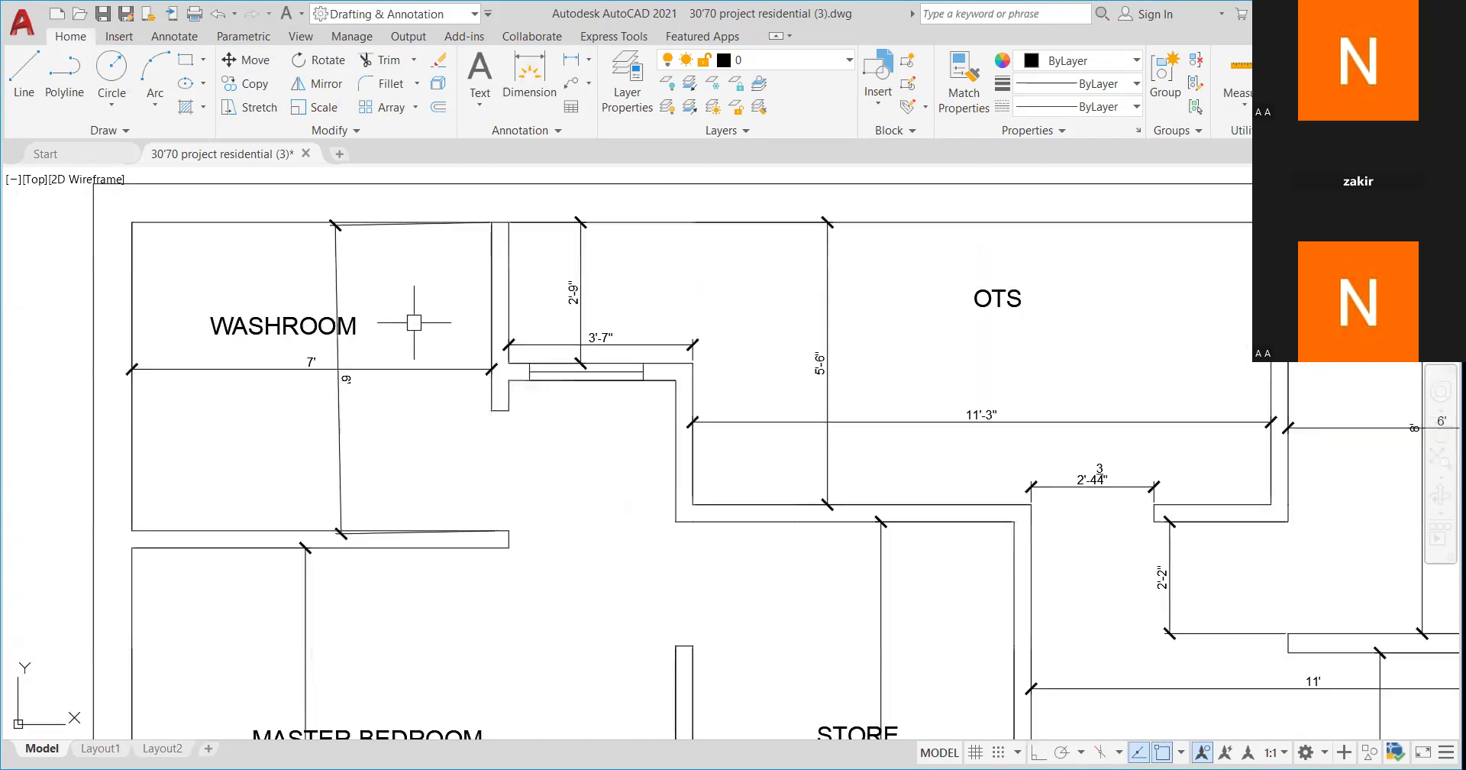
pyautogui.scroll(4, 580, 314)
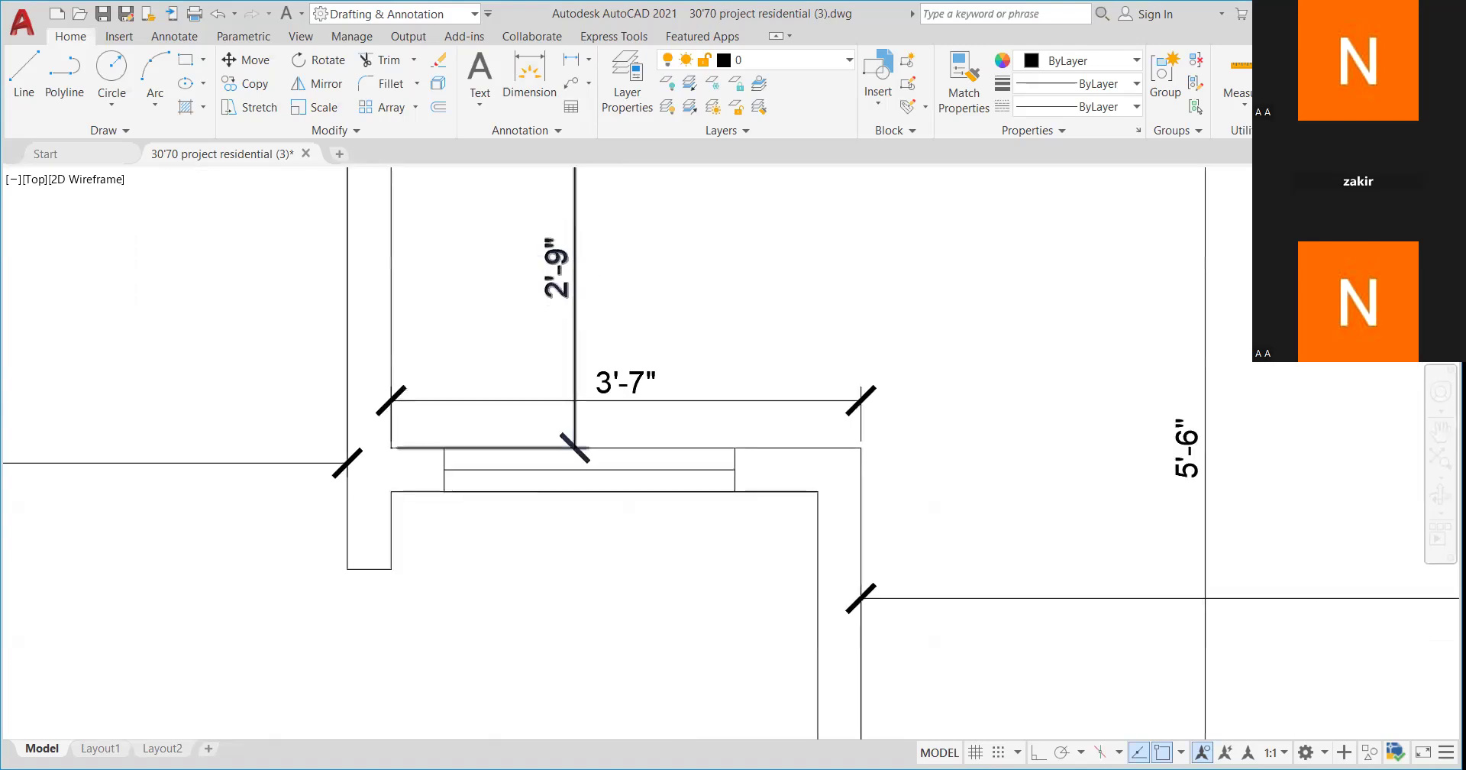
pyautogui.scroll(5, 569, 267)
pyautogui.scroll(-8, 566, 275)
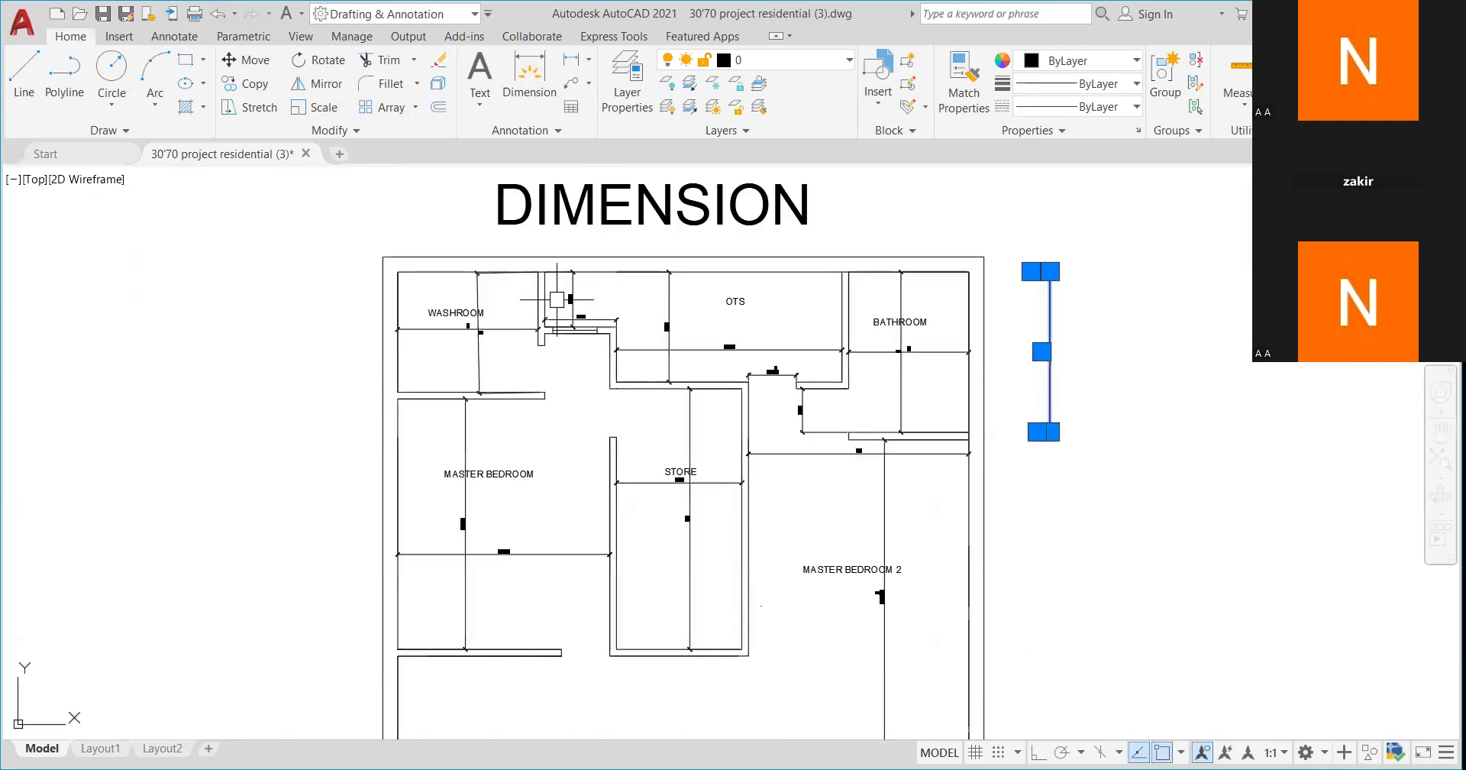
pyautogui.scroll(4, 462, 313)
pyautogui.scroll(-3, 462, 313)
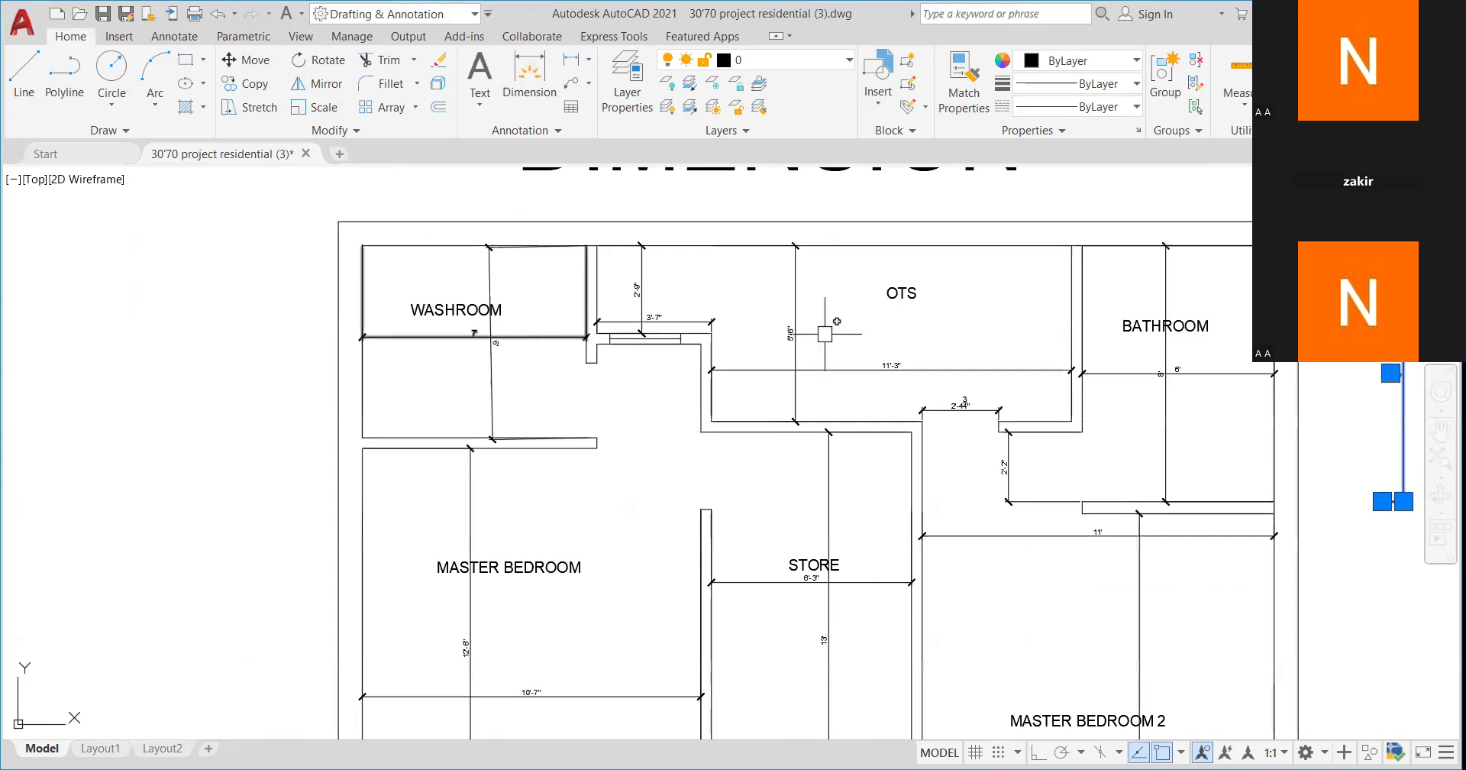
pyautogui.rightClick(539, 76)
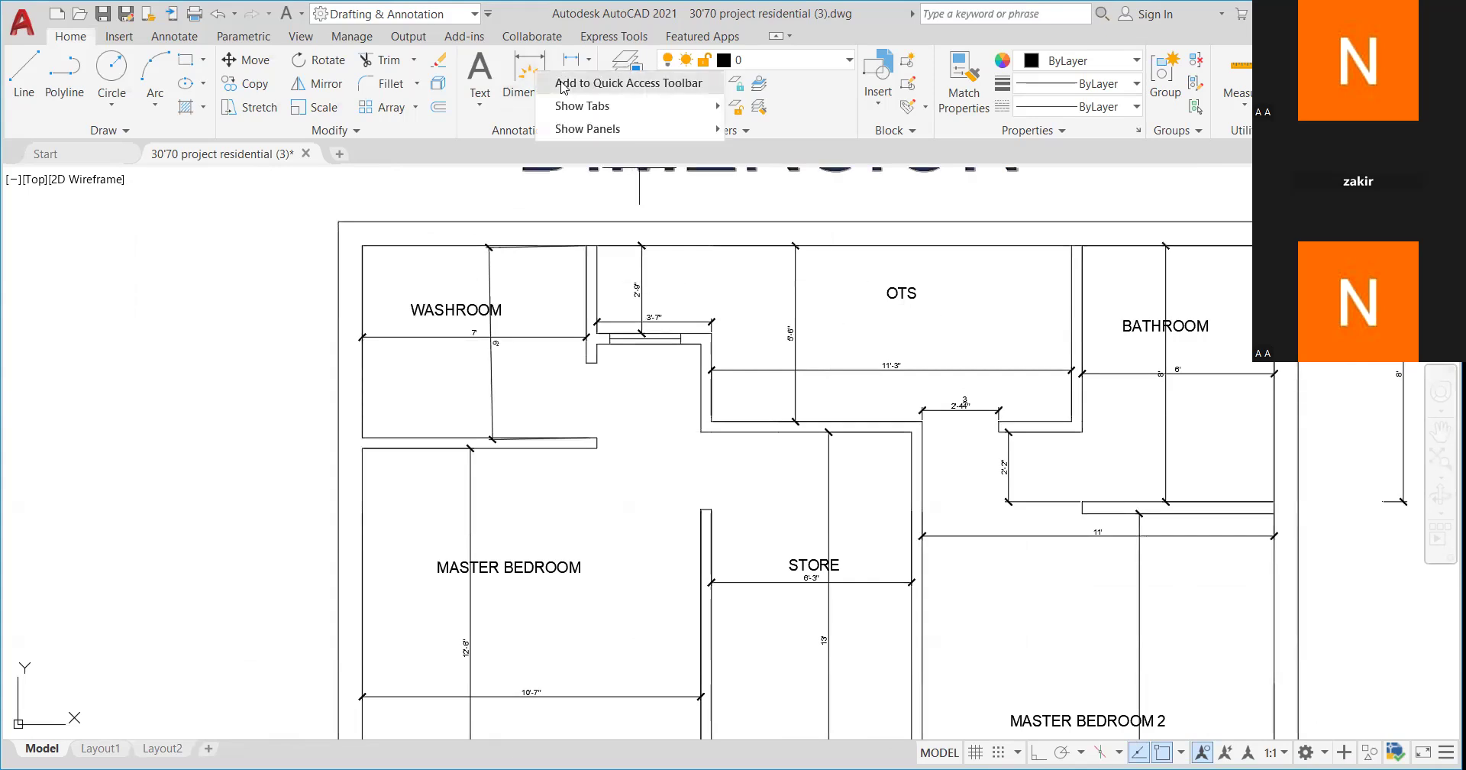
pyautogui.click(536, 200)
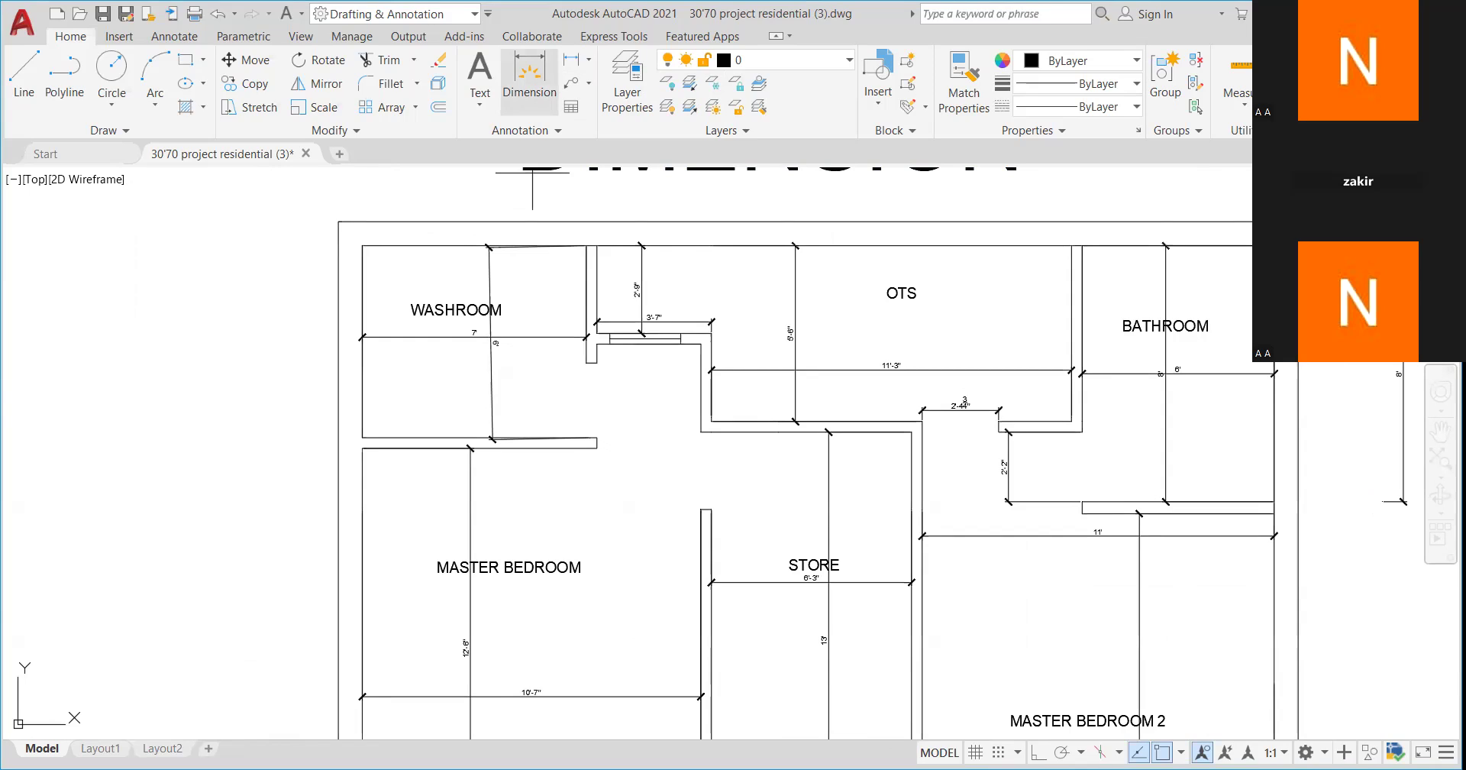
pyautogui.scroll(-4, 493, 298)
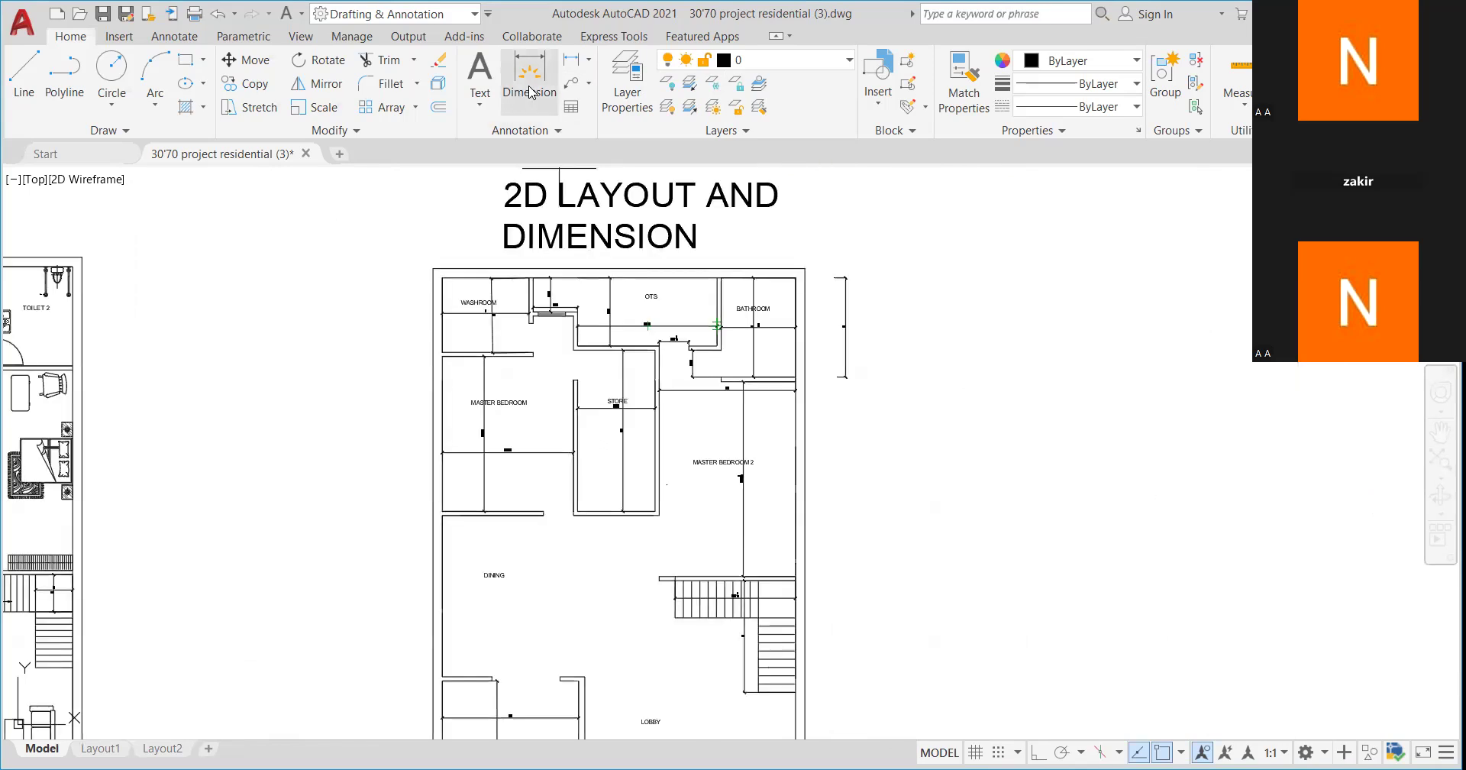
pyautogui.rightClick(531, 90)
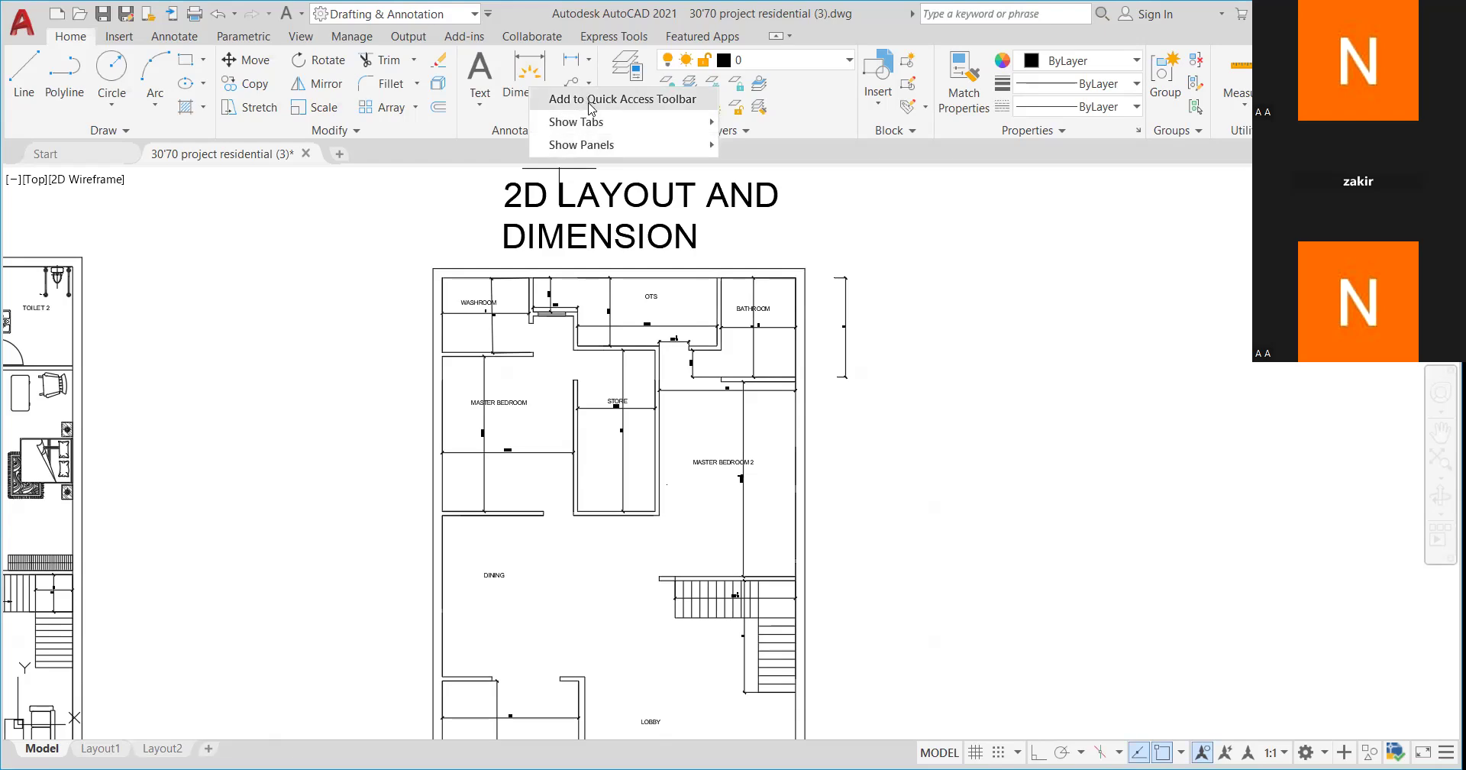
pyautogui.moveTo(595, 149)
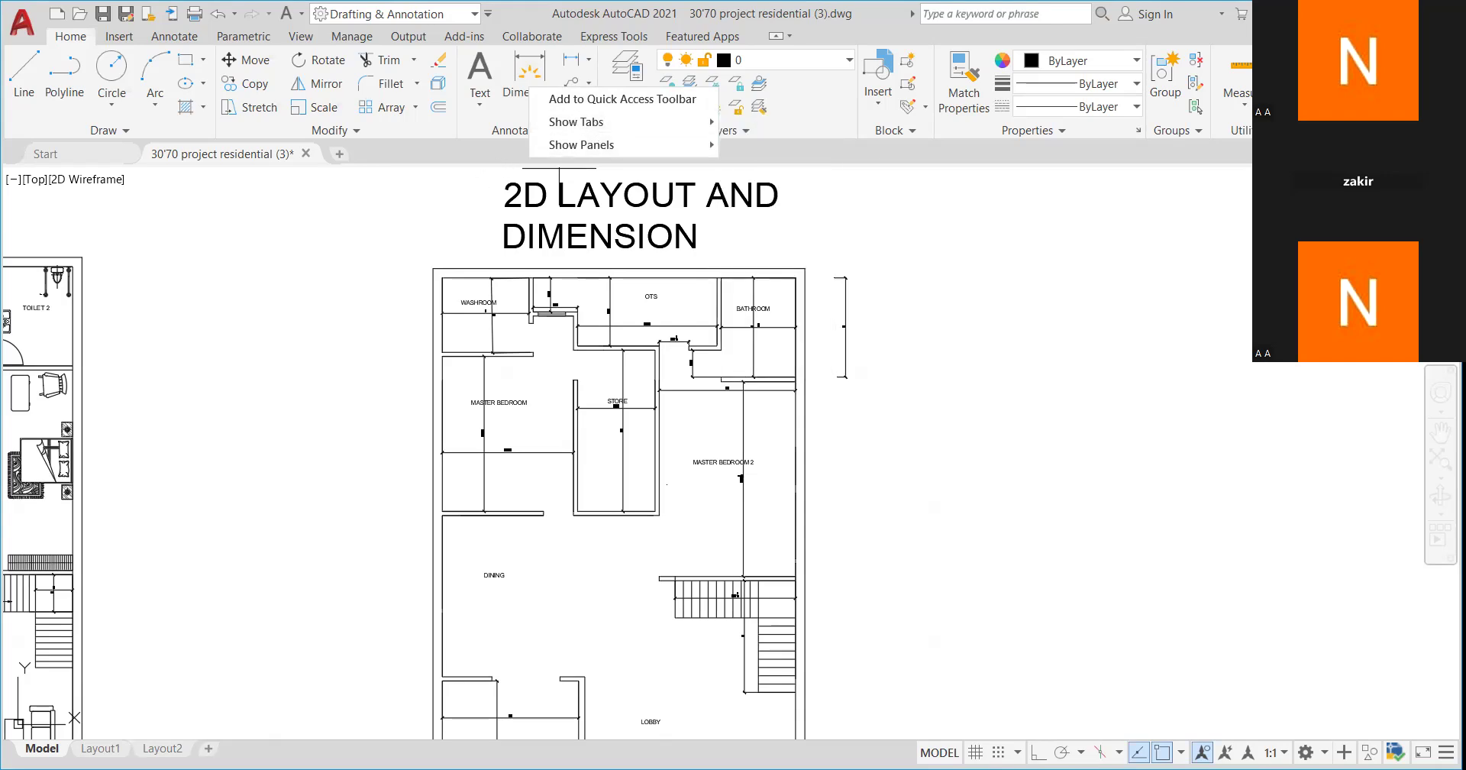
pyautogui.scroll(-2, 651, 227)
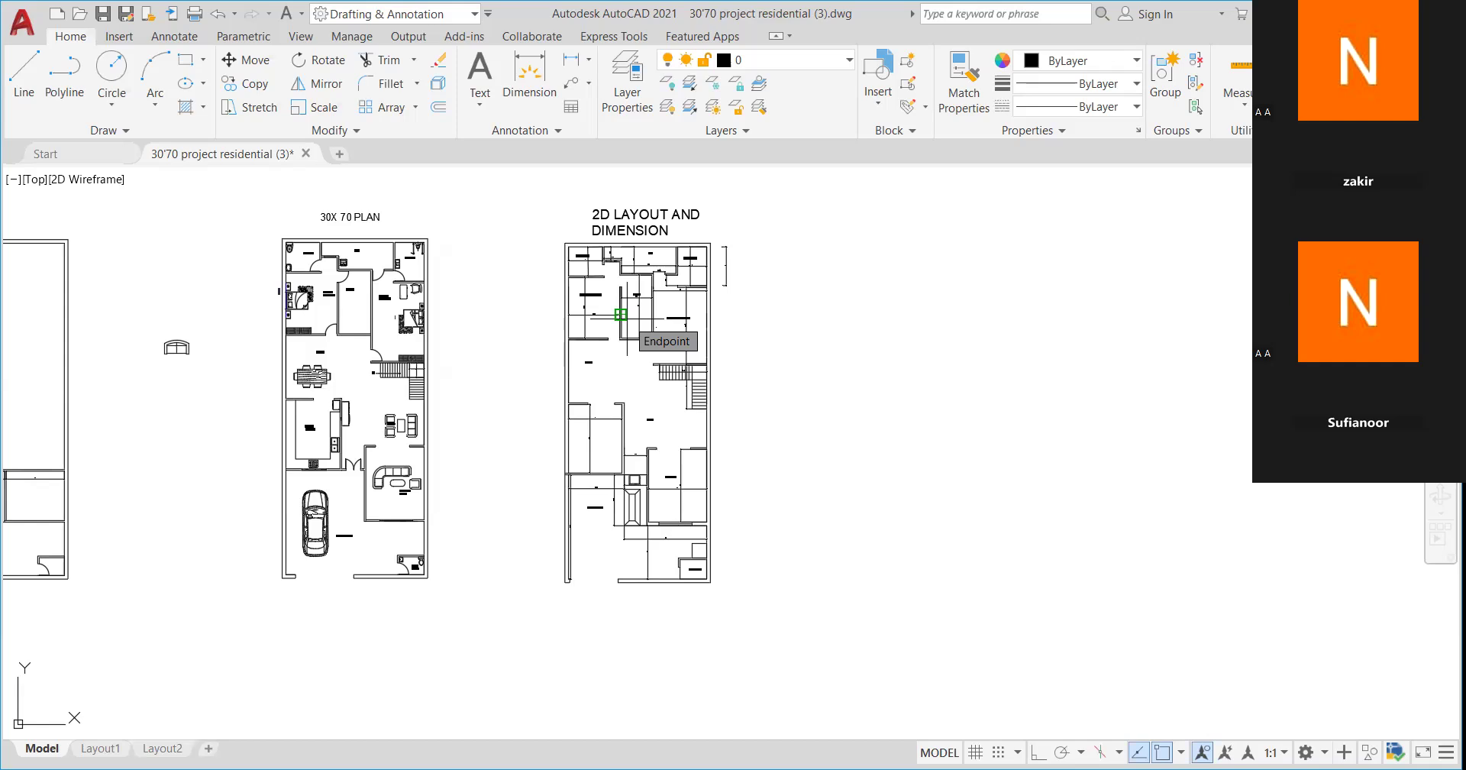
# - Draw the wall between the dining area and Master Bedroom 2 as two parallel vertical lines from the store's corner to the staircase wall
pyautogui.scroll(10, 664, 365)
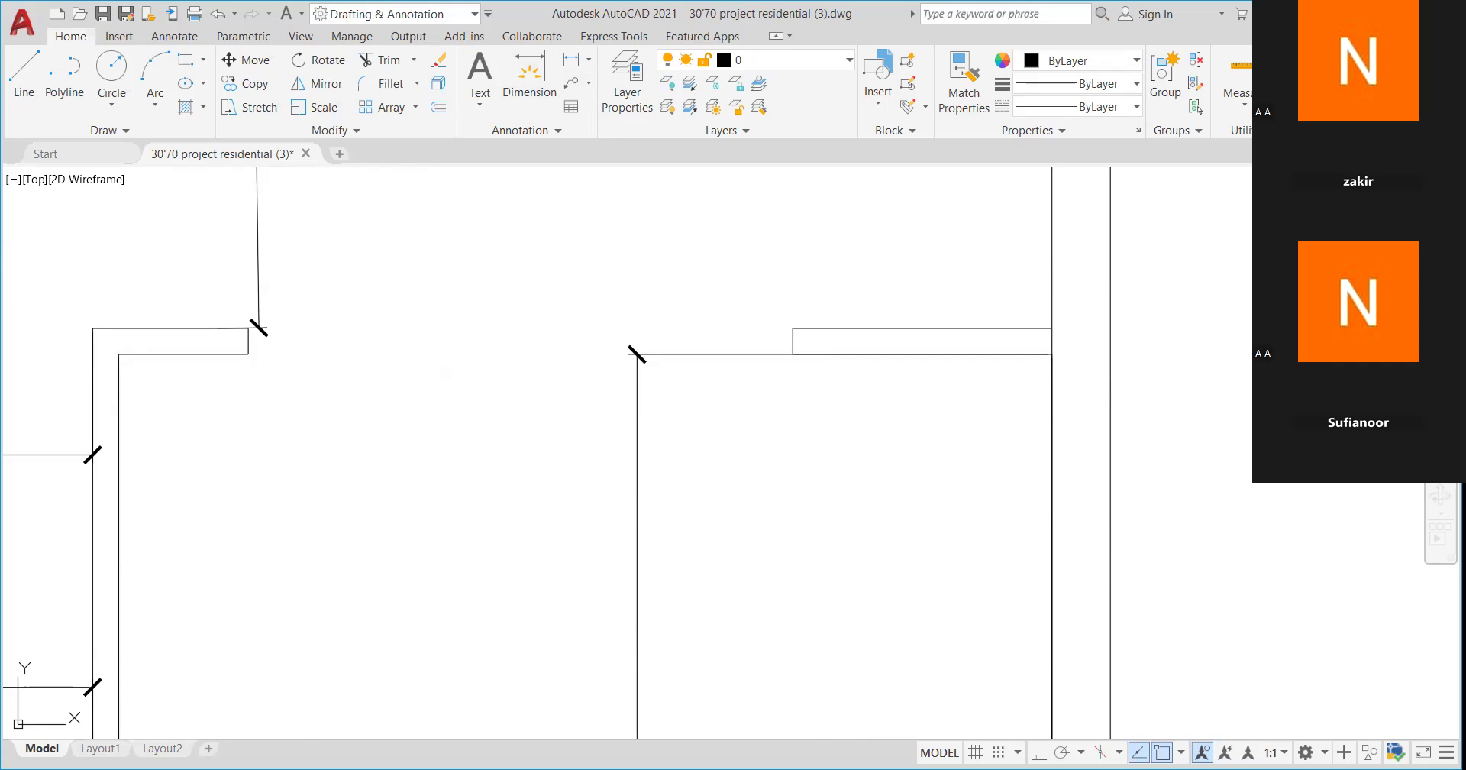
pyautogui.scroll(-3, 600, 362)
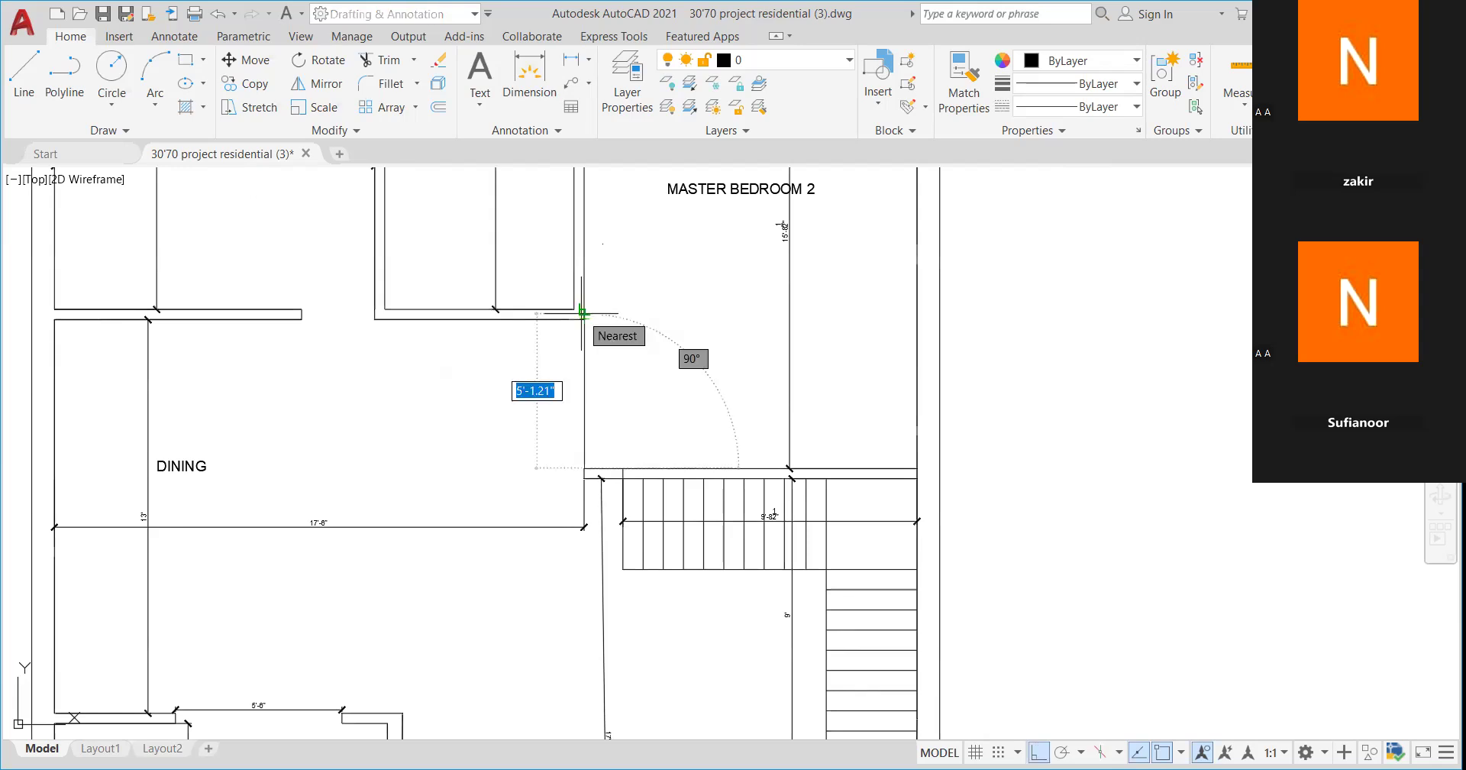
pyautogui.click(584, 309)
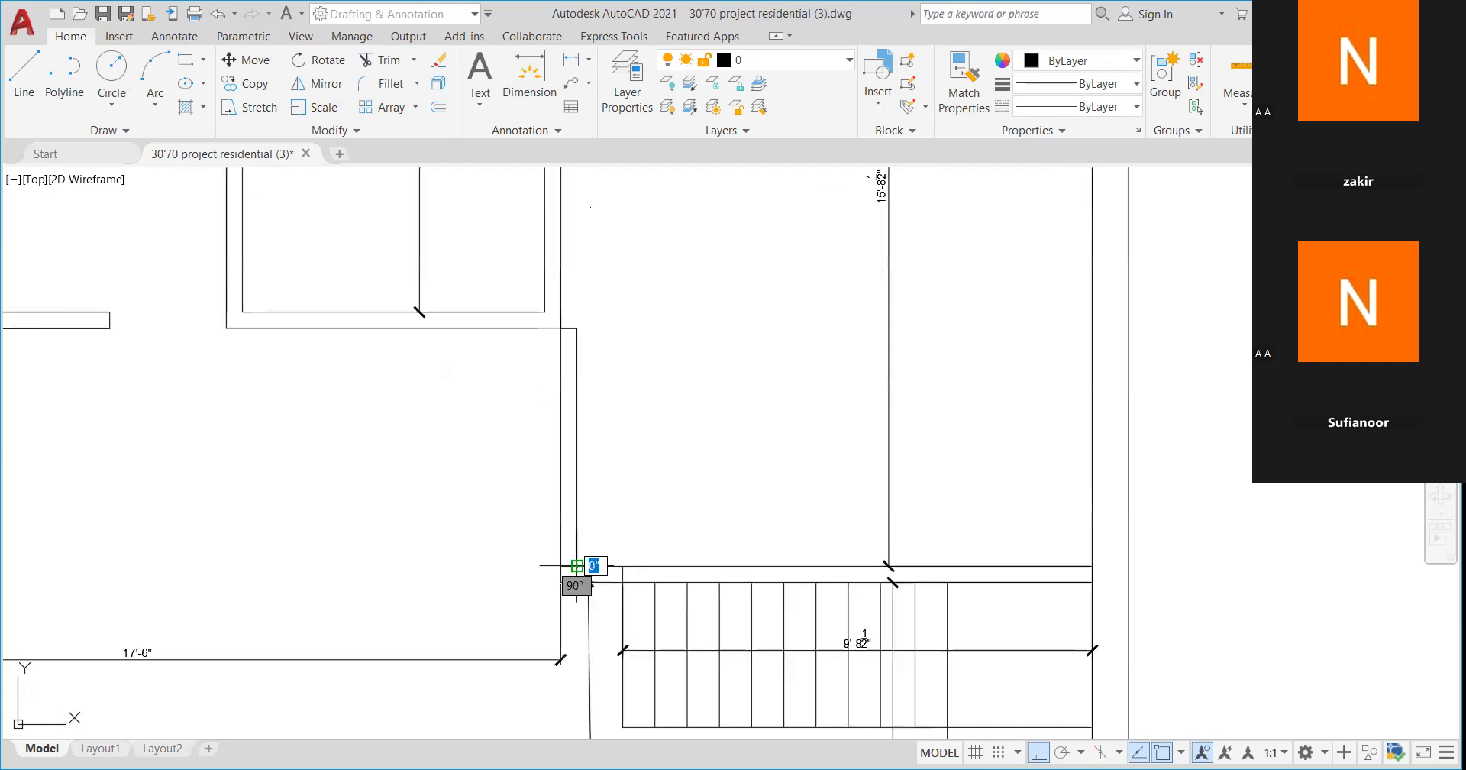
pyautogui.press('Escape')
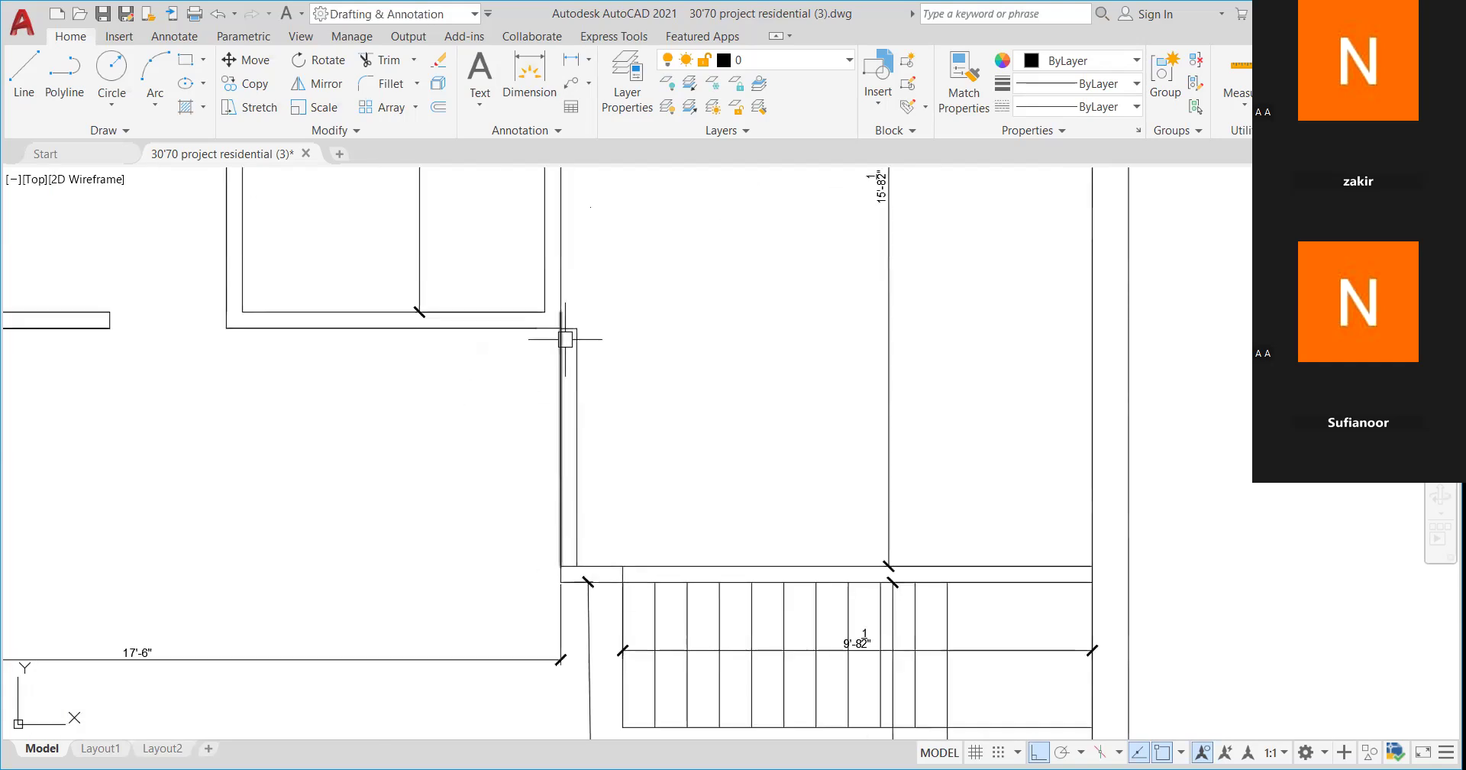
# - Draw a line 2'5" up from the staircase wall along the new wall's bedroom face and across to its other face
pyautogui.scroll(-2, 565, 338)
pyautogui.scroll(2, 566, 332)
pyautogui.scroll(-2, 565, 333)
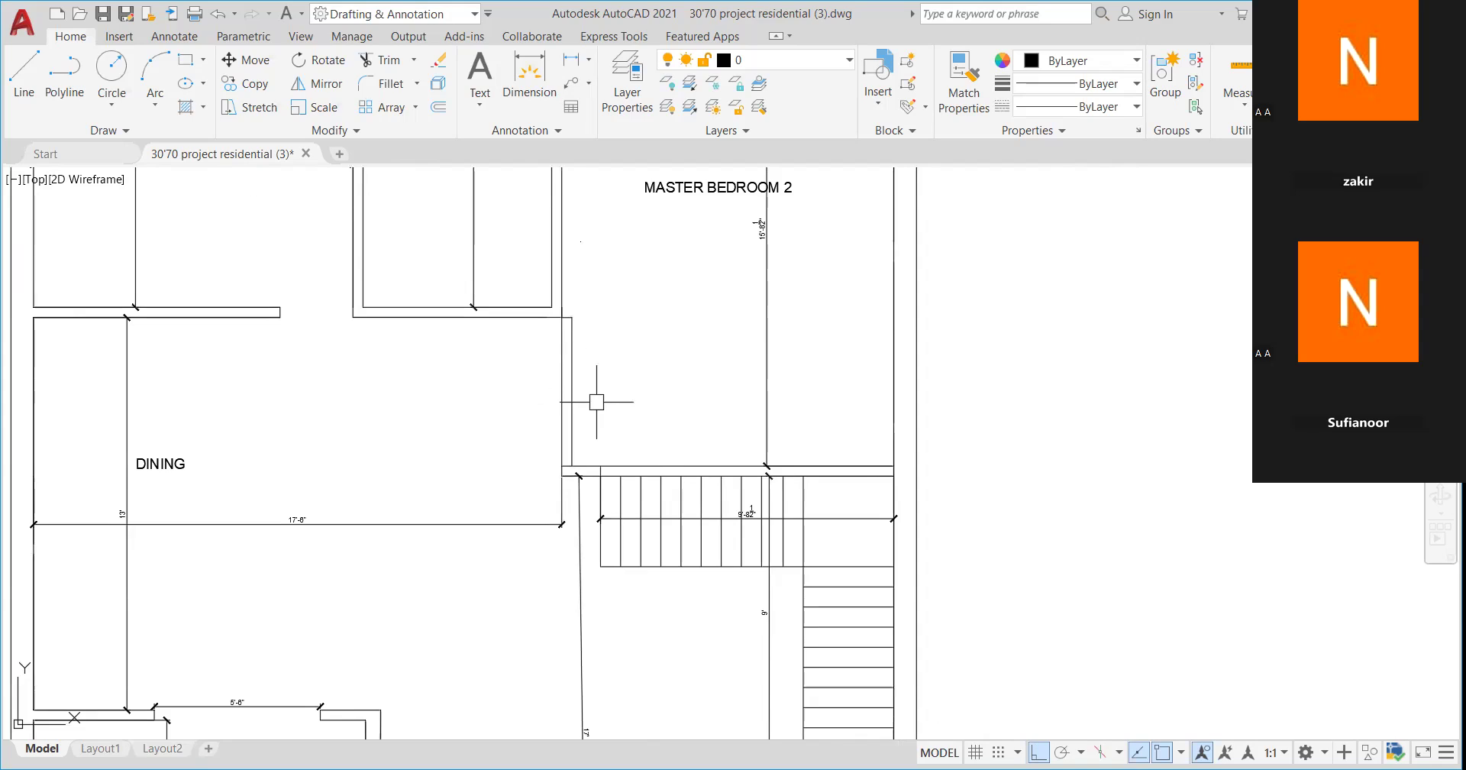
pyautogui.scroll(5, 604, 459)
pyautogui.press('l')
pyautogui.press('Return')
pyautogui.click(572, 466)
pyautogui.write("2'5")
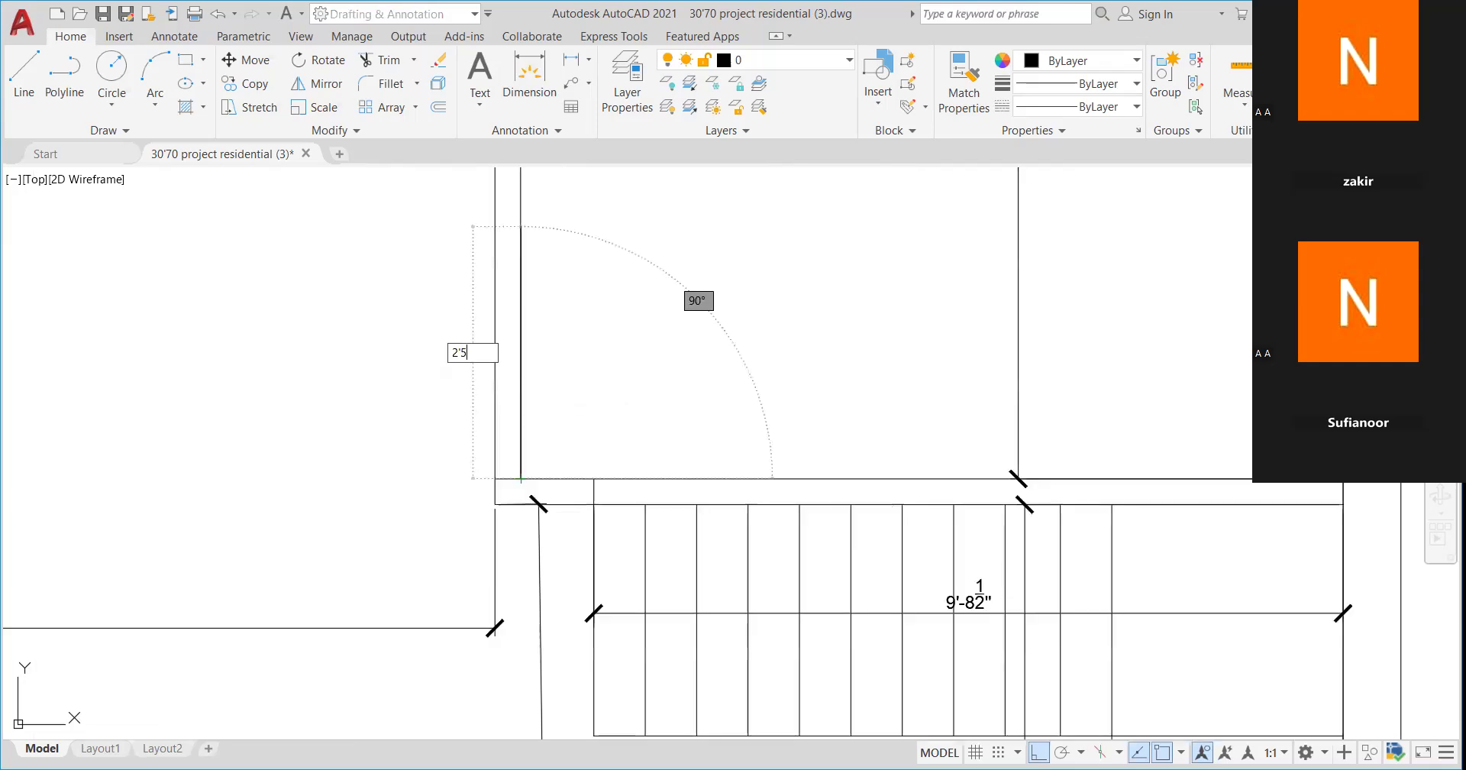
pyautogui.press('Return')
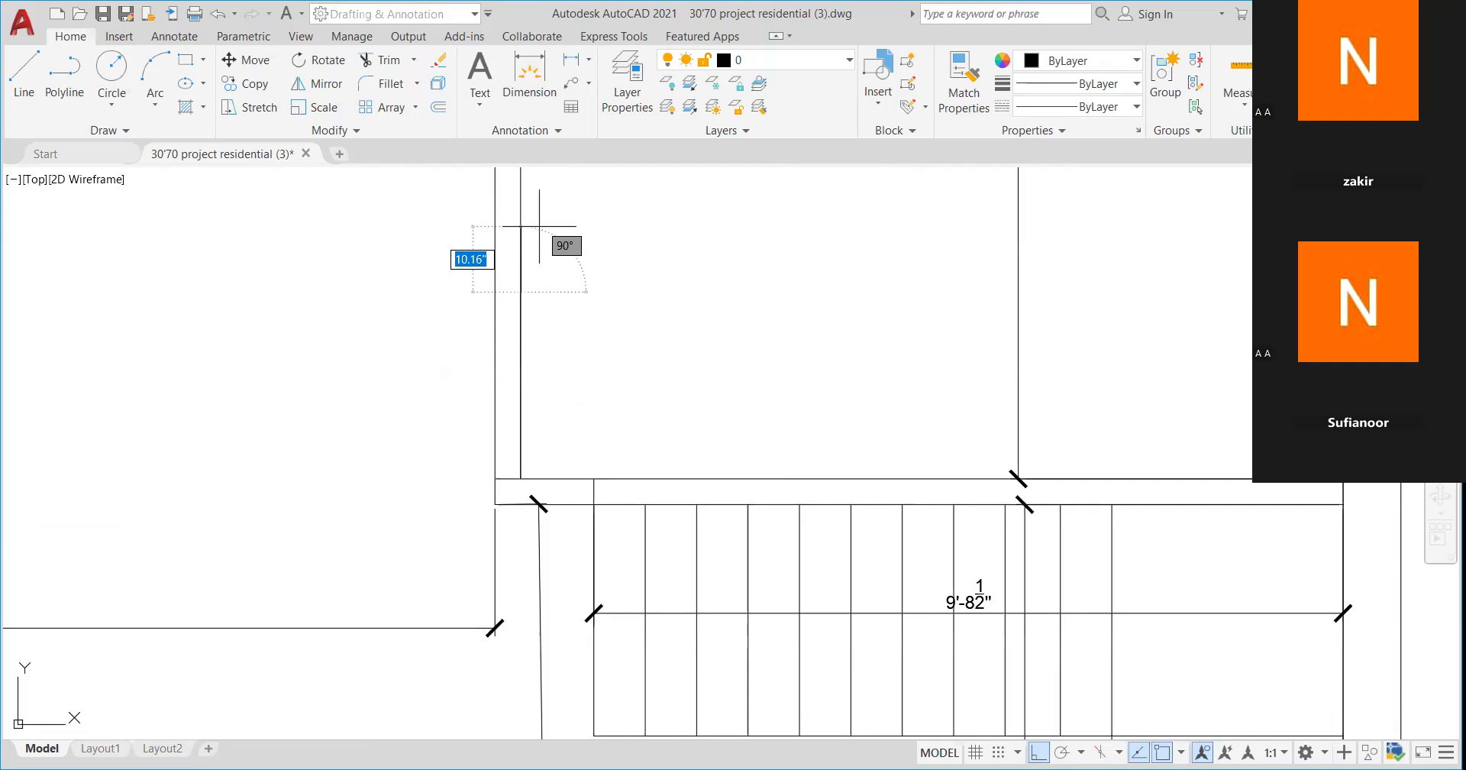
pyautogui.scroll(2, 413, 284)
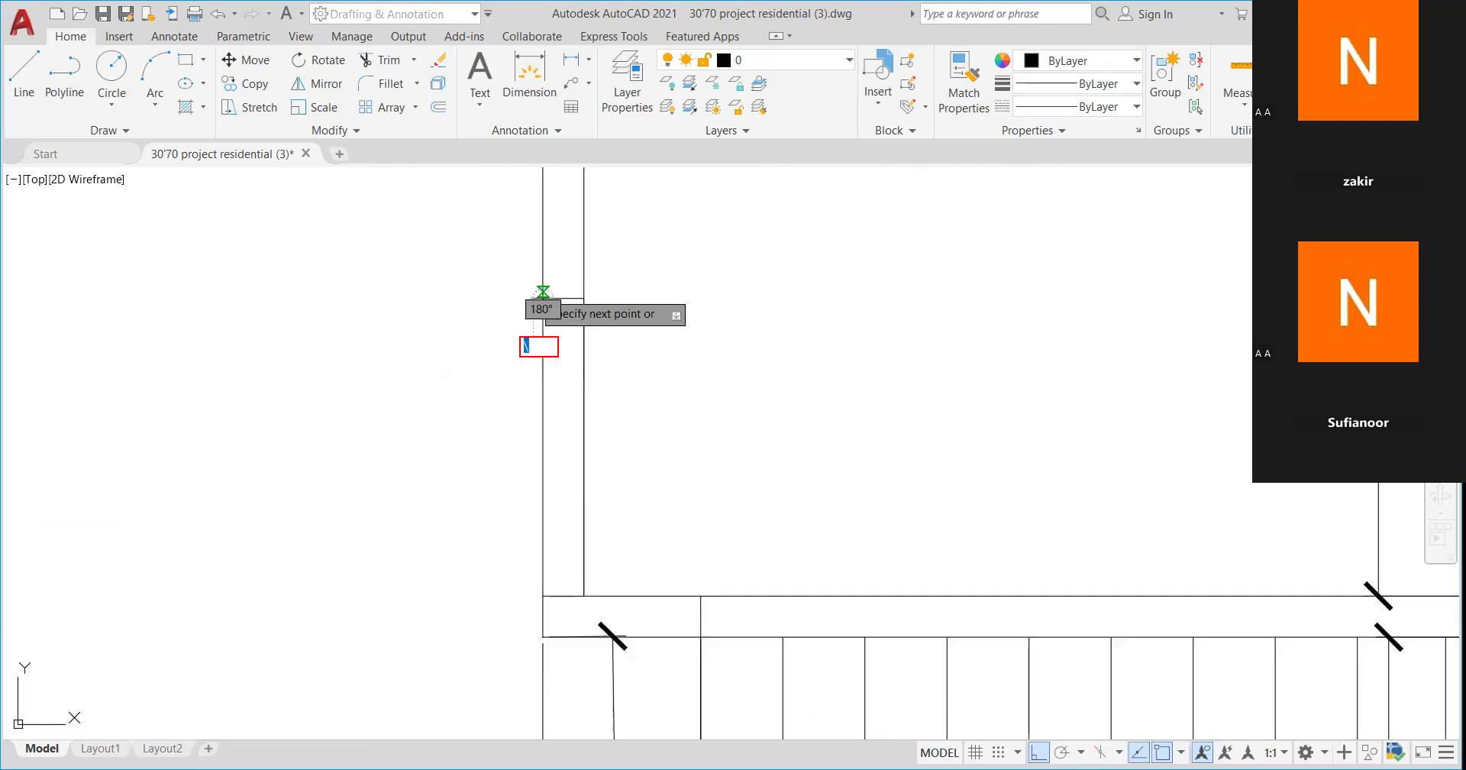
pyautogui.press('Escape')
pyautogui.scroll(-3, 589, 317)
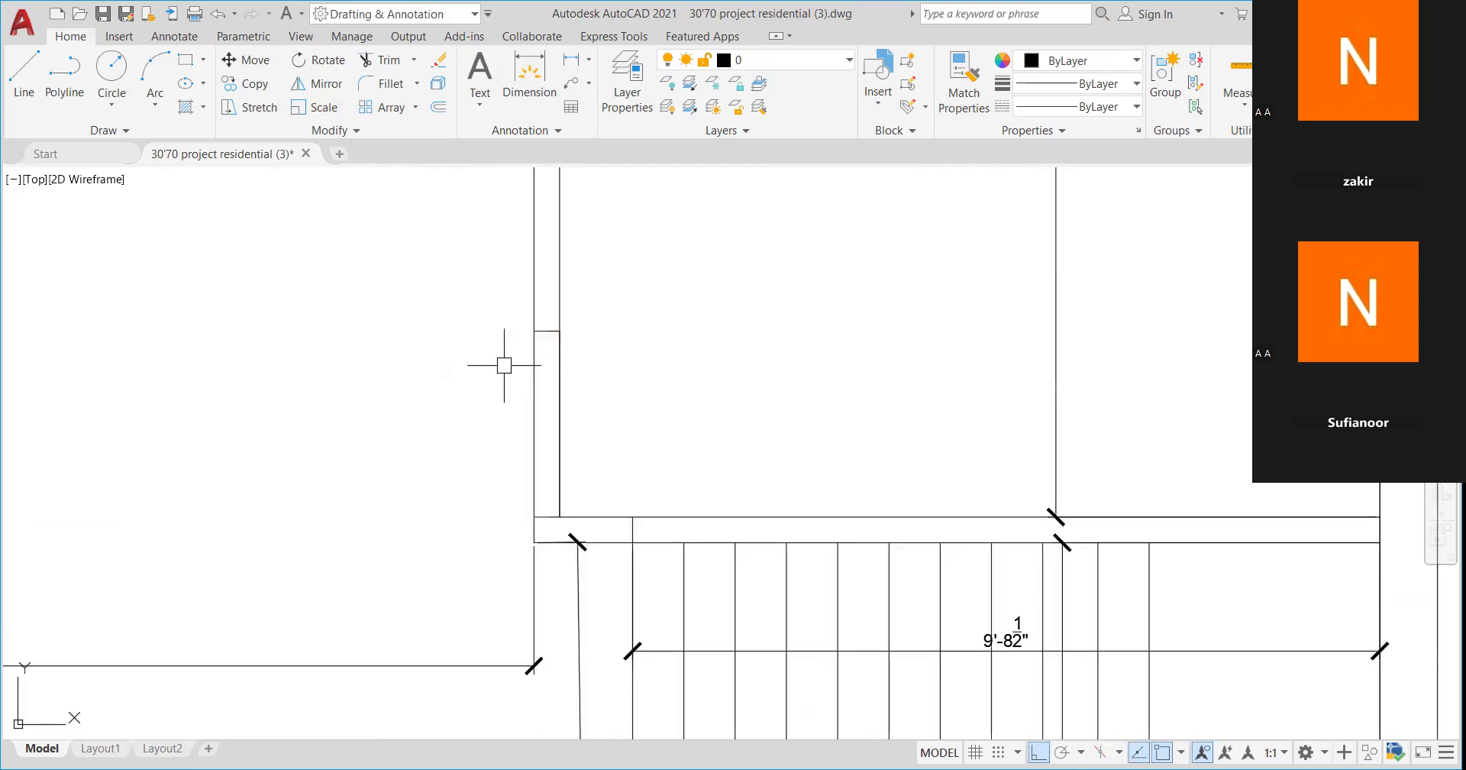
# - Trim both faces of the new wall between the cross line and the staircase wall to open a doorway into Master Bedroom 2
pyautogui.scroll(-3, 500, 368)
pyautogui.scroll(3, 509, 248)
pyautogui.scroll(-1, 550, 288)
pyautogui.scroll(-4, 551, 290)
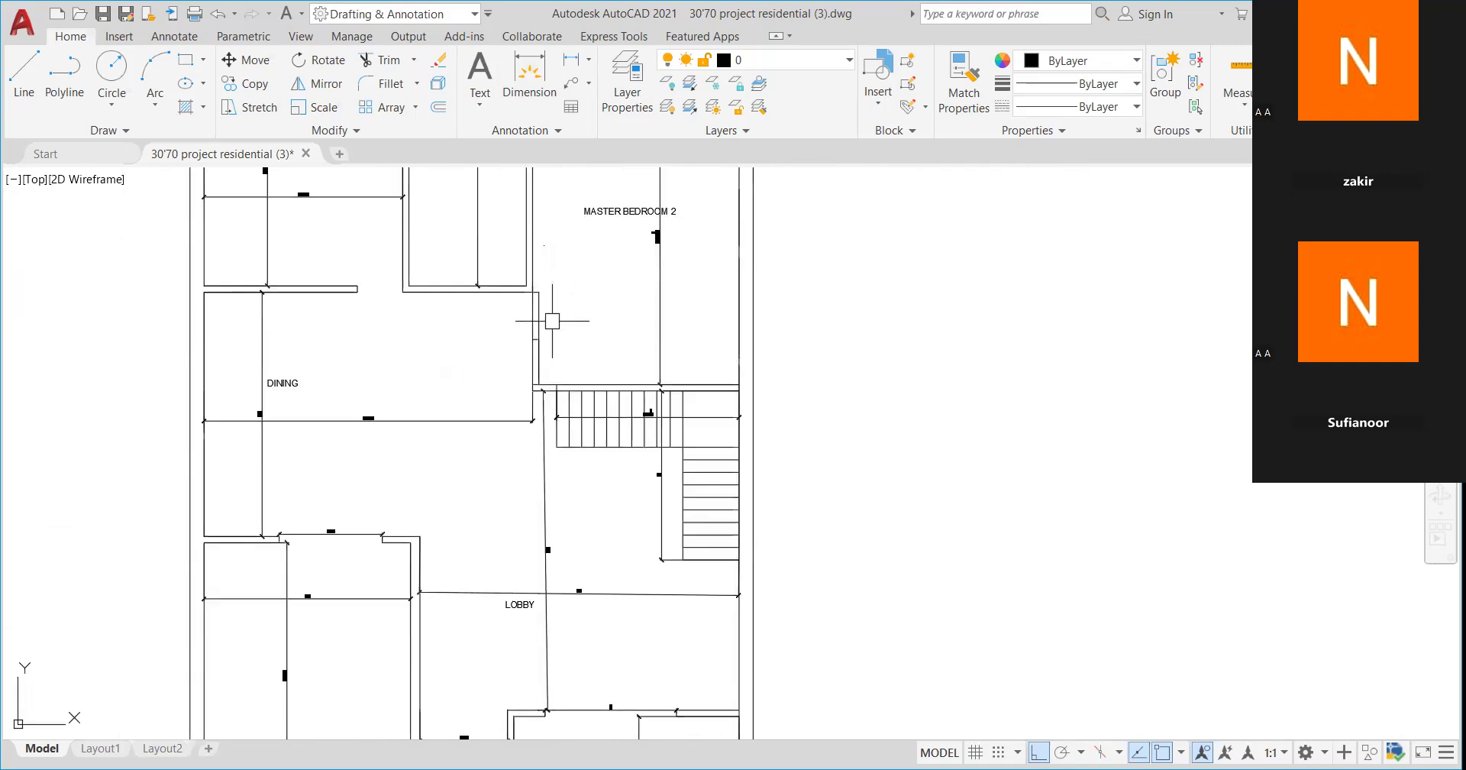
pyautogui.scroll(4, 550, 317)
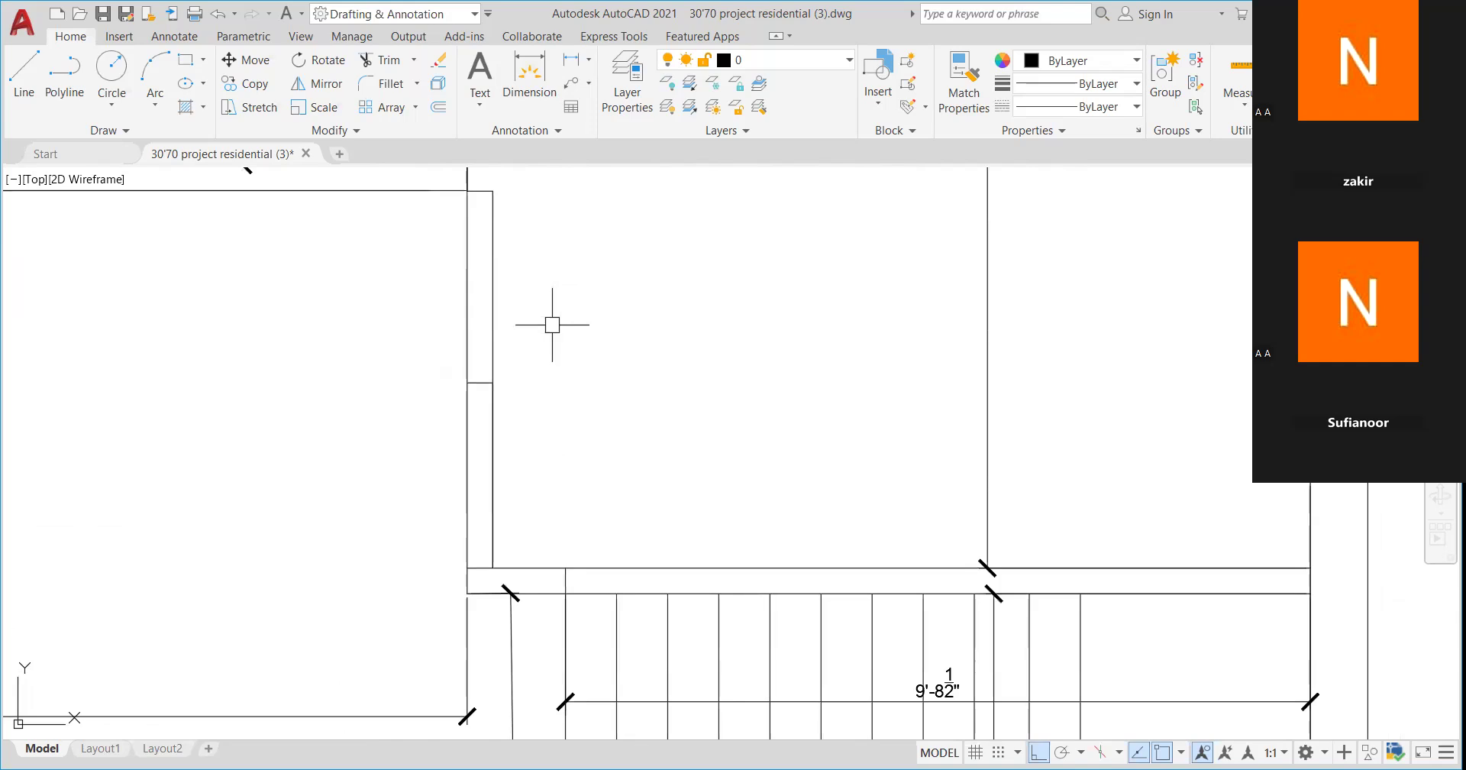
pyautogui.write('tr')
pyautogui.press('Return')
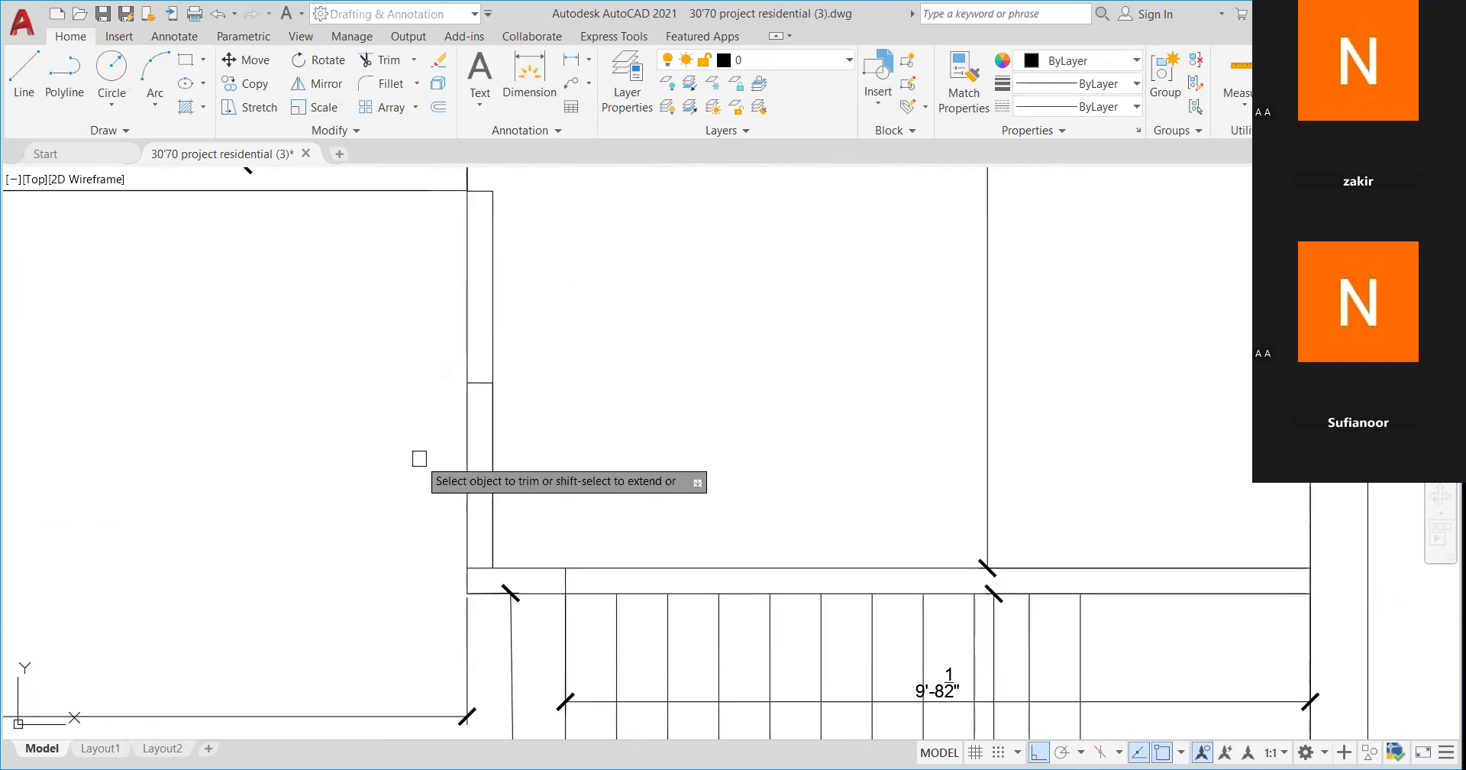
pyautogui.moveTo(410, 445); pyautogui.dragTo(553, 461)
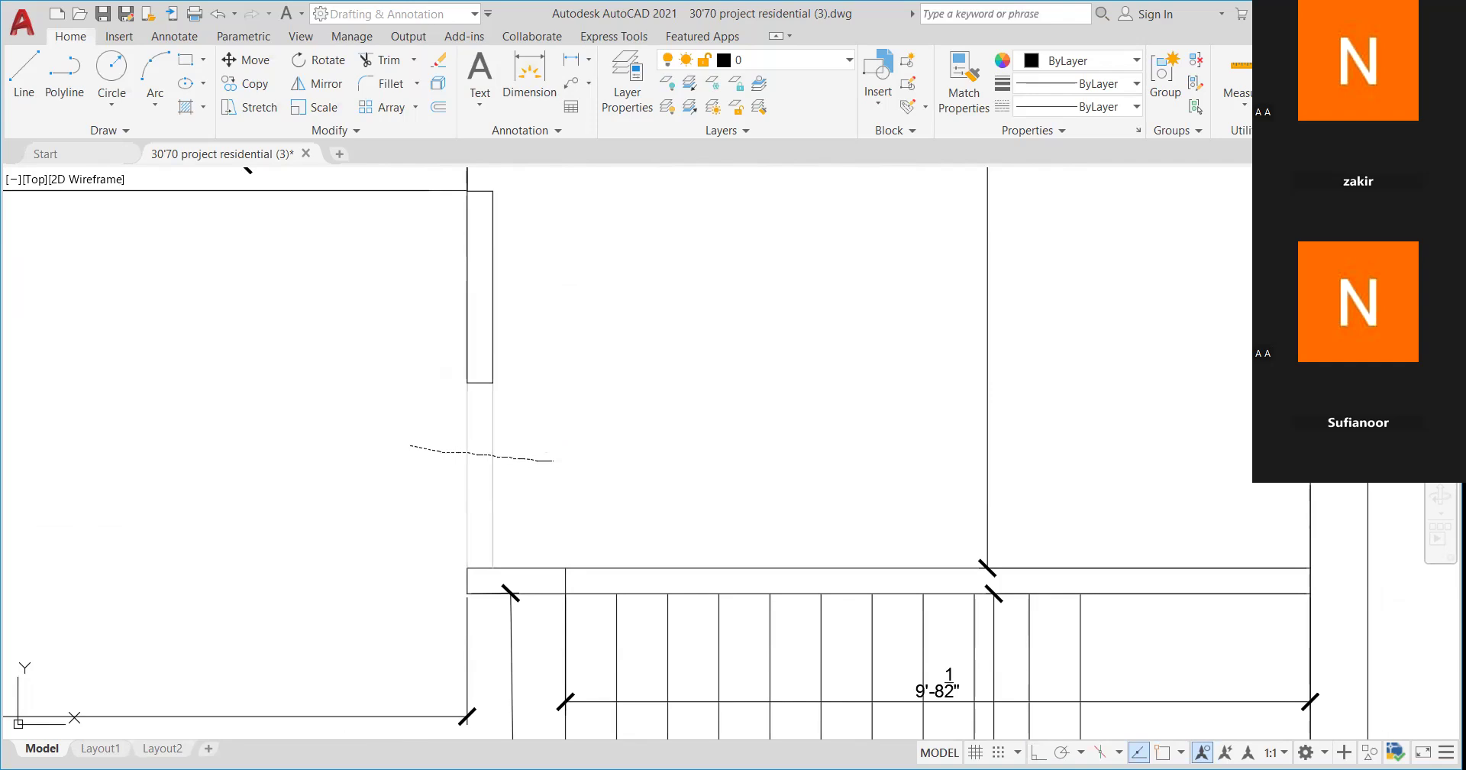
pyautogui.scroll(-5, 687, 367)
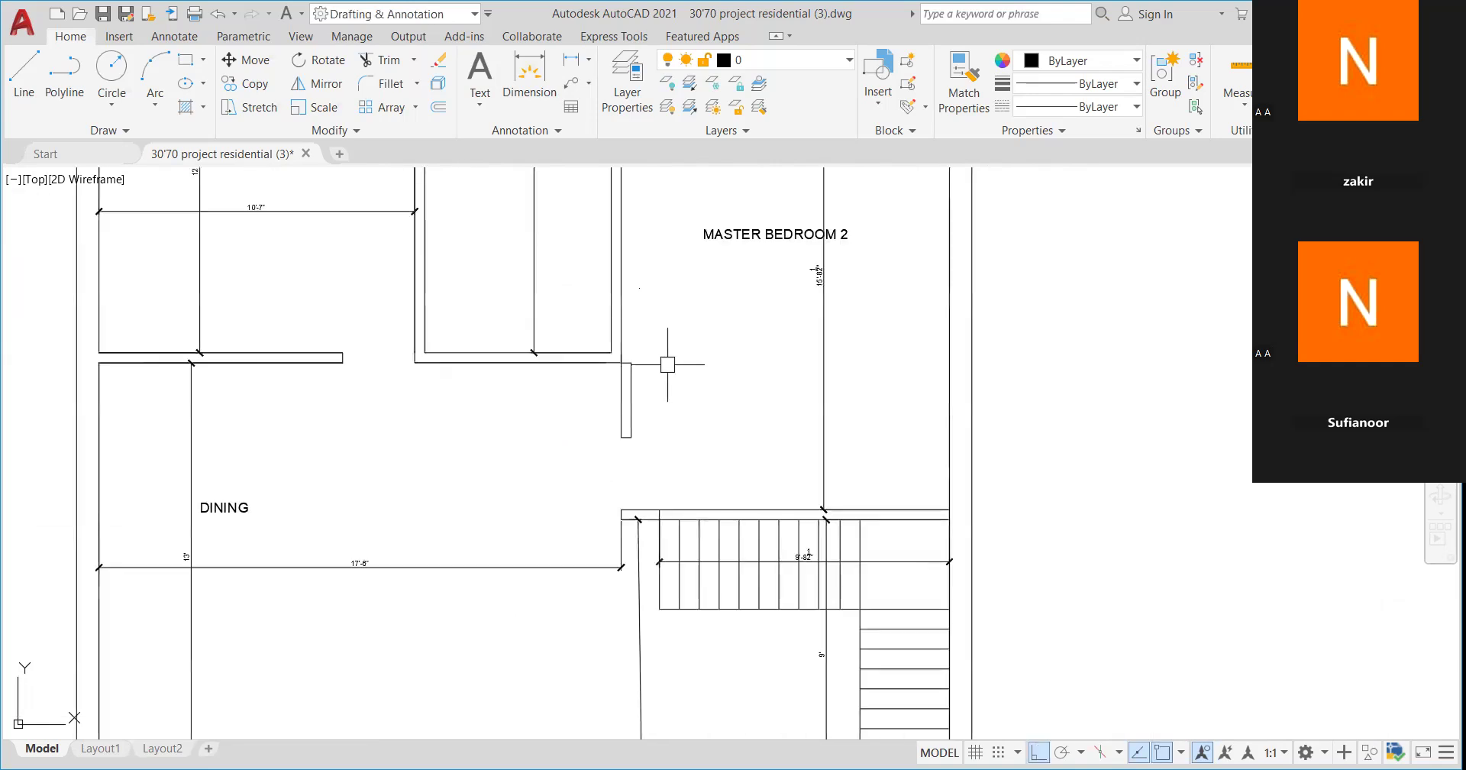
pyautogui.scroll(2, 626, 336)
pyautogui.scroll(4, 617, 331)
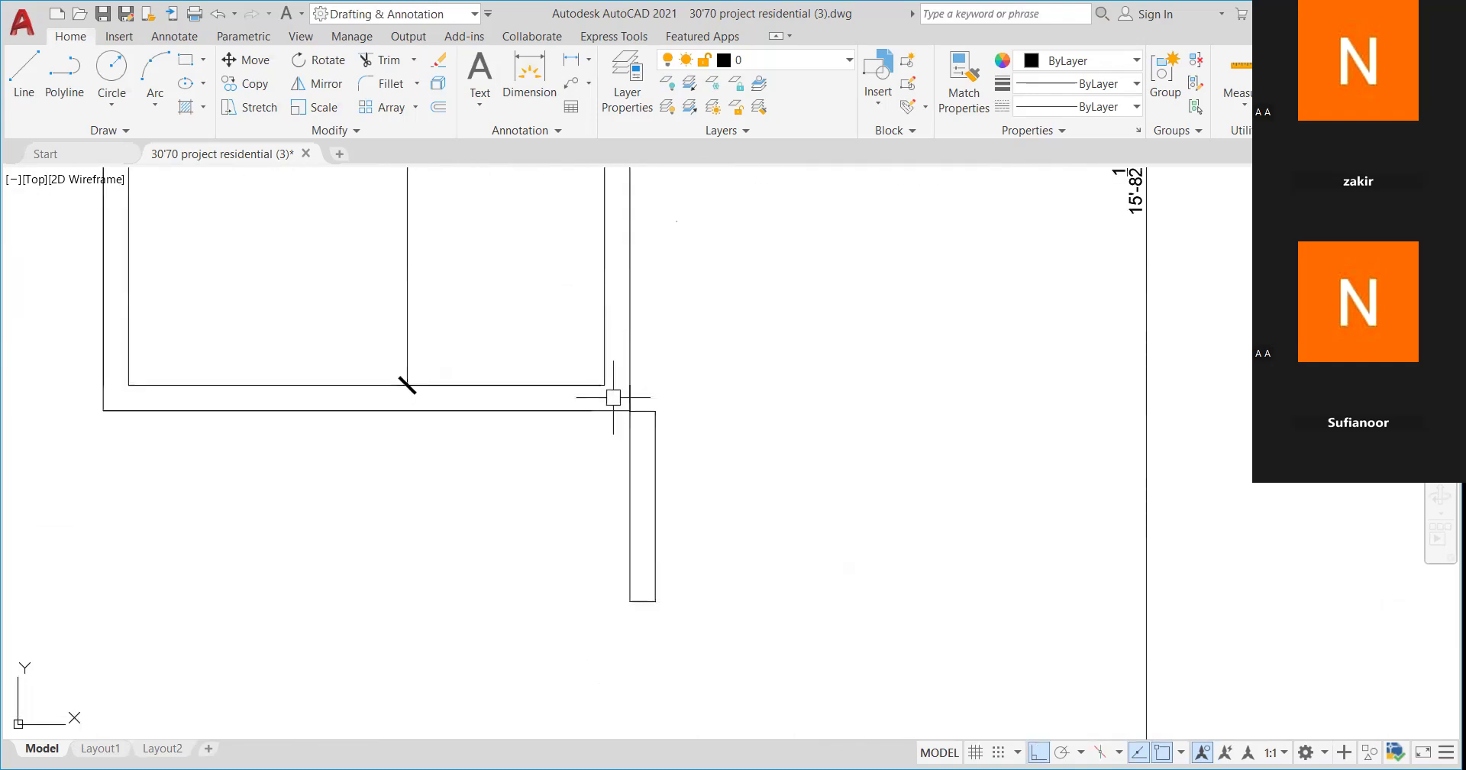
# - Examine the junction of the store's corner with the new wall and the front wall's end at the gate opening
pyautogui.scroll(6, 643, 397)
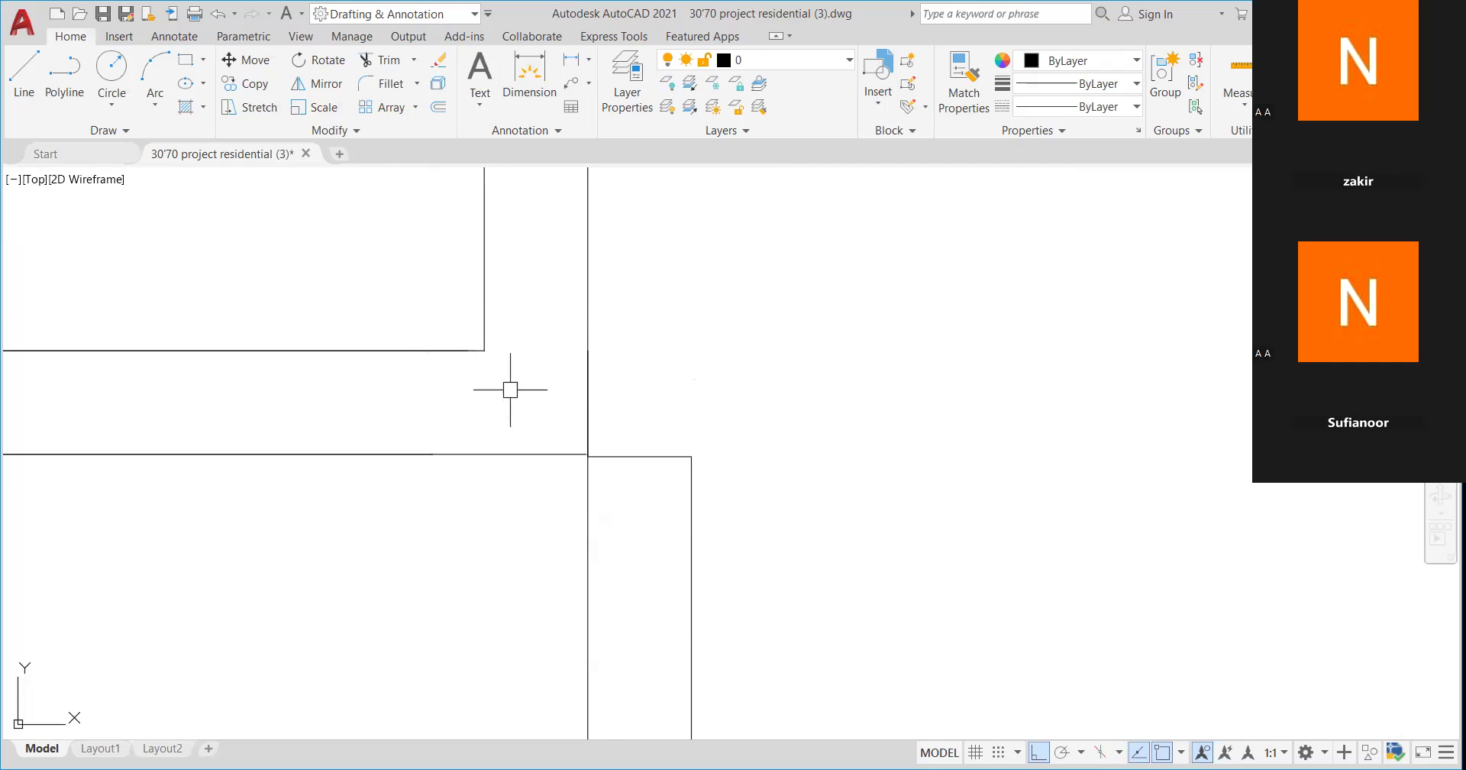
pyautogui.scroll(-4, 513, 392)
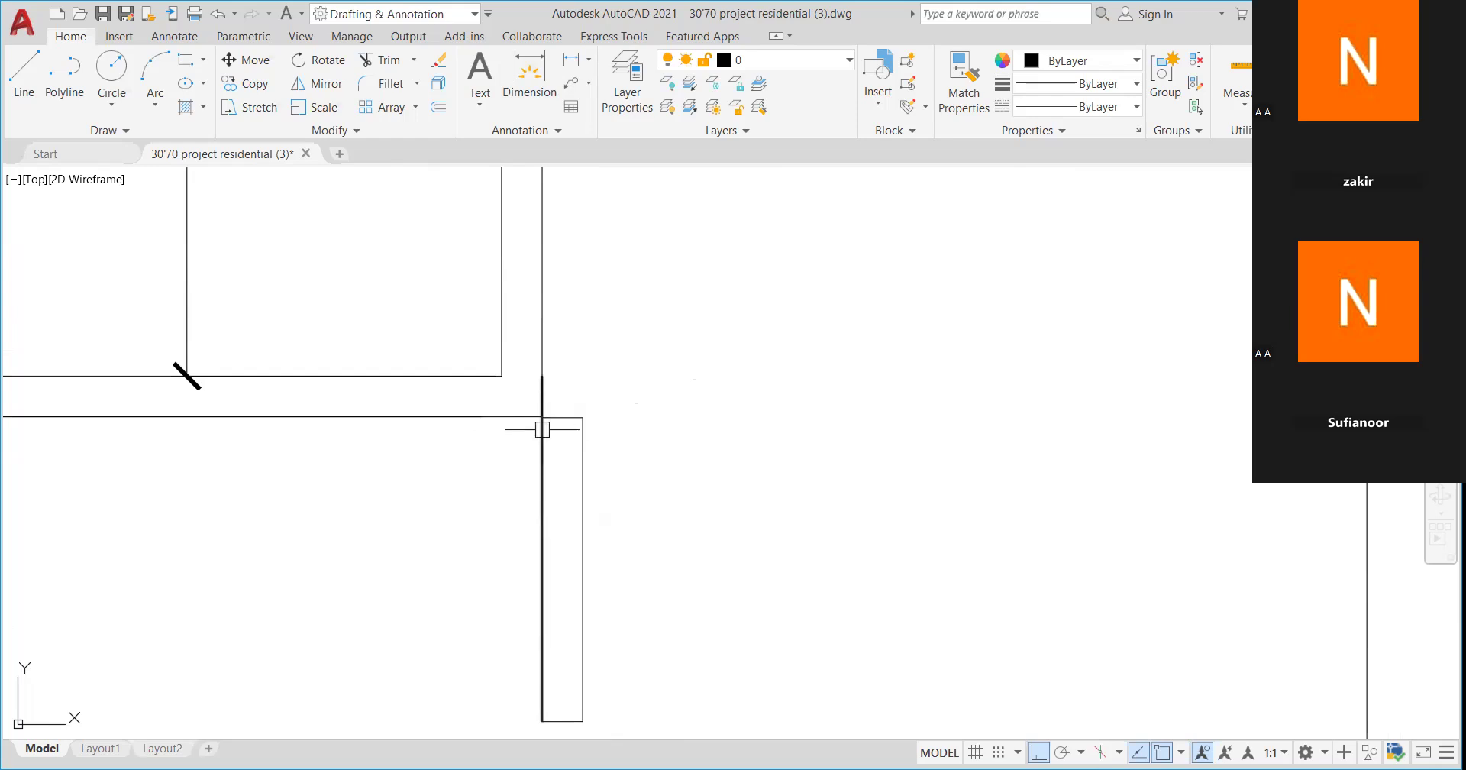
pyautogui.scroll(-3, 532, 407)
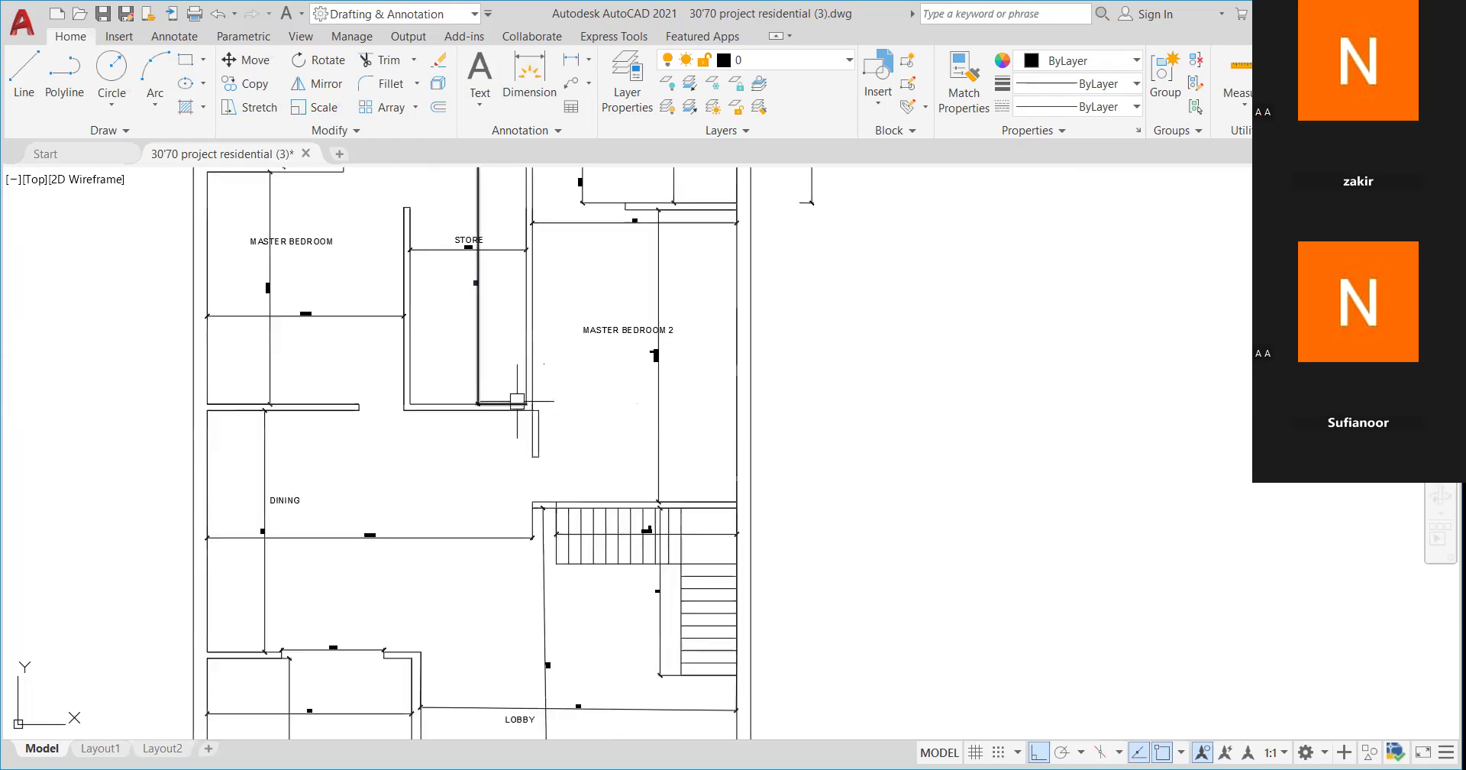
pyautogui.scroll(3, 530, 398)
pyautogui.scroll(-5, 548, 398)
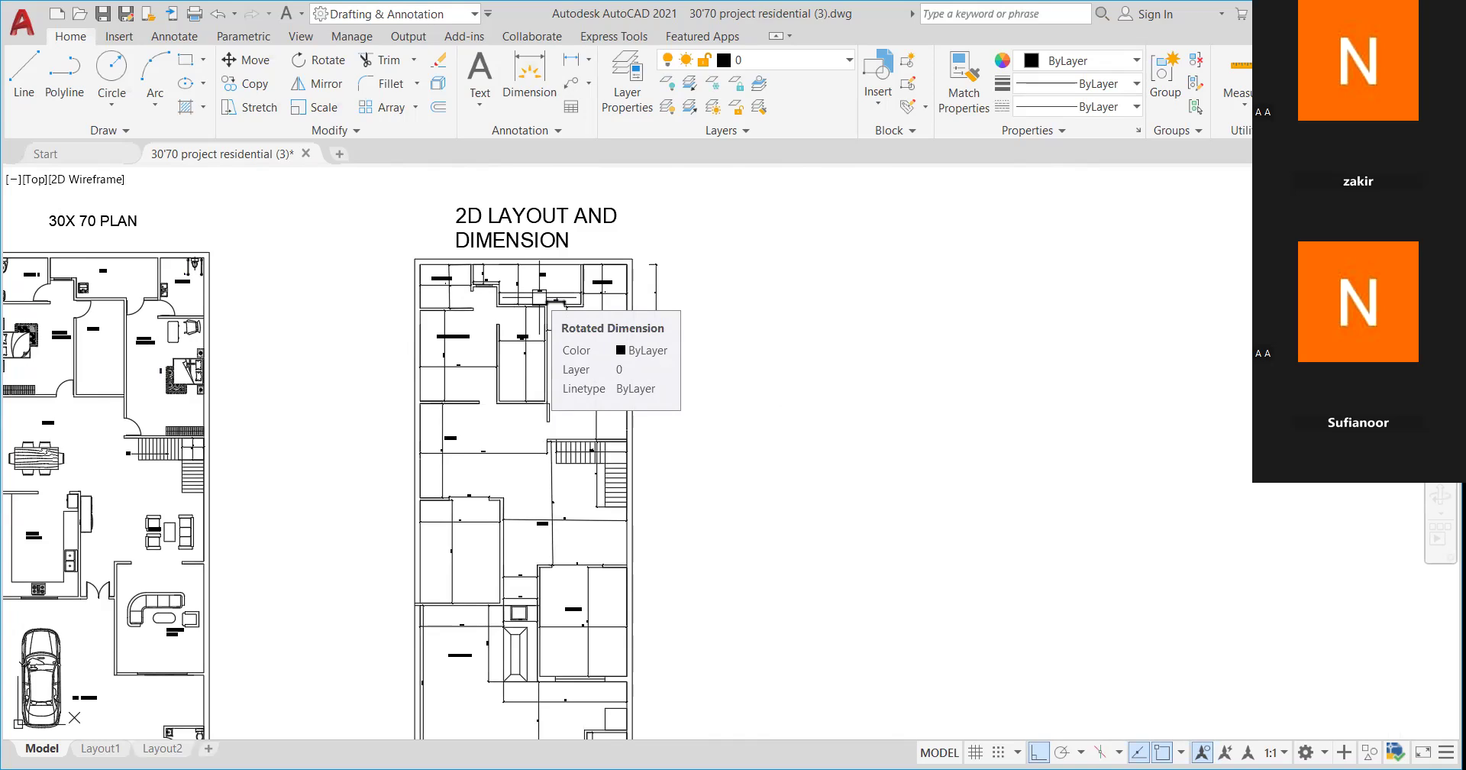
pyautogui.scroll(-8, 496, 260)
pyautogui.scroll(4, 467, 543)
pyautogui.scroll(6, 467, 543)
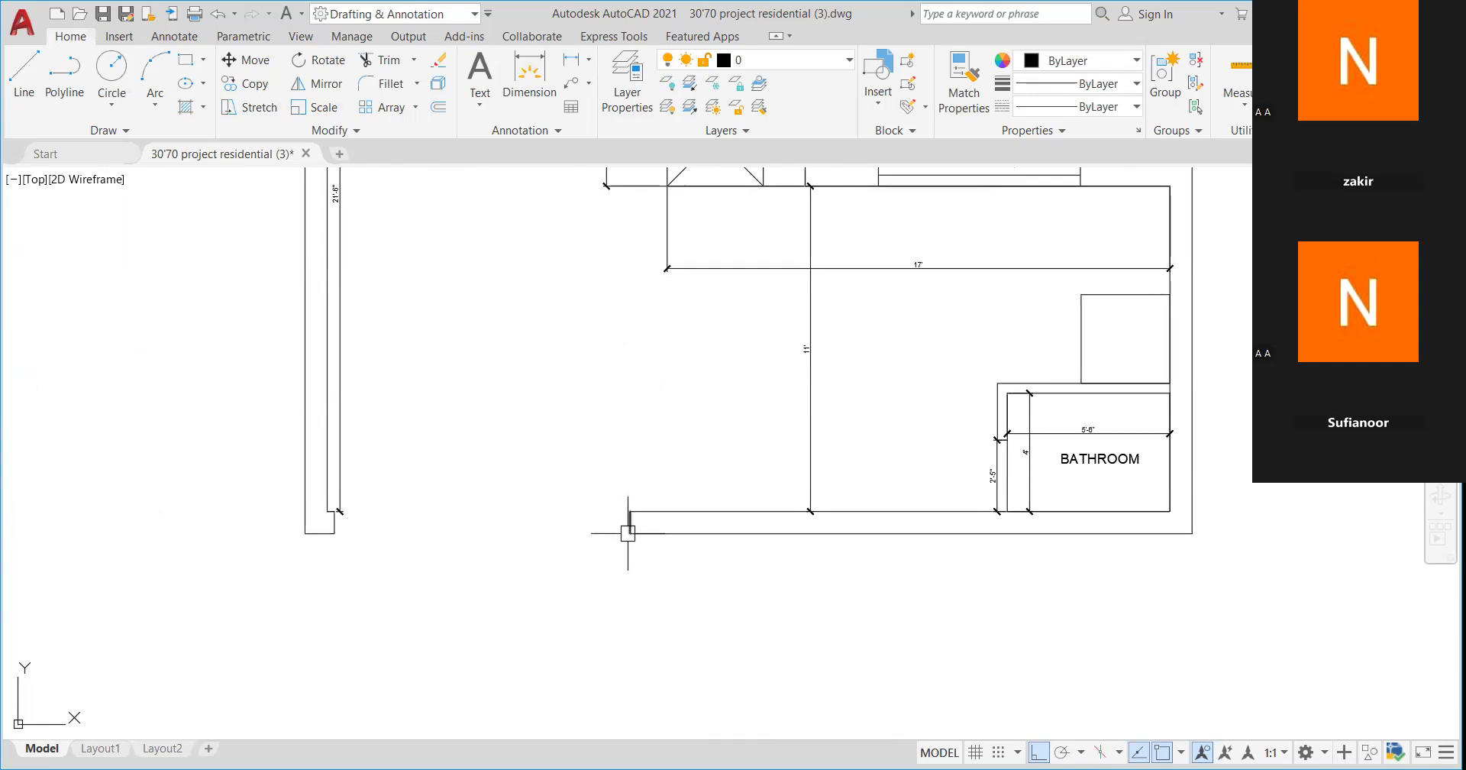
pyautogui.scroll(-5, 627, 542)
pyautogui.scroll(-4, 694, 358)
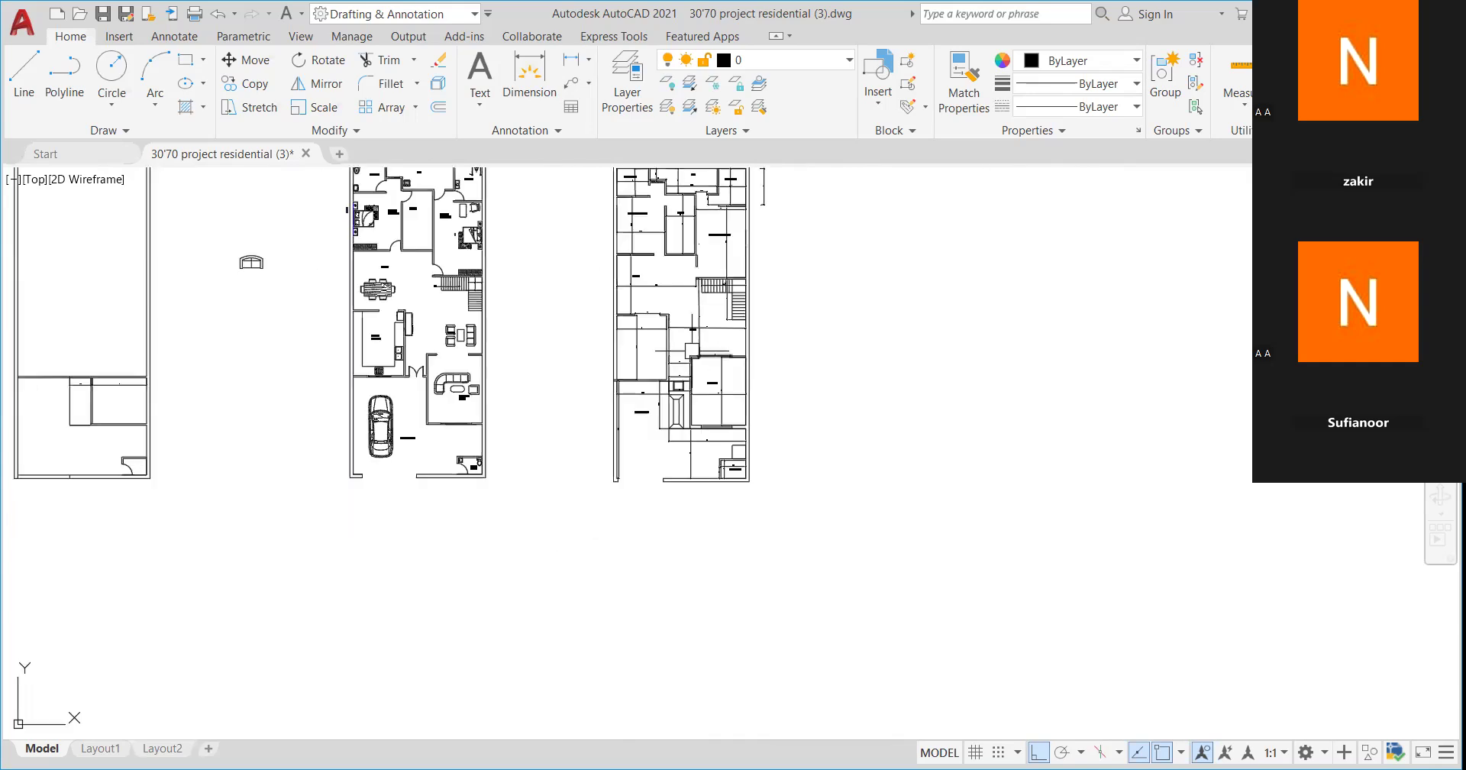
# - Inspect where the staircase wall meets the outer wall and the outer wall corners beside the bathroom and the washroom
pyautogui.scroll(8, 694, 358)
pyautogui.scroll(-4, 768, 391)
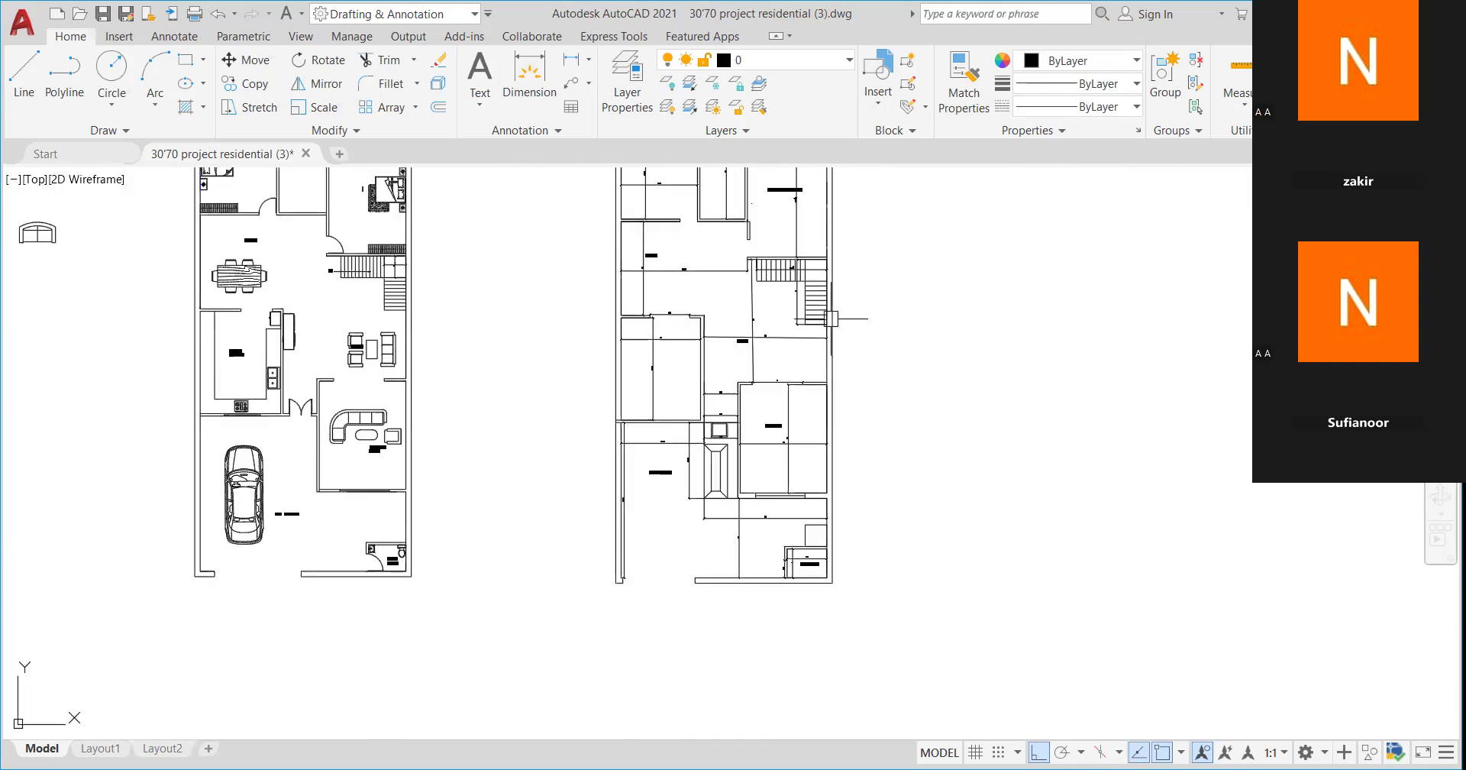
pyautogui.scroll(5, 823, 270)
pyautogui.scroll(-4, 841, 295)
pyautogui.scroll(6, 854, 299)
pyautogui.scroll(2, 854, 298)
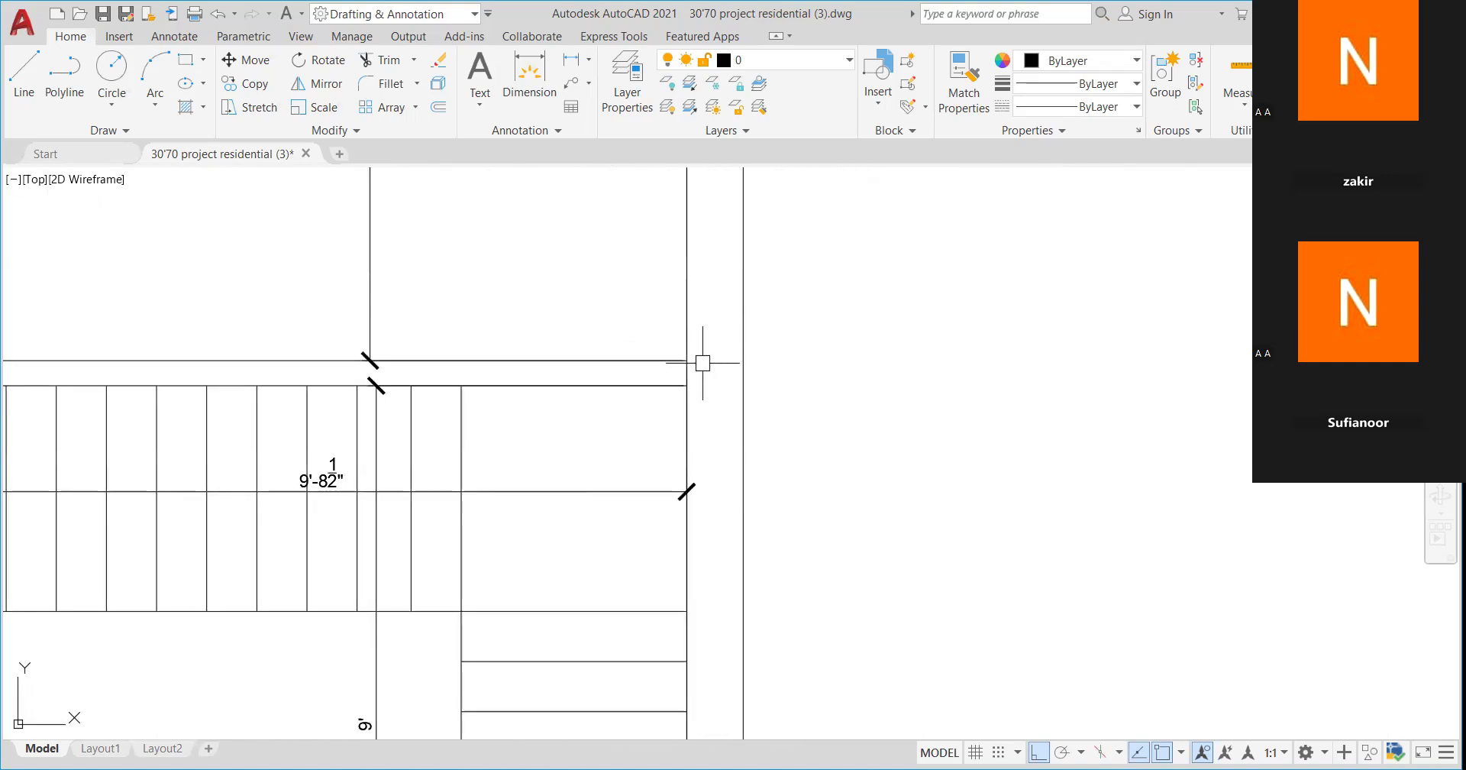
pyautogui.scroll(-5, 695, 334)
pyautogui.scroll(2, 764, 210)
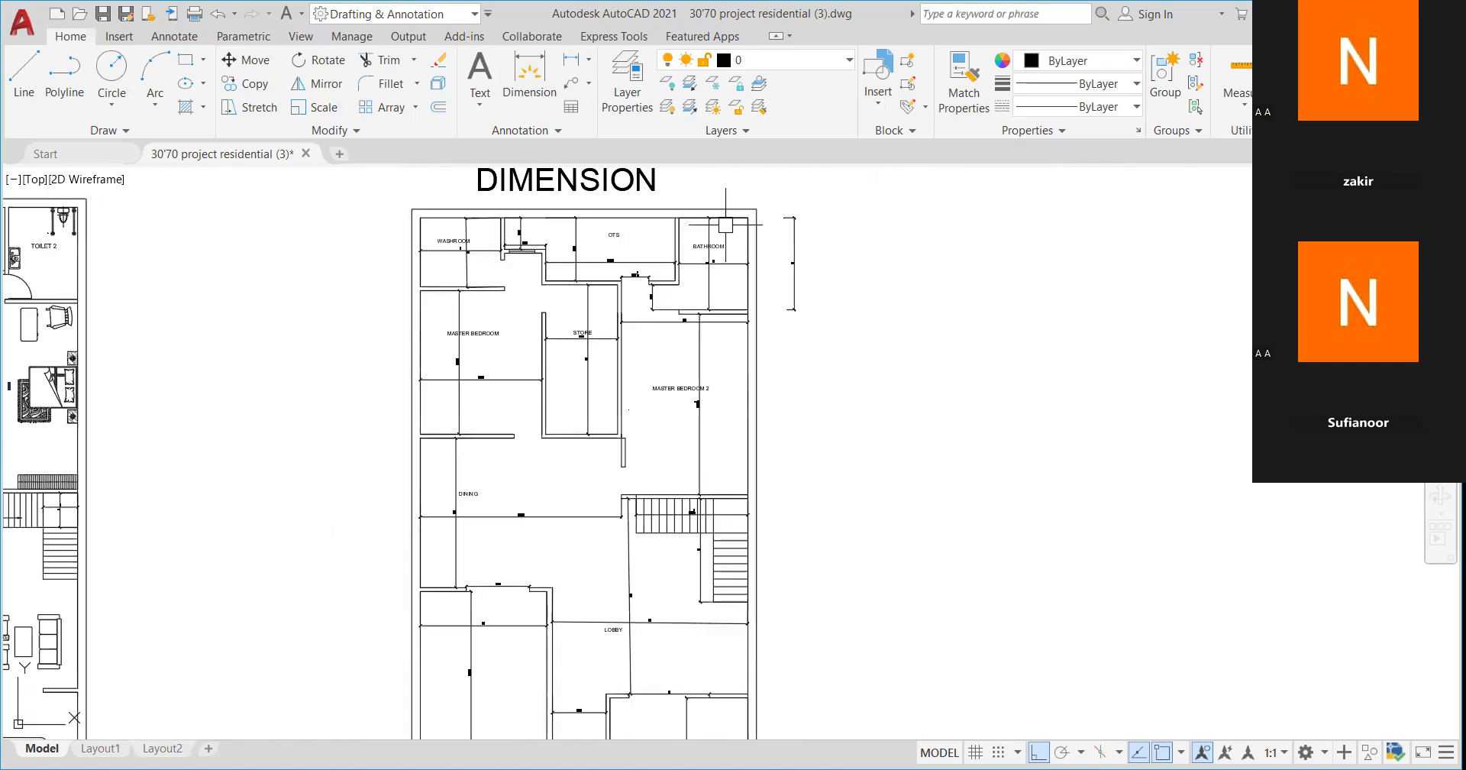
pyautogui.scroll(4, 767, 217)
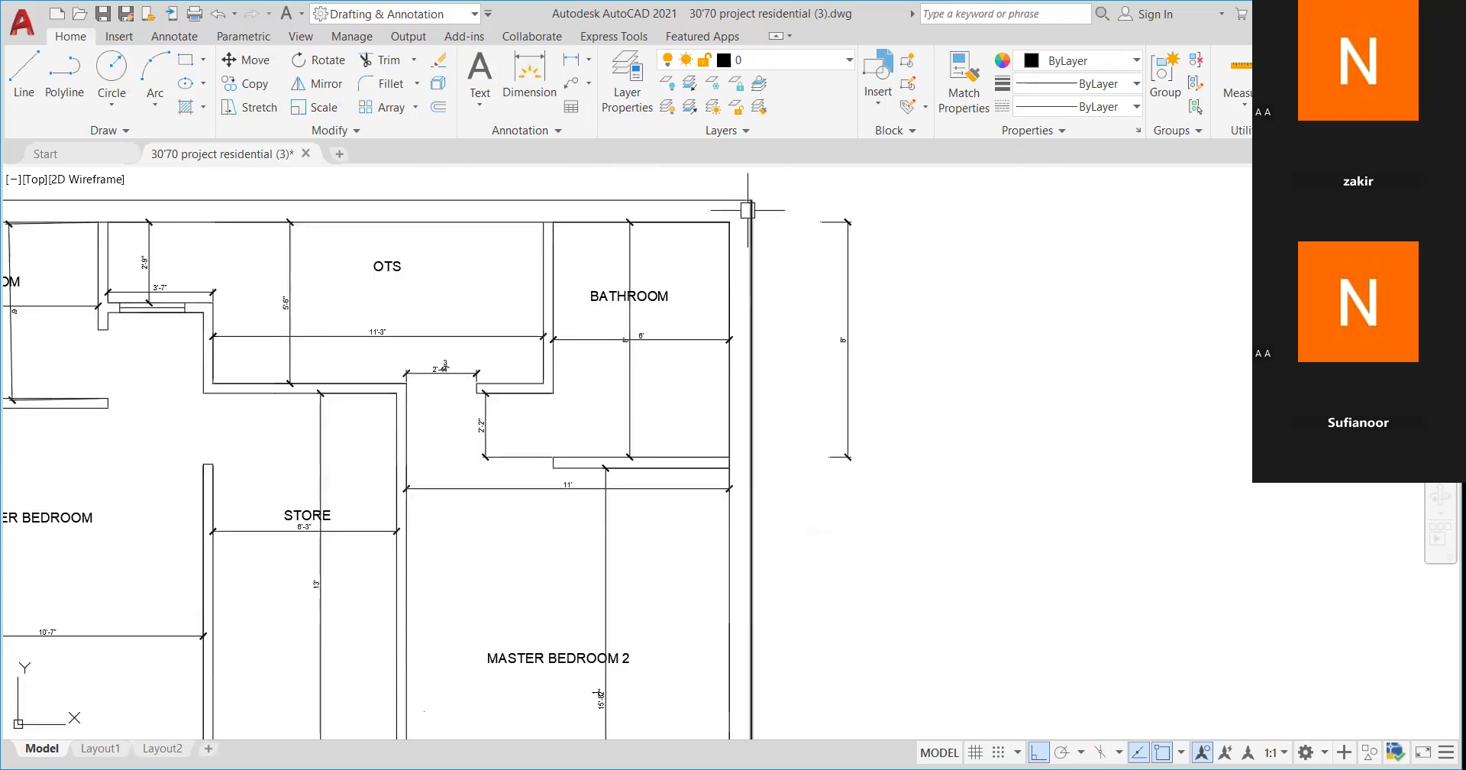
pyautogui.scroll(-4, 763, 247)
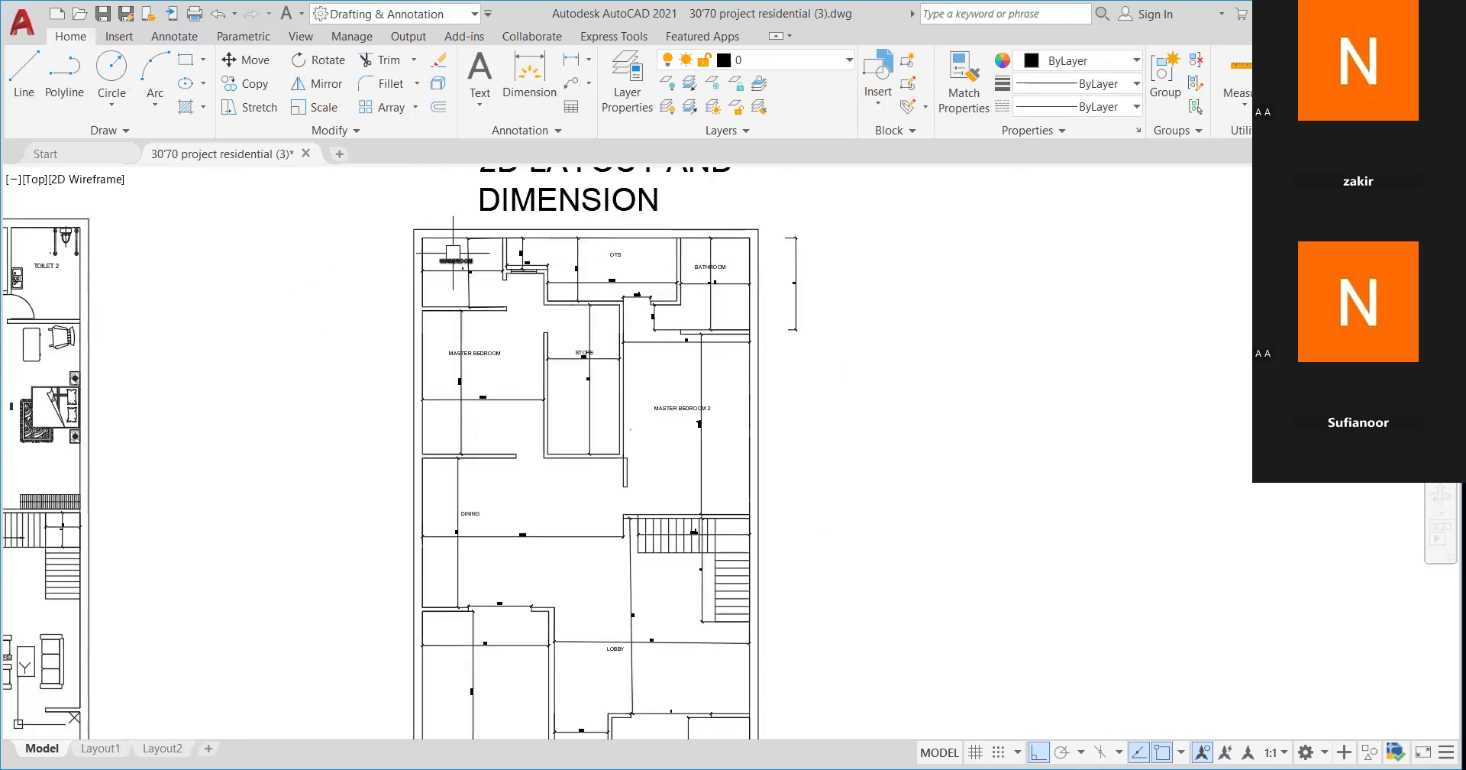
pyautogui.scroll(4, 449, 247)
pyautogui.scroll(-2, 399, 222)
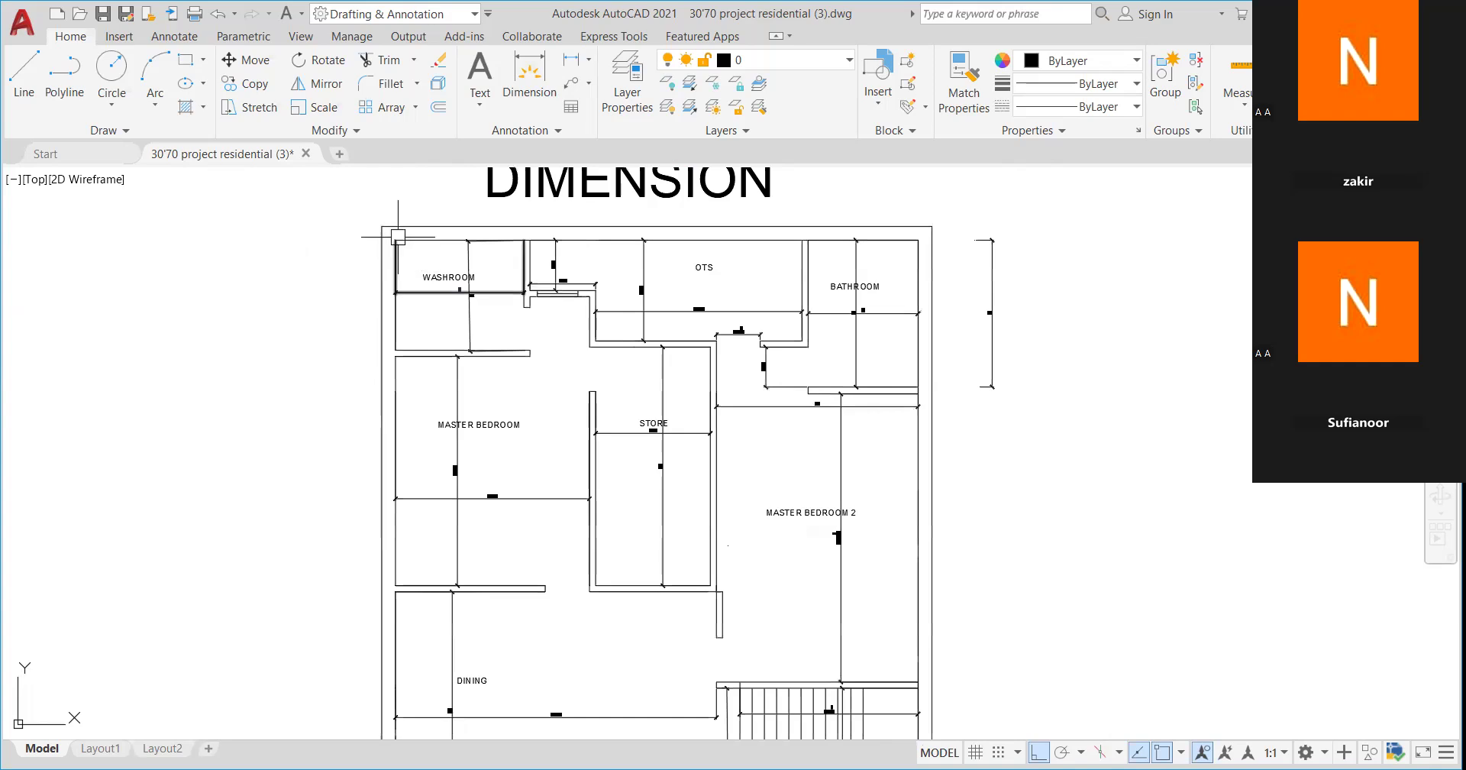
pyautogui.scroll(2, 383, 228)
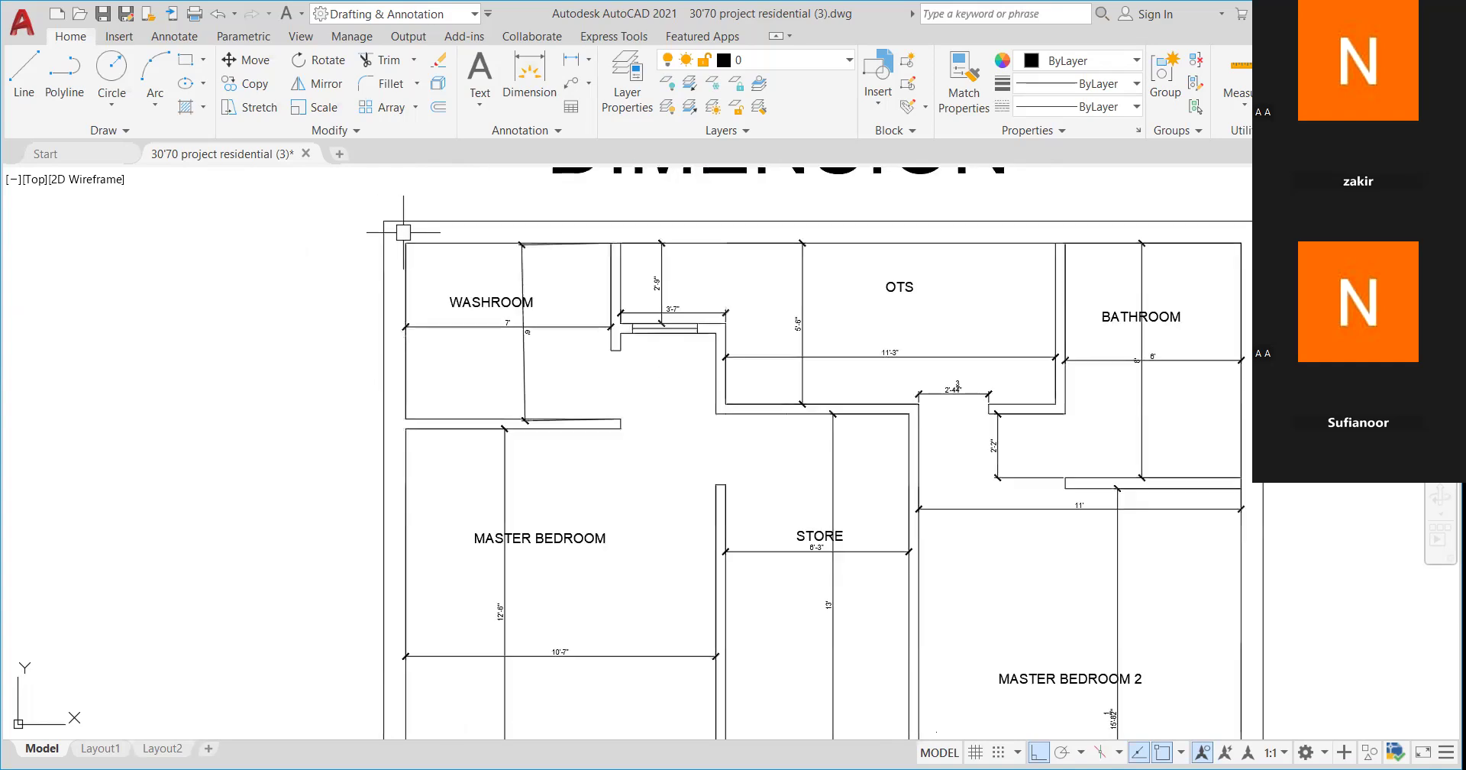
pyautogui.scroll(-2, 406, 231)
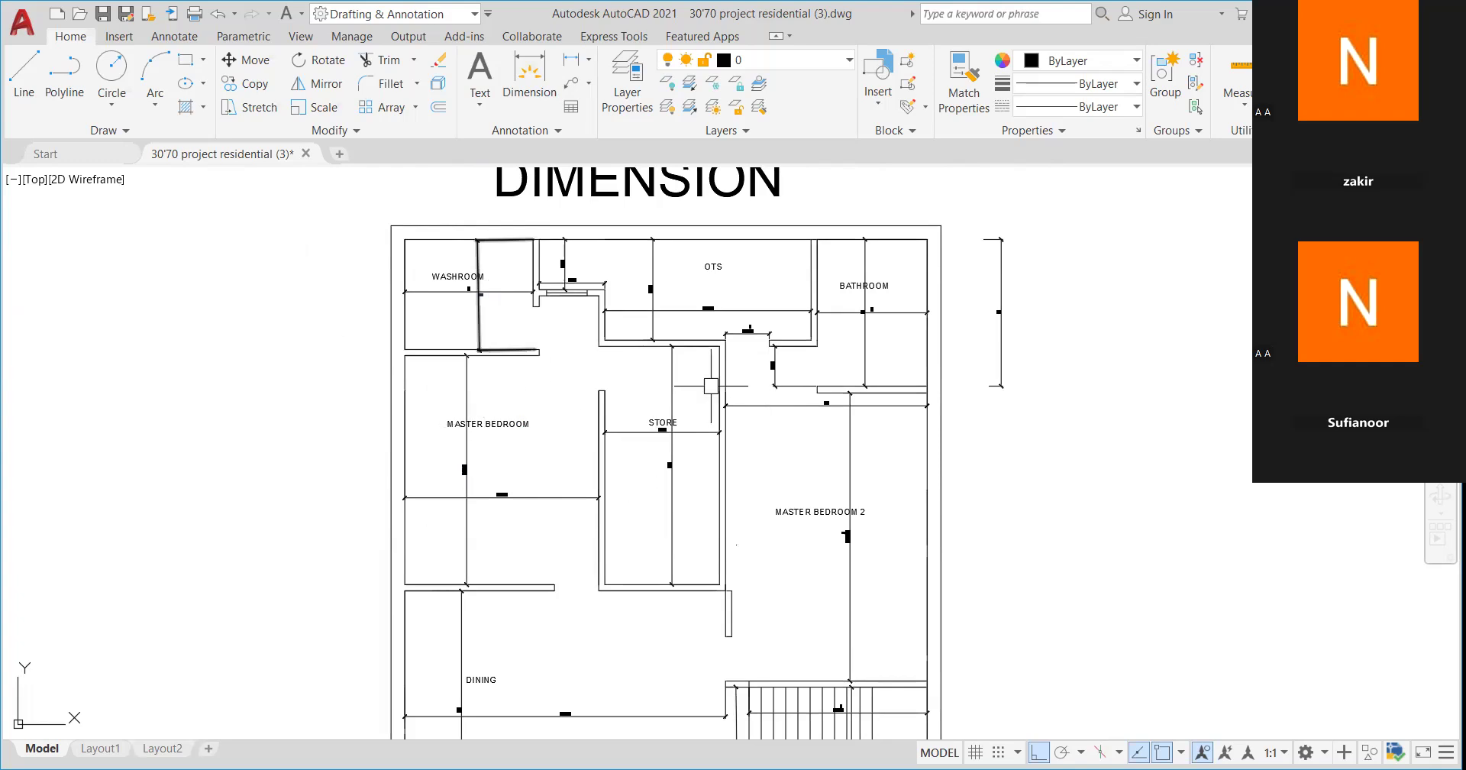
# - Examine the wall ends and corners around the store, the OTS opening and the washroom in the 2D layout
pyautogui.scroll(-5, 711, 385)
pyautogui.scroll(2, 708, 390)
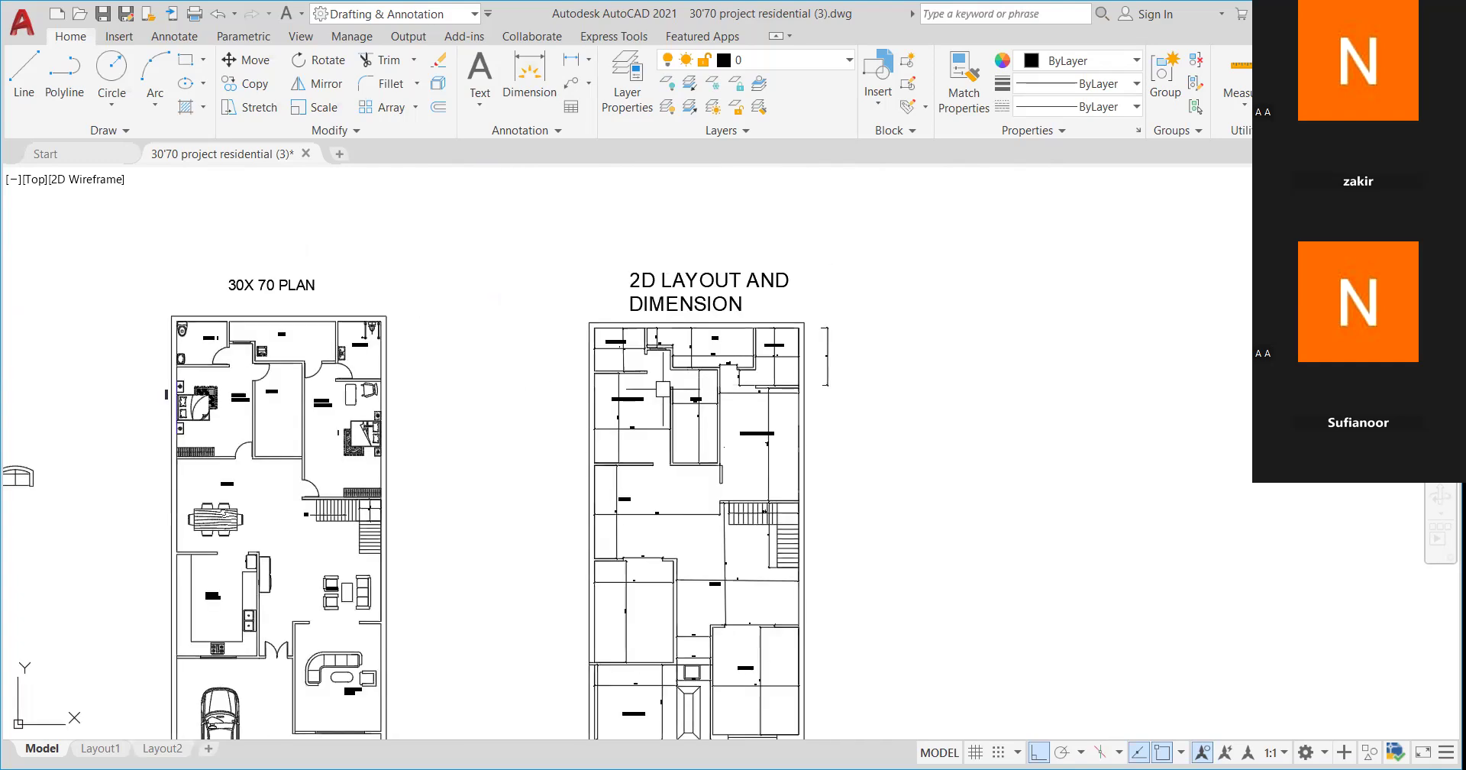
pyautogui.scroll(4, 692, 358)
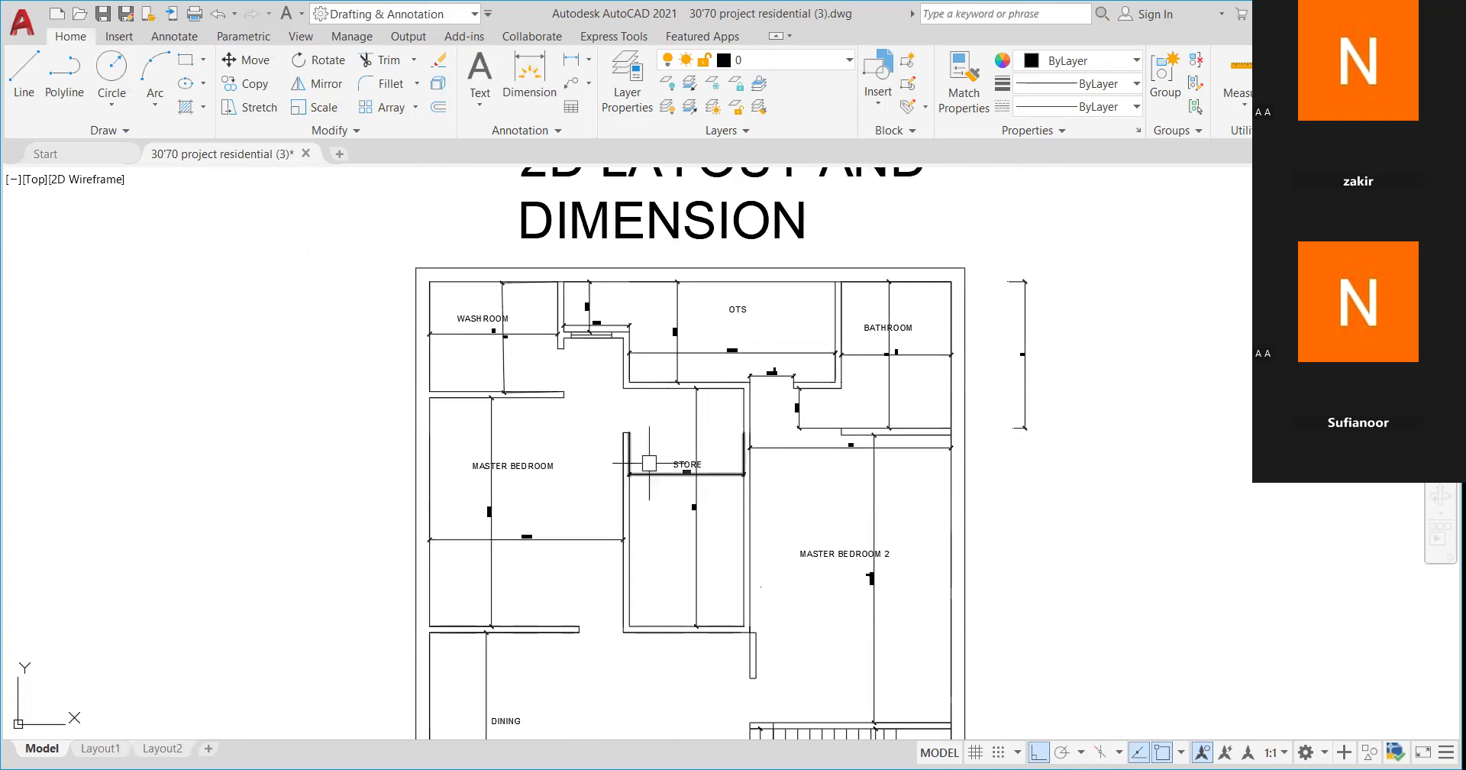
pyautogui.scroll(-2, 660, 392)
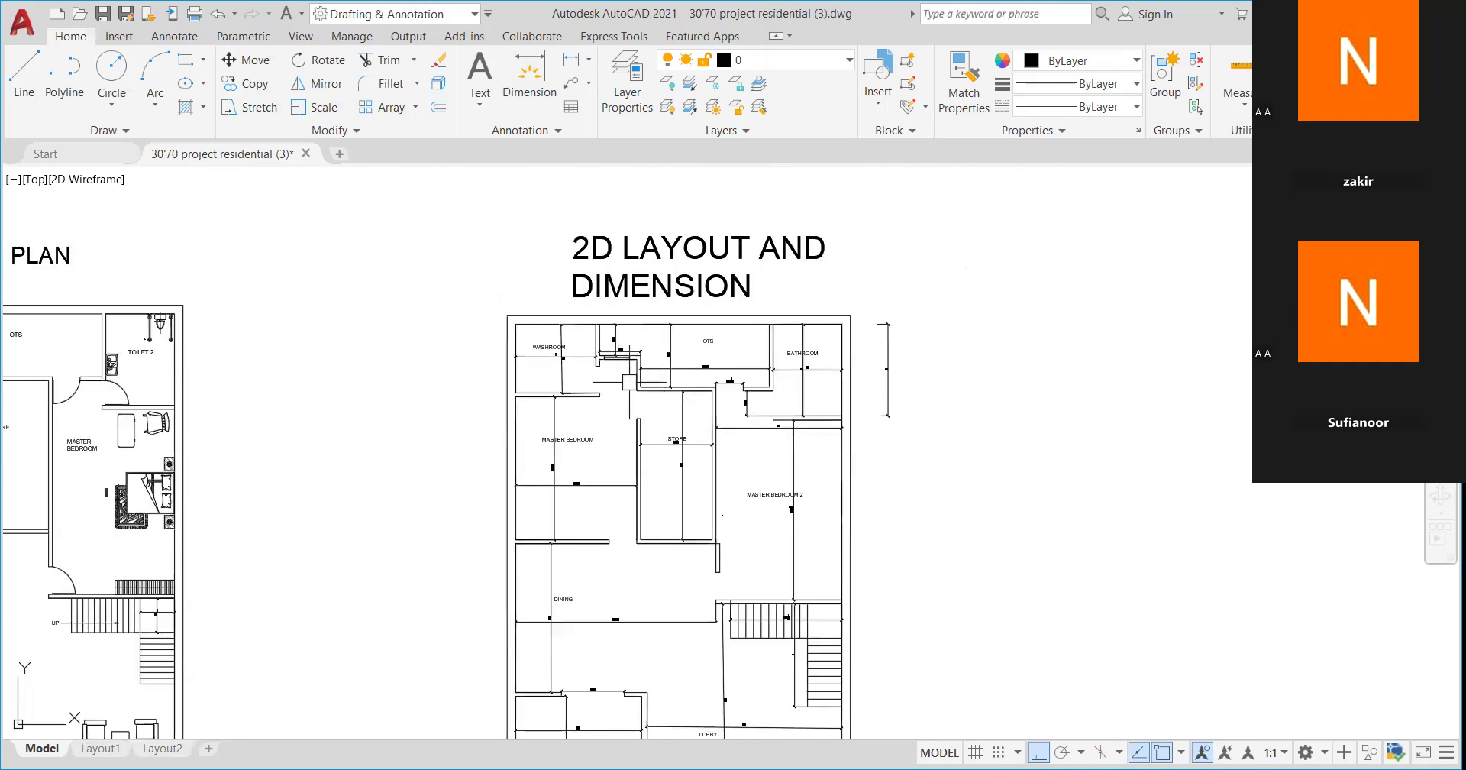
pyautogui.scroll(2, 644, 384)
pyautogui.scroll(4, 643, 390)
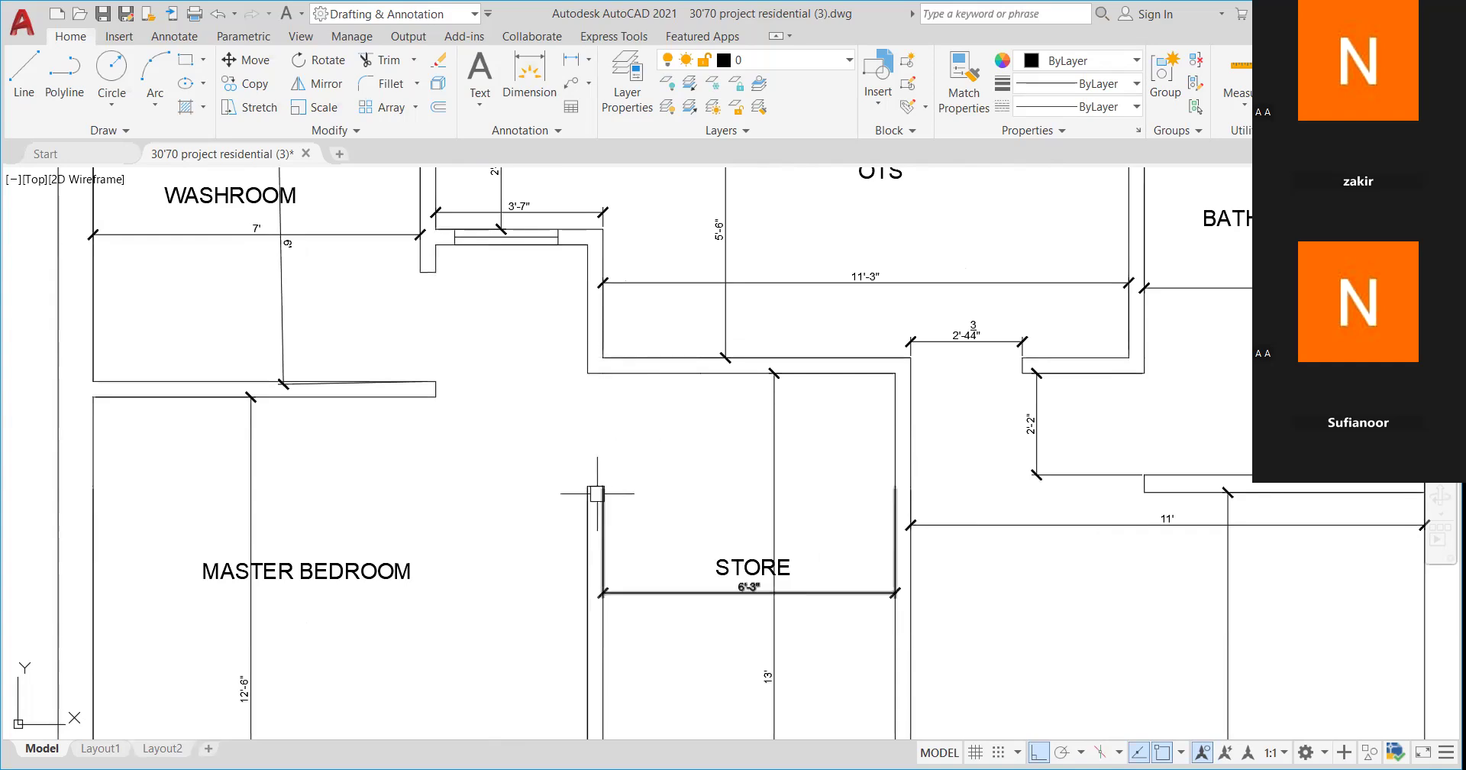
pyautogui.scroll(-6, 641, 405)
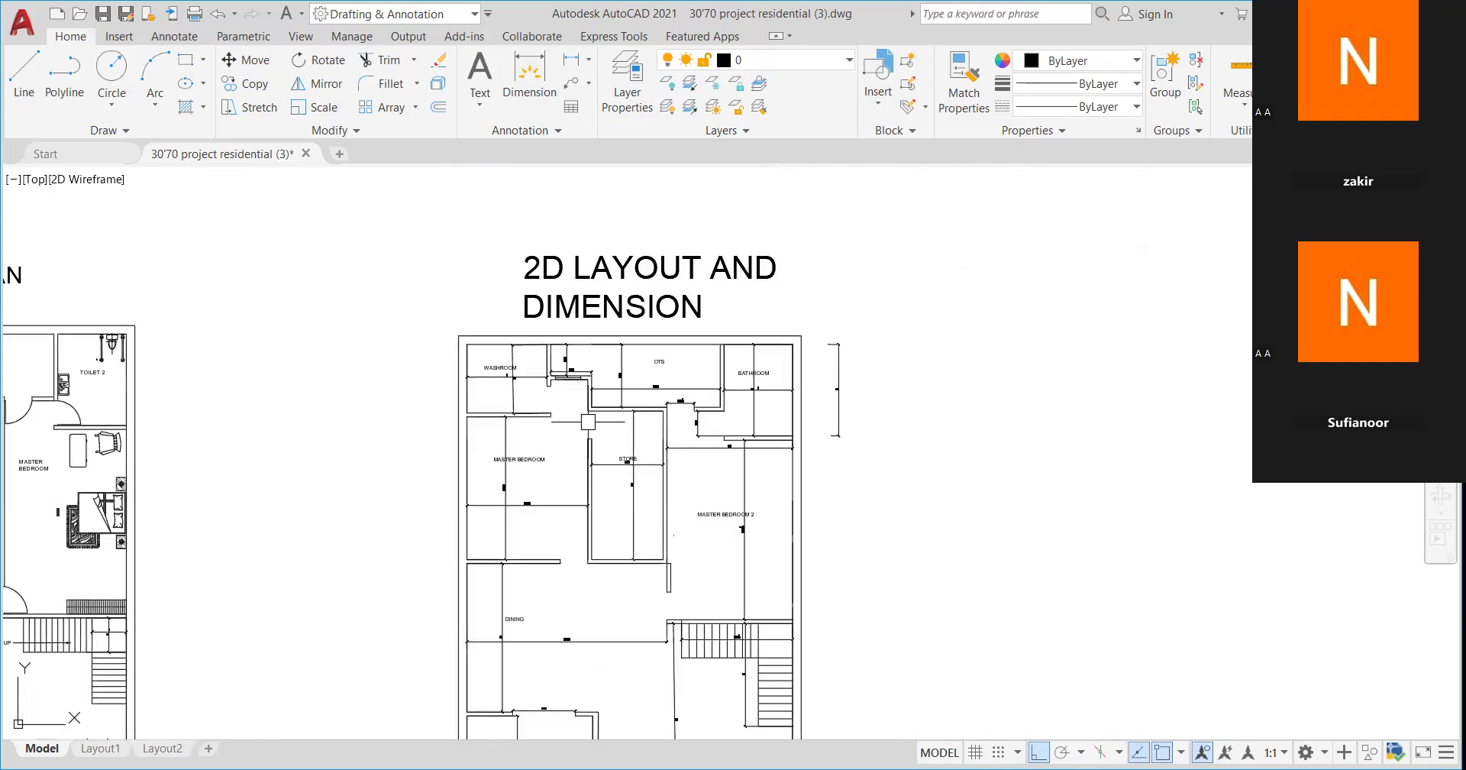
pyautogui.scroll(6, 729, 391)
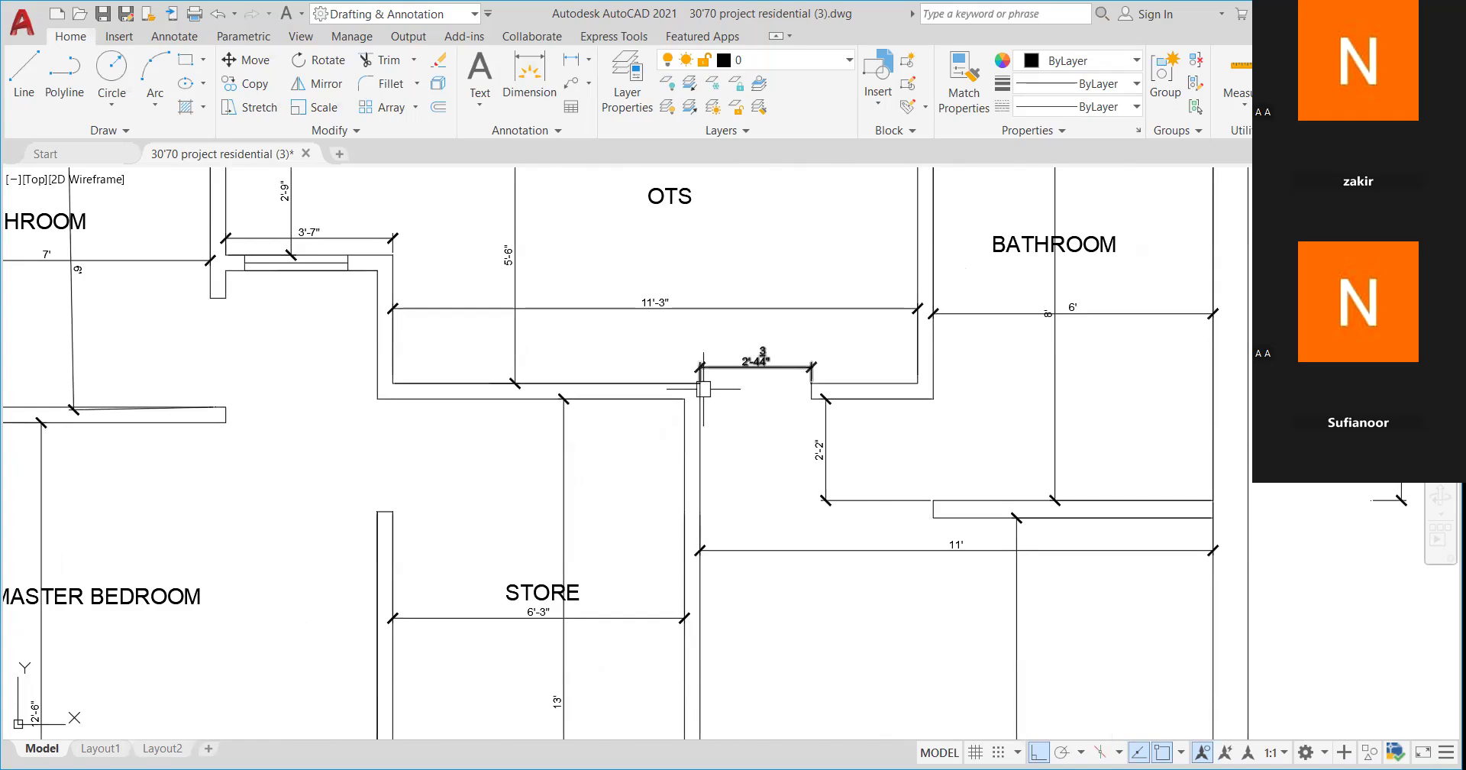
pyautogui.scroll(4, 703, 389)
pyautogui.scroll(3, 665, 397)
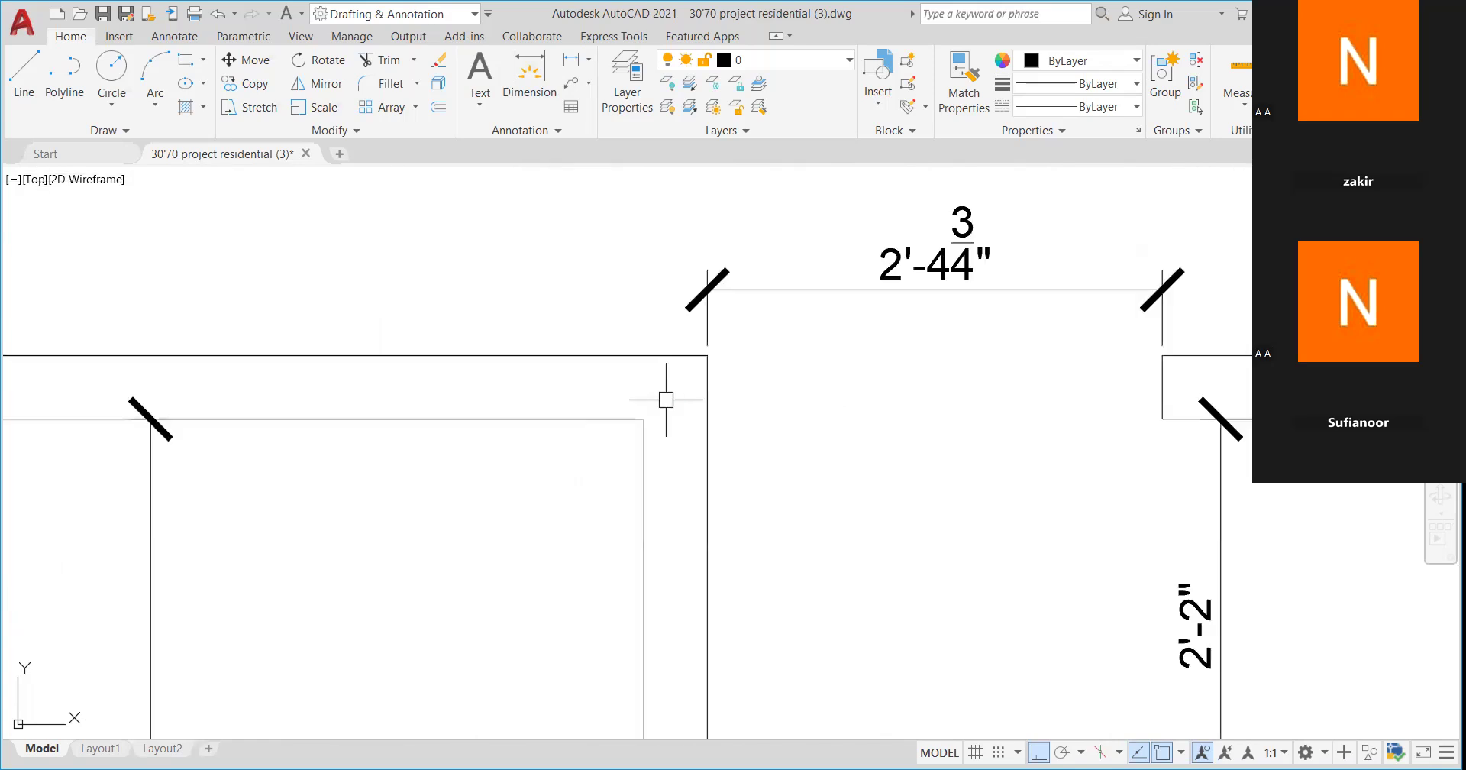
pyautogui.scroll(-8, 665, 392)
pyautogui.scroll(-5, 665, 392)
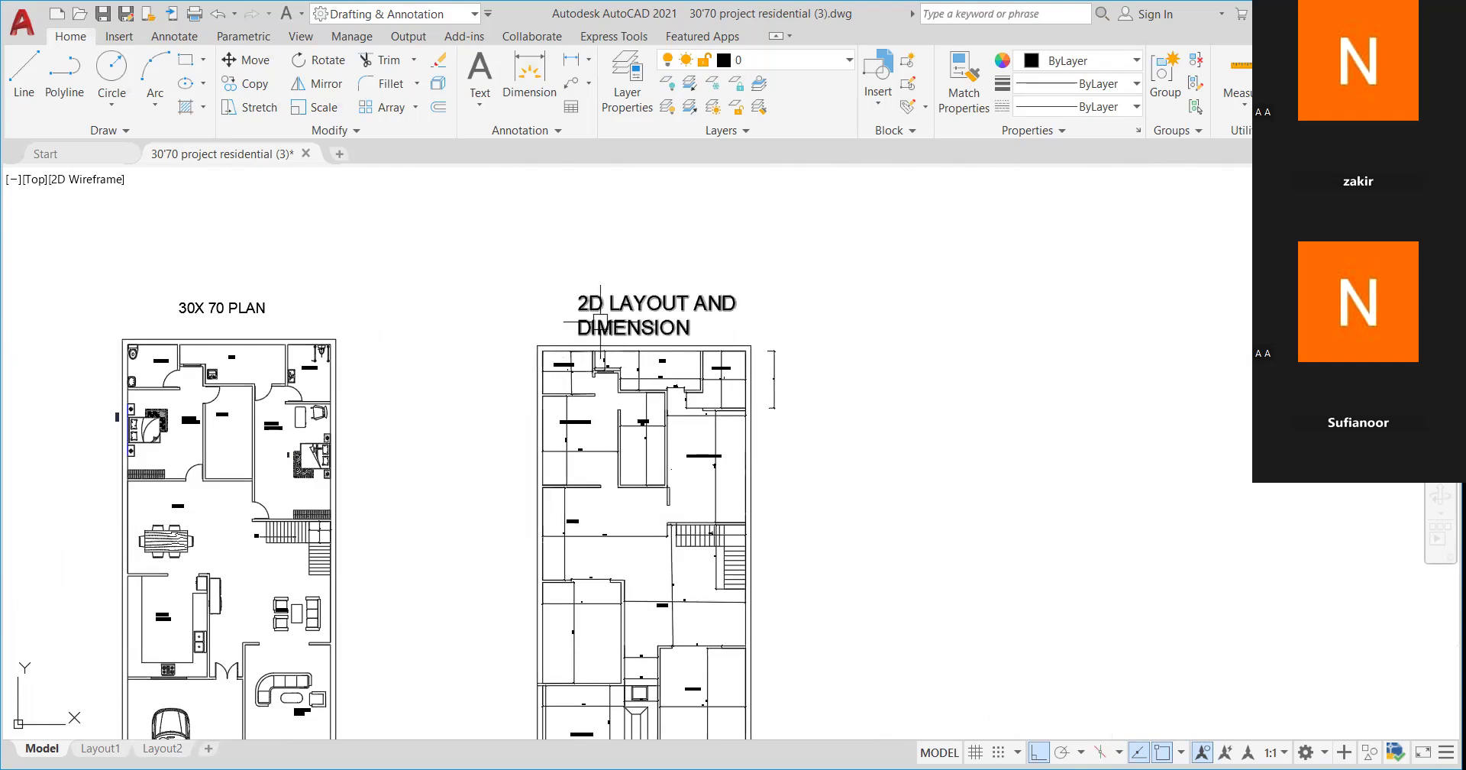
pyautogui.scroll(-4, 599, 322)
pyautogui.scroll(6, 619, 355)
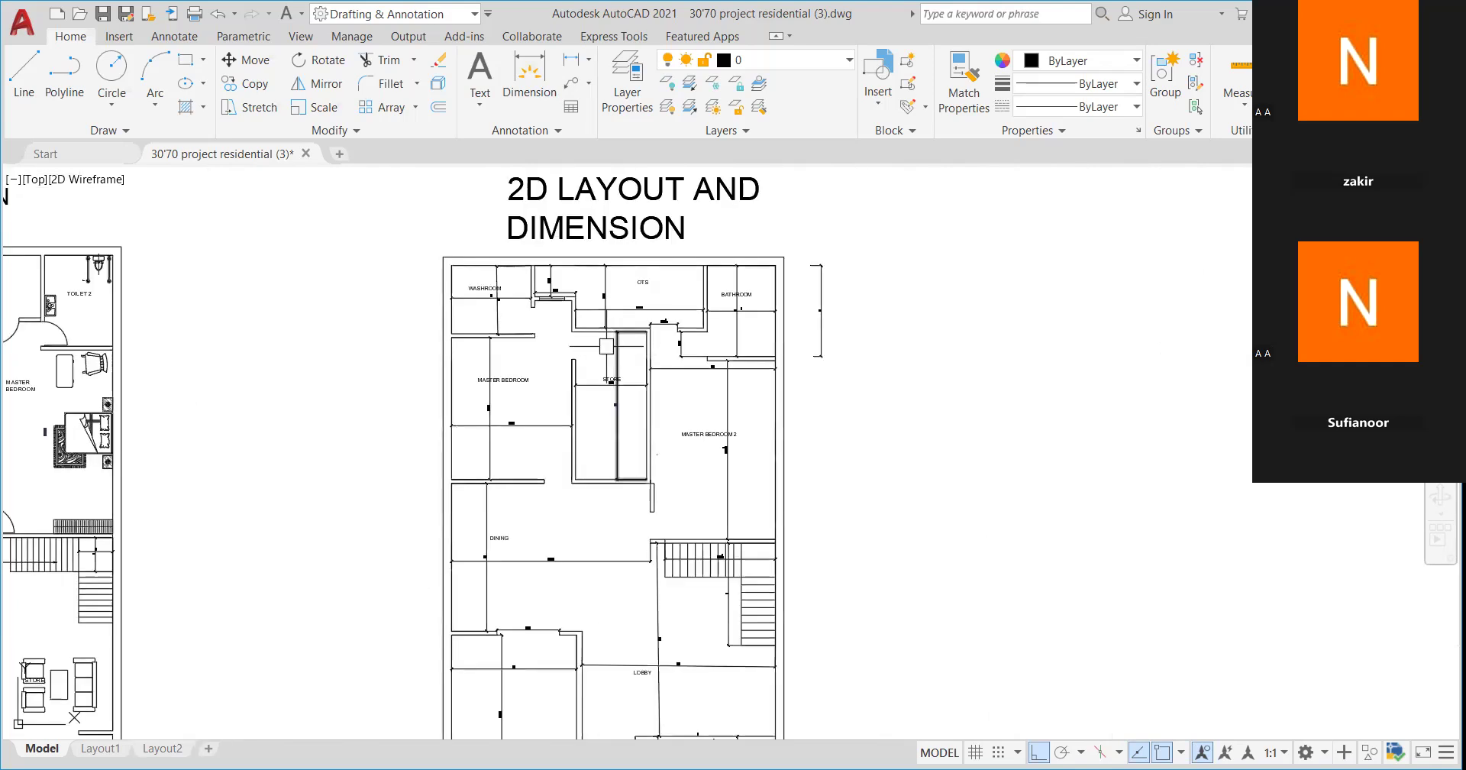
pyautogui.scroll(4, 448, 241)
pyautogui.scroll(2, 448, 240)
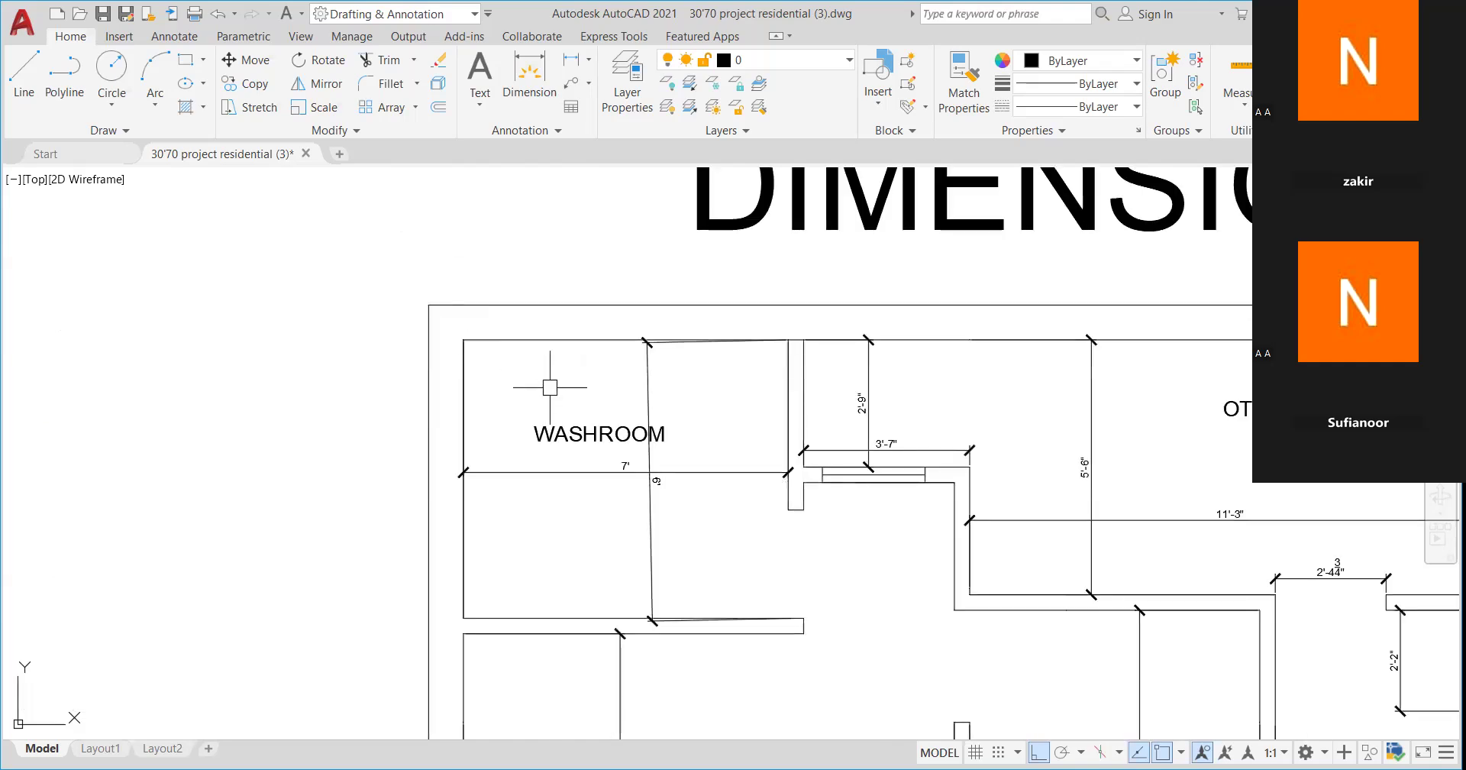
# - Draw a small rectangle inside the outer wall's corner beside the washroom with the Rectangle command
pyautogui.write('rec')
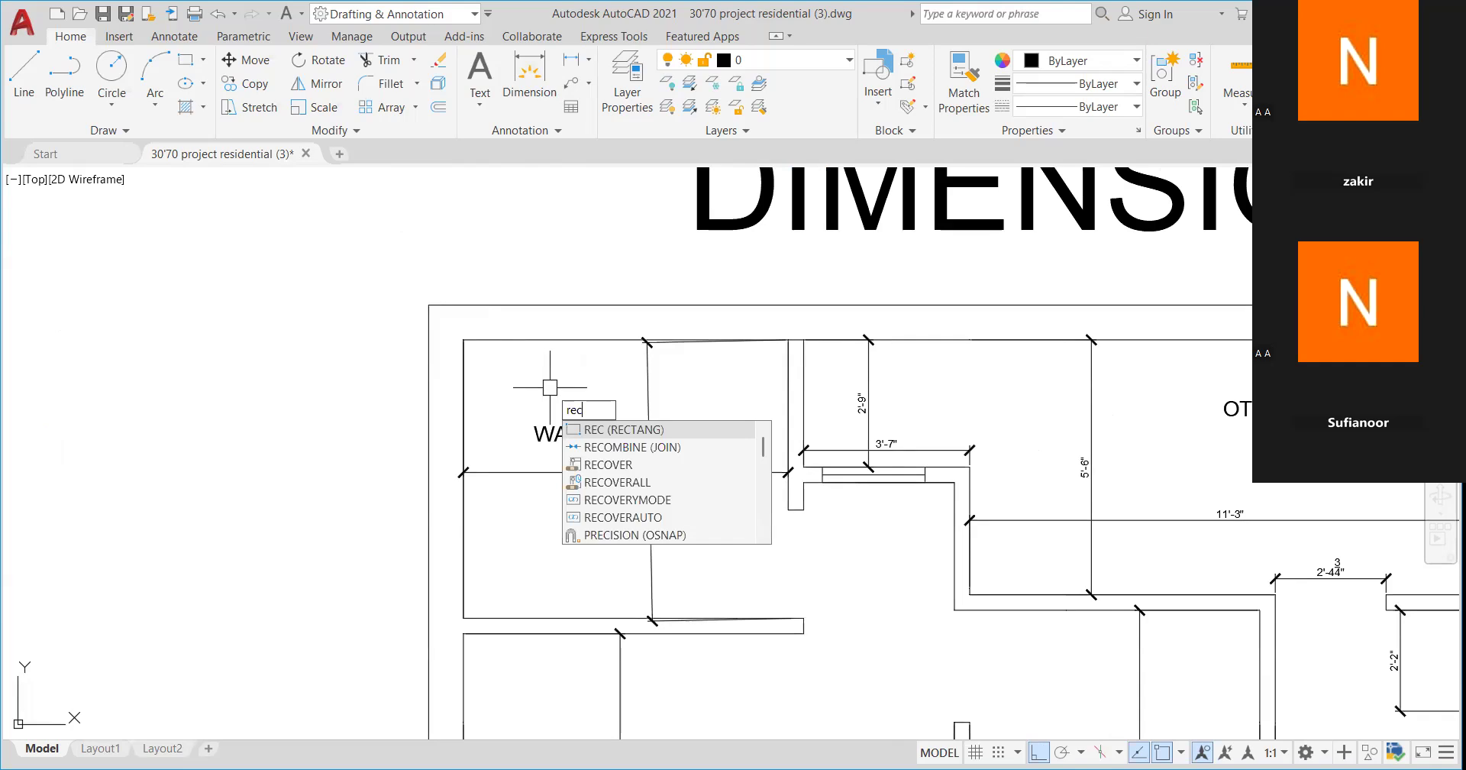
pyautogui.scroll(4, 550, 387)
pyautogui.scroll(-8, 481, 301)
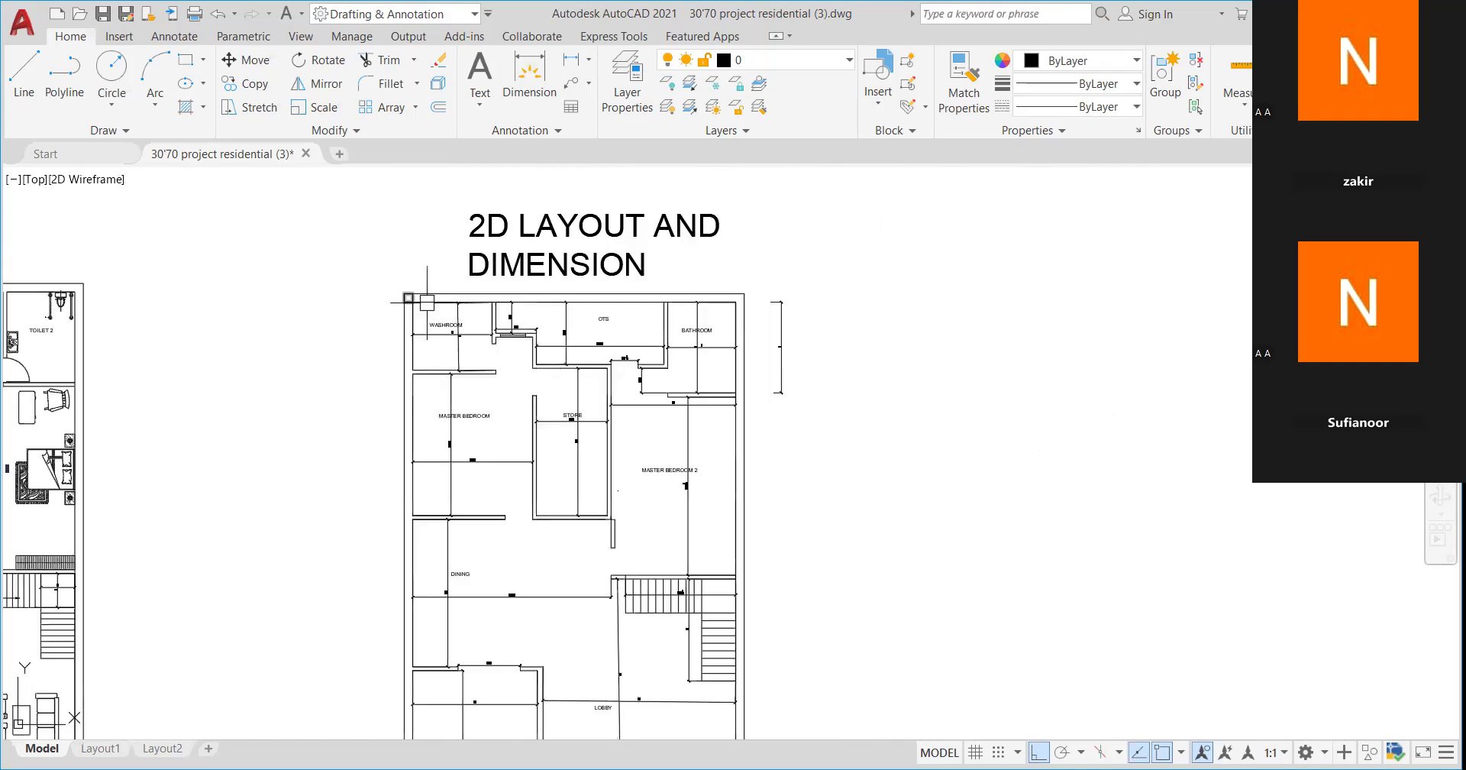
pyautogui.scroll(4, 794, 309)
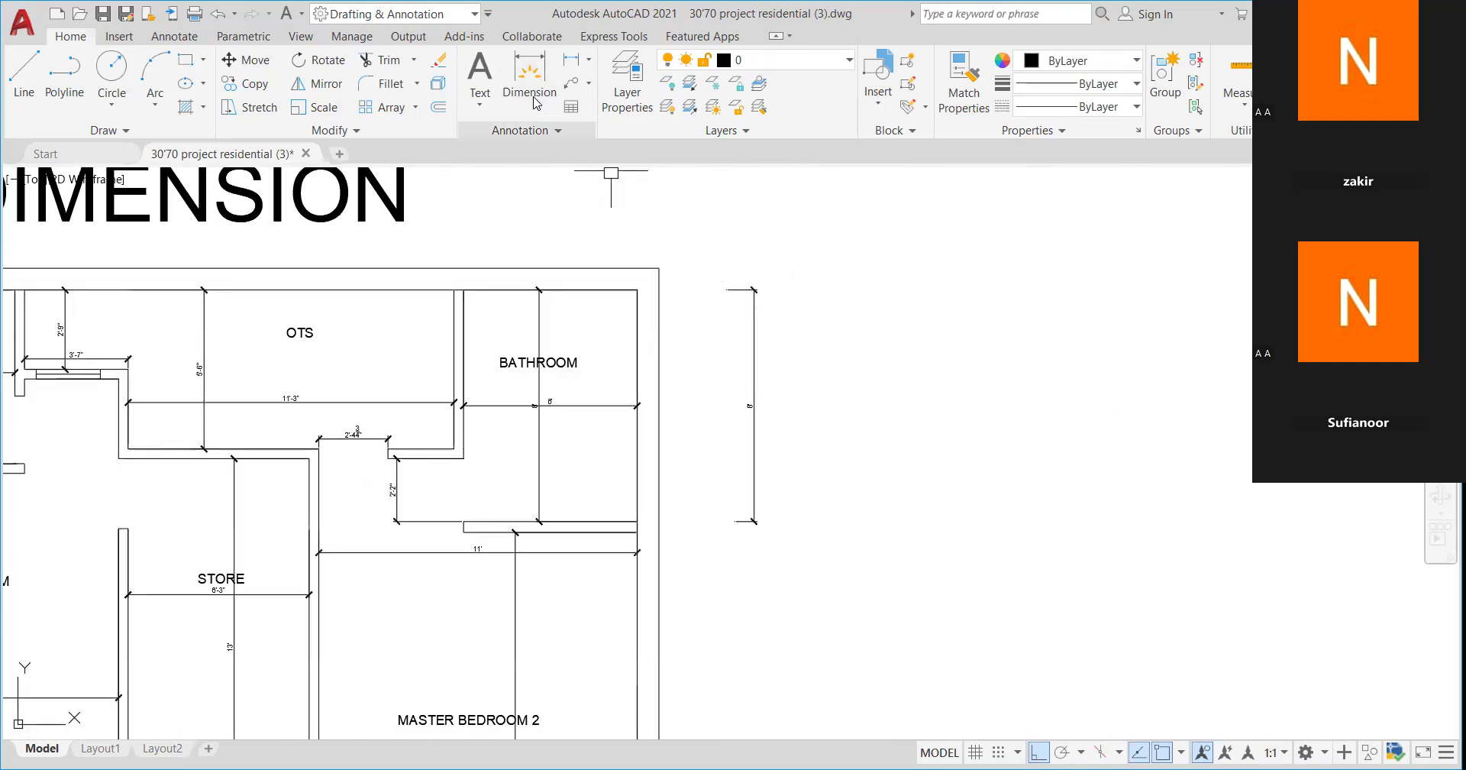
pyautogui.press('F8')
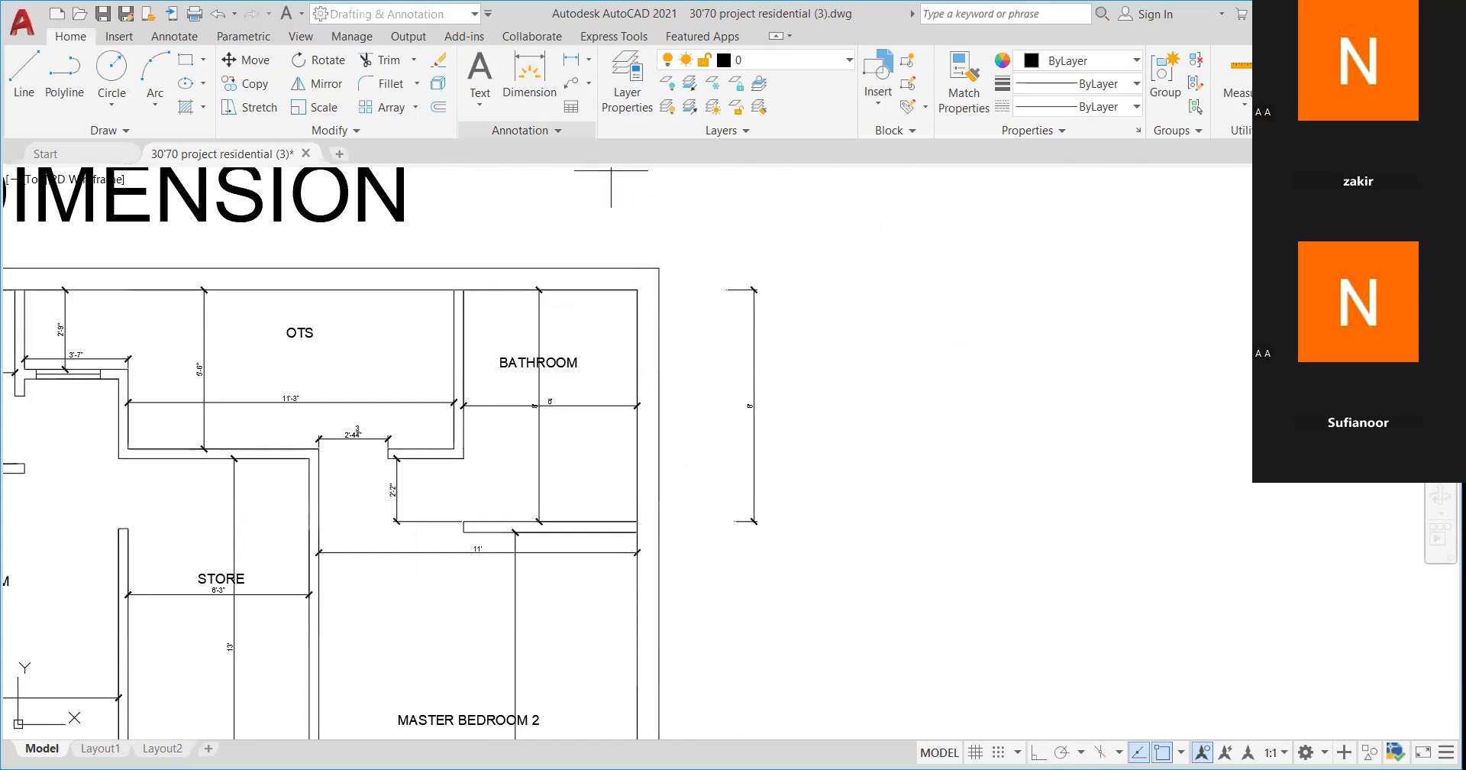
pyautogui.press('F8')
pyautogui.scroll(-7, 726, 206)
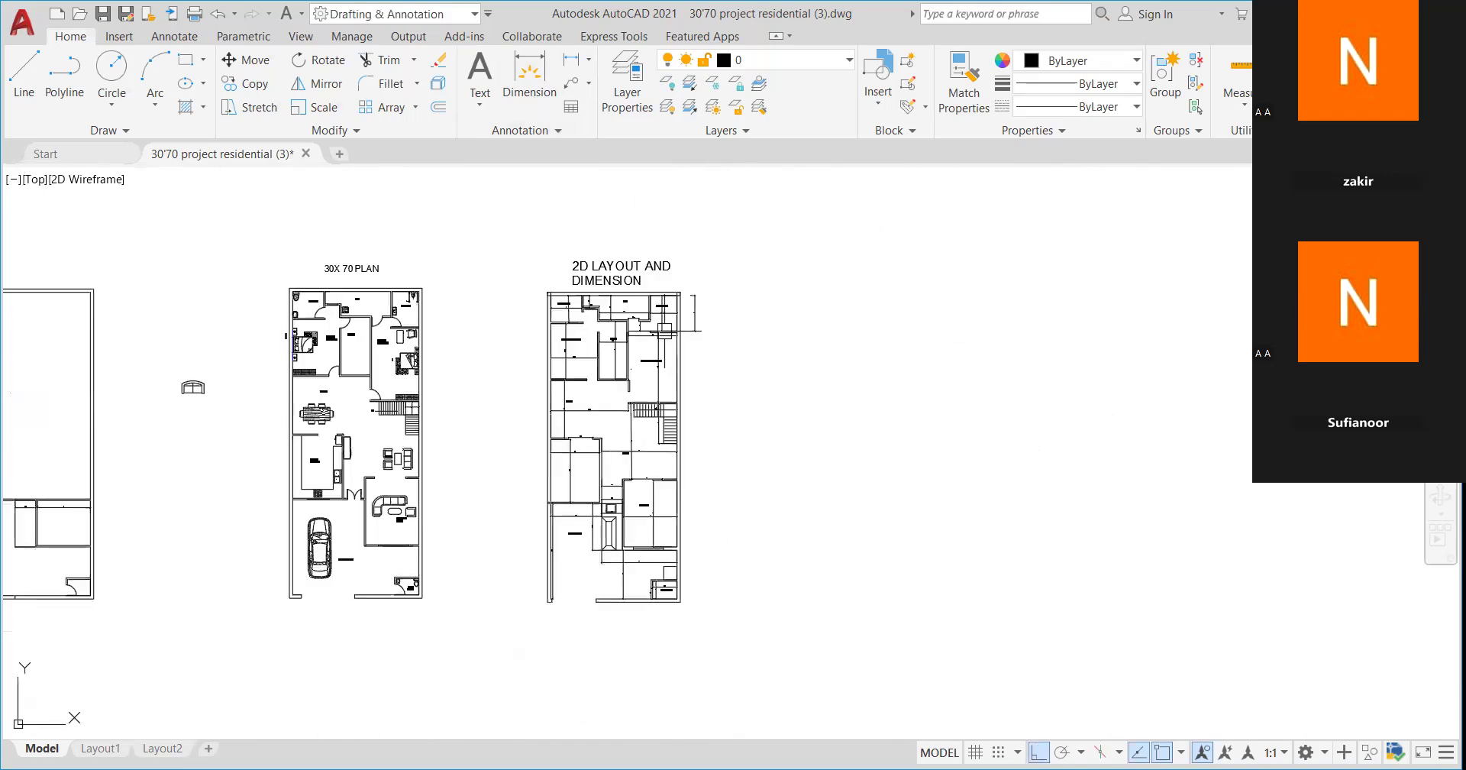
# - Draw a rectangle about 8.83" by 8.93" across the wall thickness at the front wall's end beside the gate opening
pyautogui.scroll(6, 649, 576)
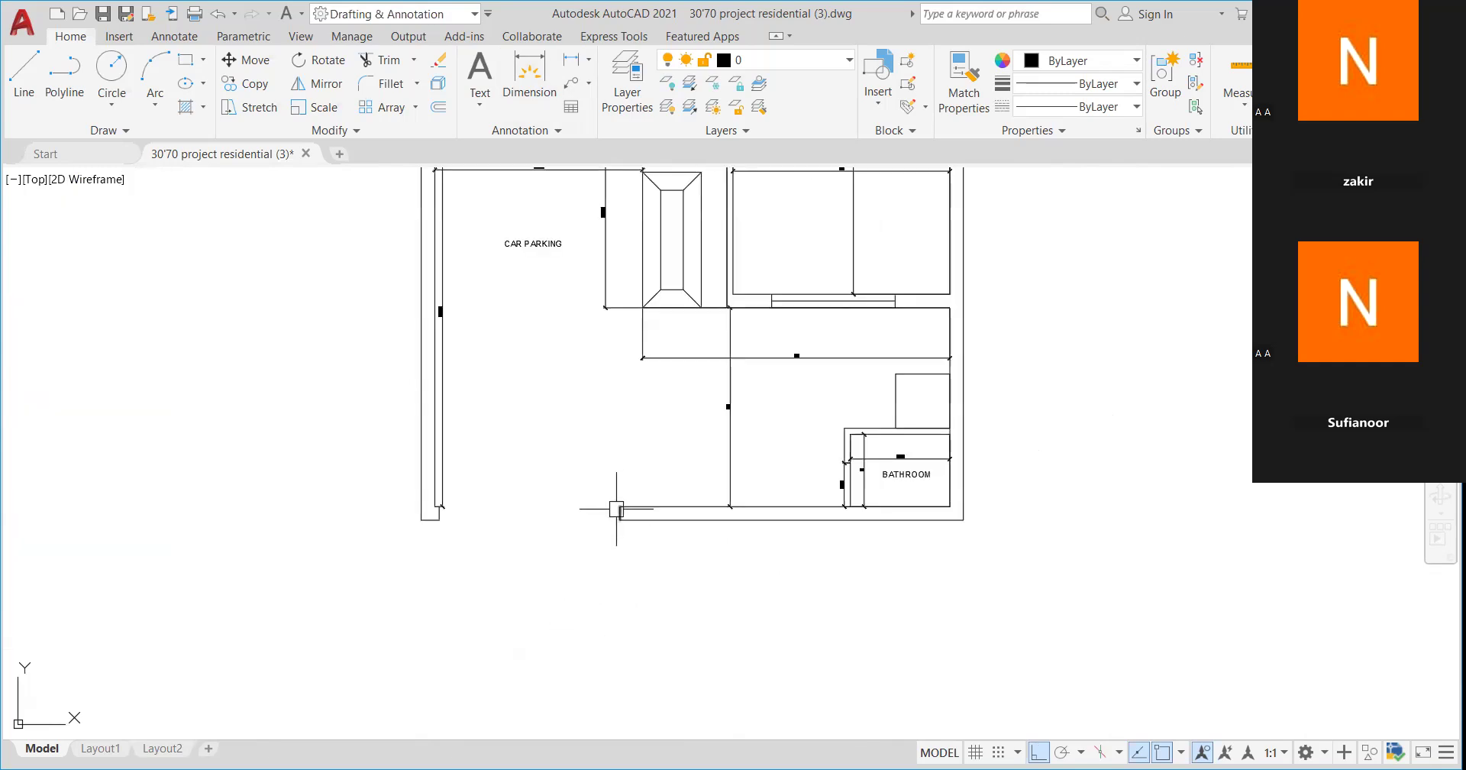
pyautogui.scroll(5, 616, 508)
pyautogui.scroll(-4, 633, 475)
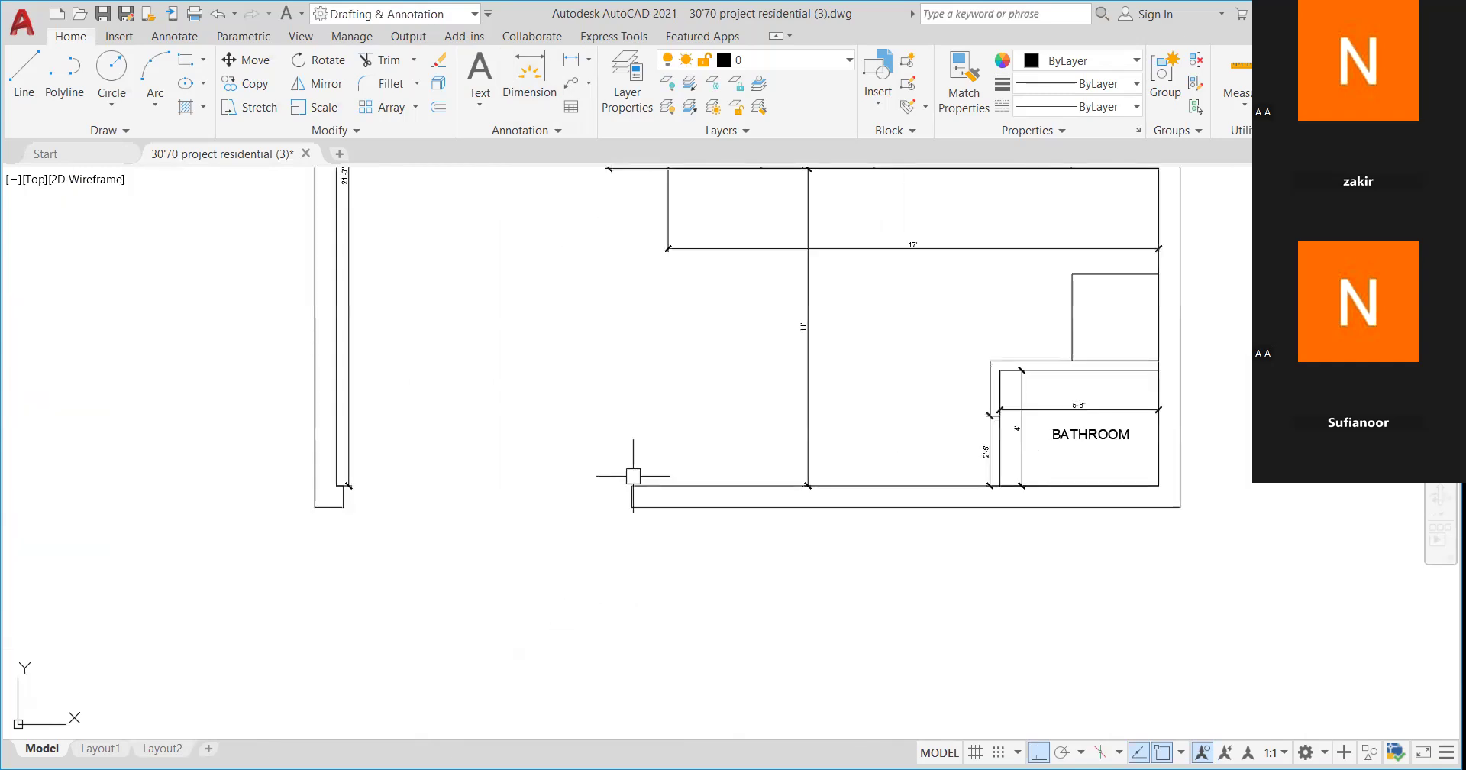
pyautogui.scroll(5, 627, 492)
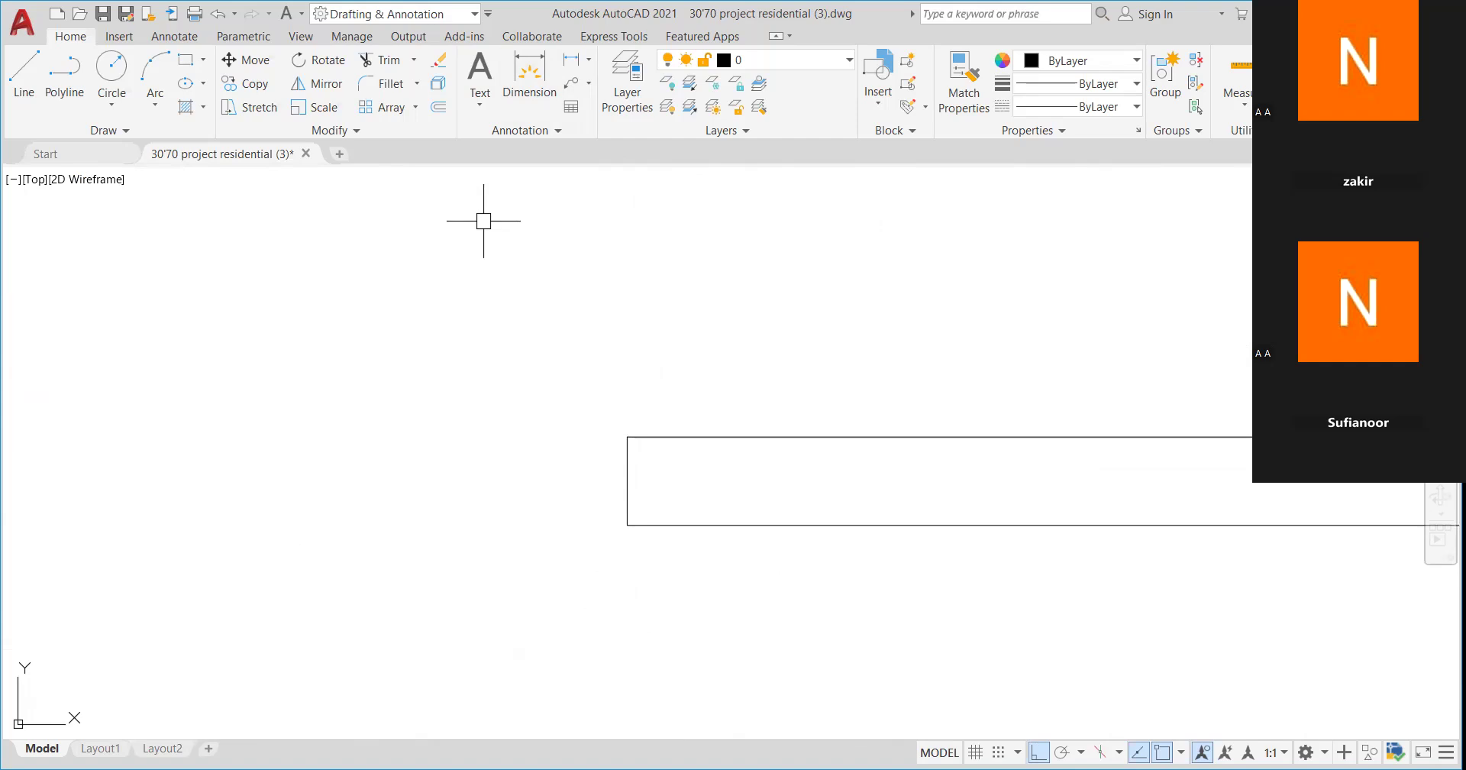
pyautogui.press('space')
pyautogui.click(628, 436)
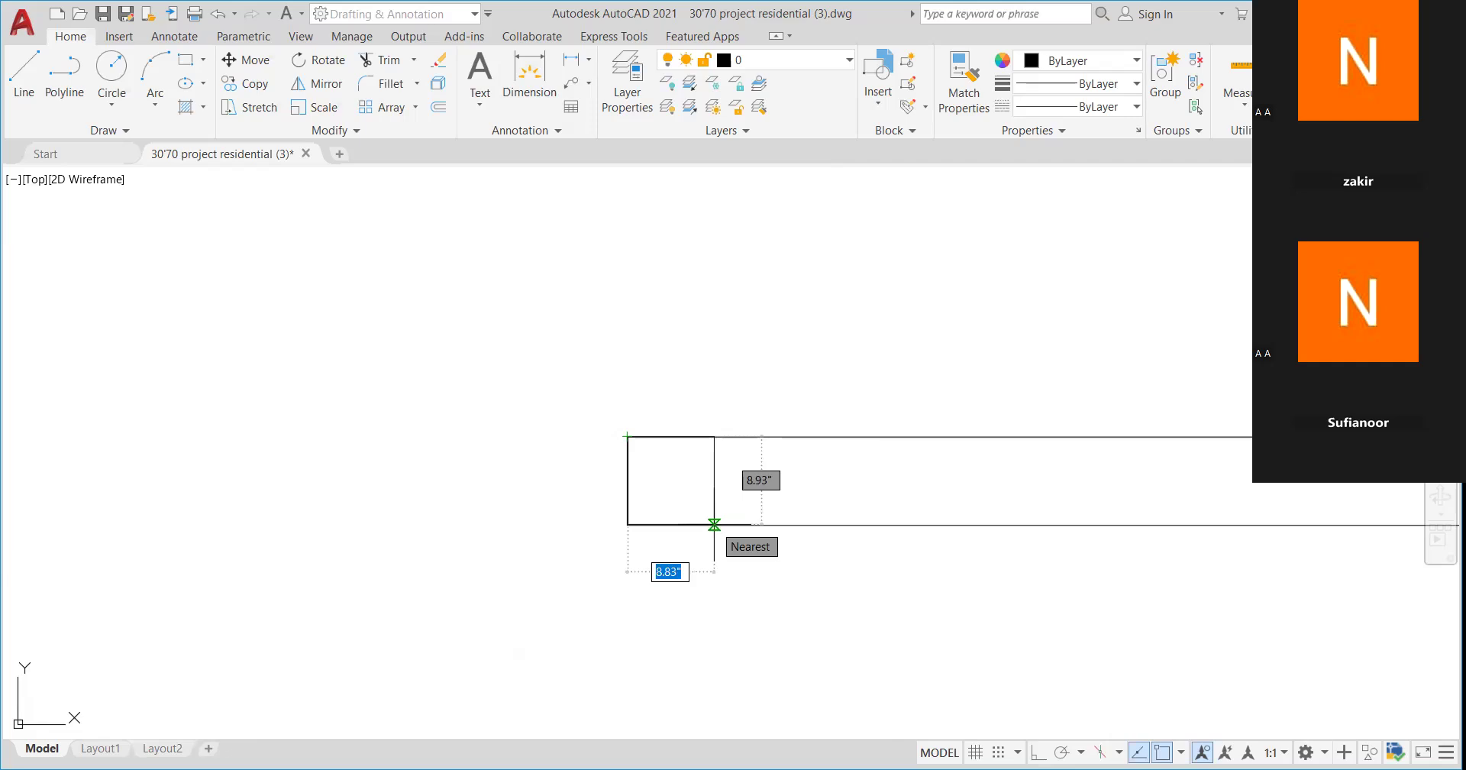
pyautogui.click(714, 525)
pyautogui.scroll(-3, 759, 386)
pyautogui.scroll(5, 771, 377)
pyautogui.scroll(-3, 769, 386)
pyautogui.scroll(3, 763, 386)
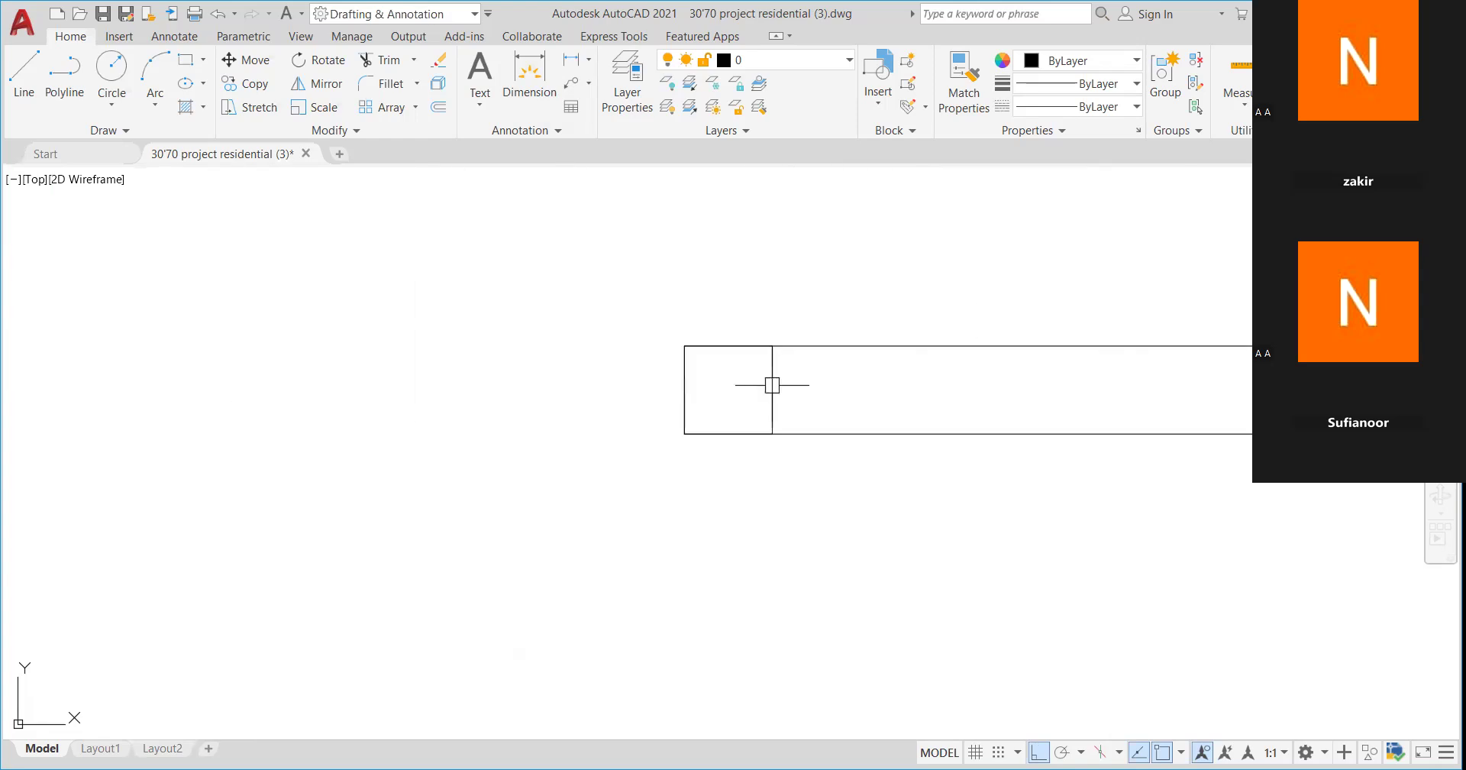
pyautogui.scroll(-2, 730, 388)
pyautogui.scroll(-3, 695, 404)
pyautogui.scroll(4, 732, 383)
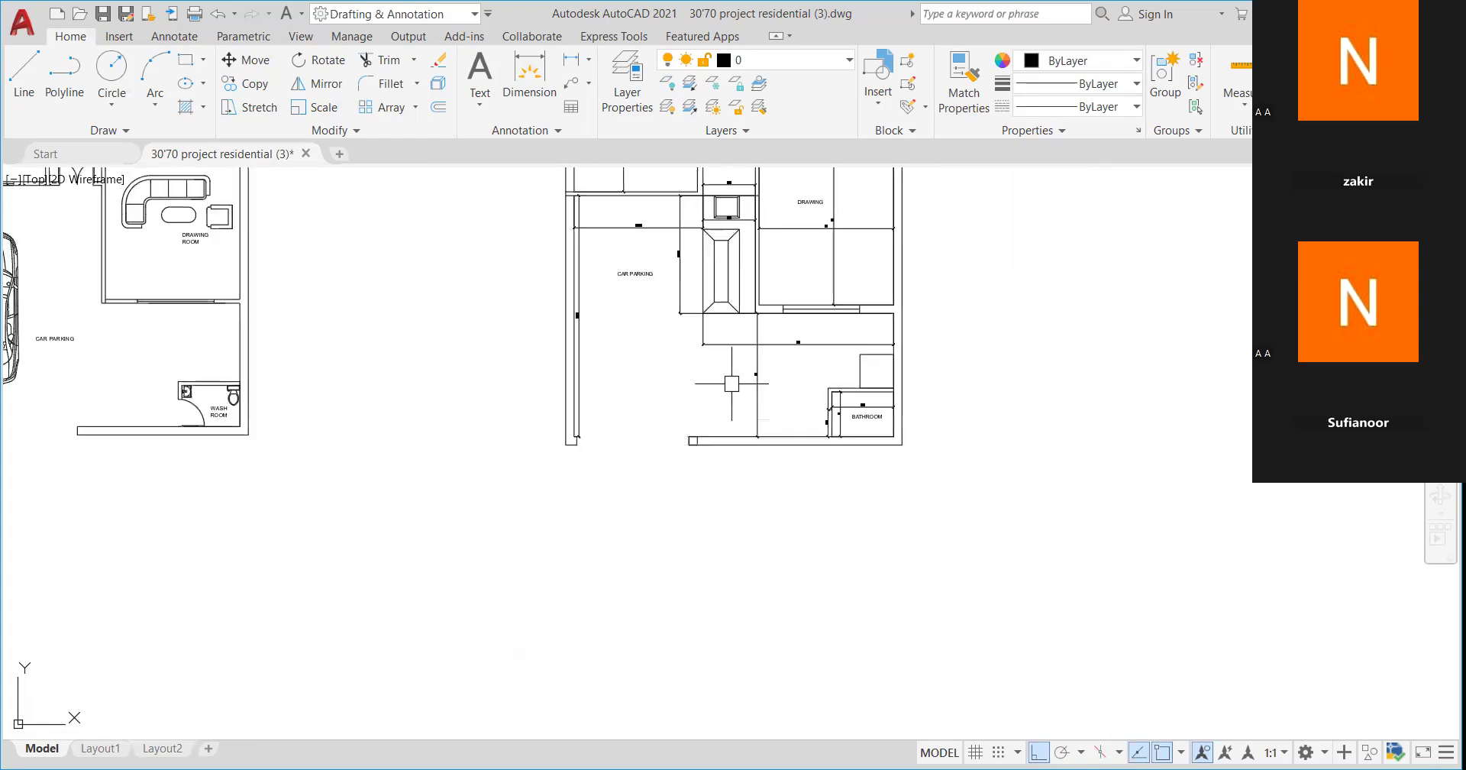
# - Inspect the two wall ends beside the gate opening and the column rectangle at the front wall's end
pyautogui.scroll(-4, 733, 386)
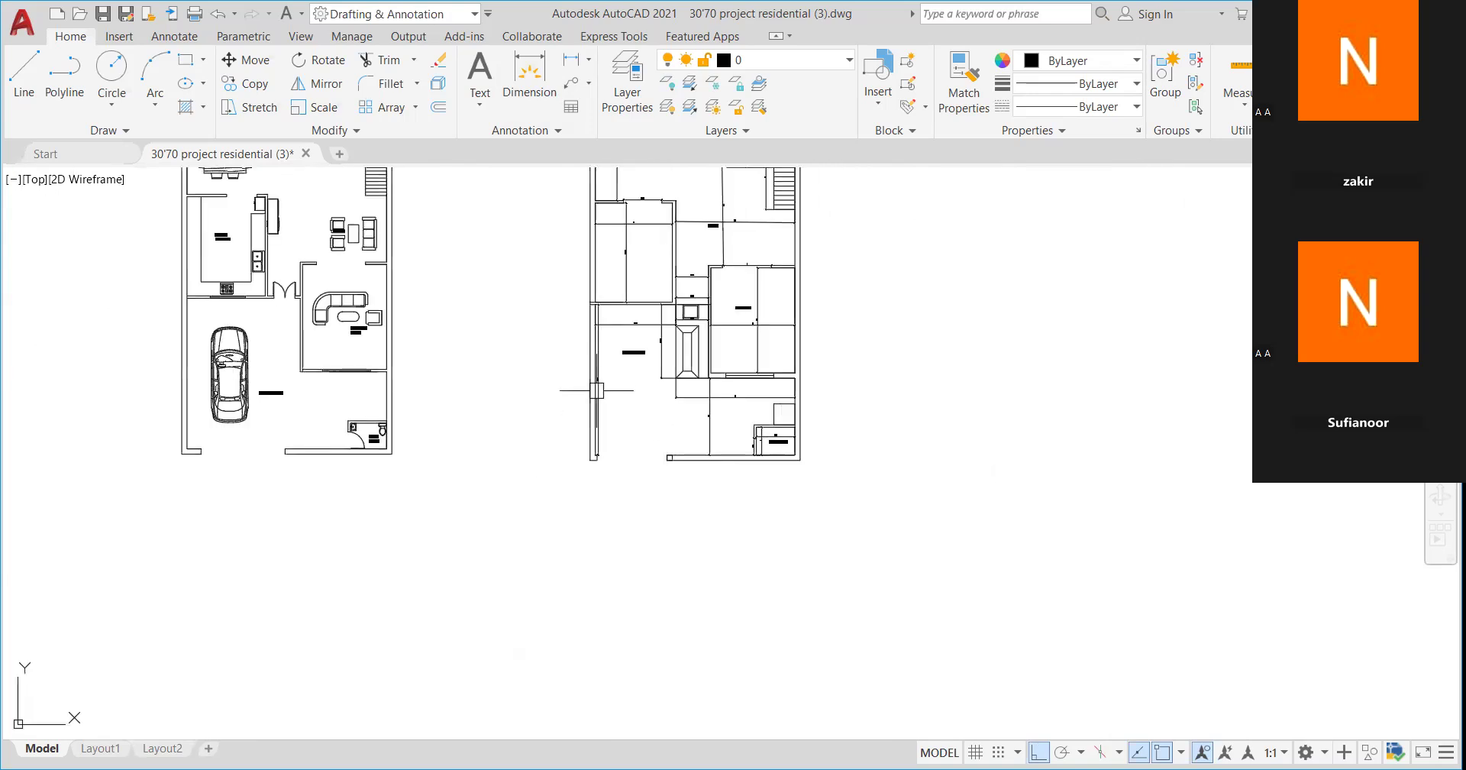
pyautogui.scroll(-3, 600, 234)
pyautogui.scroll(5, 611, 225)
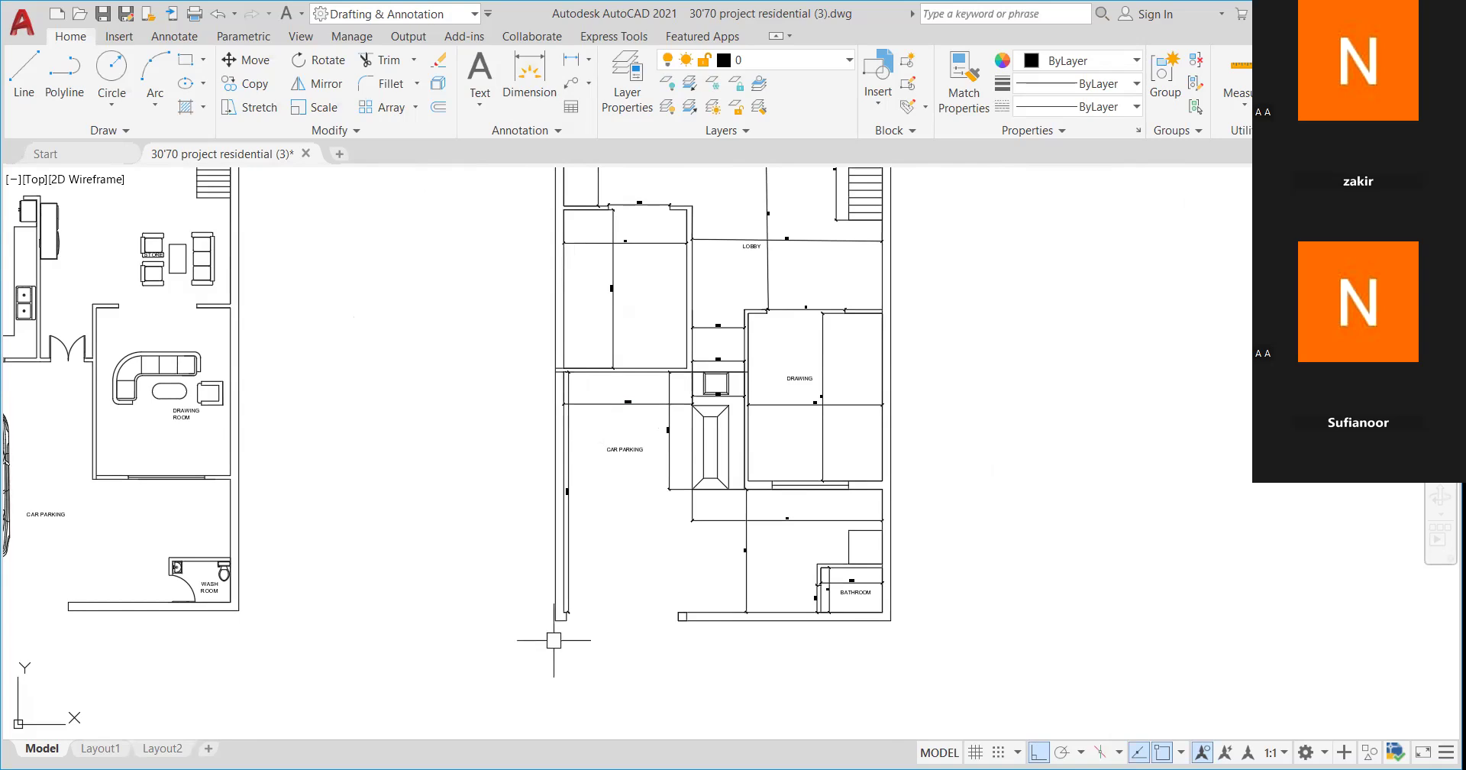
pyautogui.scroll(6, 568, 611)
pyautogui.scroll(-6, 546, 534)
pyautogui.scroll(2, 546, 535)
pyautogui.scroll(-4, 543, 504)
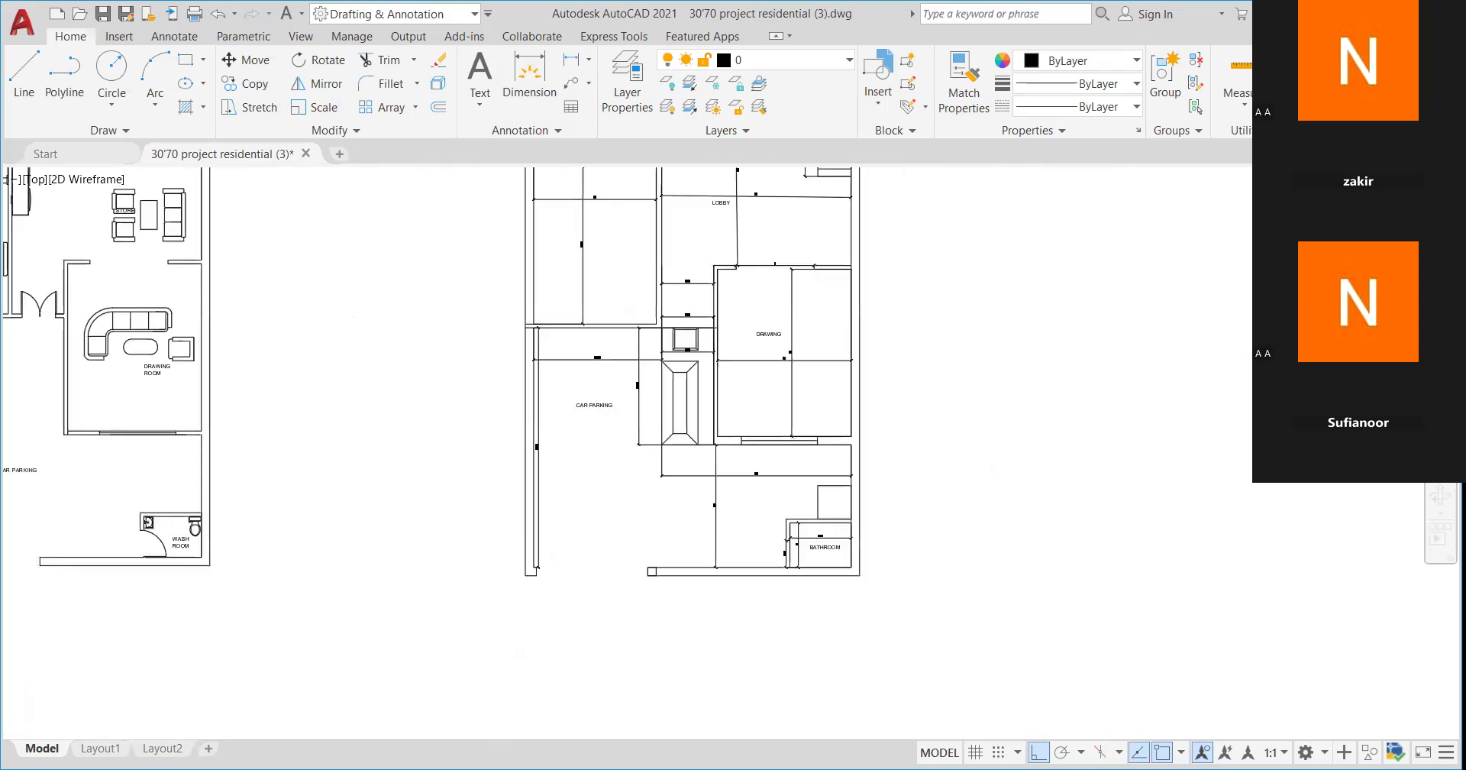
pyautogui.scroll(7, 544, 466)
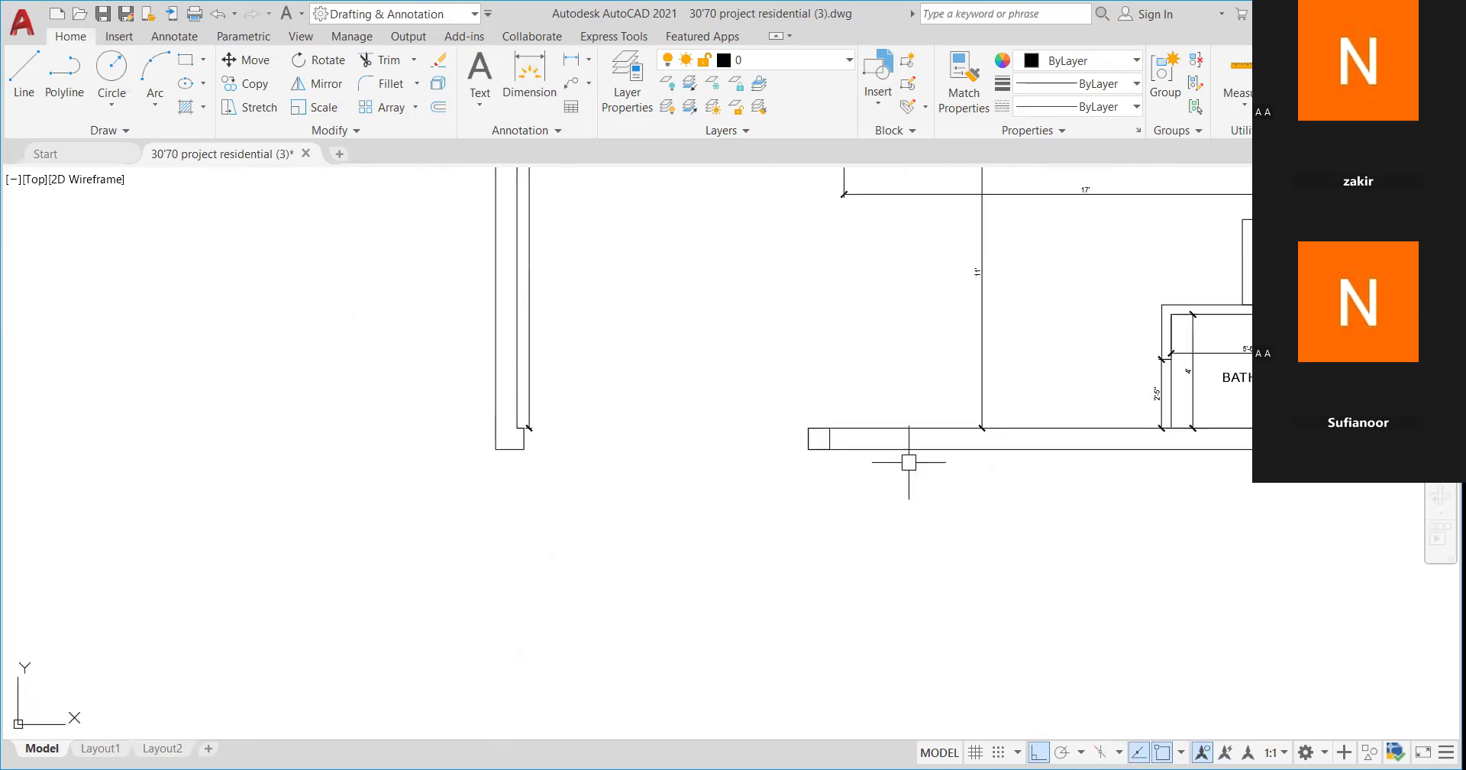
pyautogui.scroll(6, 820, 420)
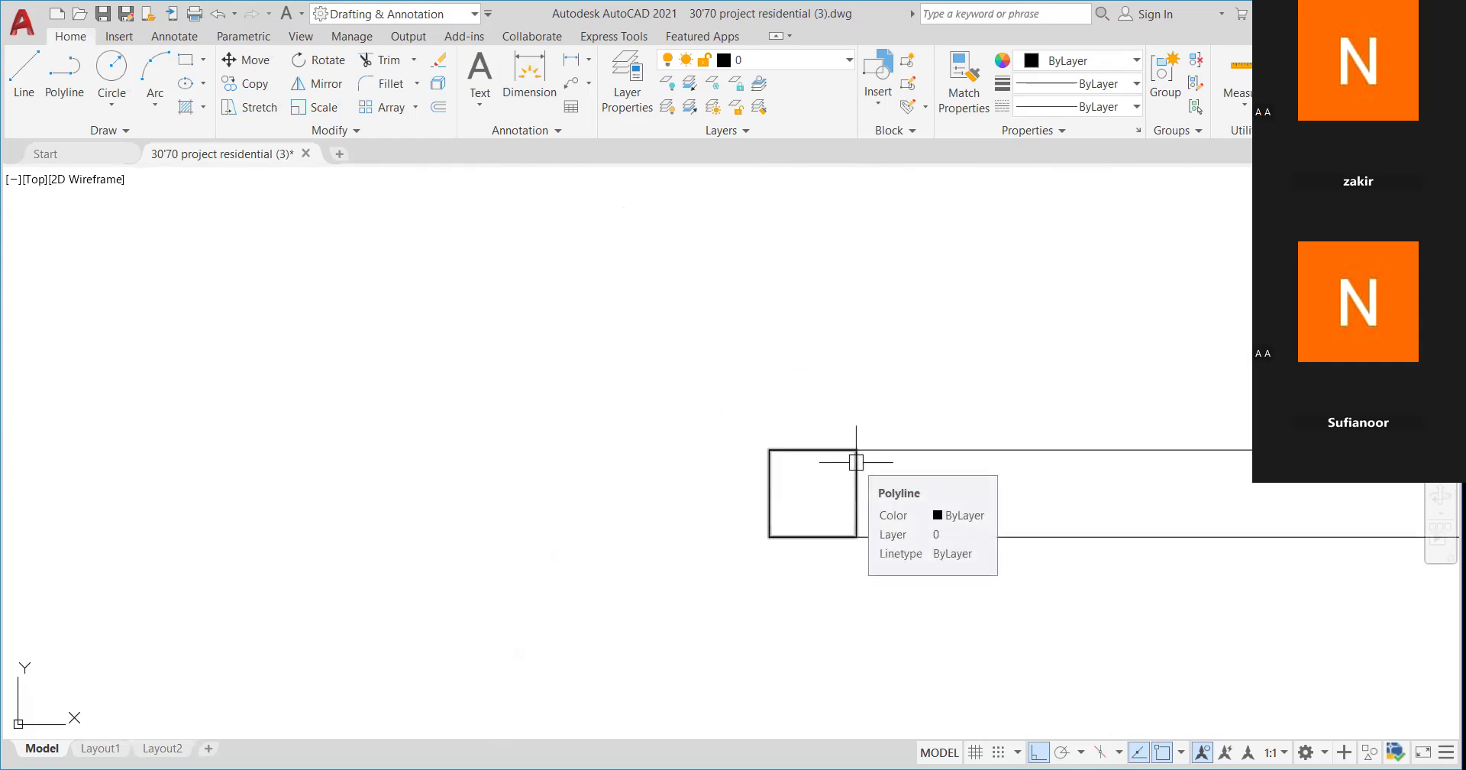
pyautogui.scroll(2, 871, 433)
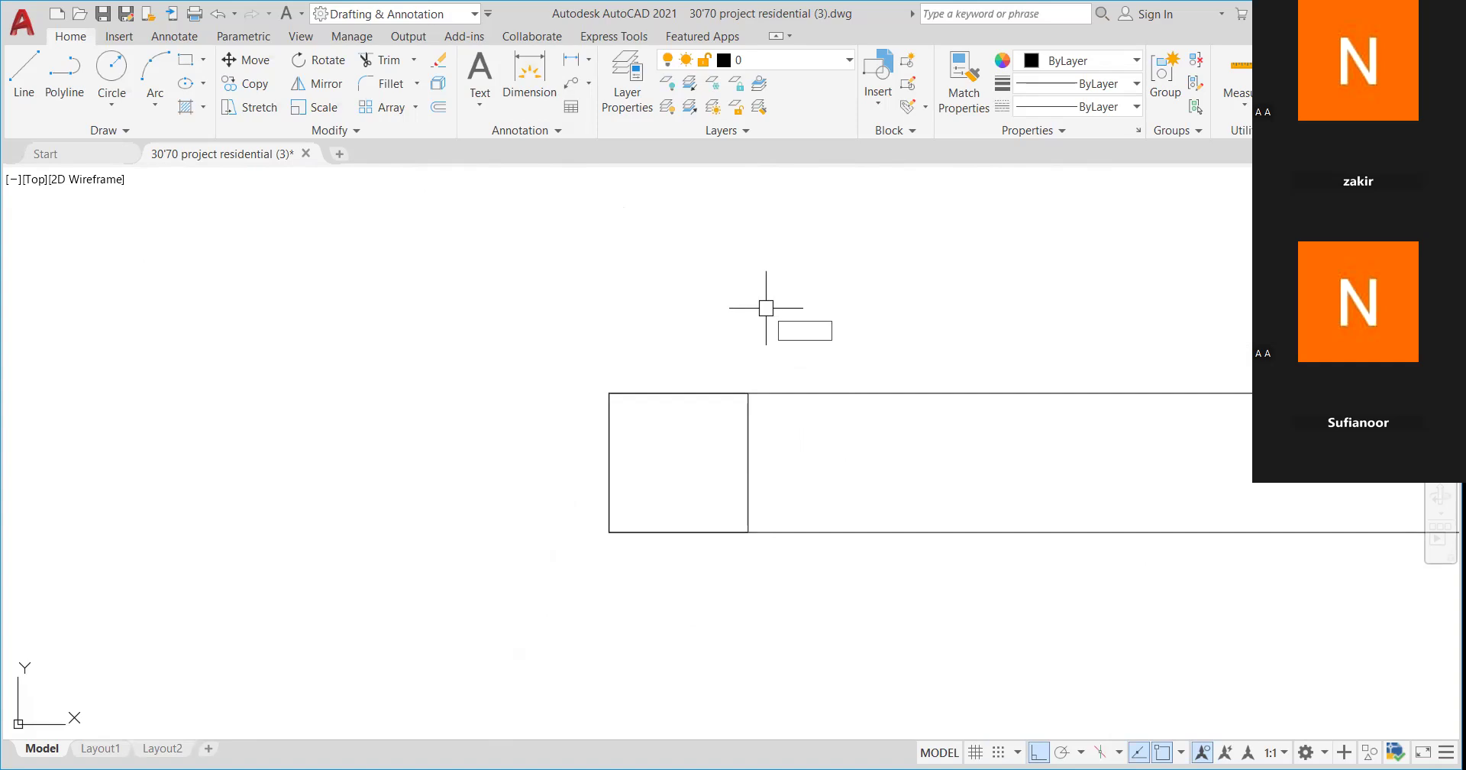
# - Try to draw a rectangle 1' wide from the corner of the column at the front wall's end beside the gate opening
pyautogui.press('F8')
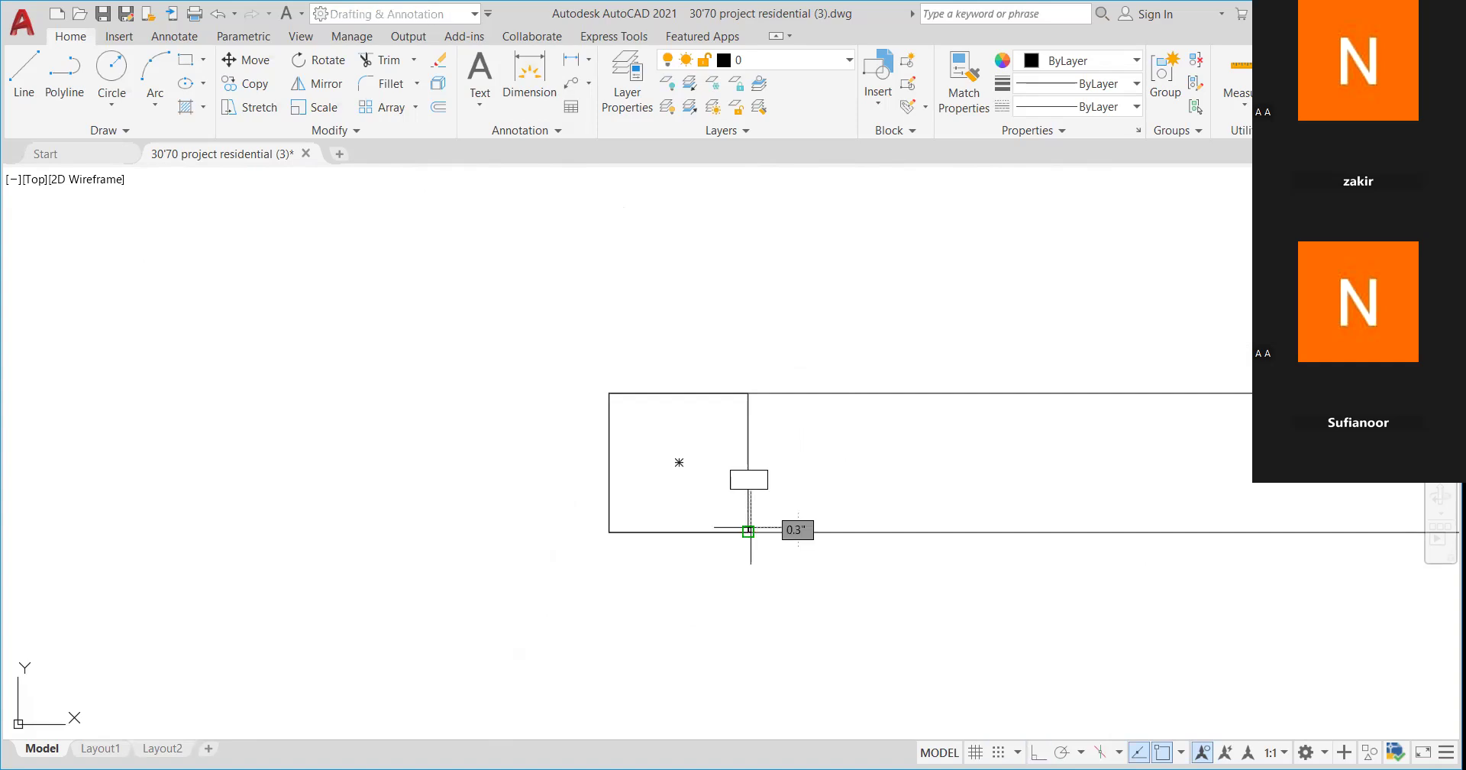
pyautogui.click(748, 531)
pyautogui.write('1')
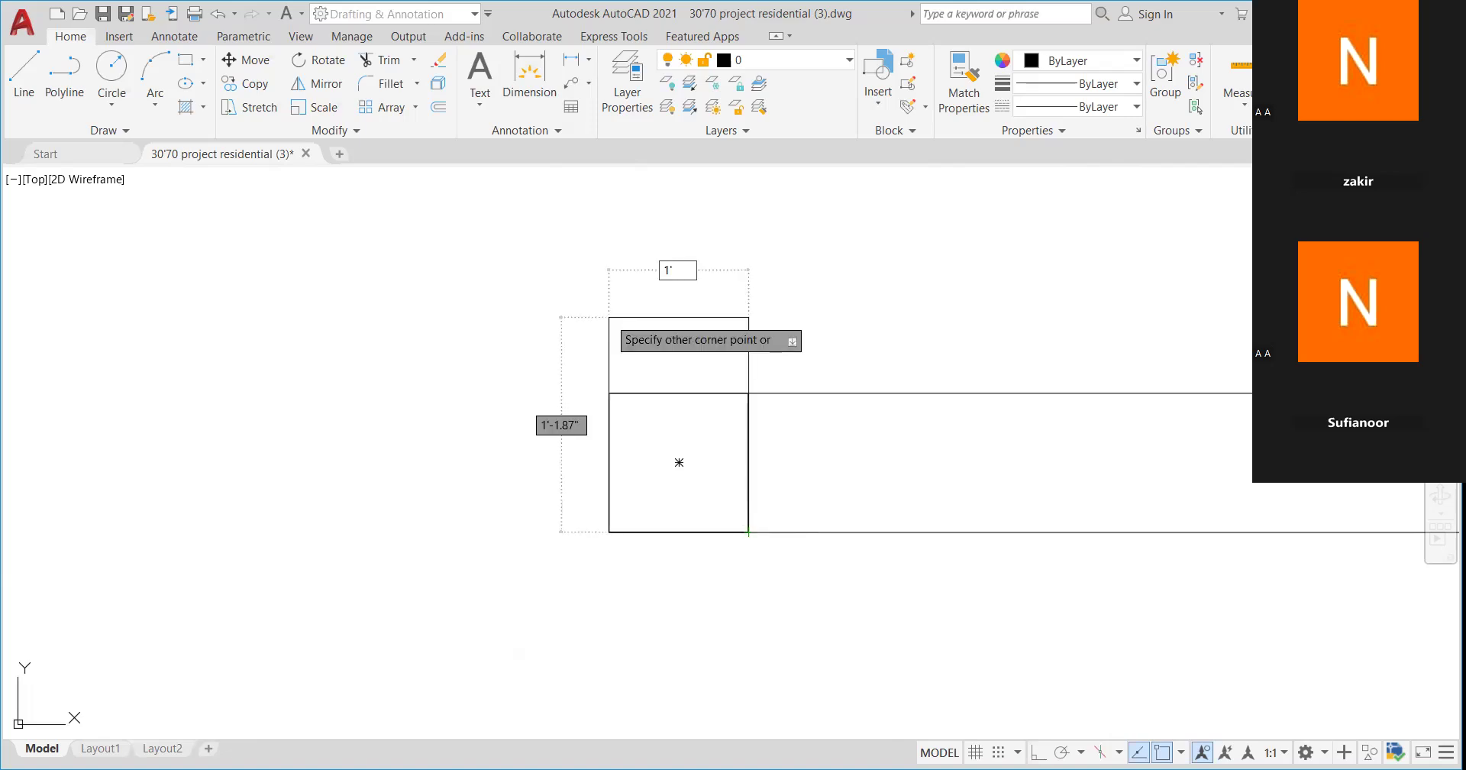
pyautogui.click(609, 317)
pyautogui.press('F8')
pyautogui.write('1')
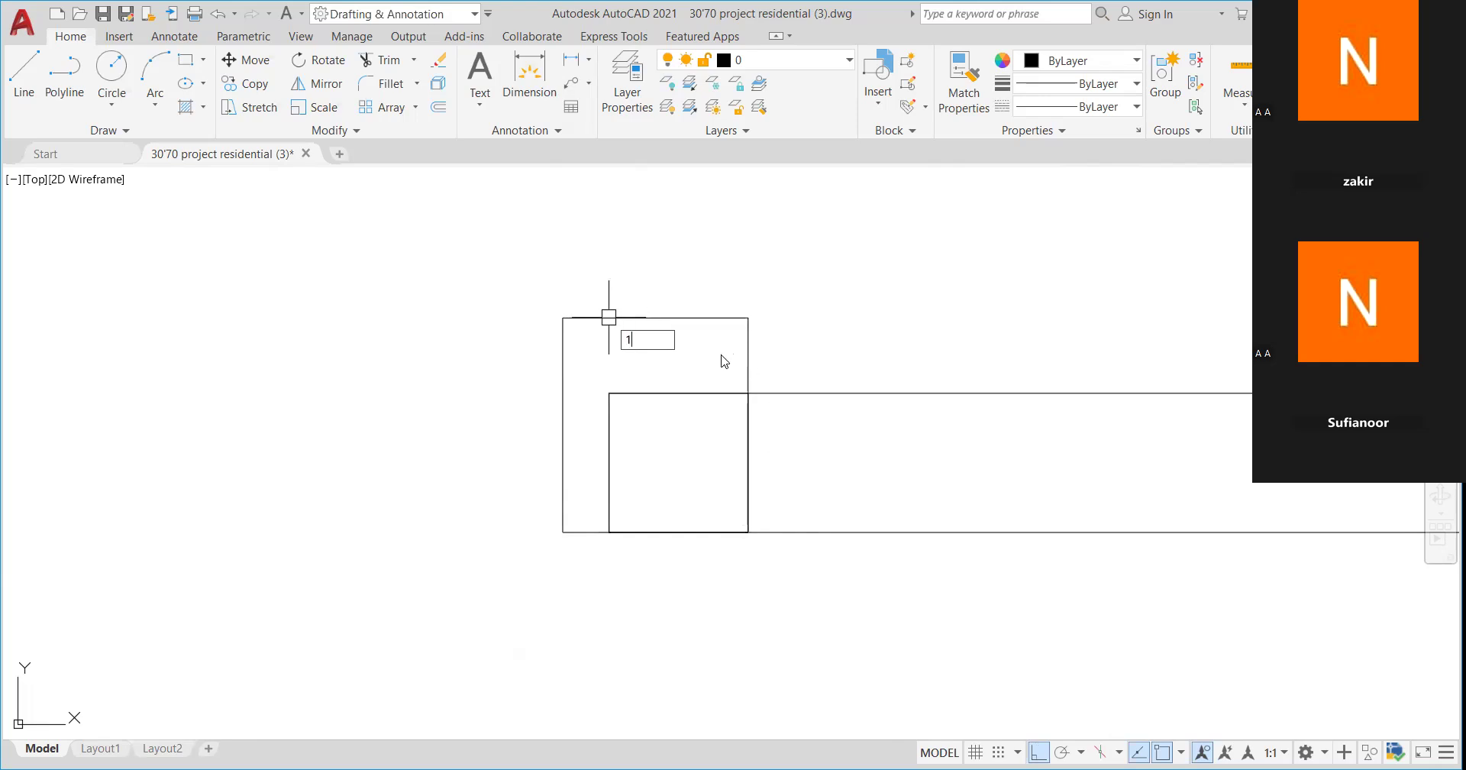
pyautogui.scroll(-3, 725, 361)
pyautogui.scroll(5, 719, 365)
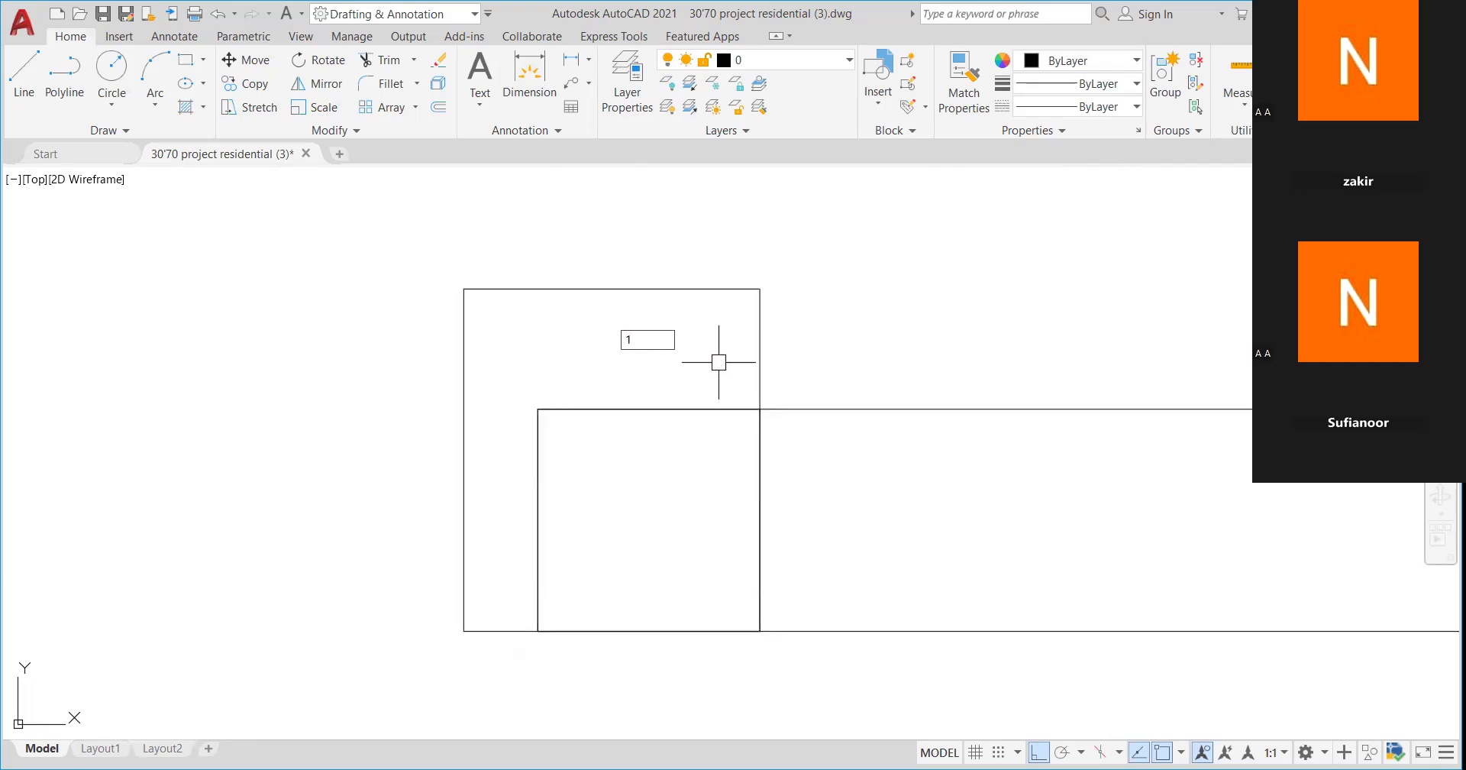
pyautogui.scroll(-2, 799, 386)
pyautogui.press('Escape')
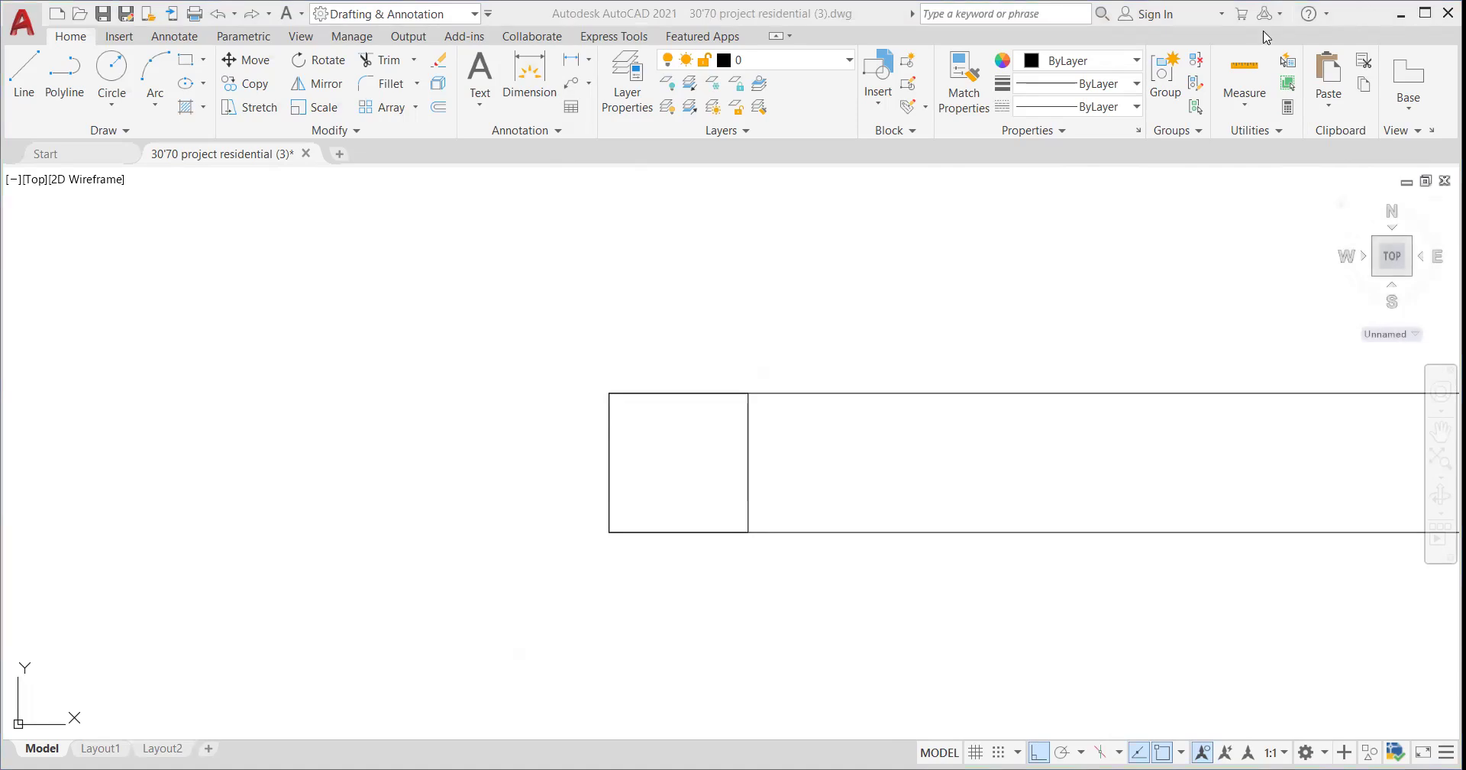
# - Draw a column rectangle closing off the end of the car parking side wall at the gate opening
pyautogui.scroll(-8, 632, 470)
pyautogui.scroll(4, 497, 458)
pyautogui.scroll(2, 413, 468)
pyautogui.scroll(-3, 510, 494)
pyautogui.scroll(5, 510, 494)
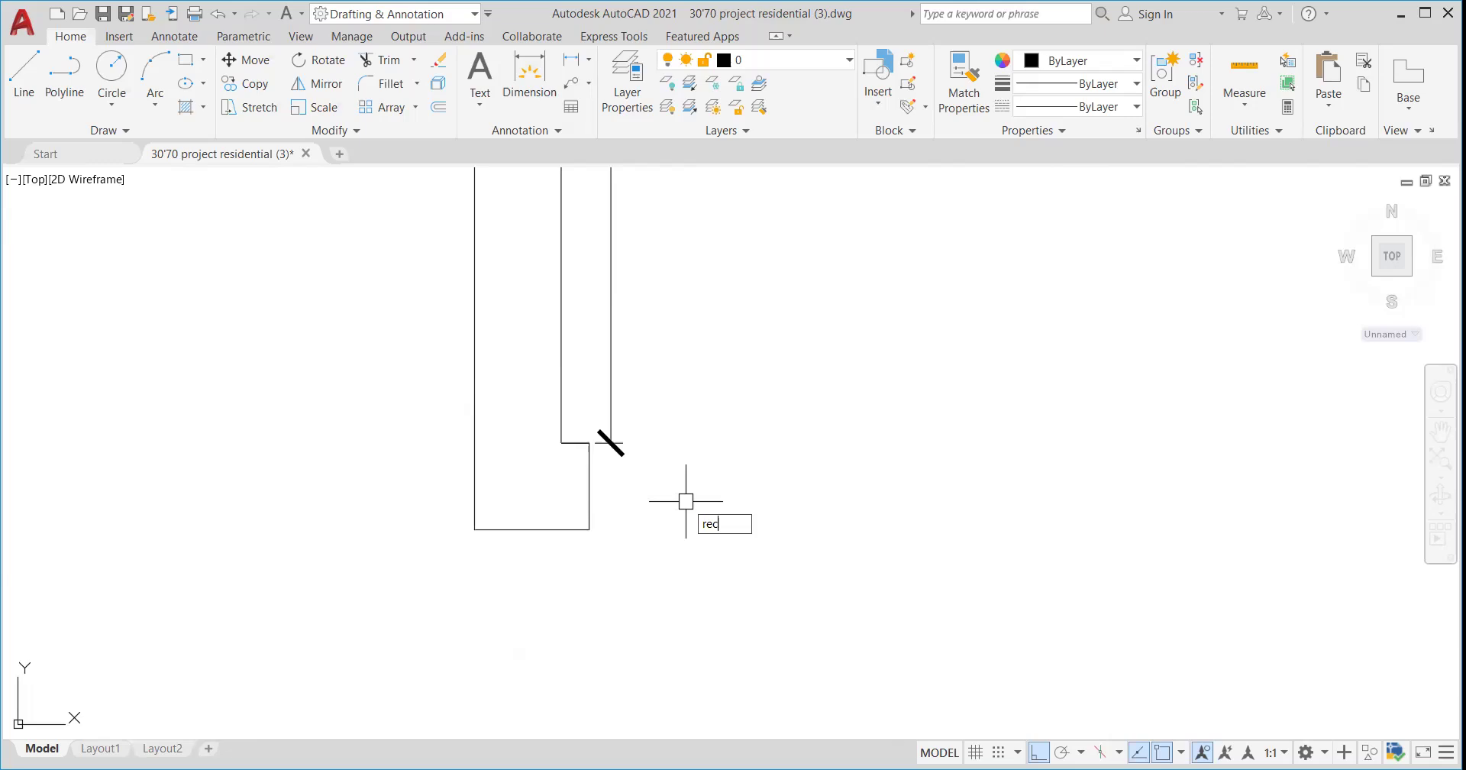
pyautogui.press('Escape')
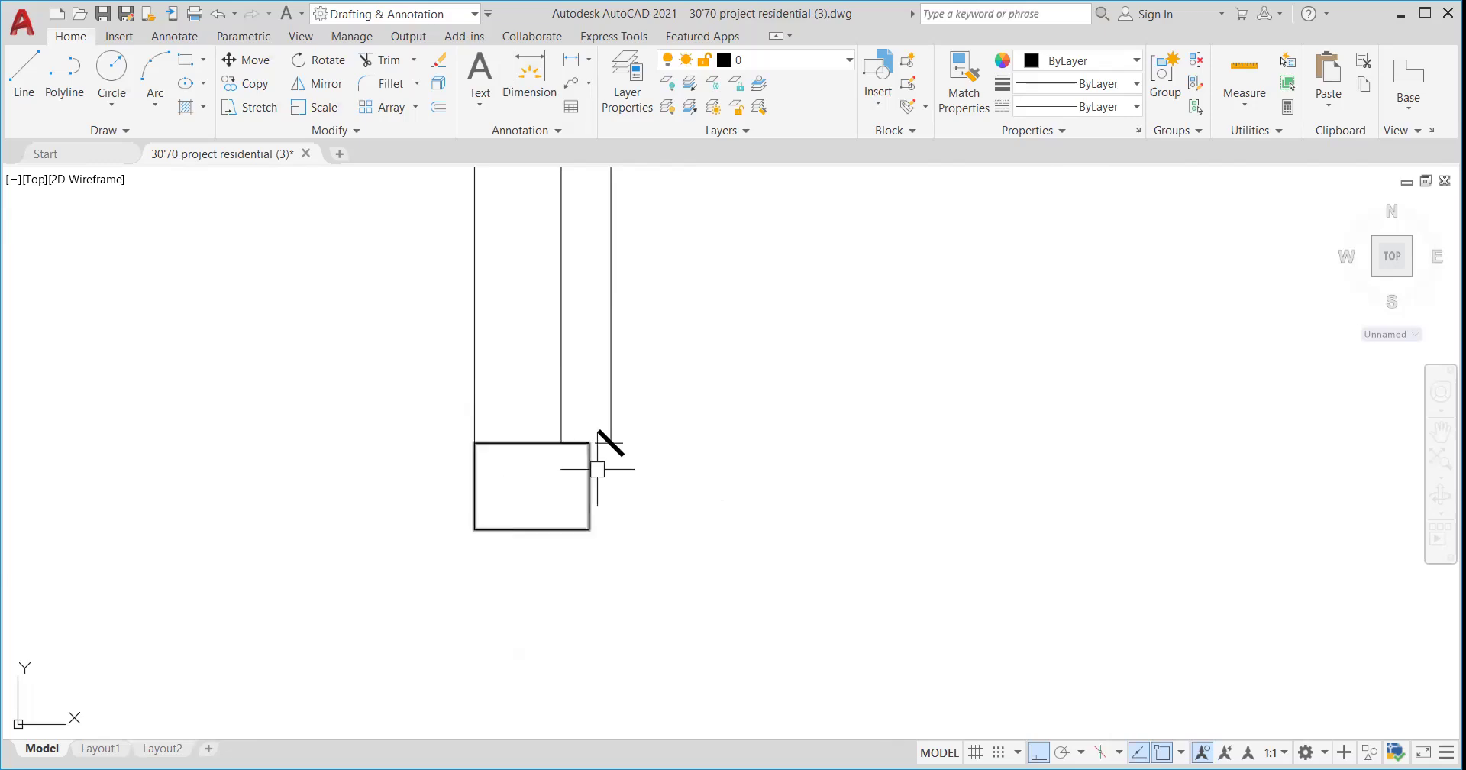
# - Examine how the column rectangle at the car parking wall's end meets the wall lines
pyautogui.scroll(6, 595, 464)
pyautogui.scroll(-6, 609, 359)
pyautogui.scroll(4, 596, 364)
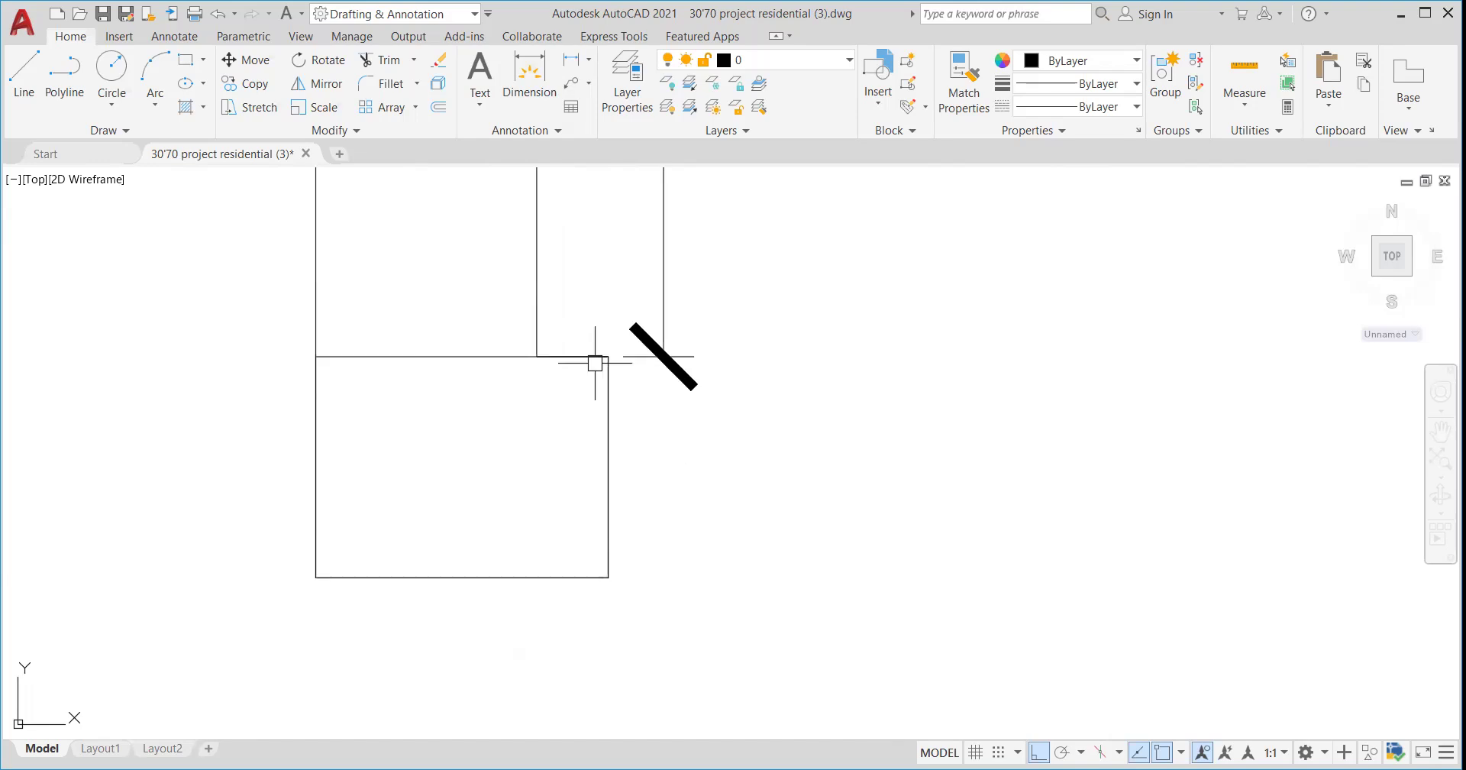
pyautogui.scroll(-4, 584, 353)
pyautogui.scroll(5, 542, 366)
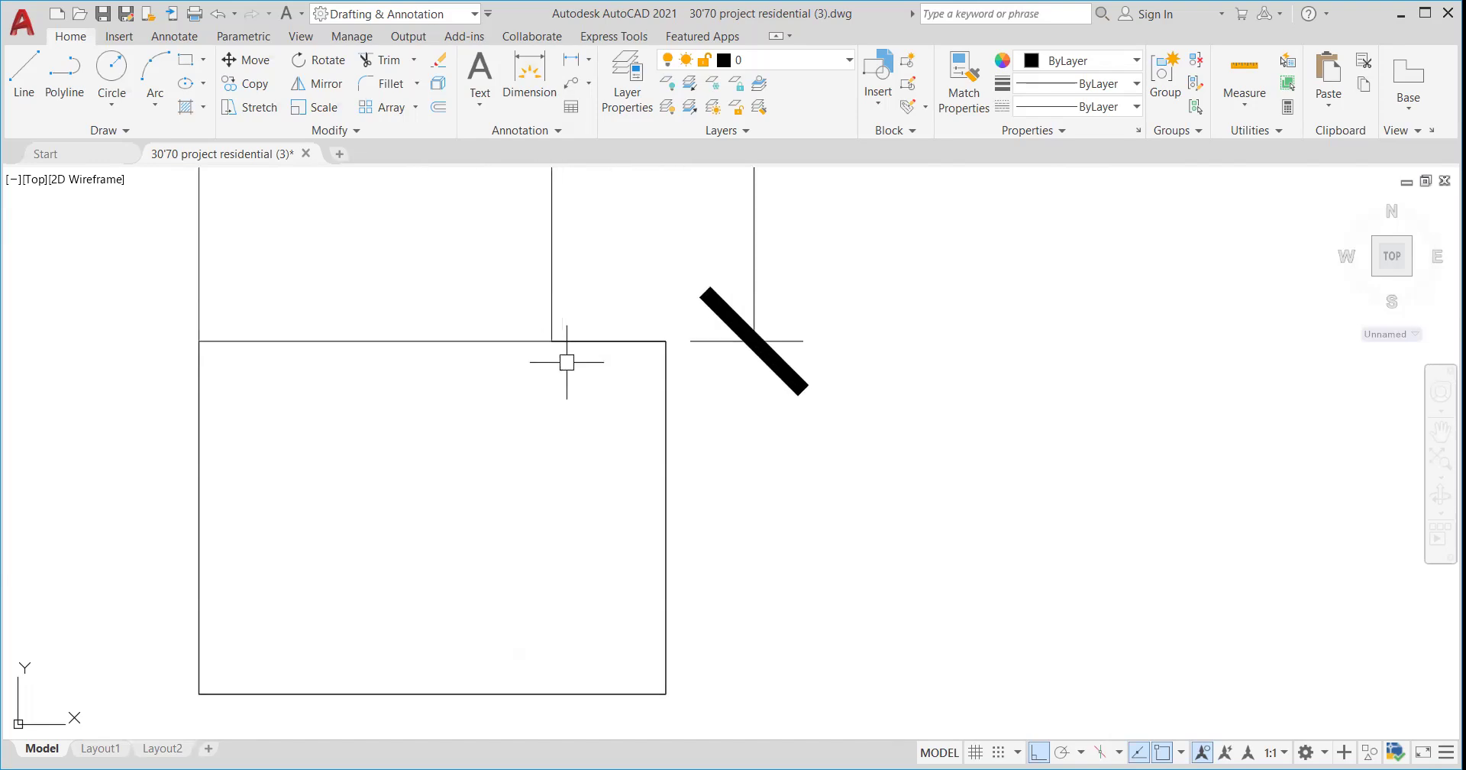
pyautogui.scroll(-5, 565, 355)
pyautogui.scroll(4, 562, 347)
pyautogui.scroll(-4, 562, 347)
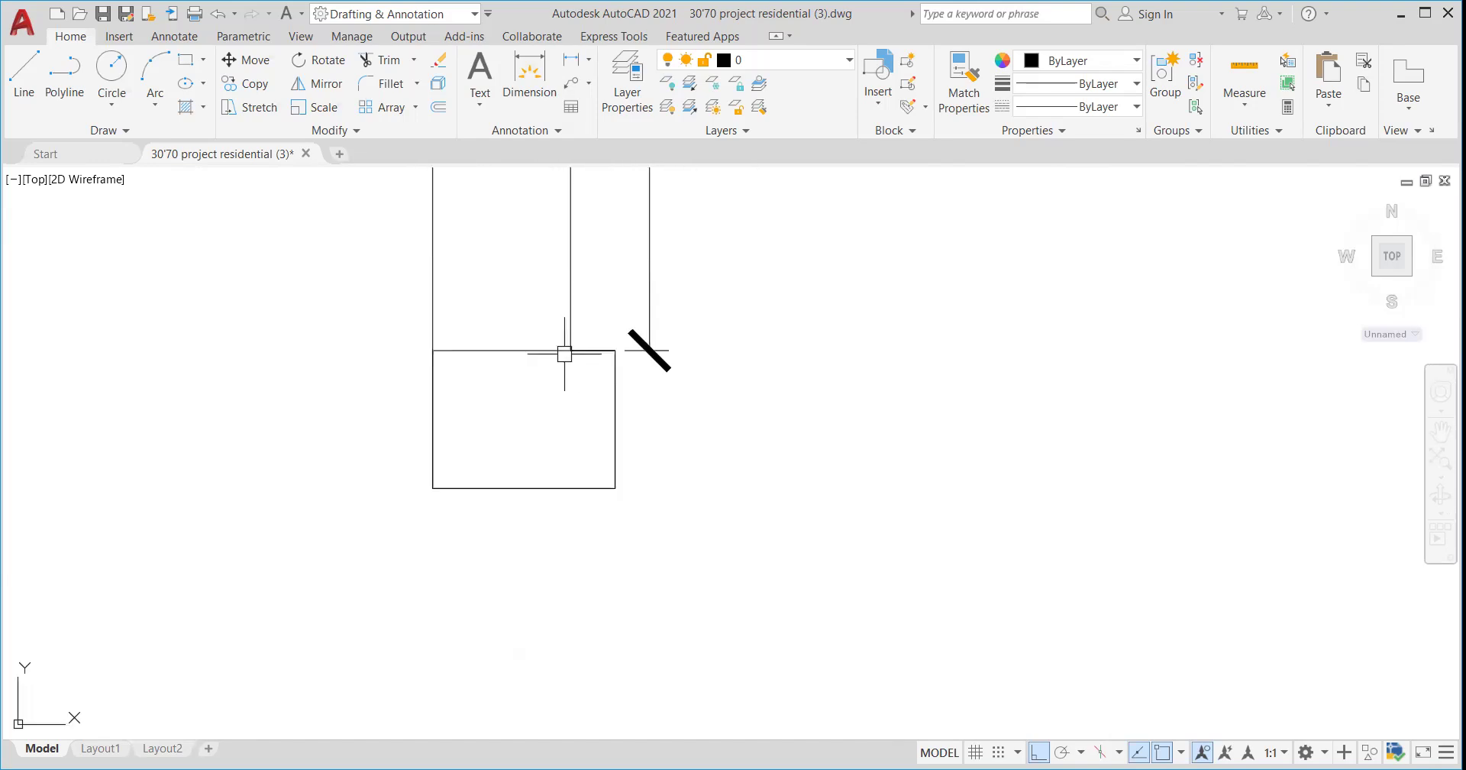
pyautogui.scroll(5, 557, 359)
pyautogui.scroll(-6, 538, 386)
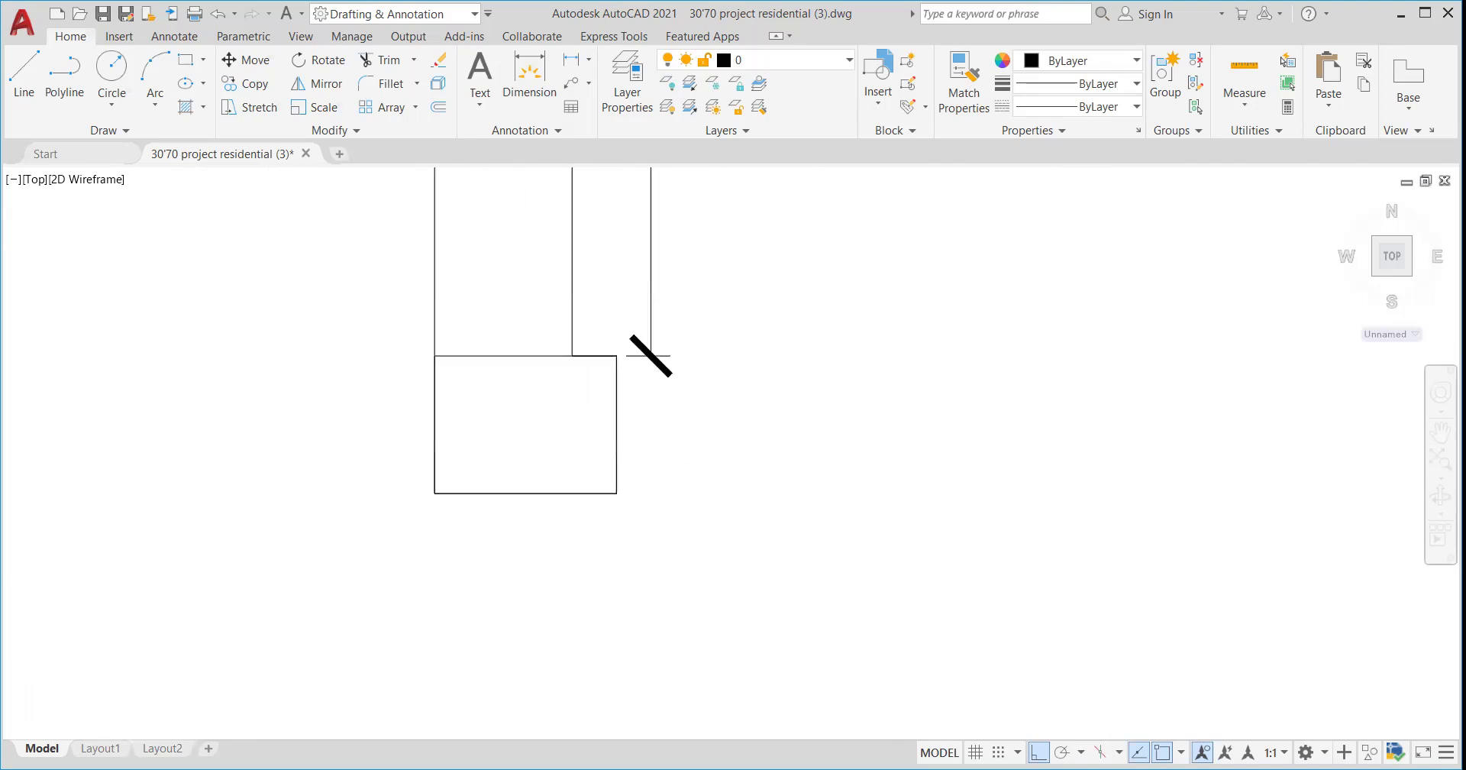
pyautogui.scroll(2, 533, 383)
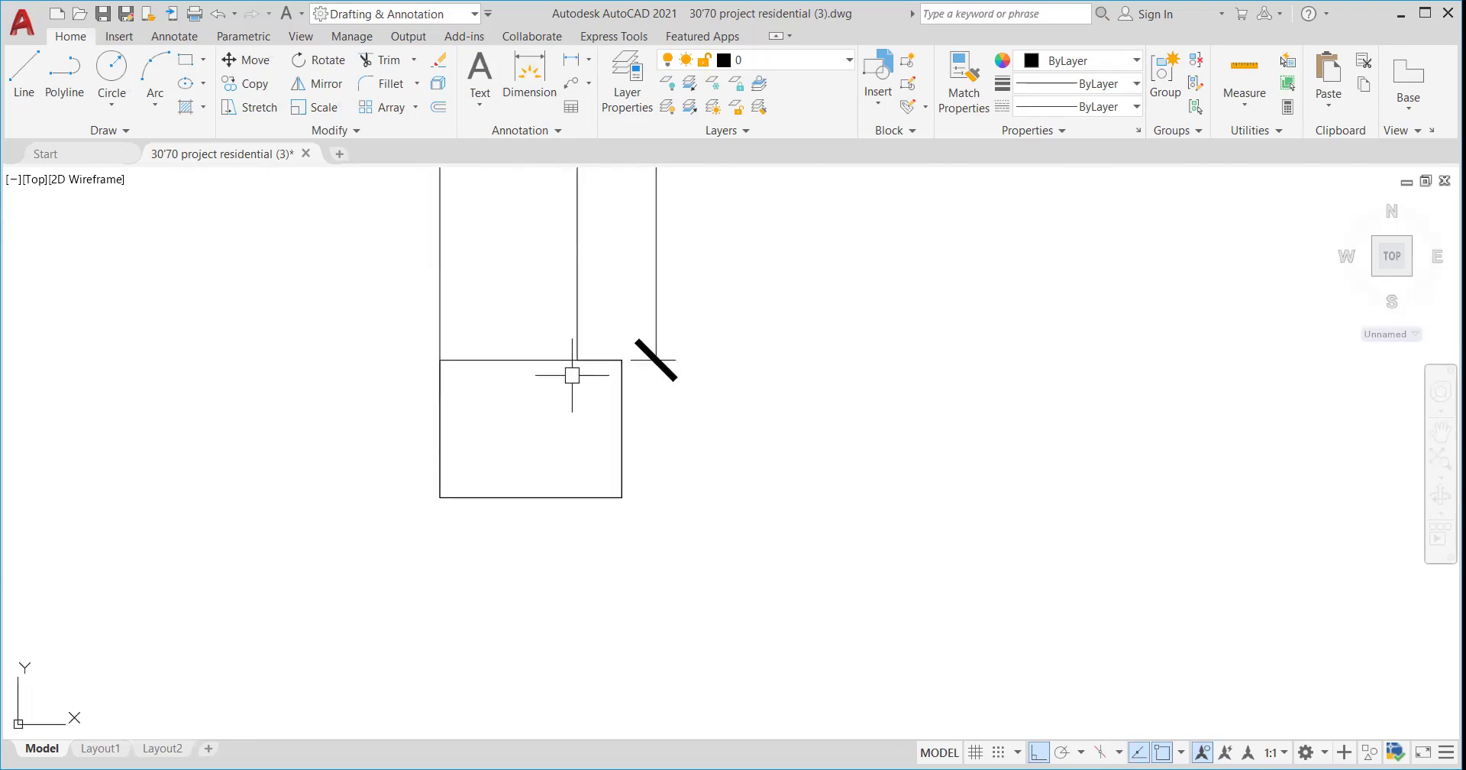
pyautogui.scroll(2, 514, 359)
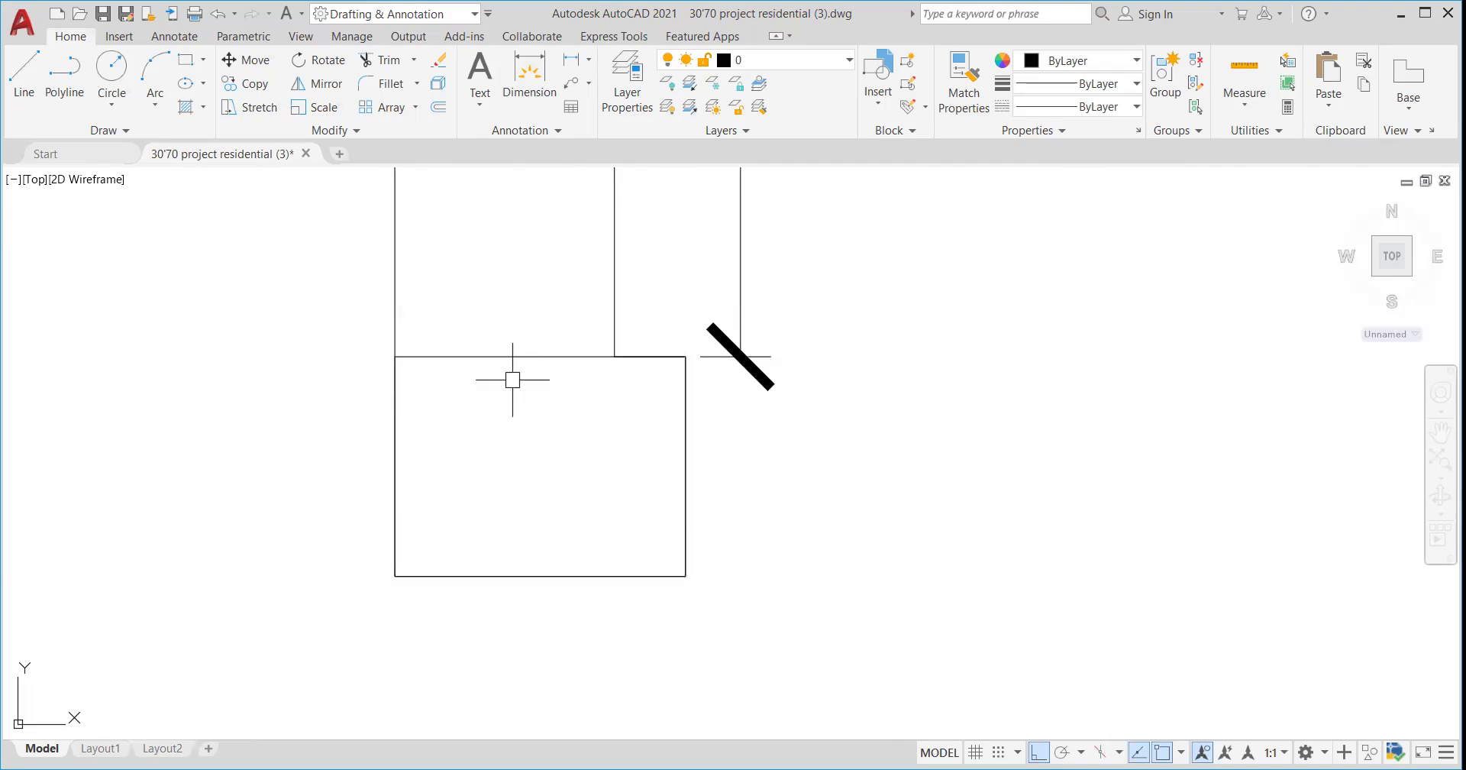
pyautogui.scroll(-6, 557, 592)
pyautogui.scroll(3, 569, 576)
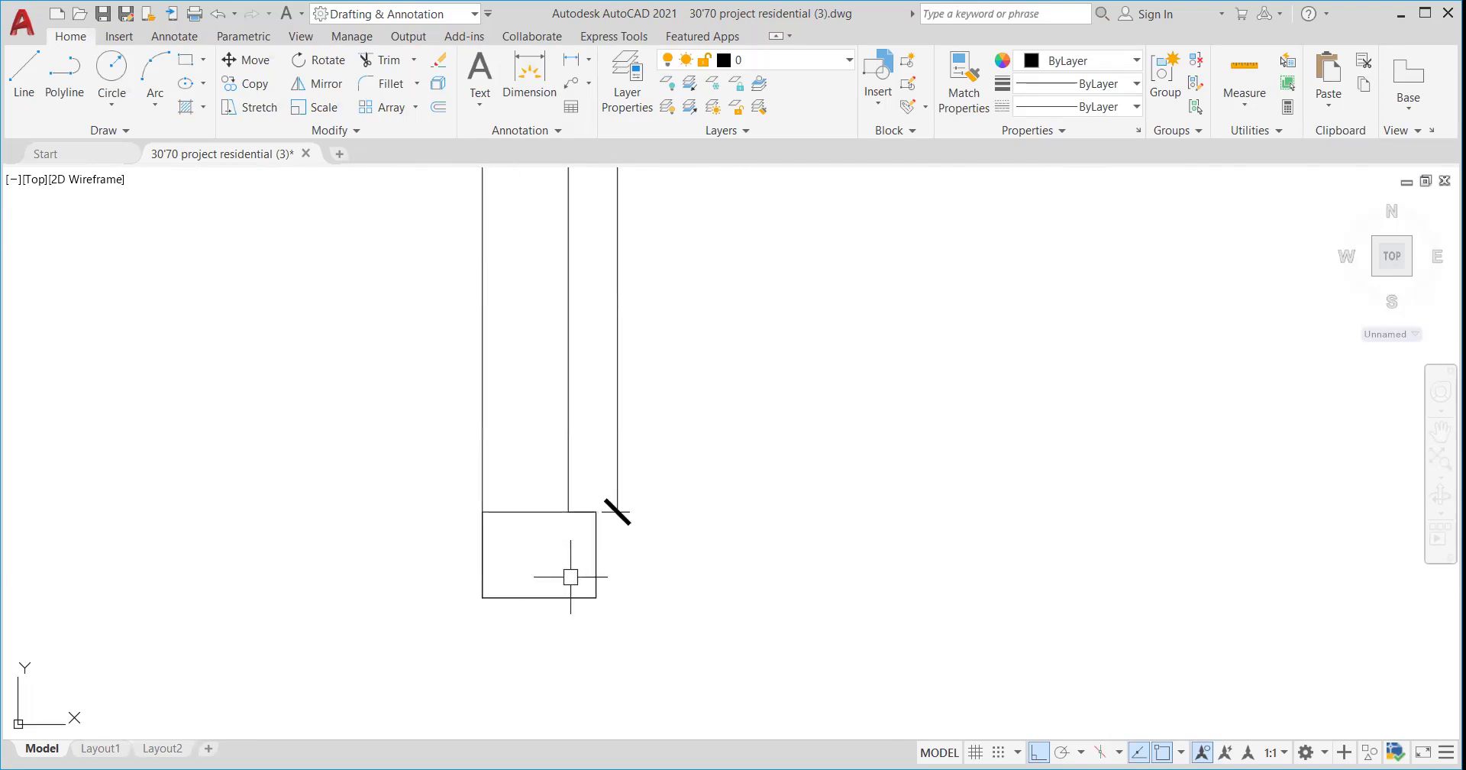
pyautogui.scroll(3, 592, 576)
# - Compare the column rectangles on both sides of the gate opening
pyautogui.scroll(-6, 580, 487)
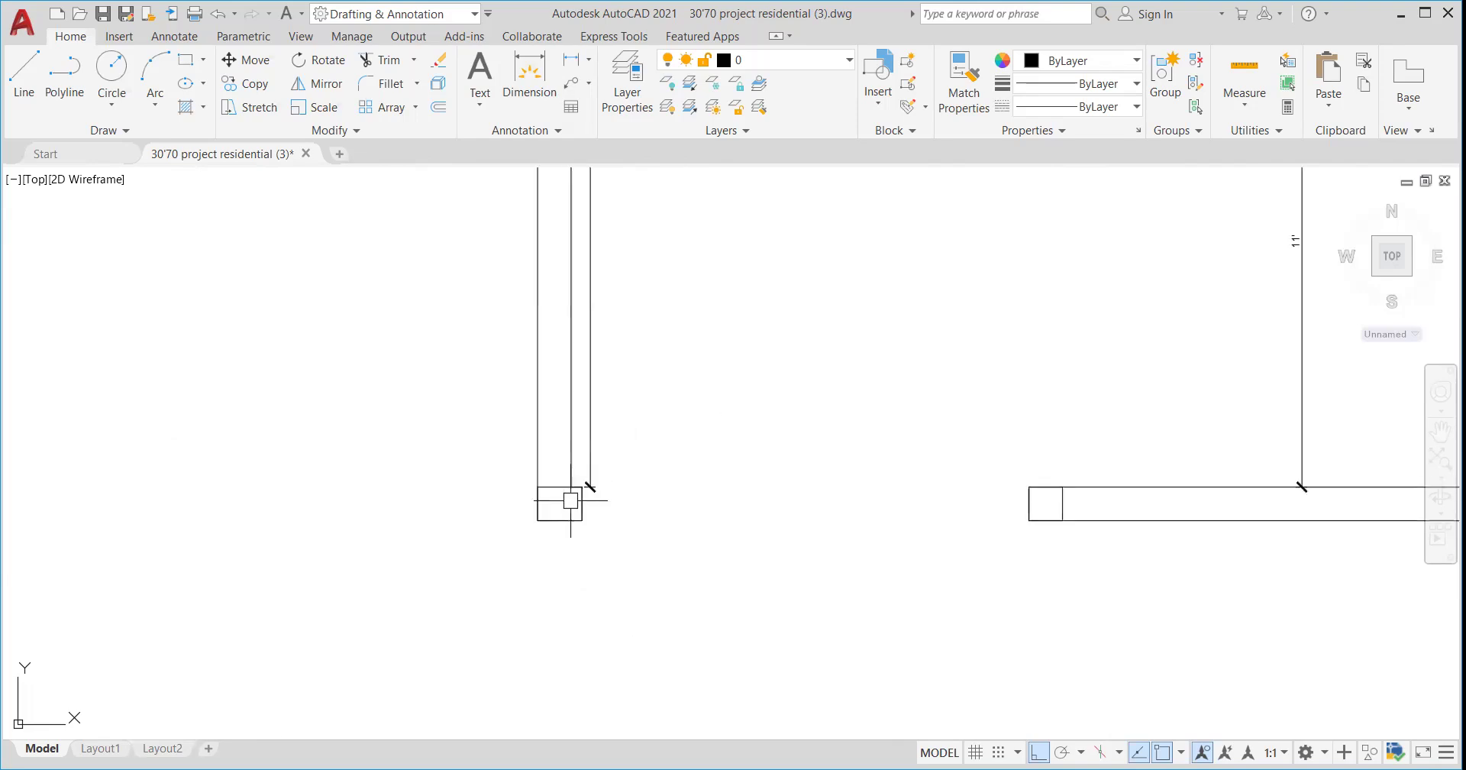
pyautogui.scroll(8, 526, 530)
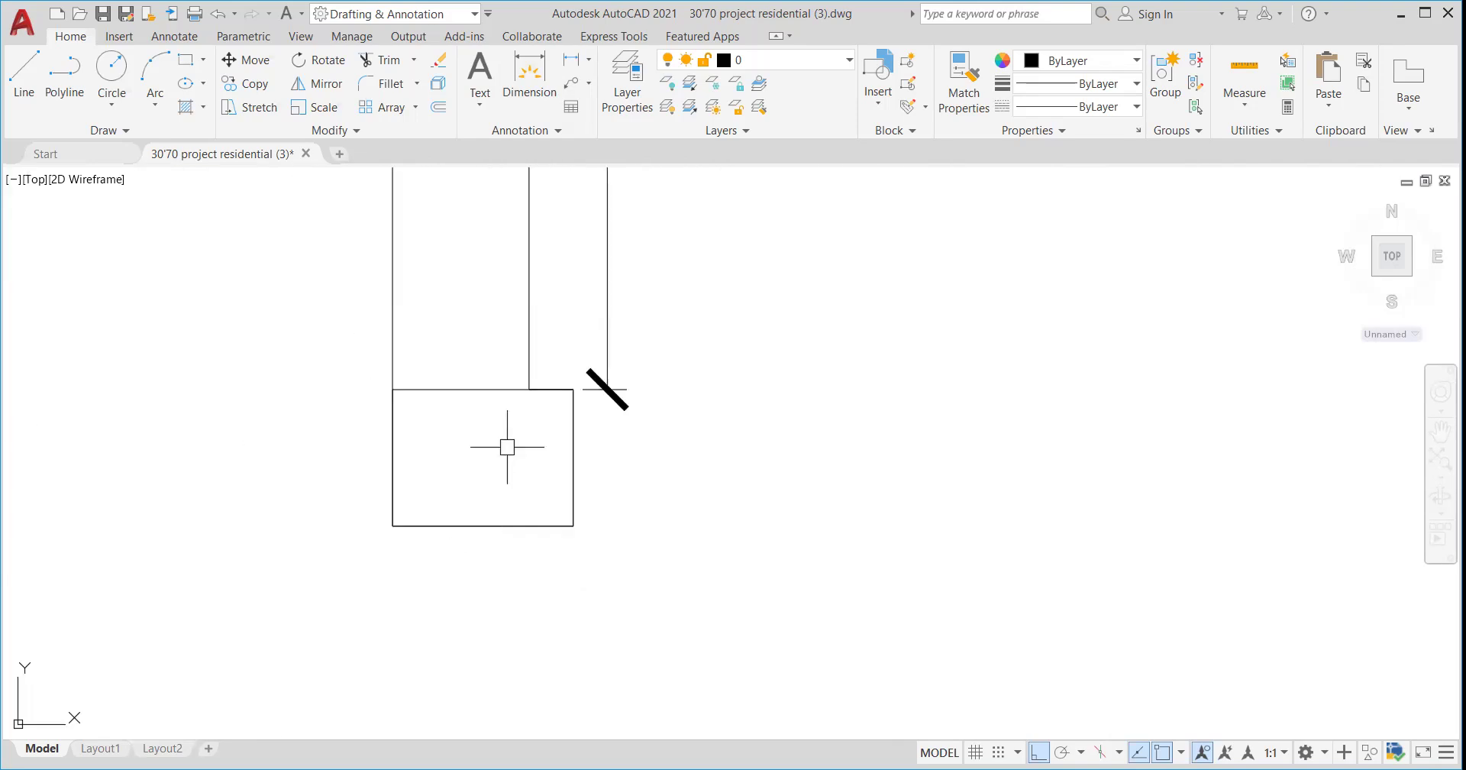
pyautogui.scroll(-6, 491, 467)
pyautogui.scroll(6, 494, 465)
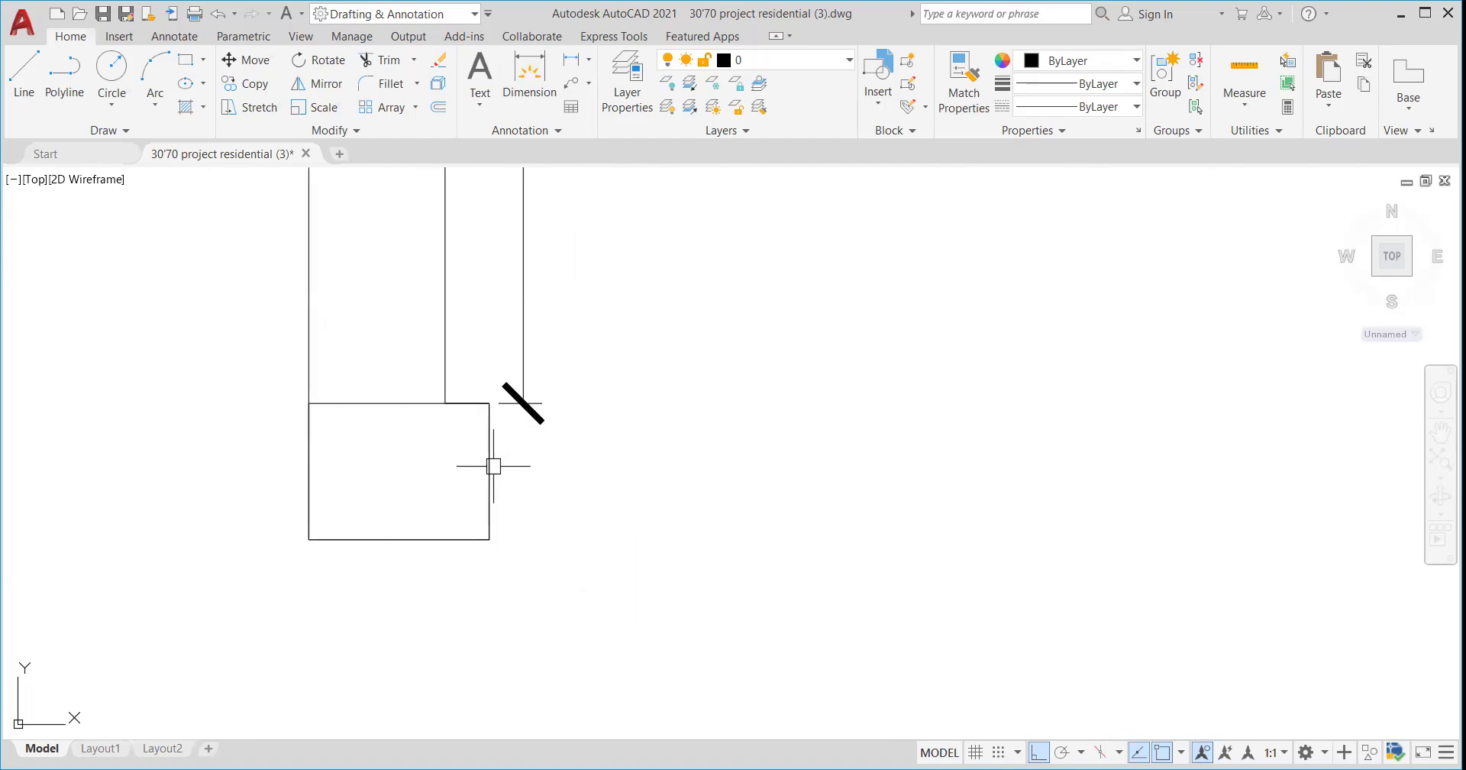
pyautogui.scroll(-5, 462, 443)
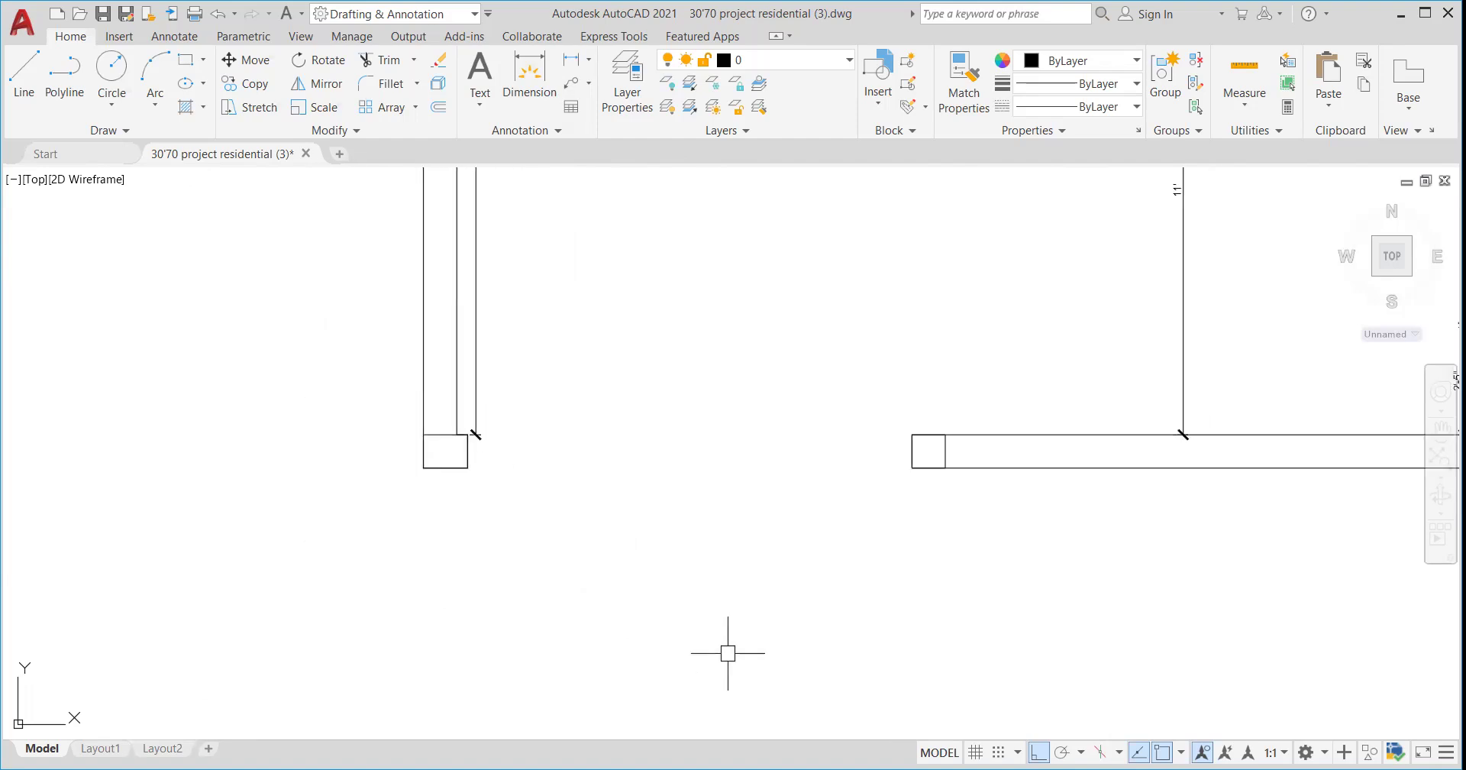
pyautogui.scroll(5, 931, 471)
pyautogui.scroll(-5, 928, 466)
pyautogui.scroll(5, 736, 448)
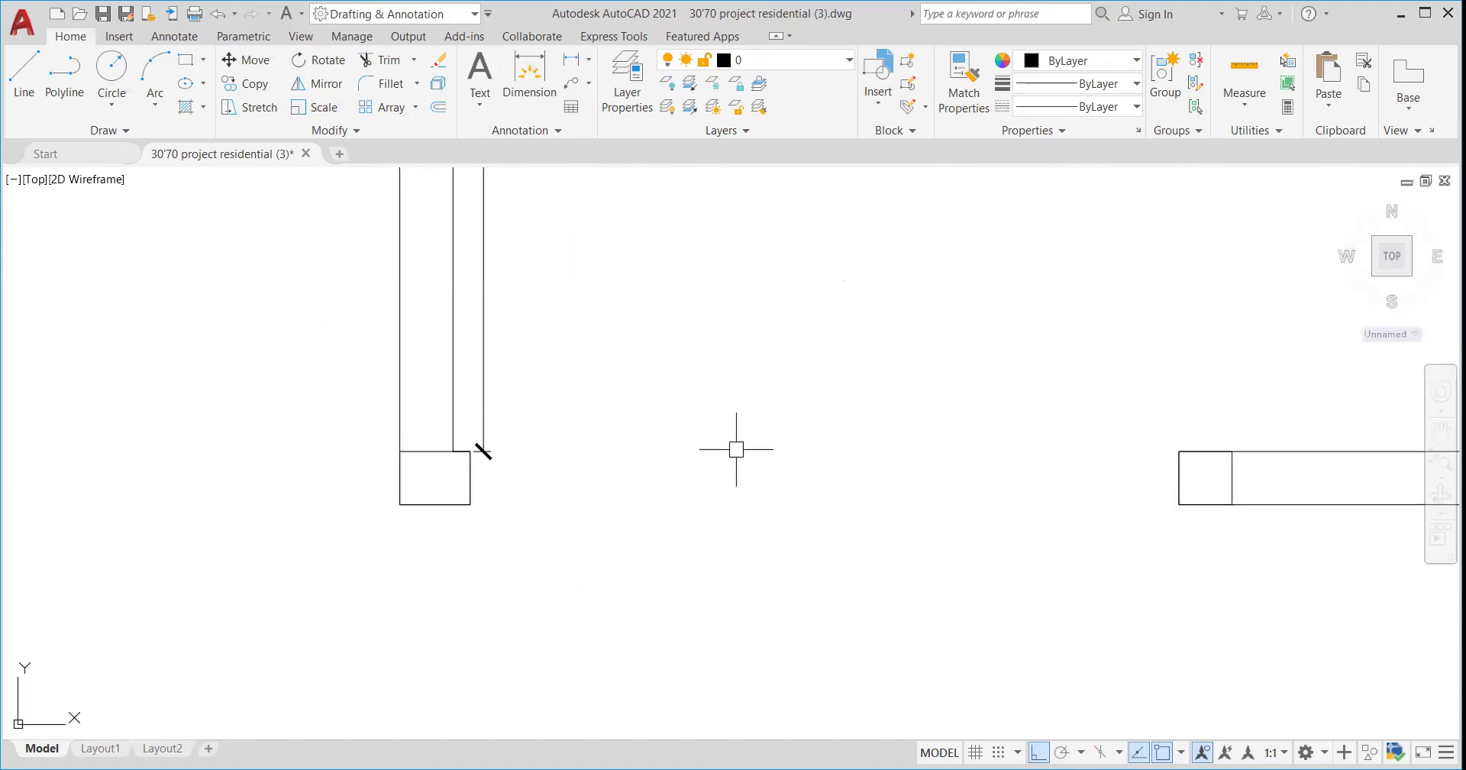
pyautogui.scroll(-4, 1072, 535)
pyautogui.scroll(5, 1085, 508)
pyautogui.scroll(-5, 955, 418)
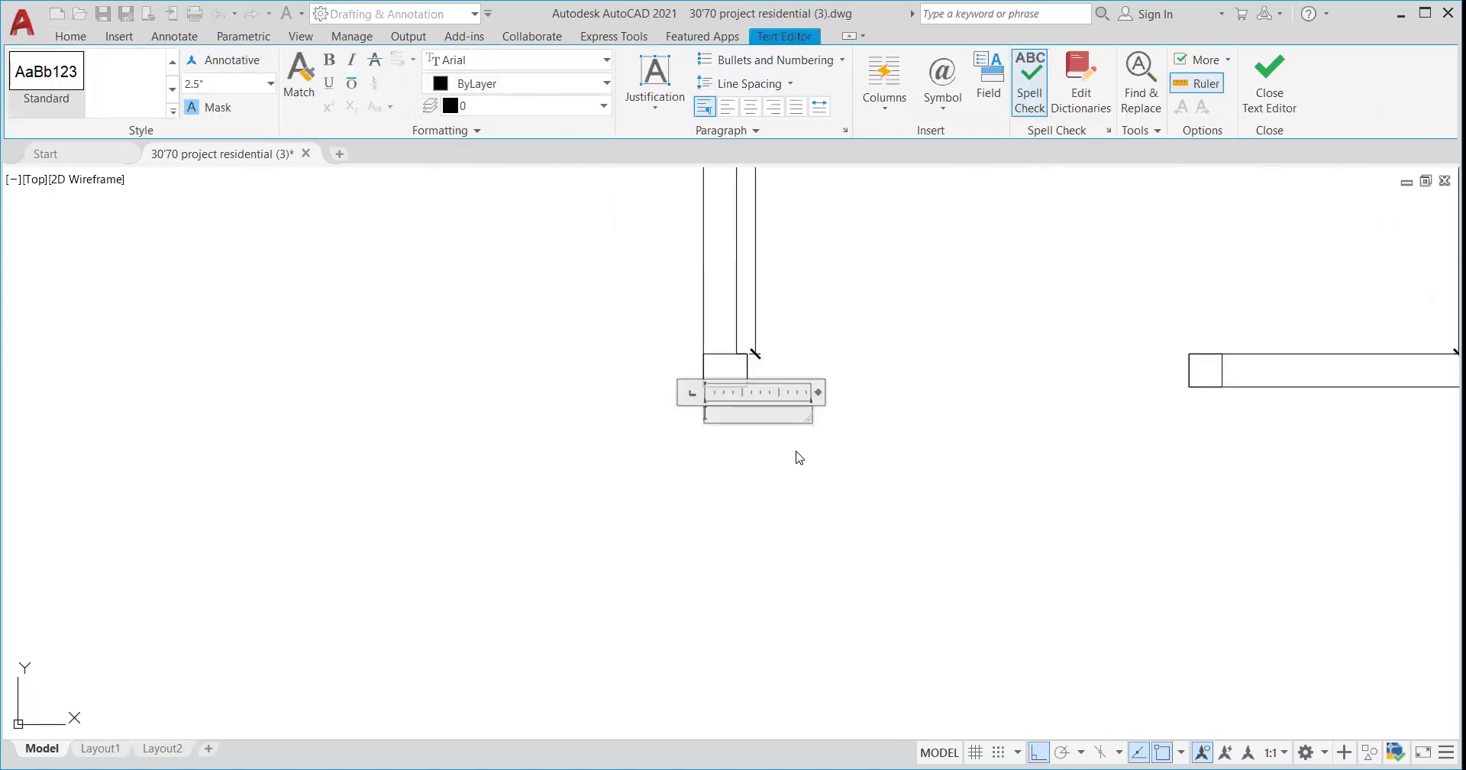
# - Add the text label MC1 below the column at the end of the car parking side wall
pyautogui.click(799, 458)
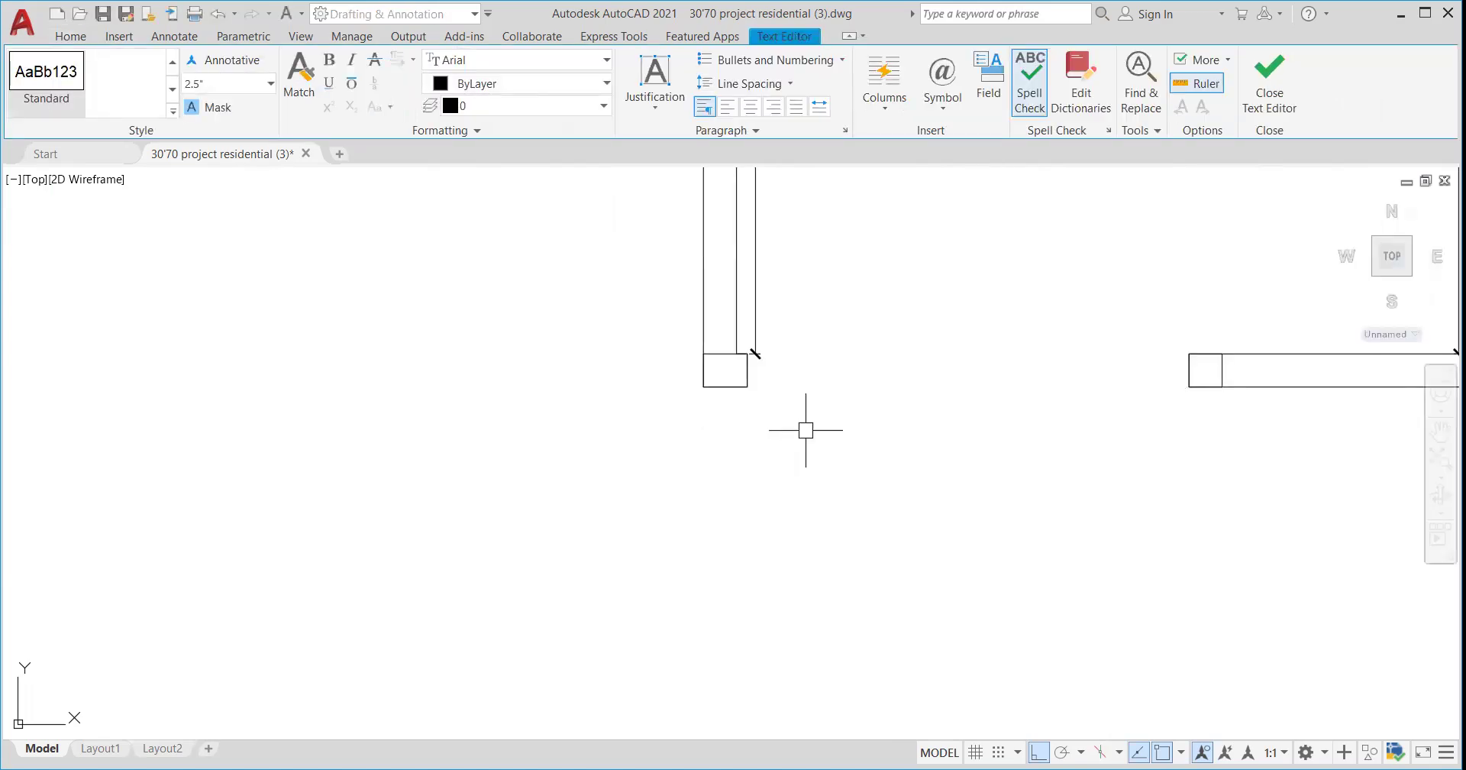
pyautogui.click(482, 77)
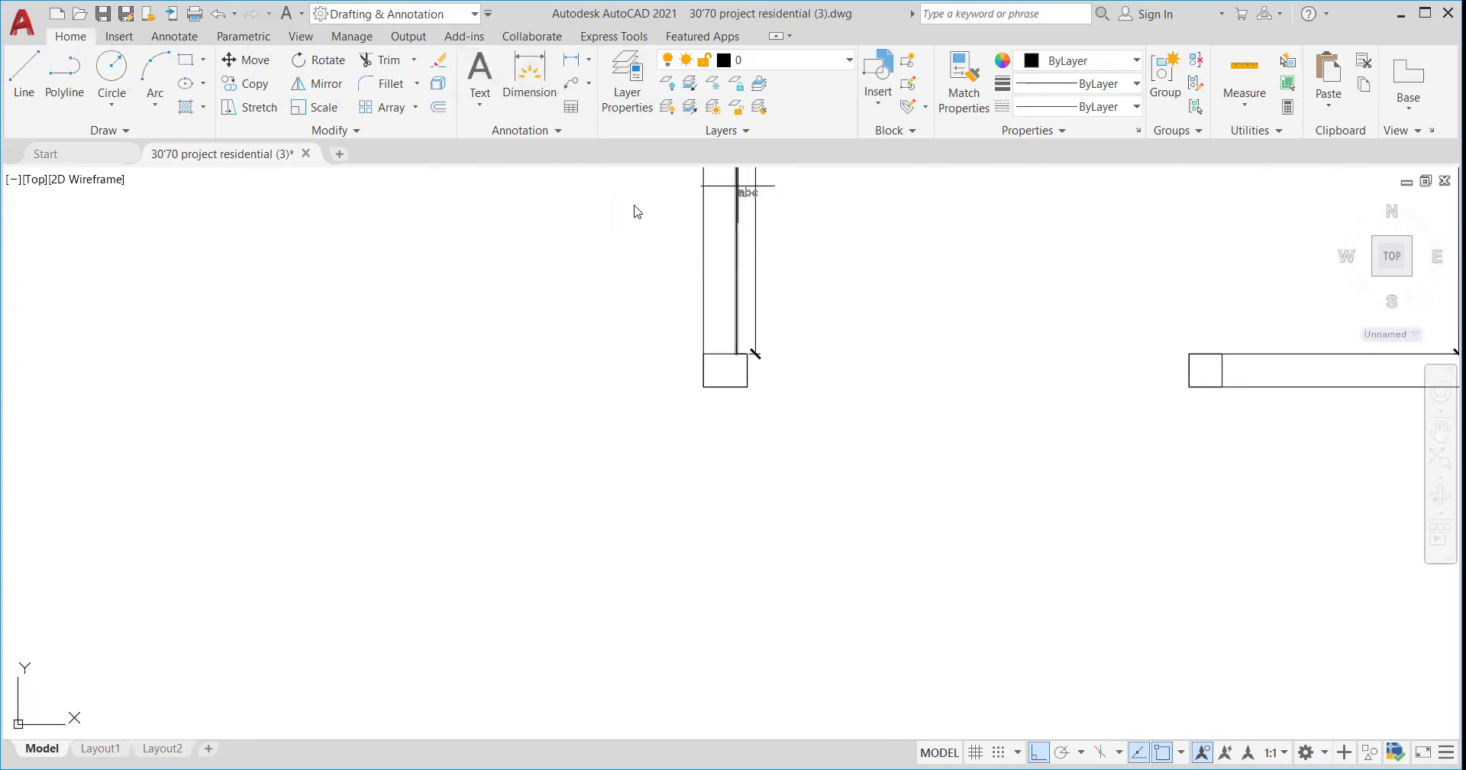
pyautogui.click(733, 416)
pyautogui.click(744, 422)
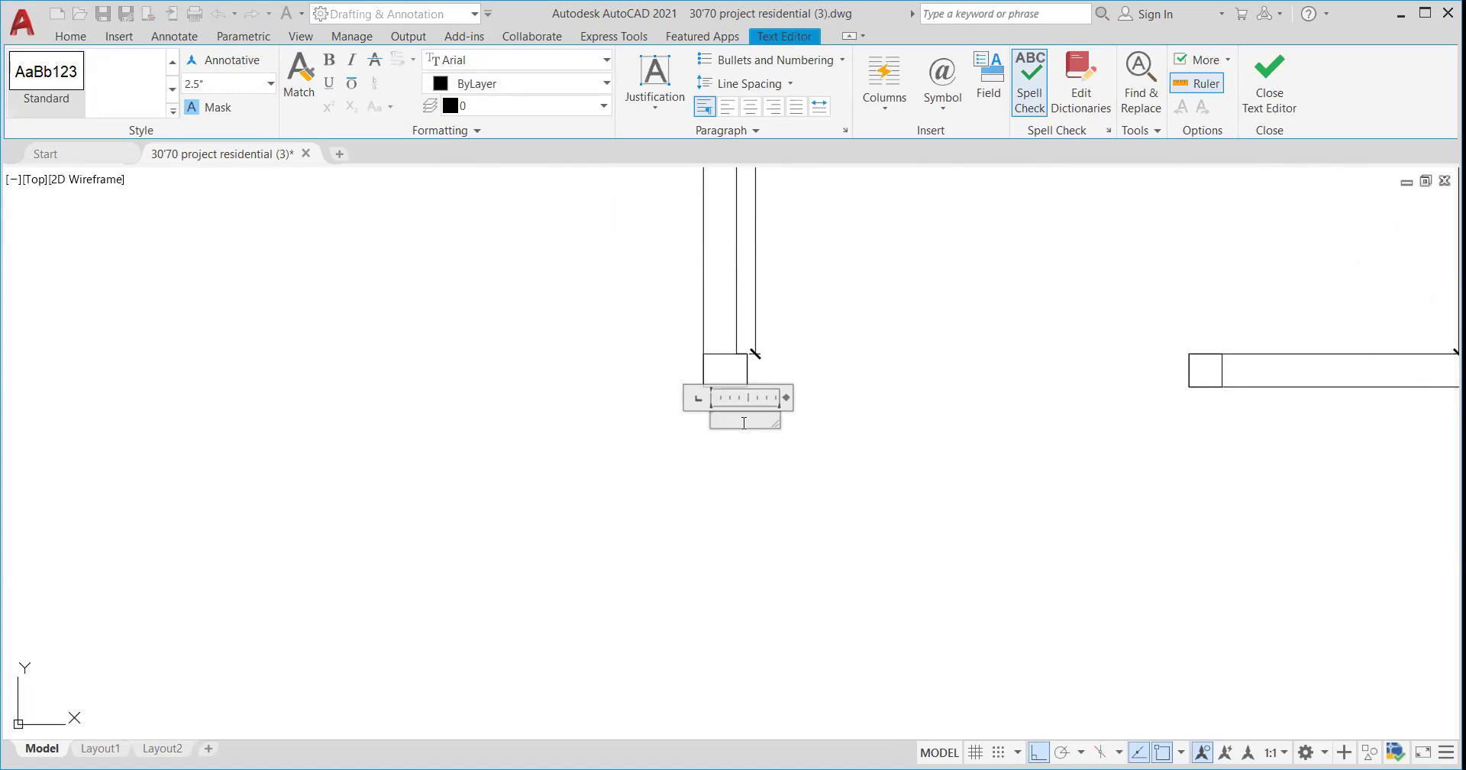
pyautogui.write('MC1')
pyautogui.click(834, 450)
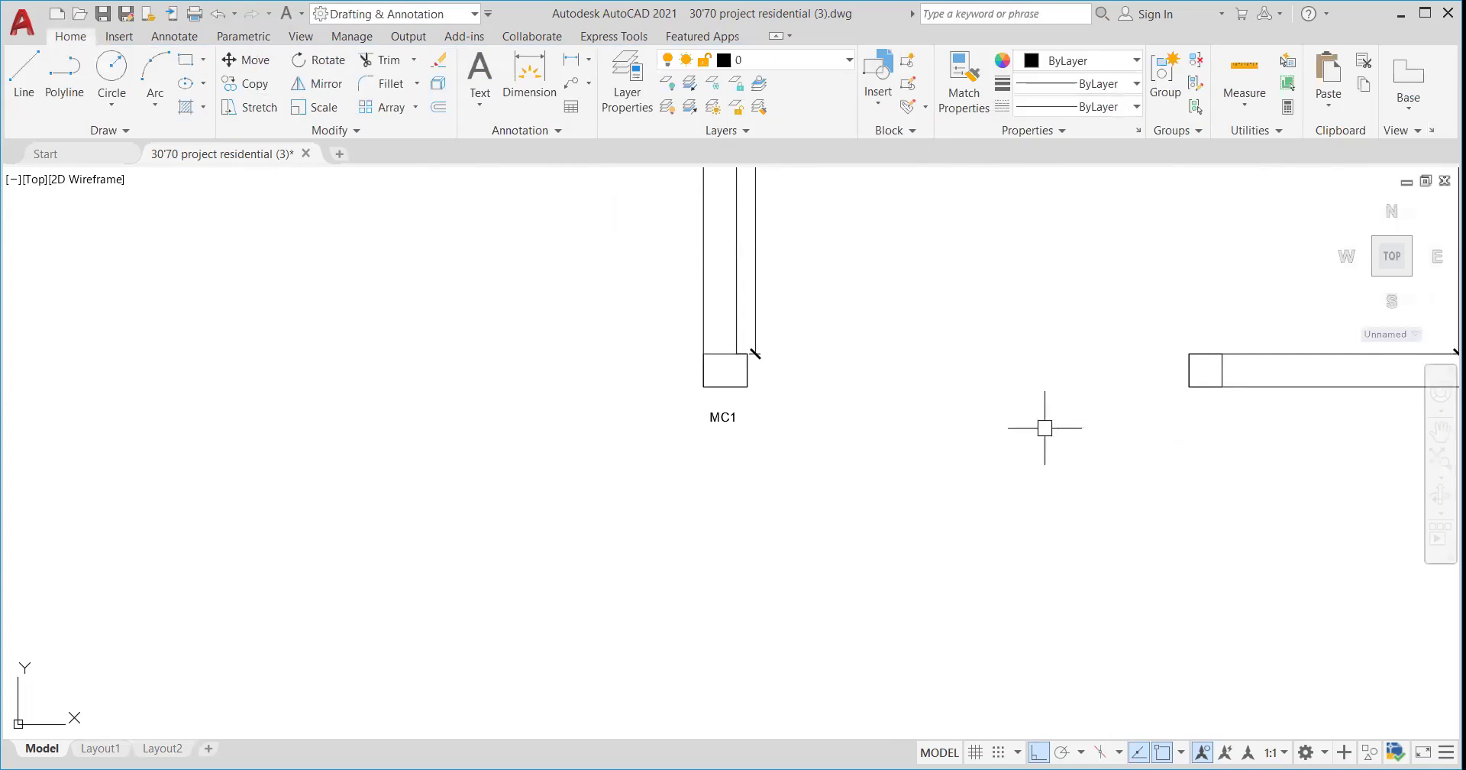
# - Copy the MC1 label below the column at the front wall's end across the gate opening and change the copy's text to MC2
pyautogui.write('CO')
pyautogui.press('Return')
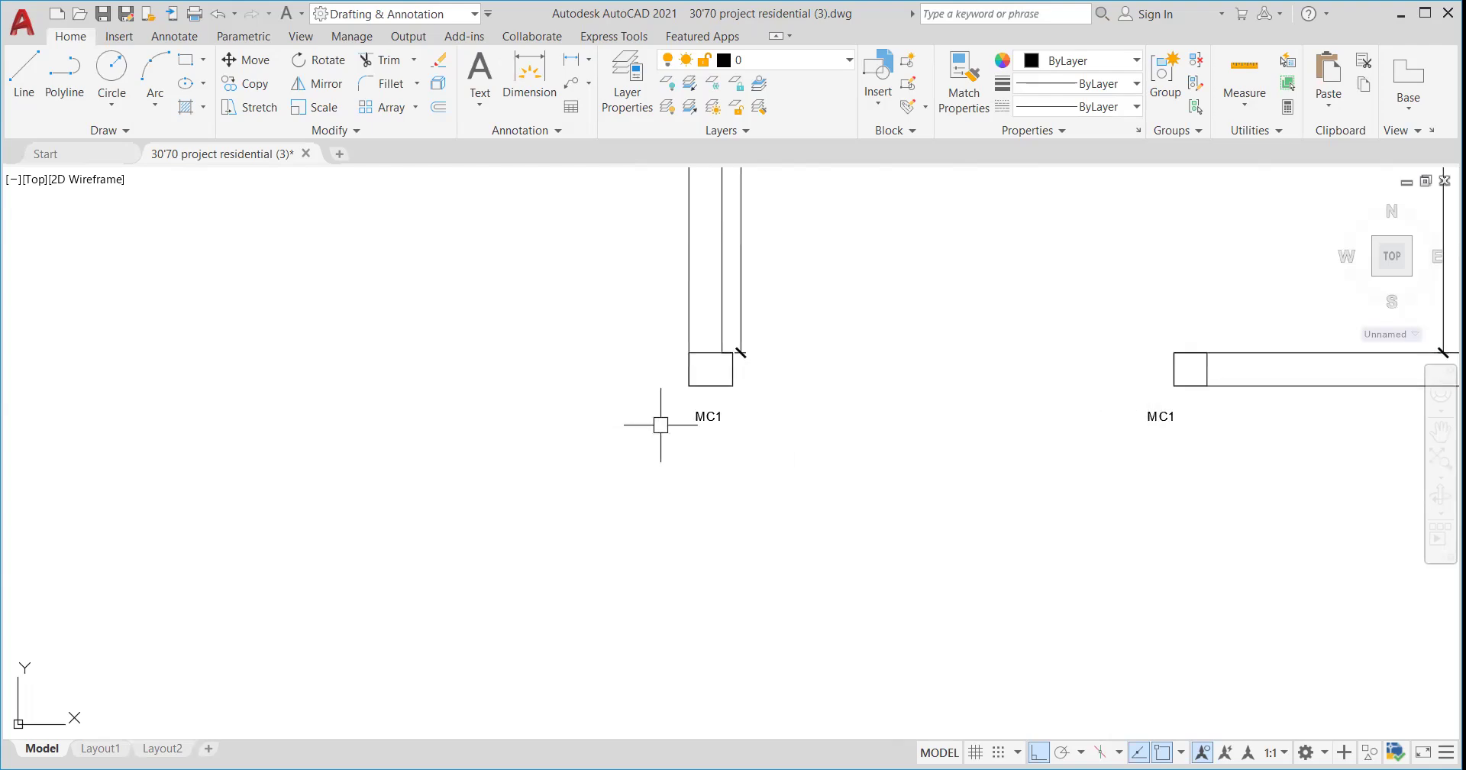
pyautogui.scroll(3, 1242, 412)
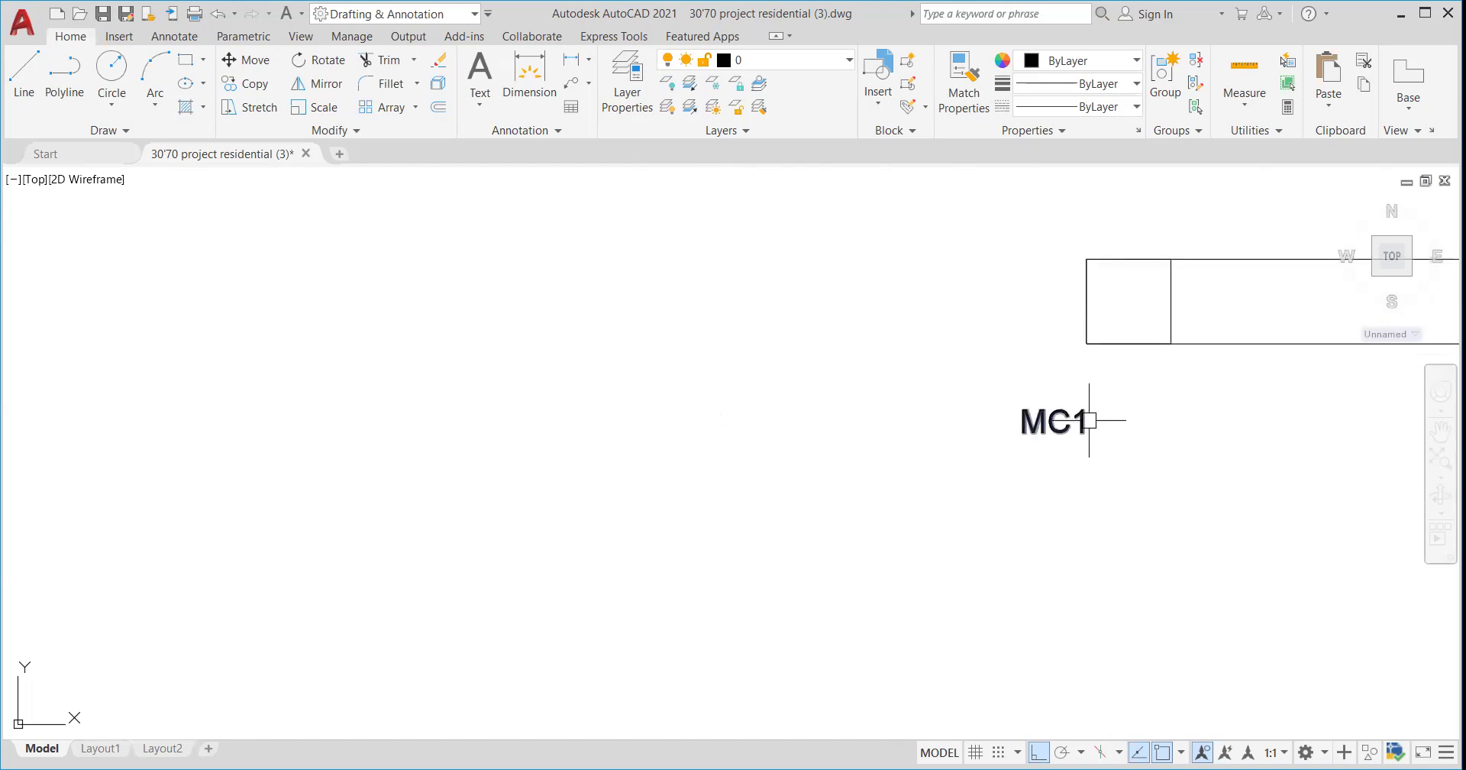
pyautogui.click(1080, 419)
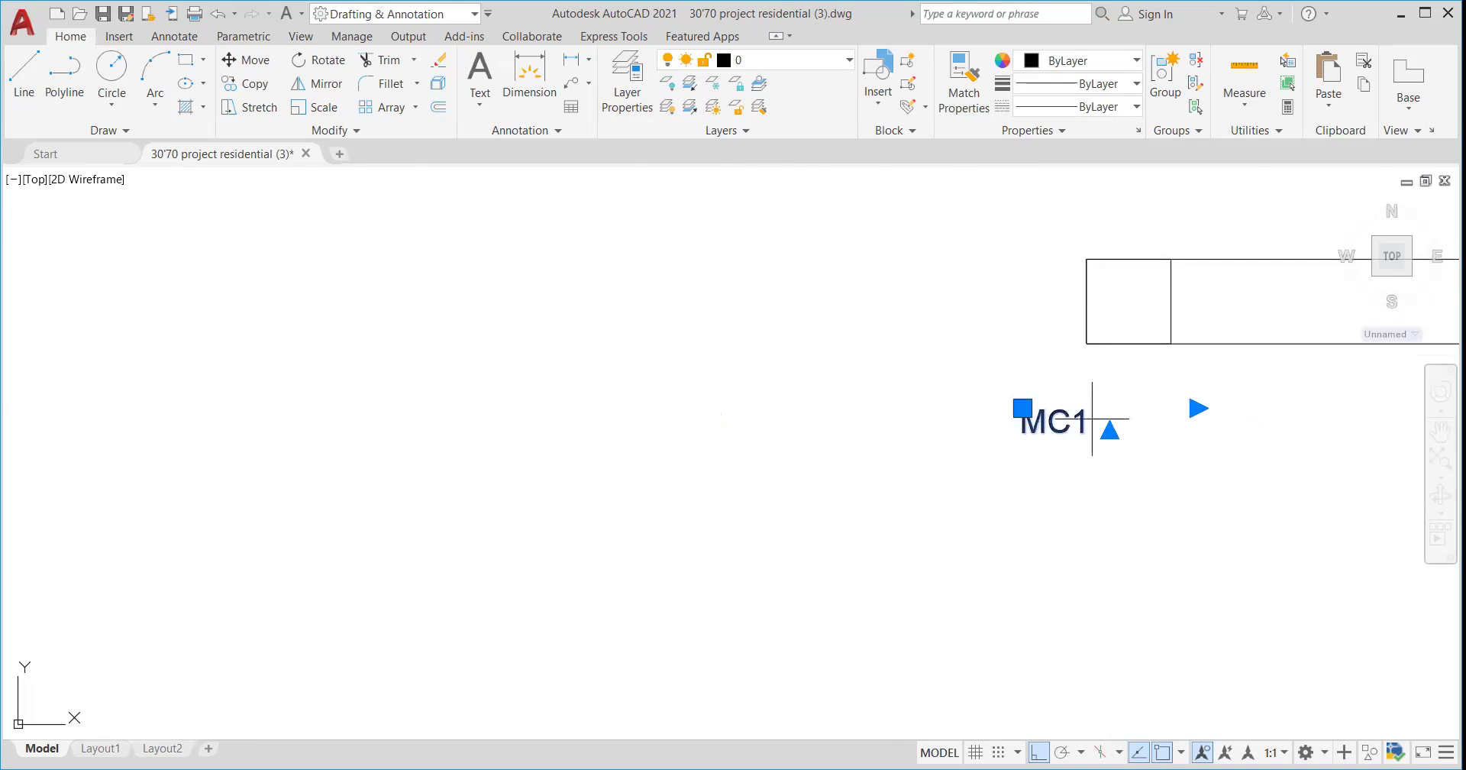
pyautogui.doubleClick(1093, 416)
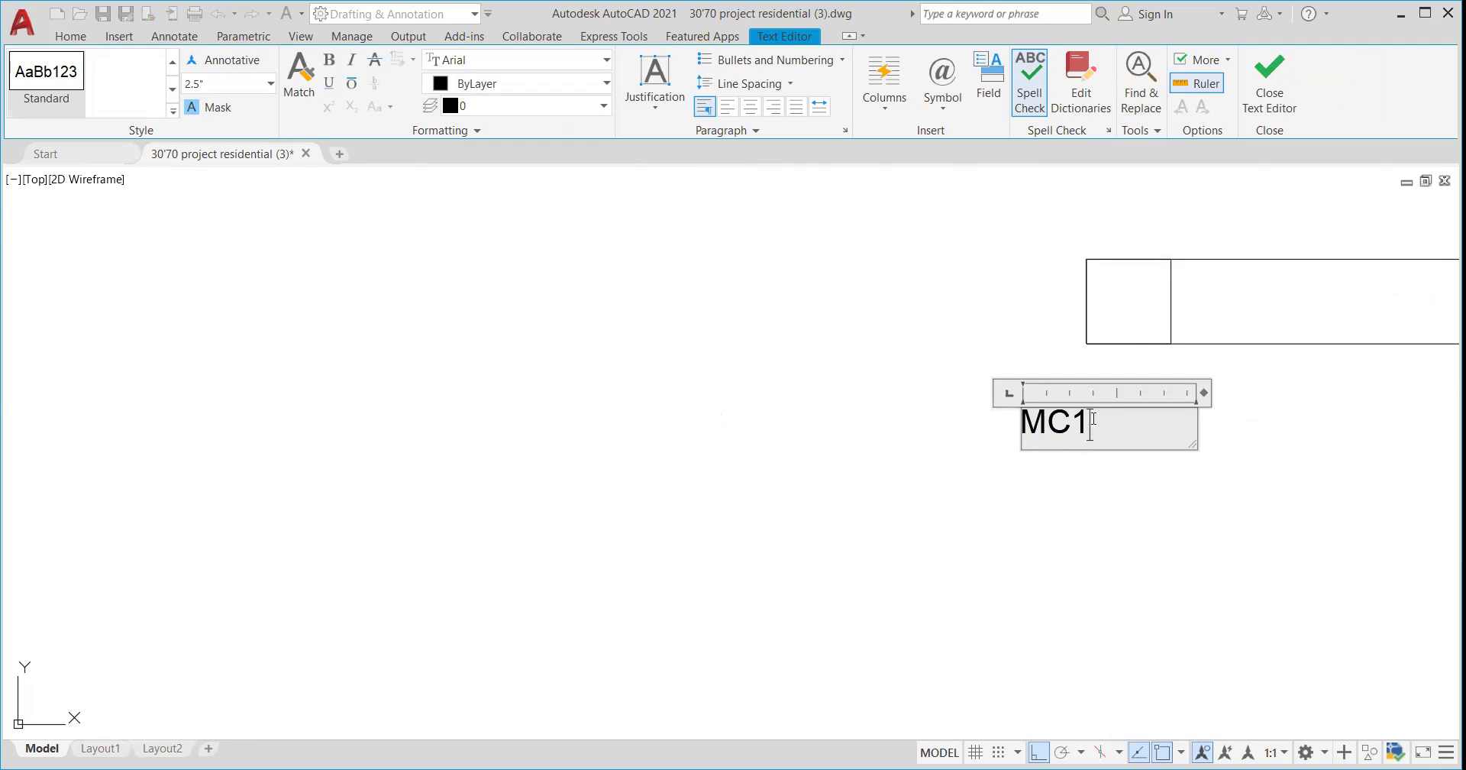
pyautogui.press('BackSpace')
pyautogui.write('2')
pyautogui.click(1043, 551)
pyautogui.scroll(-6, 1050, 518)
pyautogui.scroll(6, 1030, 514)
pyautogui.scroll(-5, 962, 481)
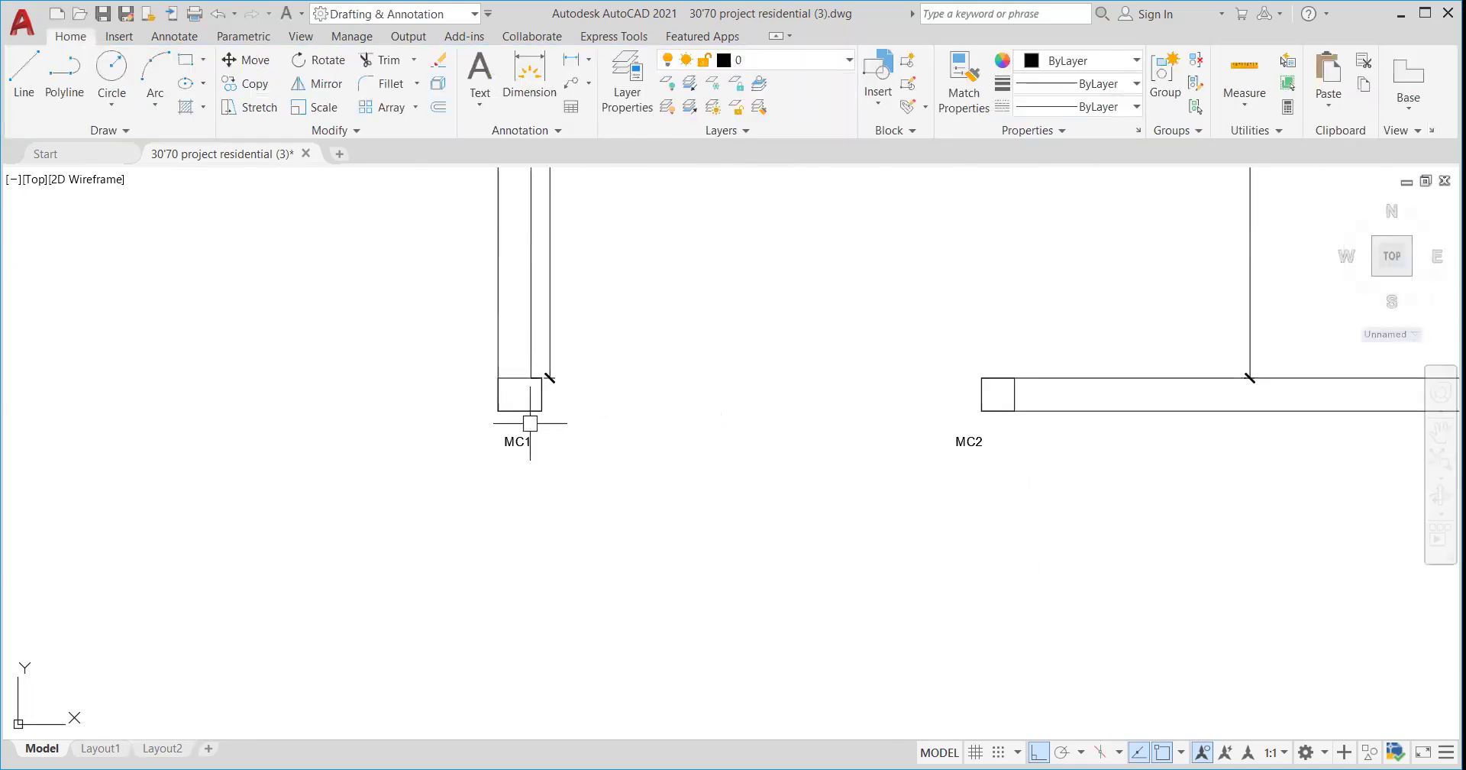
# - Examine the MC1 and MC2 columns and labels at the gate opening and along the front wall
pyautogui.scroll(4, 514, 441)
pyautogui.scroll(-4, 565, 428)
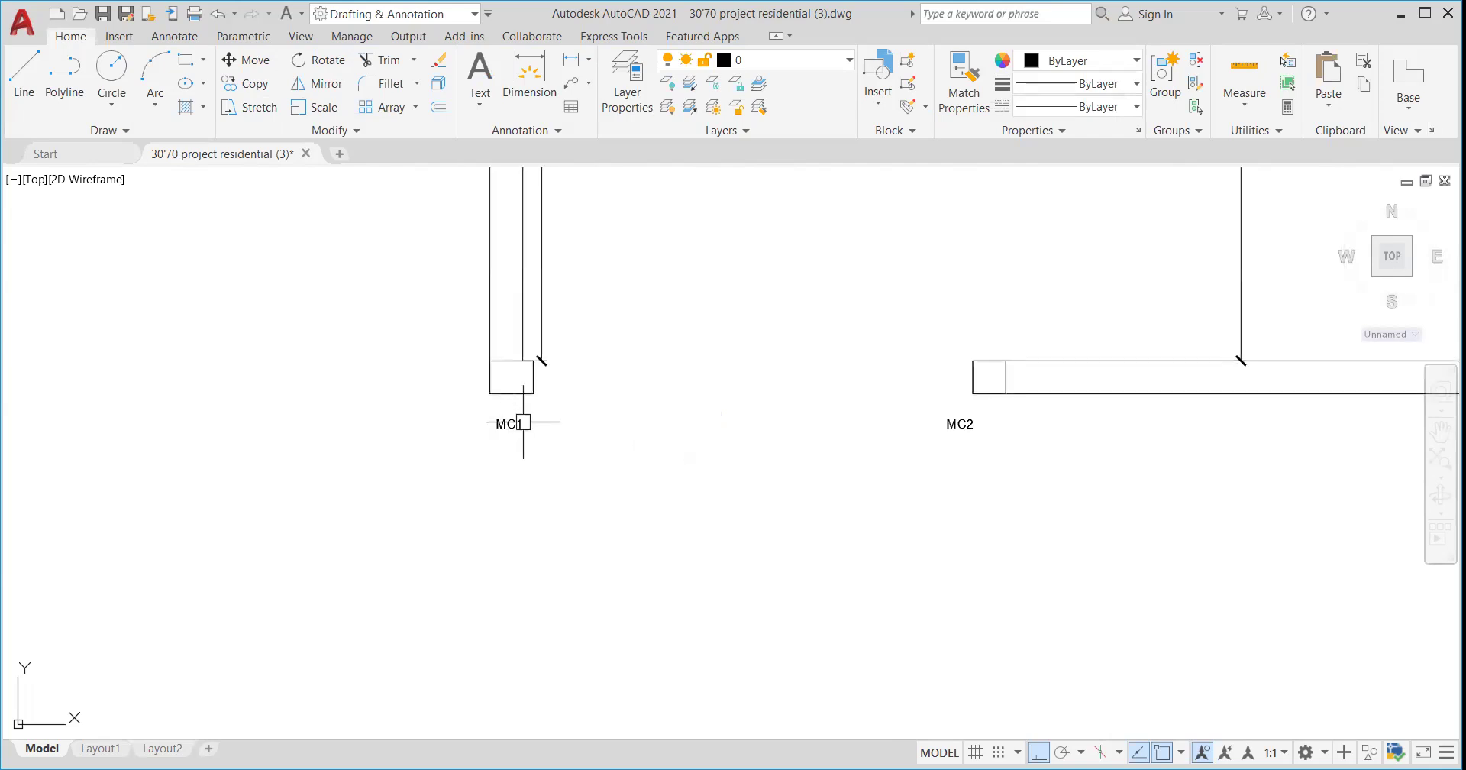
pyautogui.scroll(5, 995, 419)
pyautogui.scroll(-6, 878, 422)
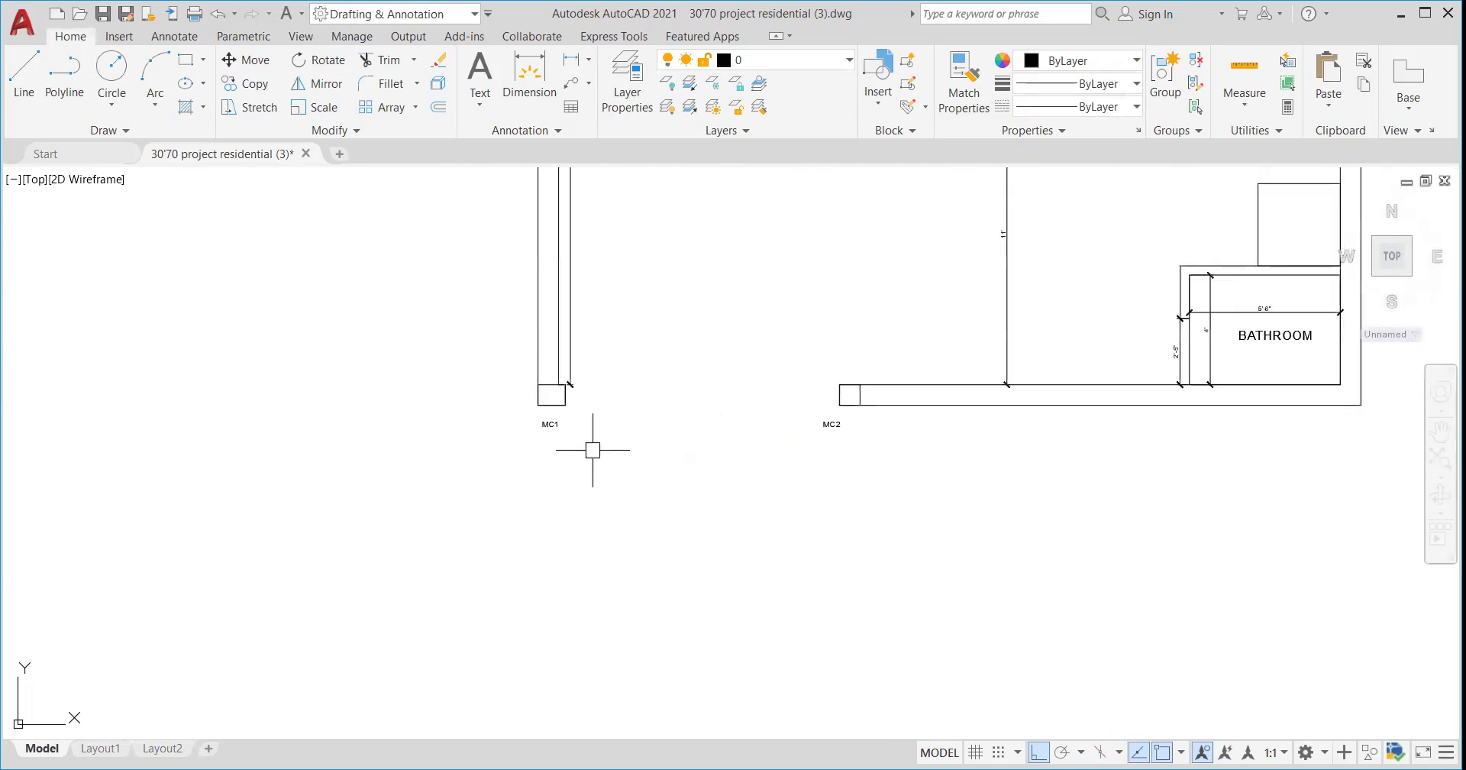
pyautogui.scroll(2, 1049, 413)
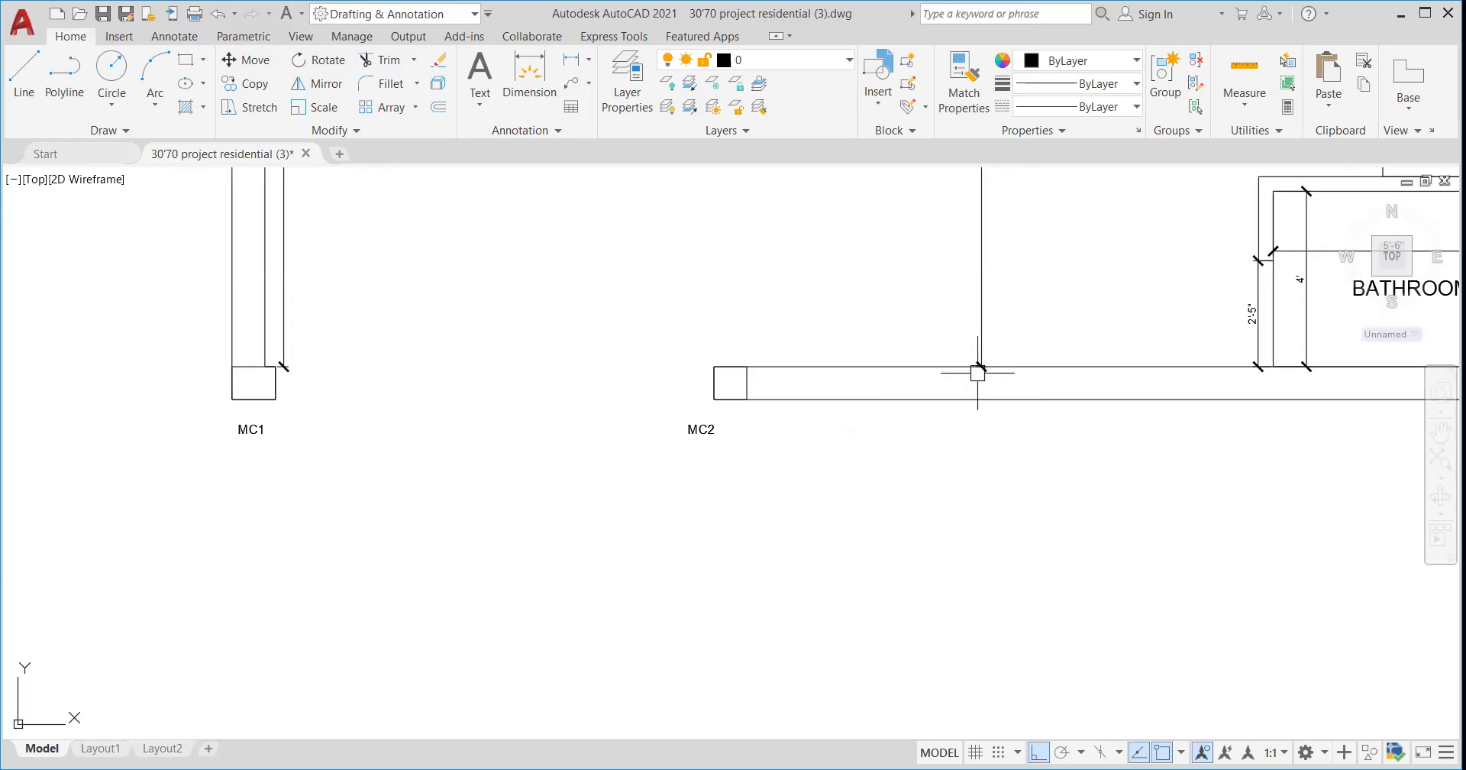
pyautogui.scroll(4, 981, 373)
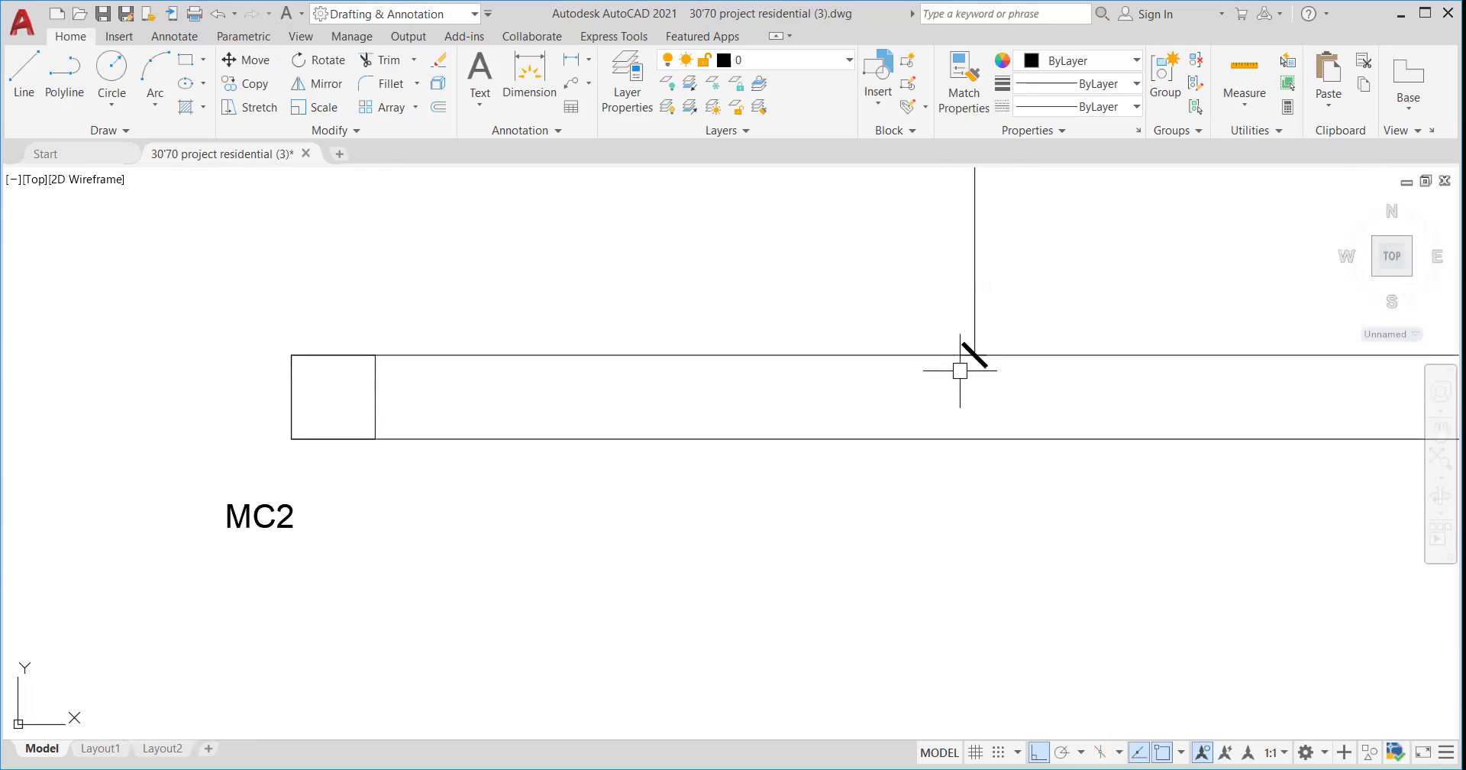
pyautogui.scroll(-4, 959, 370)
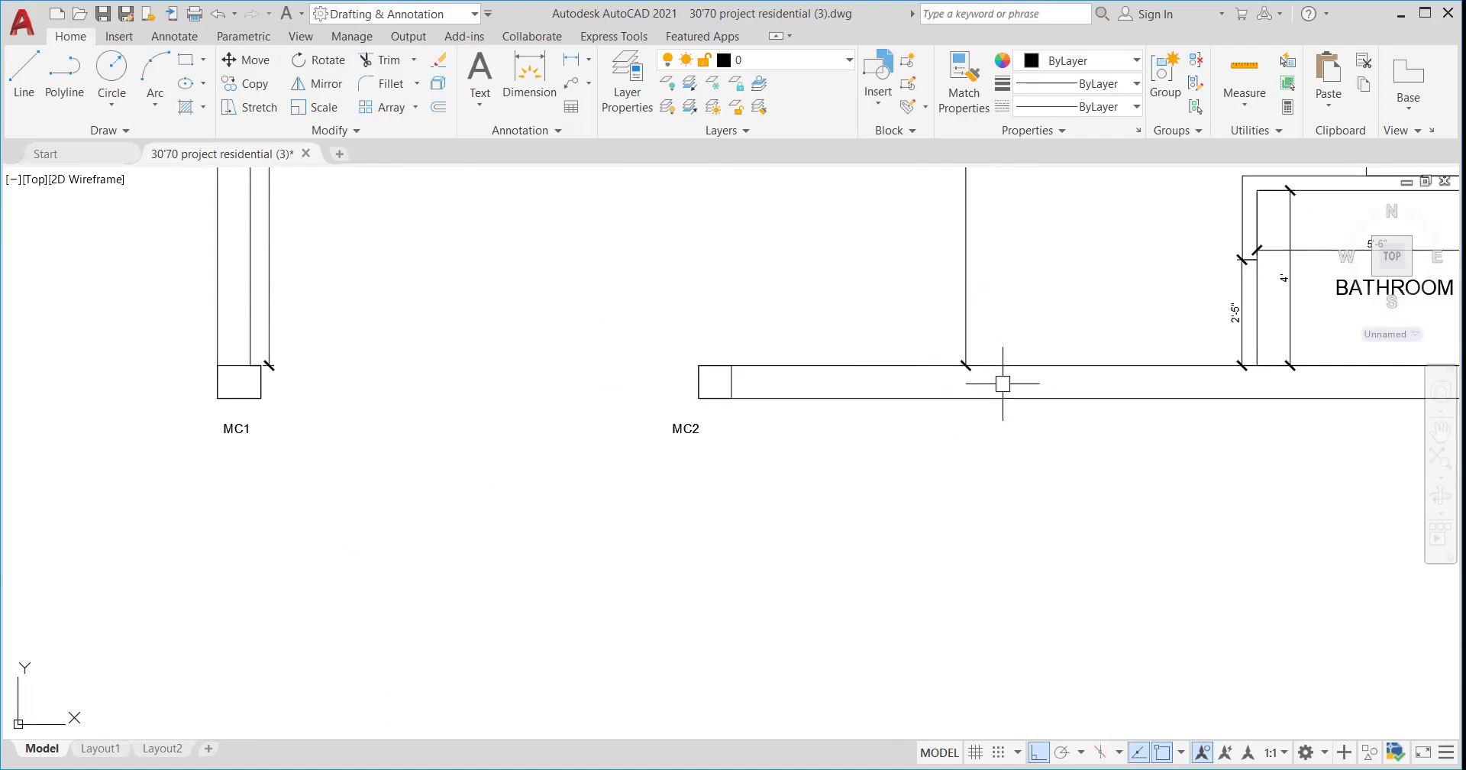
pyautogui.scroll(-5, 799, 425)
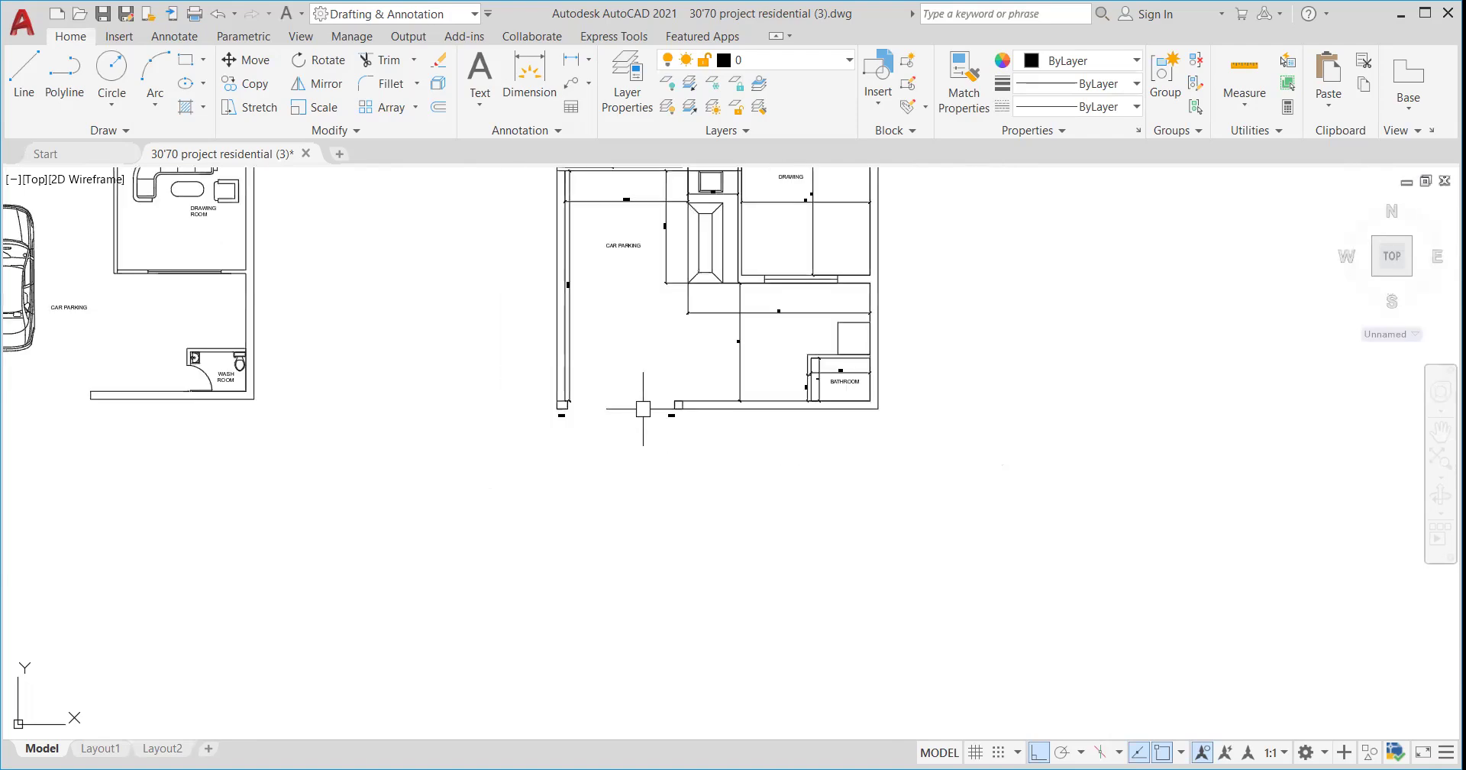
pyautogui.scroll(4, 883, 409)
pyautogui.scroll(-4, 886, 458)
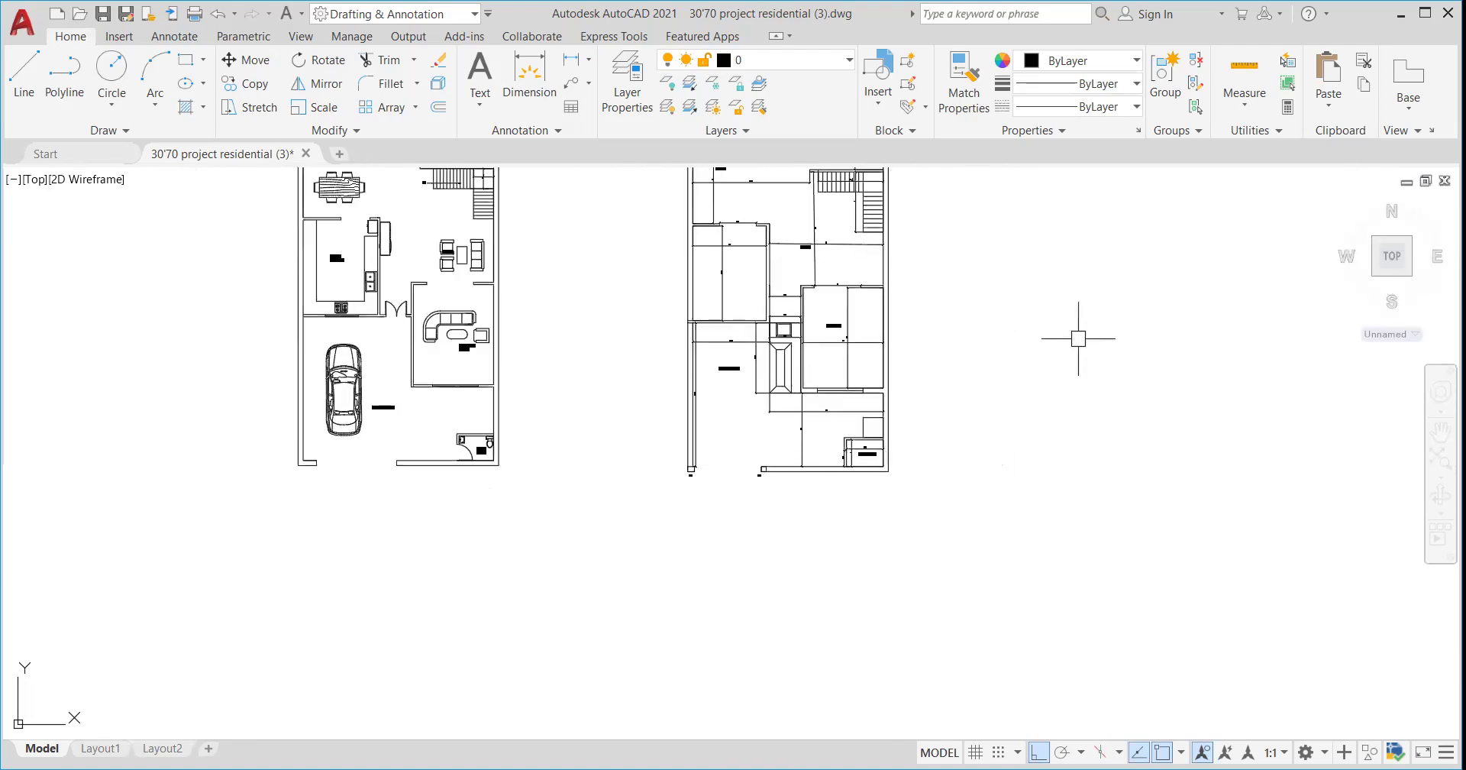
pyautogui.scroll(2, 926, 428)
pyautogui.scroll(-2, 857, 507)
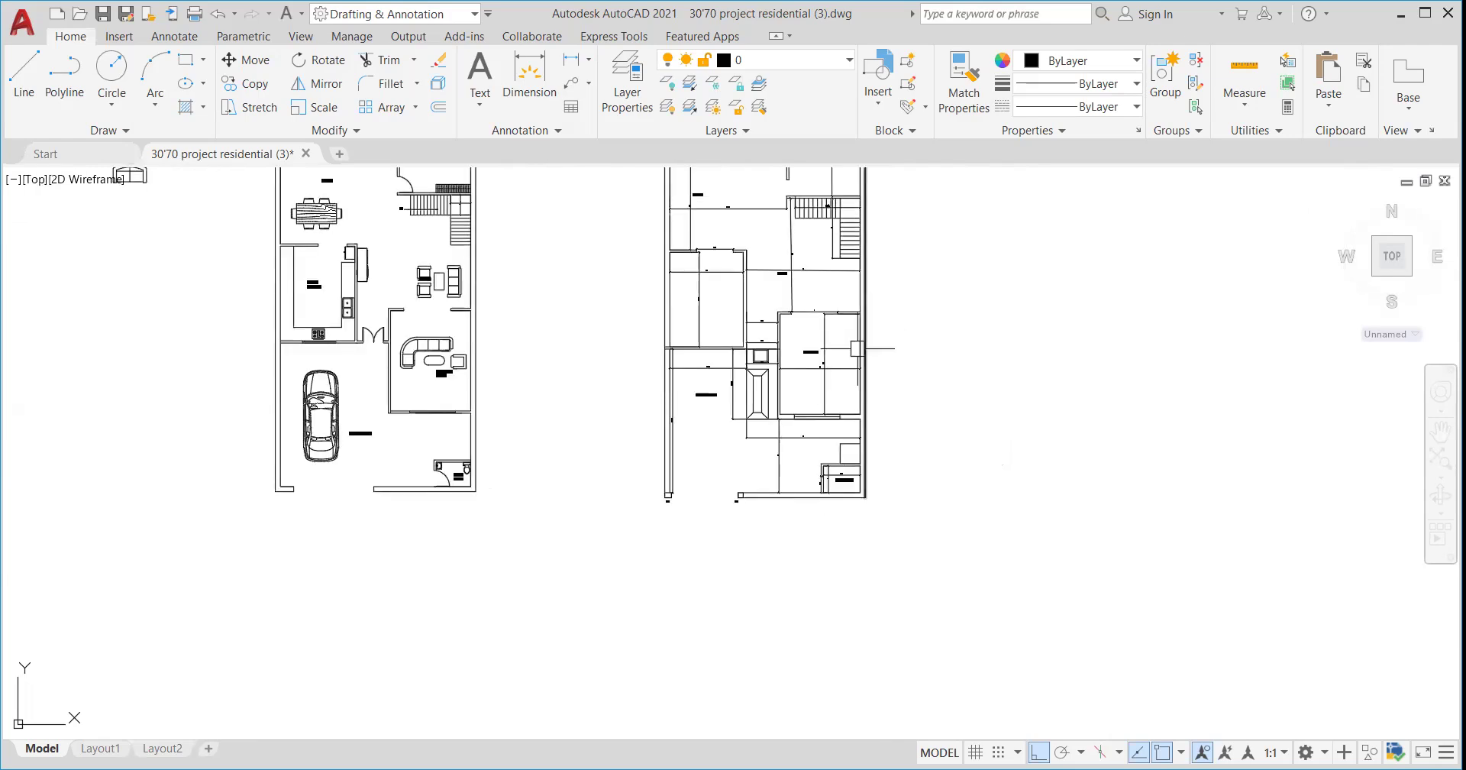
# - Examine the column rectangles at the rear corners and around the outer walls of the 2D layout
pyautogui.scroll(-5, 840, 382)
pyautogui.scroll(5, 853, 319)
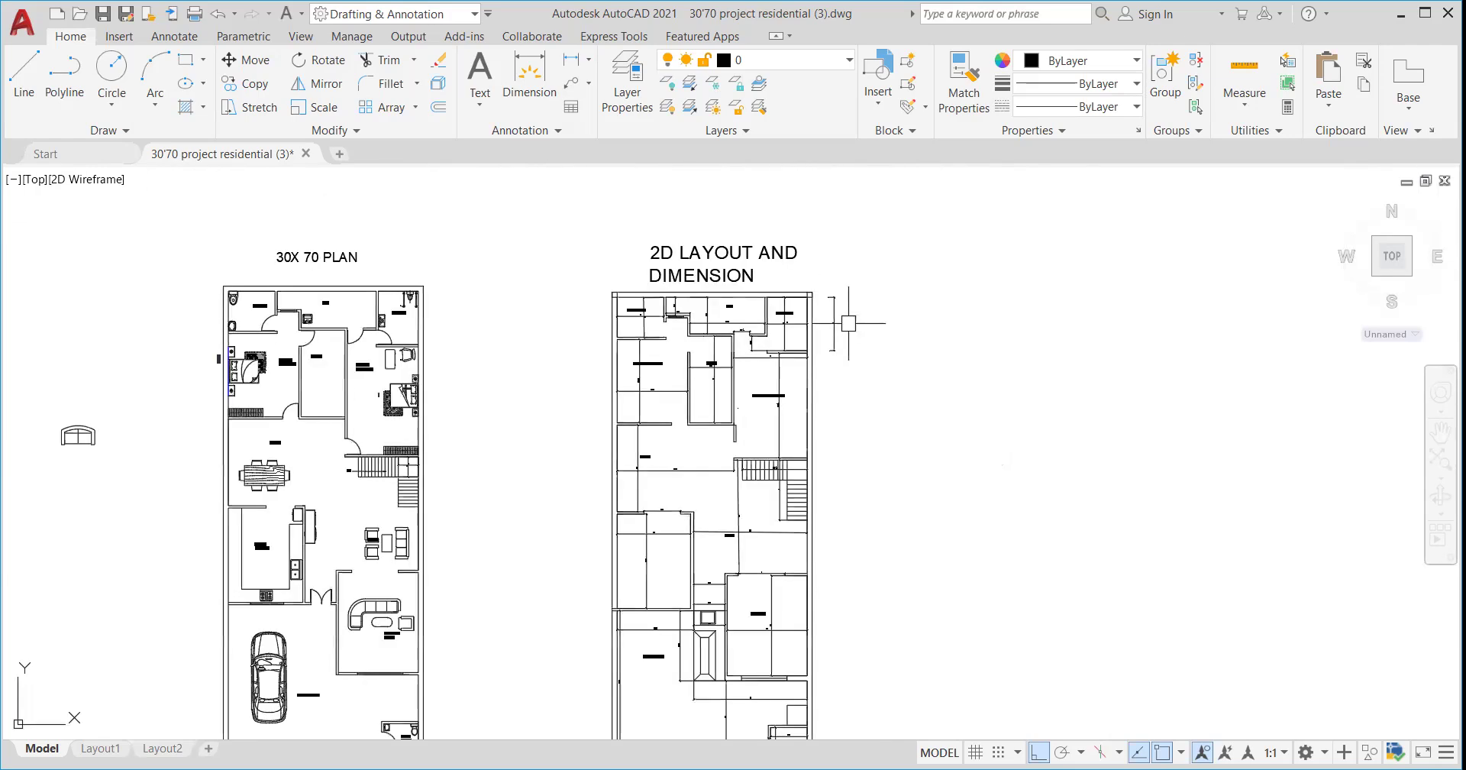
pyautogui.scroll(3, 828, 298)
pyautogui.scroll(3, 829, 284)
pyautogui.scroll(-3, 832, 285)
pyautogui.scroll(-6, 848, 276)
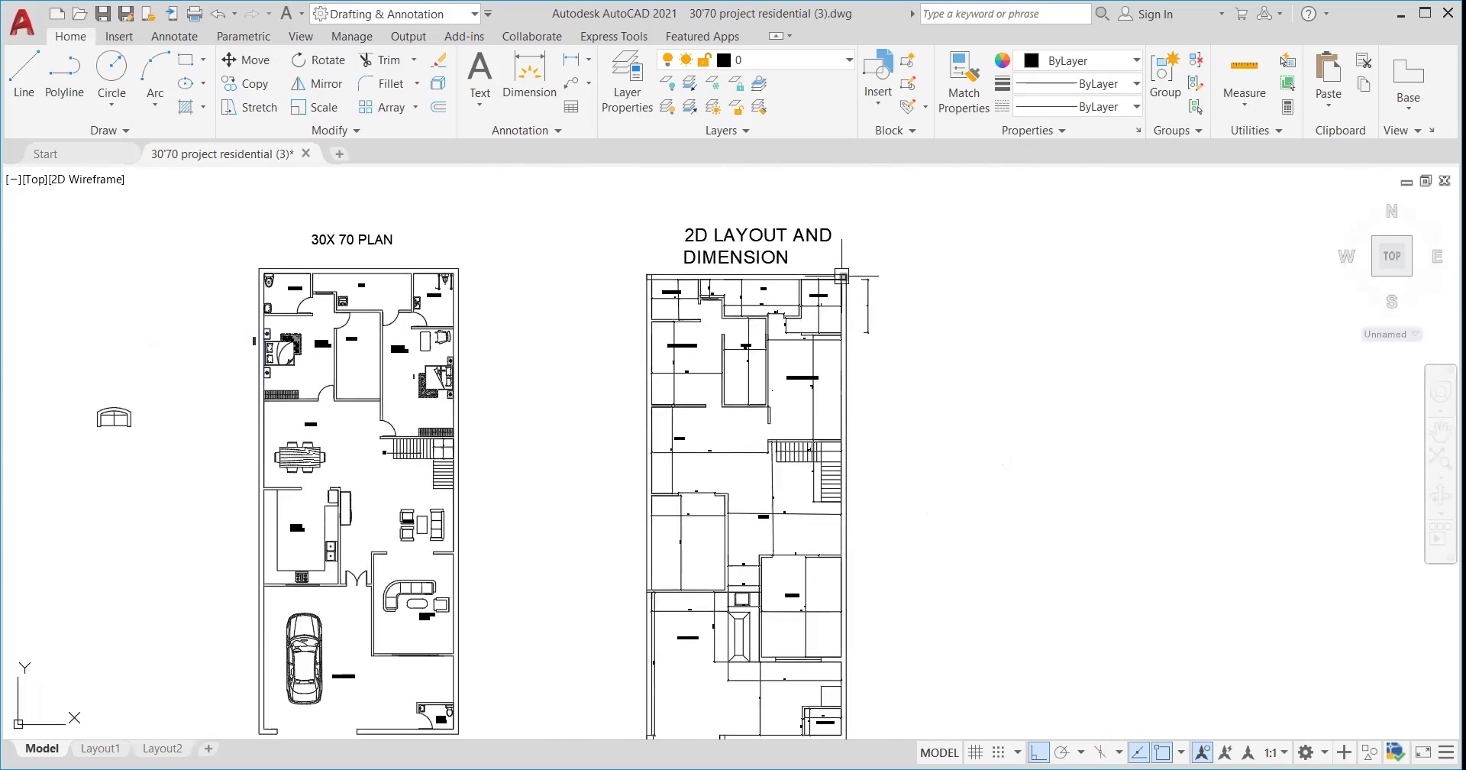
pyautogui.scroll(4, 836, 287)
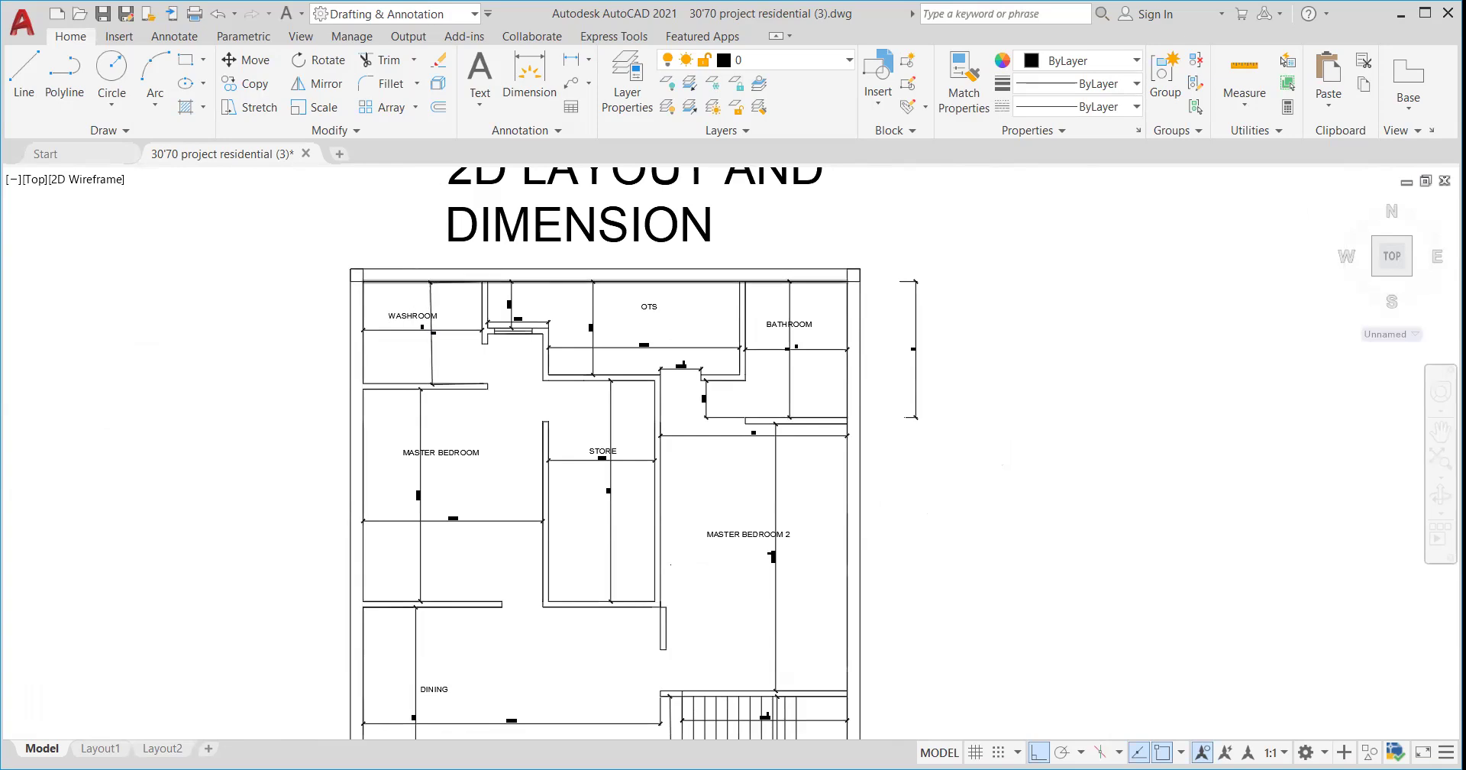
pyautogui.scroll(5, 374, 276)
pyautogui.scroll(-4, 314, 260)
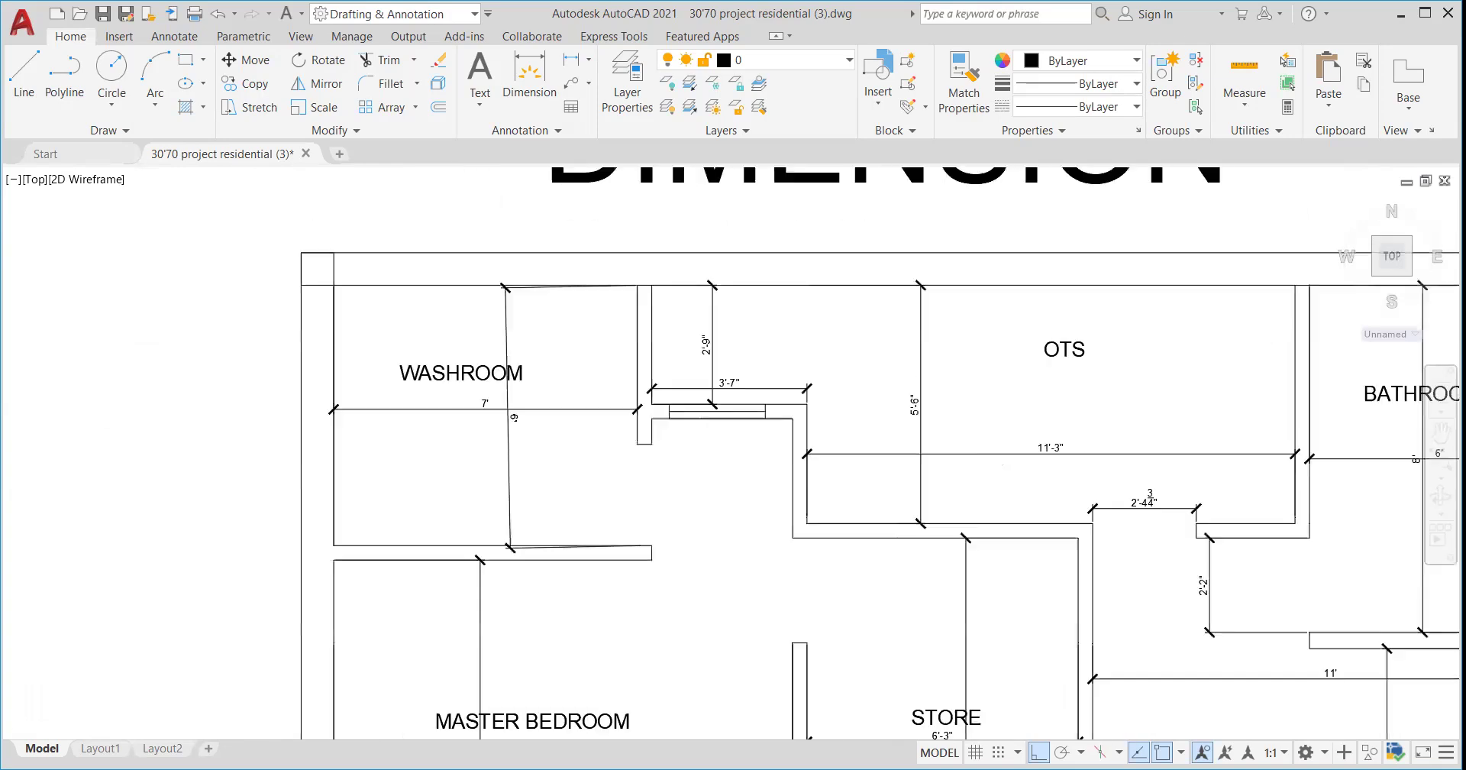
pyautogui.scroll(6, 321, 268)
pyautogui.scroll(-9, 318, 268)
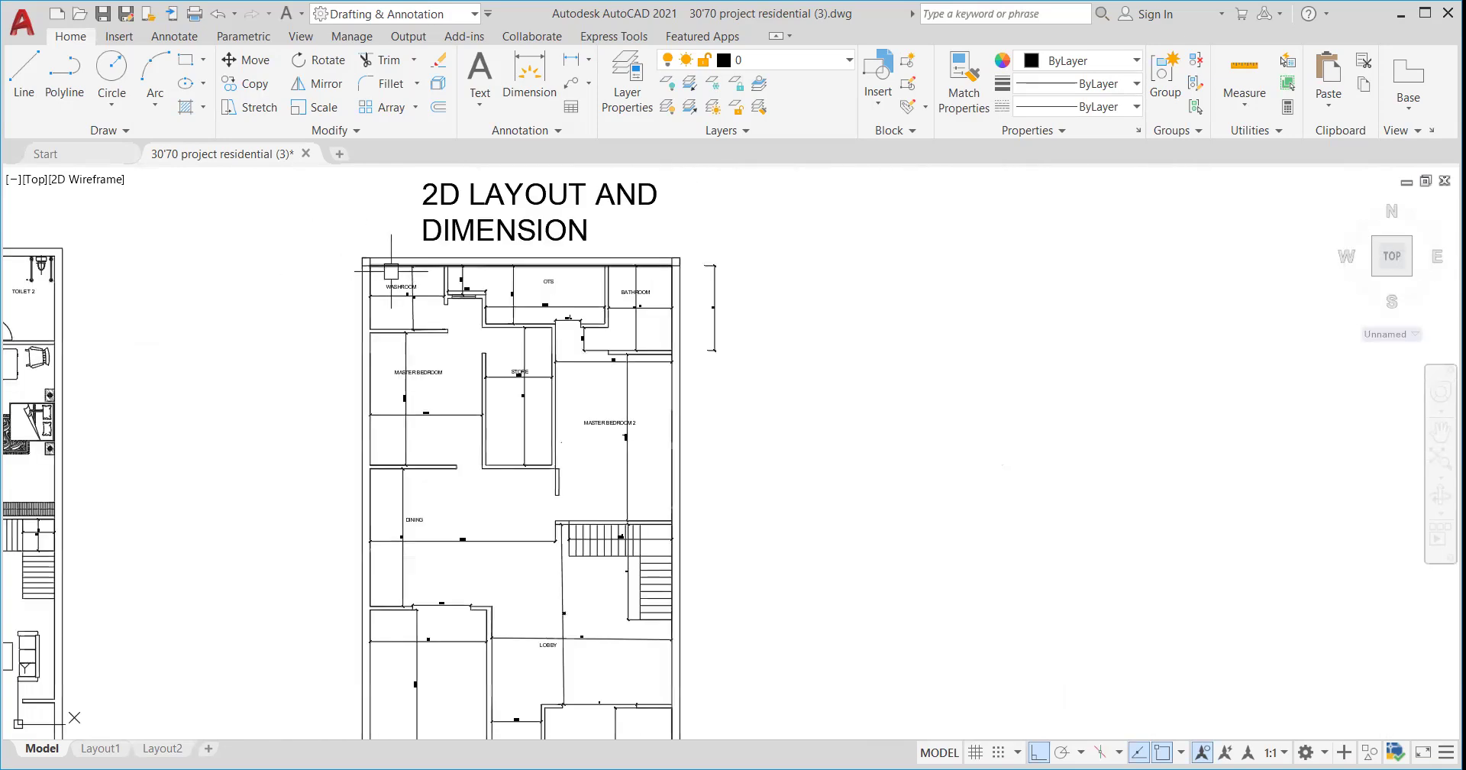
pyautogui.scroll(-6, 389, 264)
pyautogui.scroll(6, 415, 413)
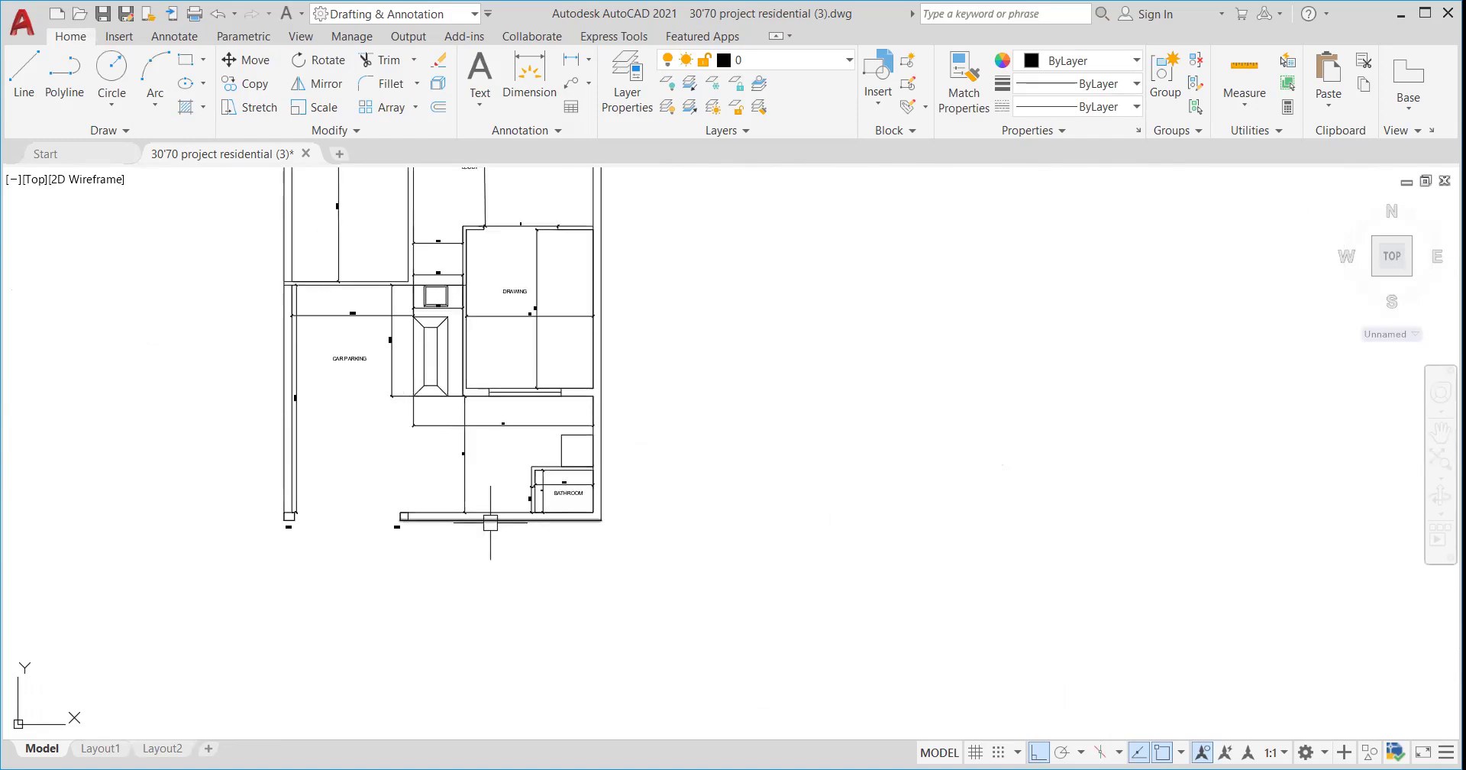
pyautogui.scroll(7, 386, 531)
pyautogui.scroll(-9, 425, 458)
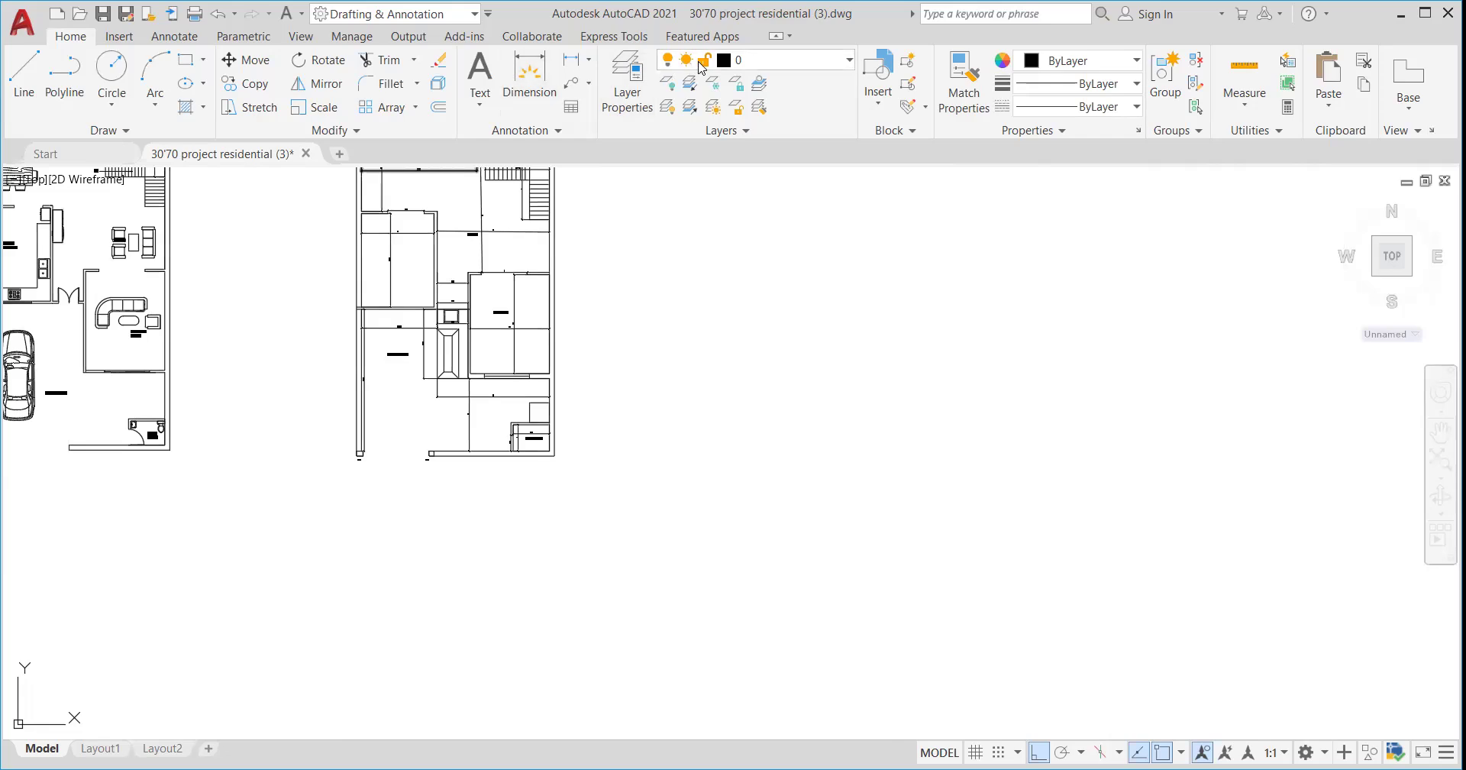
pyautogui.click(699, 64)
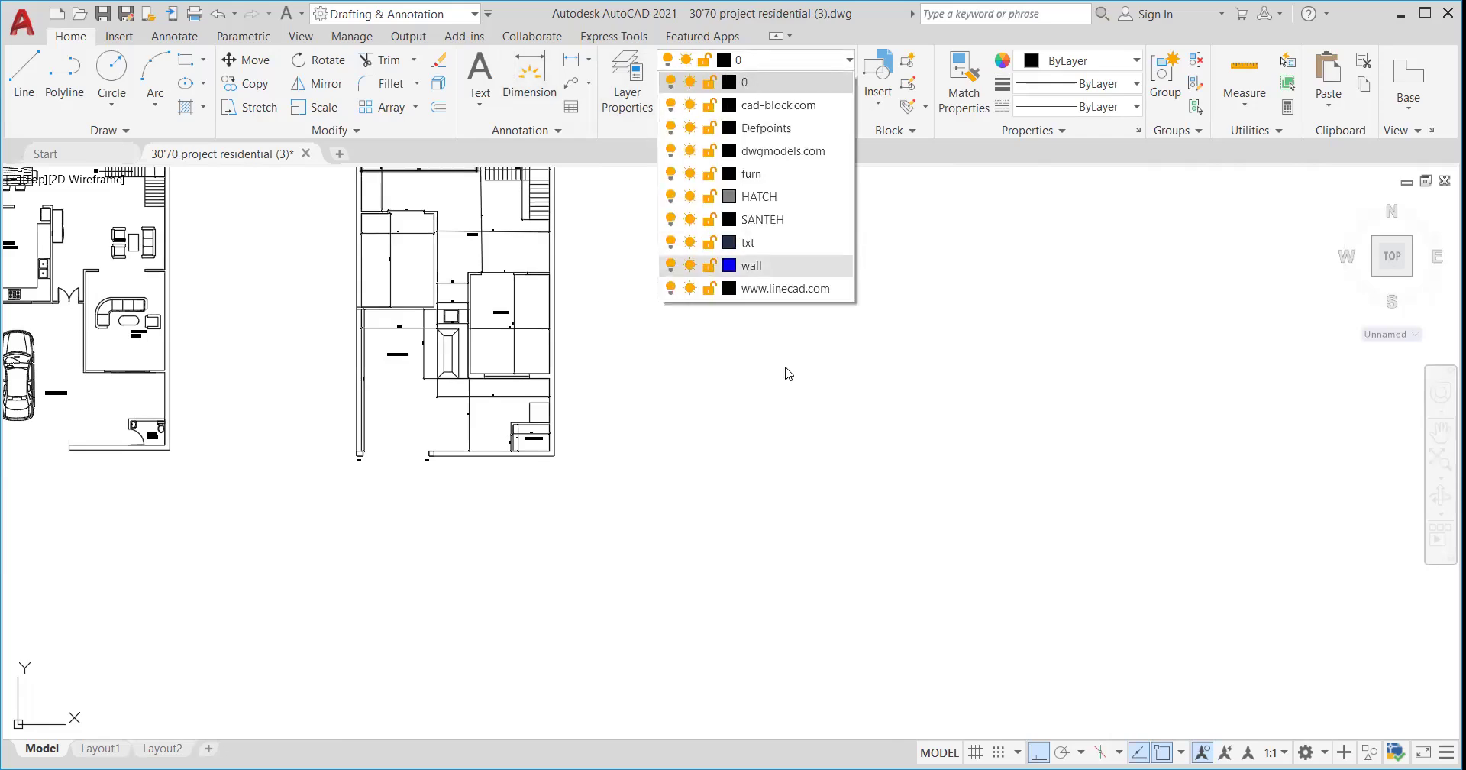
pyautogui.click(1058, 63)
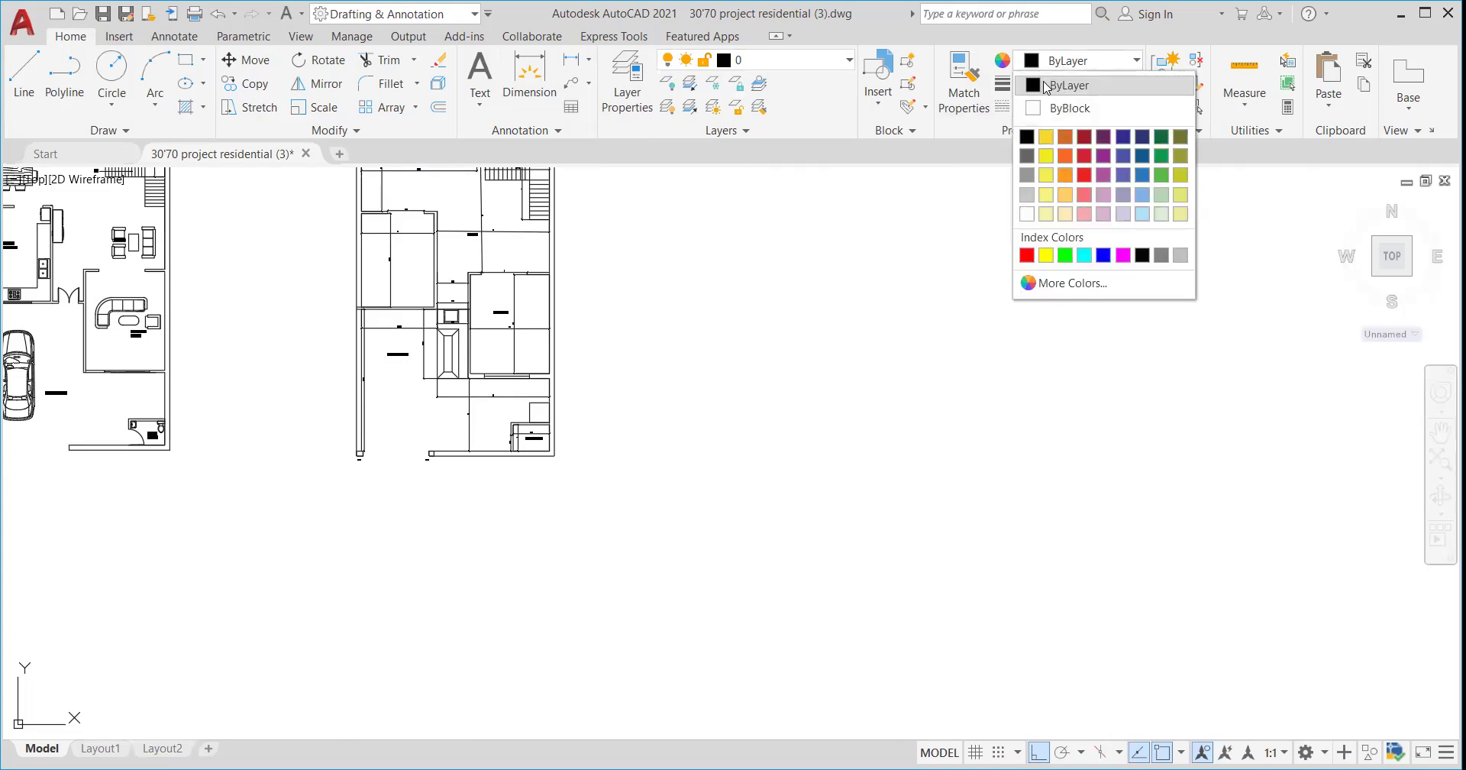
pyautogui.click(1048, 86)
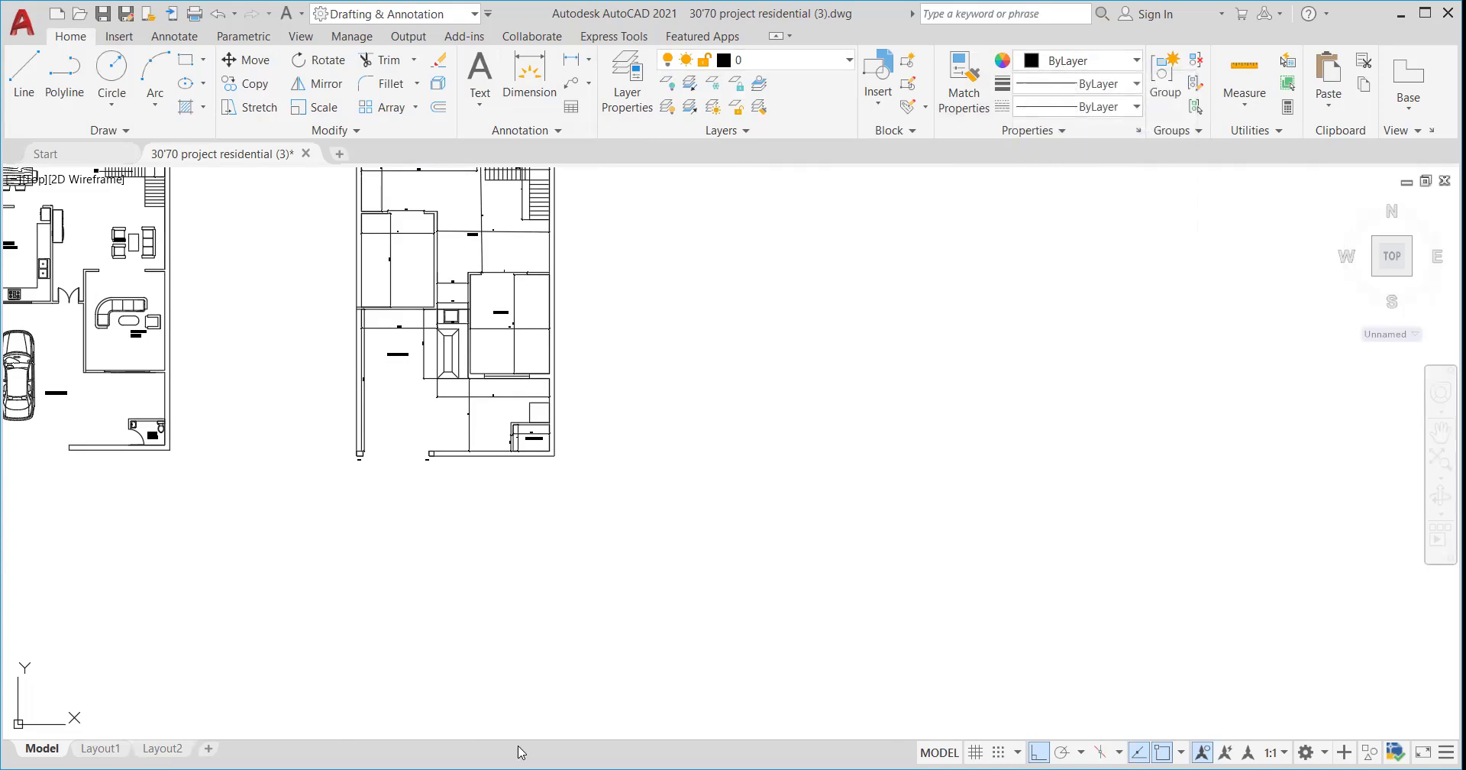
pyautogui.scroll(-4, 579, 609)
pyautogui.scroll(4, 556, 550)
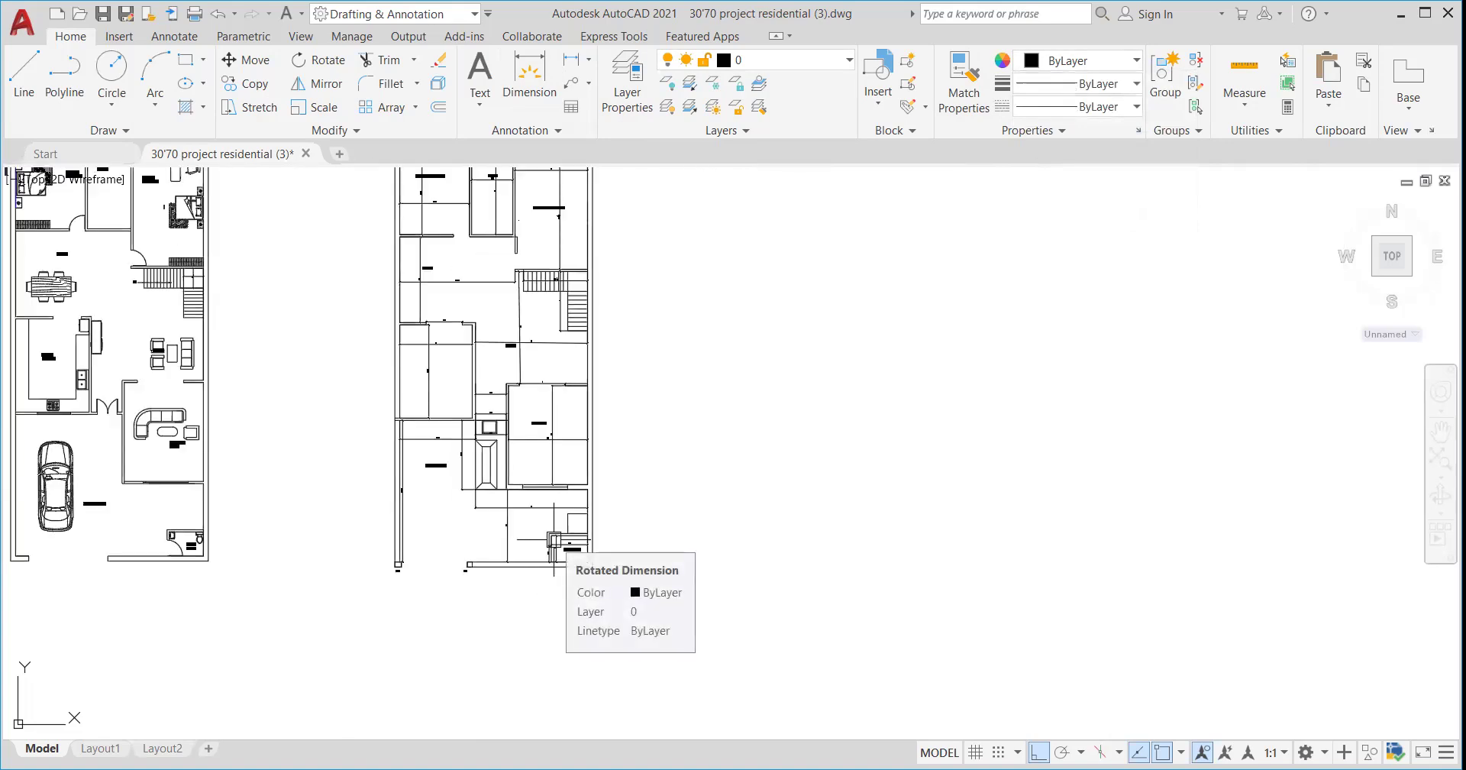
# - Hatch the column rectangle at the washroom's outer corner with the SOLID pattern
pyautogui.write('HATCH')
pyautogui.press('Return')
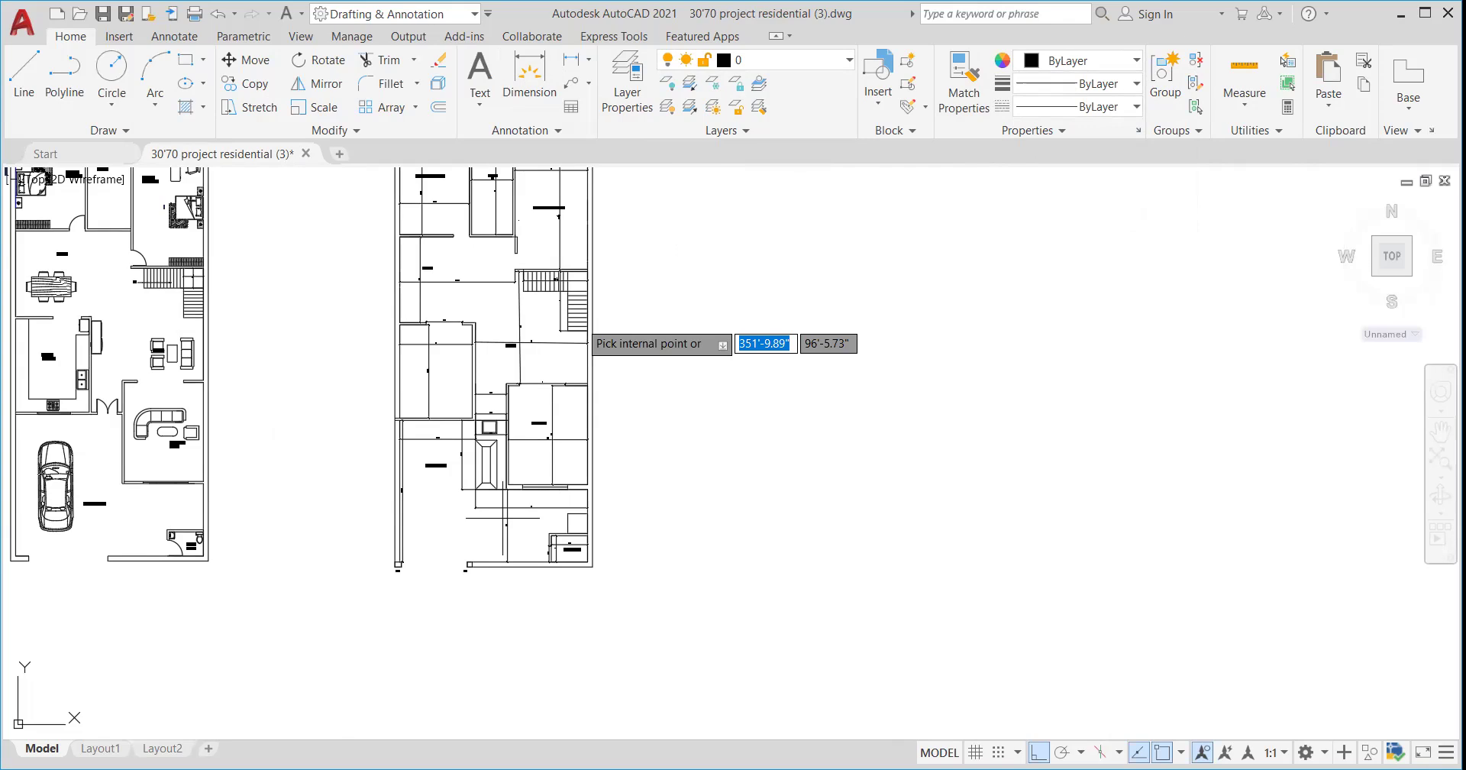
pyautogui.scroll(5, 581, 321)
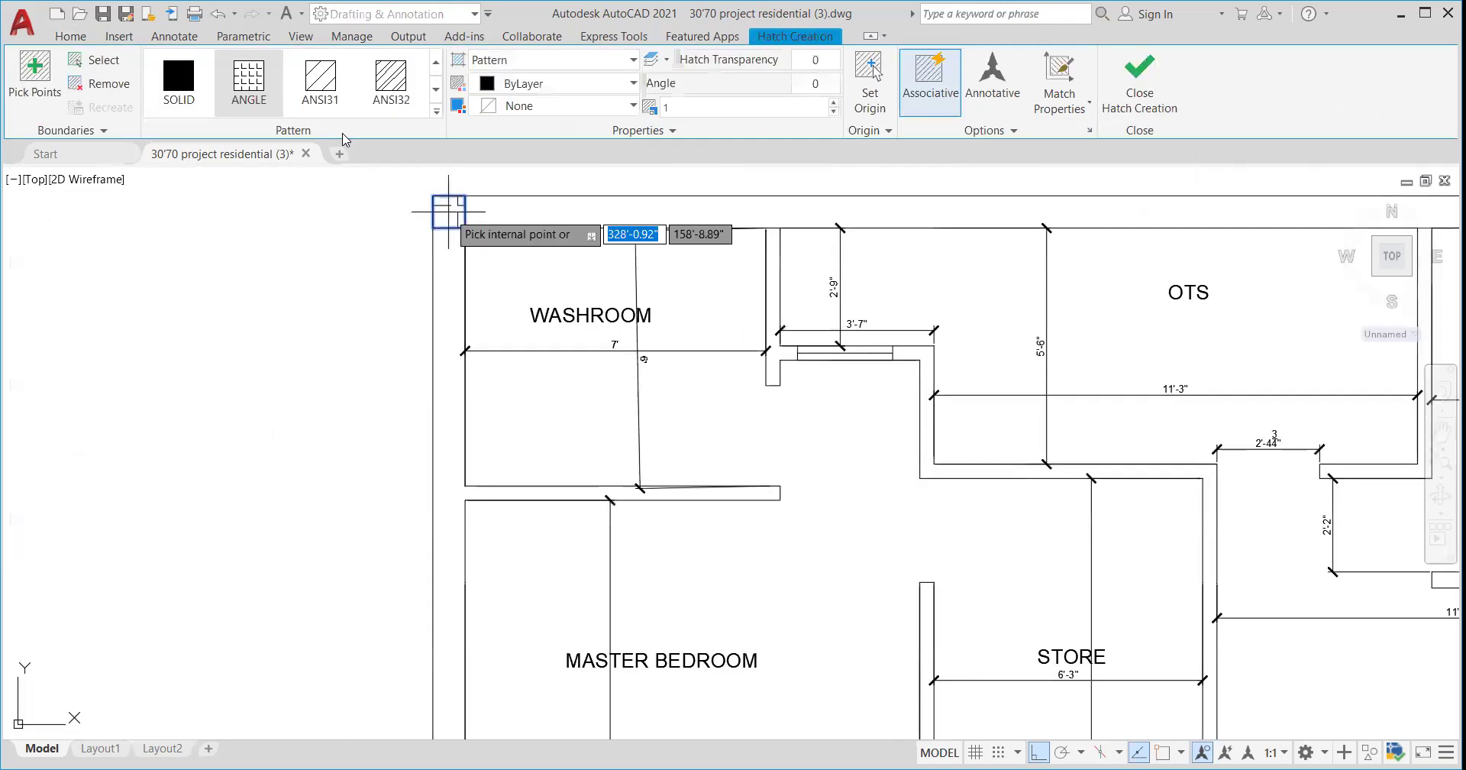
pyautogui.click(185, 72)
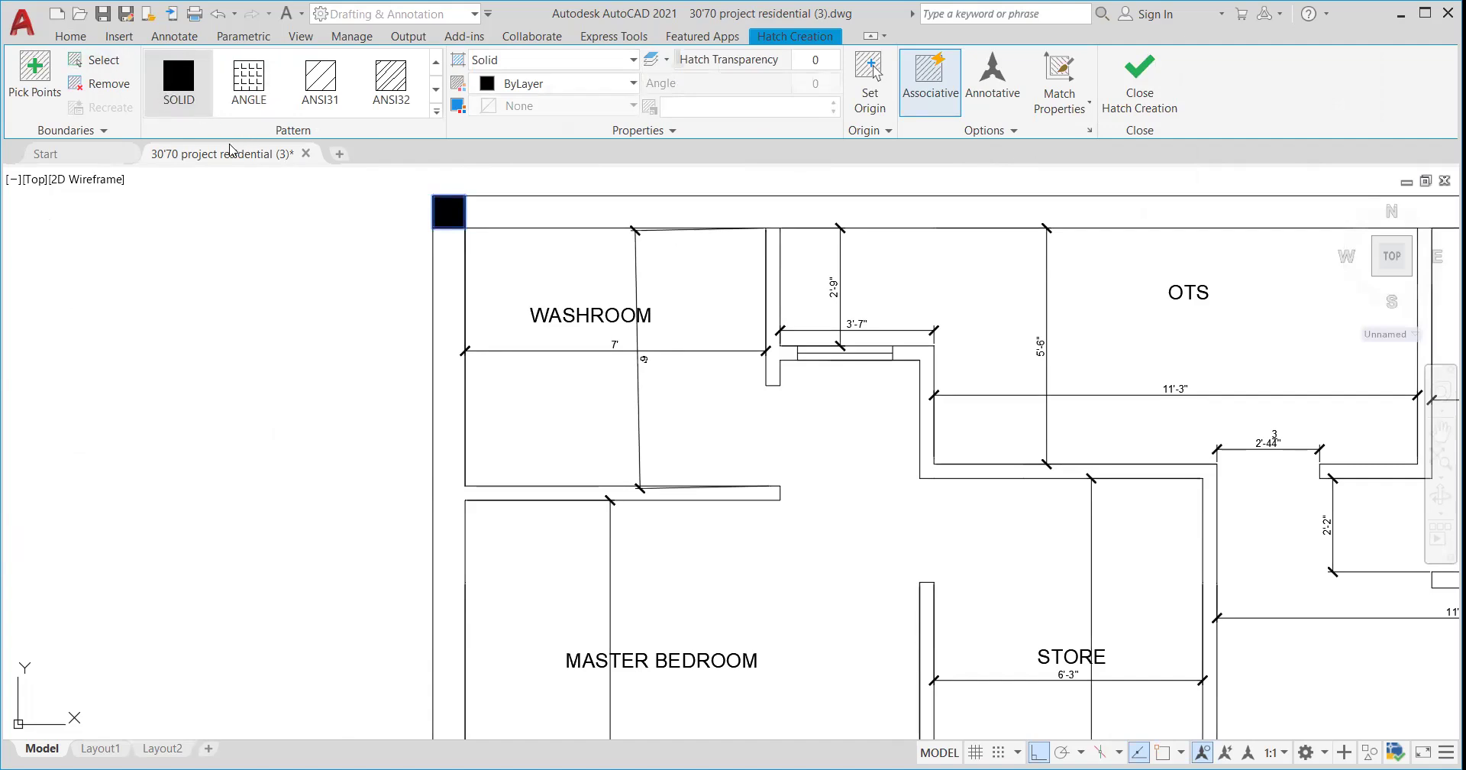
pyautogui.moveTo(215, 151)
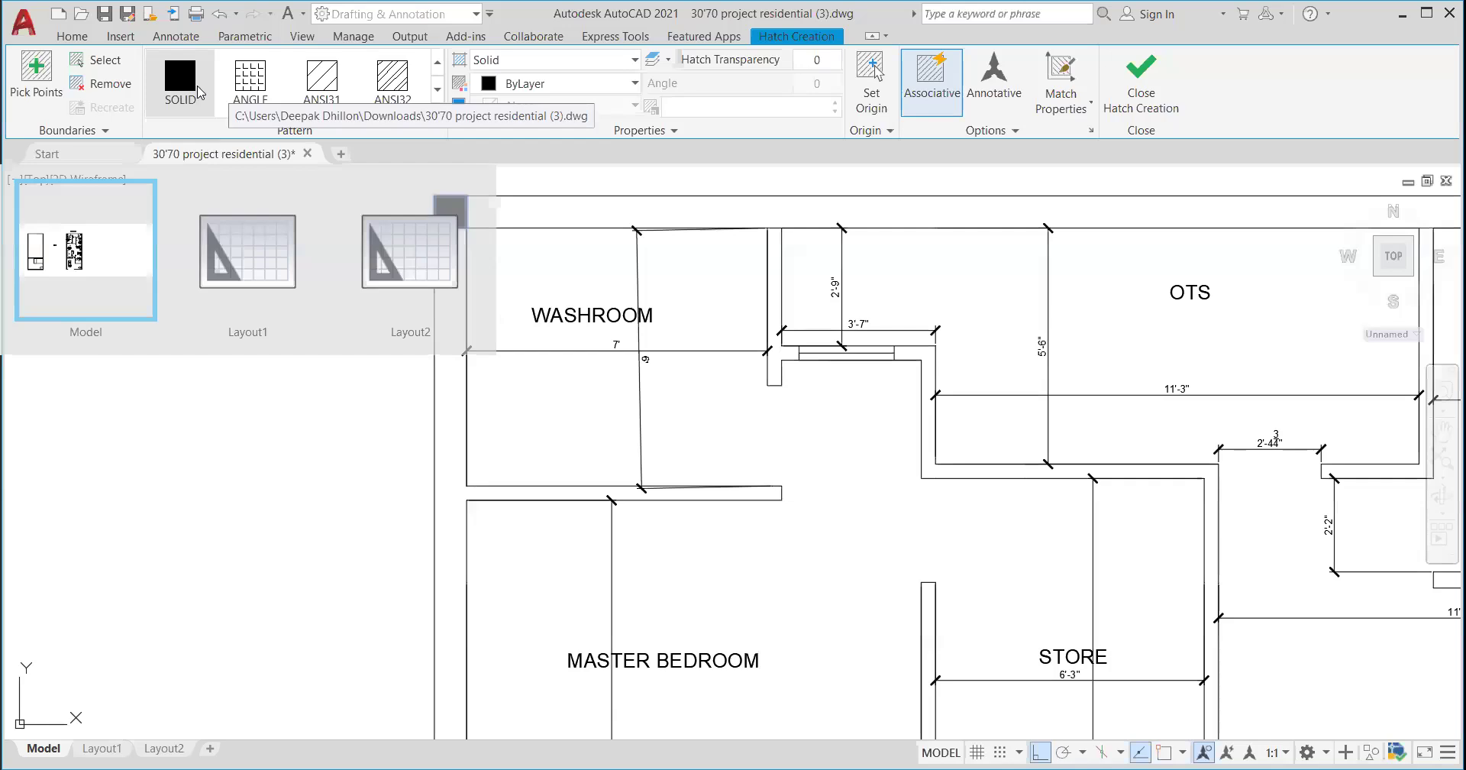
# - Try the Pattern and Gradient hatch types on the washroom corner column and return the type to Solid
pyautogui.click(522, 65)
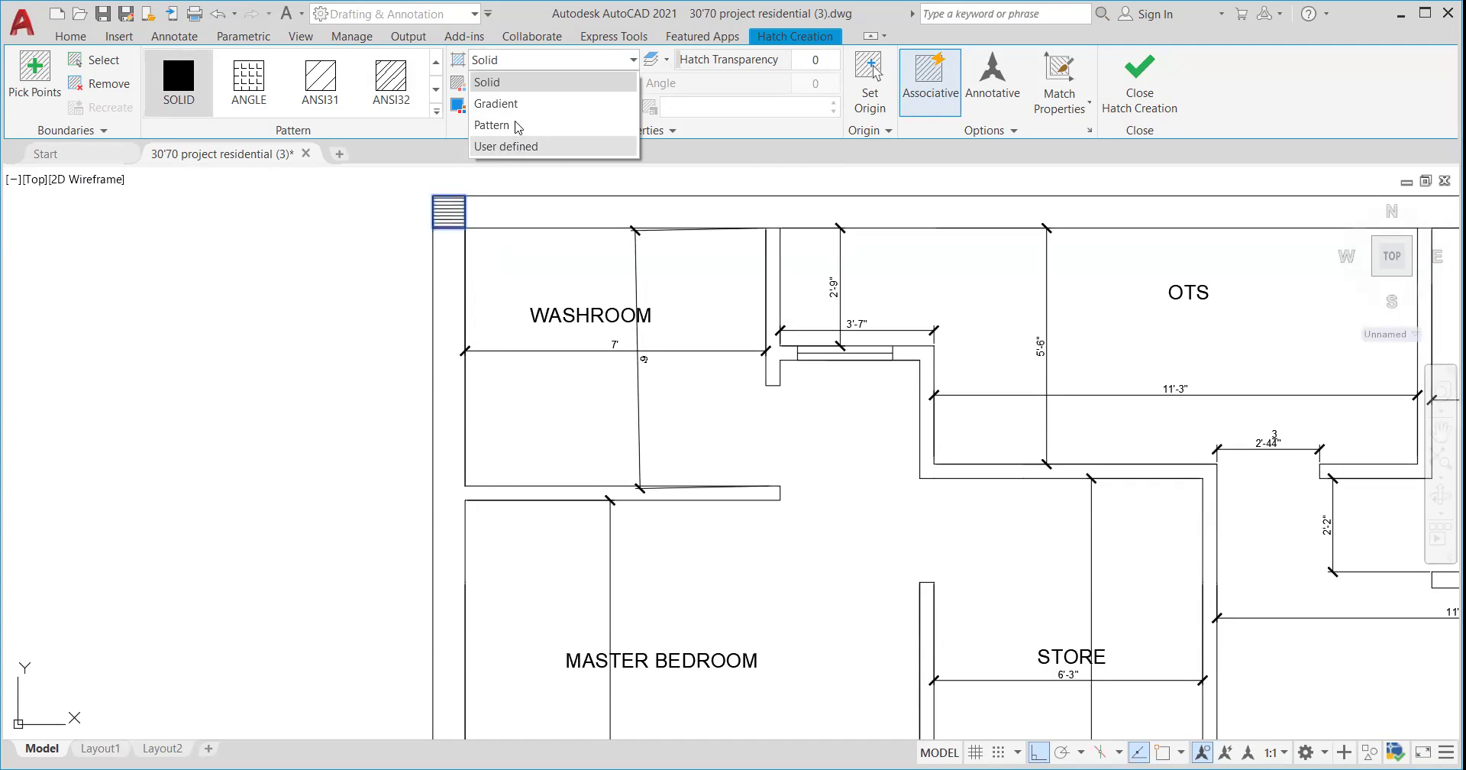
pyautogui.click(520, 128)
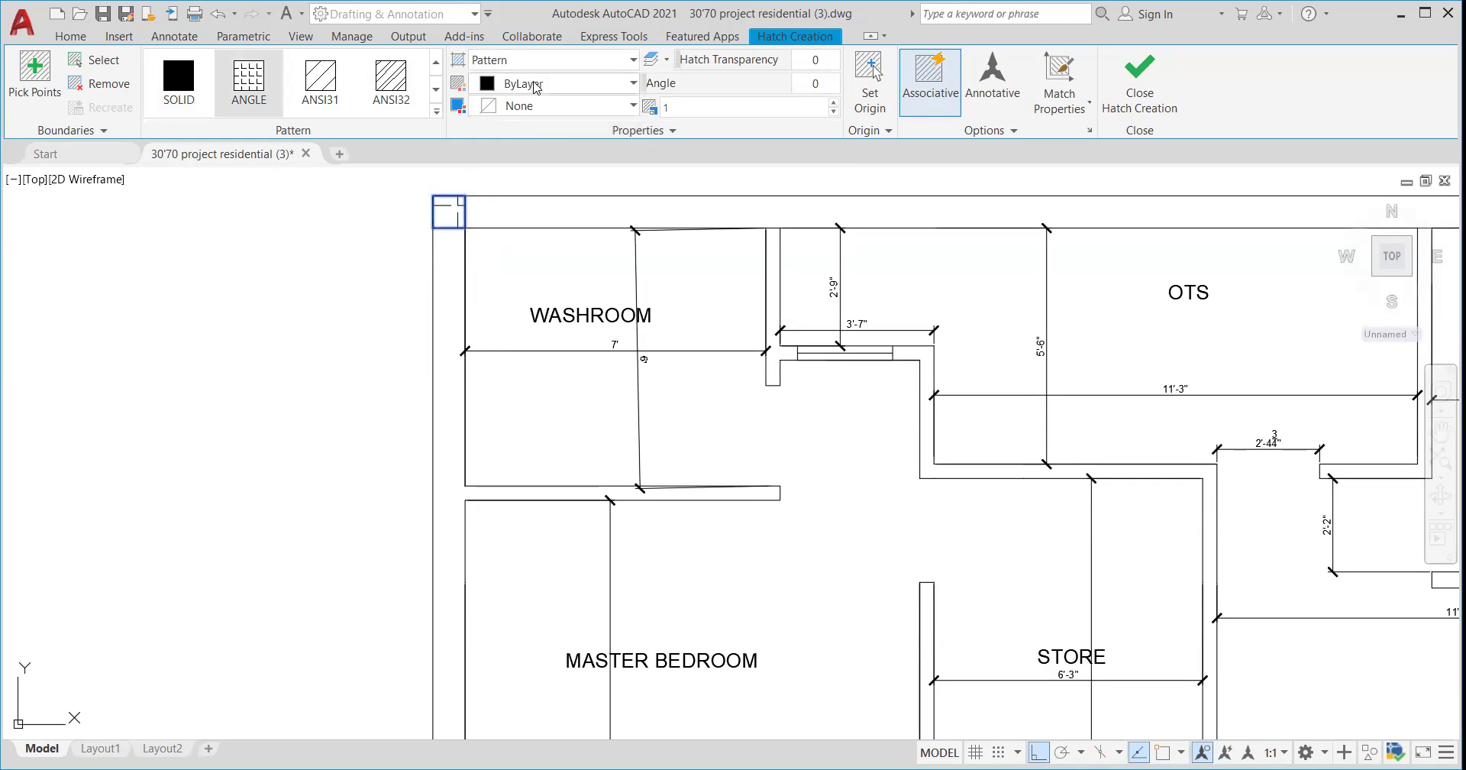
pyautogui.click(536, 61)
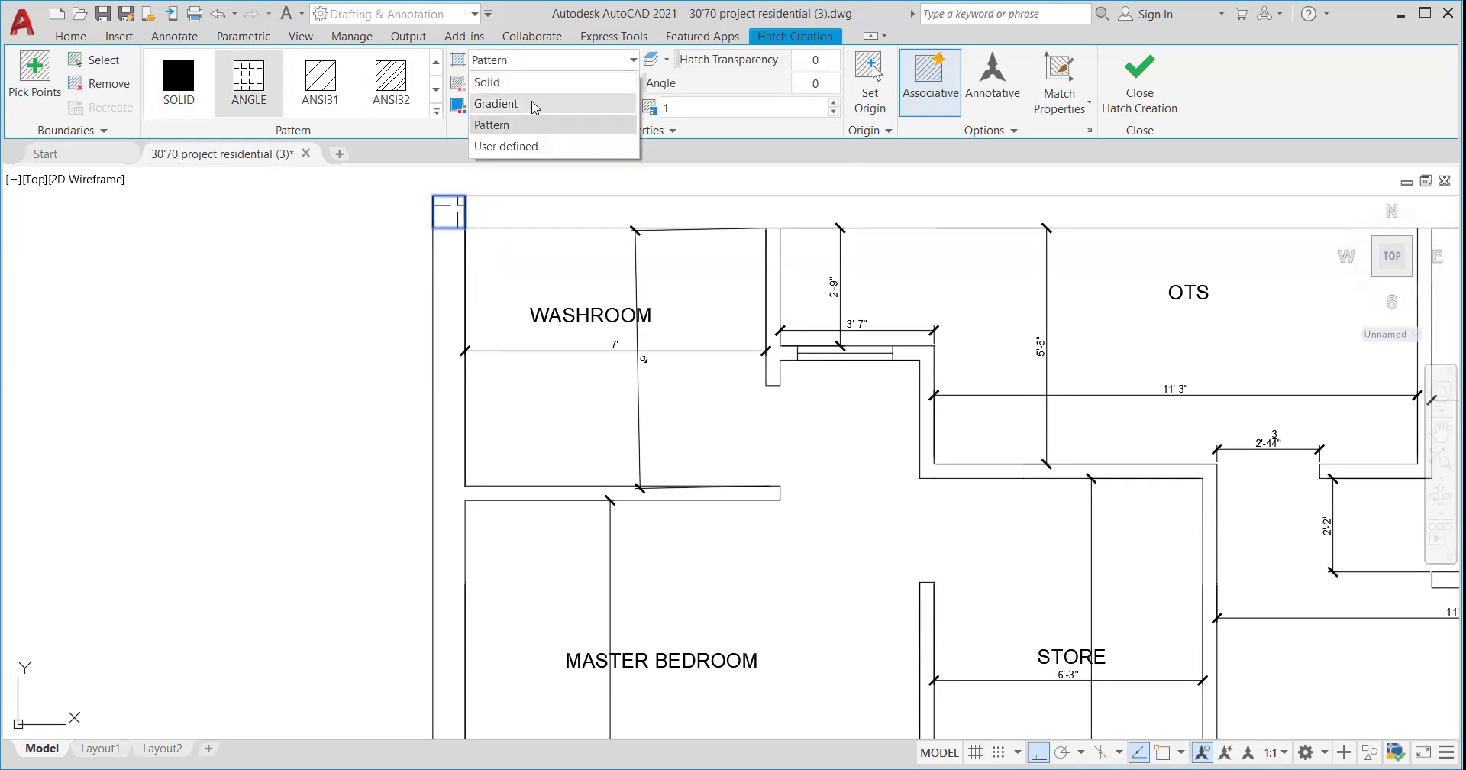
pyautogui.click(534, 105)
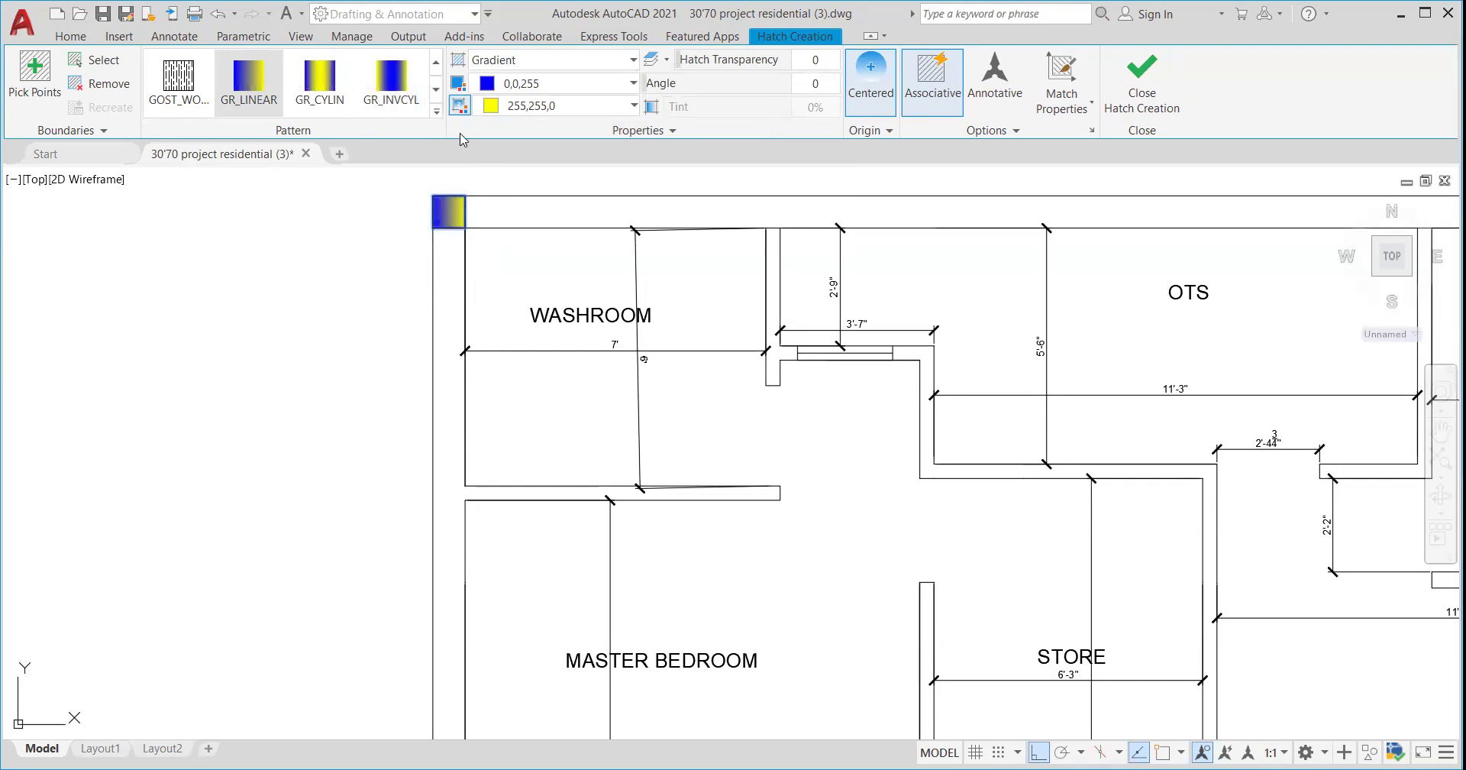
pyautogui.click(524, 60)
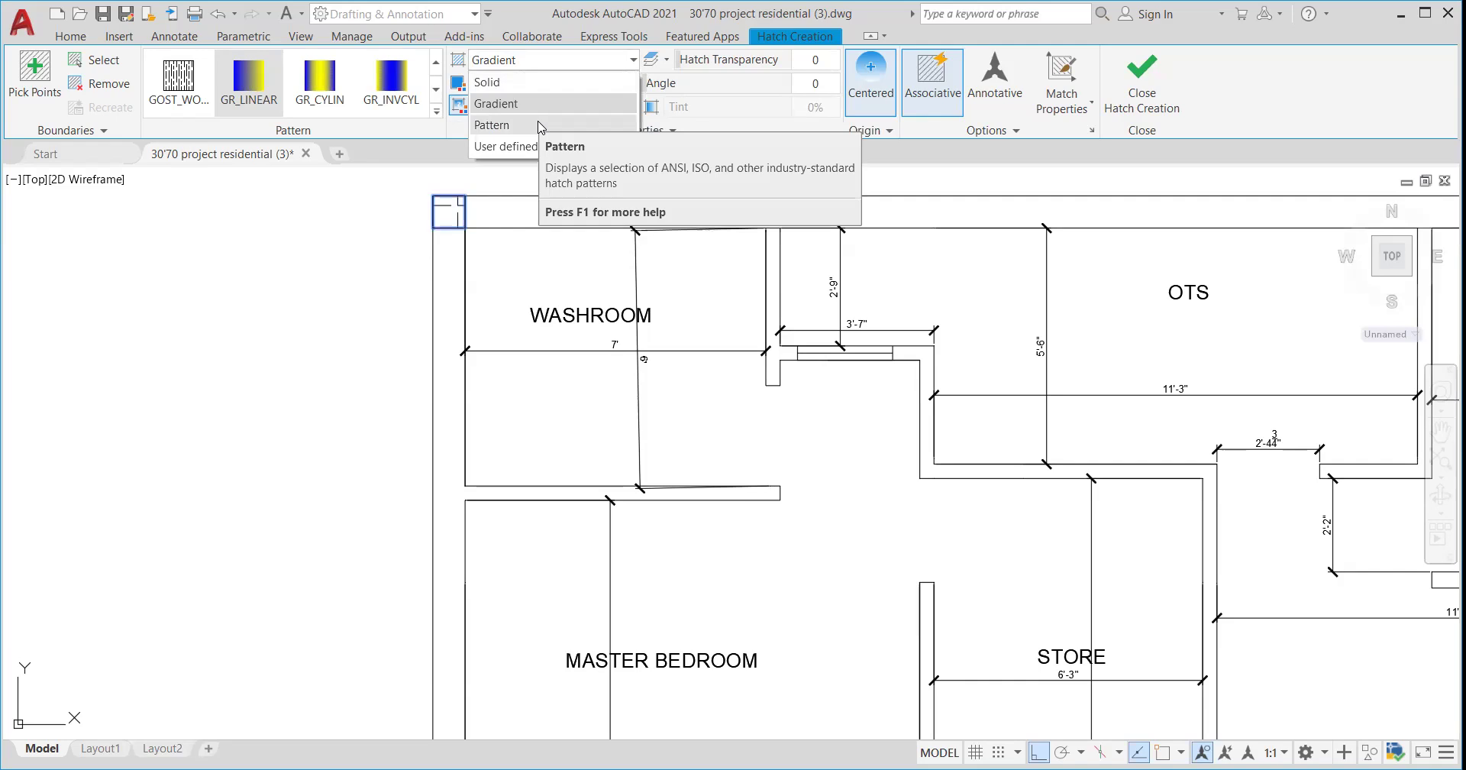
pyautogui.click(539, 82)
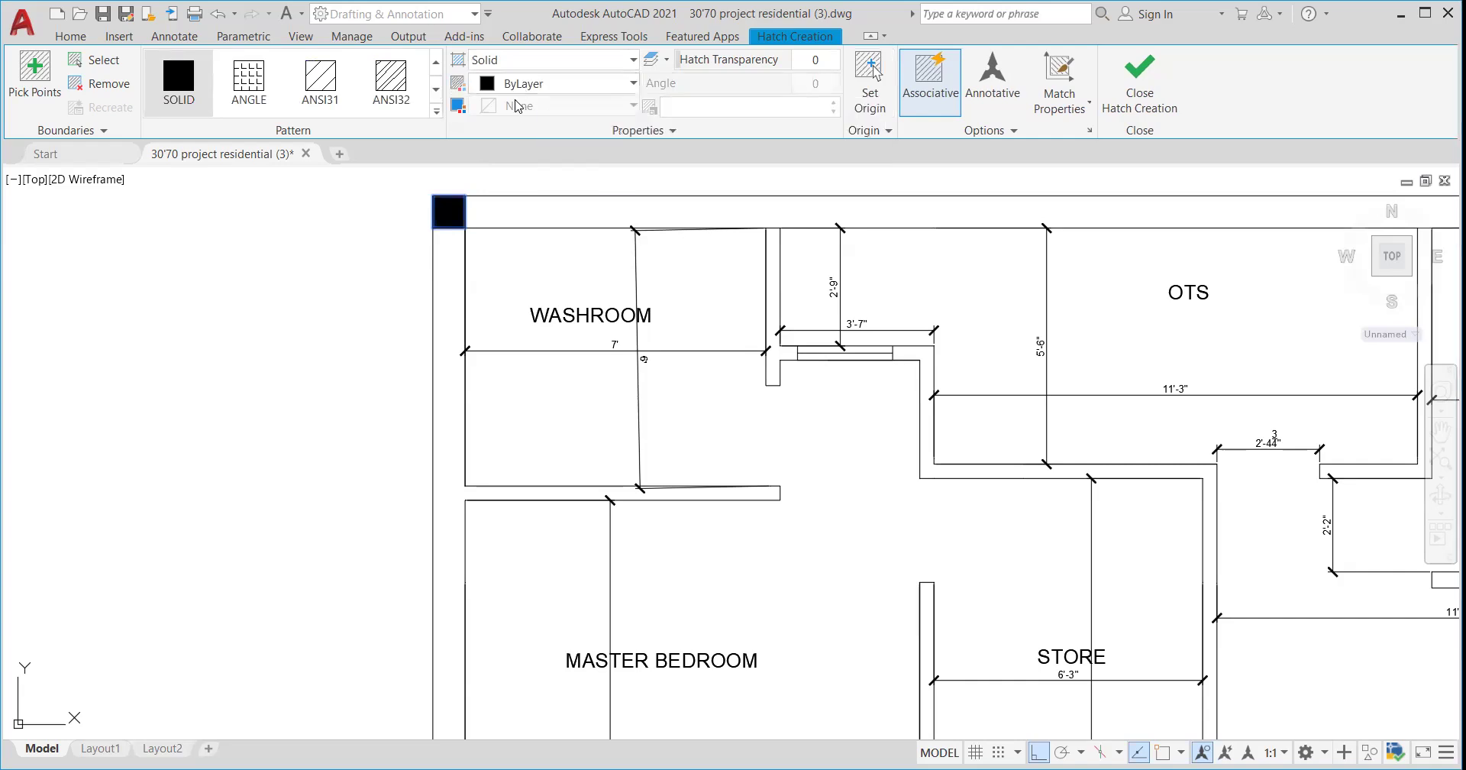
# - Start a new hatch near the MC1 column and review the available hatch patterns and hatch types
pyautogui.scroll(2, 477, 185)
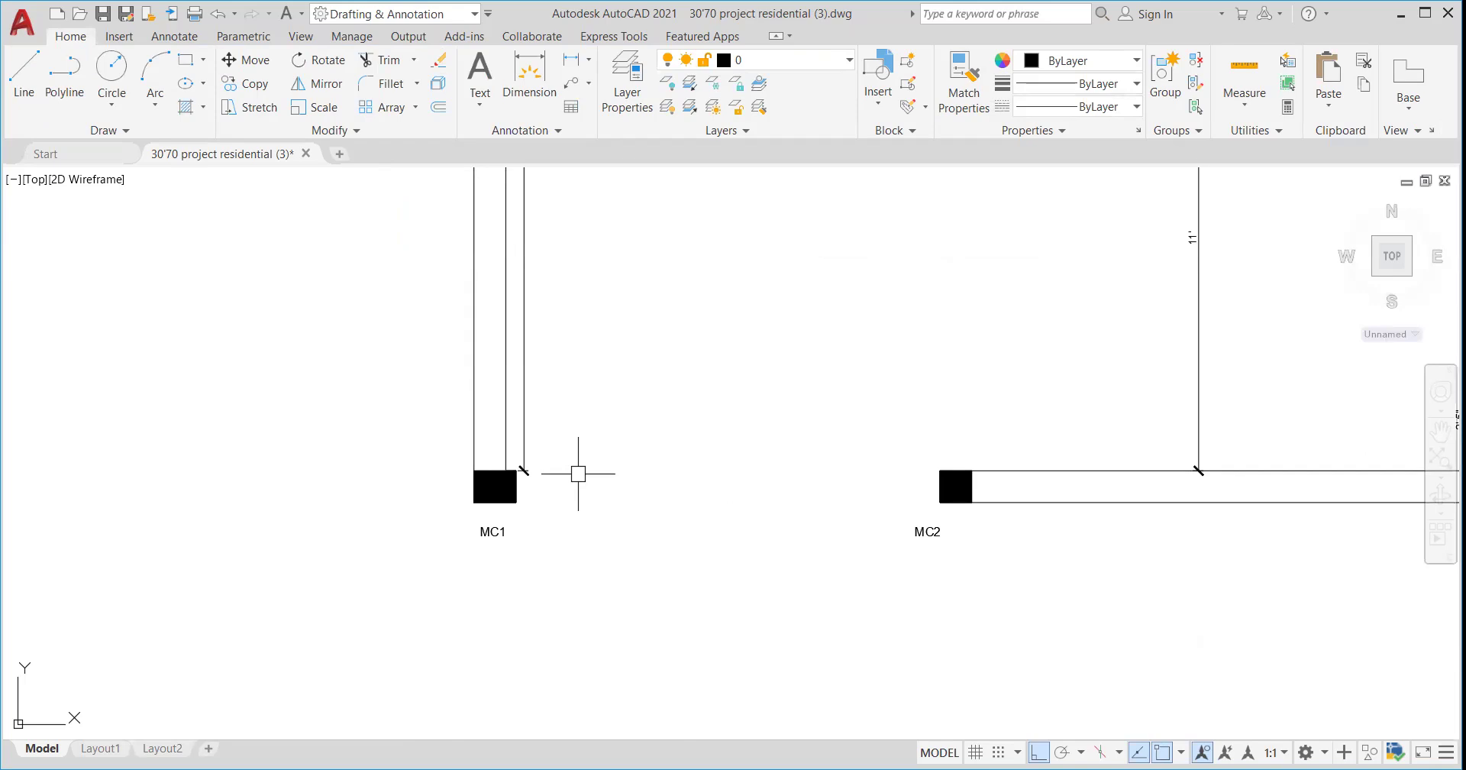
pyautogui.write('HAT')
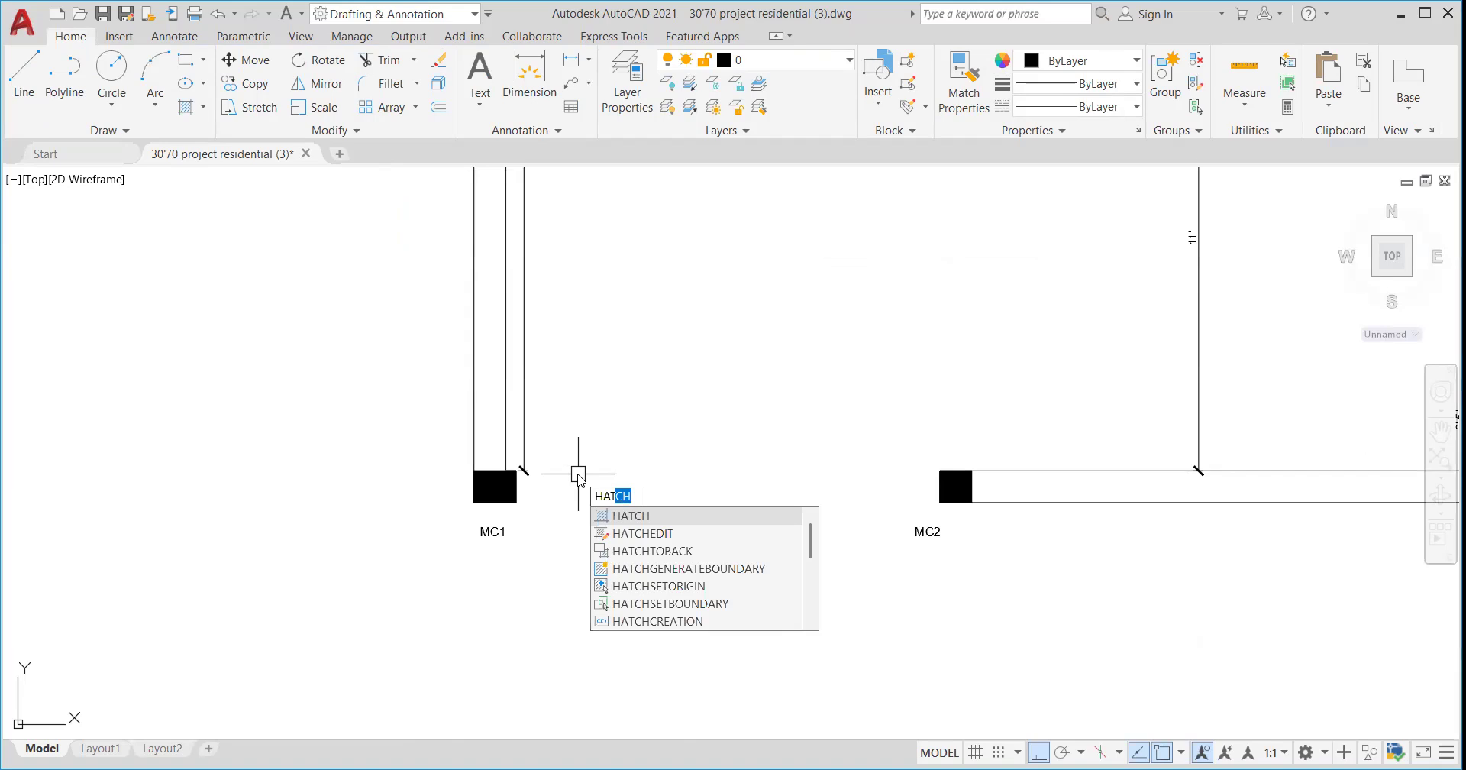
pyautogui.press('Return')
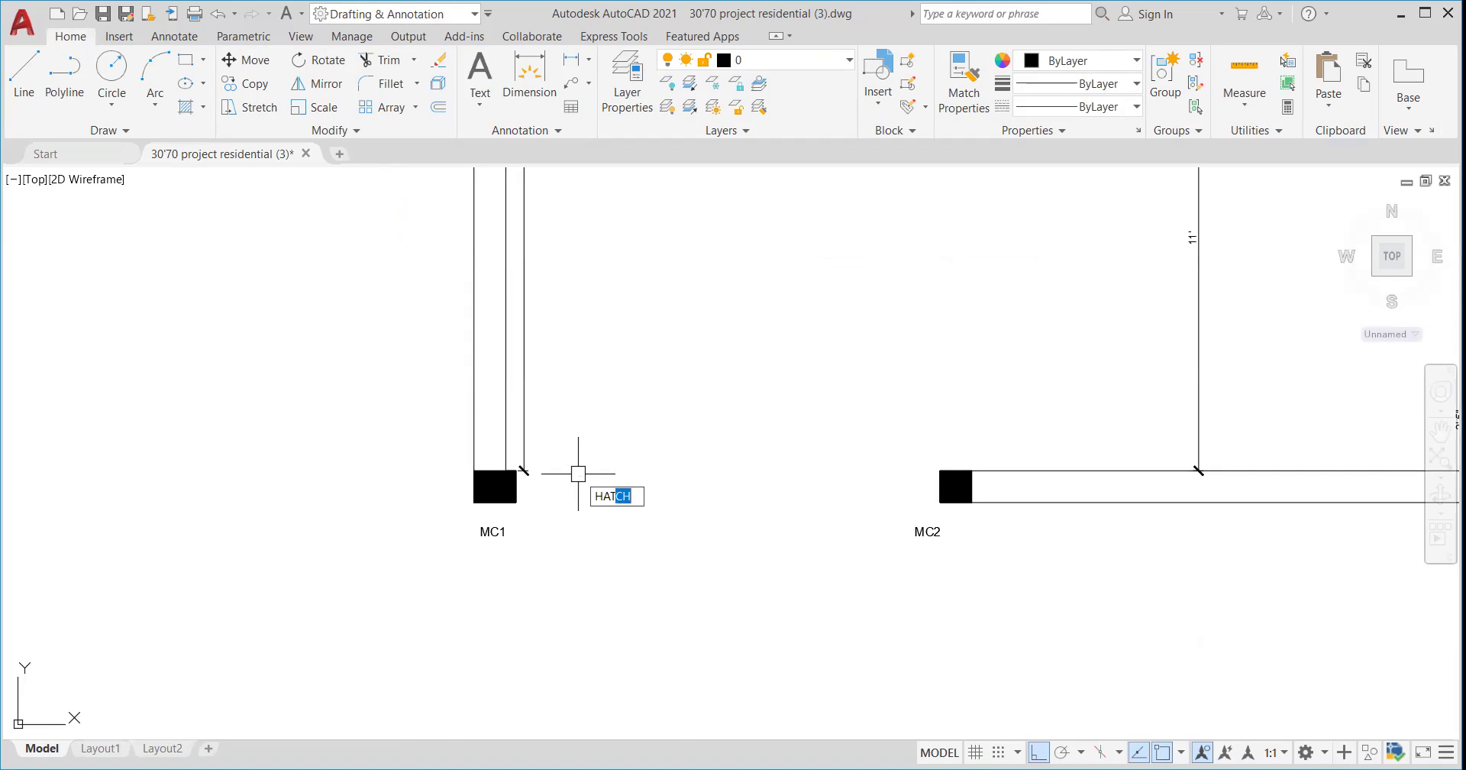
pyautogui.press('Return')
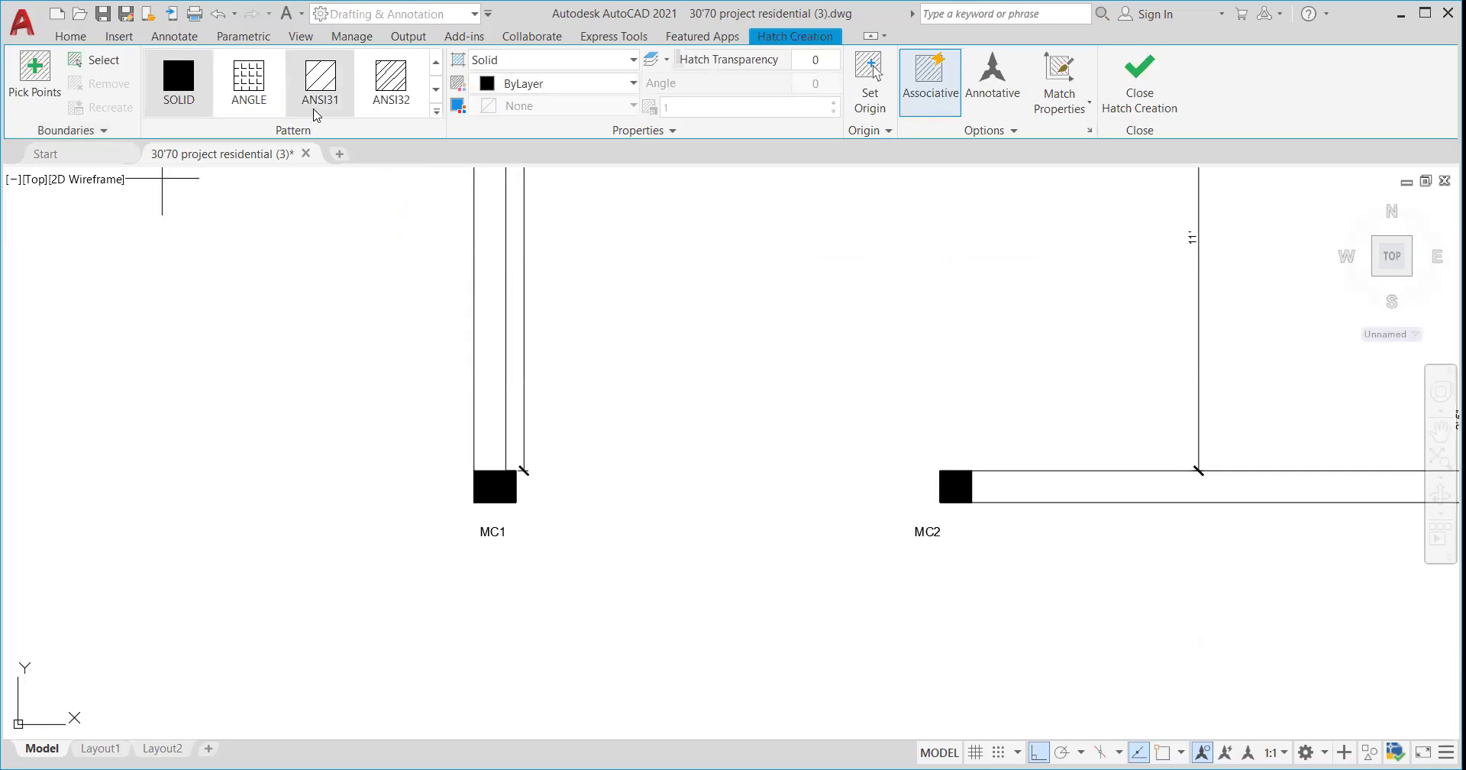
pyautogui.click(436, 88)
pyautogui.scroll(-10, 437, 90)
pyautogui.scroll(-10, 435, 93)
pyautogui.scroll(-2, 437, 92)
pyautogui.click(488, 60)
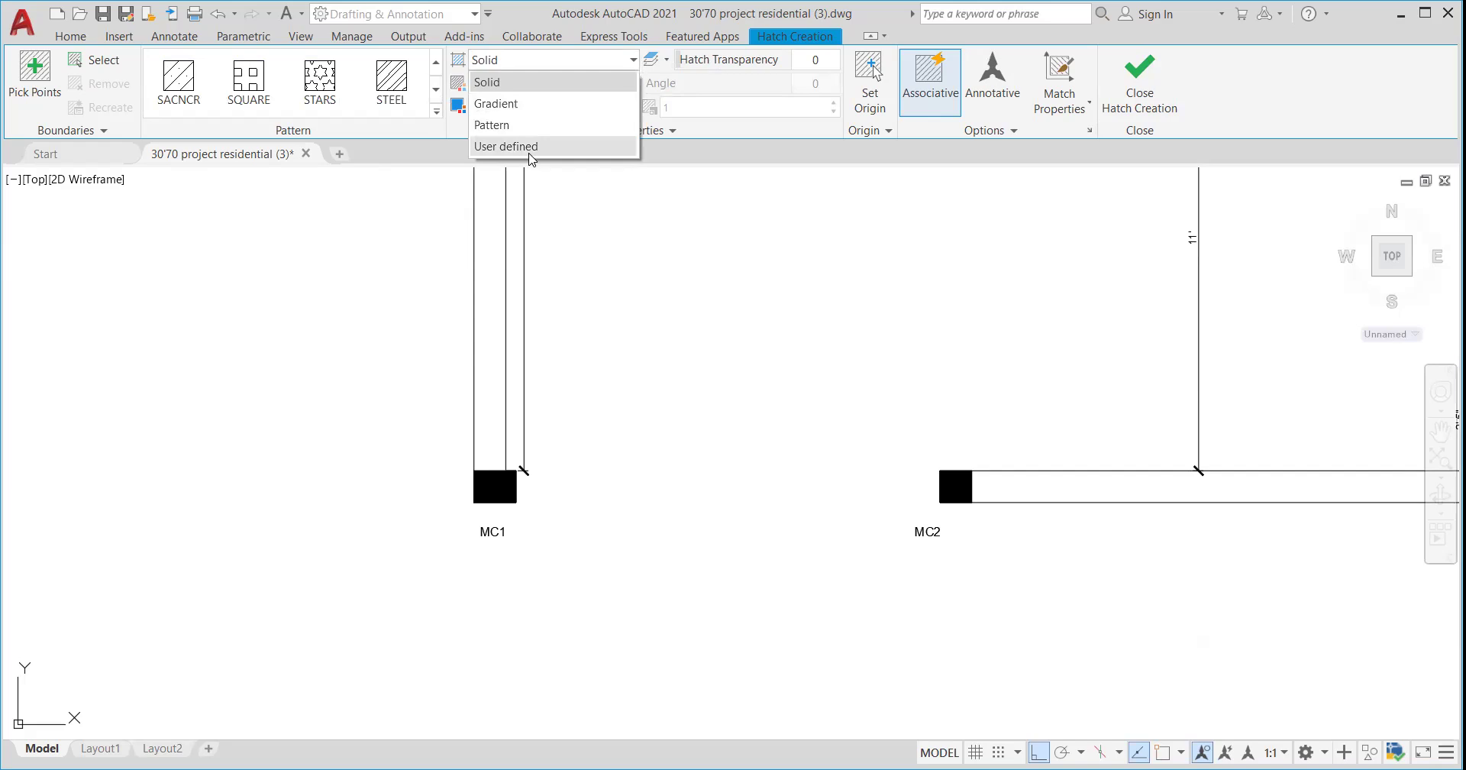
pyautogui.click(534, 61)
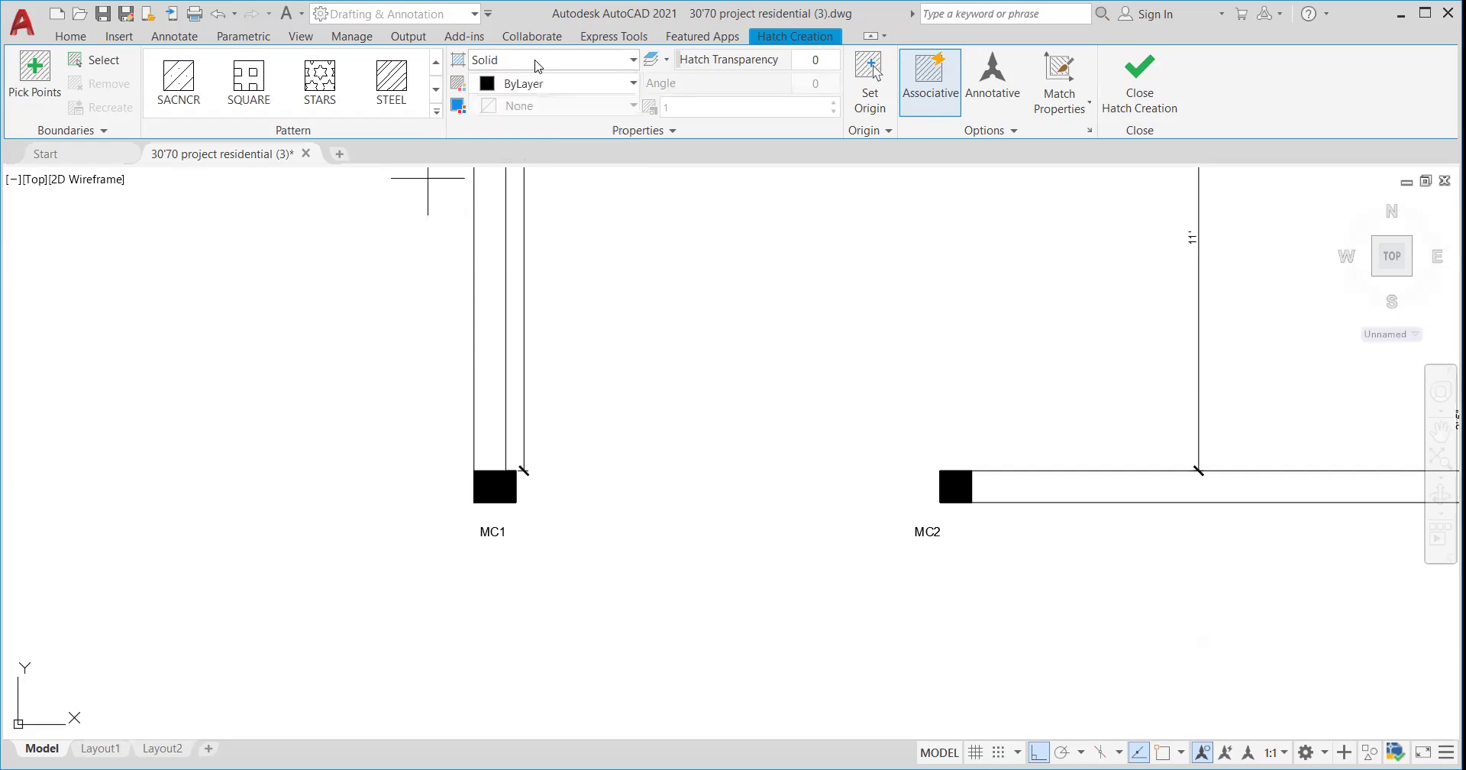
# - Examine the hatch type options and the patterns available for the Pattern type
pyautogui.scroll(-2, 351, 68)
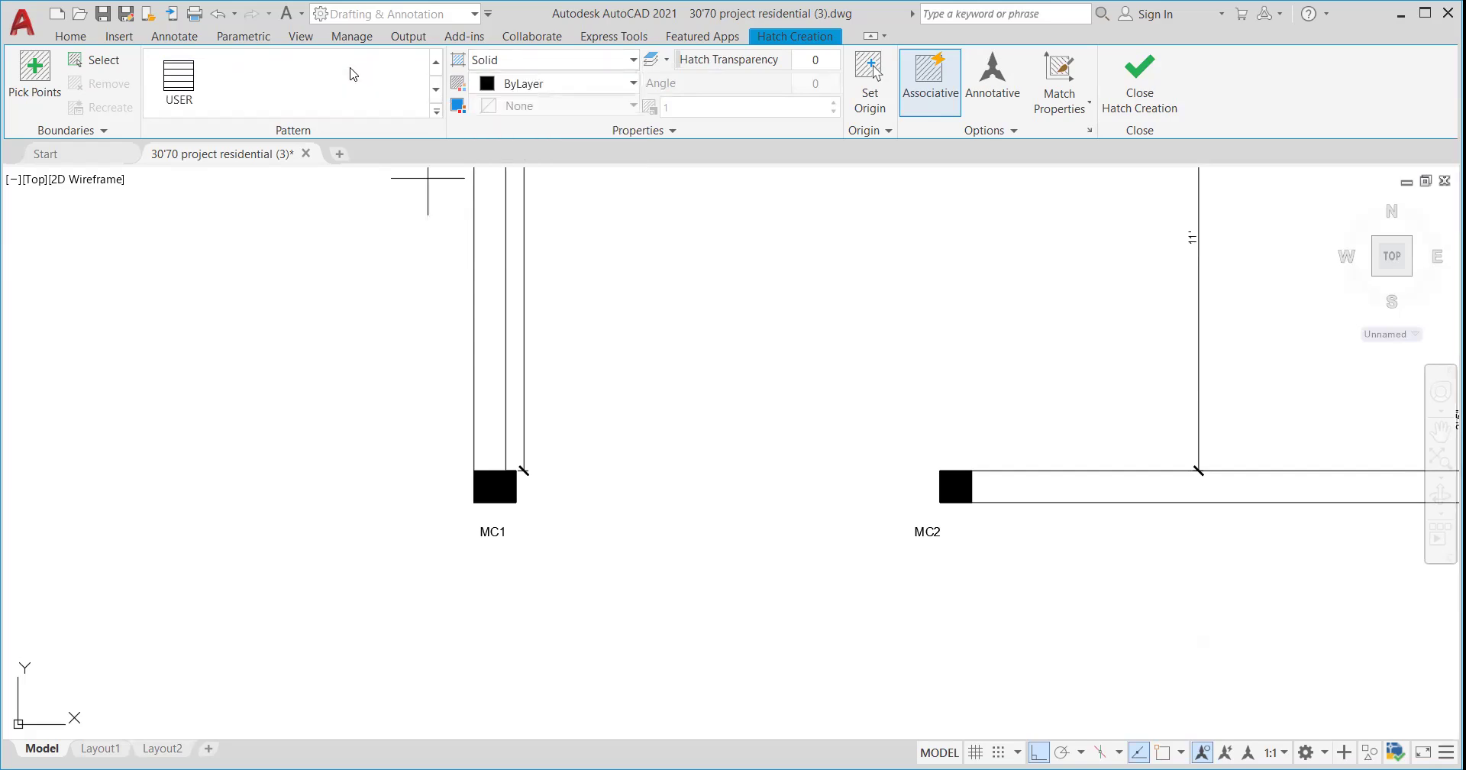
pyautogui.click(530, 61)
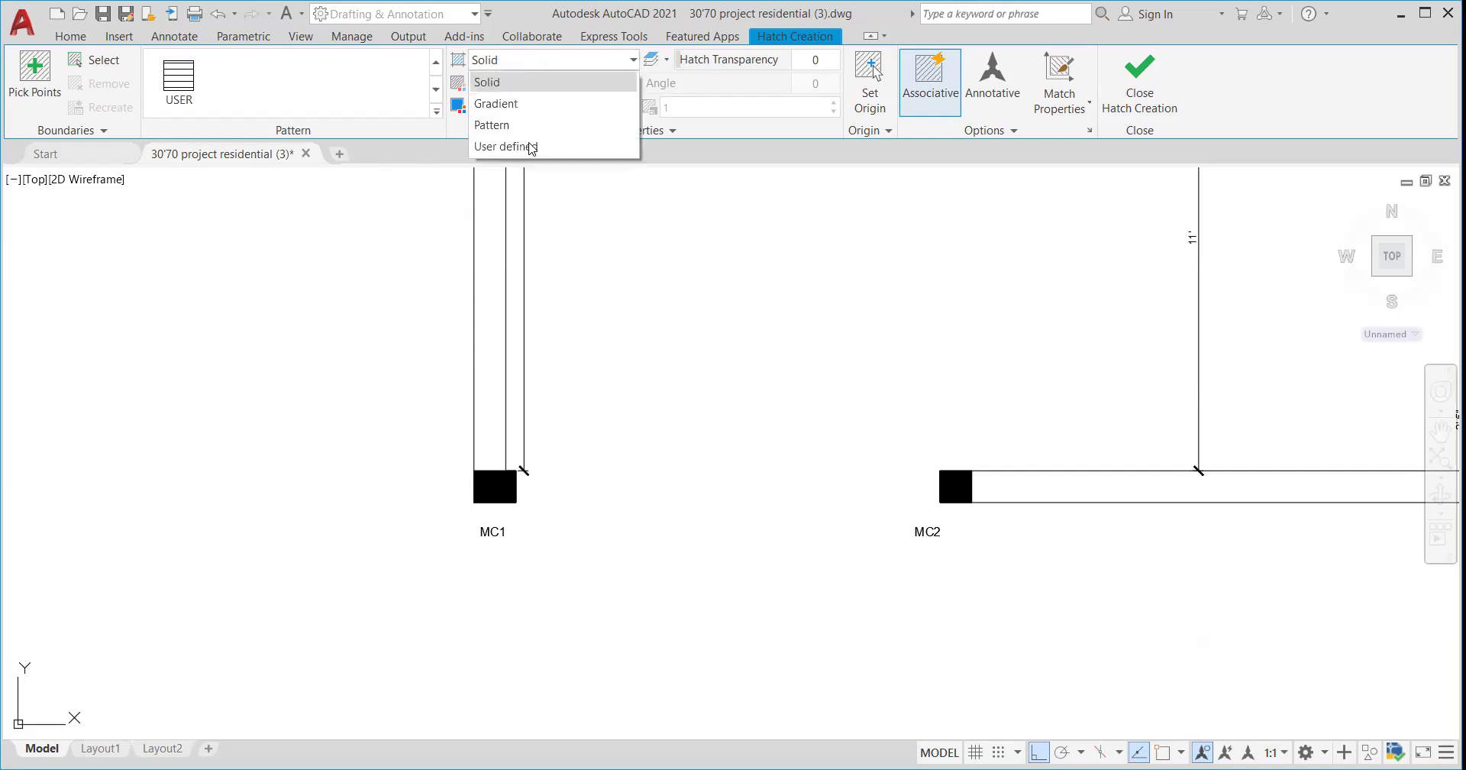
pyautogui.scroll(-10, 358, 72)
pyautogui.scroll(-10, 358, 76)
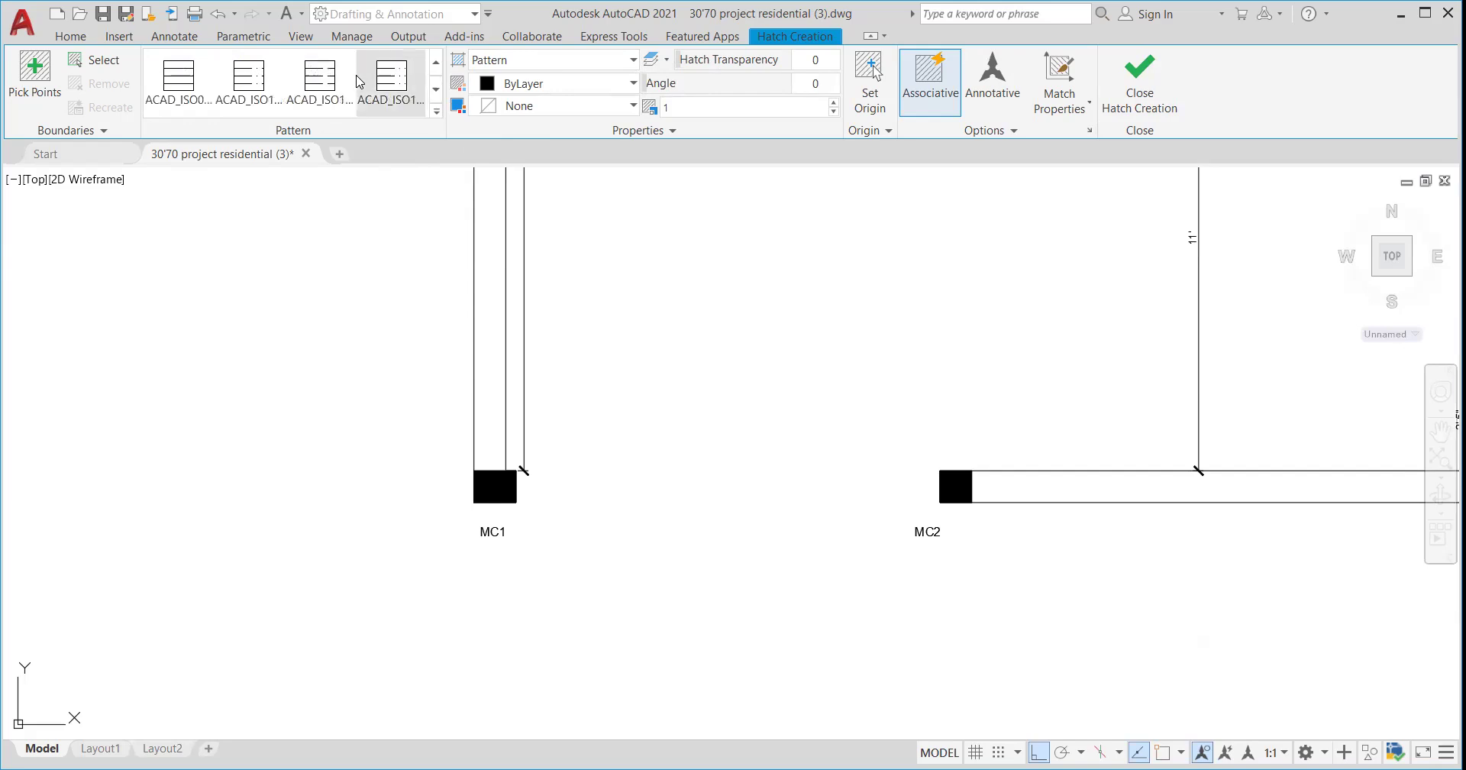
pyautogui.click(436, 90)
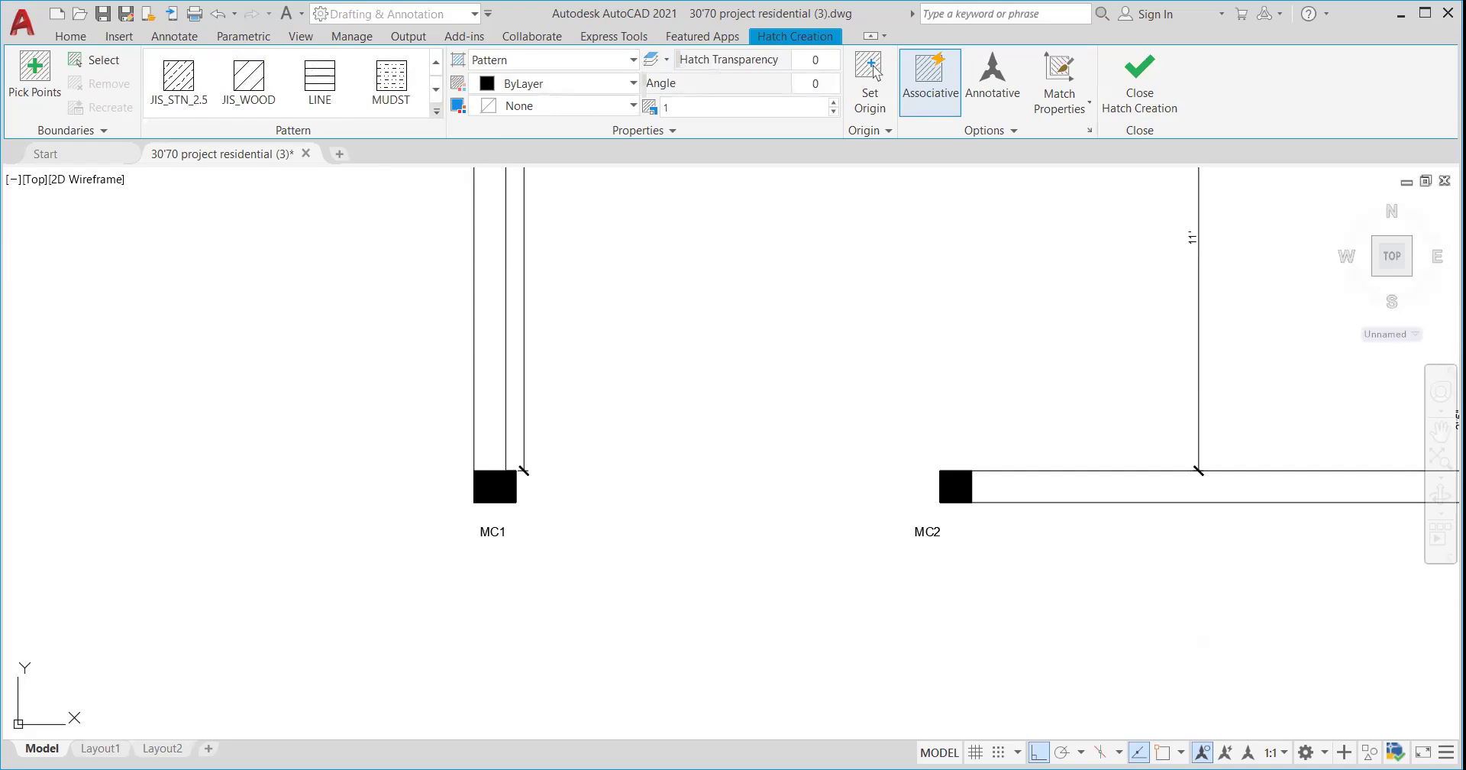
# - Review the object colour and lineweight choices in the object properties
pyautogui.click(71, 39)
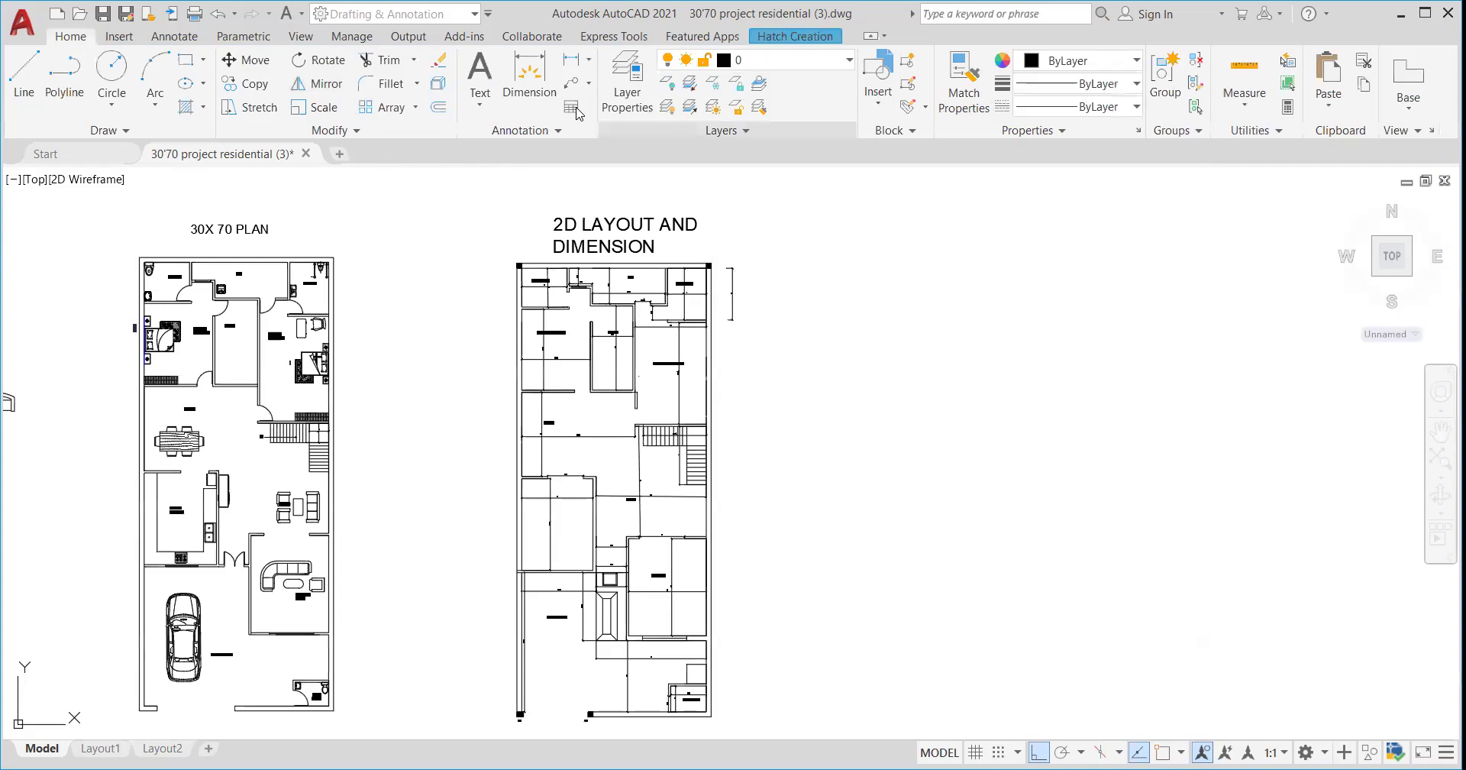
pyautogui.click(1109, 61)
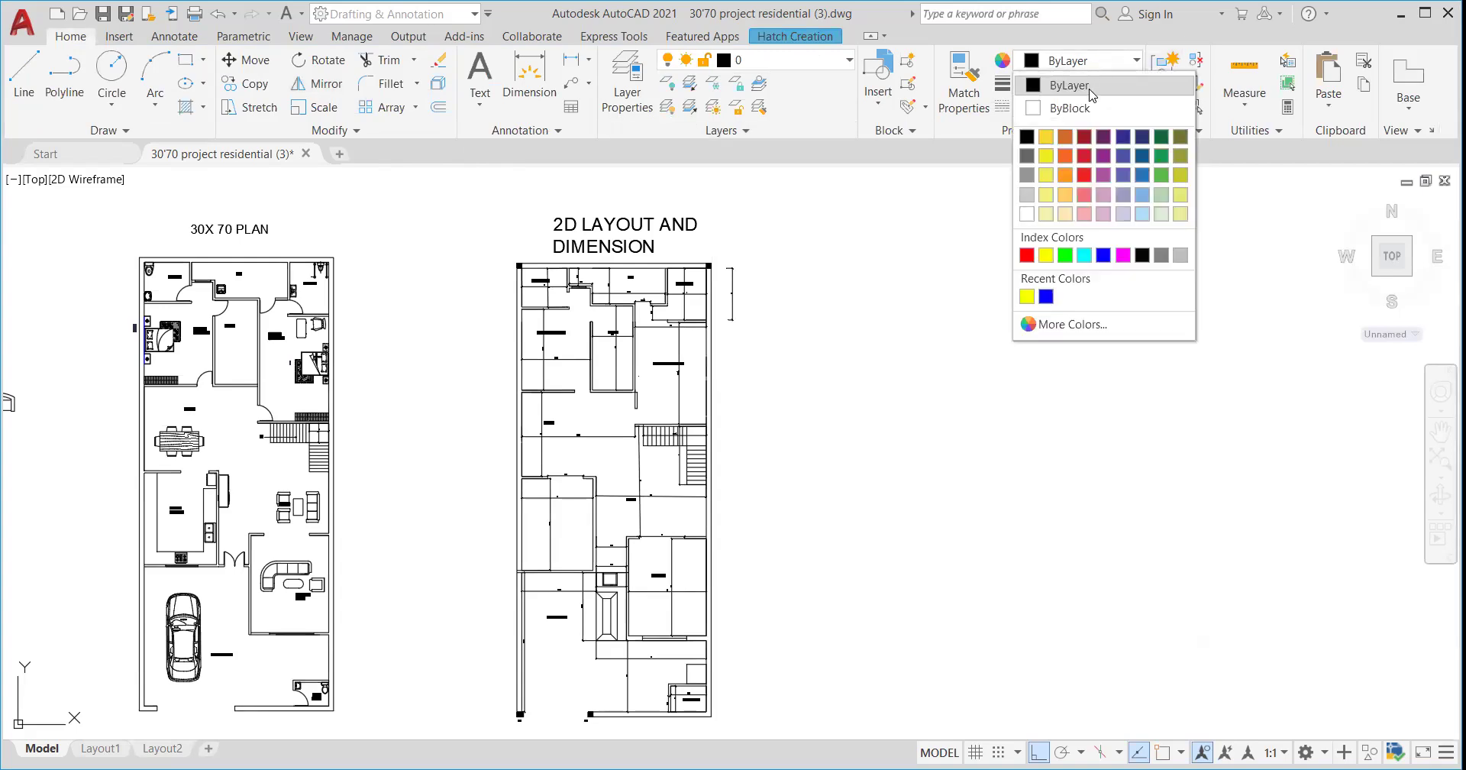
pyautogui.click(855, 345)
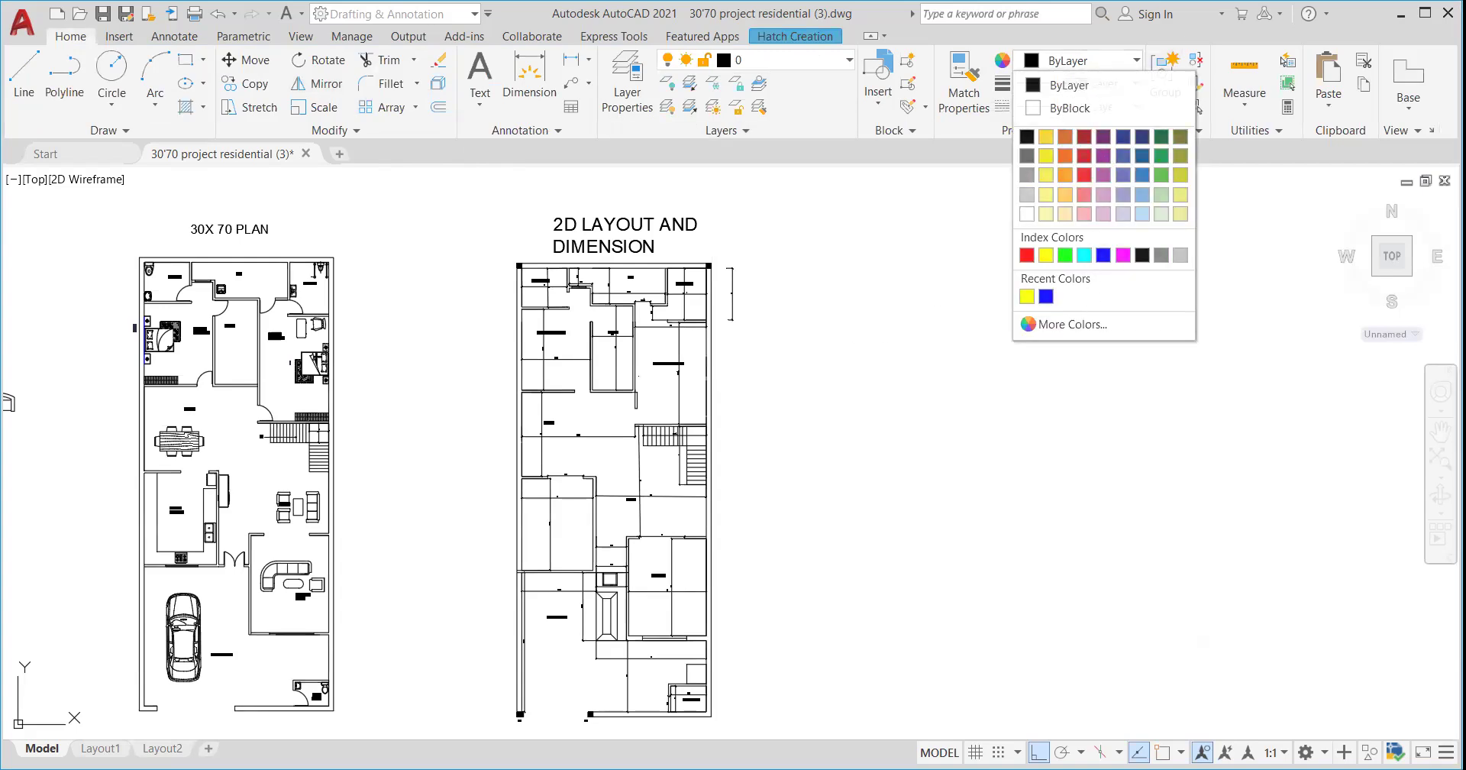
pyautogui.click(1122, 83)
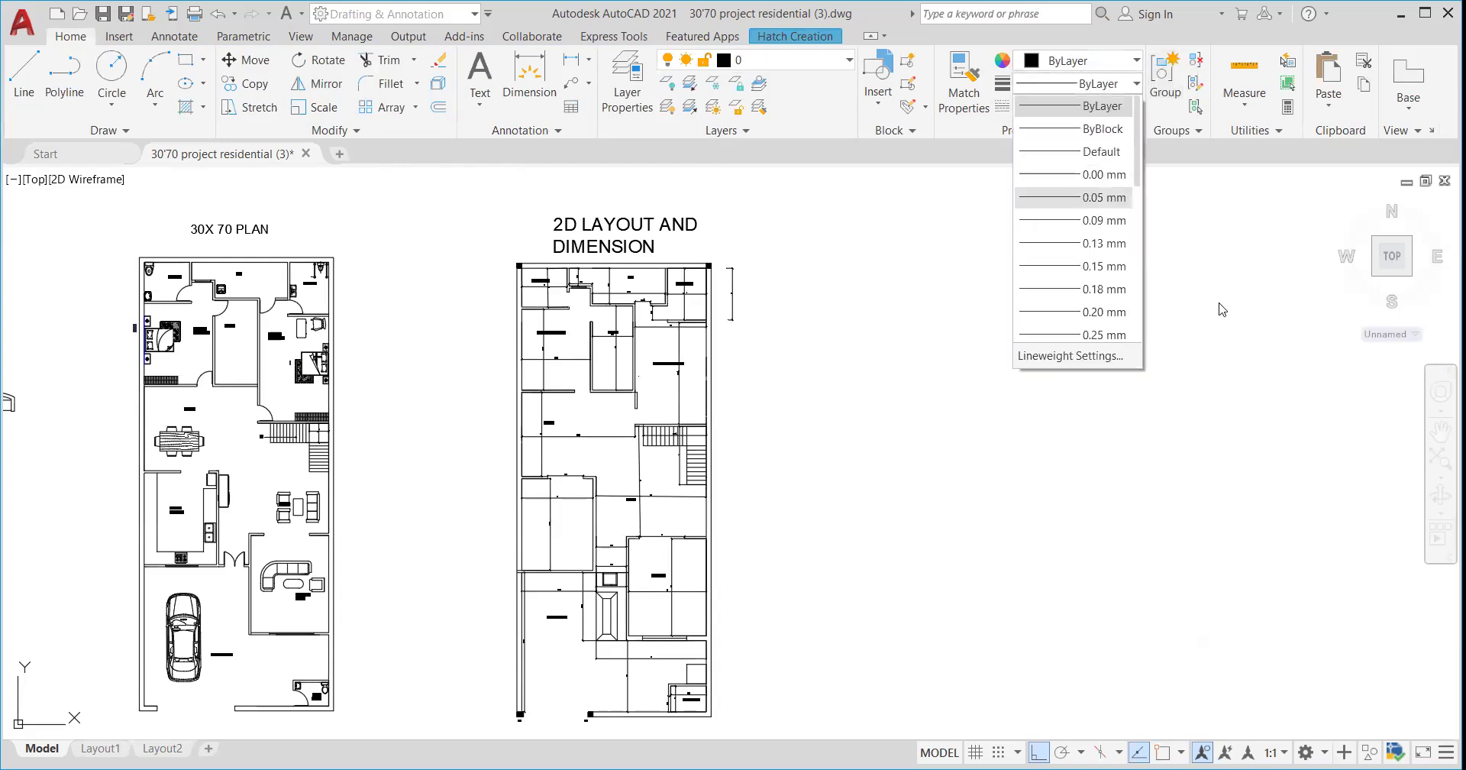
pyautogui.click(1222, 309)
pyautogui.click(1111, 64)
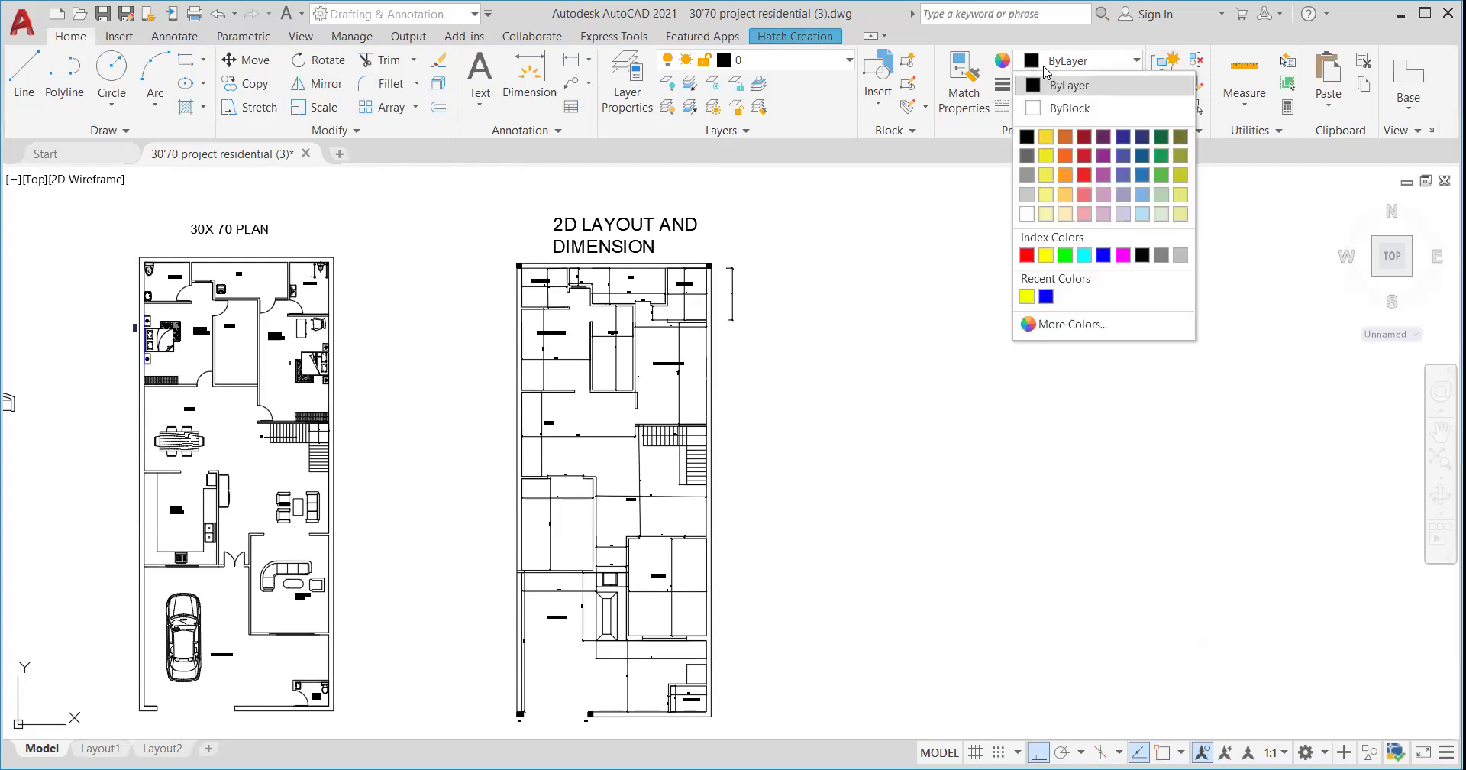
pyautogui.click(1110, 67)
pyautogui.click(1138, 64)
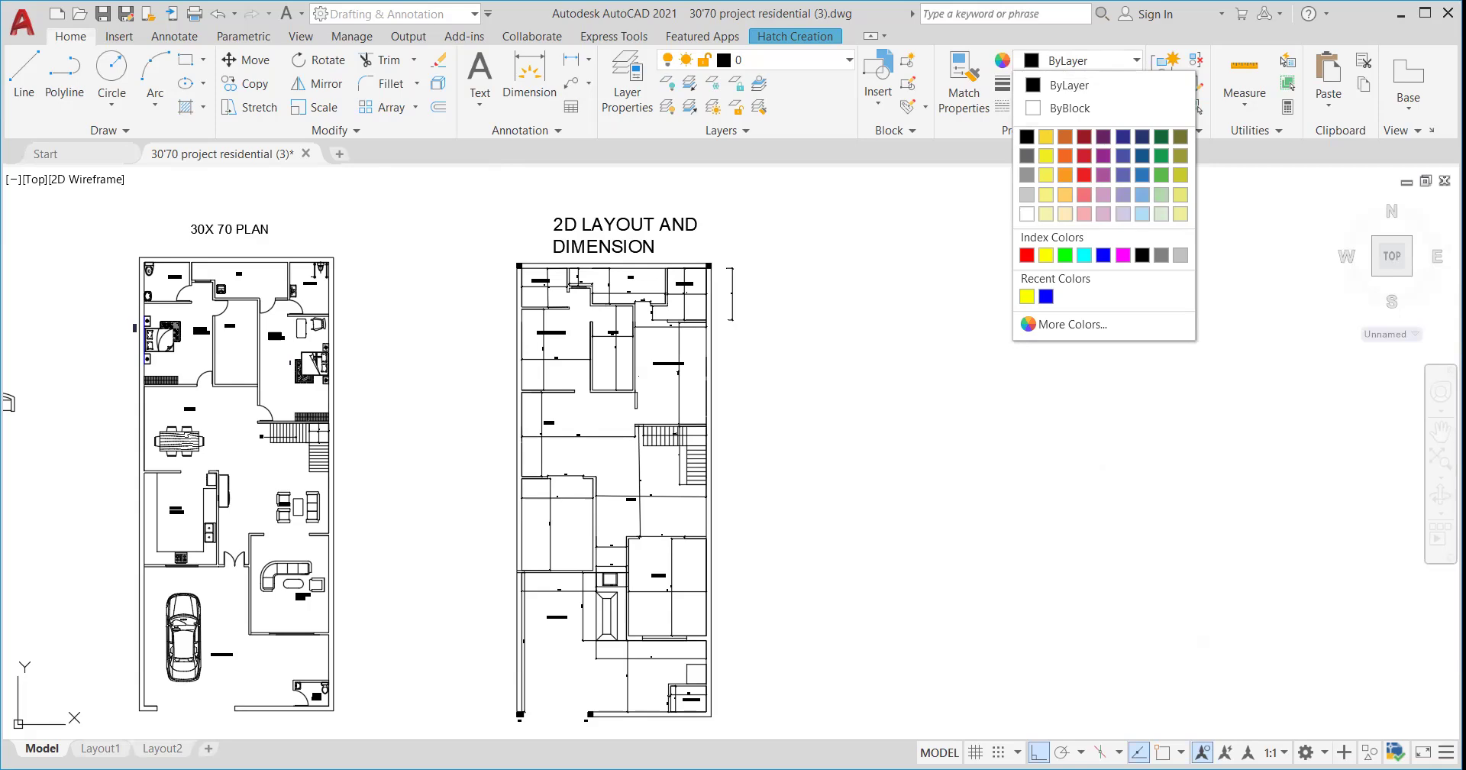
# - Preview the pattern hatch inside the rear wall of the 2D layout and leave the hatch command
pyautogui.scroll(5, 516, 260)
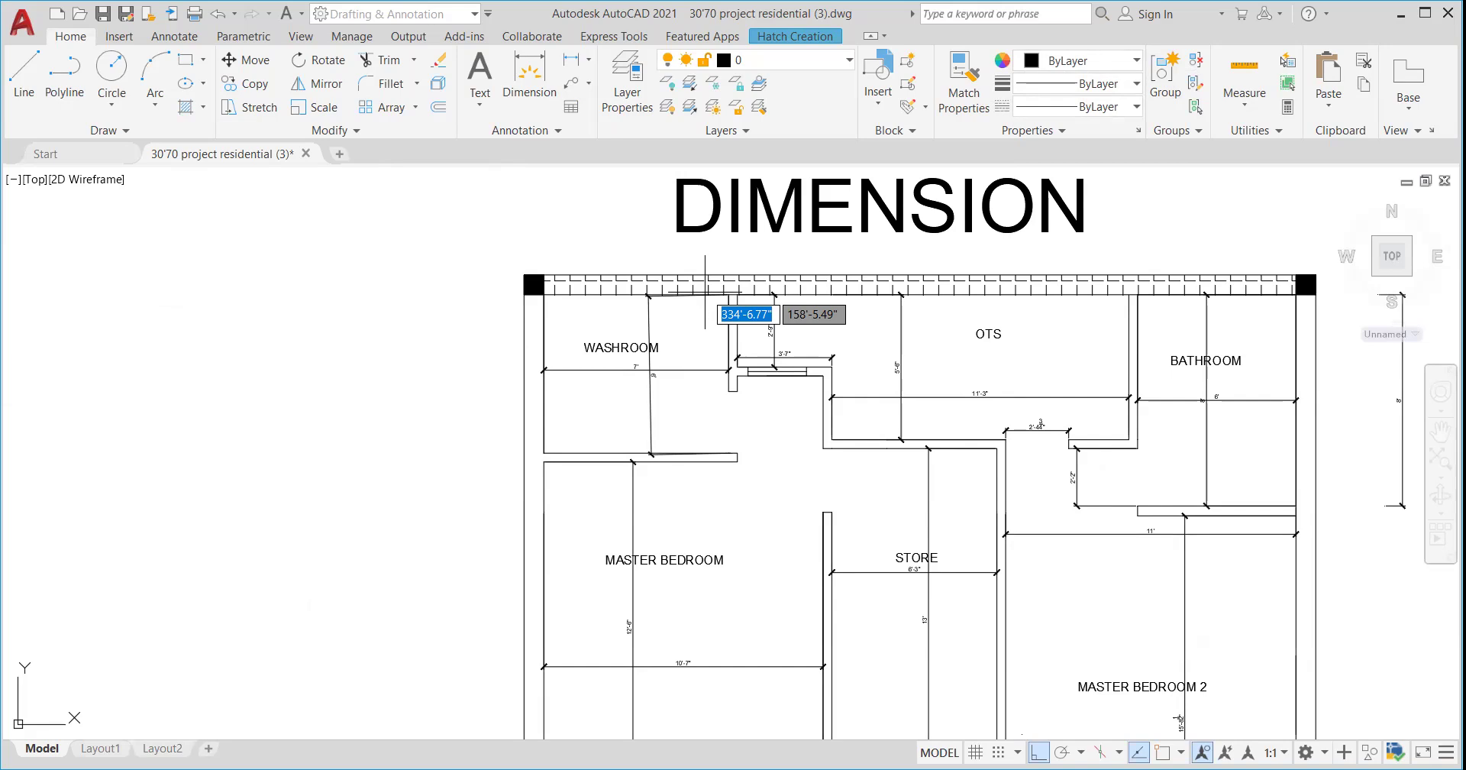
pyautogui.scroll(-4, 705, 292)
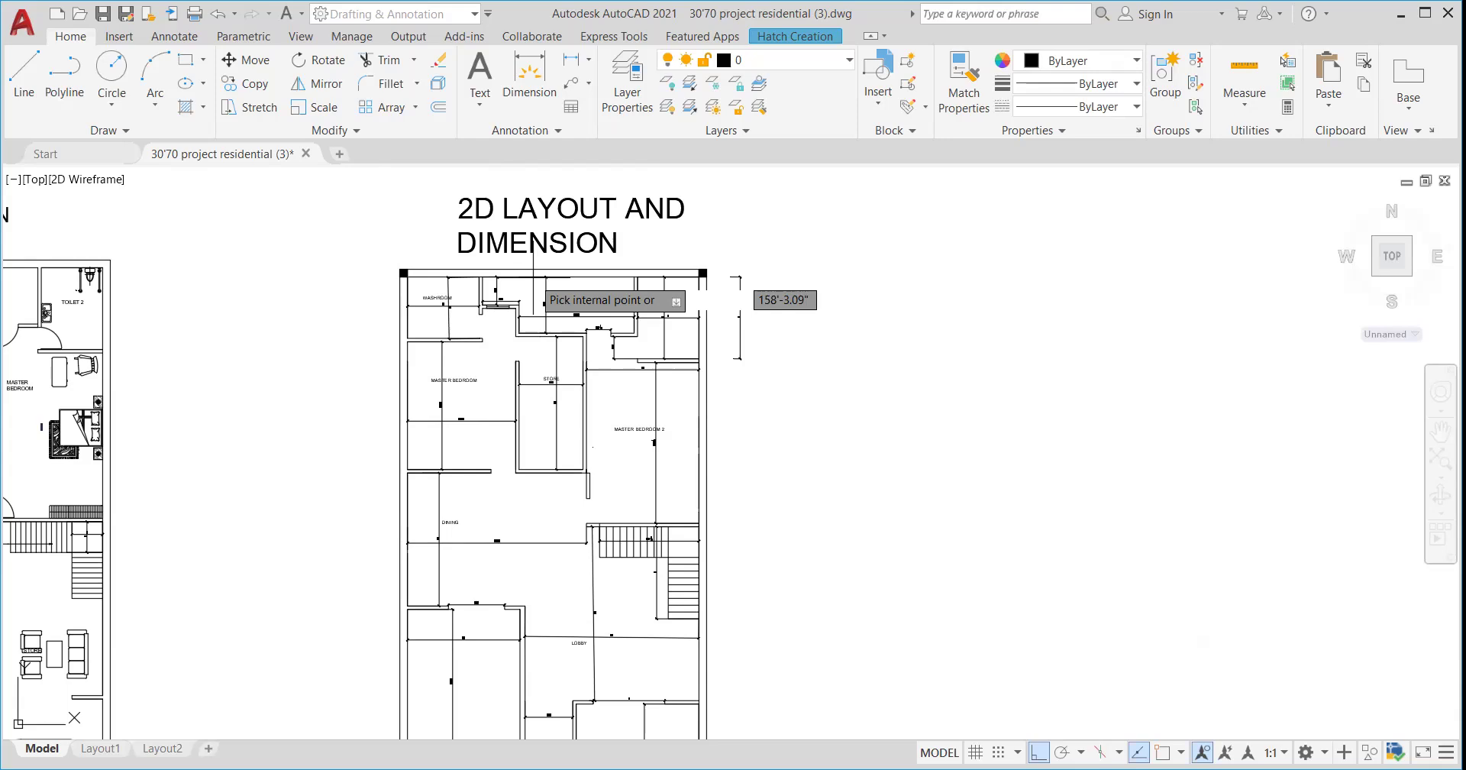
pyautogui.press('Escape')
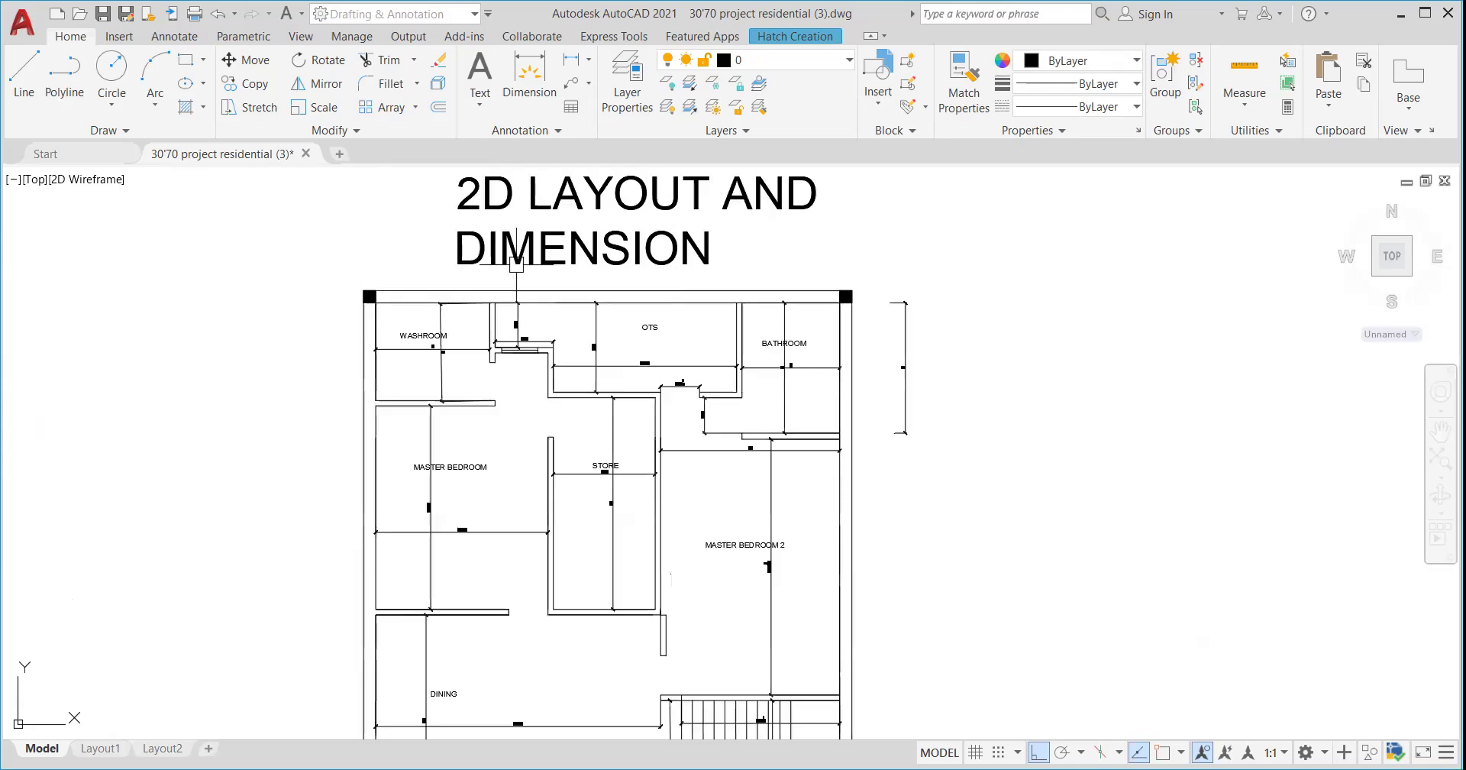
# - Draw a column rectangle filling the outer wall corner beside the front bathroom of the 2D layout
pyautogui.scroll(-4, 558, 373)
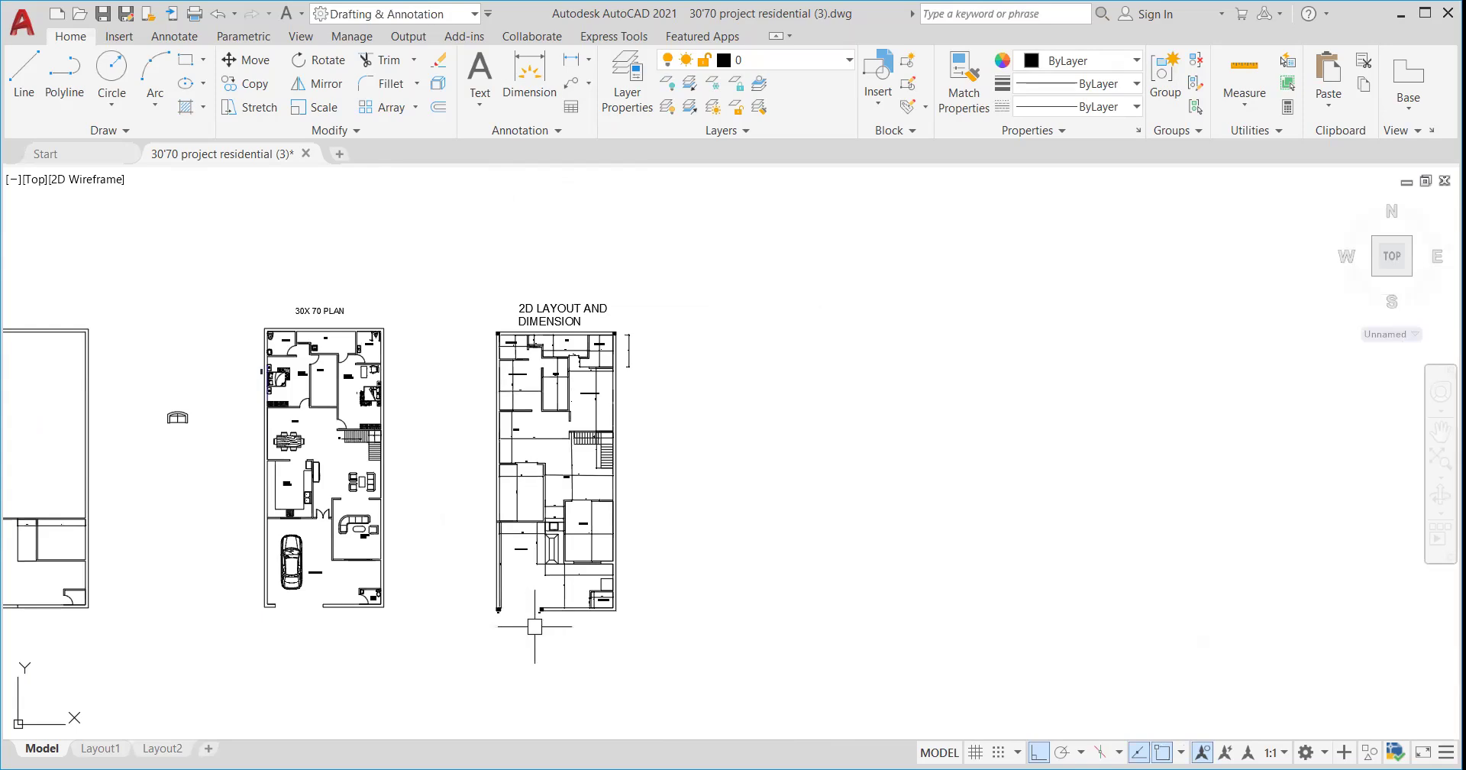
pyautogui.scroll(4, 534, 625)
pyautogui.scroll(-2, 556, 501)
pyautogui.scroll(1, 753, 513)
pyautogui.scroll(2, 751, 513)
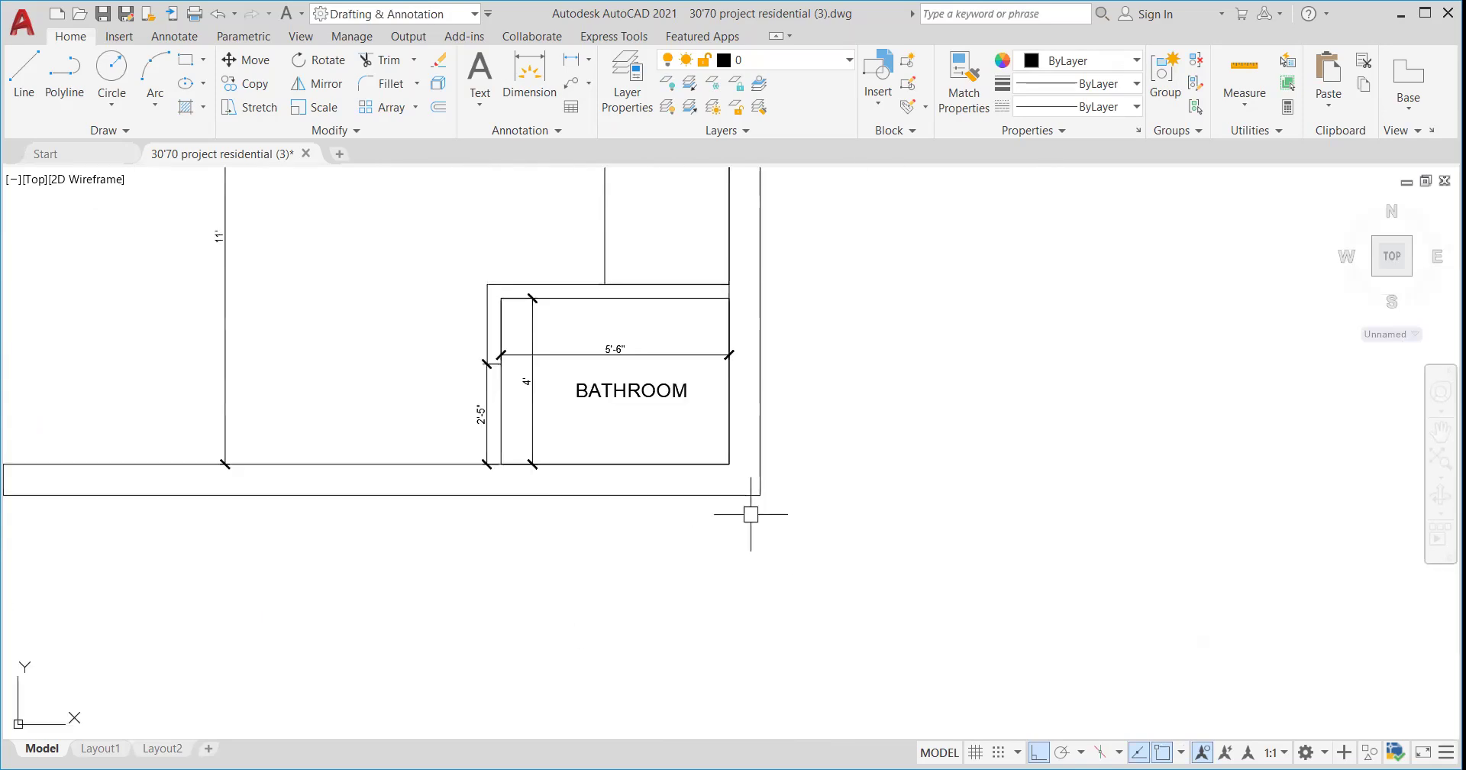
pyautogui.write('R')
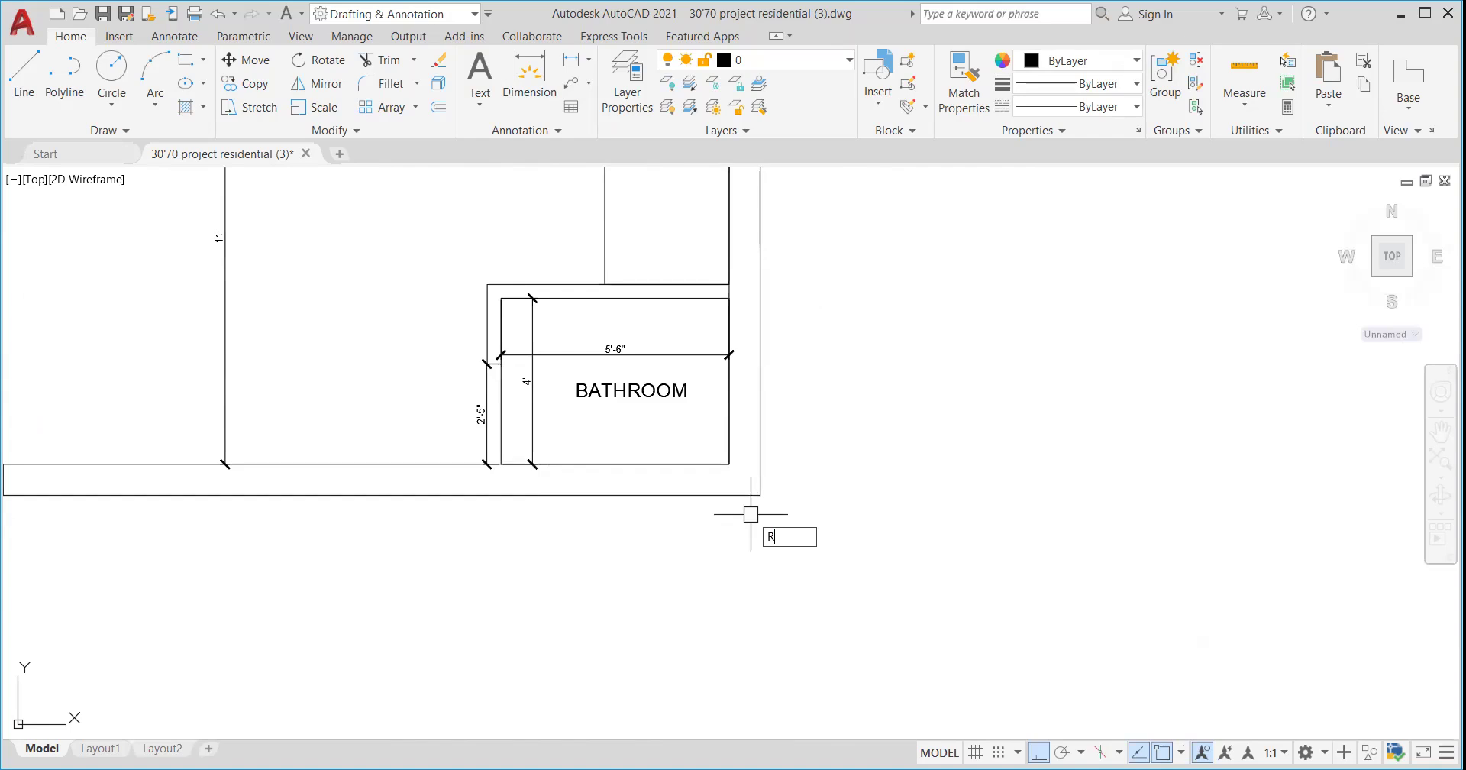
pyautogui.press('Escape')
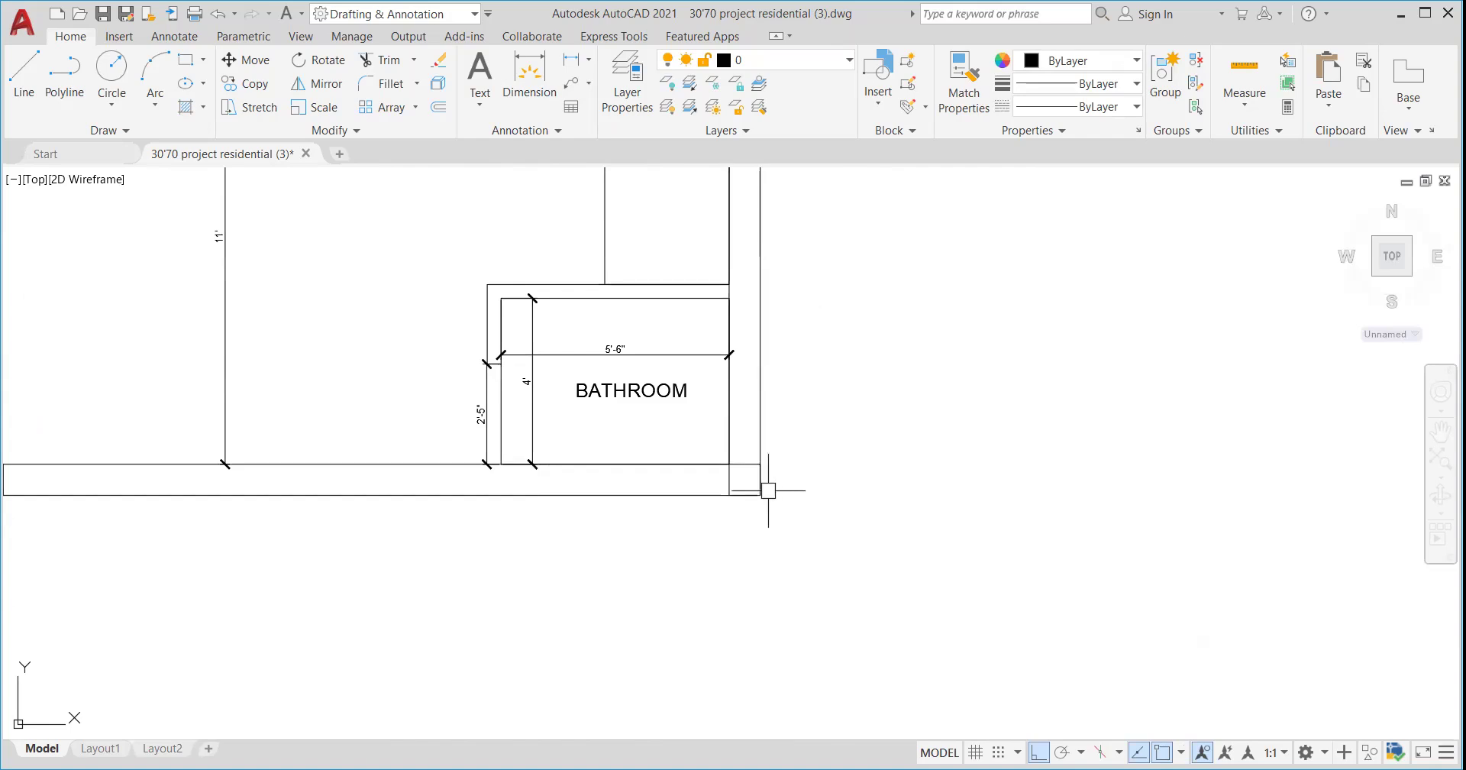
pyautogui.scroll(3, 763, 491)
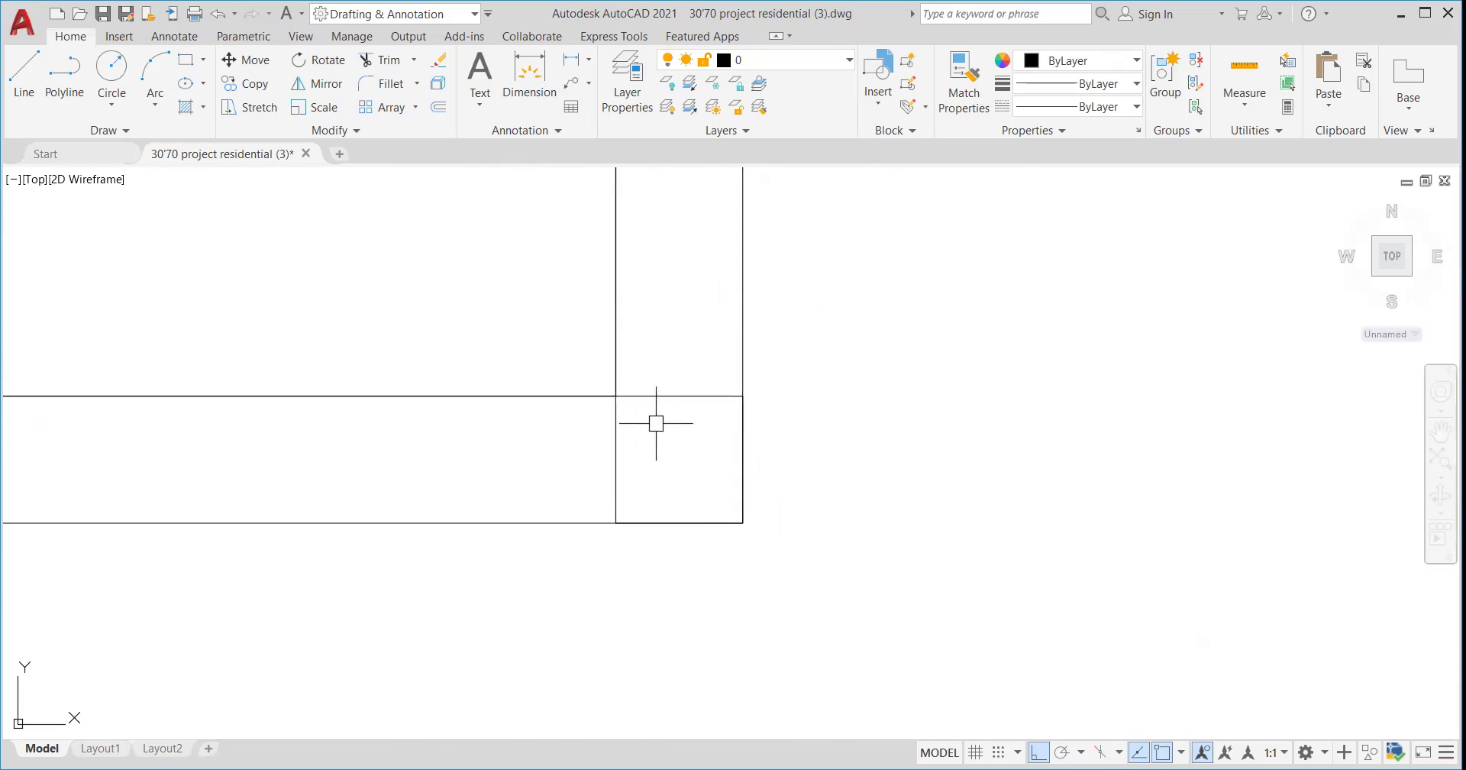
# - Examine the front corner column and the outer side wall along the drawing room for column positions
pyautogui.scroll(-10, 632, 389)
pyautogui.scroll(7, 626, 368)
pyautogui.scroll(-4, 625, 368)
pyautogui.scroll(4, 687, 359)
pyautogui.scroll(-4, 890, 348)
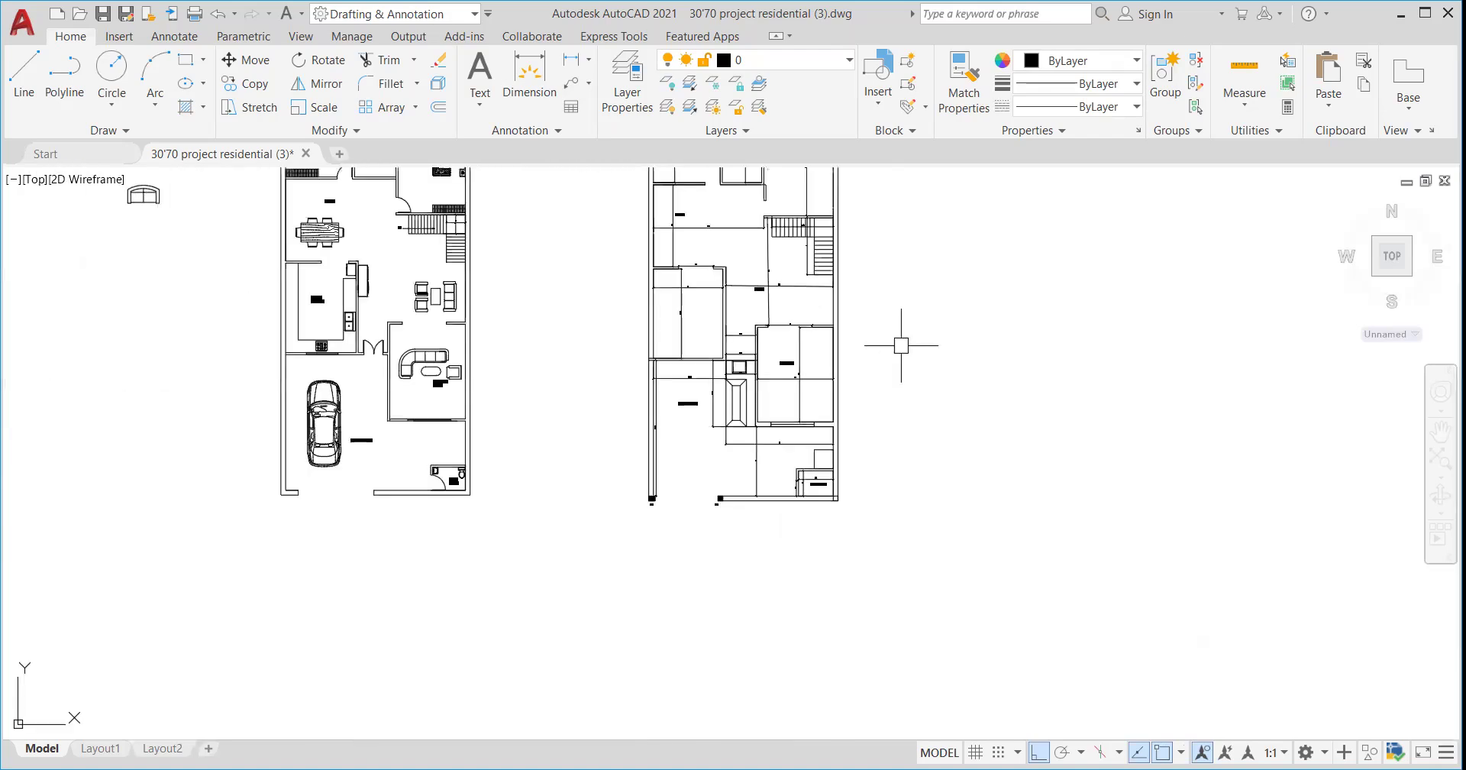
pyautogui.scroll(4, 870, 355)
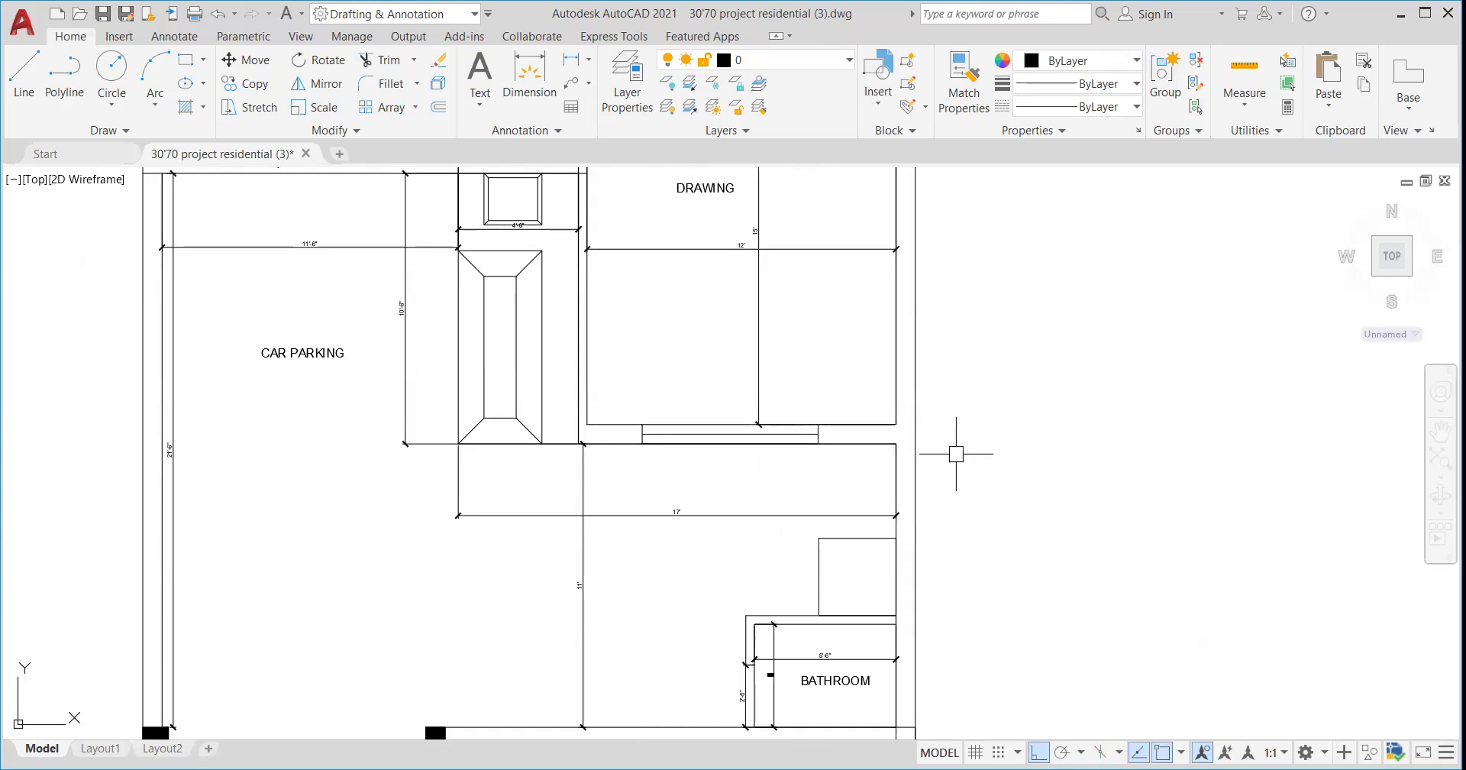
pyautogui.scroll(-5, 884, 386)
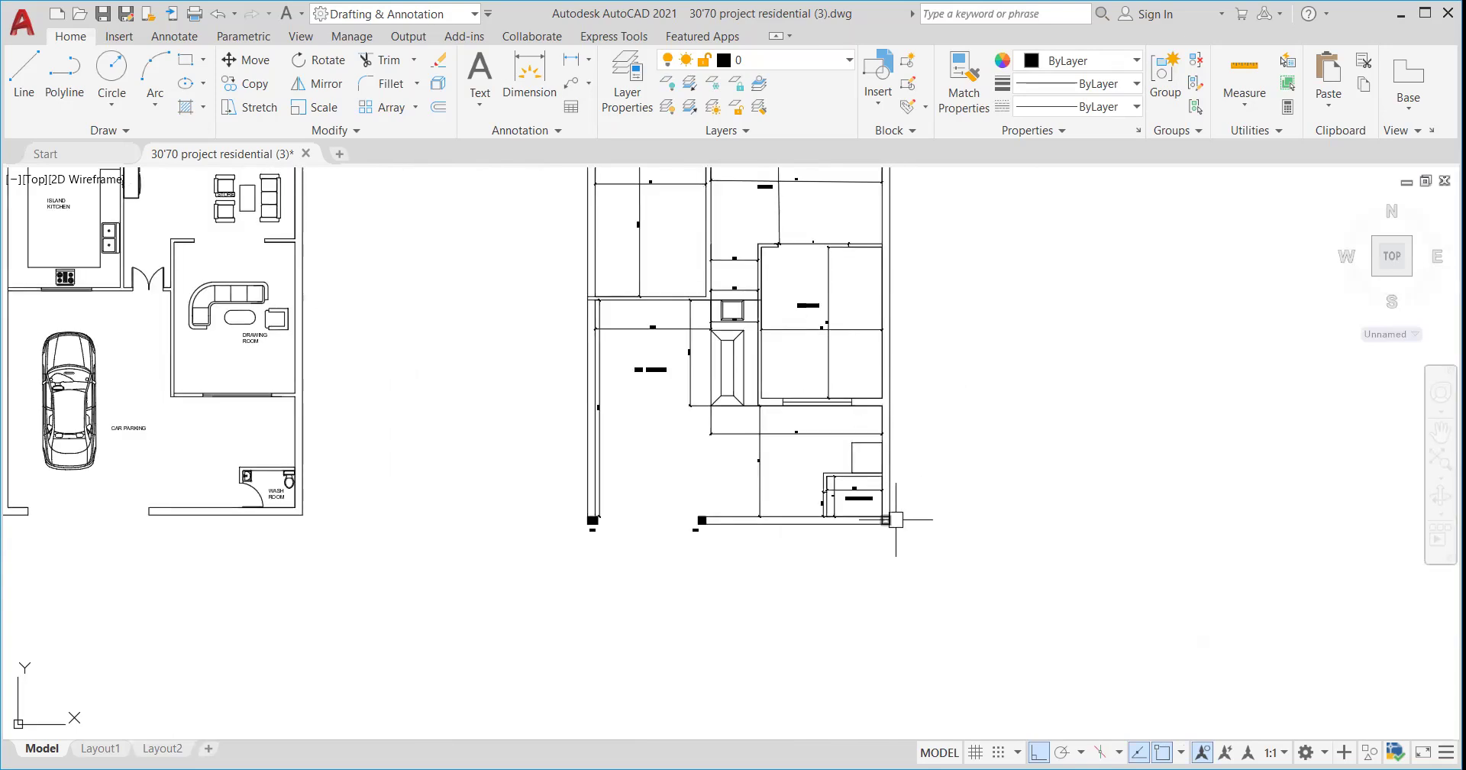
pyautogui.scroll(6, 895, 519)
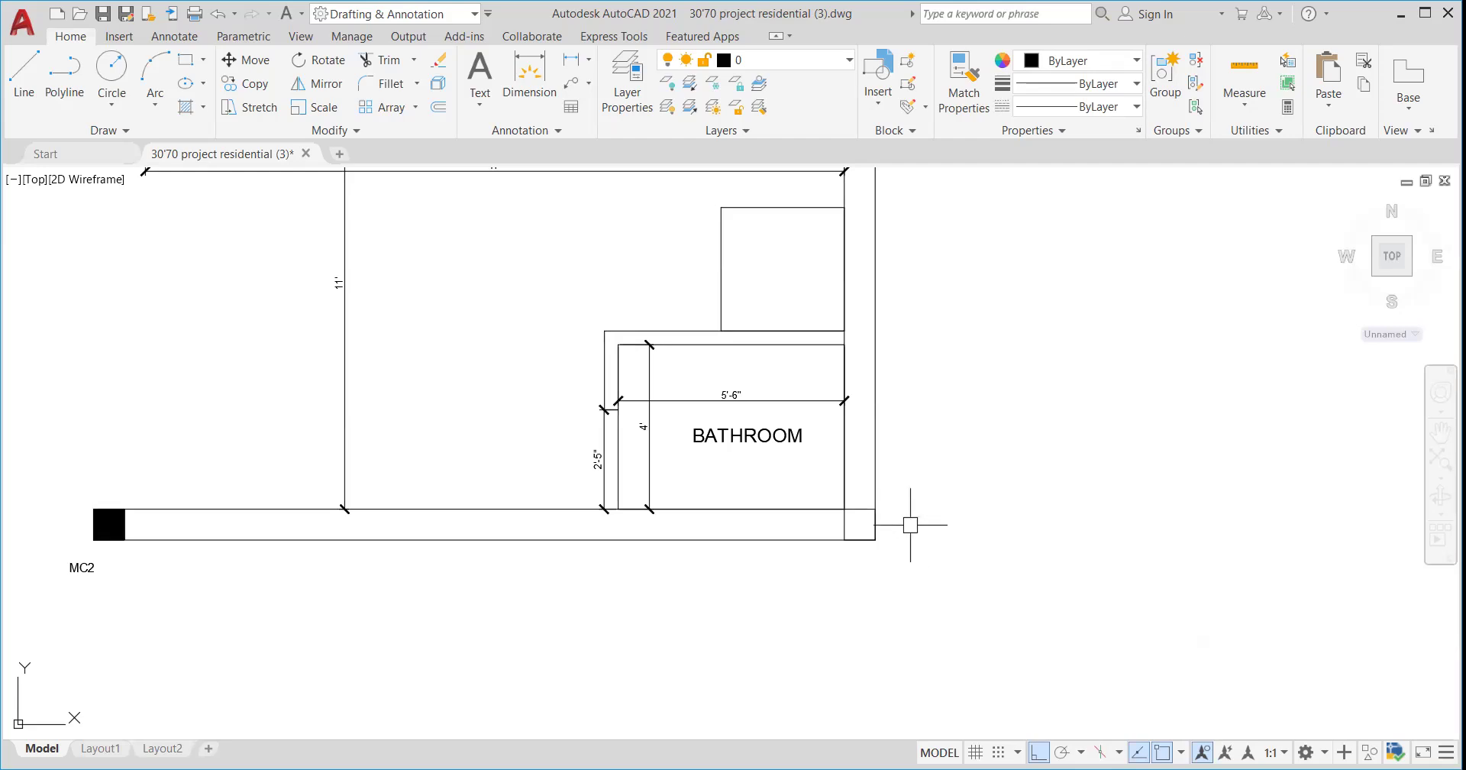
pyautogui.scroll(2, 862, 535)
pyautogui.scroll(1, 861, 534)
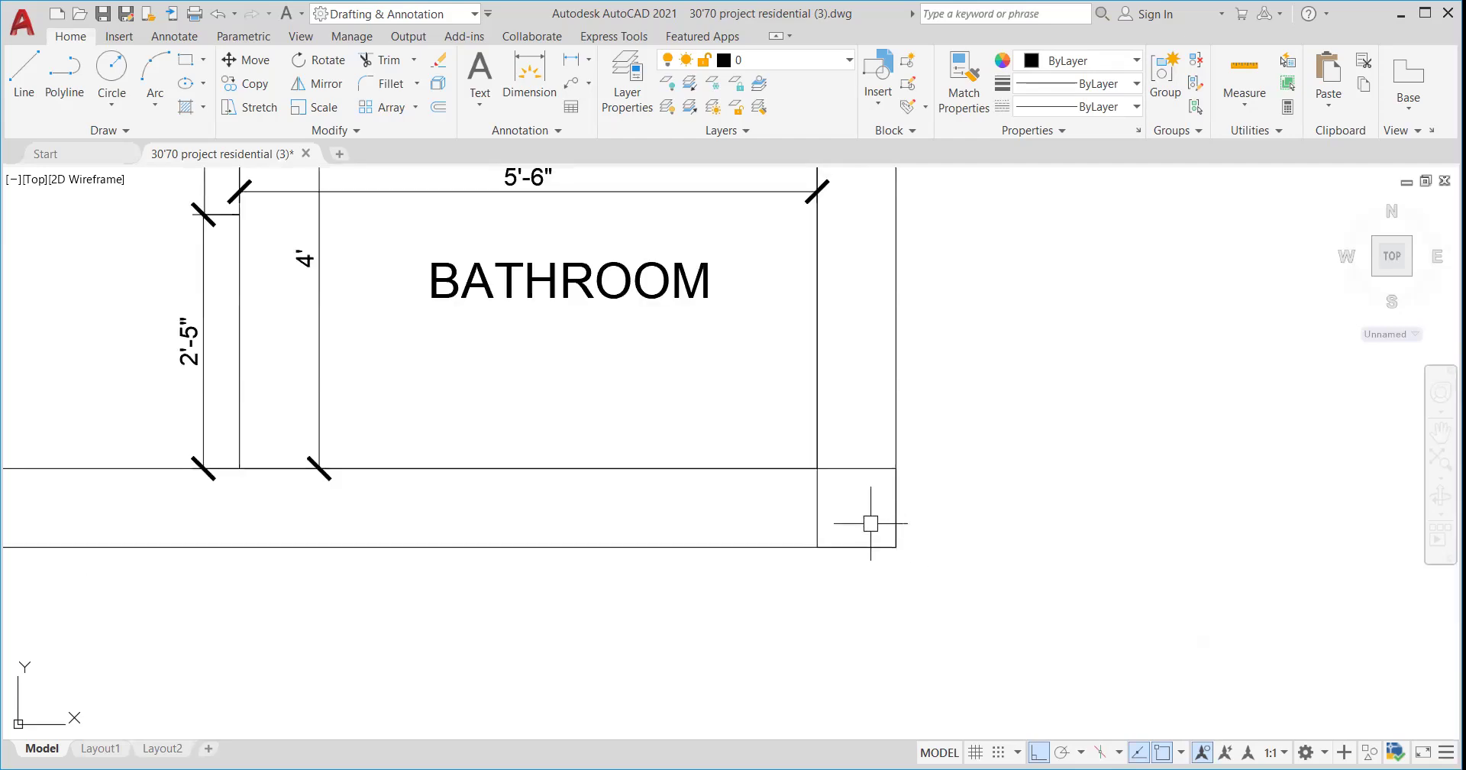
pyautogui.scroll(2, 866, 519)
pyautogui.scroll(-2, 868, 508)
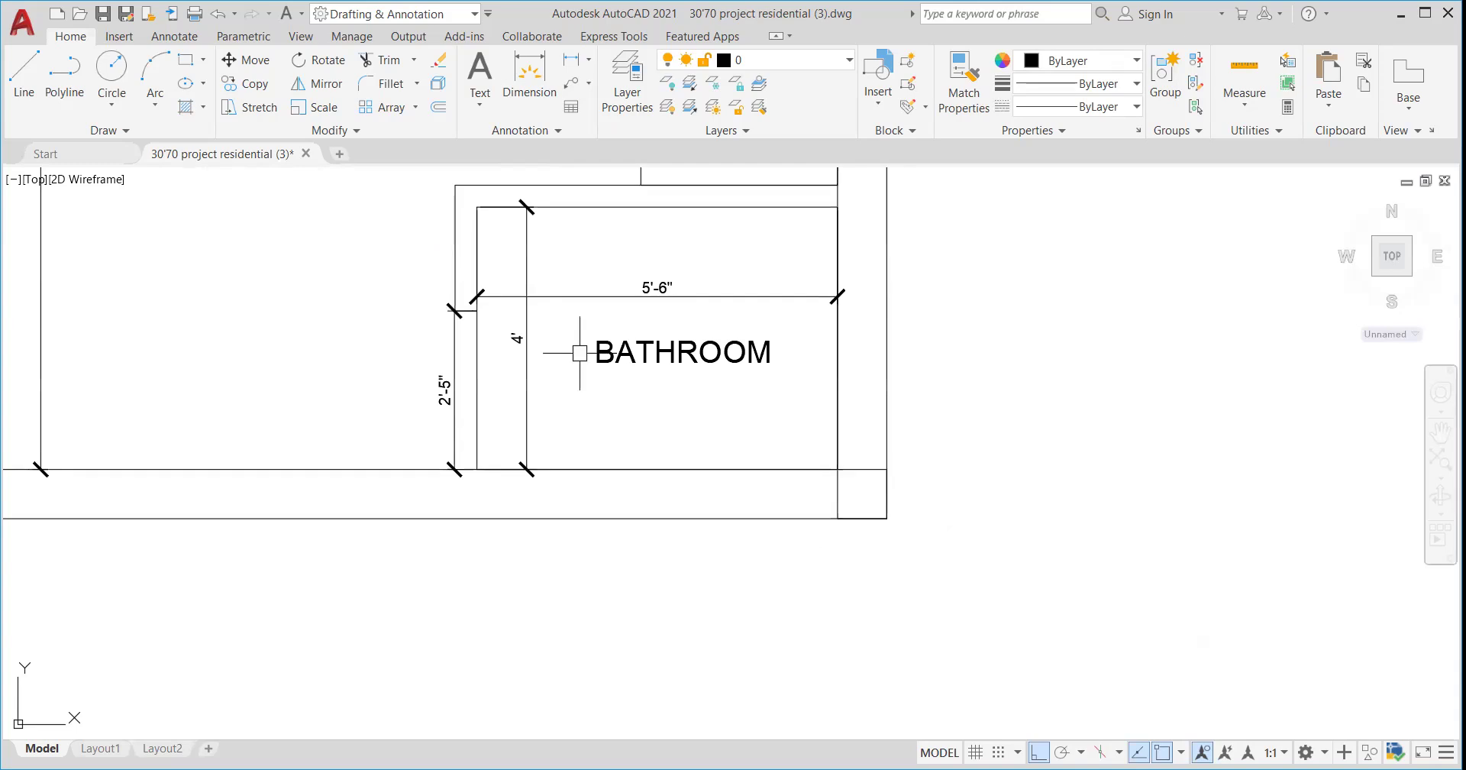
# - Draw a column rectangle where the drawing room's front wall meets the outer side wall
pyautogui.scroll(-3, 723, 570)
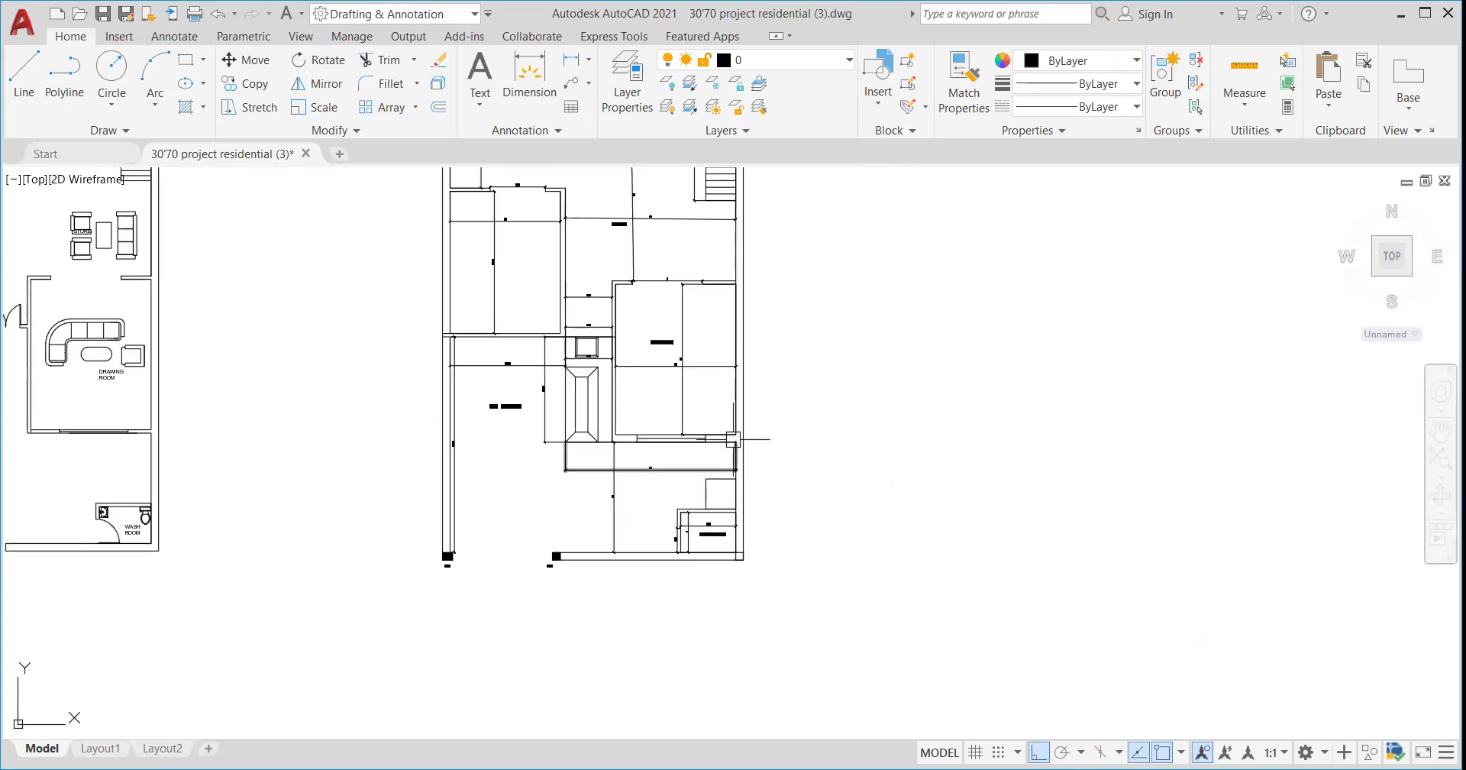
pyautogui.scroll(3, 748, 433)
pyautogui.scroll(-3, 742, 433)
pyautogui.scroll(3, 741, 433)
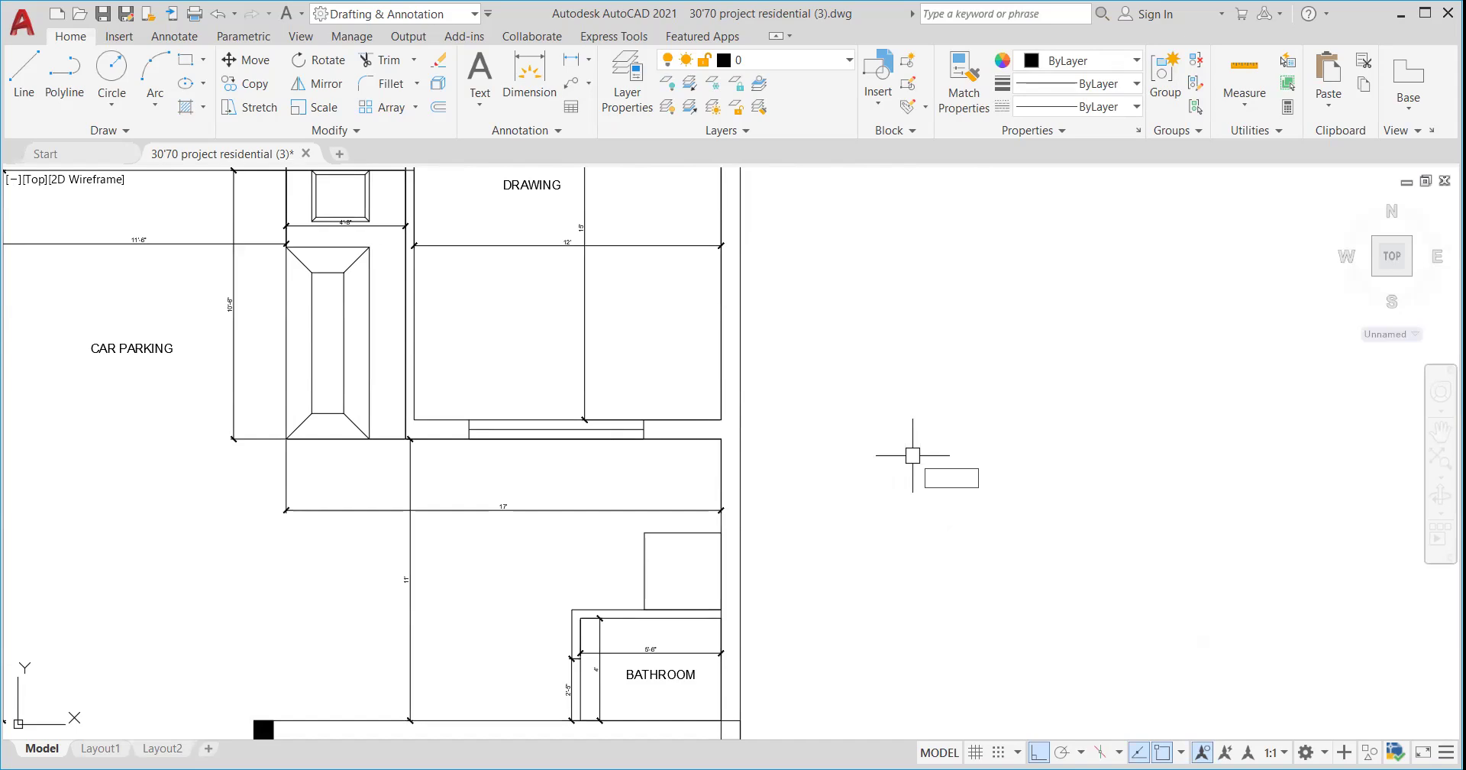
pyautogui.scroll(3, 739, 426)
pyautogui.scroll(-3, 720, 458)
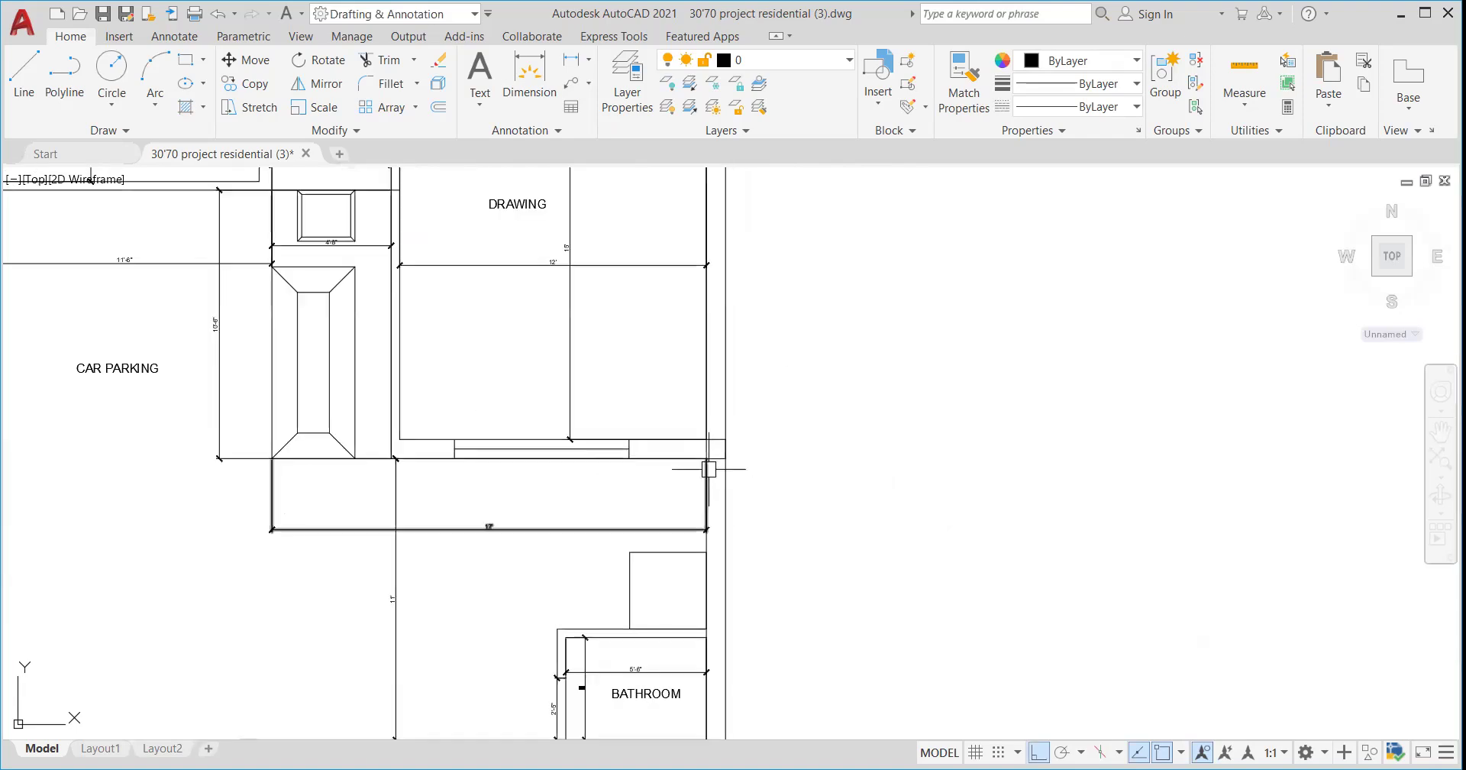
# - Draw a column rectangle with a 9-inch length on the outer side wall where the wall behind the staircase meets it
pyautogui.scroll(-5, 709, 469)
pyautogui.scroll(5, 735, 300)
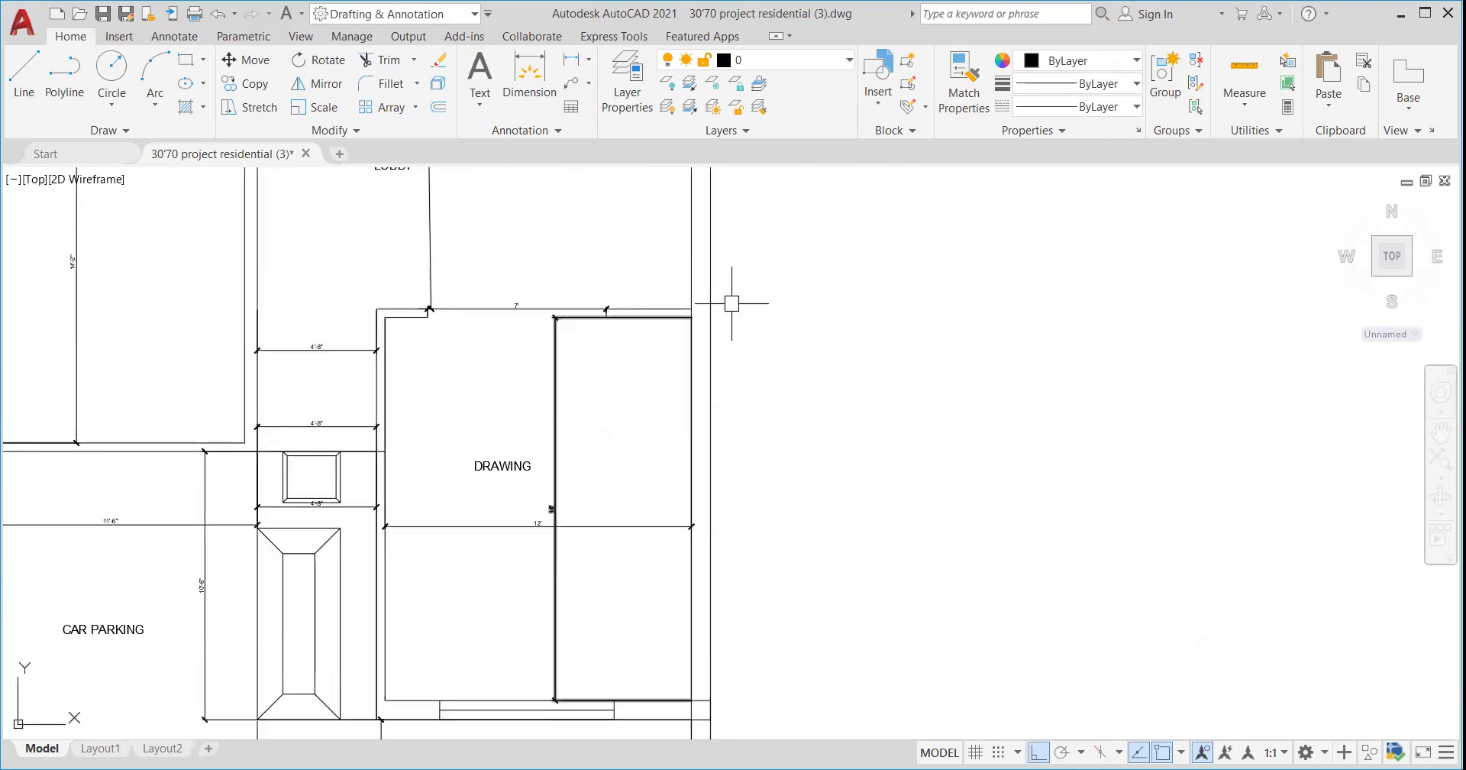
pyautogui.scroll(-2, 691, 425)
pyautogui.scroll(-2, 695, 413)
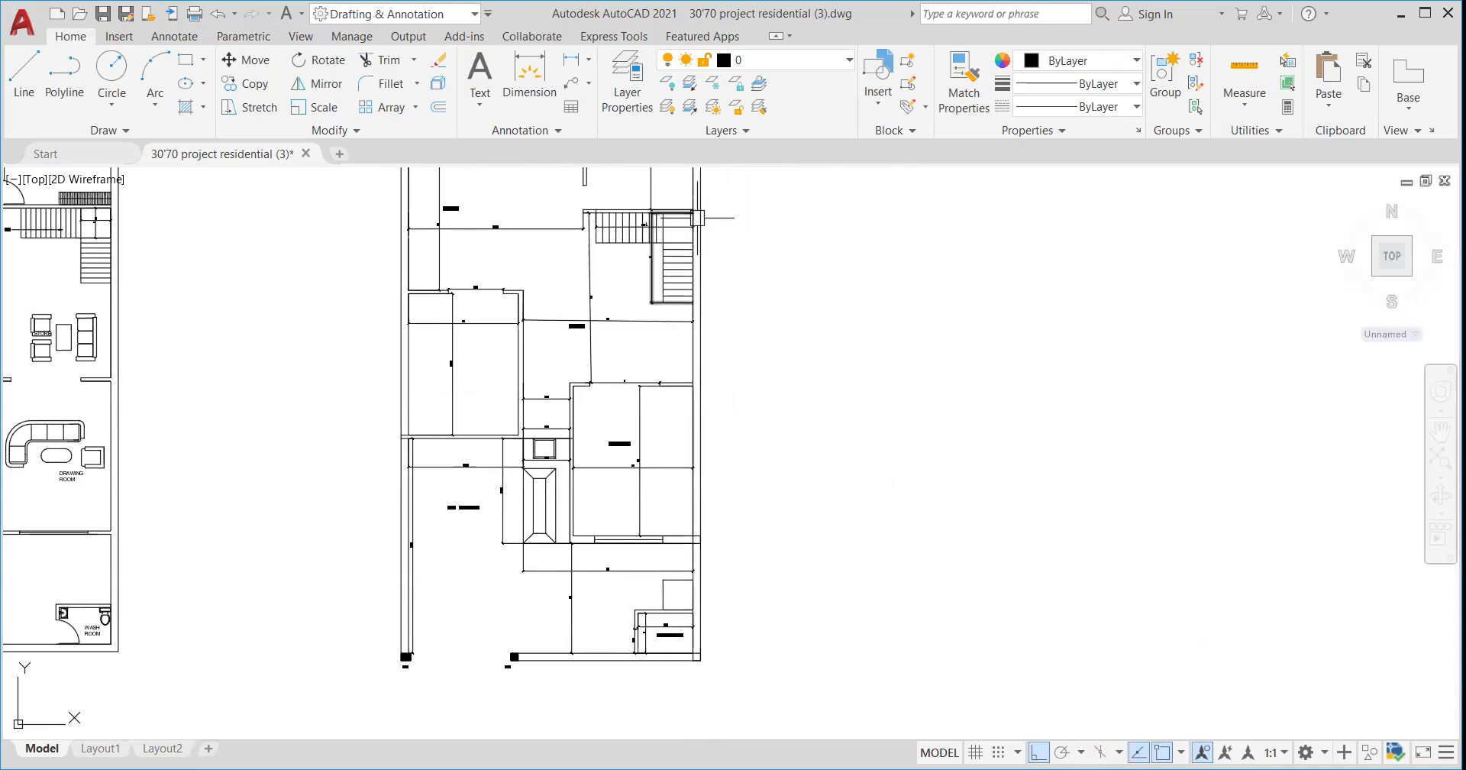
pyautogui.scroll(5, 697, 217)
pyautogui.scroll(-2, 720, 327)
pyautogui.scroll(2, 733, 313)
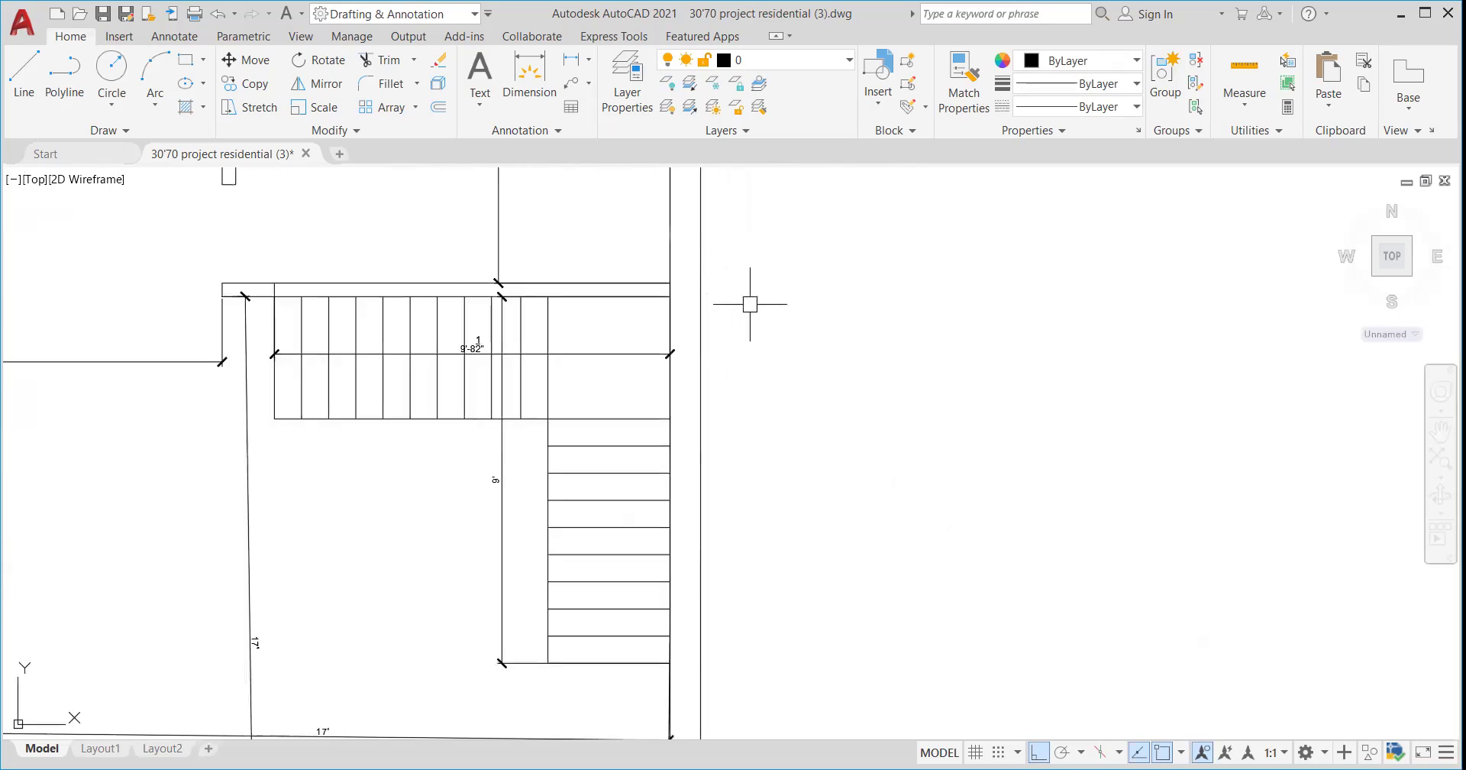
pyautogui.scroll(-2, 766, 321)
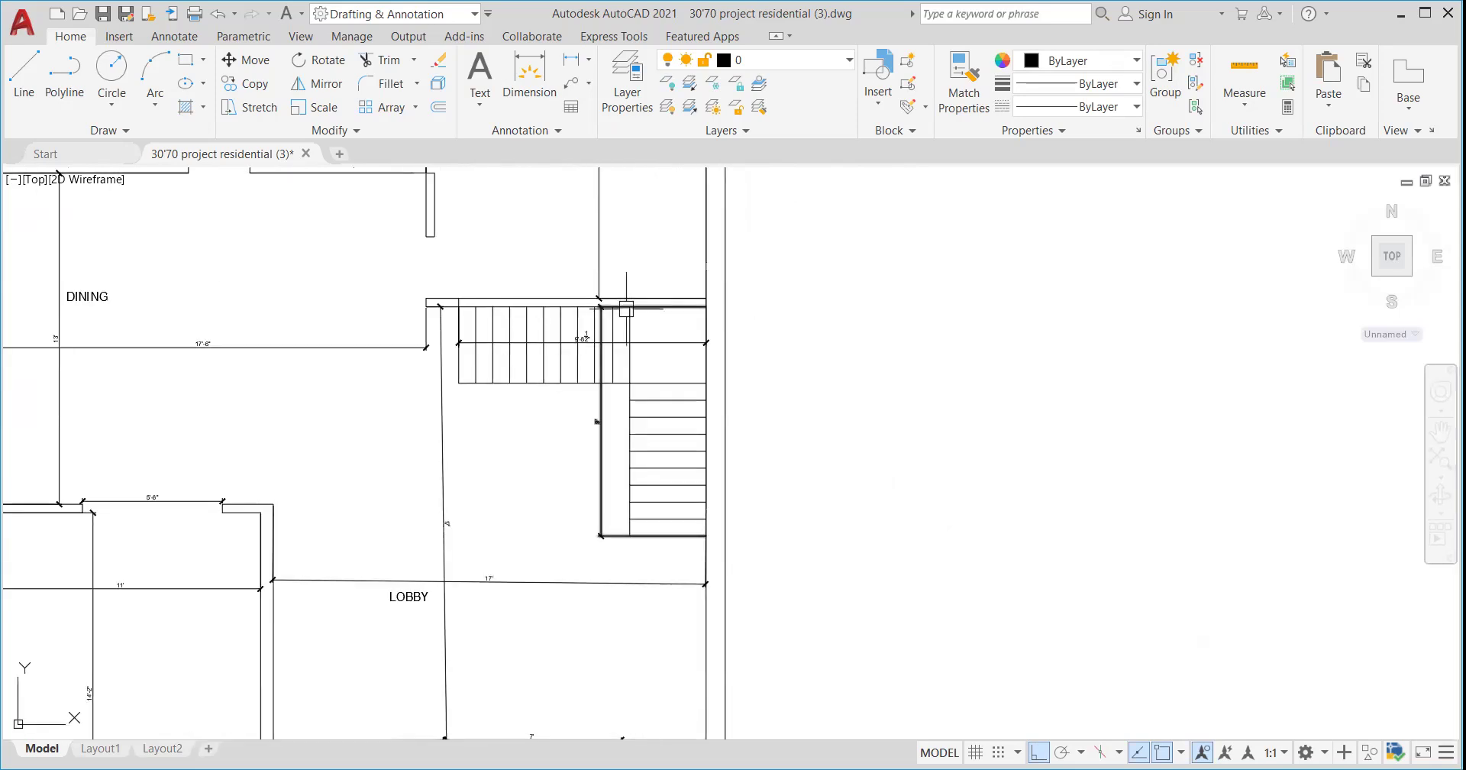
pyautogui.scroll(4, 663, 310)
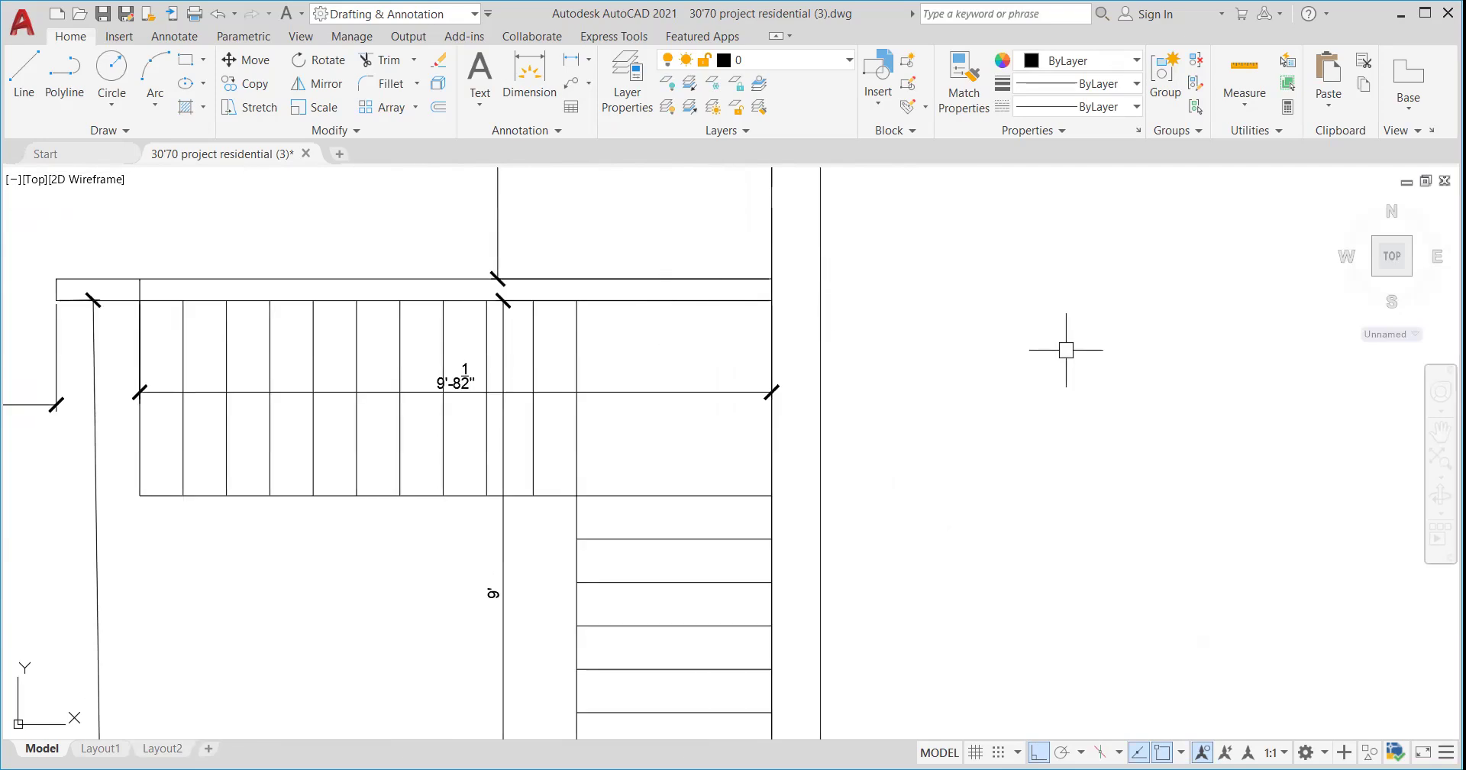
pyautogui.scroll(2, 815, 264)
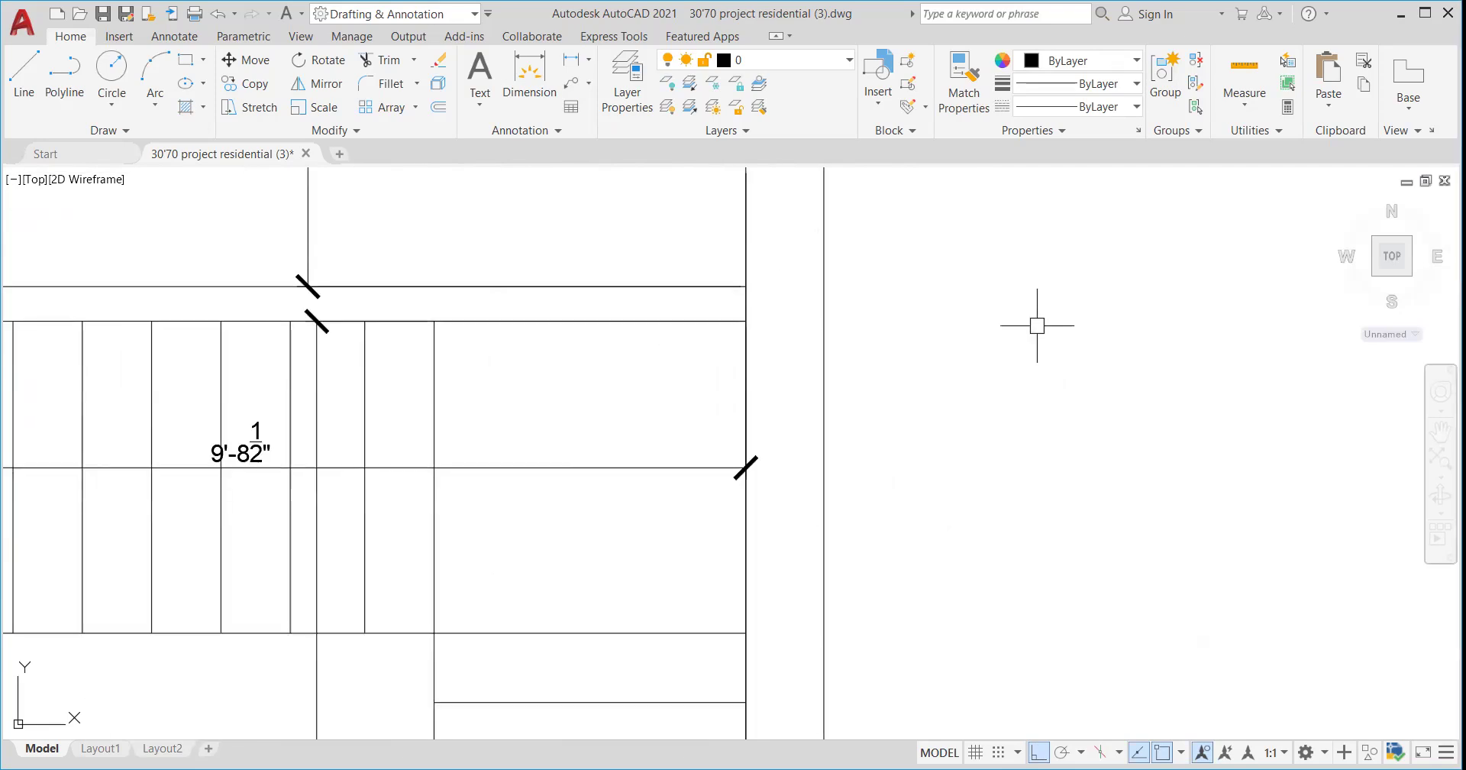
pyautogui.write('R')
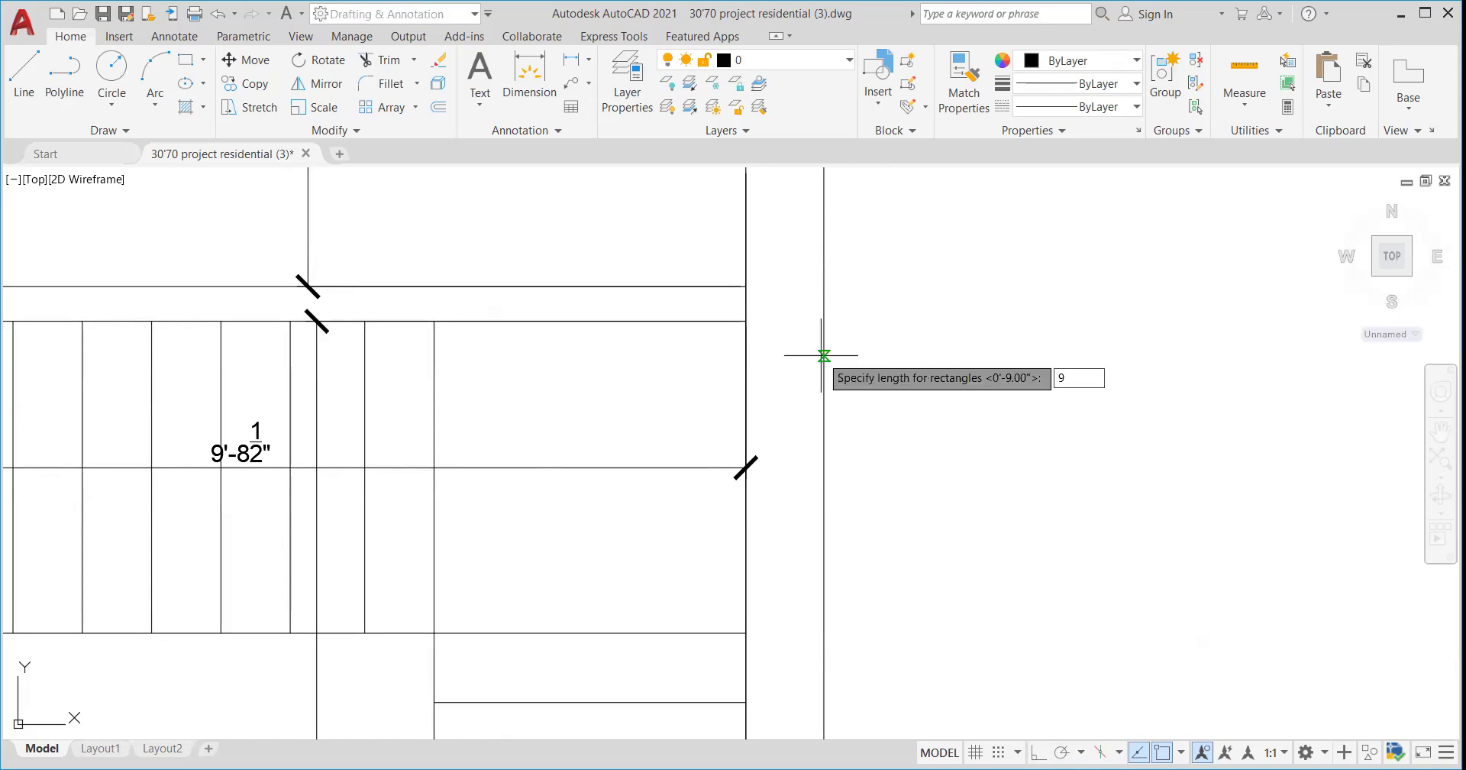
pyautogui.scroll(-5, 746, 278)
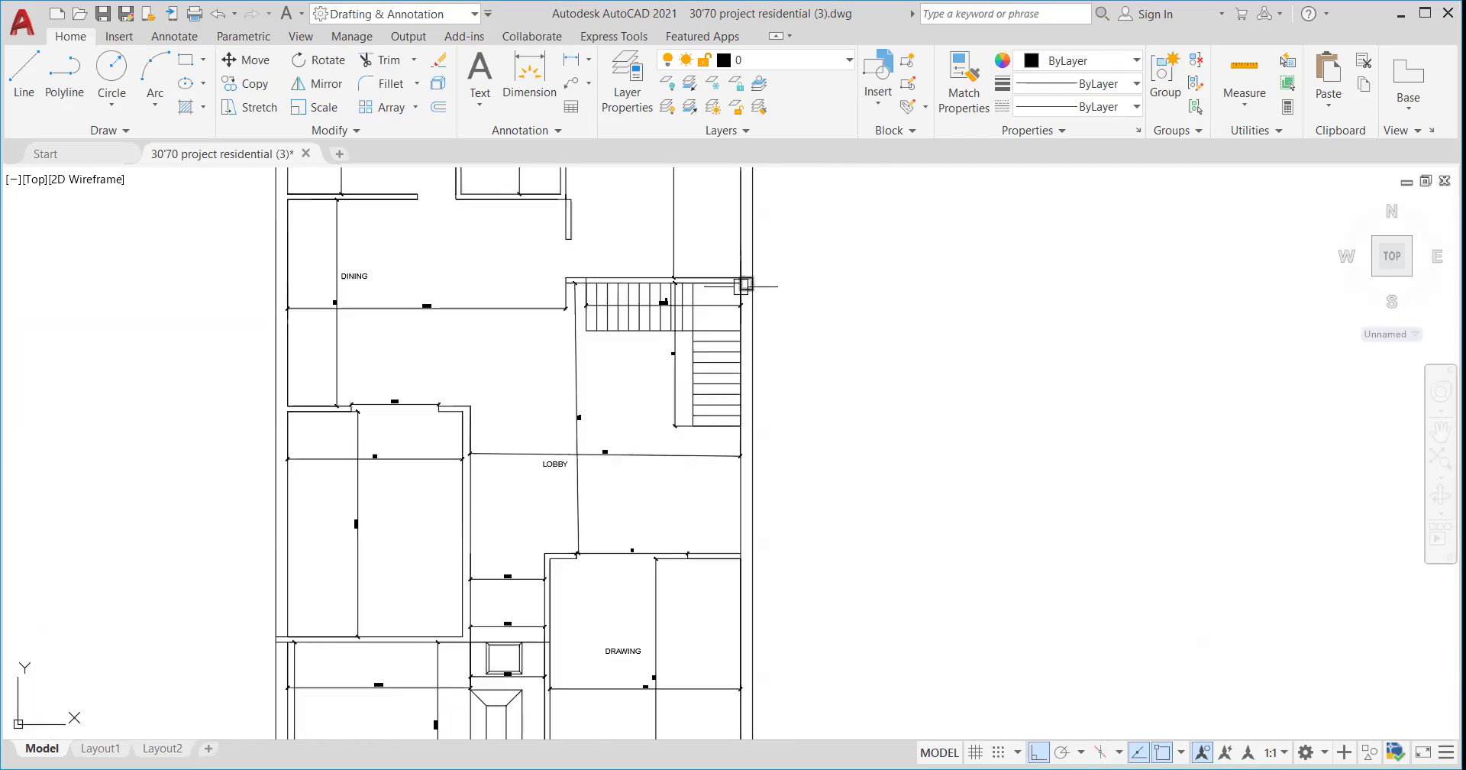
# - Examine the outer walls around master bedroom 2, the rear bathroom, the OTS and the washroom for column positions
pyautogui.scroll(3, 741, 456)
pyautogui.scroll(-5, 703, 416)
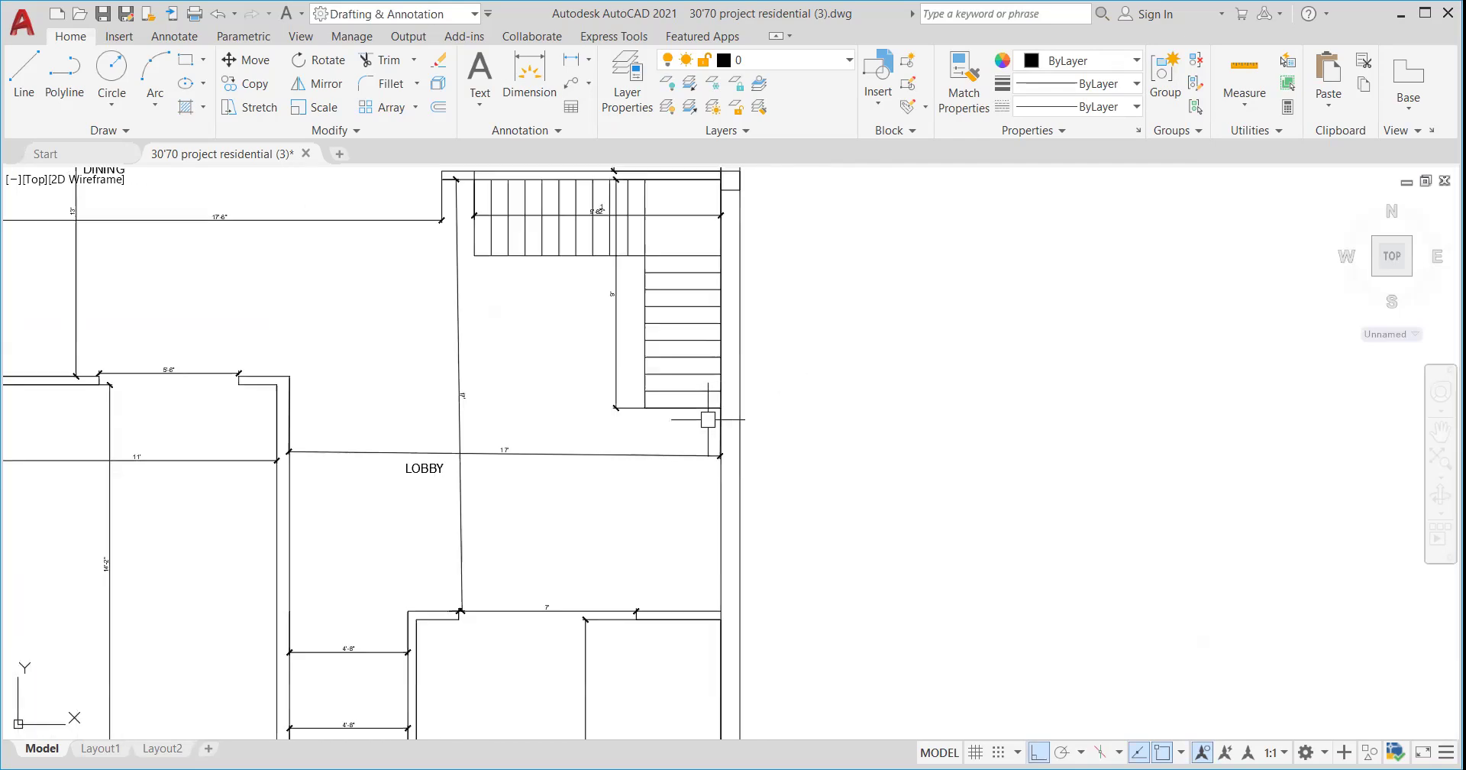
pyautogui.scroll(-3, 707, 419)
pyautogui.scroll(5, 701, 344)
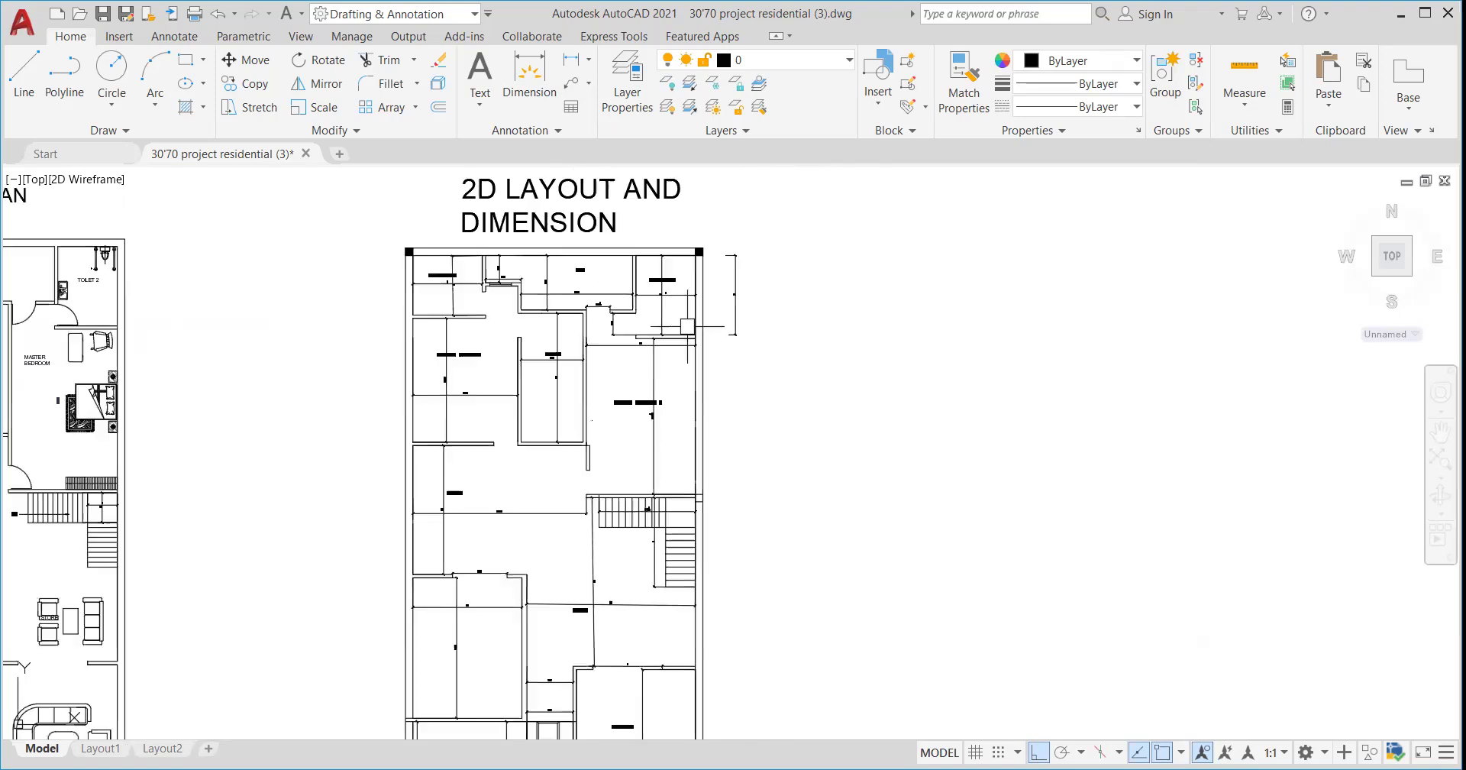
pyautogui.scroll(4, 701, 343)
pyautogui.scroll(-4, 703, 357)
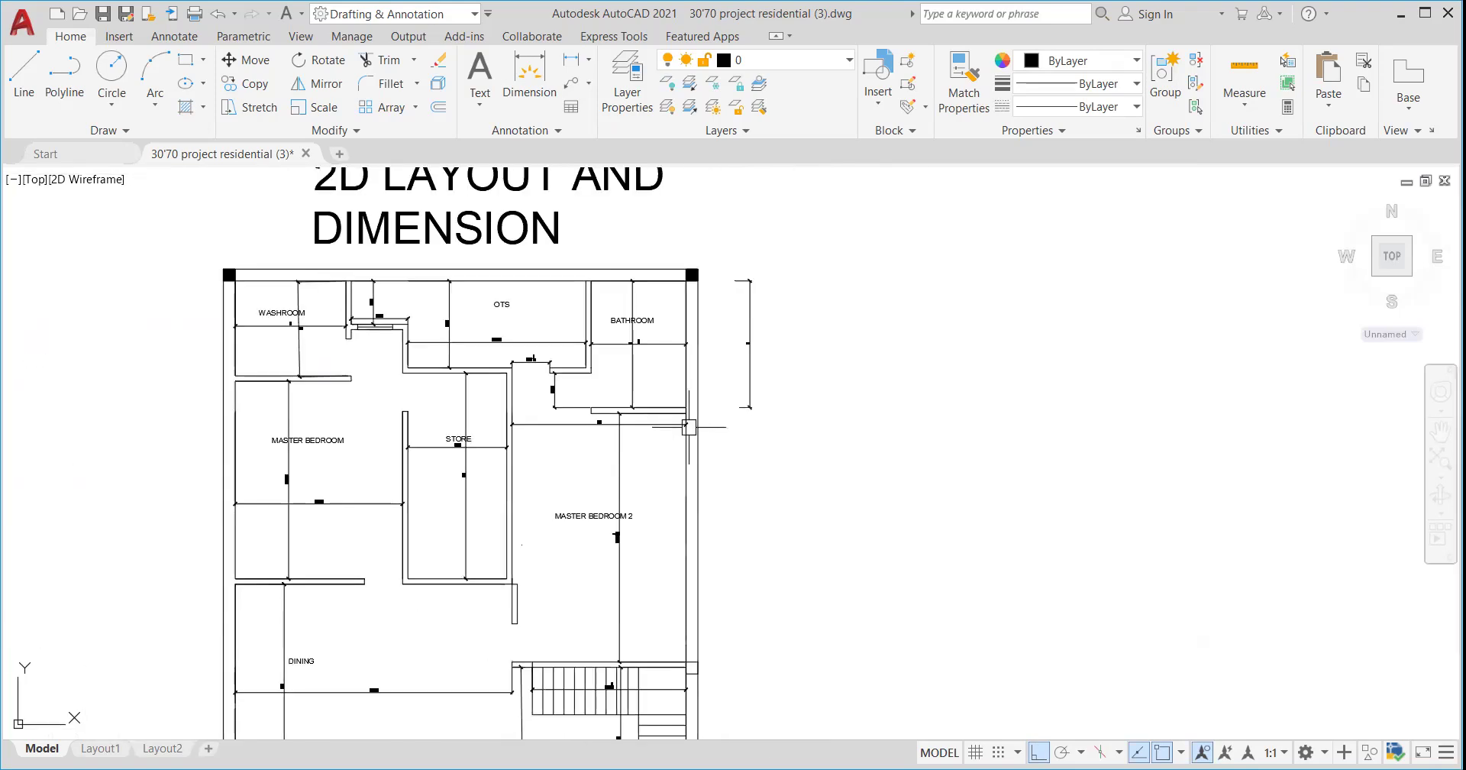
pyautogui.scroll(4, 702, 441)
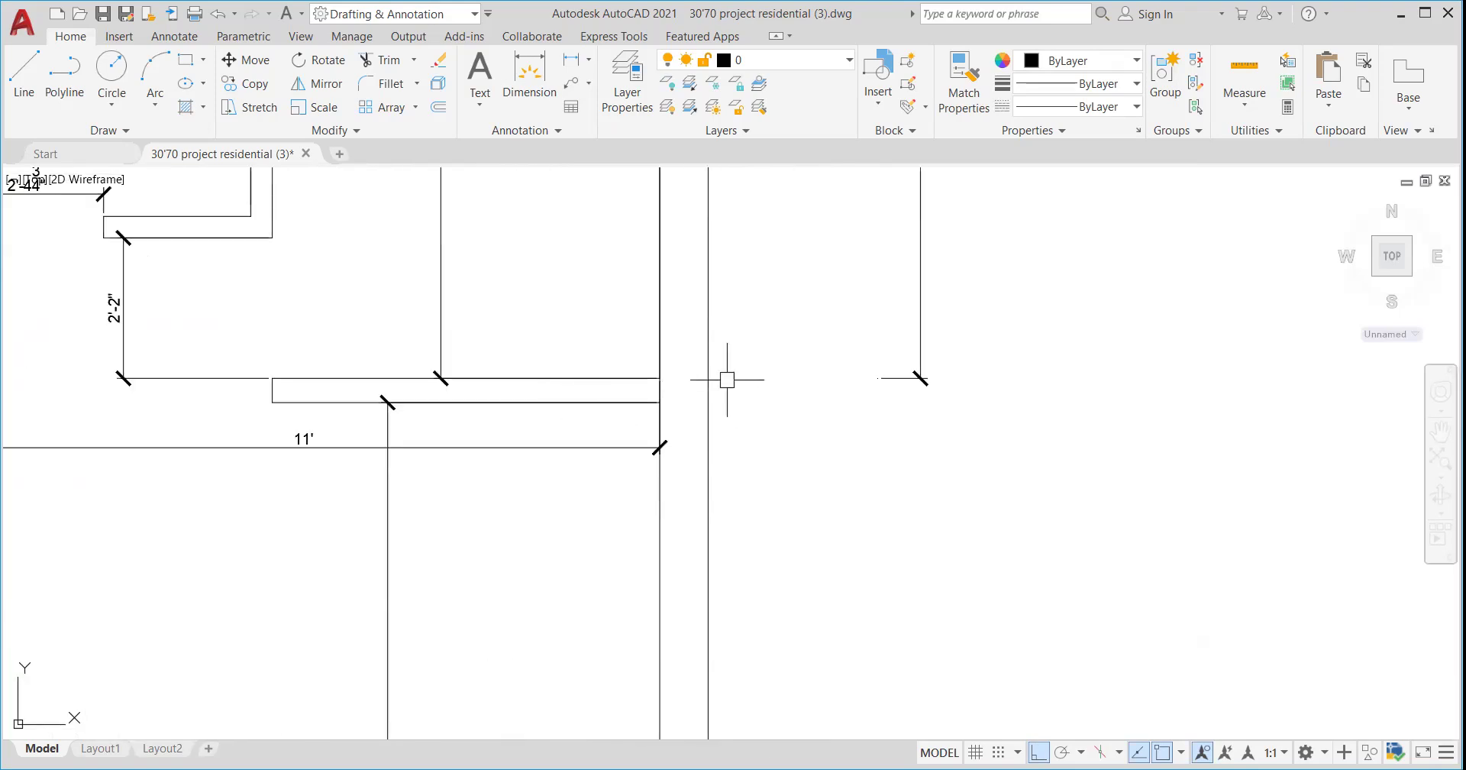
pyautogui.scroll(-1, 698, 386)
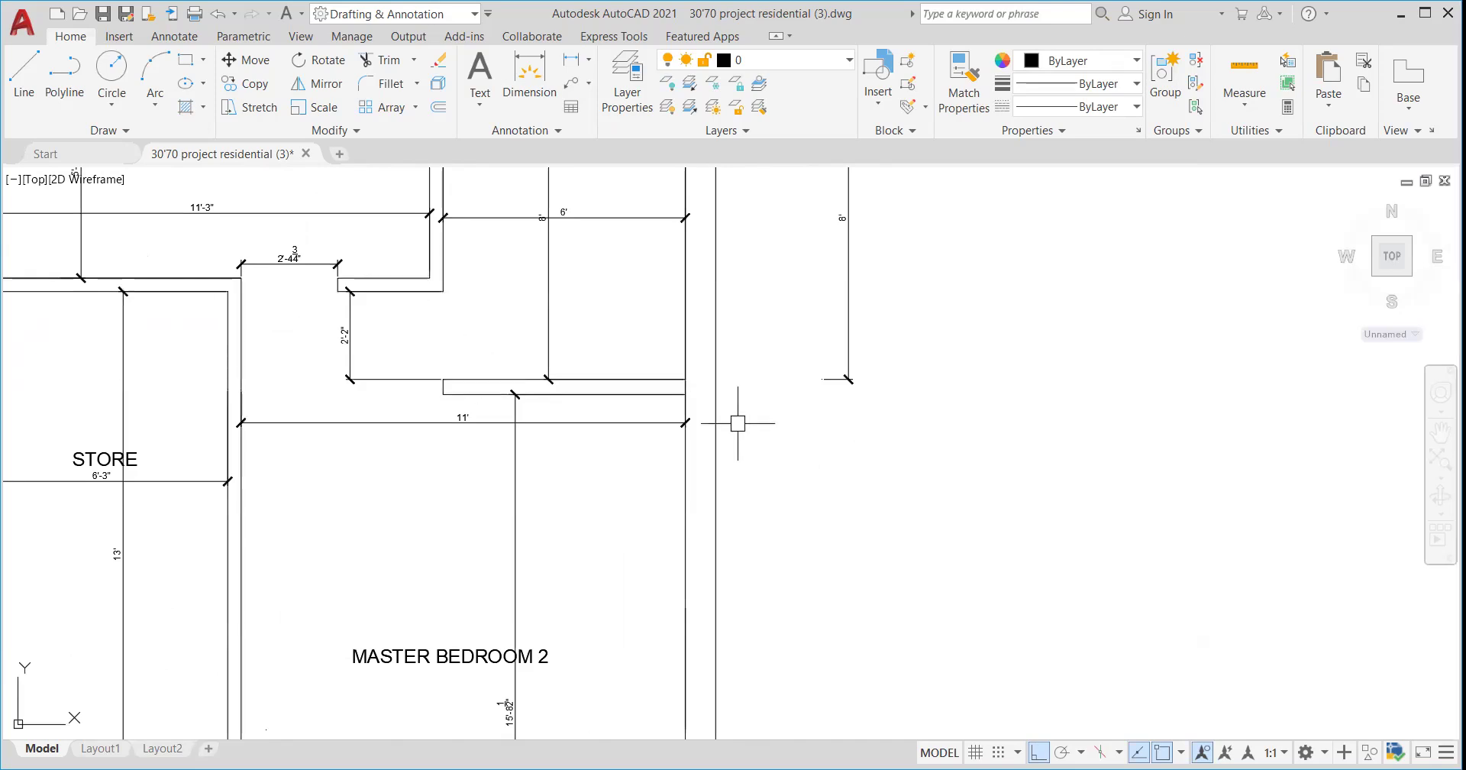
pyautogui.scroll(-3, 720, 429)
pyautogui.scroll(2, 606, 310)
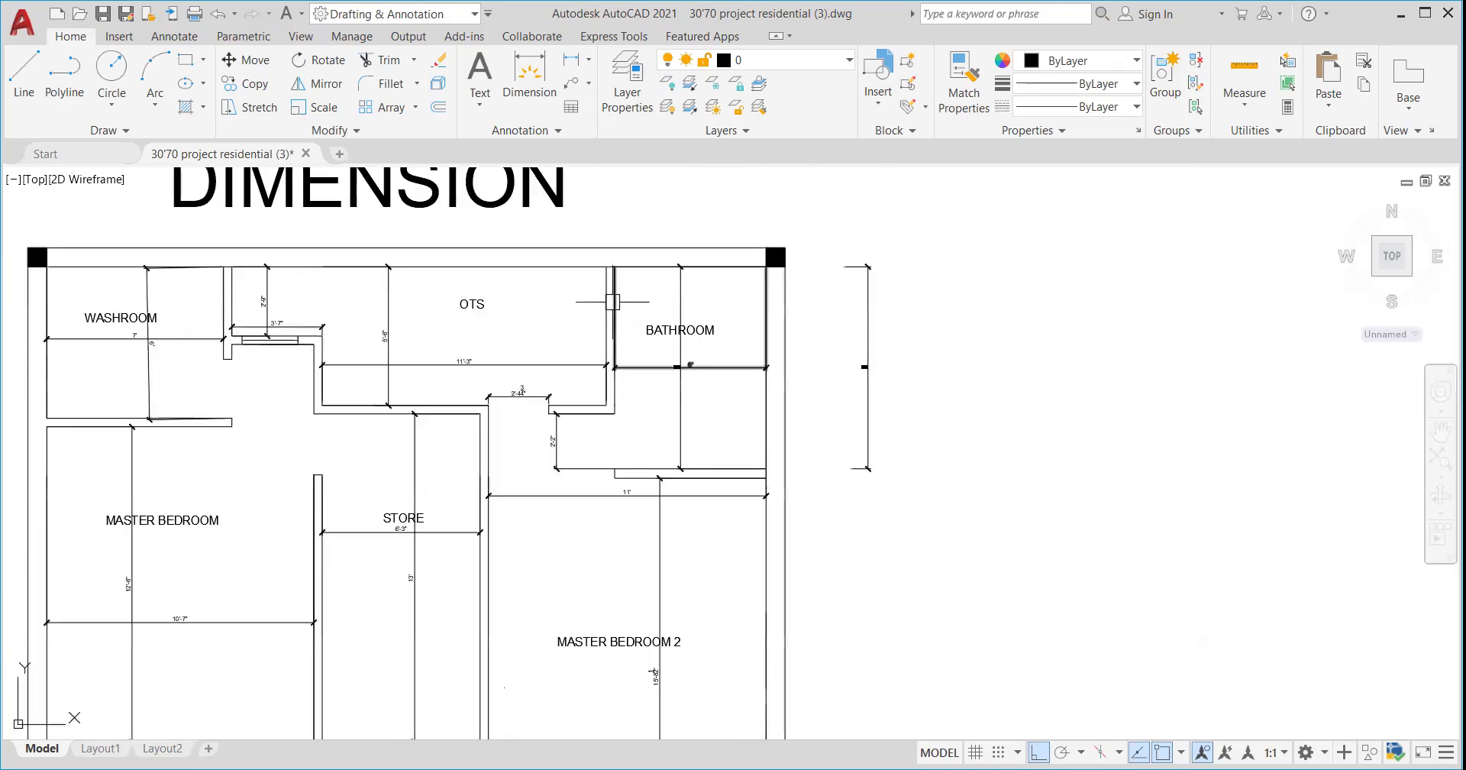
pyautogui.scroll(-2, 610, 401)
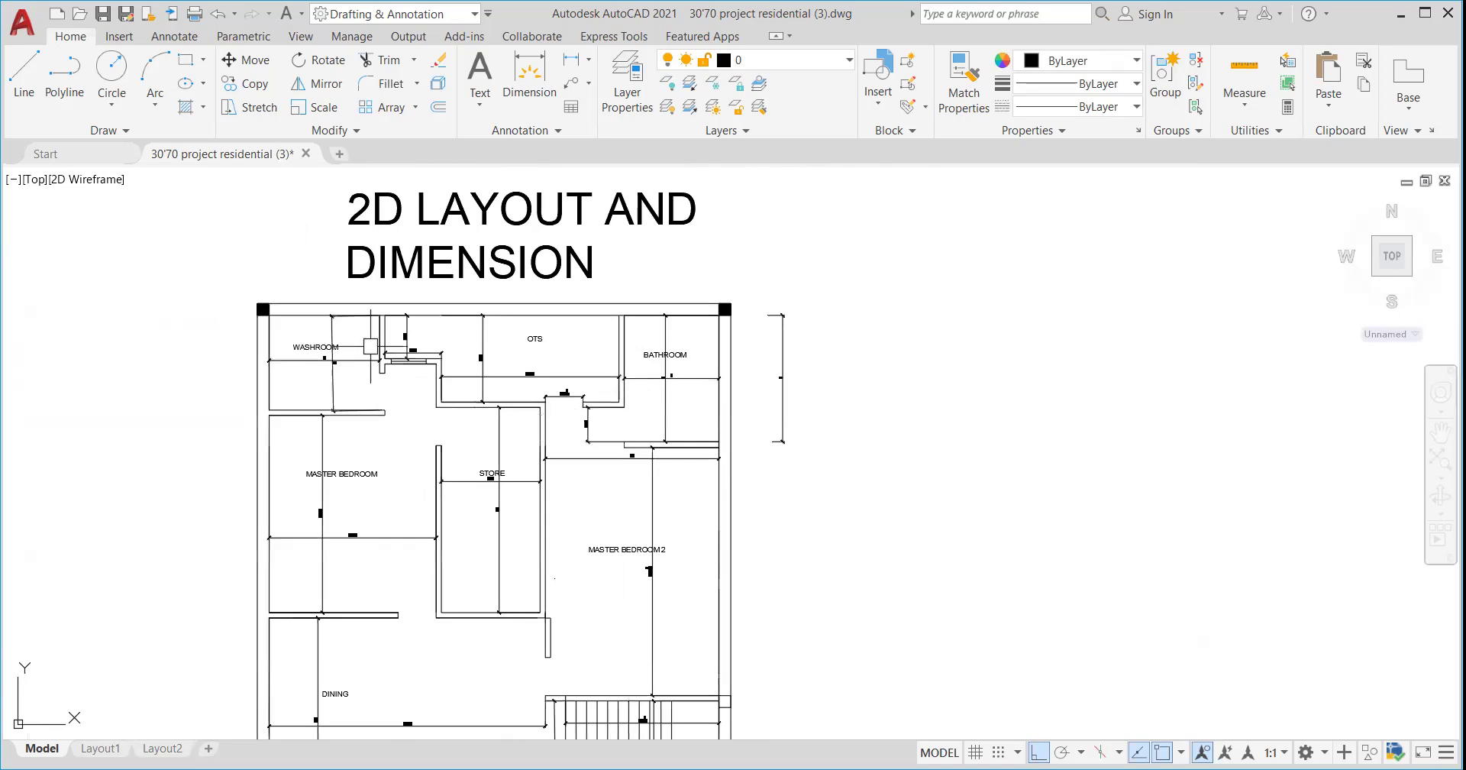
pyautogui.scroll(4, 386, 339)
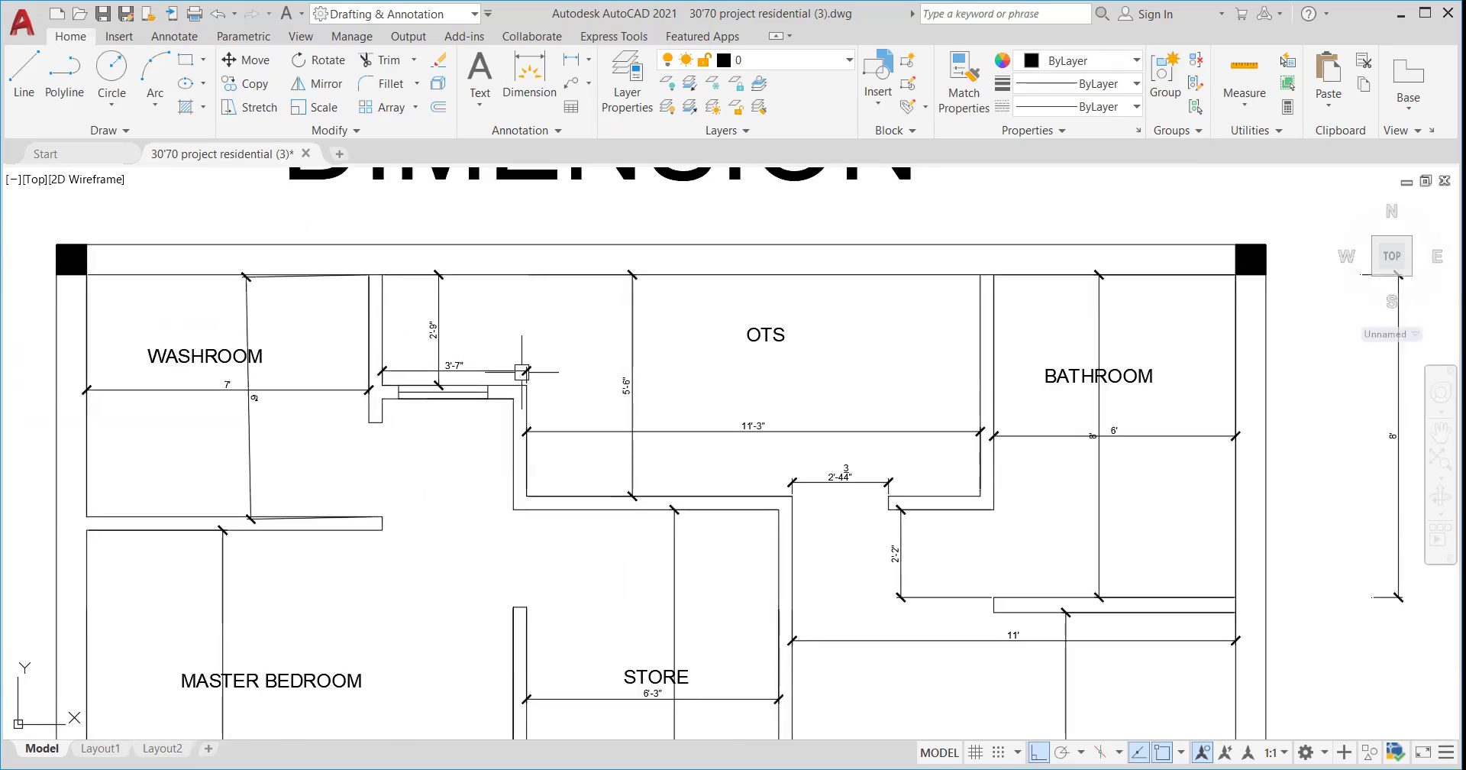
pyautogui.scroll(-3, 786, 516)
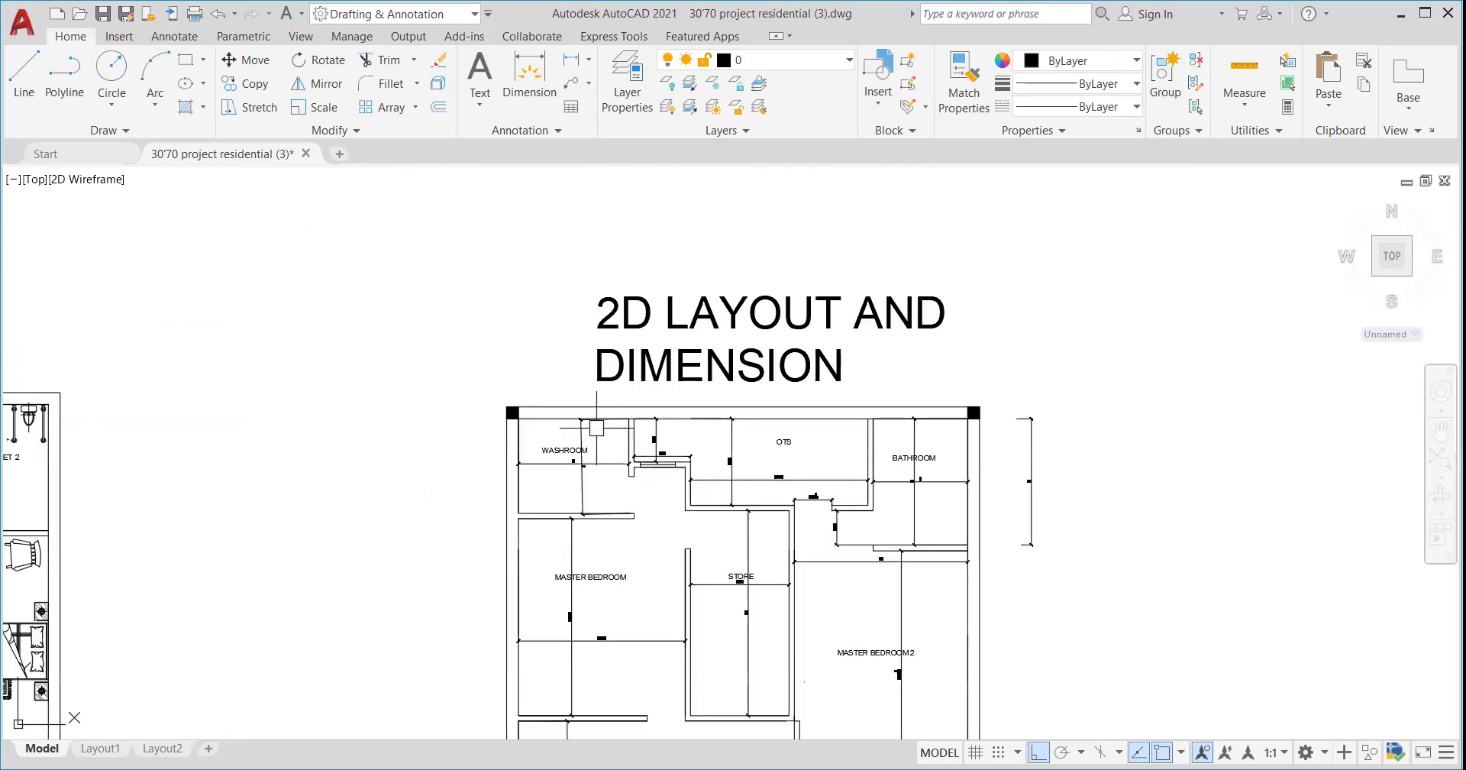
# - Draw a column rectangle in the rear outer wall where the wall between the washroom and the OTS meets it
pyautogui.scroll(5, 631, 419)
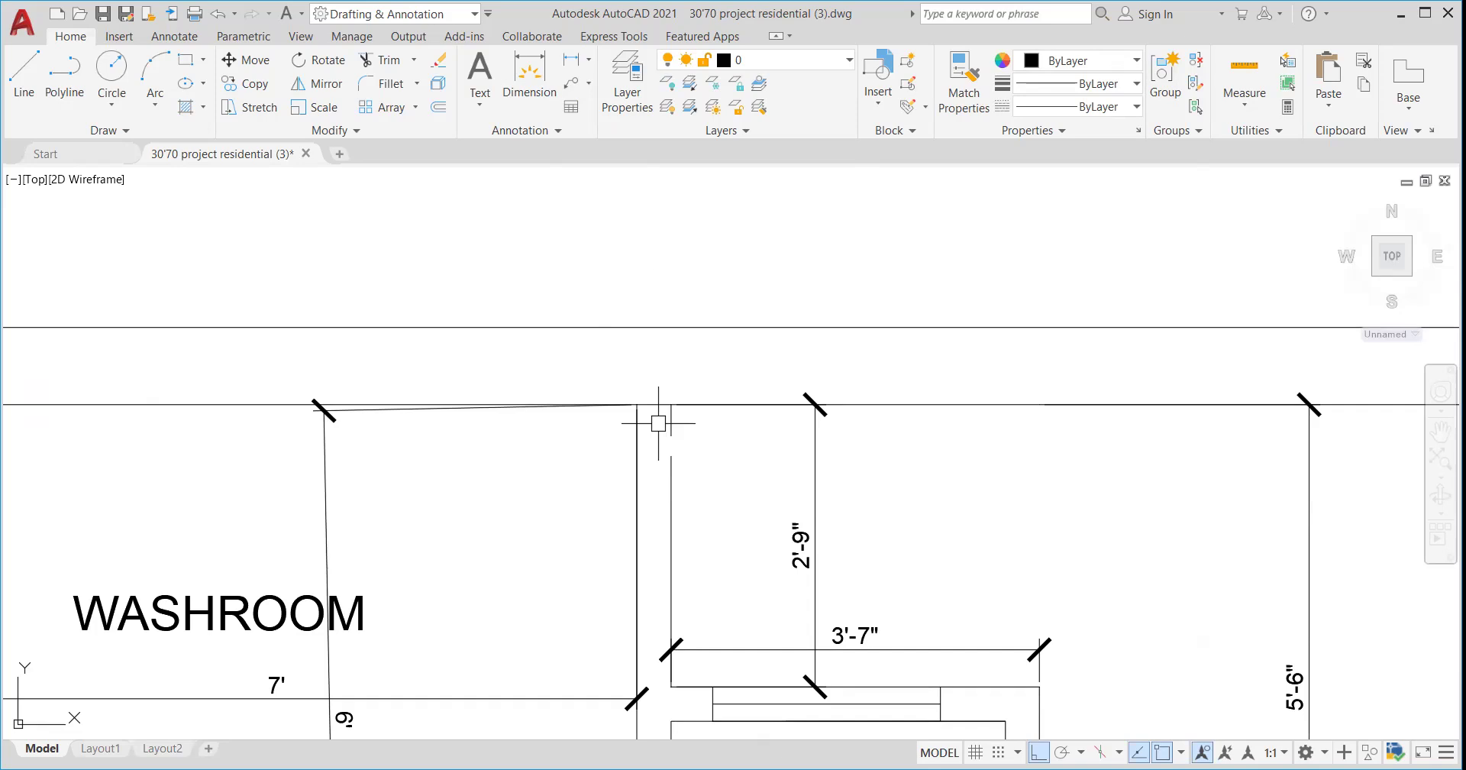
pyautogui.scroll(-8, 658, 423)
pyautogui.scroll(5, 562, 378)
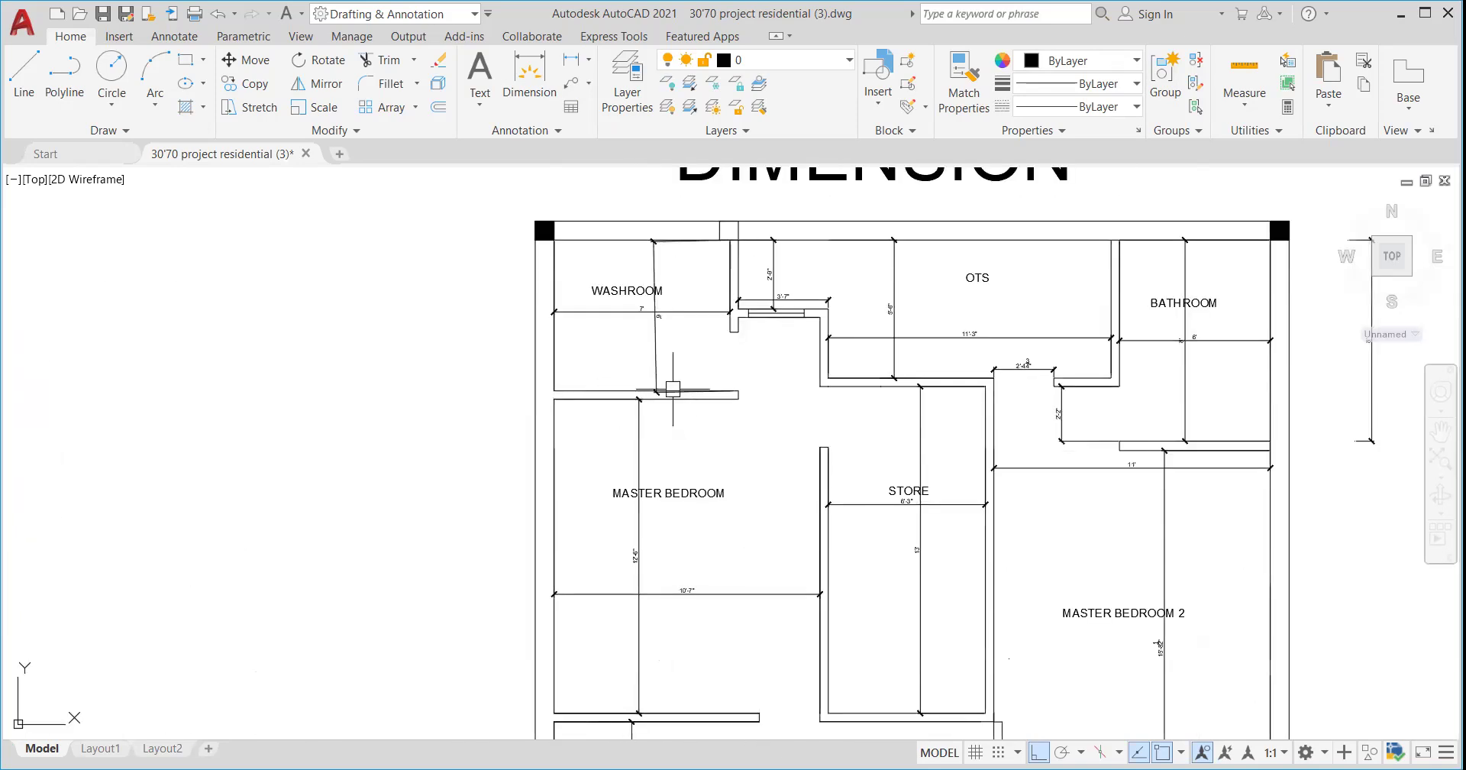
# - Draw a column rectangle on the outer side wall where the wall between the master bedroom and the dining area meets it
pyautogui.scroll(-2, 610, 365)
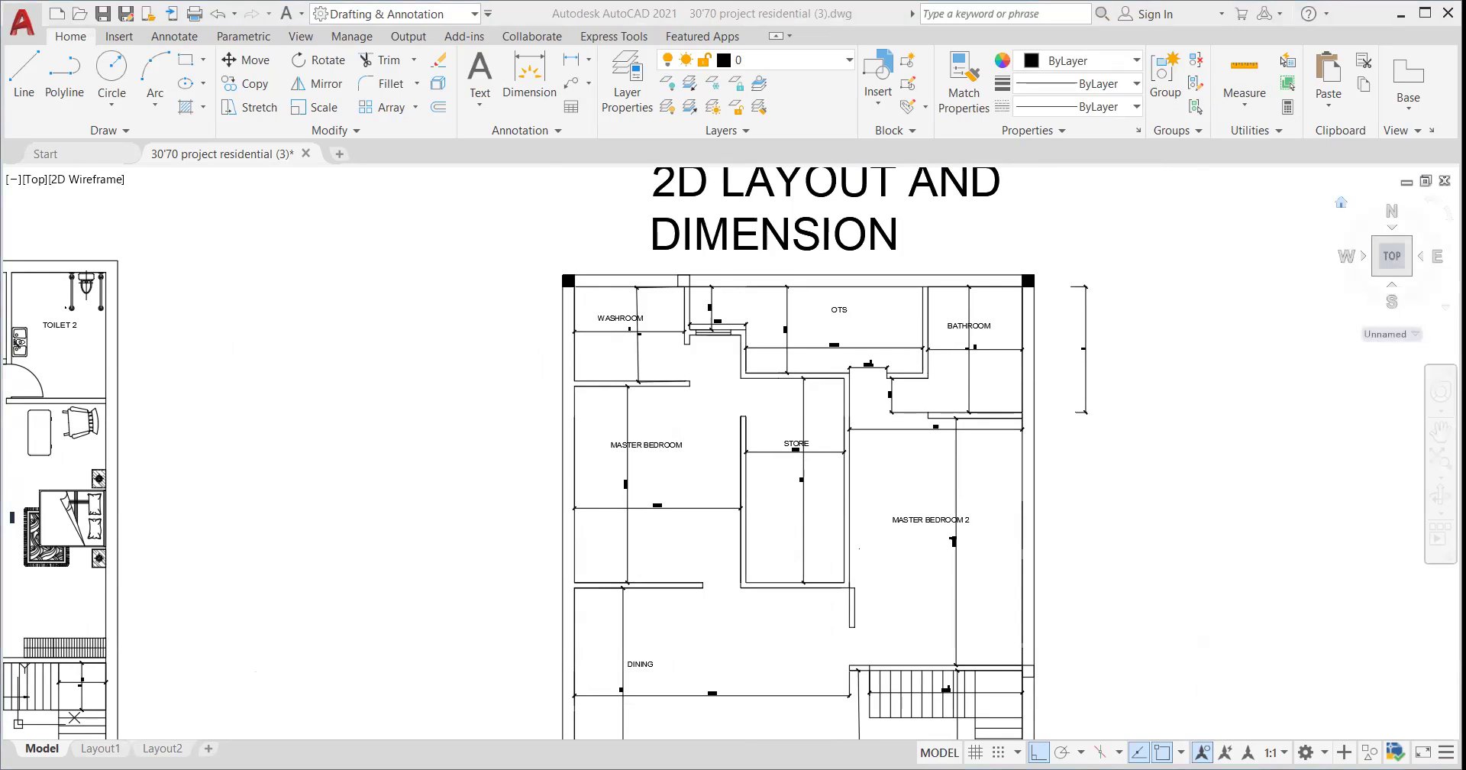
pyautogui.scroll(2, 566, 411)
pyautogui.scroll(-3, 543, 396)
pyautogui.scroll(1, 576, 520)
pyautogui.scroll(3, 576, 520)
pyautogui.scroll(-1, 540, 481)
pyautogui.scroll(1, 529, 432)
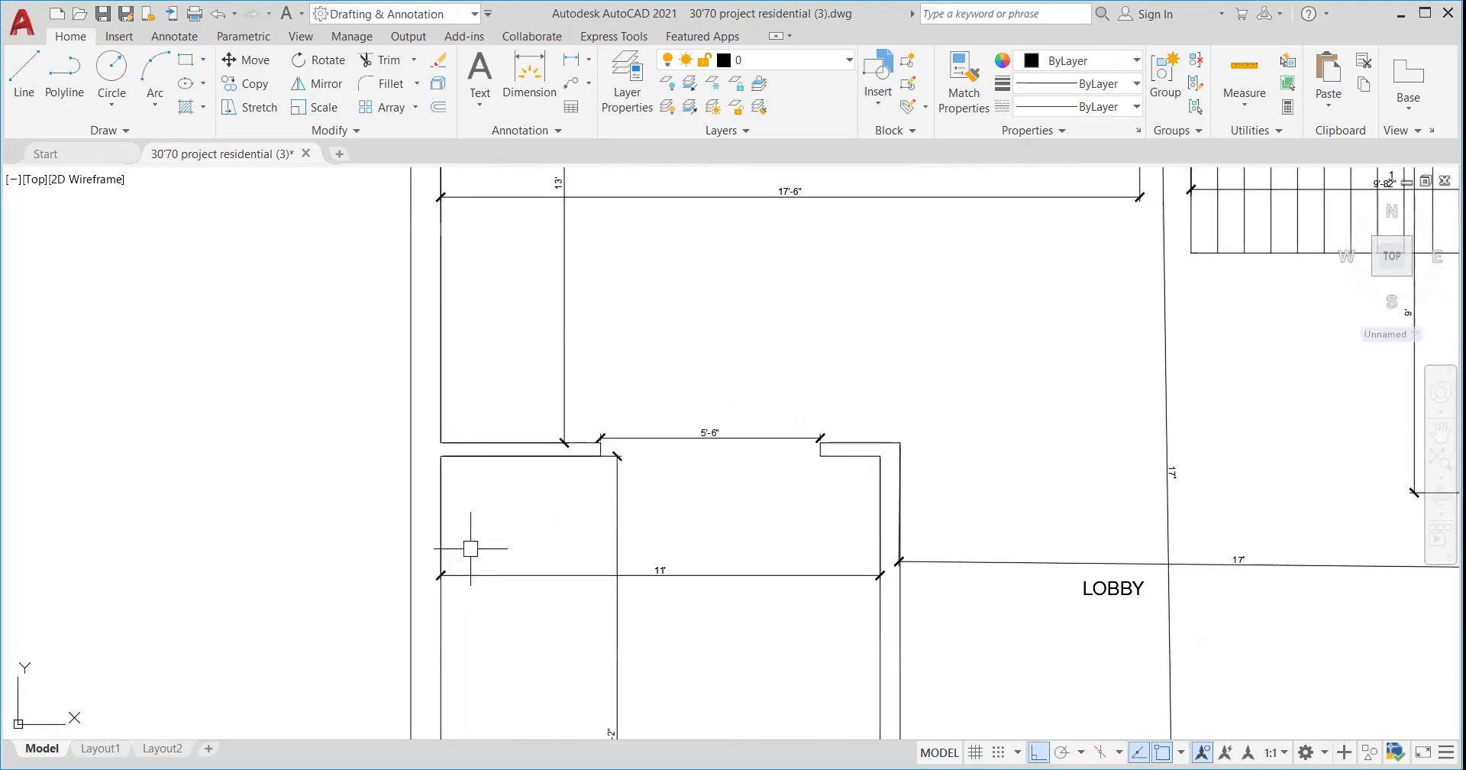
# - Examine the wall behind the car parking, from the outer side wall to the entrance steps, for column positions
pyautogui.scroll(-5, 471, 548)
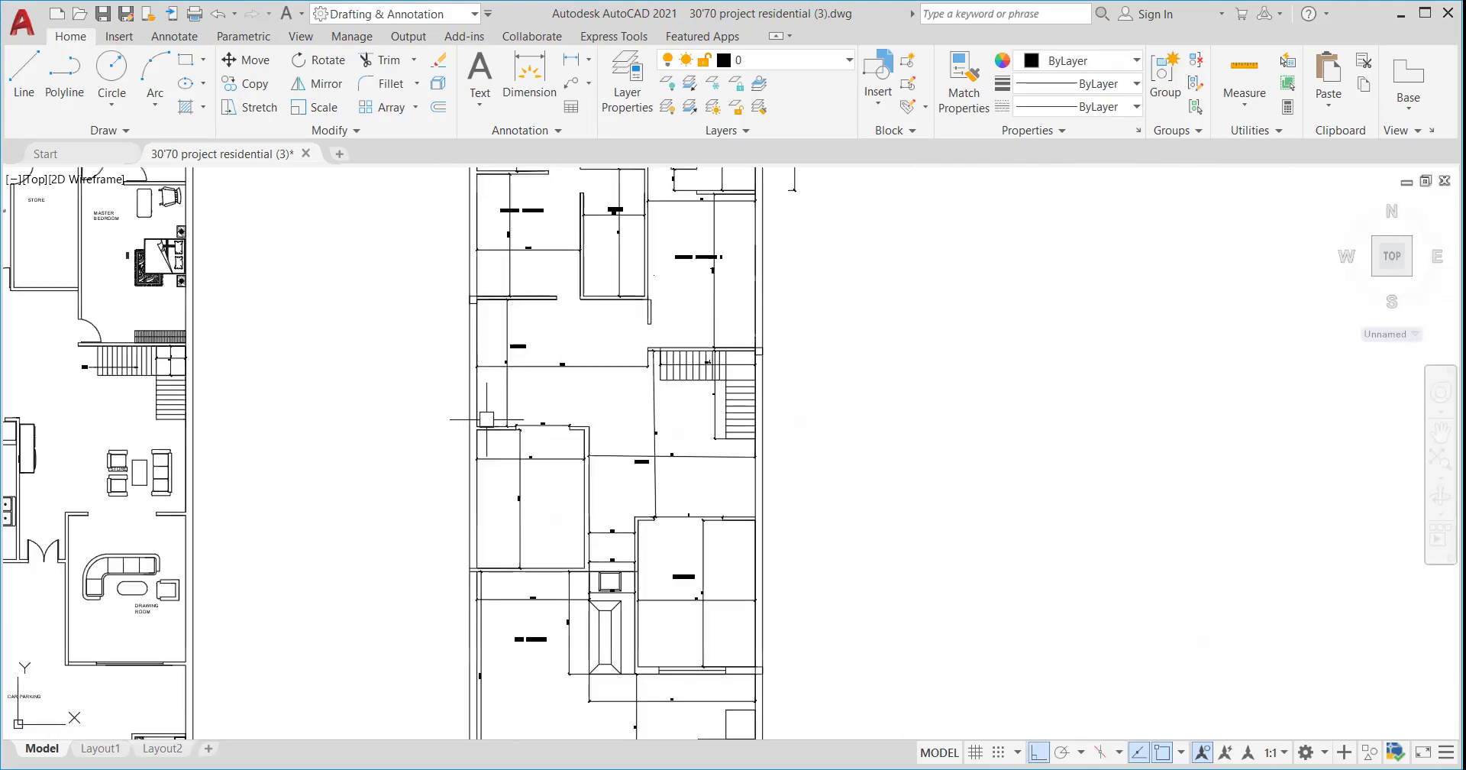
pyautogui.scroll(6, 496, 534)
pyautogui.scroll(-3, 506, 478)
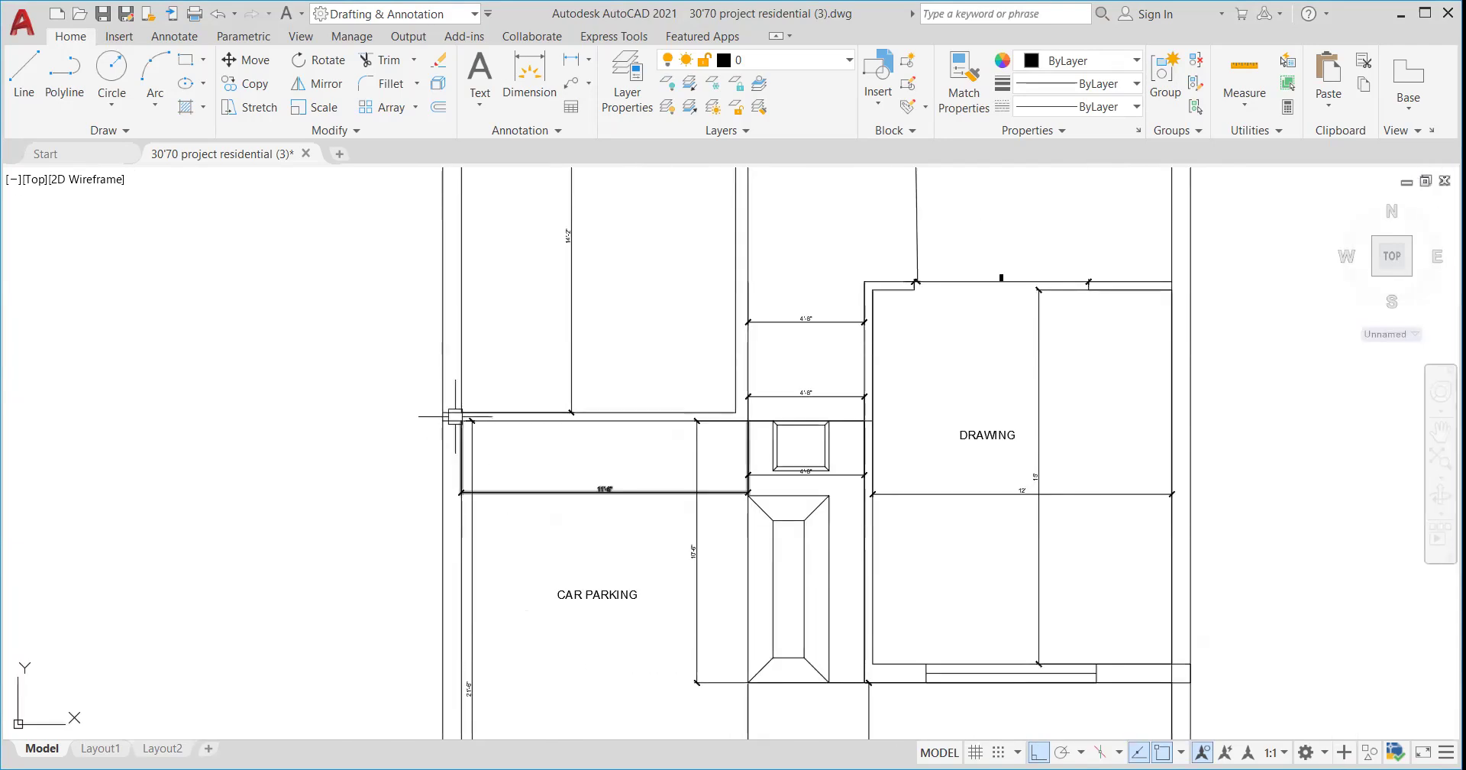
pyautogui.scroll(-3, 458, 427)
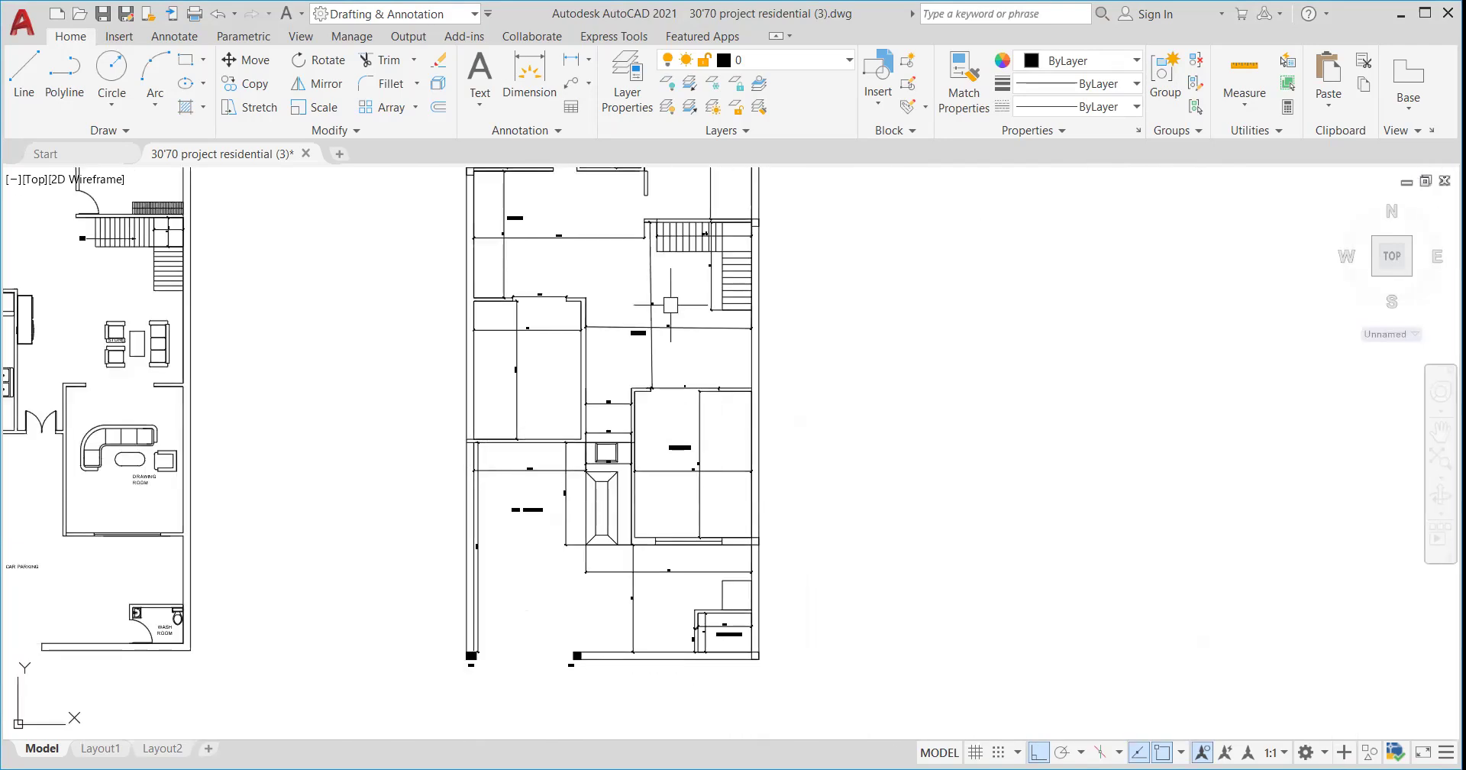
pyautogui.scroll(2, 573, 315)
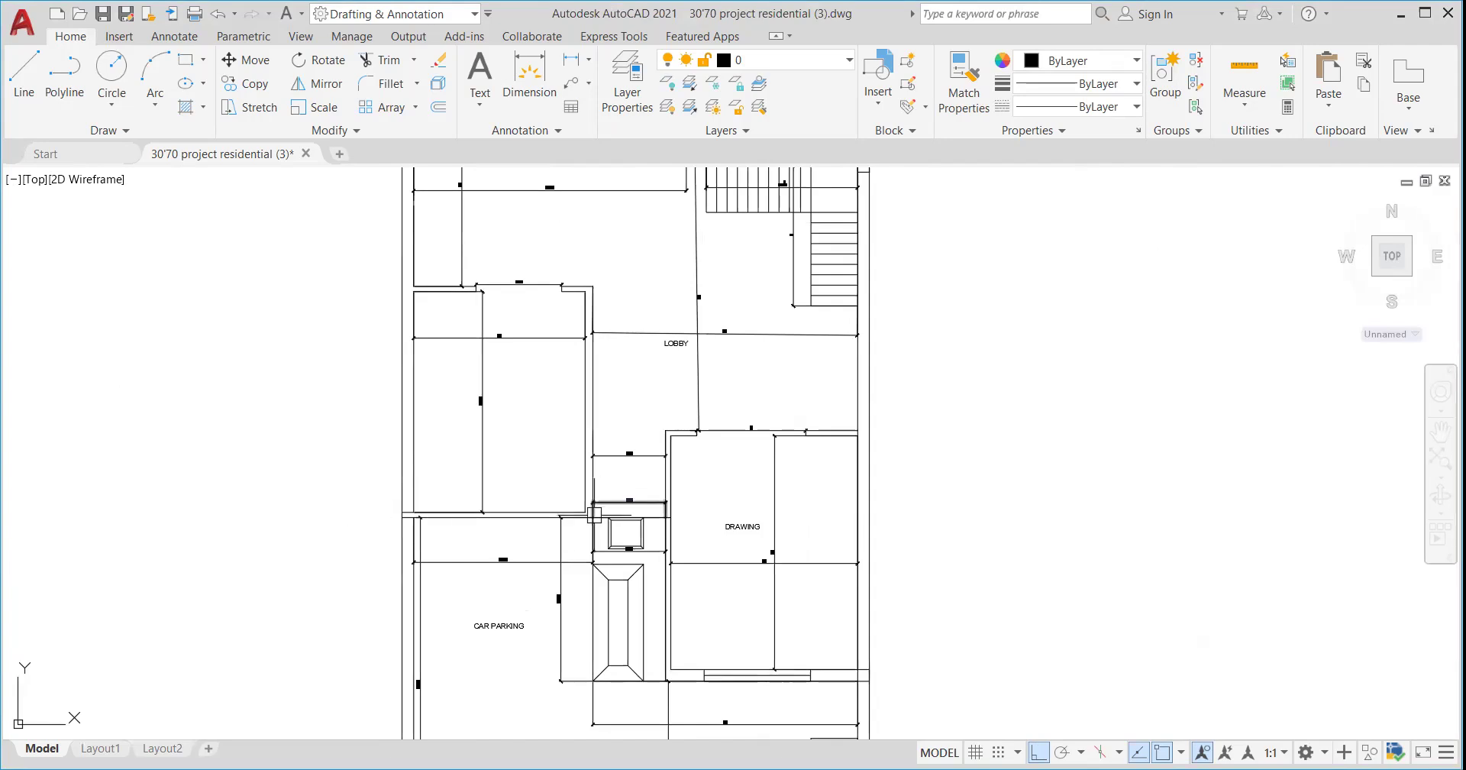
pyautogui.scroll(4, 582, 294)
pyautogui.scroll(-6, 579, 297)
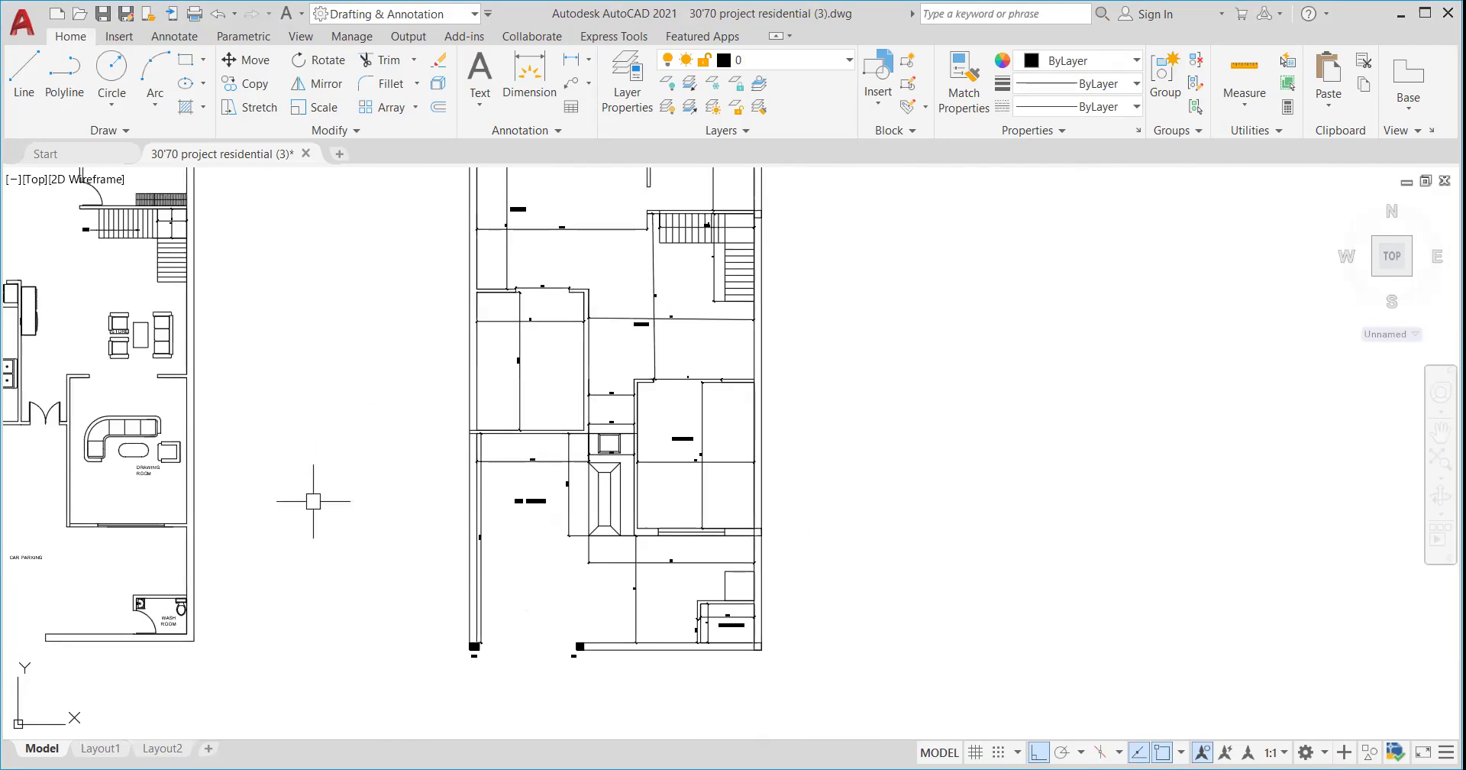
pyautogui.scroll(4, 510, 410)
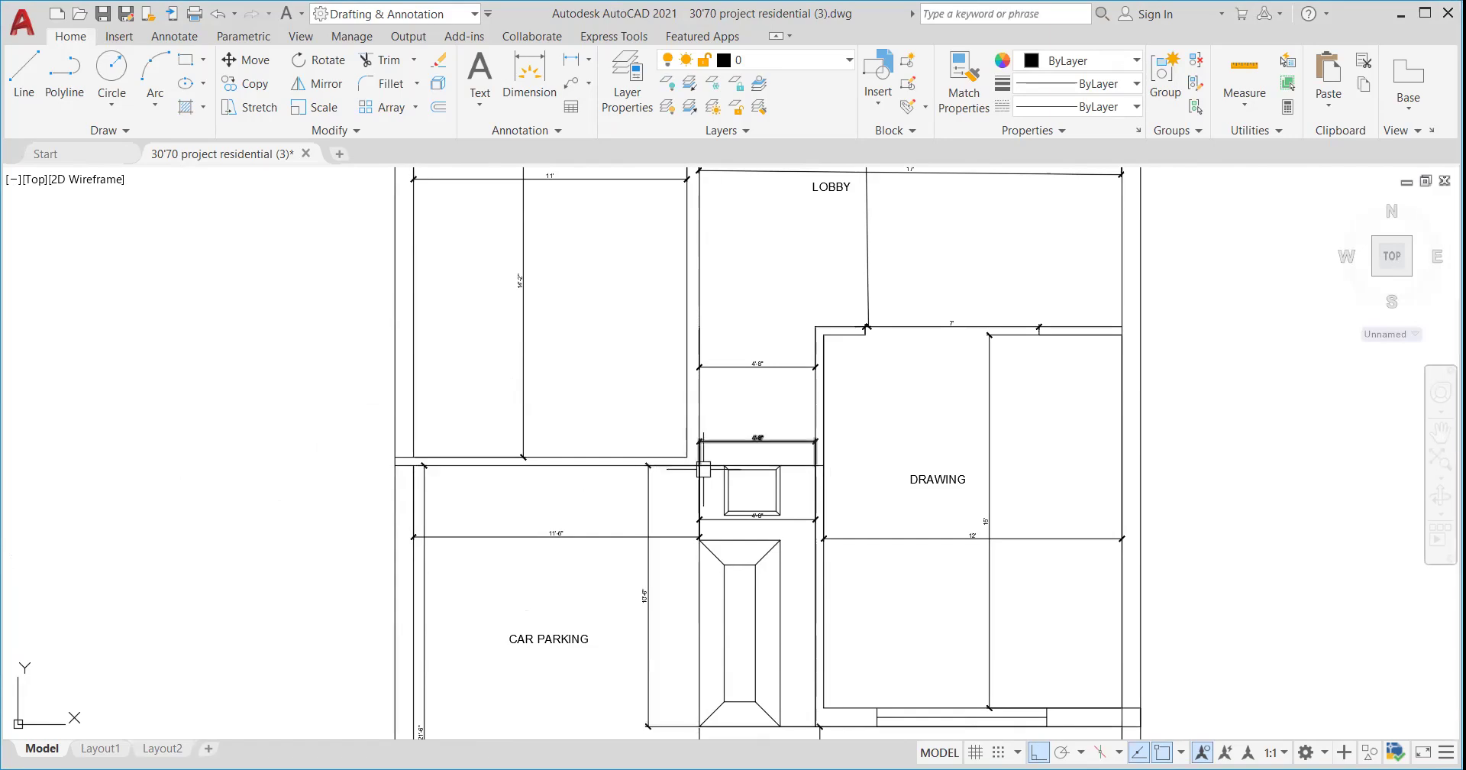
pyautogui.scroll(4, 699, 470)
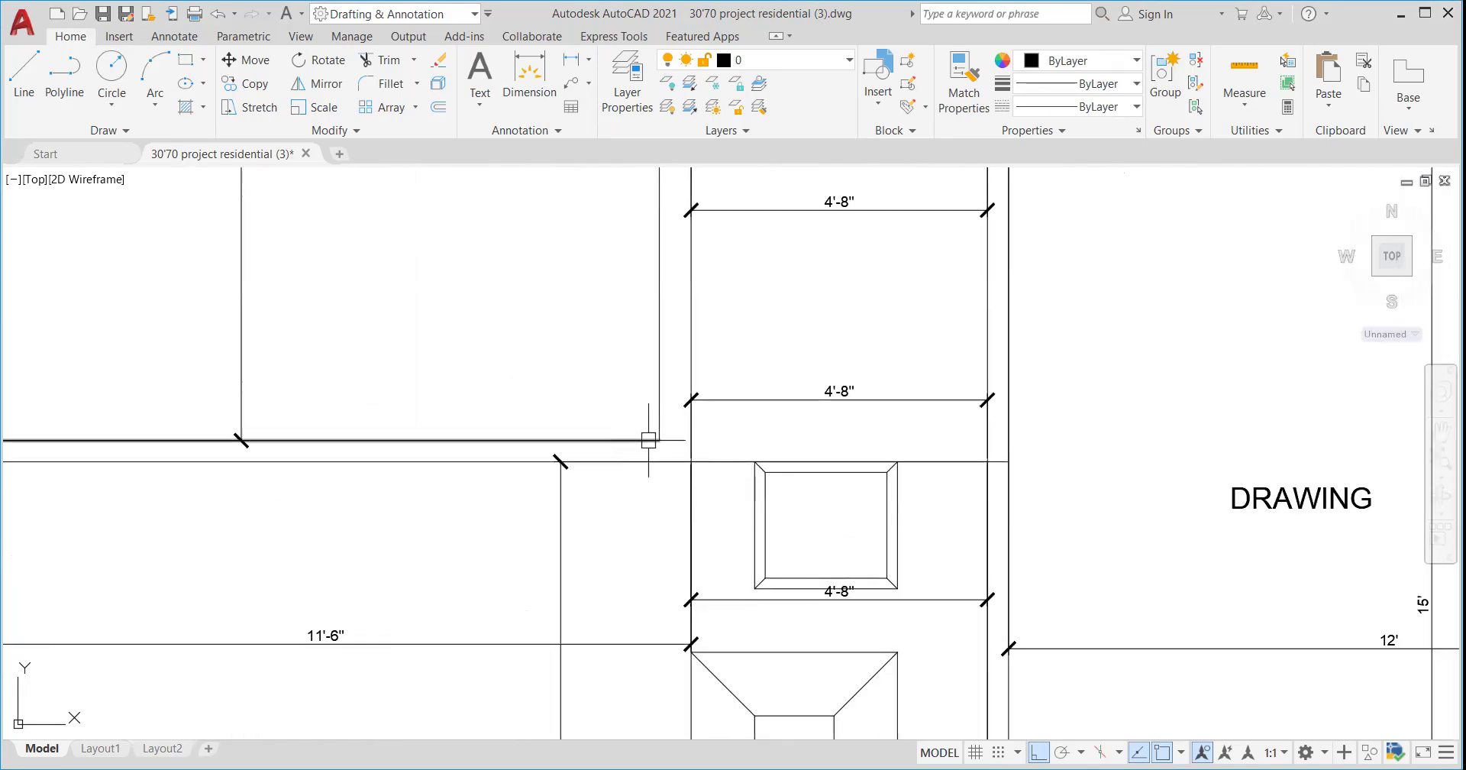
pyautogui.scroll(-6, 662, 433)
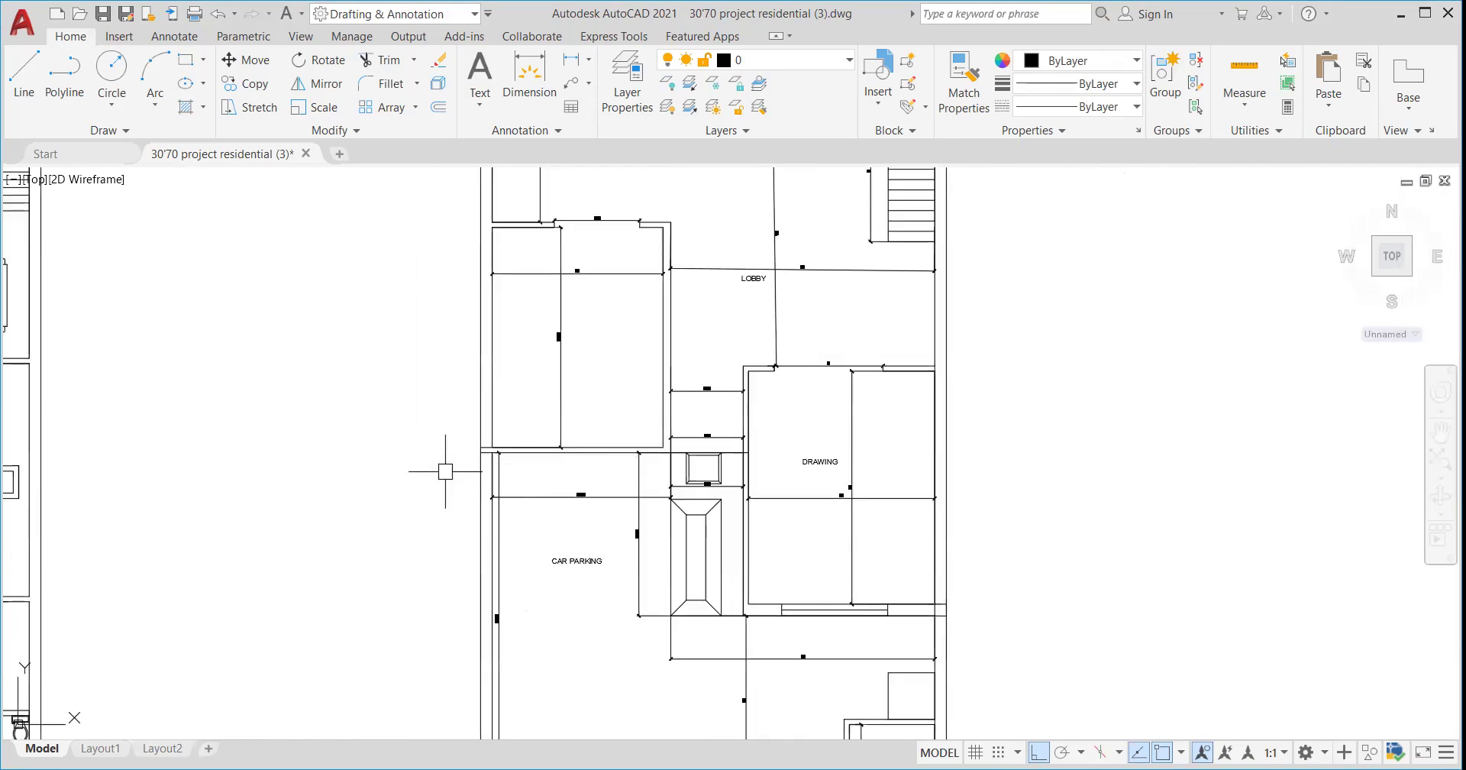
pyautogui.scroll(4, 489, 451)
pyautogui.scroll(-3, 485, 448)
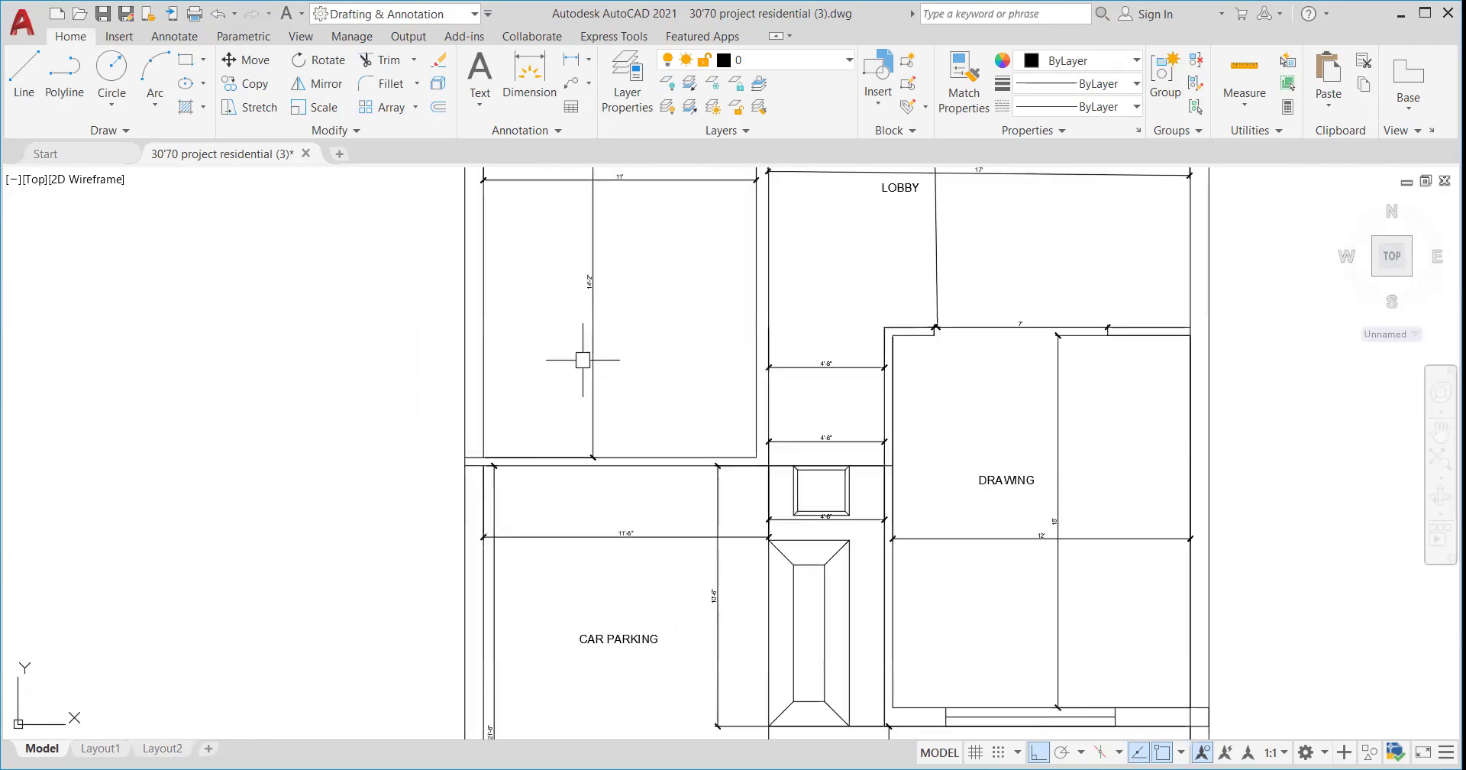
# - Examine the wall corners and junctions of the 11-foot-wide room beside the dining area and lobby for column positions
pyautogui.scroll(-4, 582, 360)
pyautogui.scroll(7, 617, 300)
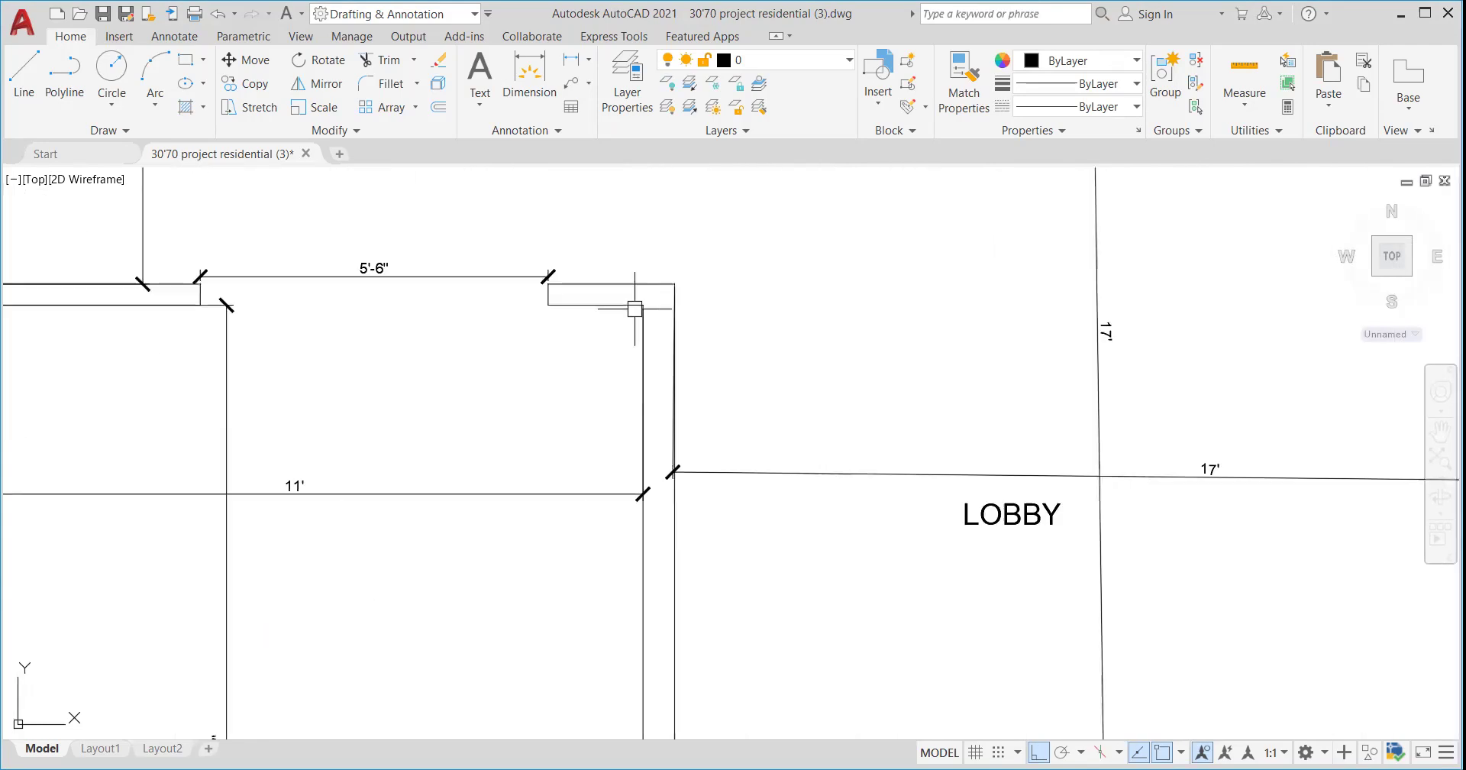
pyautogui.scroll(-4, 687, 244)
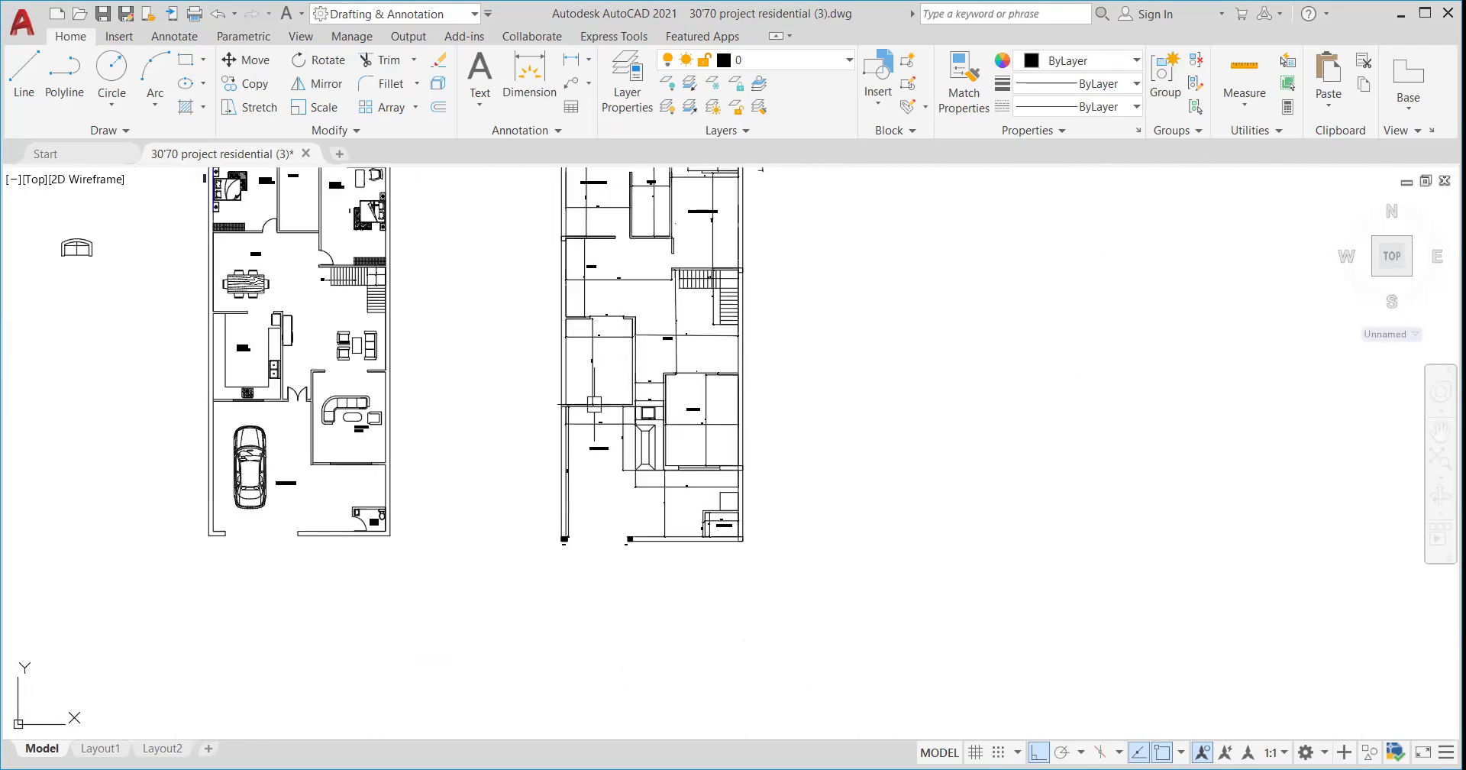
pyautogui.scroll(-4, 579, 488)
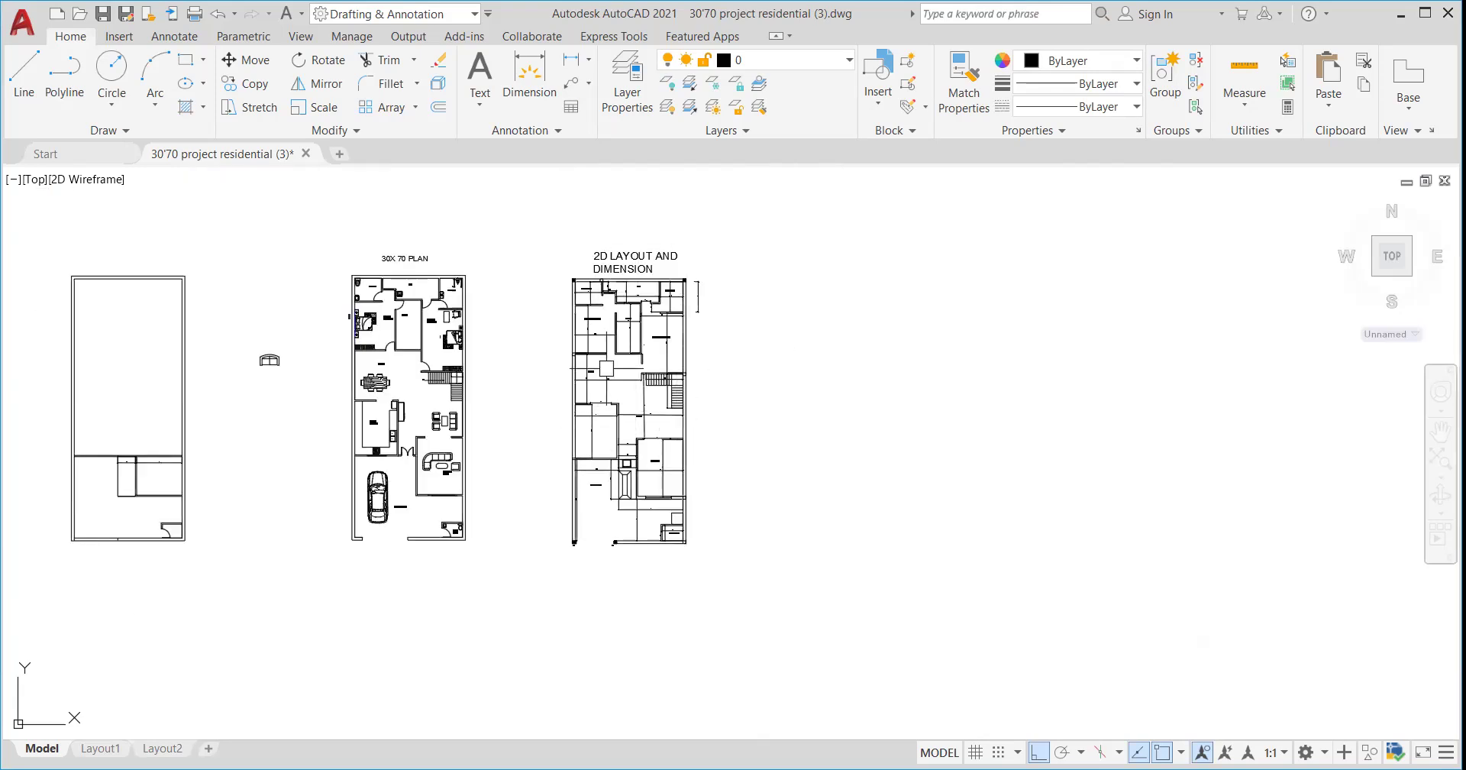
pyautogui.scroll(5, 569, 370)
pyautogui.scroll(-5, 561, 404)
pyautogui.scroll(7, 534, 473)
pyautogui.scroll(4, 498, 487)
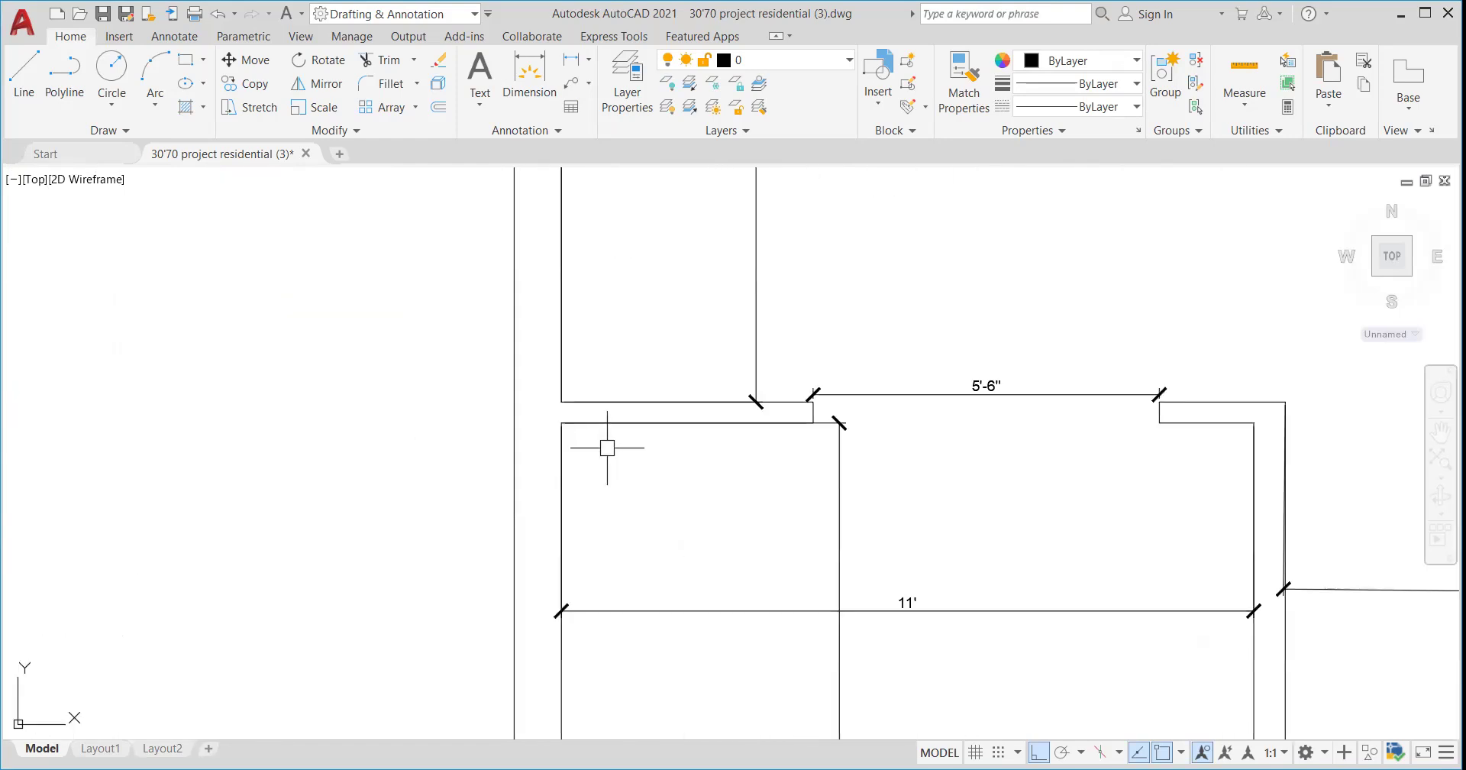
pyautogui.scroll(-5, 605, 458)
pyautogui.scroll(4, 596, 557)
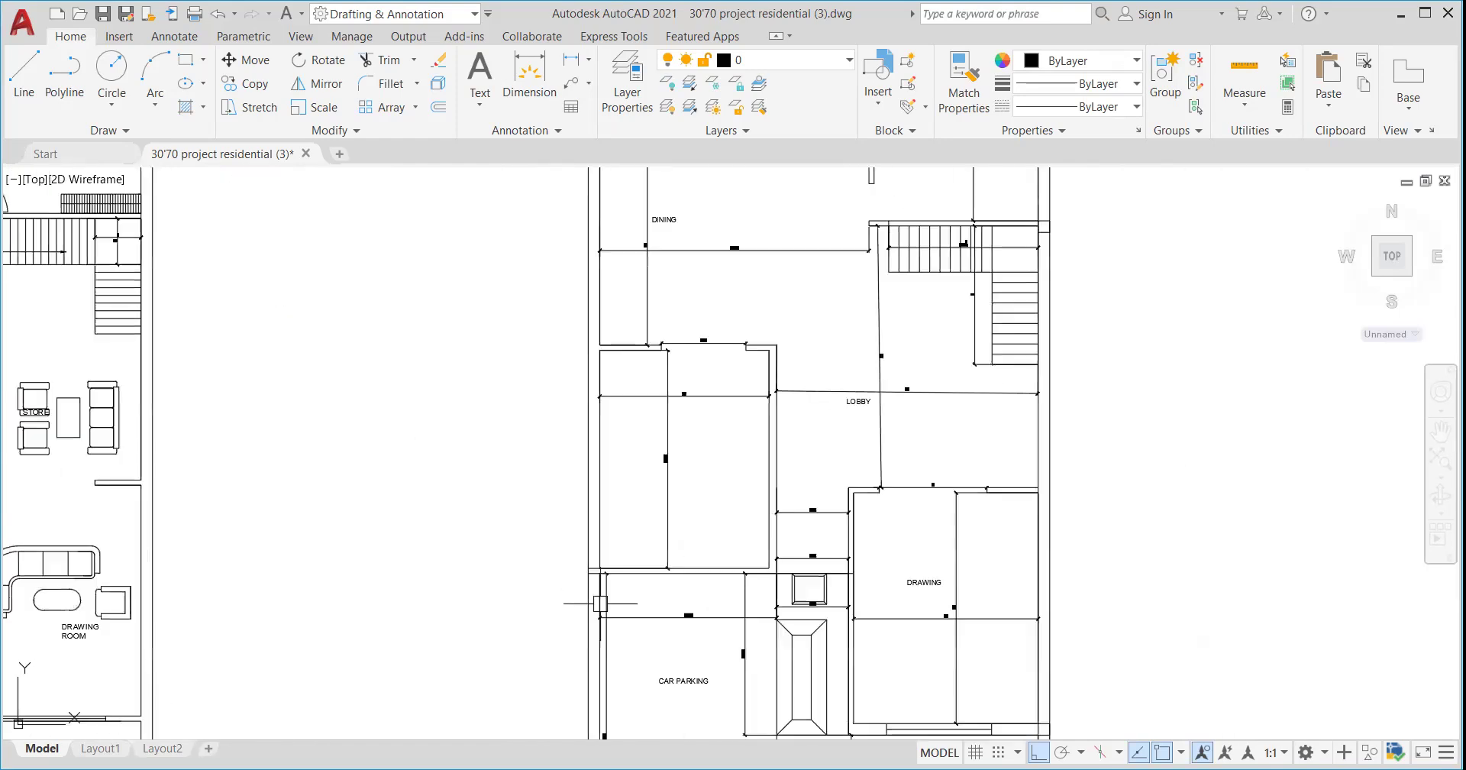
# - Trim the cross-wall lines running through the outer side wall where the wall behind the car parking meets it
pyautogui.scroll(3, 653, 586)
pyautogui.scroll(-3, 603, 565)
pyautogui.scroll(2, 582, 556)
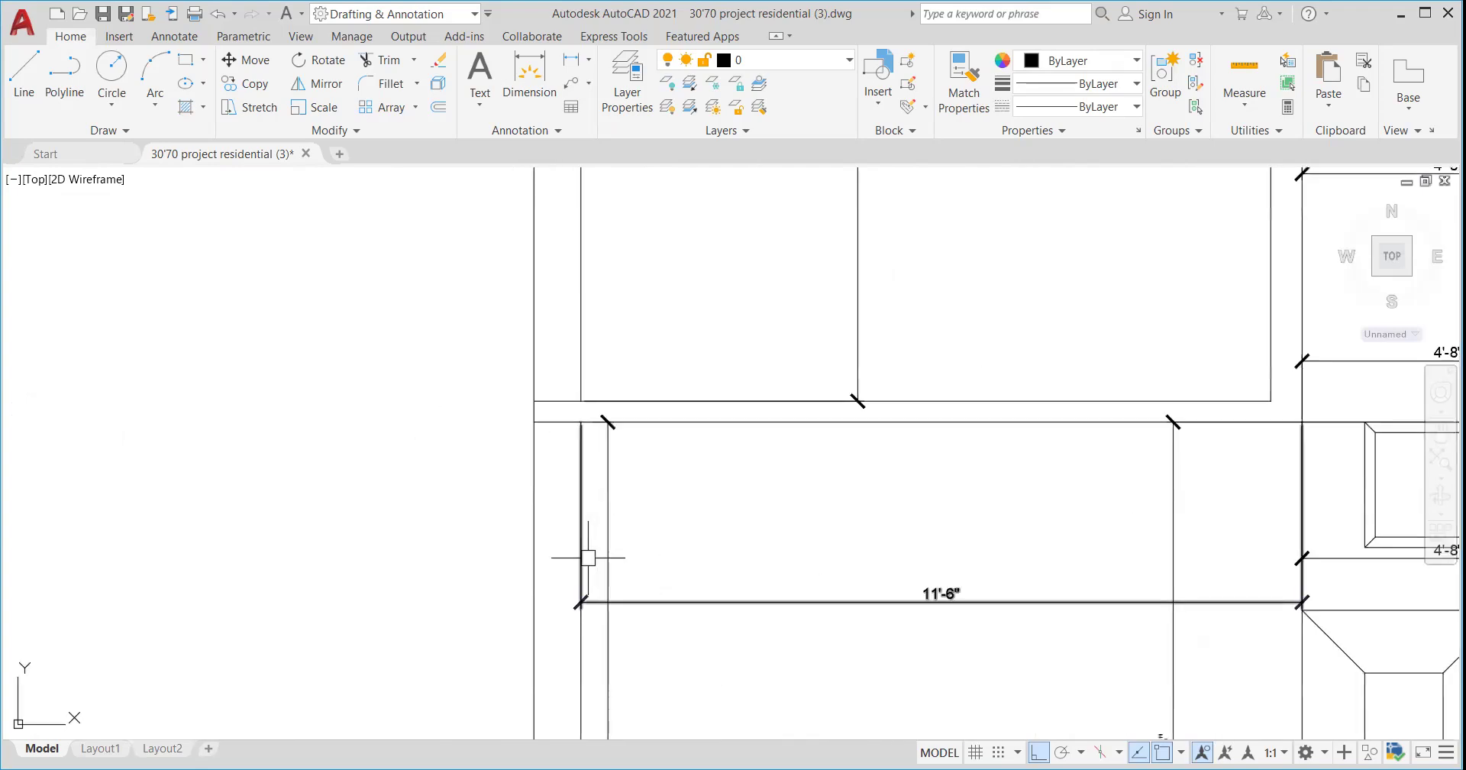
pyautogui.scroll(2, 608, 527)
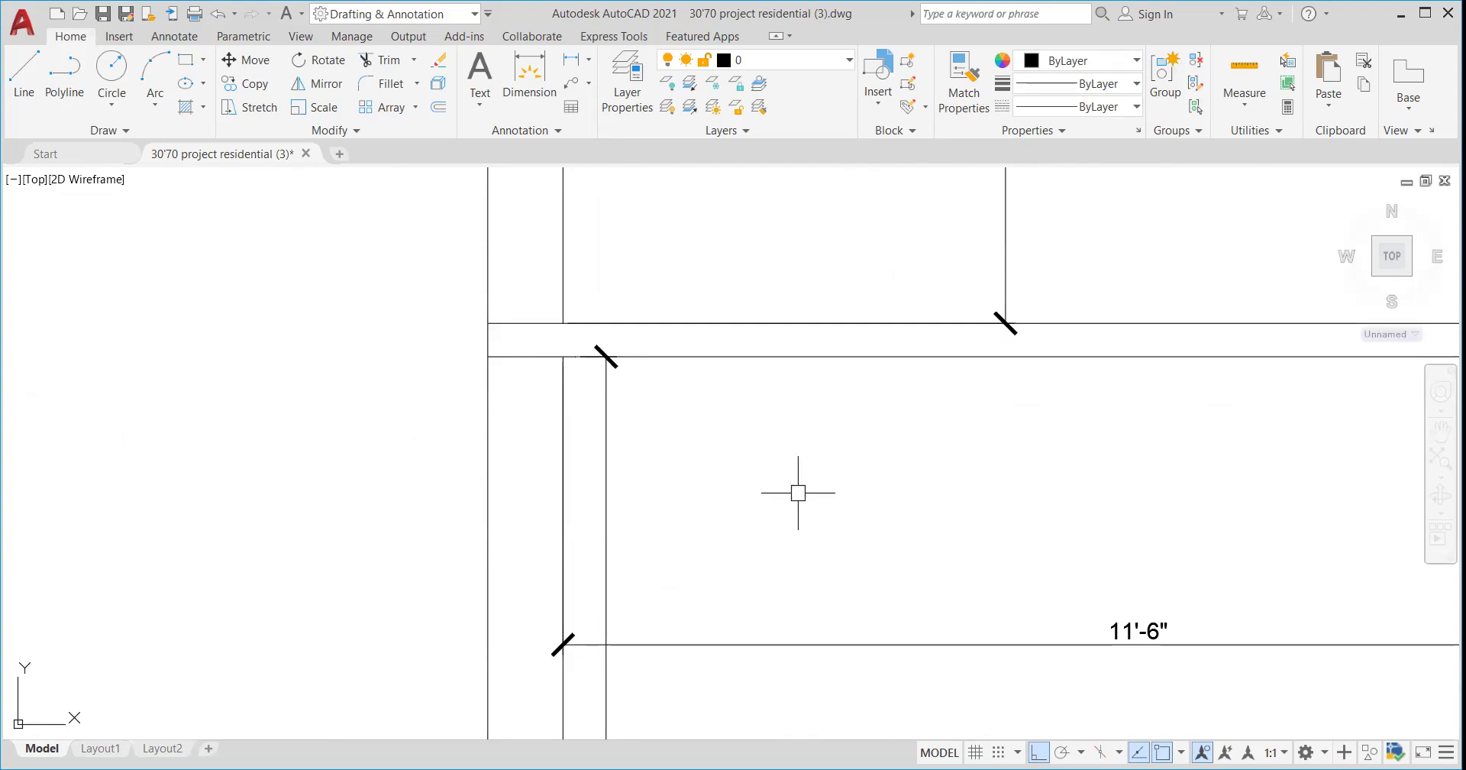
pyautogui.scroll(2, 528, 360)
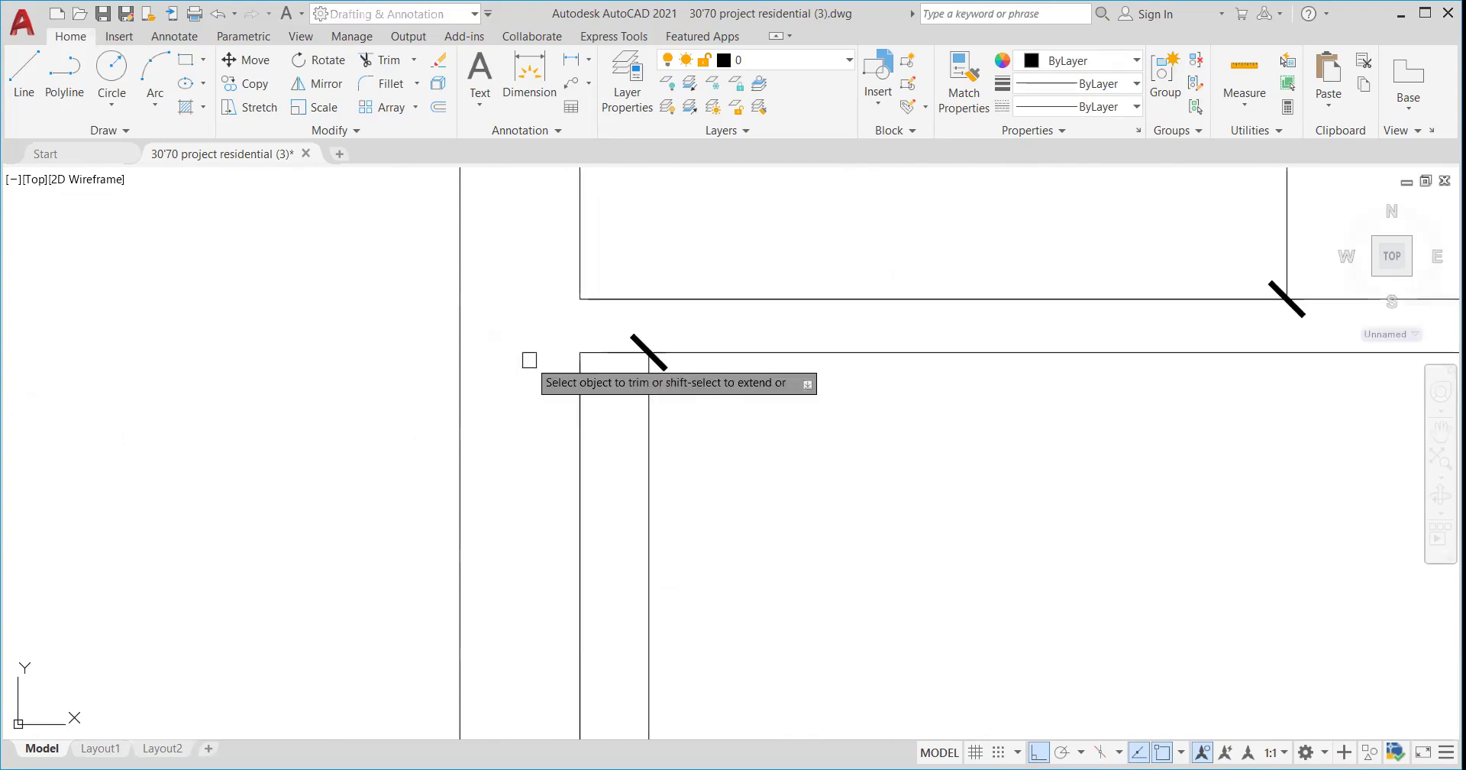
# - Draw a column rectangle about 9 by 7 inches on the outer side wall where the wall behind the car parking meets it
pyautogui.write('R')
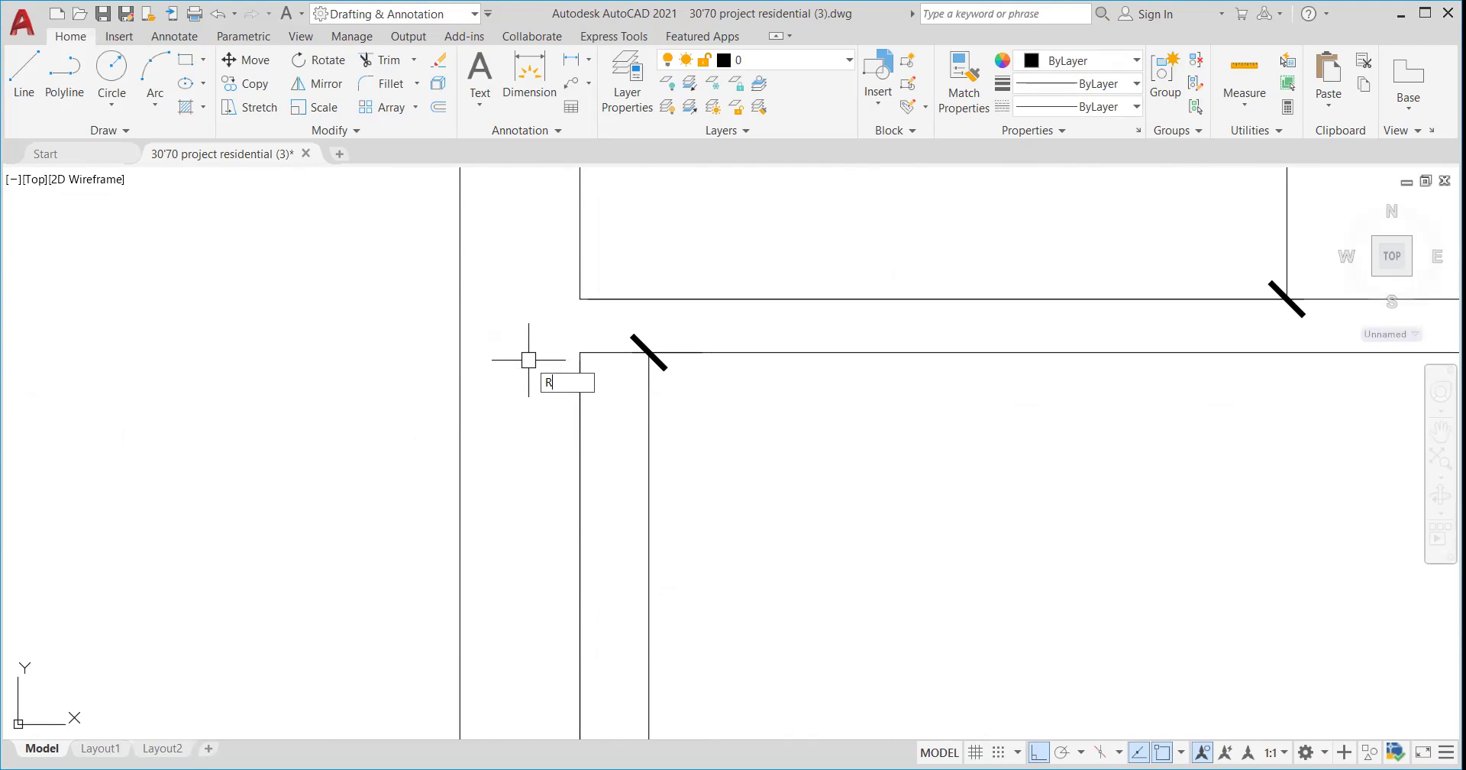
pyautogui.press('Return')
pyautogui.click(581, 298)
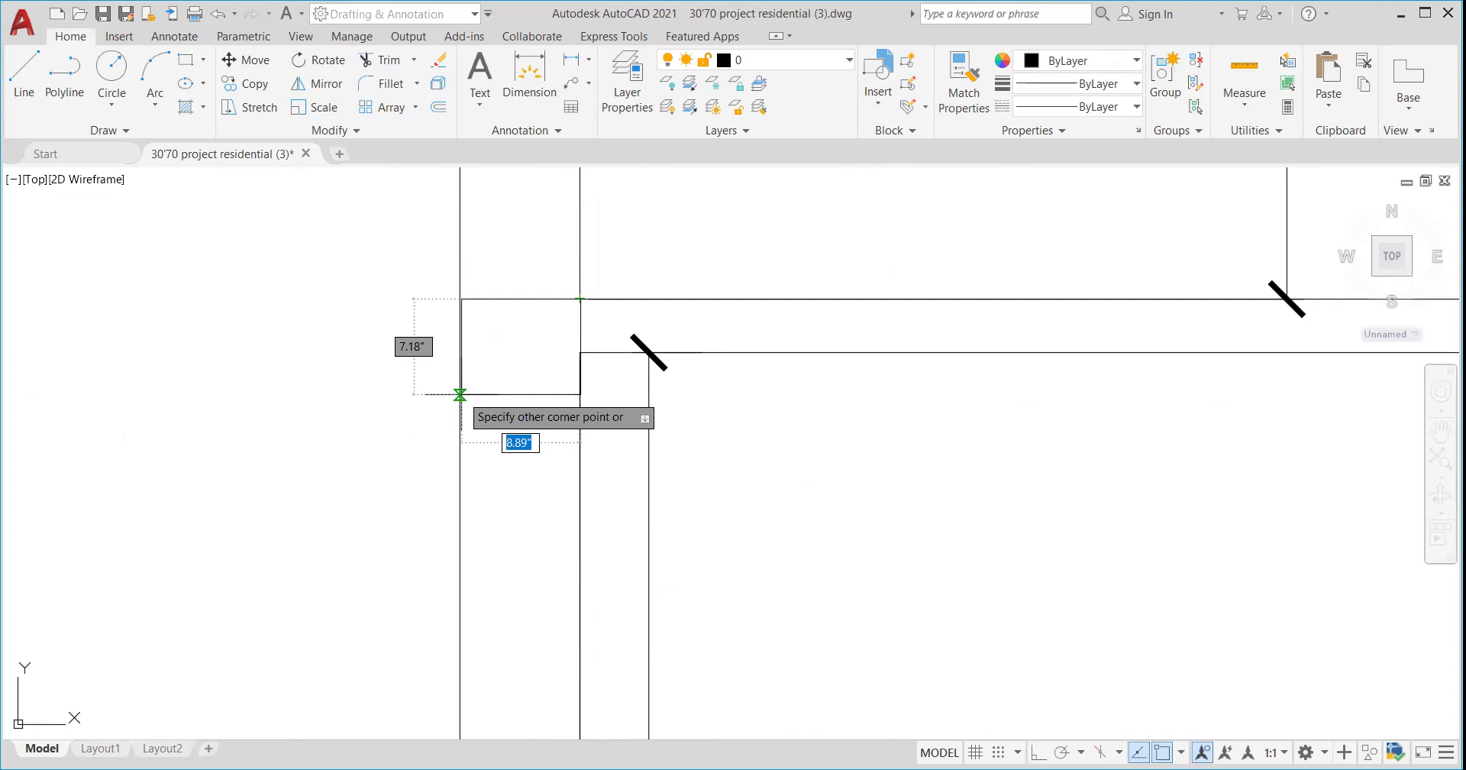
pyautogui.click(460, 394)
pyautogui.scroll(-5, 450, 359)
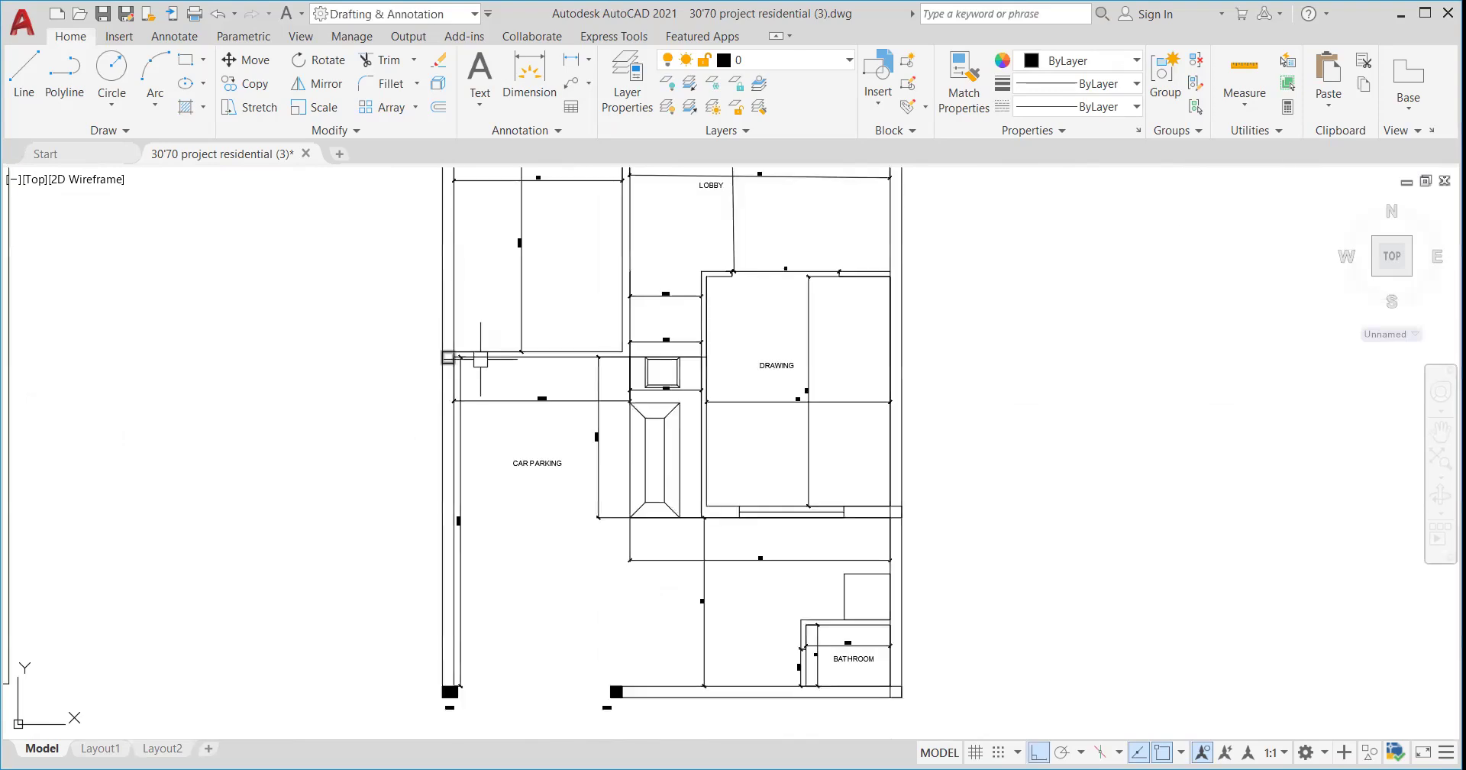
# - Draw a square column rectangle at the corner where the wall behind the car parking meets the 11-foot-wide room's inner side wall
pyautogui.scroll(4, 603, 348)
pyautogui.scroll(-1, 749, 376)
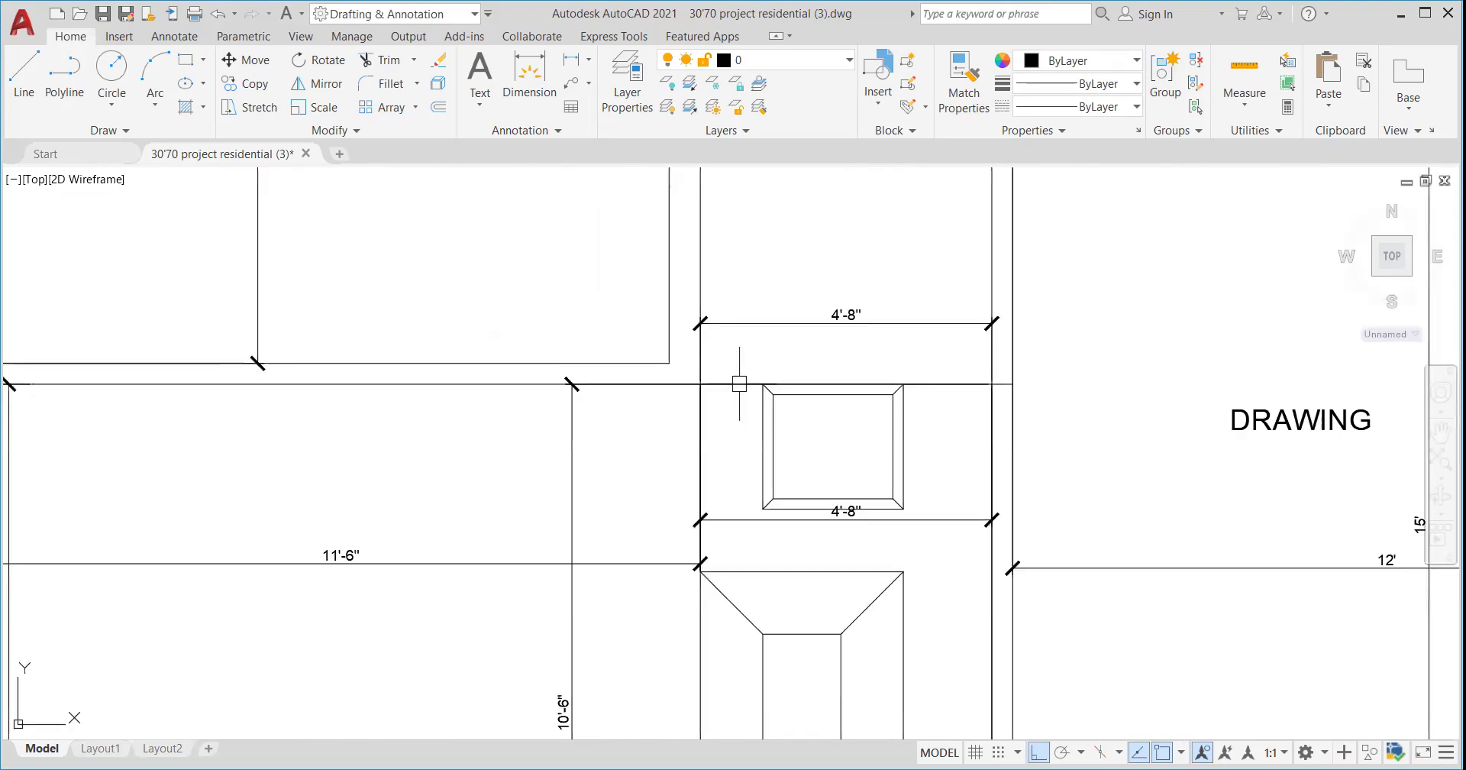
pyautogui.scroll(1, 746, 382)
pyautogui.scroll(-2, 727, 361)
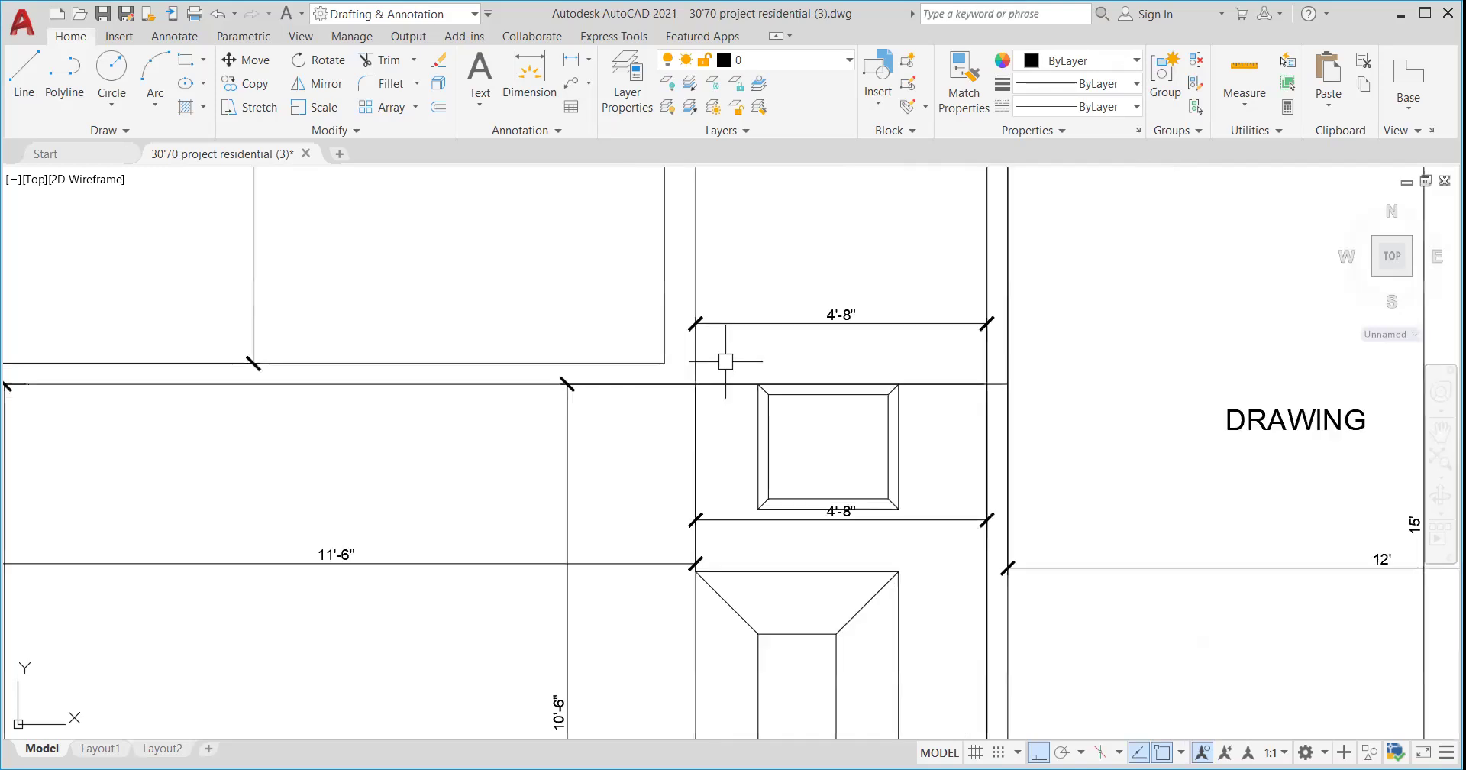
pyautogui.write('RR')
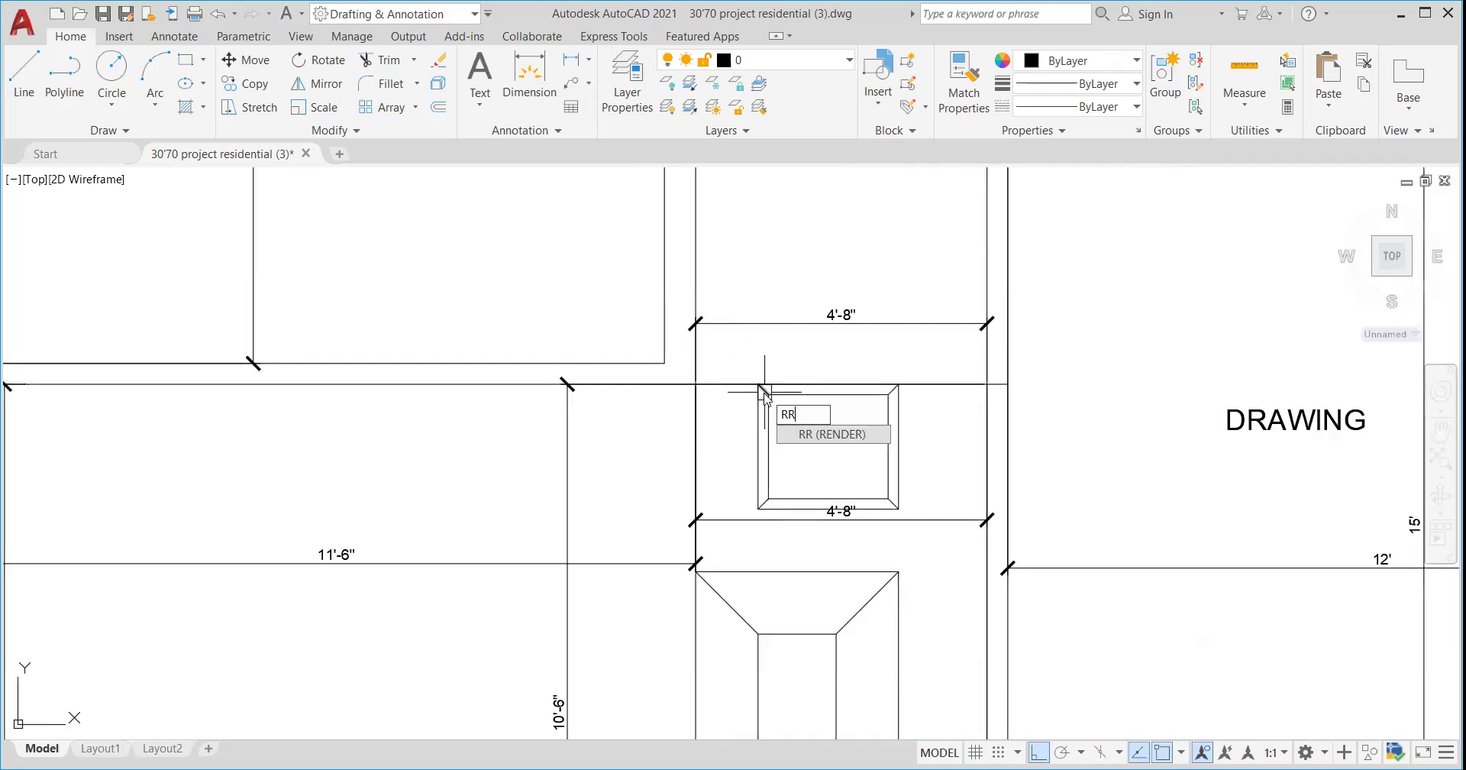
pyautogui.press('BackSpace')
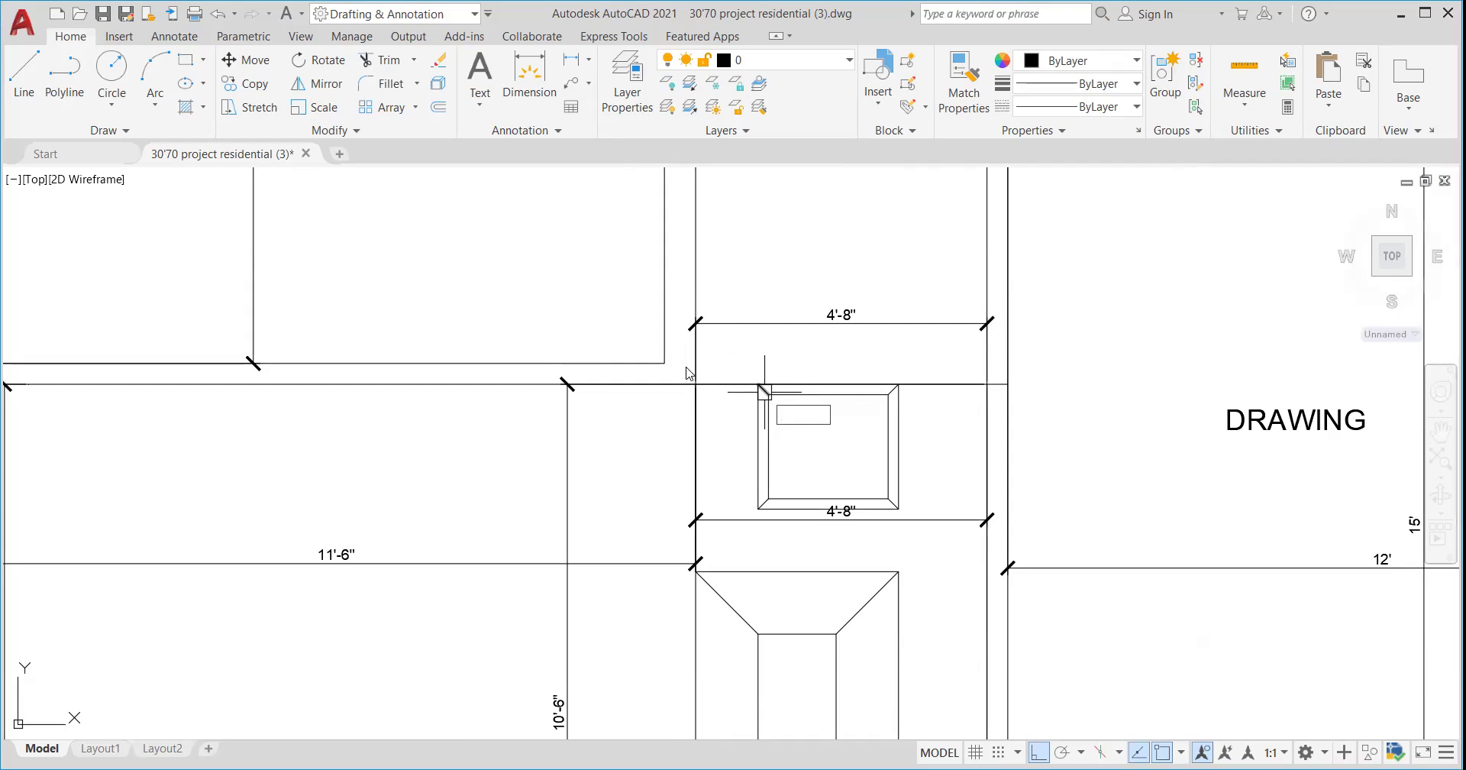
pyautogui.write('REC')
pyautogui.scroll(5, 674, 368)
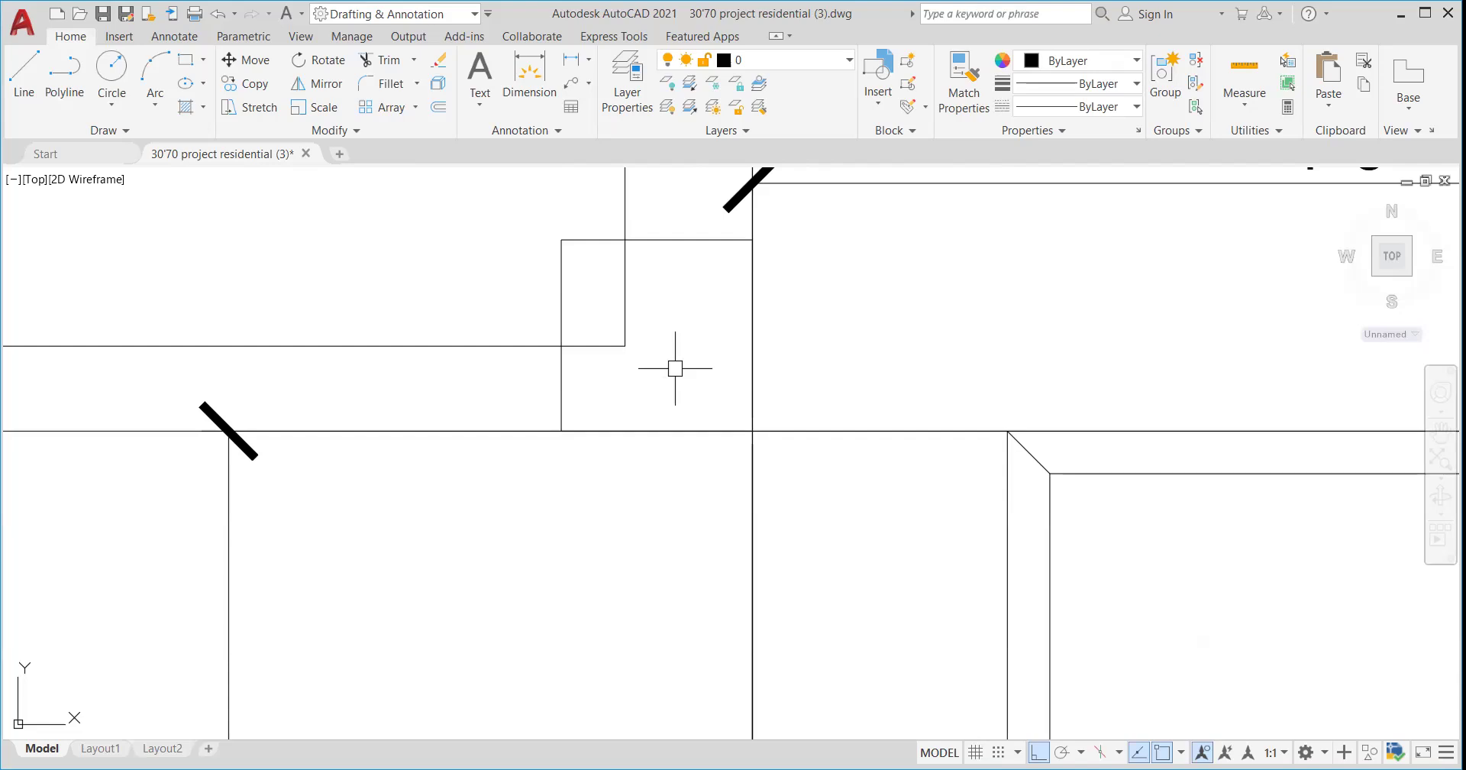
# - Draw a square column outline at the free end of the wall between the staircase and master bedroom 2
pyautogui.scroll(-2, 675, 368)
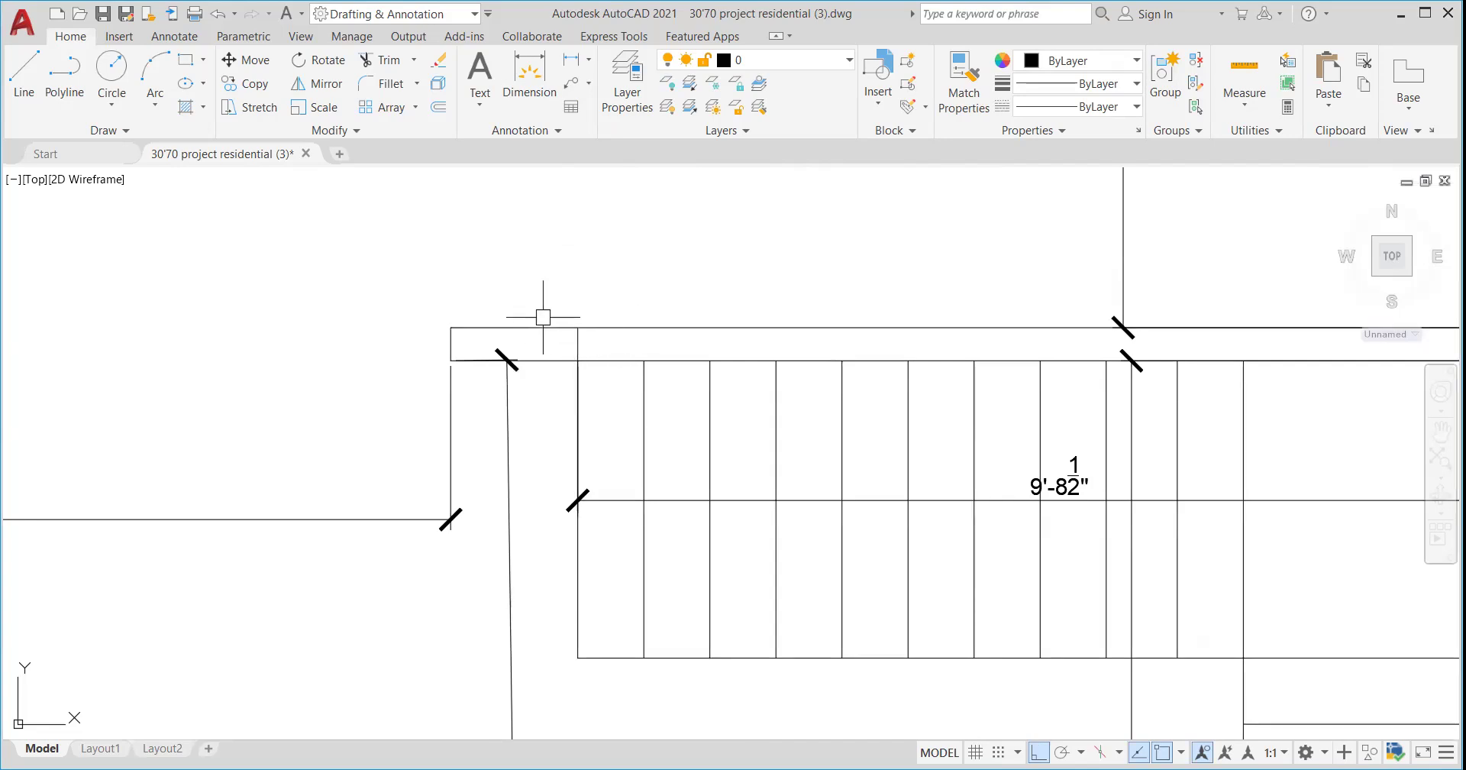
pyautogui.write('REC')
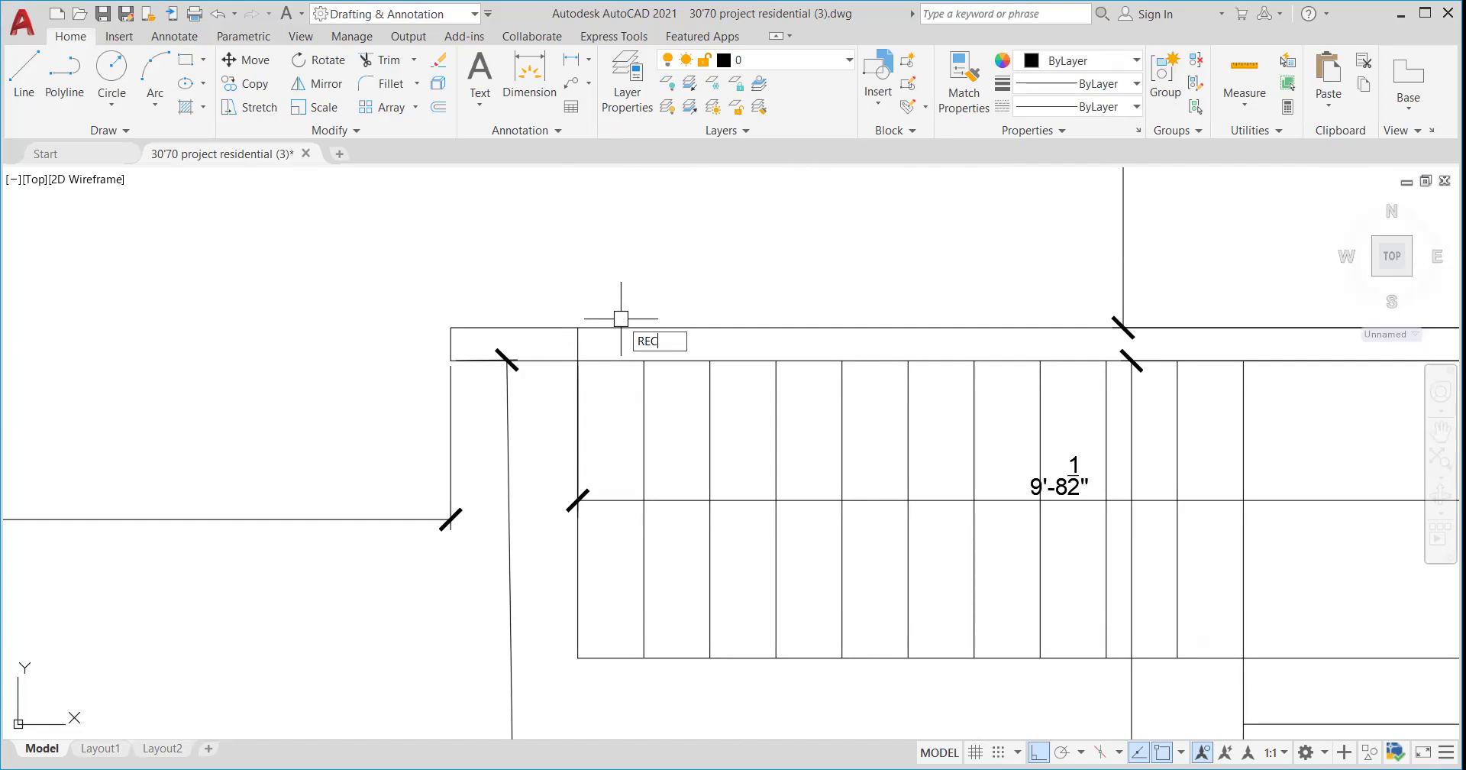
pyautogui.press('Return')
pyautogui.click(577, 361)
pyautogui.click(652, 286)
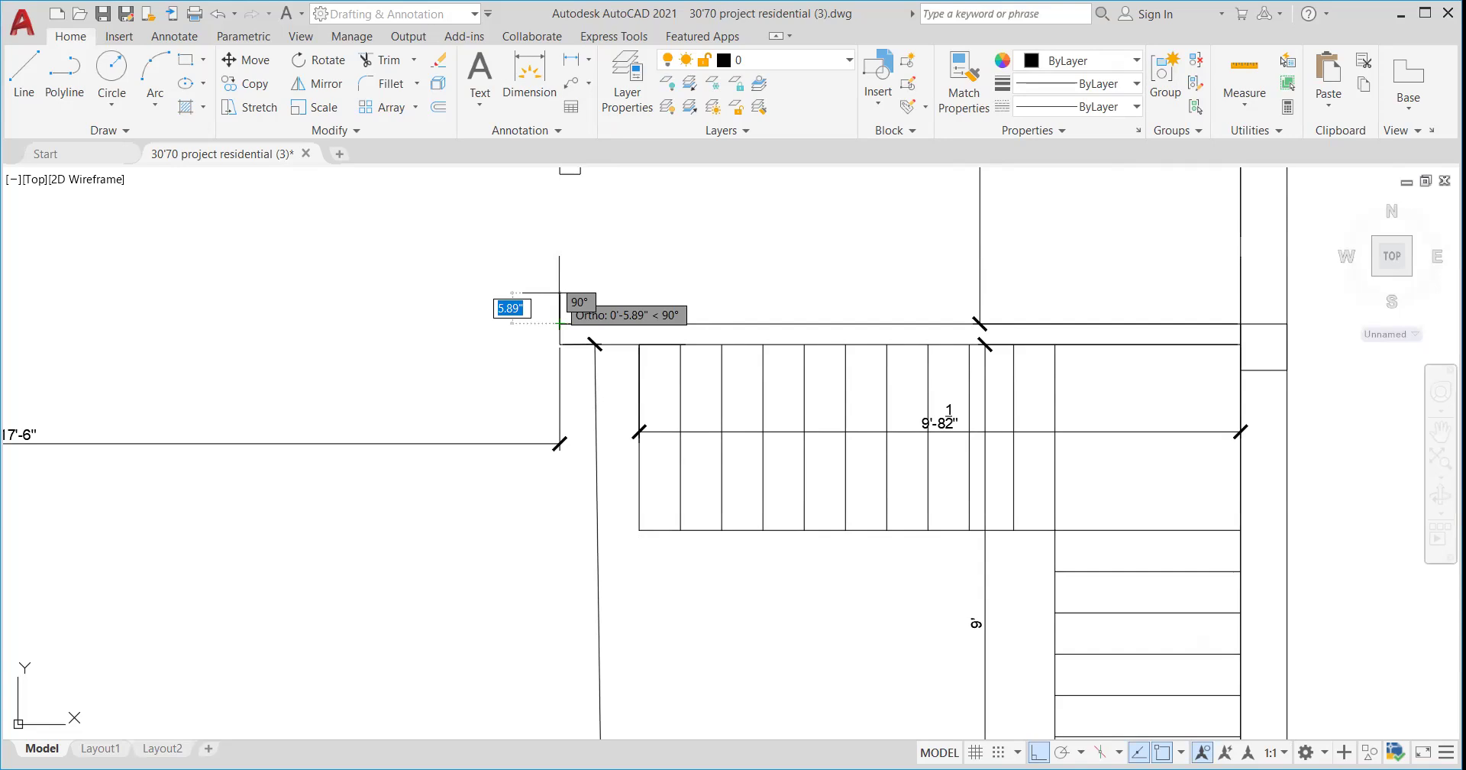
pyautogui.scroll(5, 606, 321)
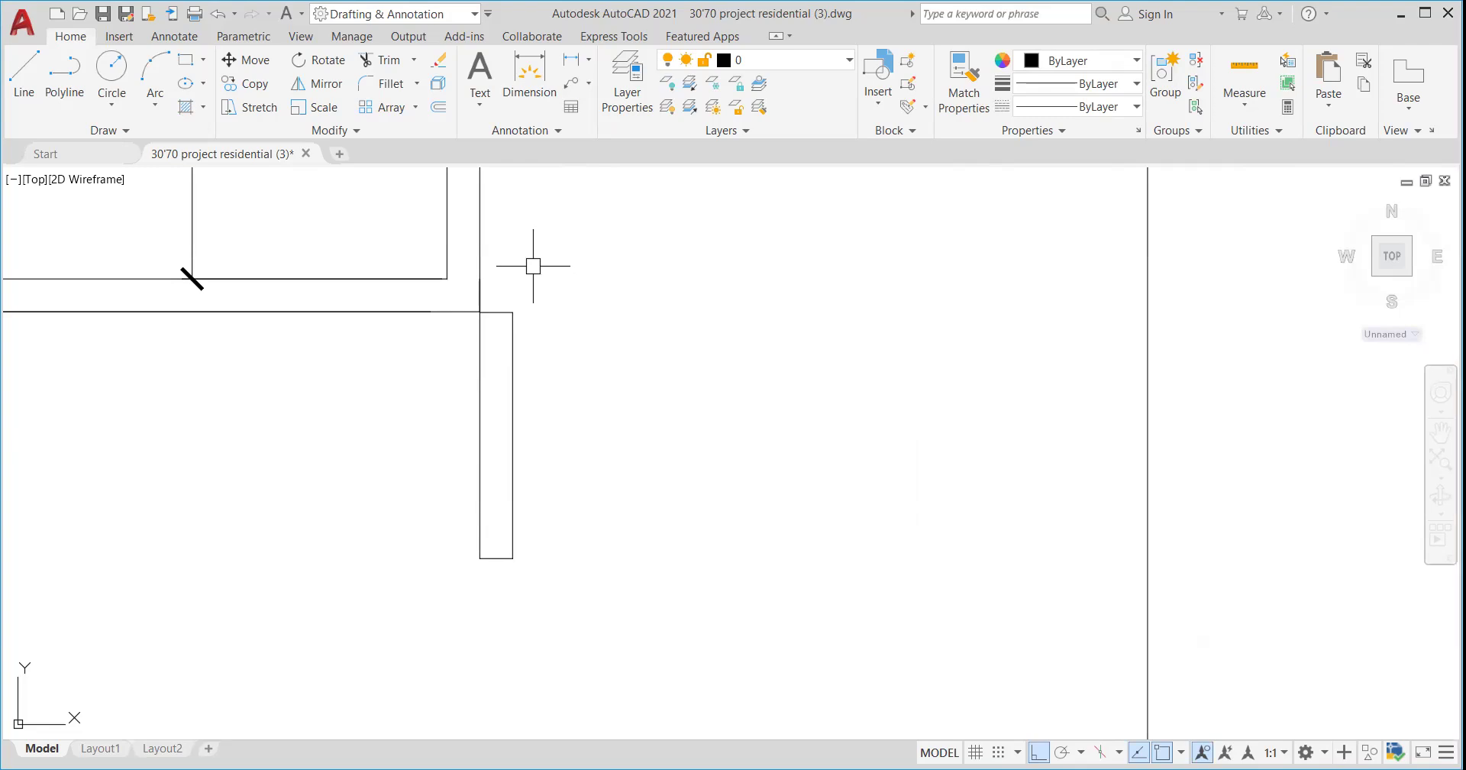
# - Examine the walls around the staircase, dining area and lobby for further column positions
pyautogui.scroll(-5, 535, 271)
pyautogui.scroll(3, 581, 356)
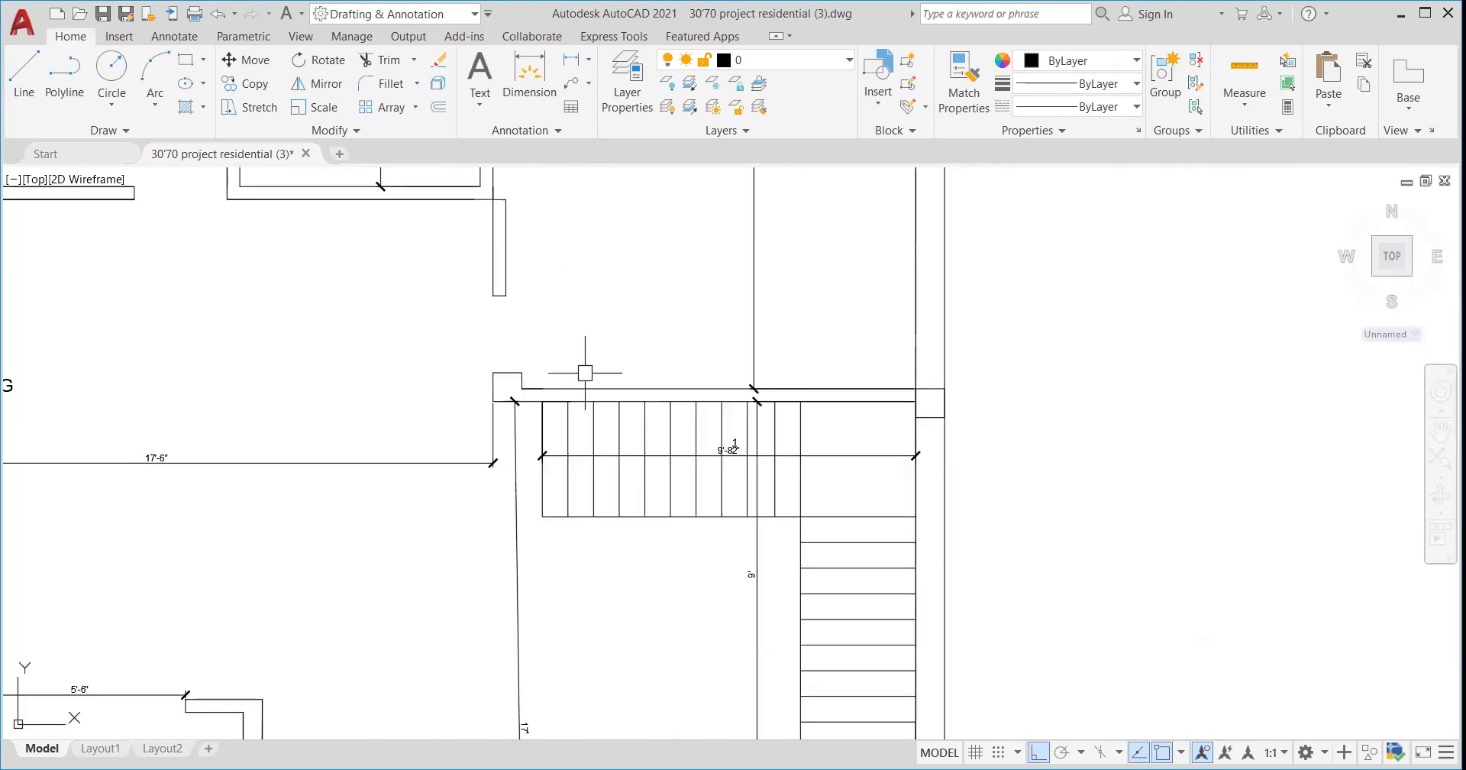
pyautogui.scroll(-1, 584, 356)
pyautogui.scroll(-4, 587, 355)
pyautogui.scroll(4, 589, 343)
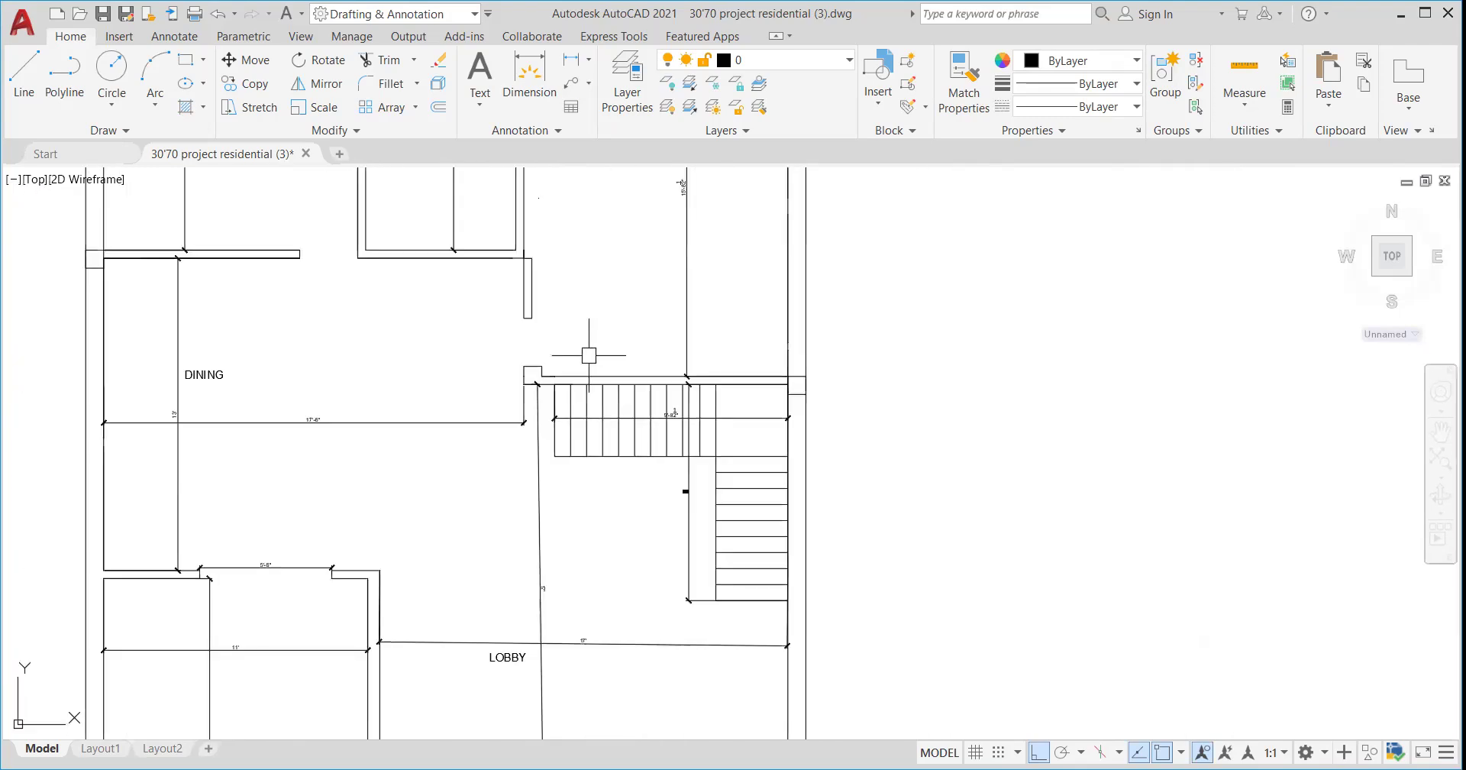
pyautogui.scroll(-2, 657, 351)
pyautogui.scroll(-4, 659, 354)
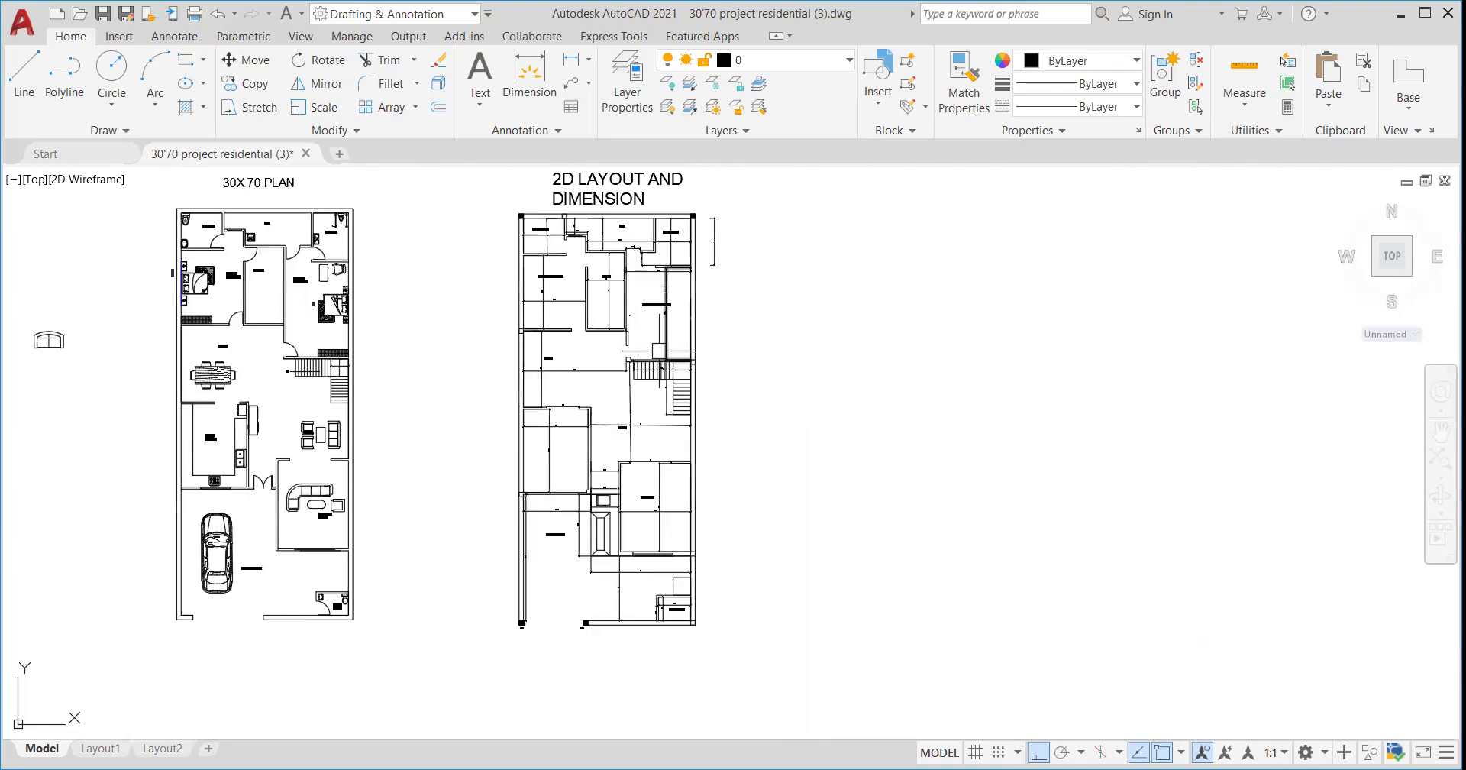
pyautogui.scroll(6, 692, 609)
pyautogui.scroll(-4, 692, 608)
pyautogui.scroll(6, 654, 404)
pyautogui.scroll(-4, 654, 404)
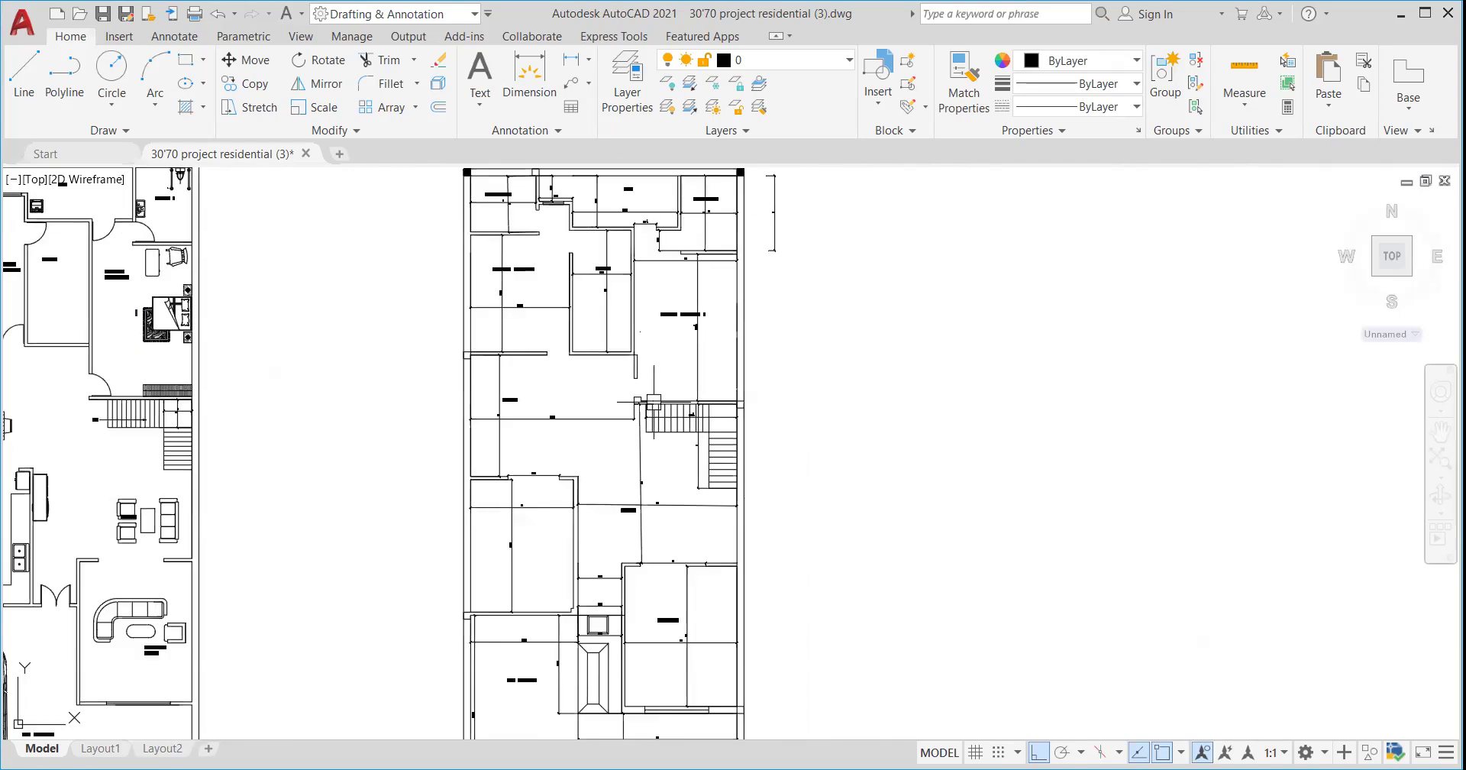
pyautogui.scroll(4, 745, 402)
pyautogui.scroll(-4, 698, 387)
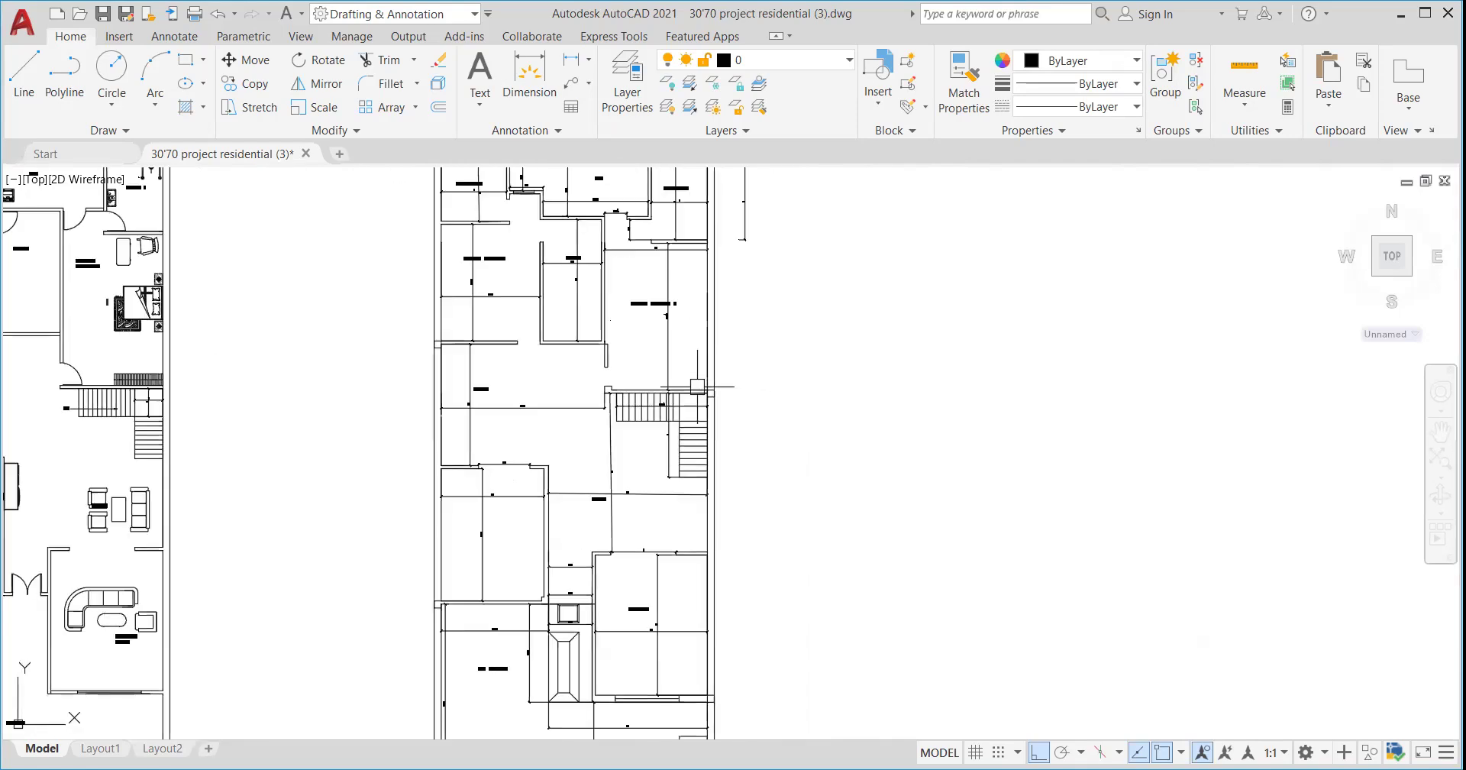
pyautogui.scroll(6, 636, 387)
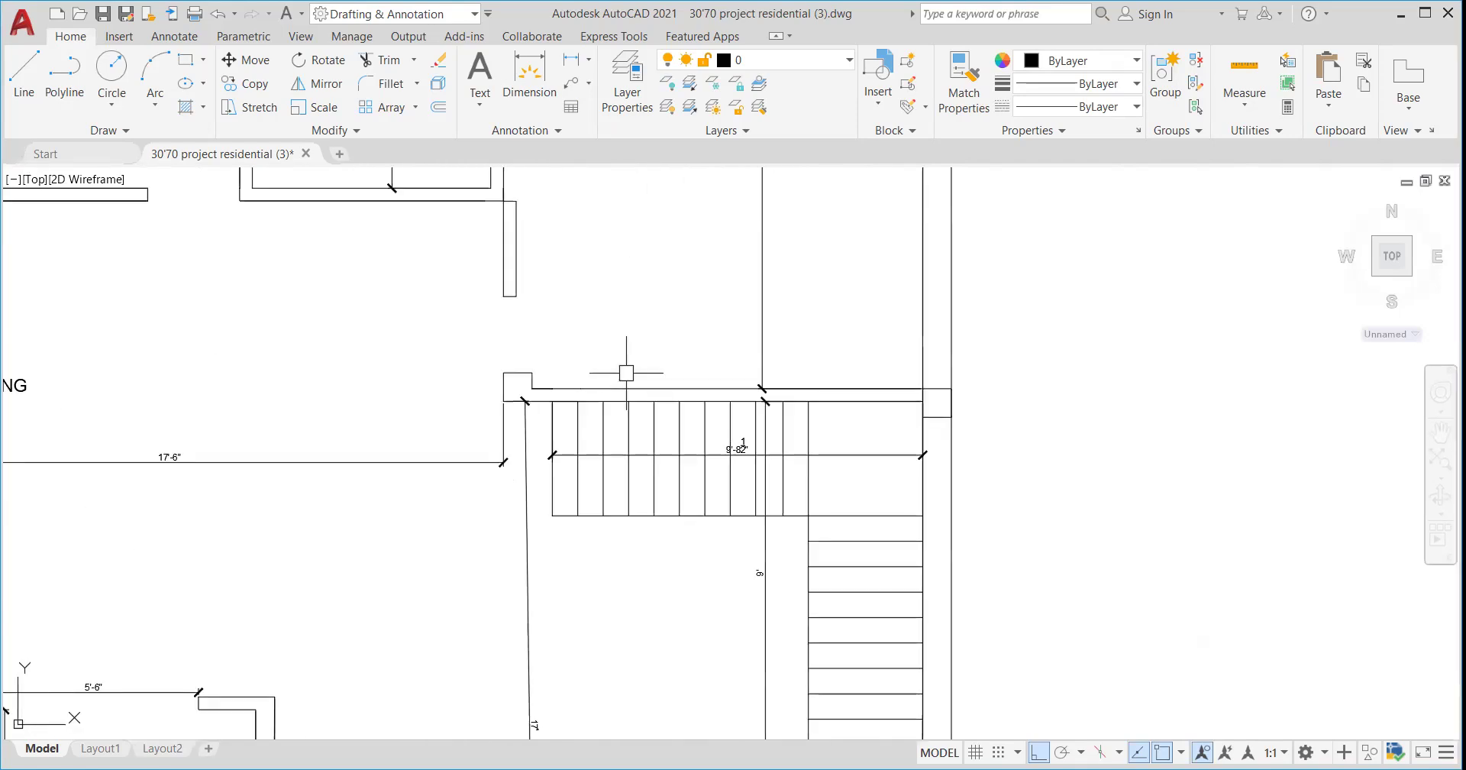
pyautogui.scroll(2, 624, 370)
pyautogui.scroll(-6, 626, 365)
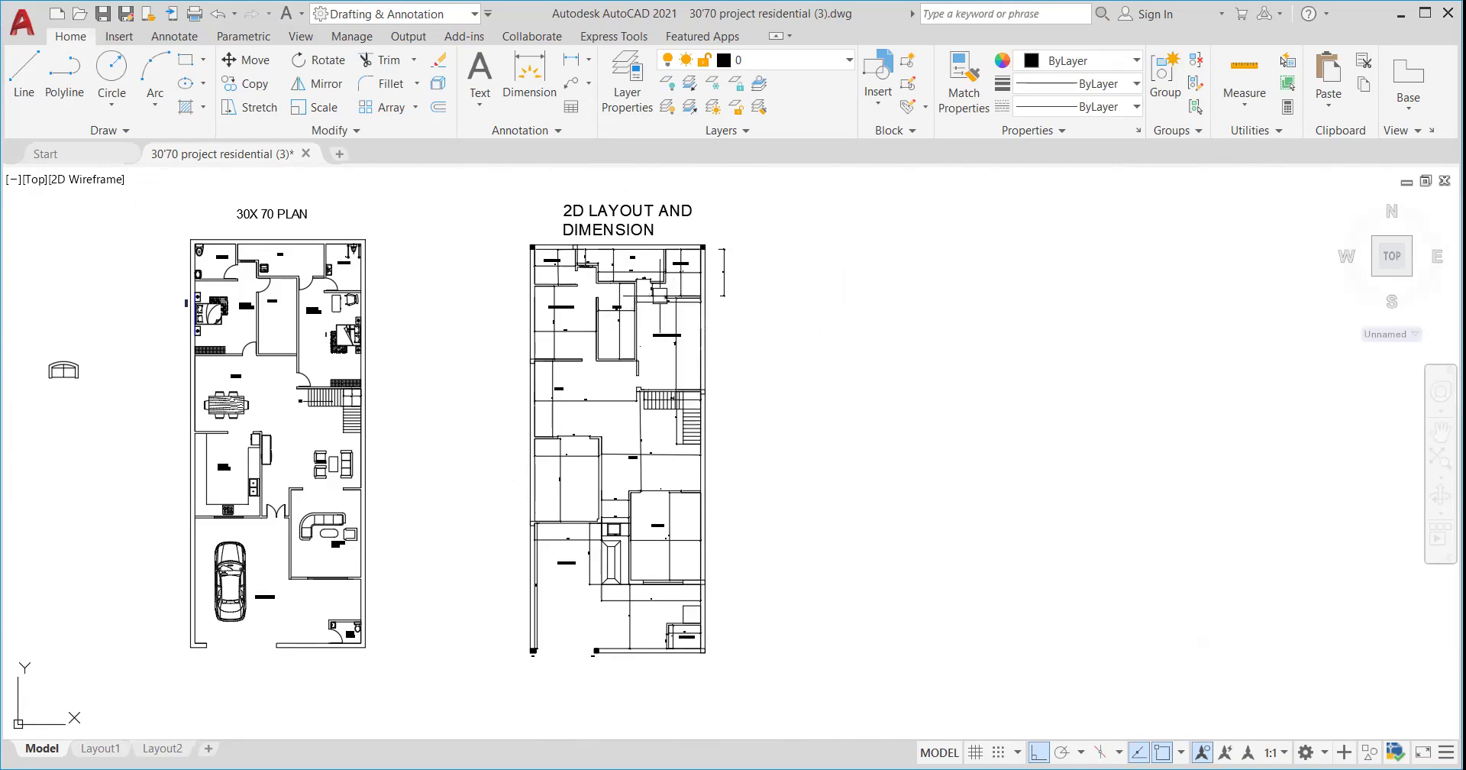
# - Examine the wall corners and junctions between the washroom, the OTS and the store for column positions
pyautogui.scroll(5, 628, 257)
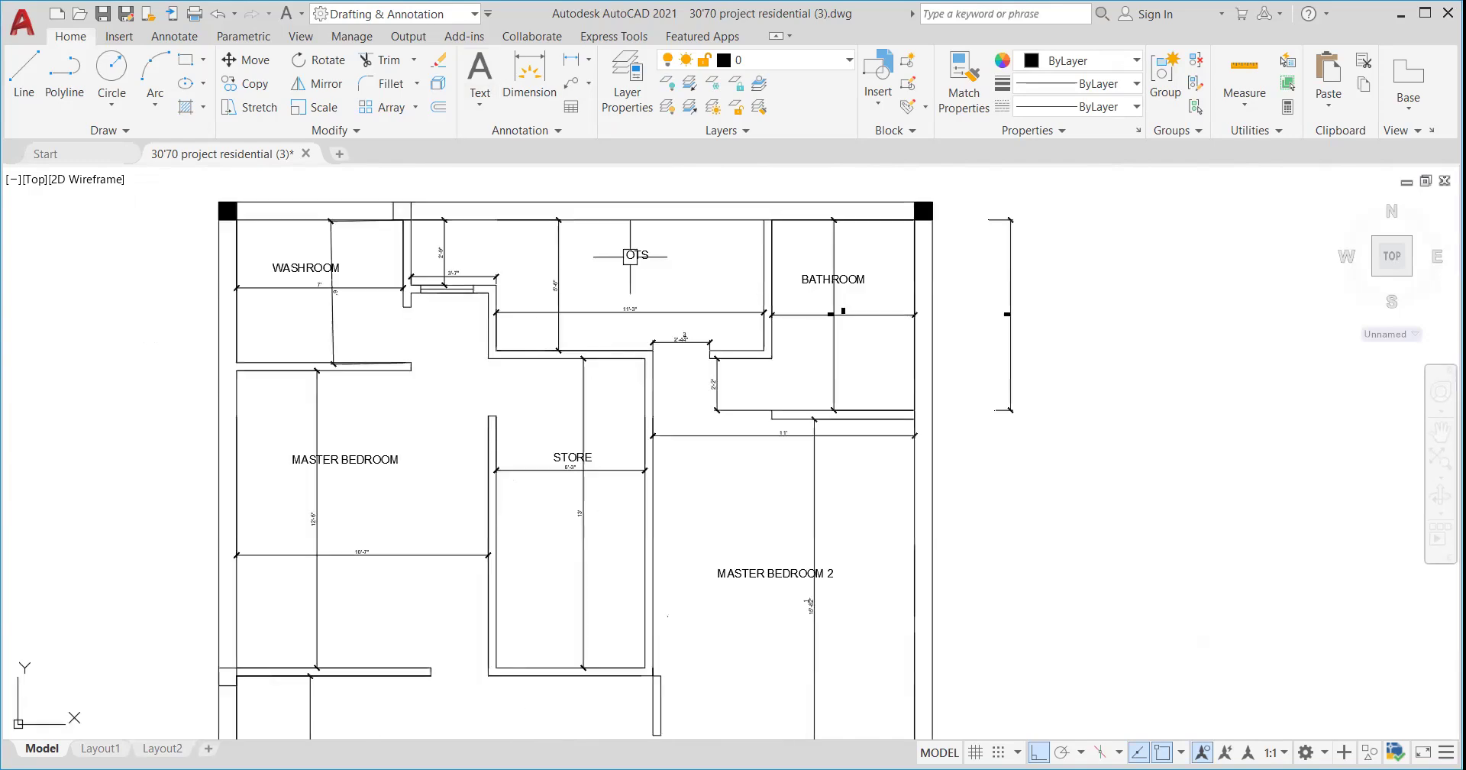
pyautogui.scroll(-5, 631, 257)
pyautogui.scroll(6, 651, 334)
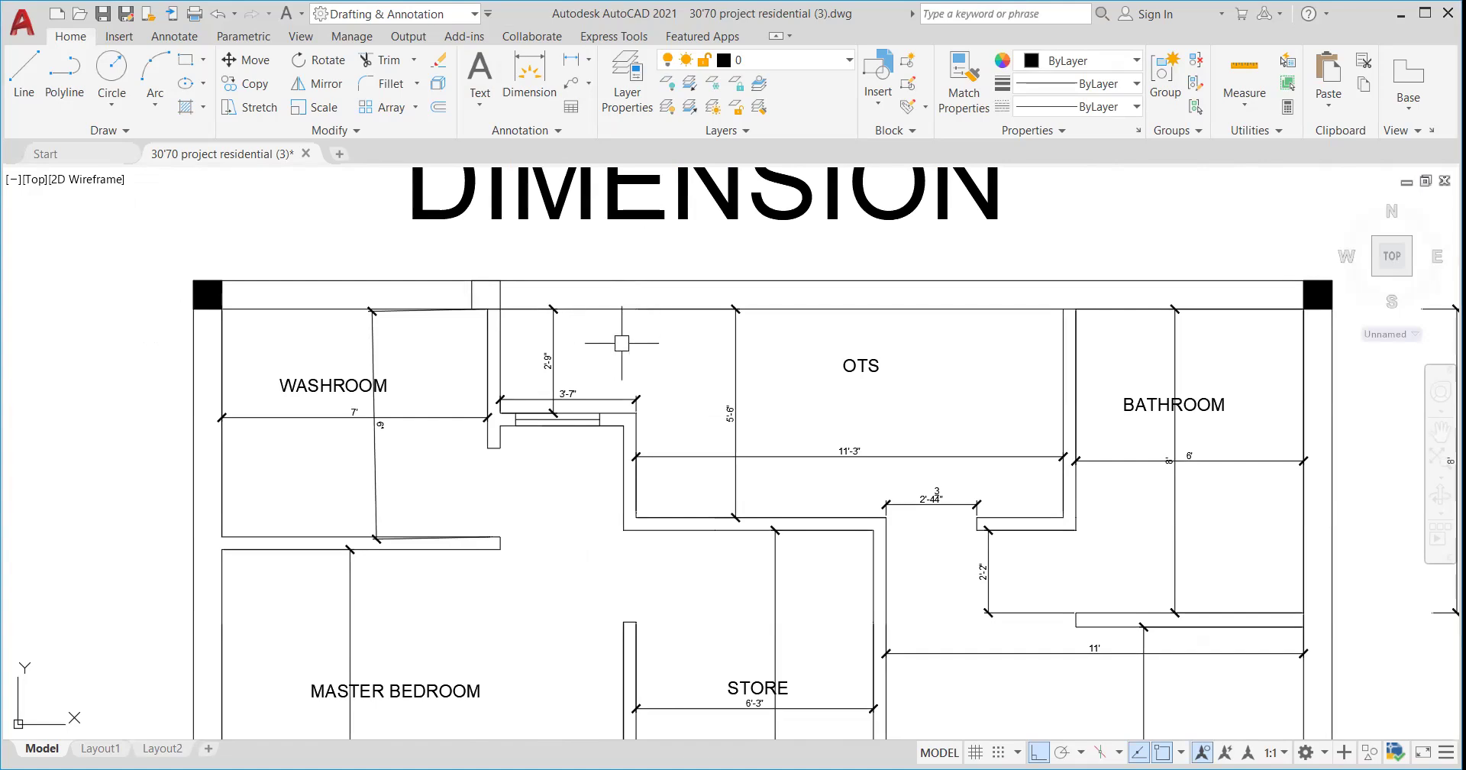
pyautogui.scroll(-5, 621, 343)
pyautogui.scroll(7, 624, 355)
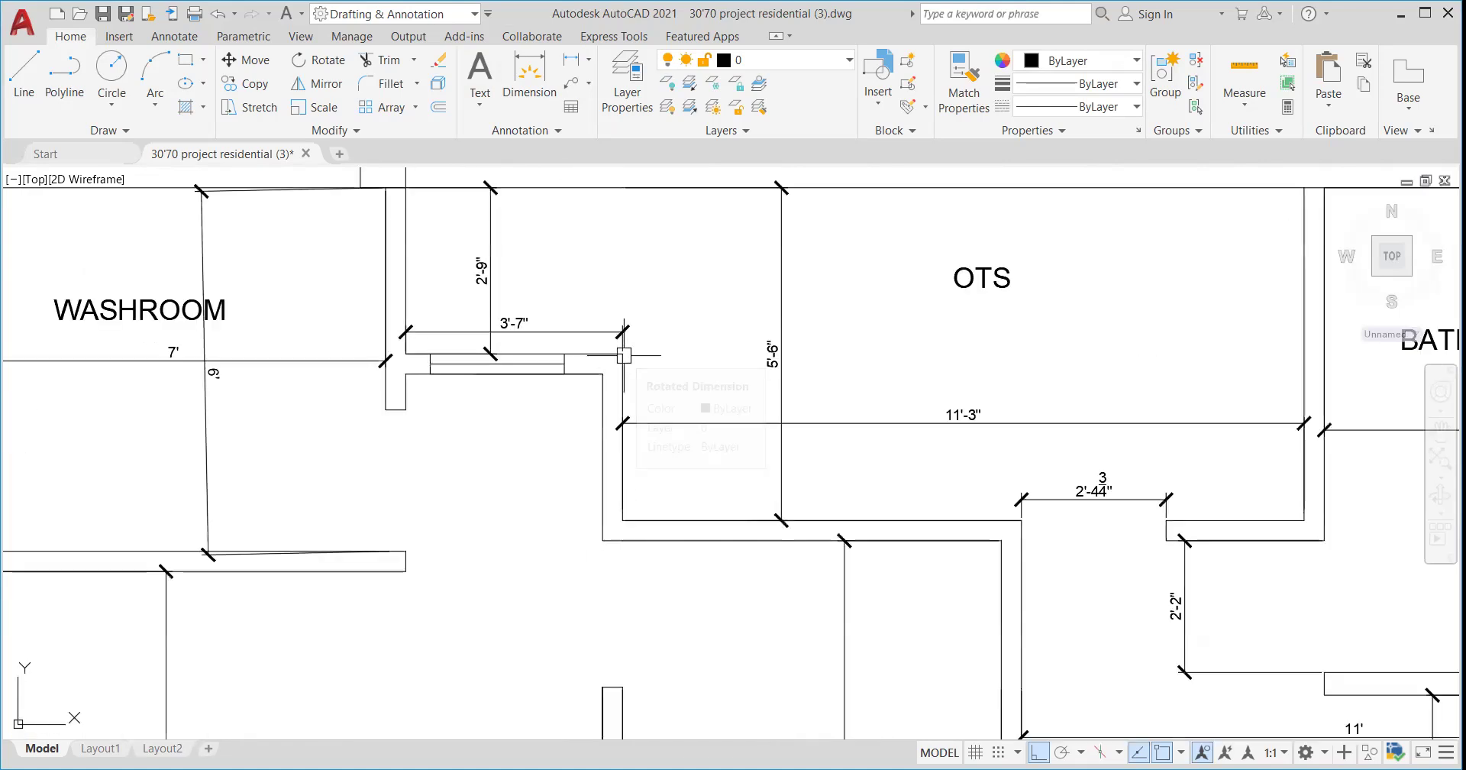
pyautogui.click(624, 356)
pyautogui.scroll(-4, 624, 355)
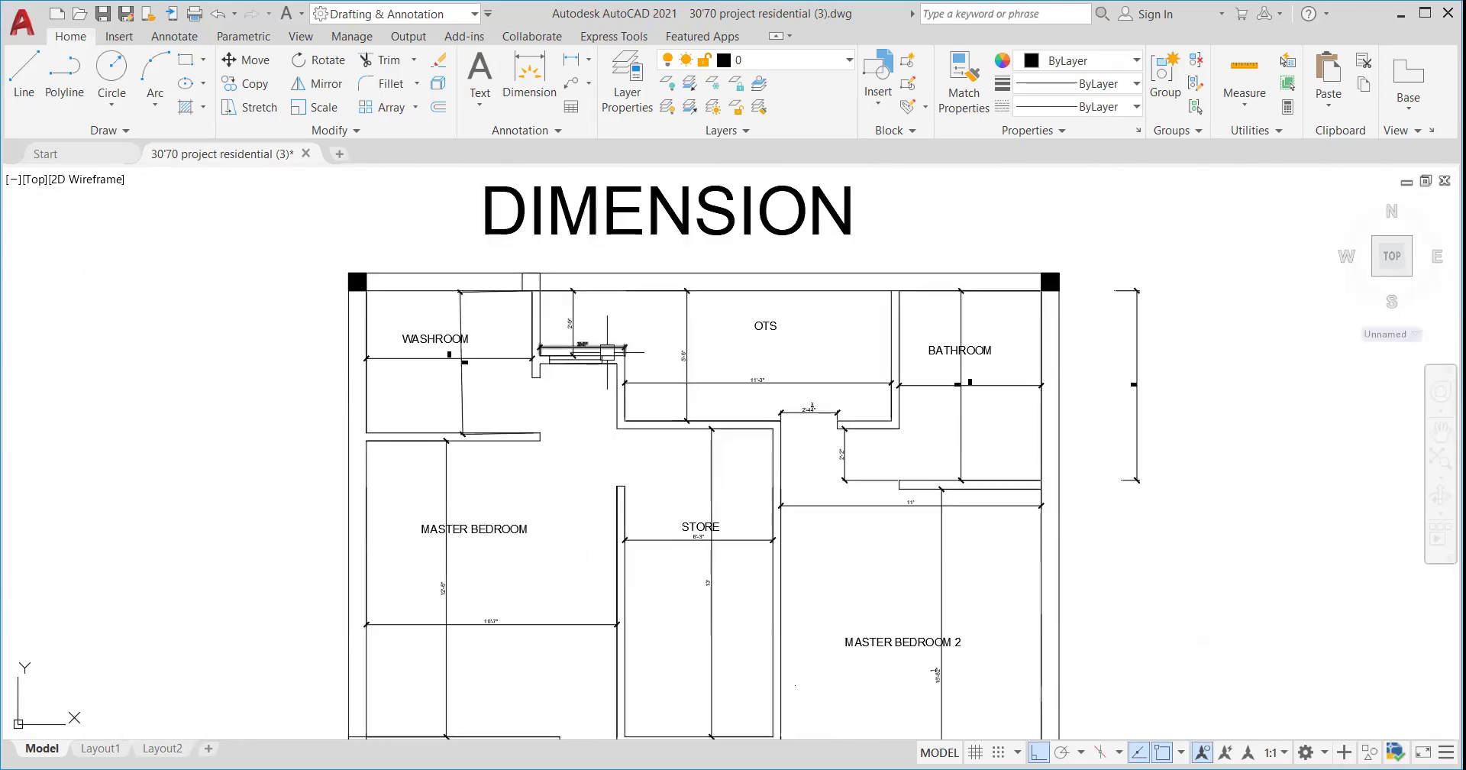
pyautogui.scroll(4, 607, 352)
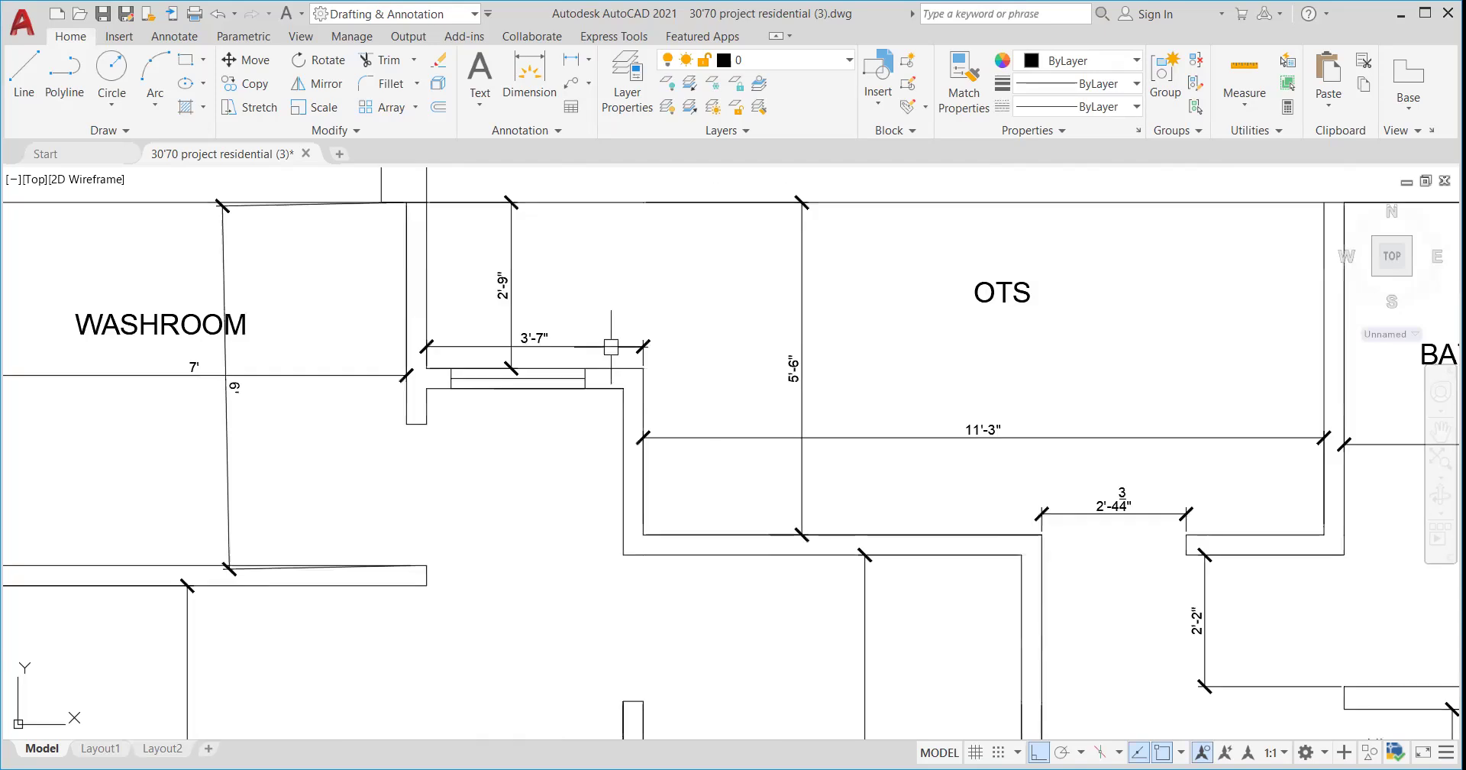
pyautogui.scroll(-5, 613, 346)
pyautogui.scroll(2, 615, 346)
pyautogui.scroll(3, 617, 347)
pyautogui.scroll(-5, 615, 339)
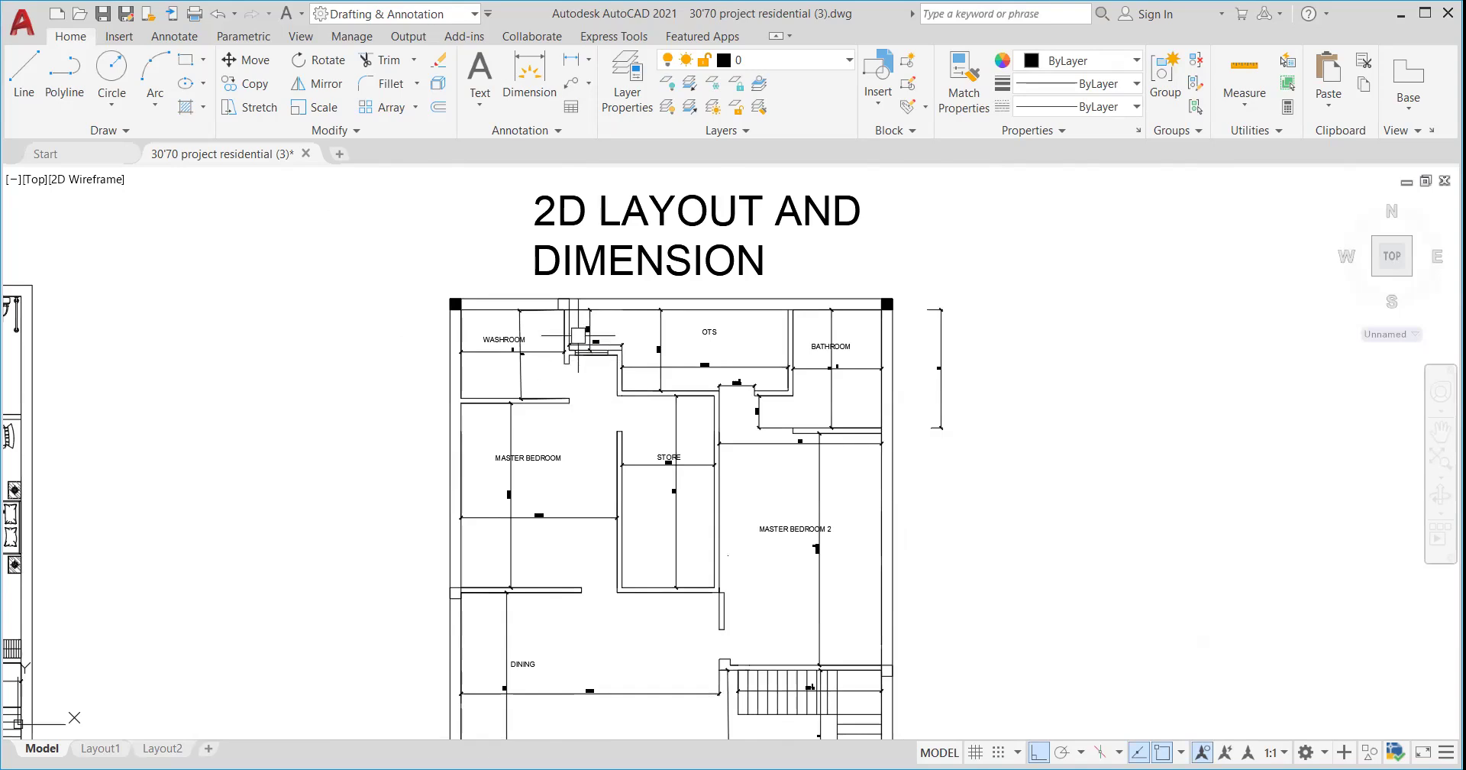
pyautogui.scroll(4, 550, 288)
pyautogui.scroll(3, 567, 307)
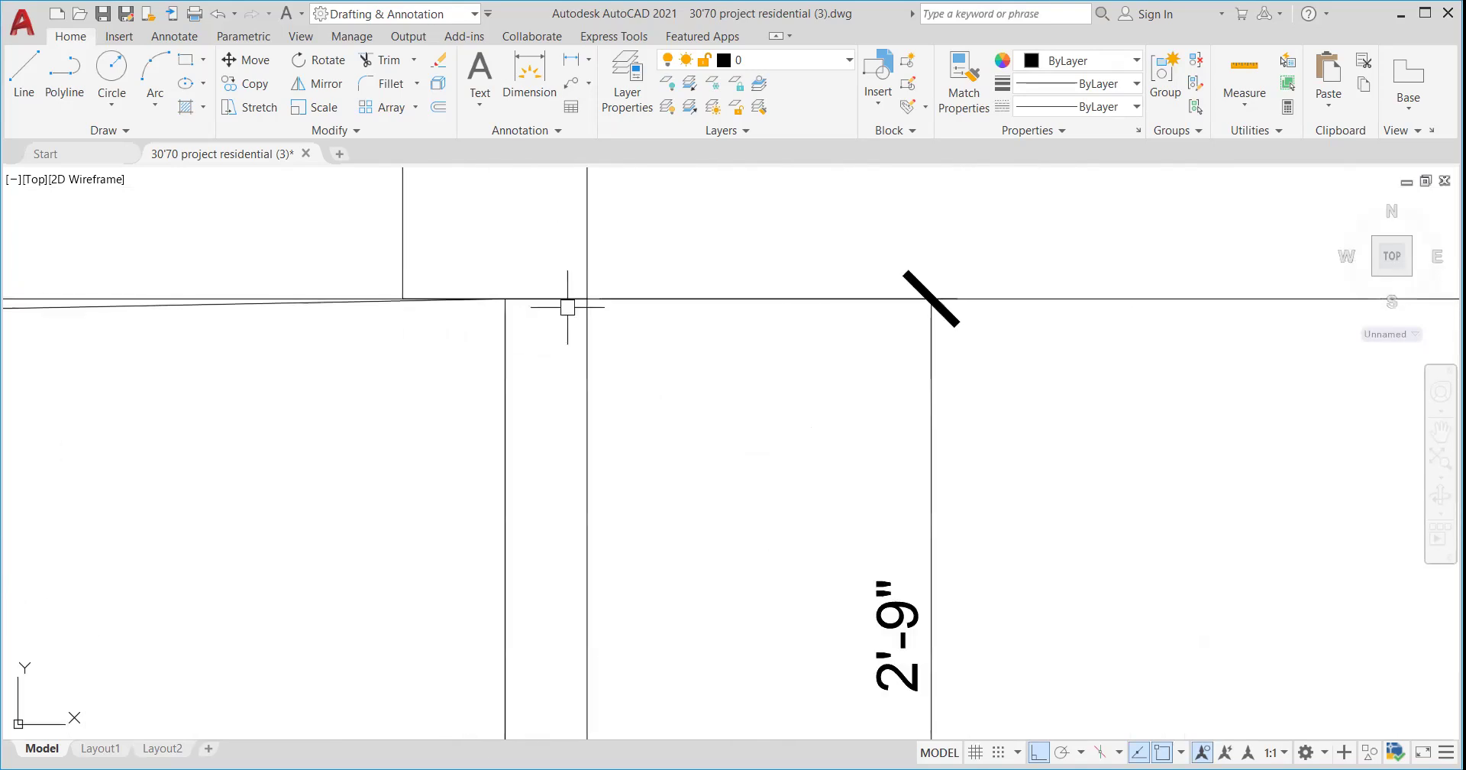
pyautogui.scroll(-4, 609, 331)
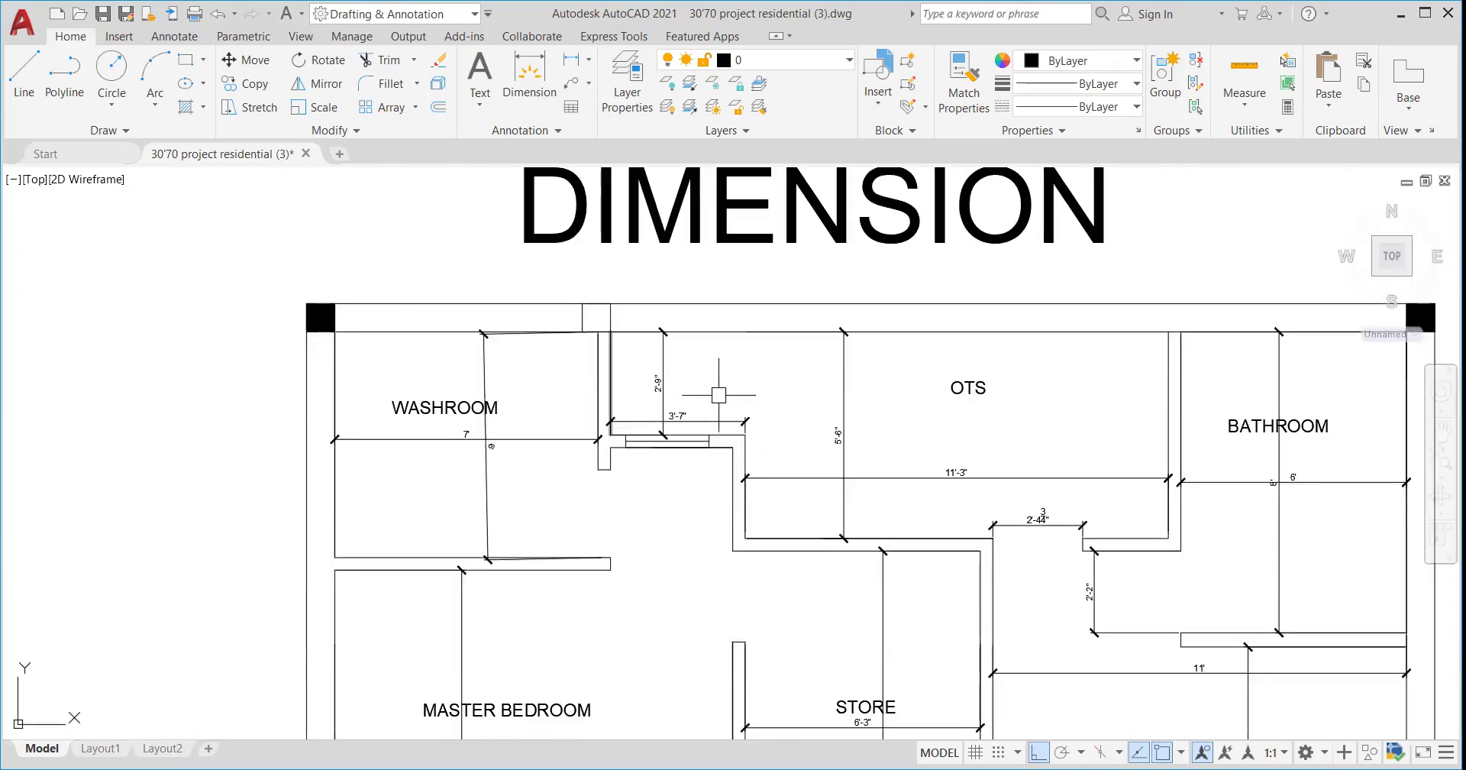
pyautogui.scroll(-5, 840, 442)
pyautogui.scroll(5, 765, 449)
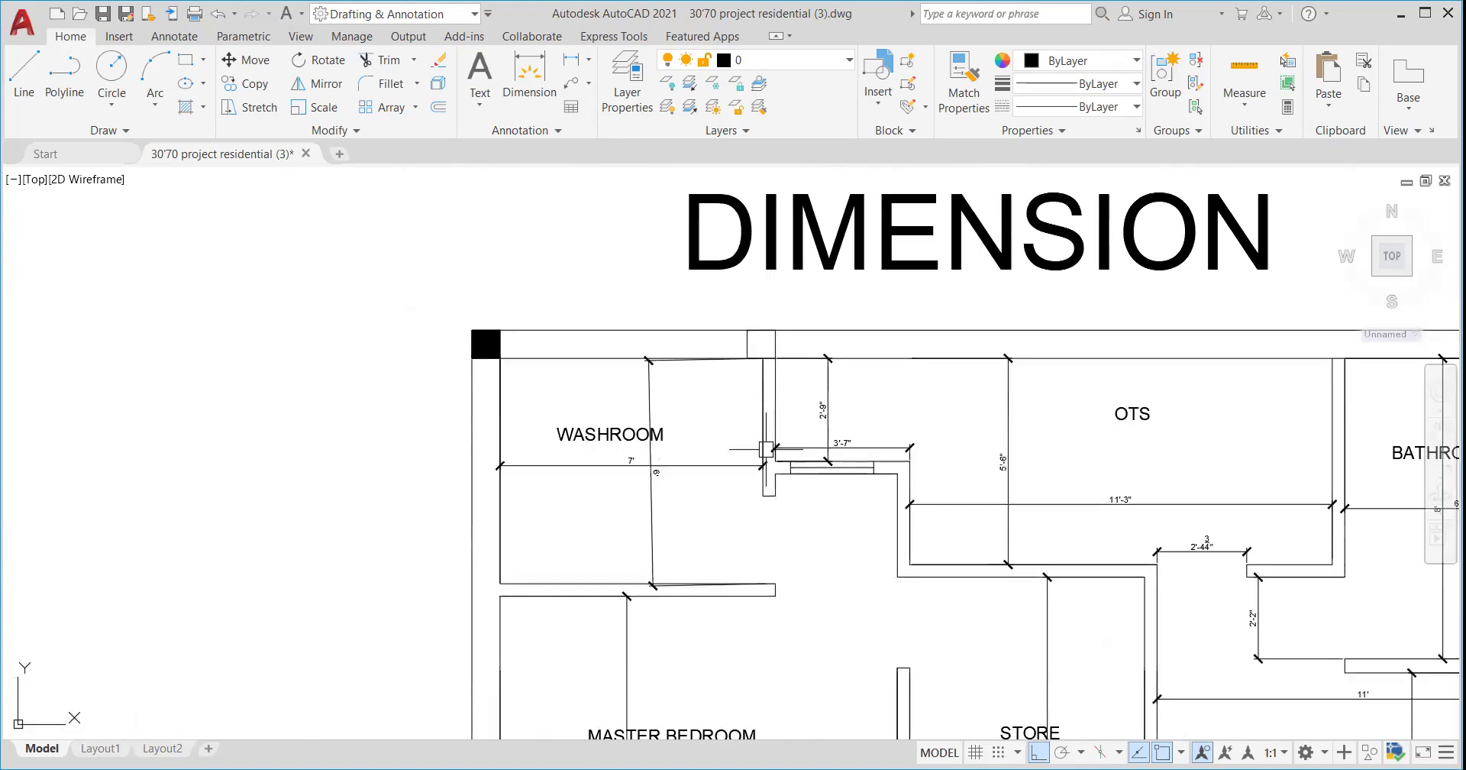
# - Examine the walls of the store, master bedroom 2 and bathroom and the rear outer wall for remaining column positions
pyautogui.scroll(-4, 729, 378)
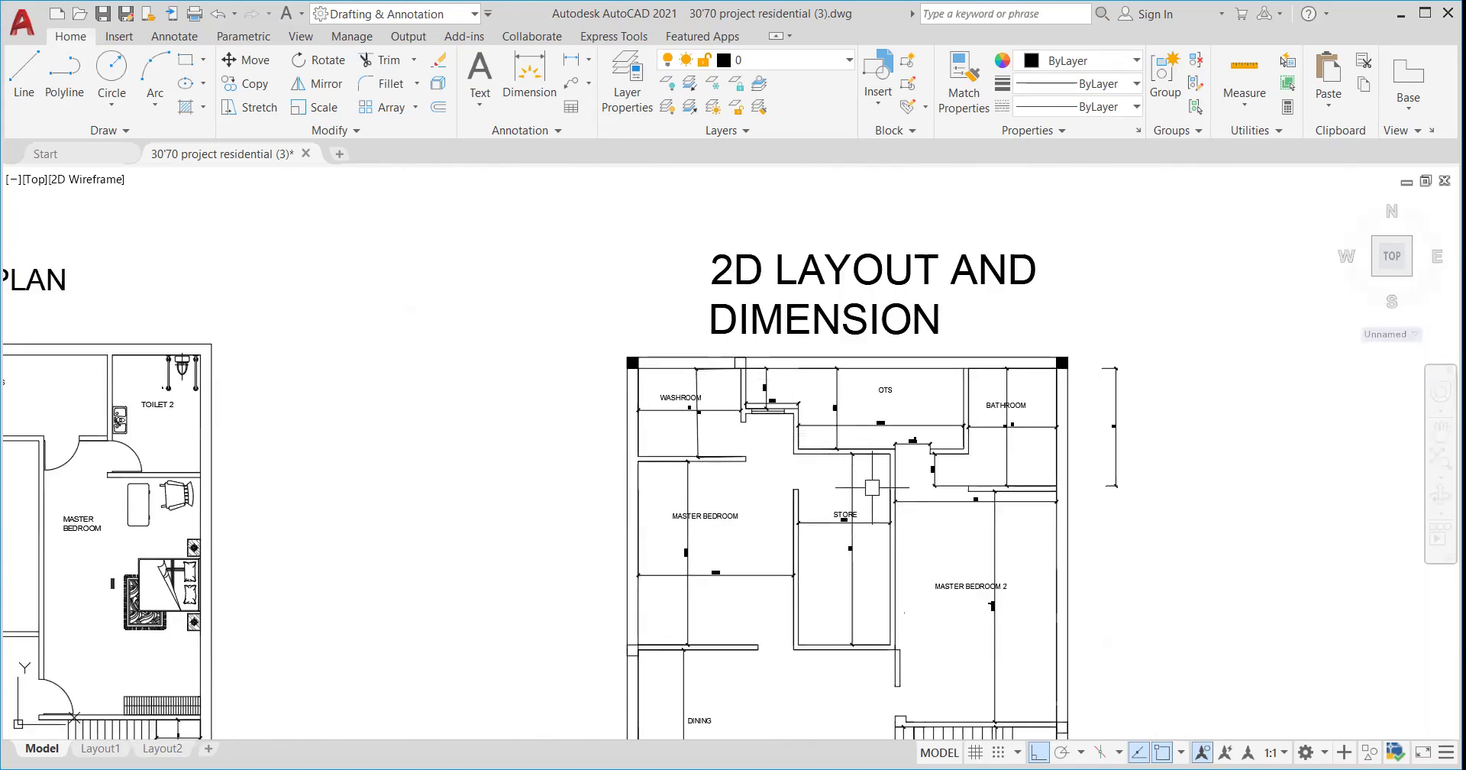
pyautogui.scroll(-5, 863, 473)
pyautogui.scroll(5, 865, 468)
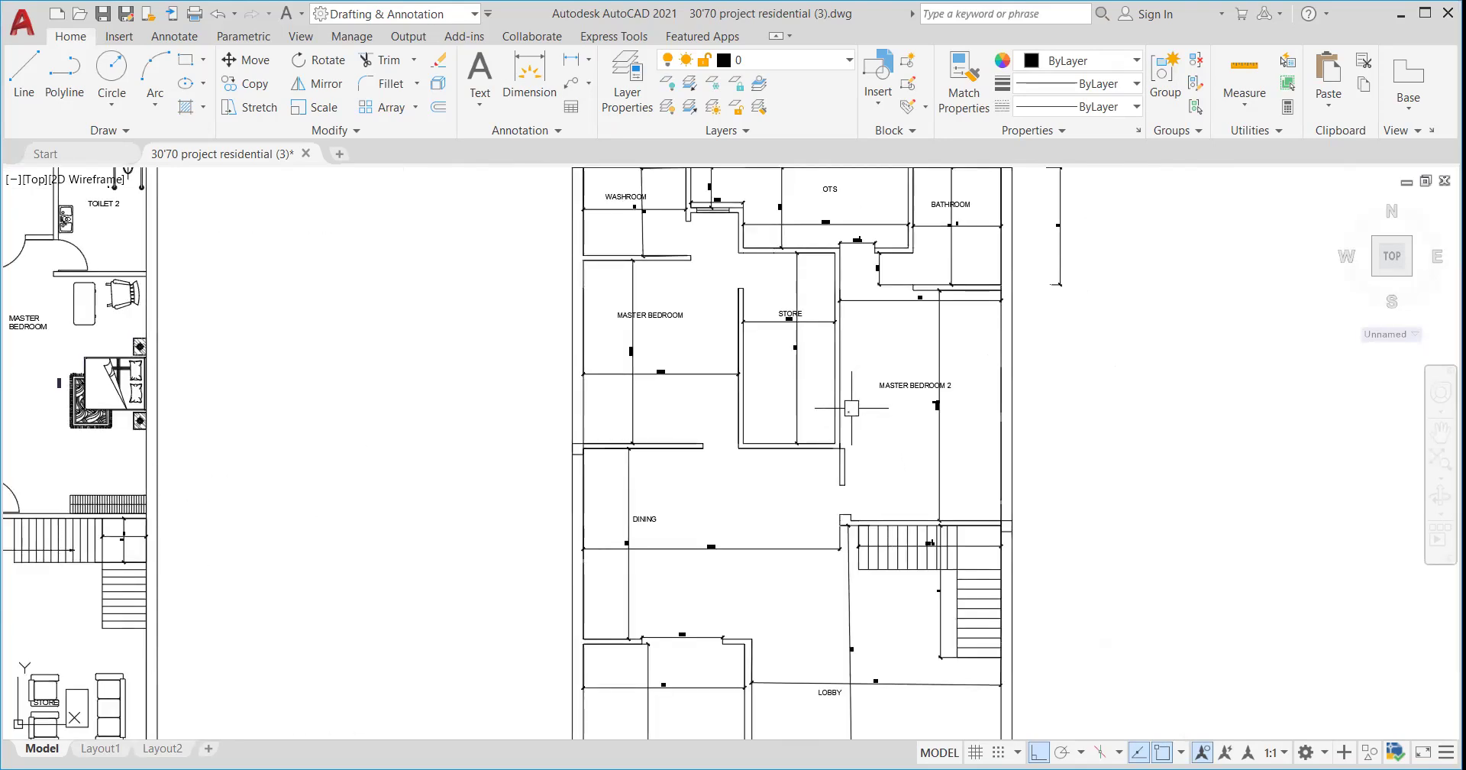
pyautogui.scroll(3, 1024, 290)
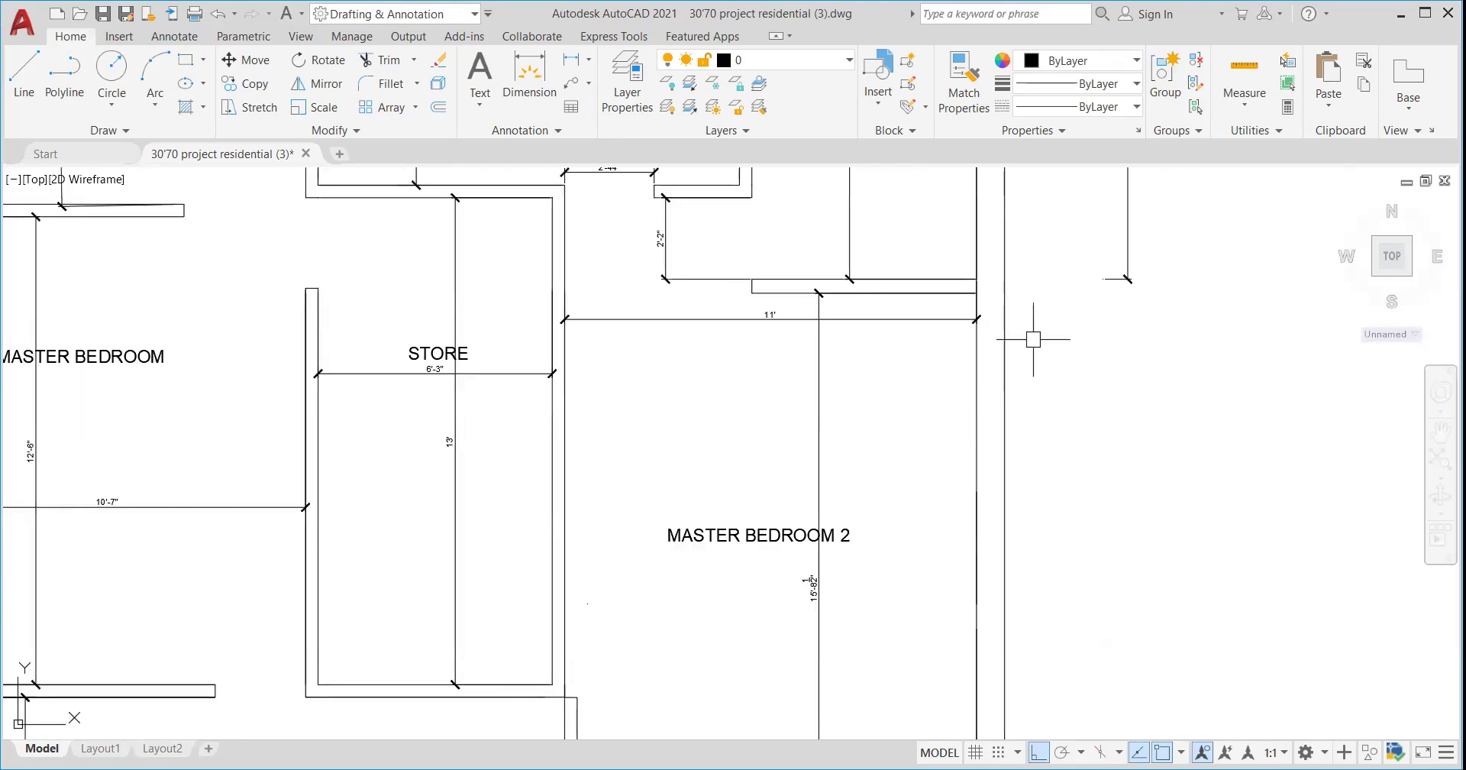
pyautogui.scroll(-6, 977, 382)
pyautogui.scroll(4, 1017, 309)
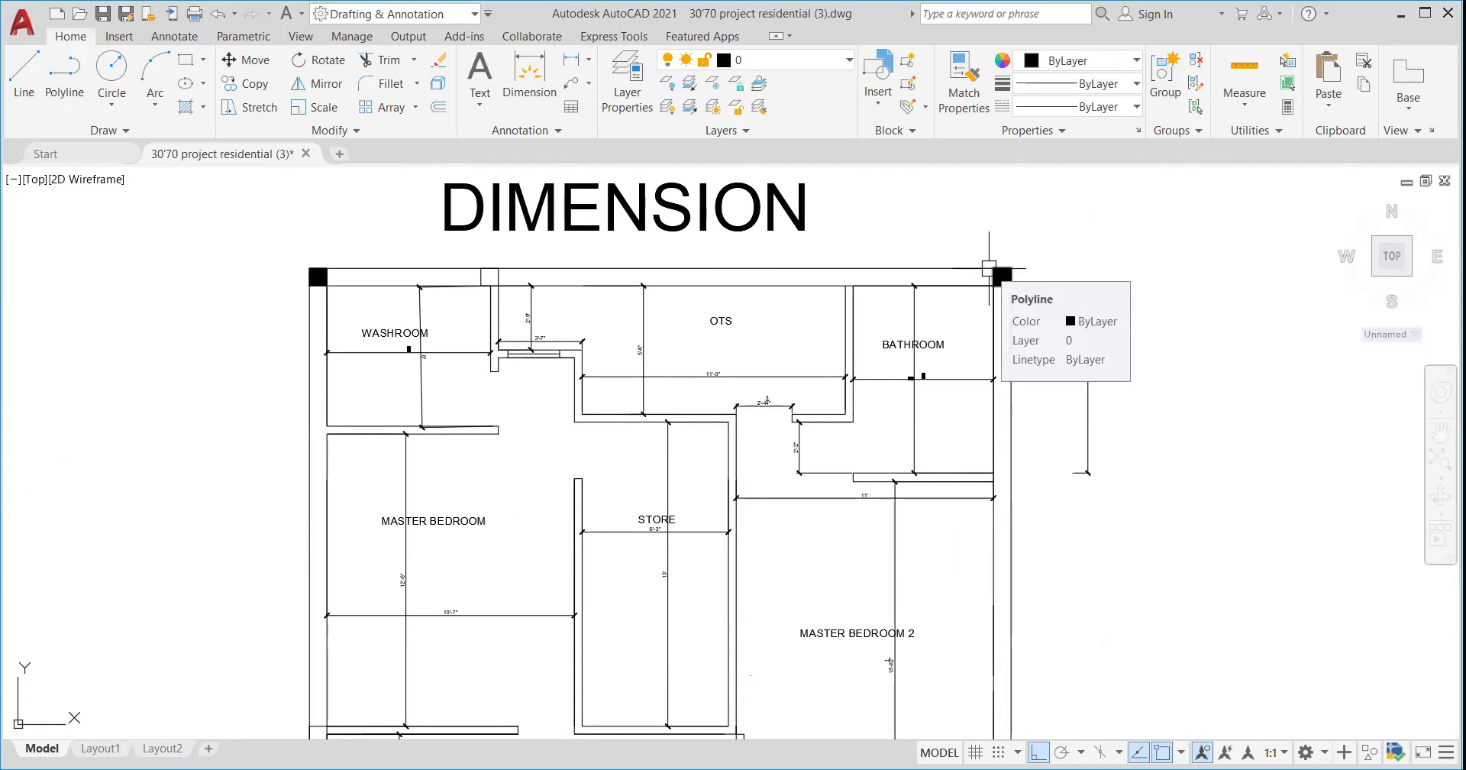
pyautogui.scroll(-5, 989, 267)
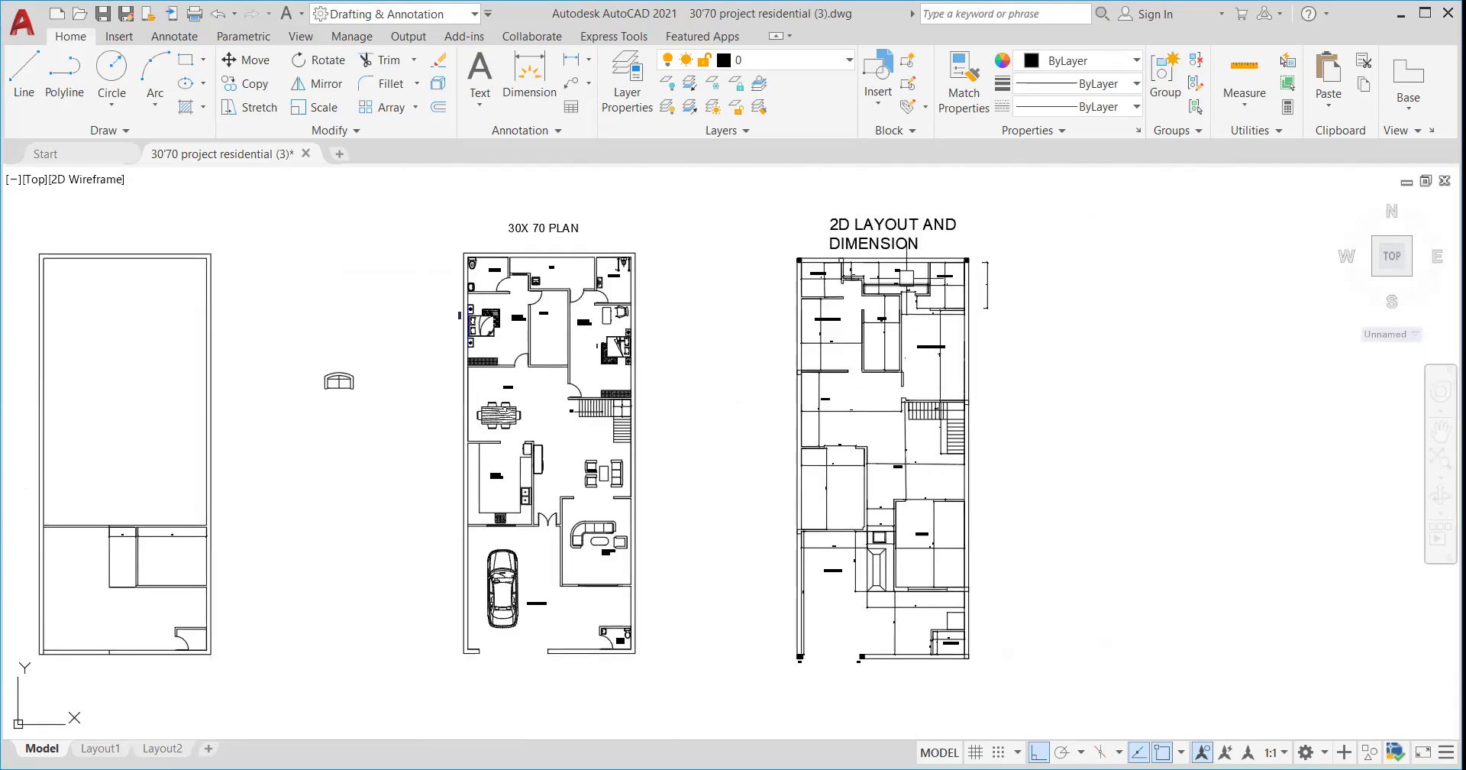
pyautogui.scroll(3, 882, 302)
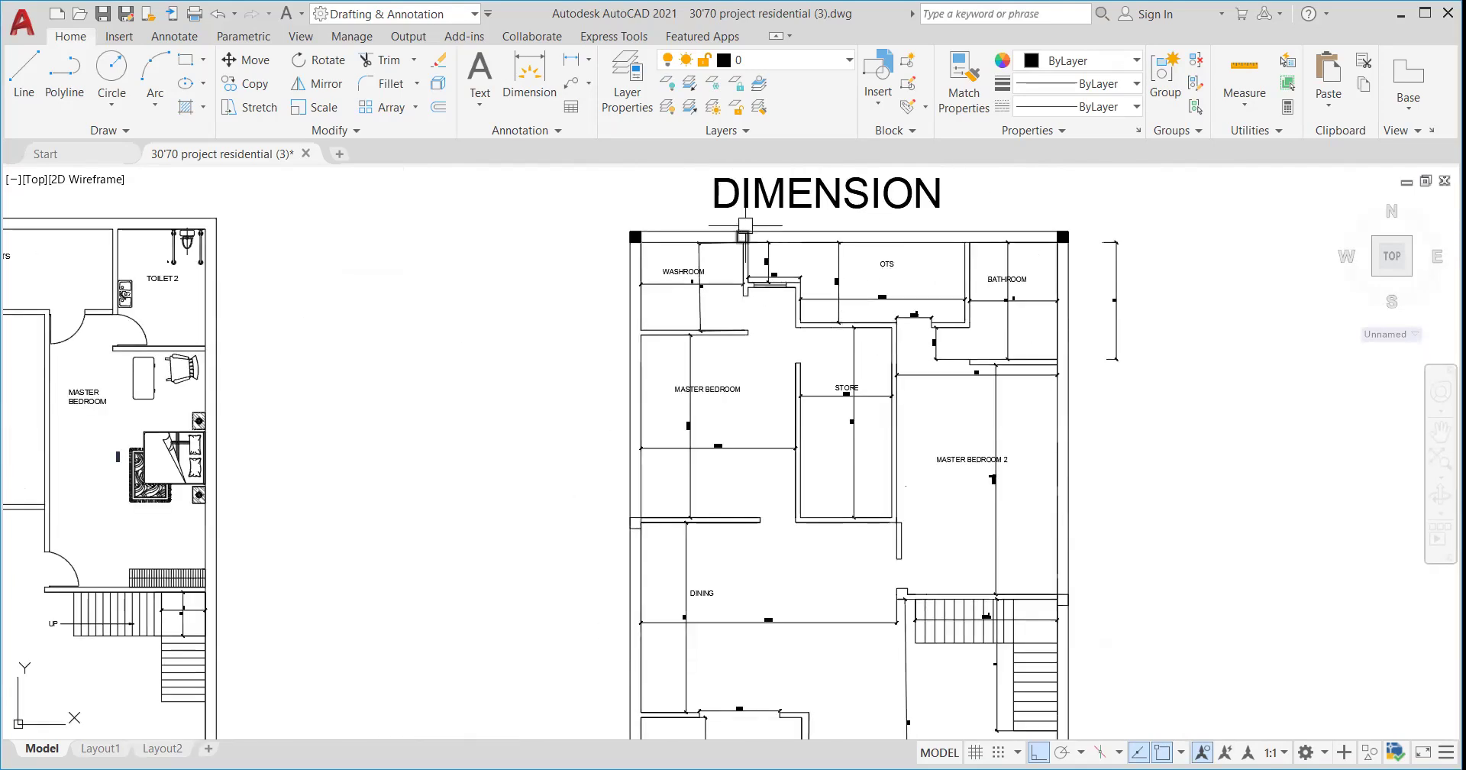
pyautogui.scroll(4, 745, 226)
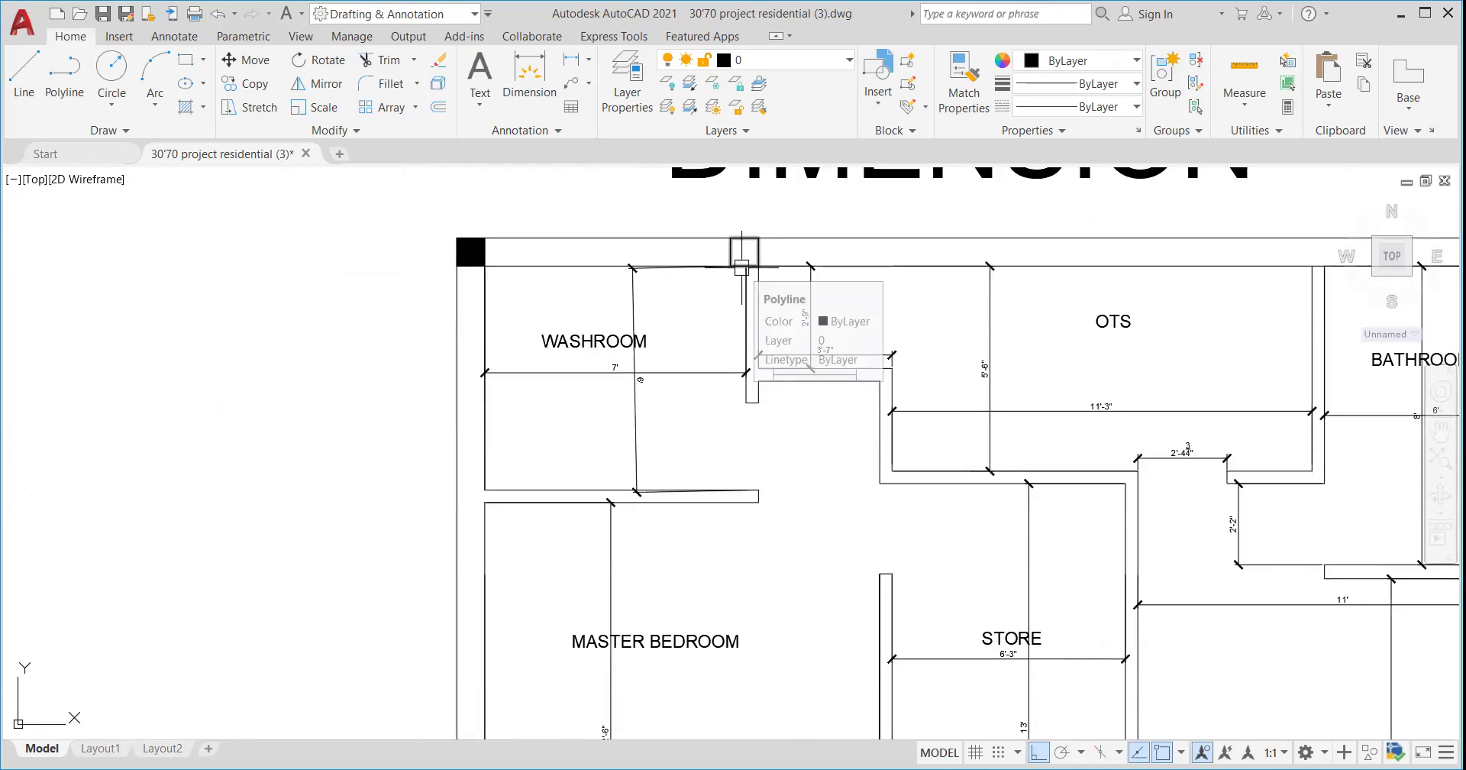
pyautogui.scroll(-5, 759, 313)
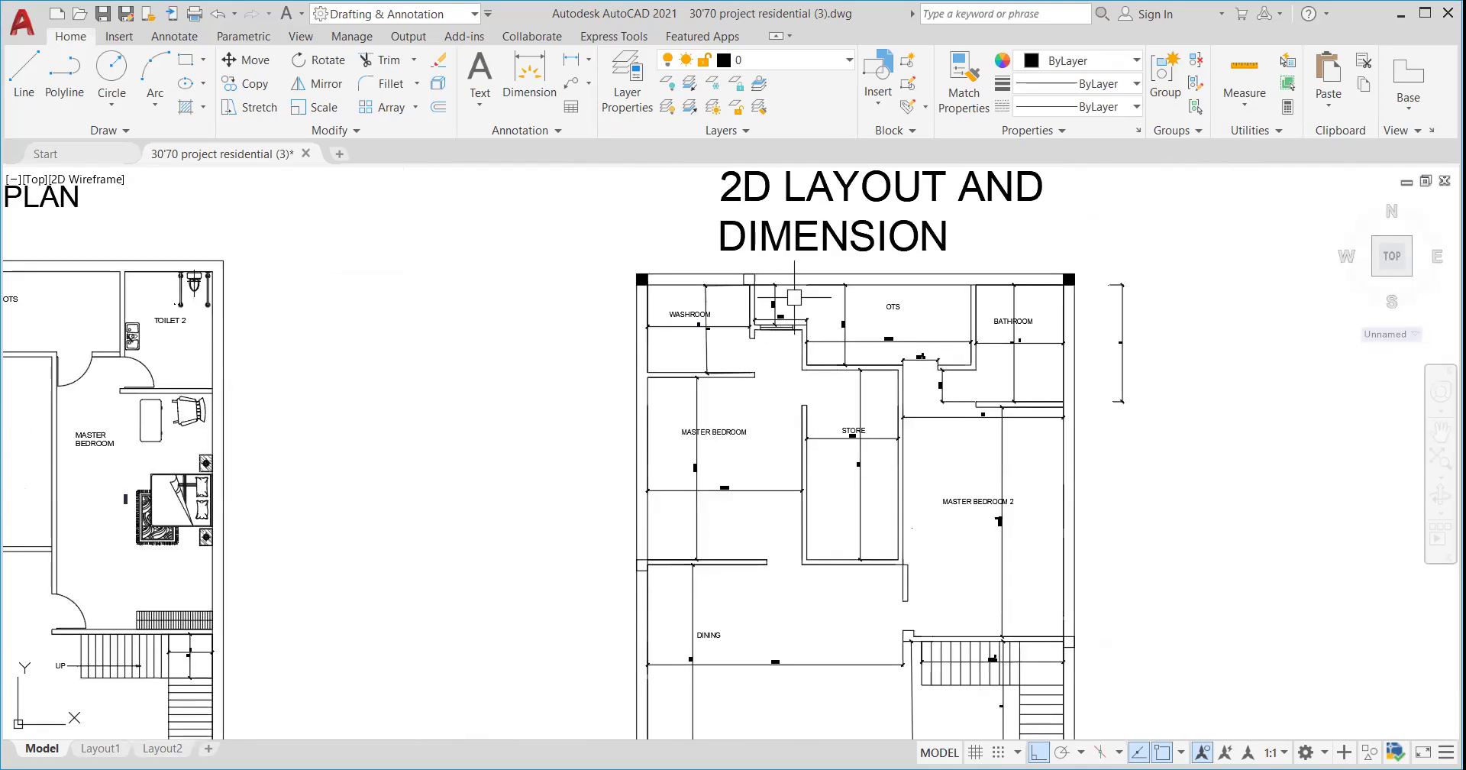
pyautogui.scroll(5, 765, 307)
pyautogui.scroll(-4, 765, 307)
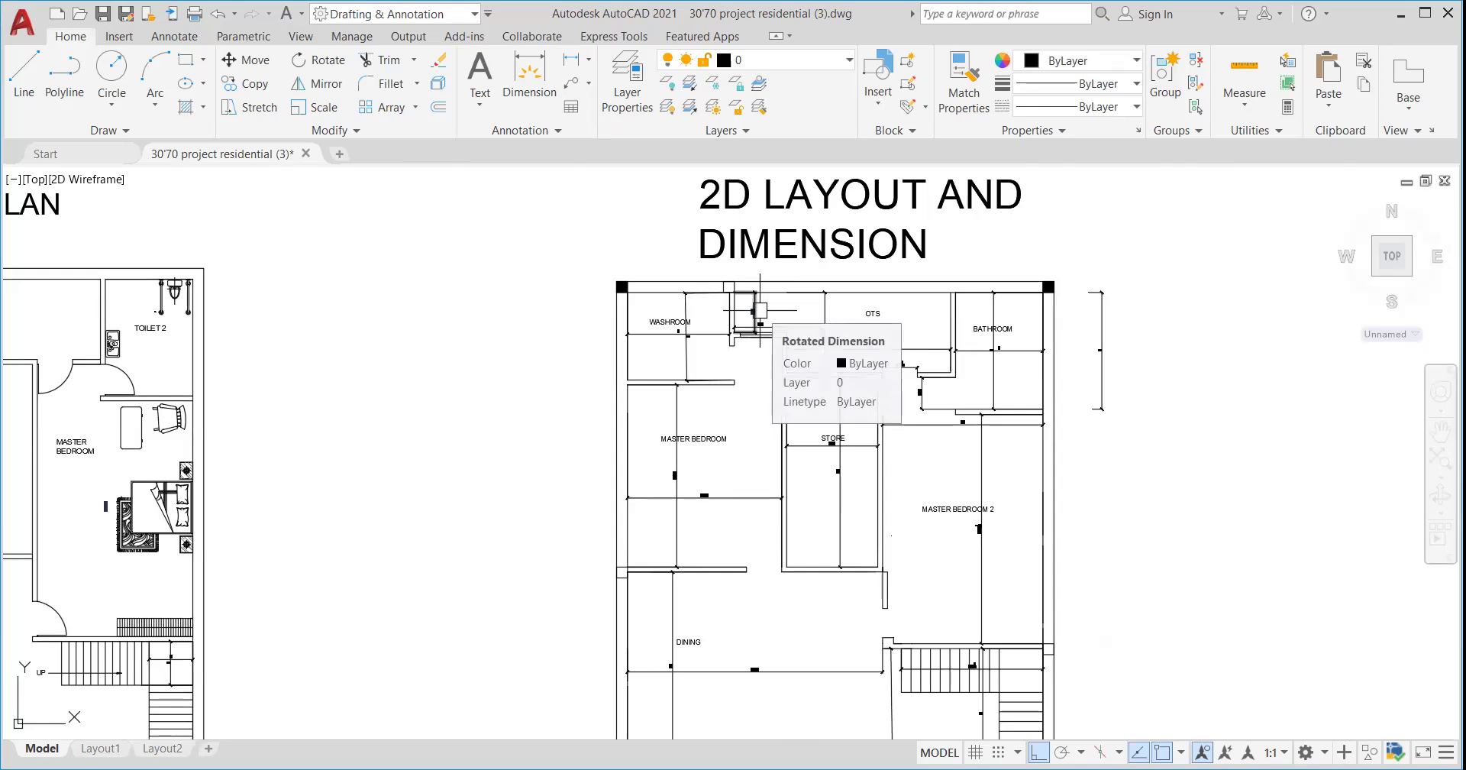
pyautogui.scroll(-4, 747, 311)
pyautogui.scroll(6, 748, 311)
pyautogui.scroll(-6, 748, 311)
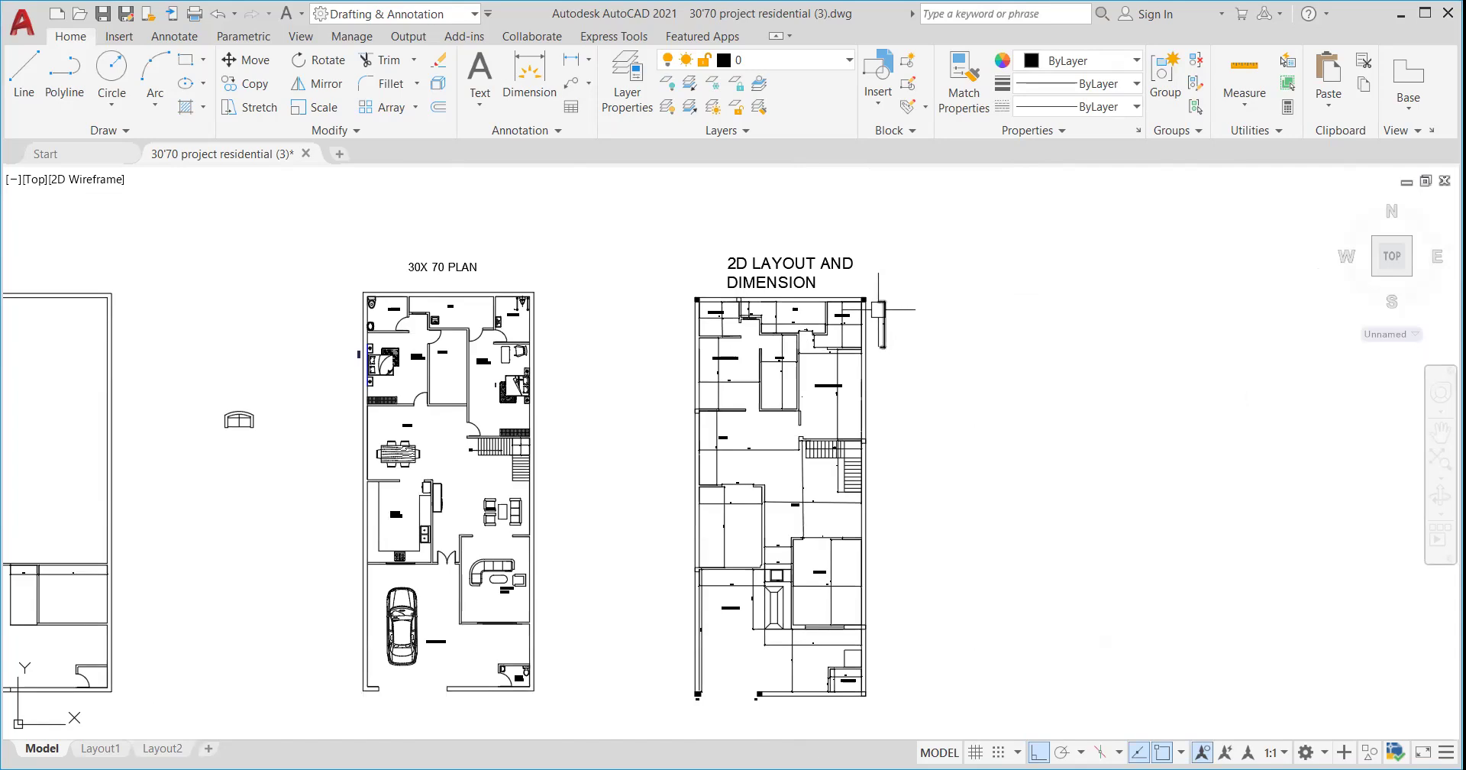
# - Review the whole 2D layout and dimension drawing beside the 30x70 plan, checking the columns placed along its outer walls
pyautogui.scroll(2, 1028, 303)
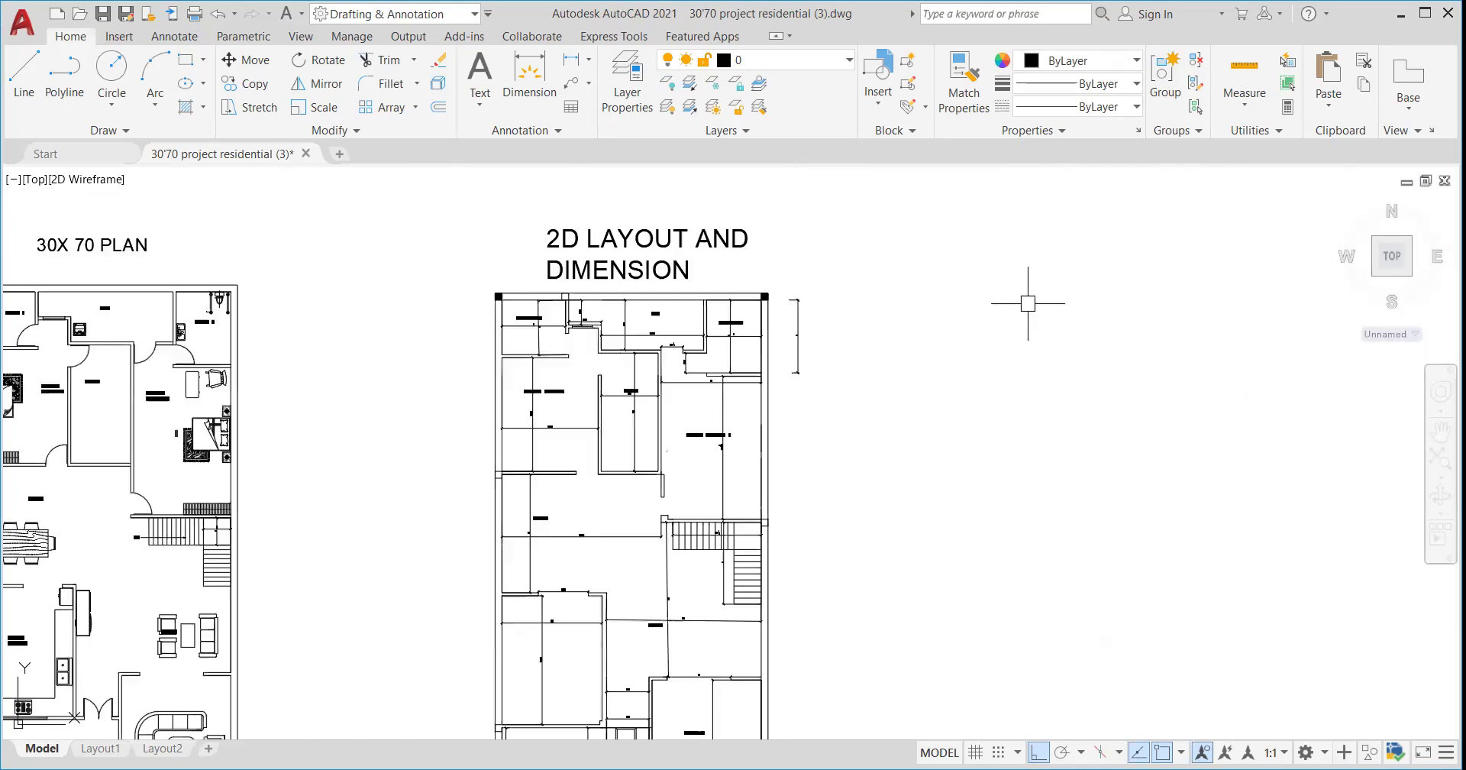
pyautogui.scroll(-5, 945, 313)
pyautogui.scroll(3, 953, 312)
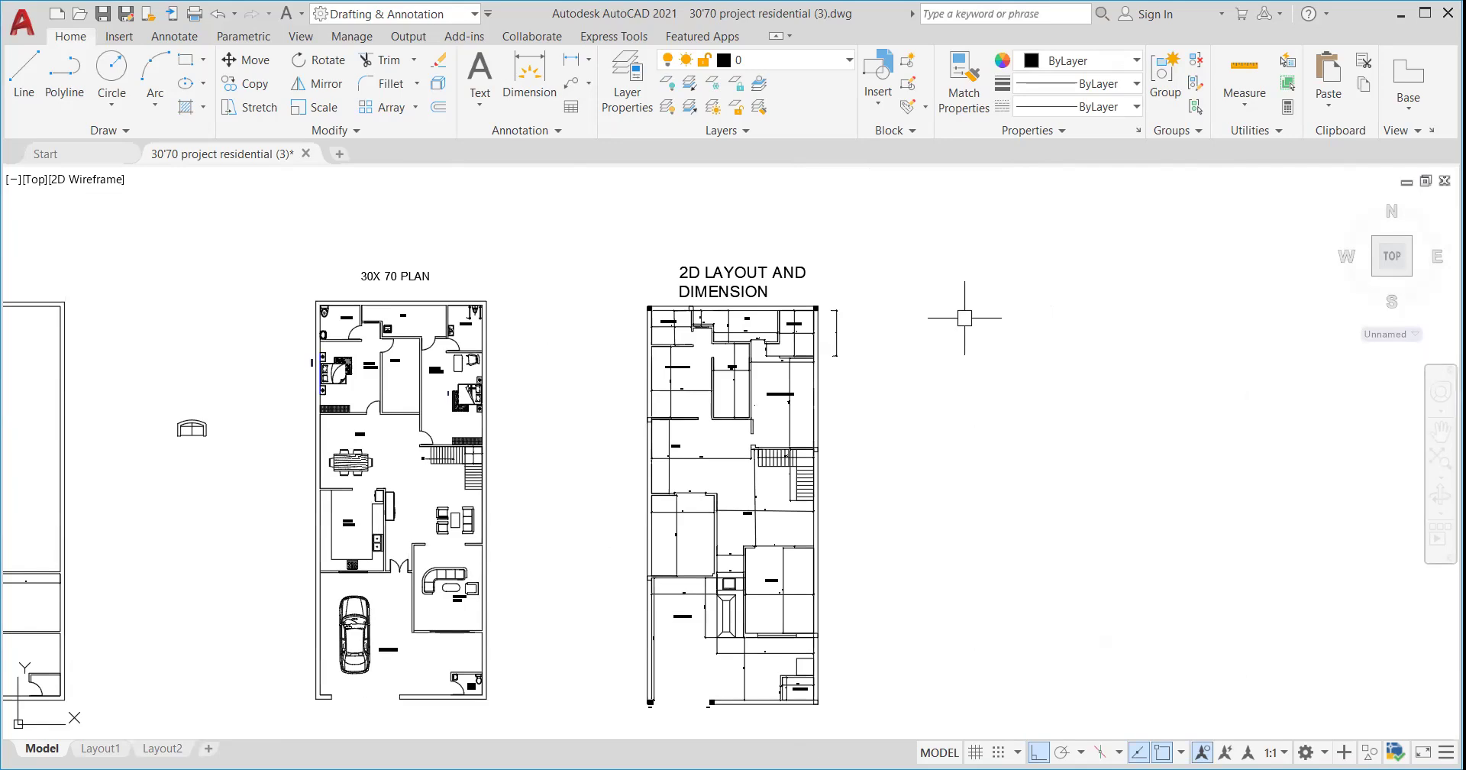
pyautogui.scroll(2, 1018, 328)
pyautogui.scroll(2, 1018, 328)
pyautogui.scroll(-6, 955, 321)
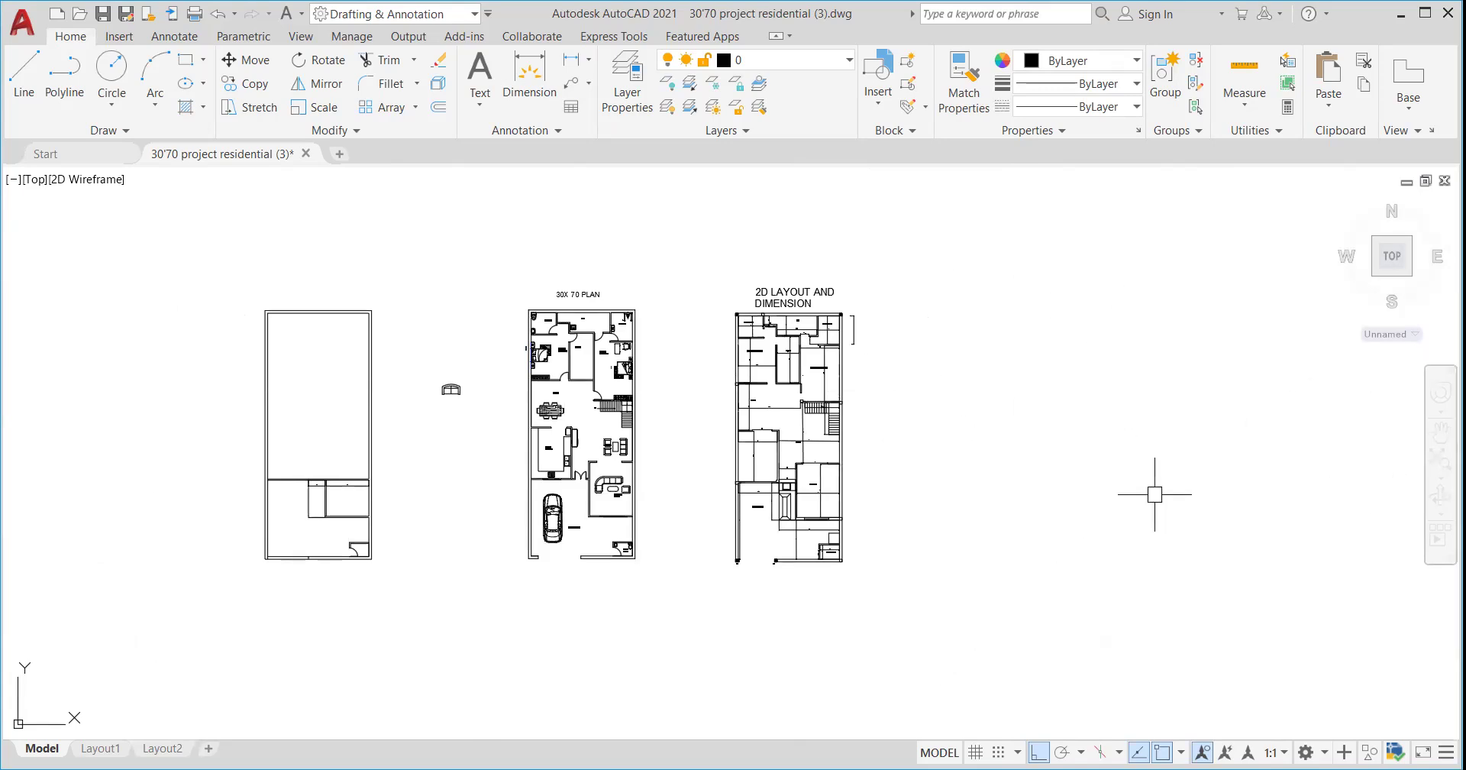
pyautogui.scroll(6, 810, 317)
pyautogui.scroll(-8, 810, 317)
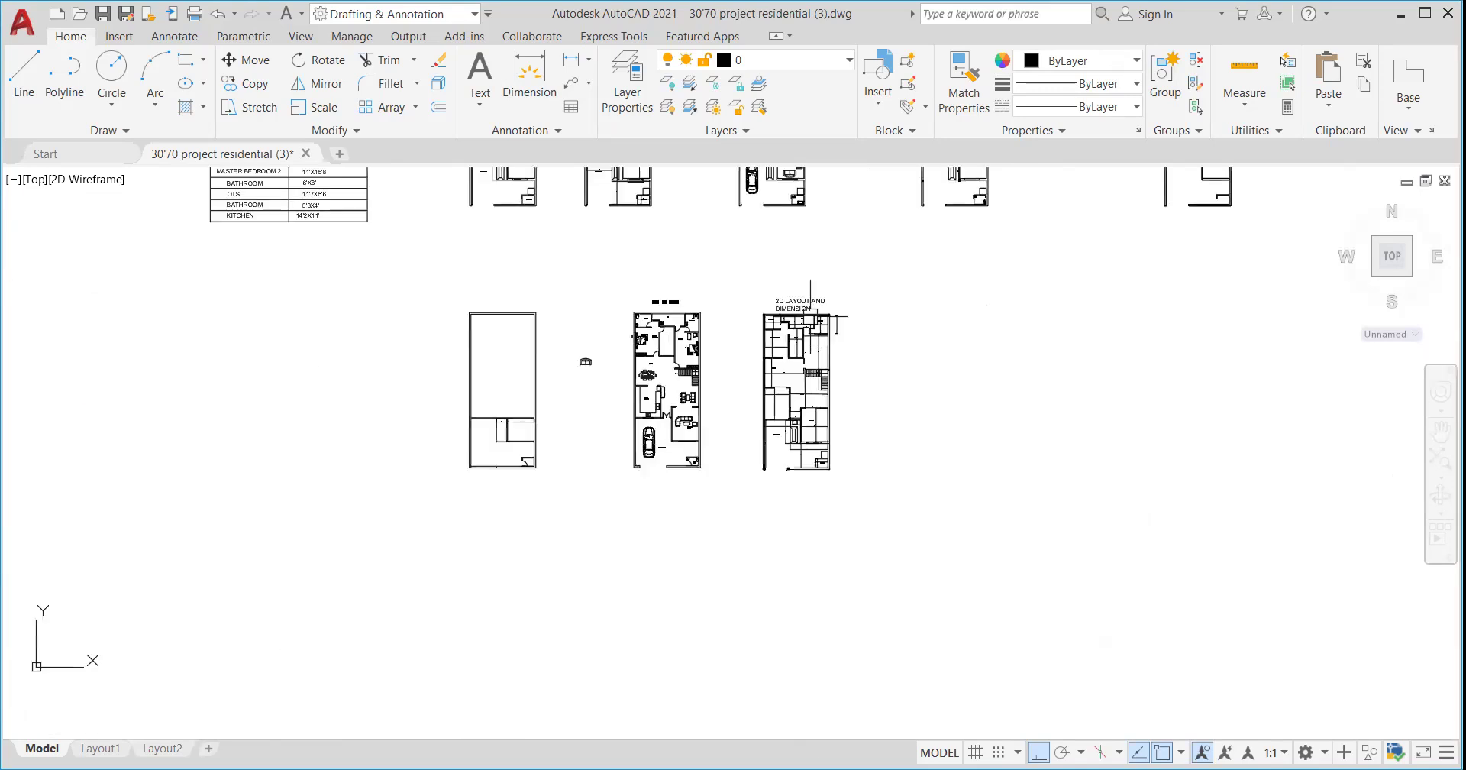
# - Examine the rear rooms of the 2D layout and the separate dimension outside the bathroom's outer wall
pyautogui.scroll(6, 790, 330)
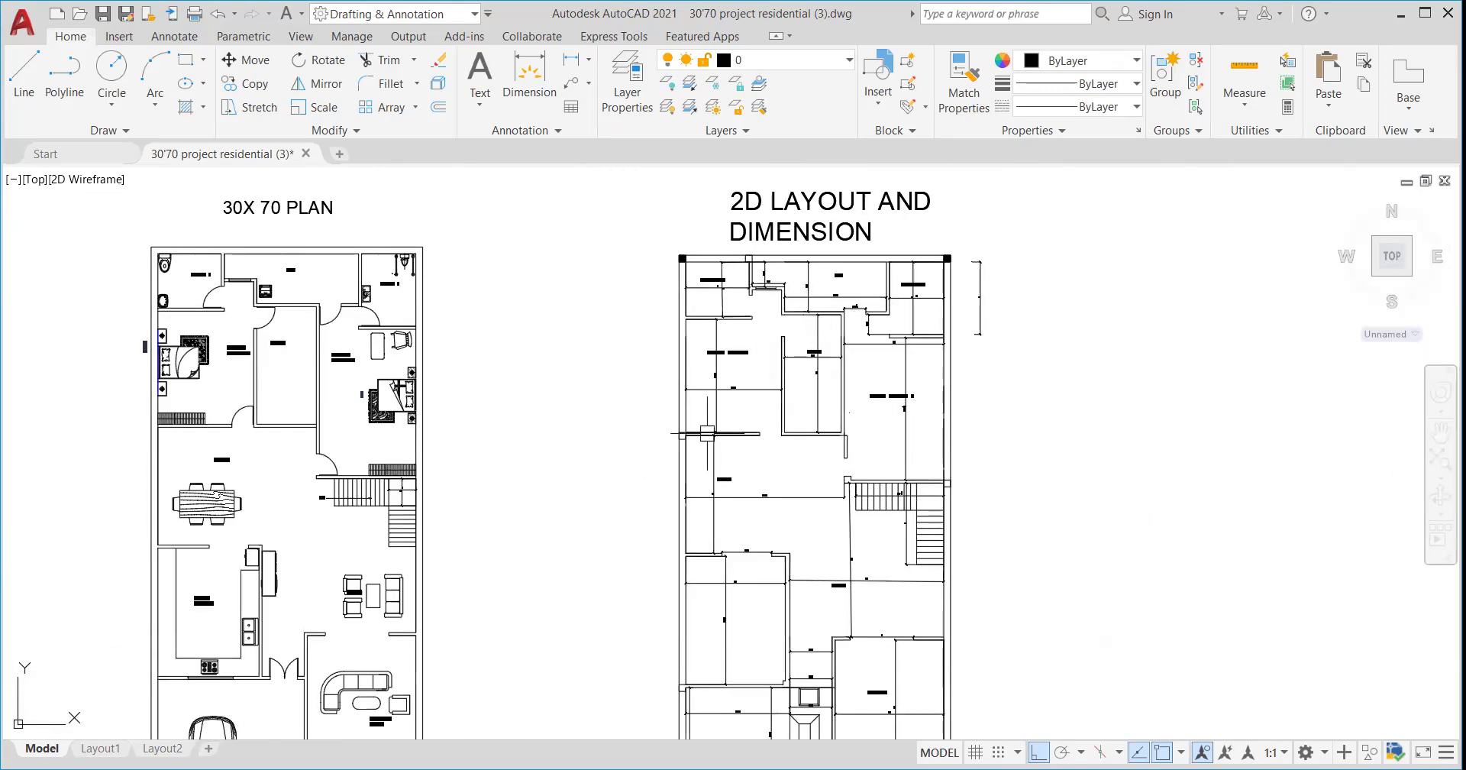
pyautogui.scroll(6, 834, 350)
pyautogui.scroll(-6, 833, 350)
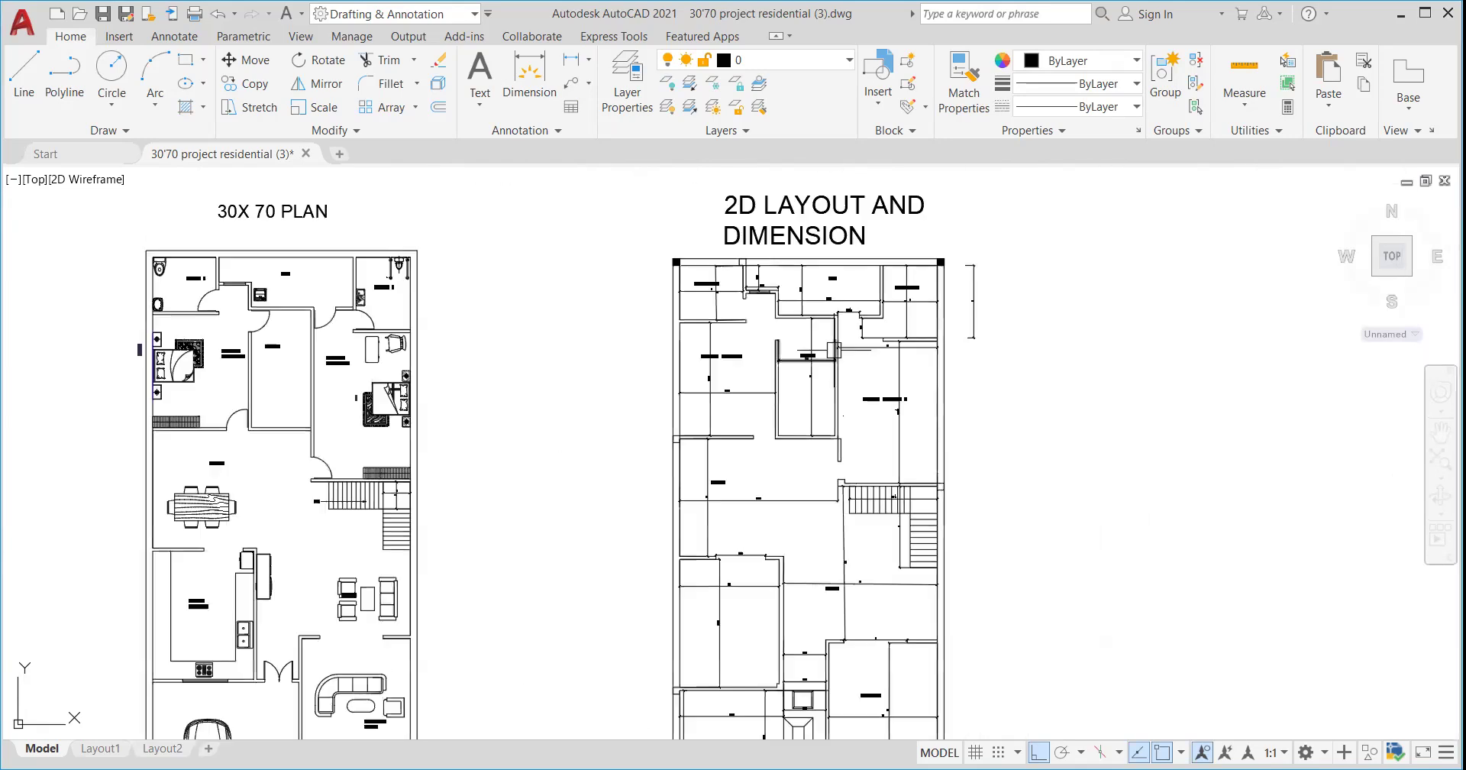
pyautogui.scroll(-3, 832, 319)
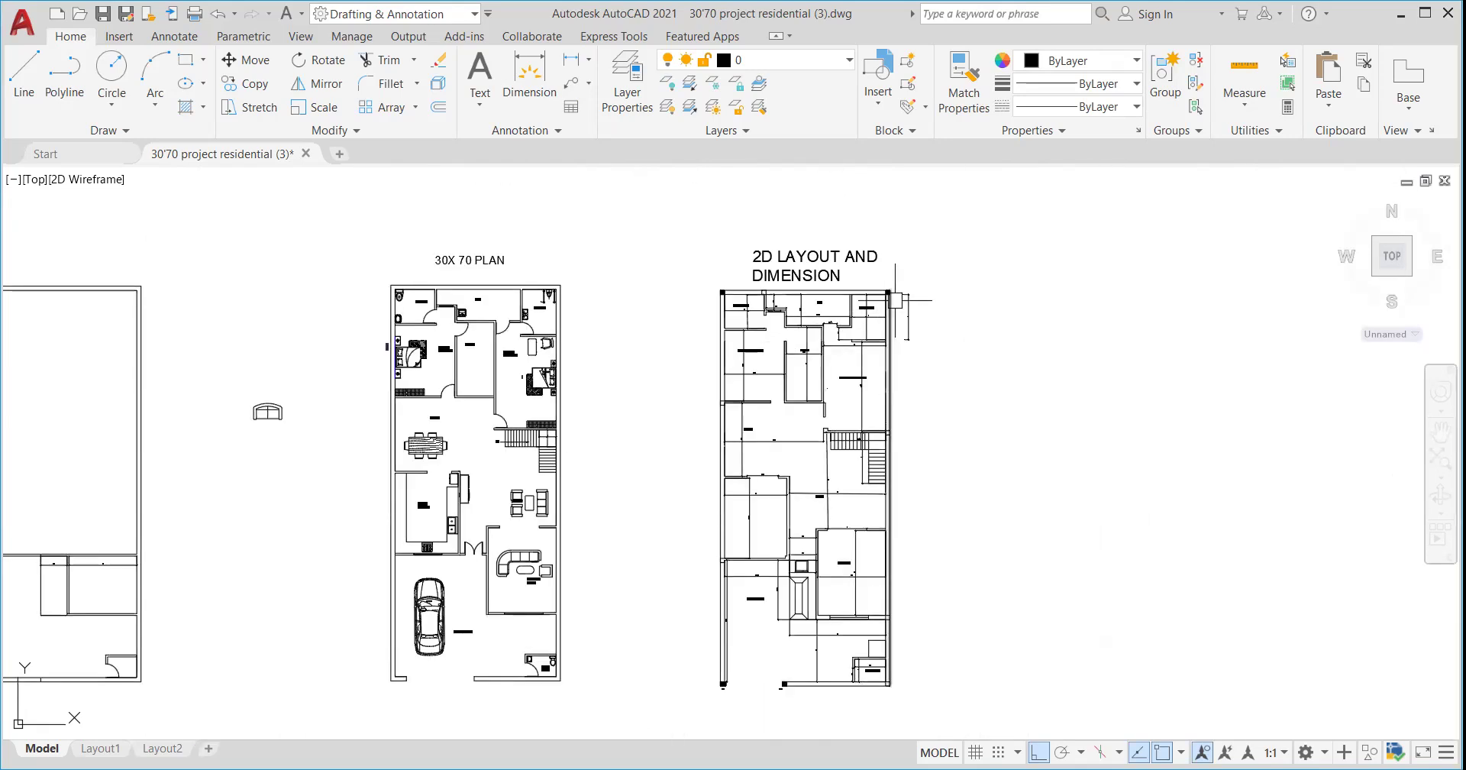
pyautogui.scroll(5, 933, 307)
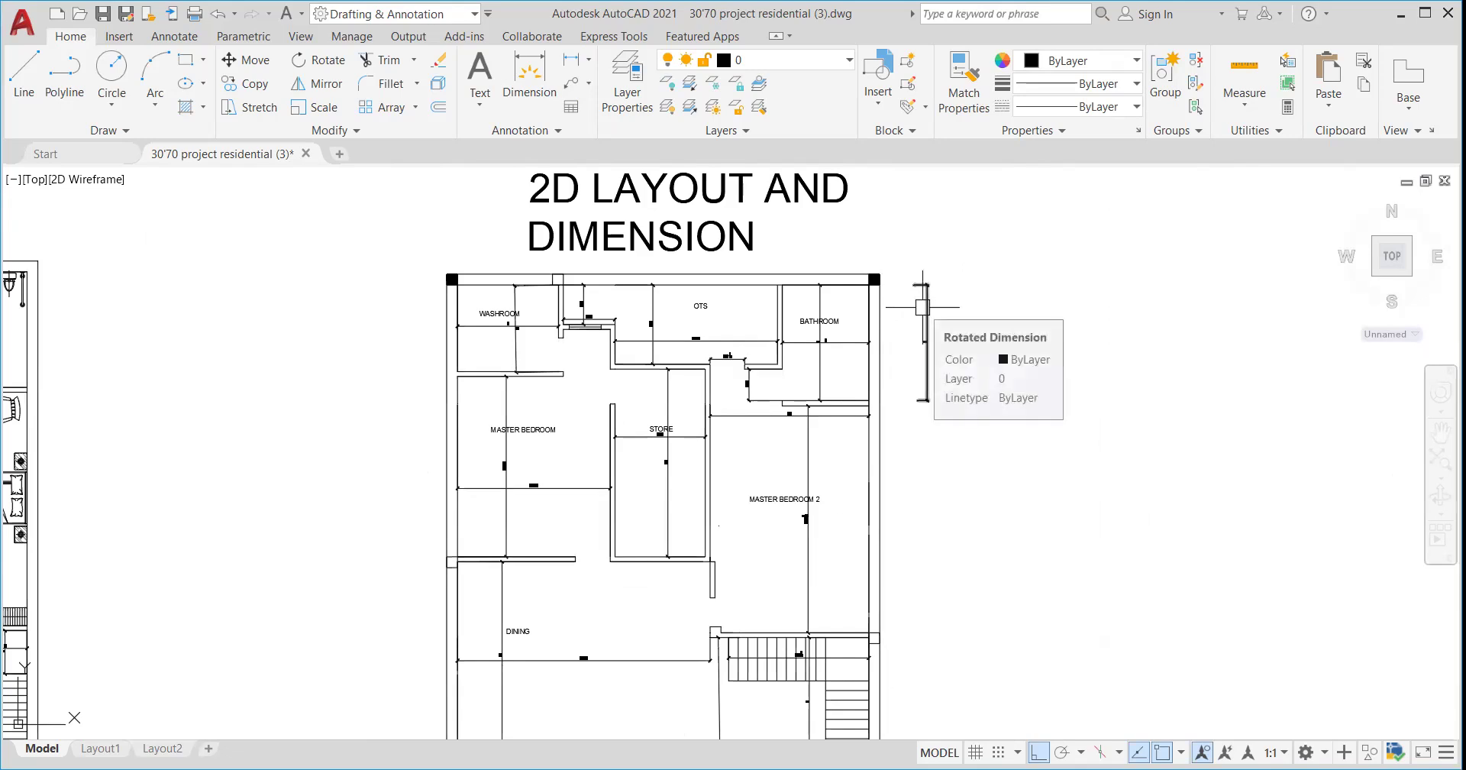
pyautogui.scroll(4, 920, 305)
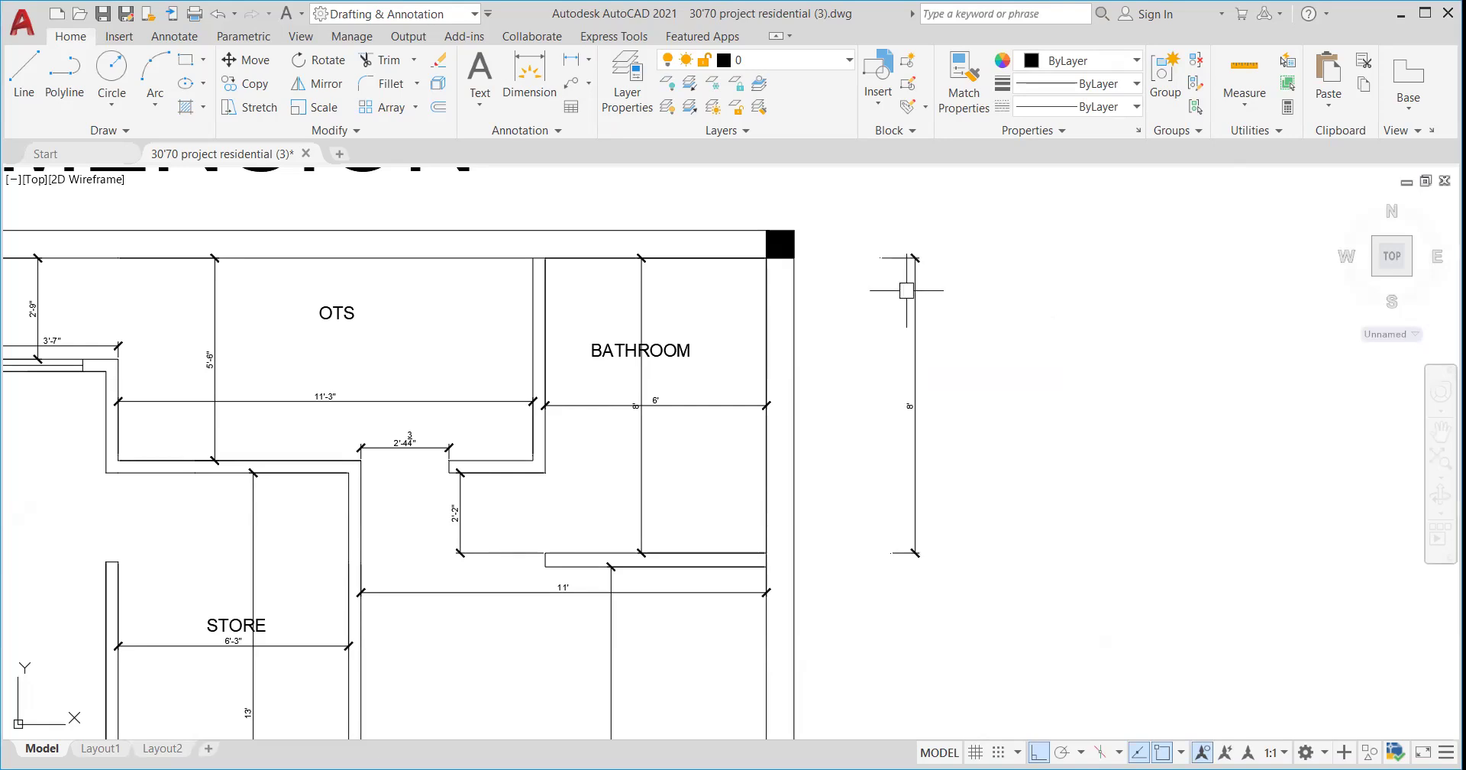
# - Examine the walls, openings and columns around the washroom, OTS and bathroom in the 2D layout
pyautogui.scroll(-5, 772, 318)
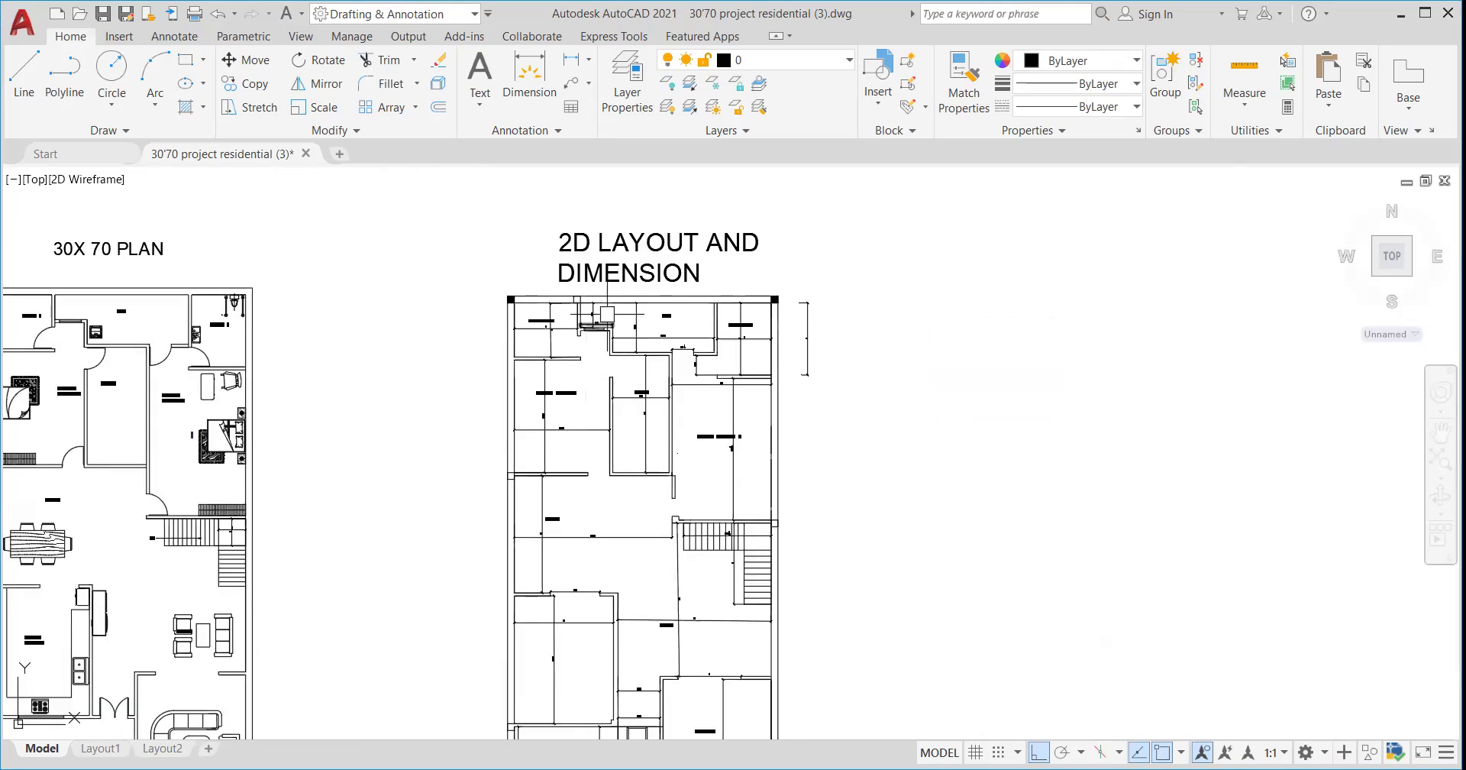
pyautogui.scroll(4, 607, 313)
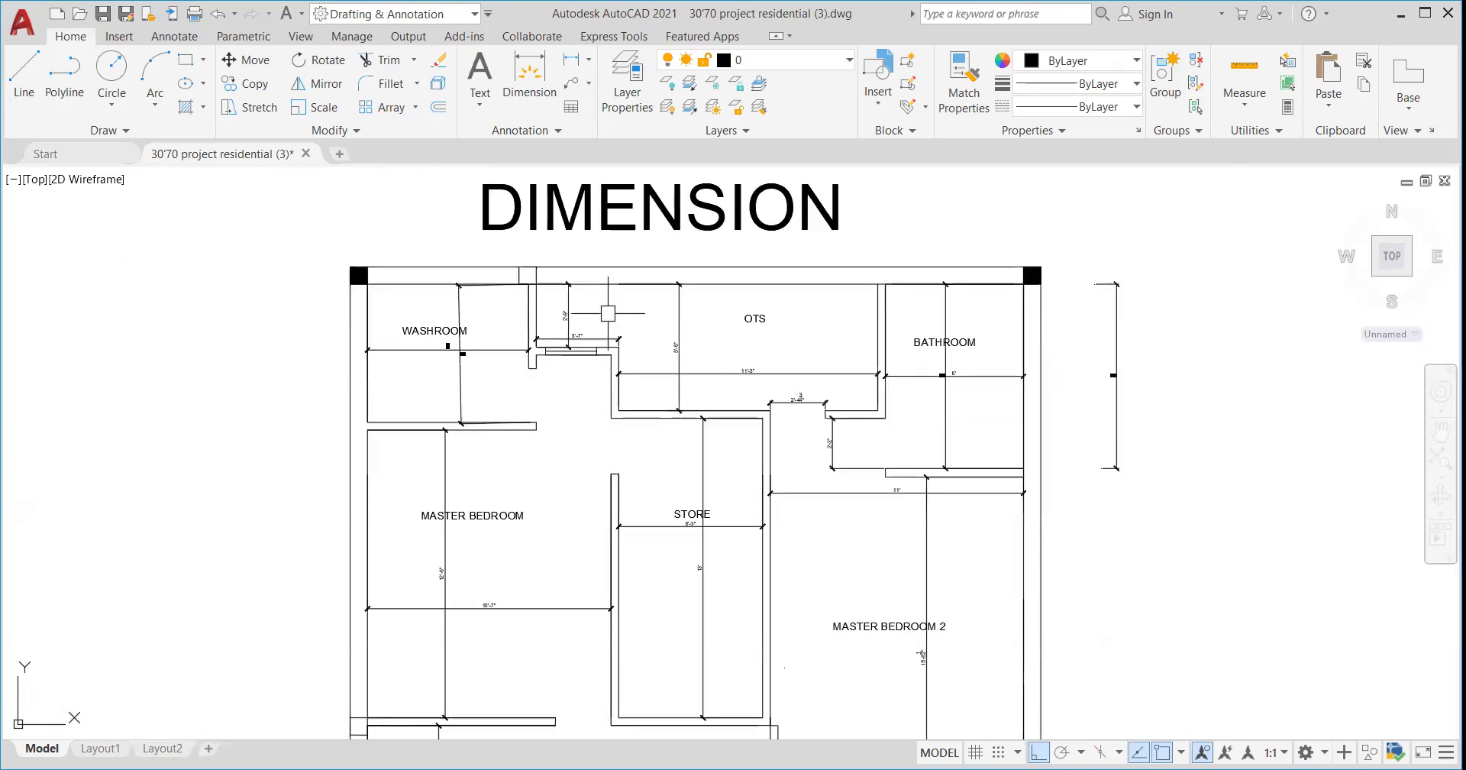
pyautogui.scroll(-5, 569, 313)
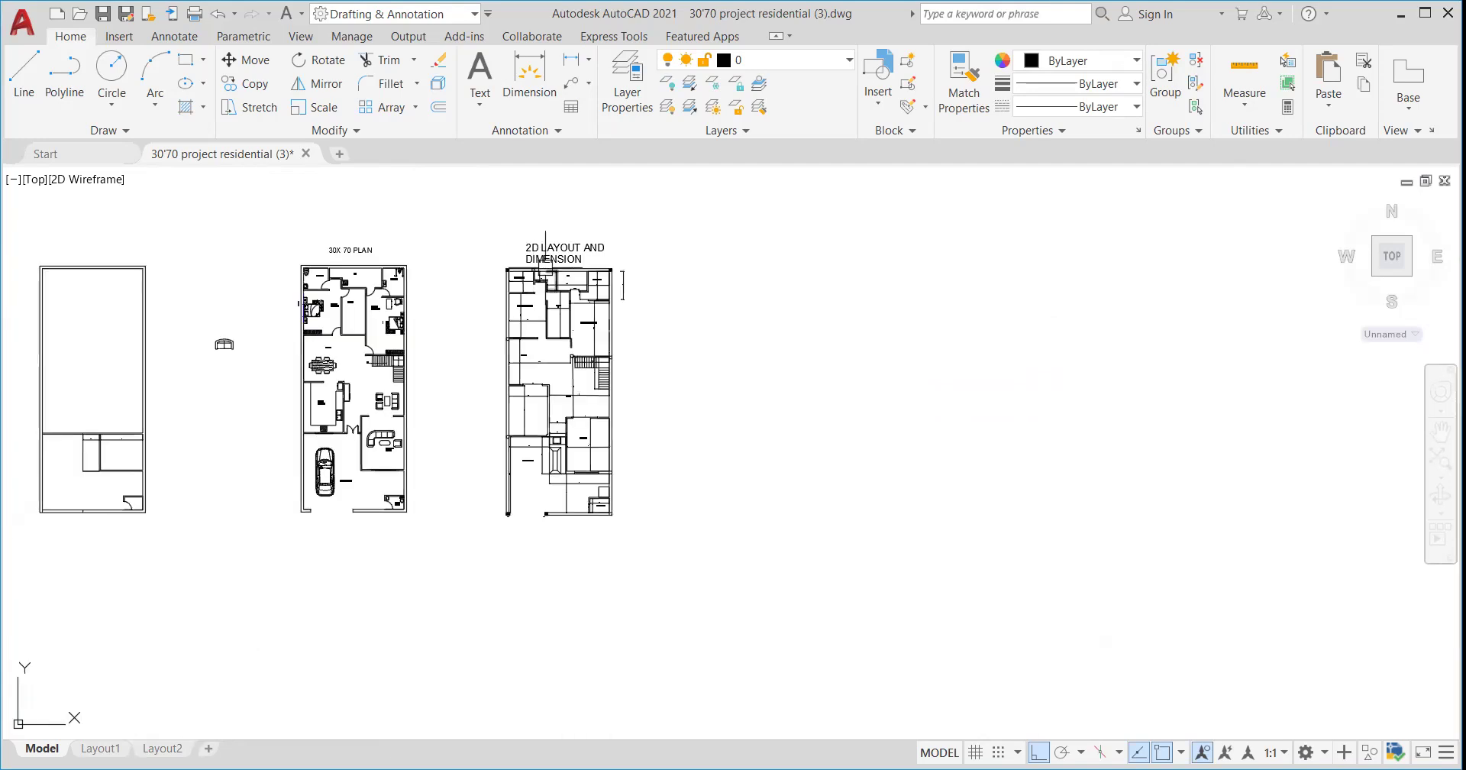
pyautogui.scroll(4, 538, 259)
pyautogui.scroll(4, 536, 289)
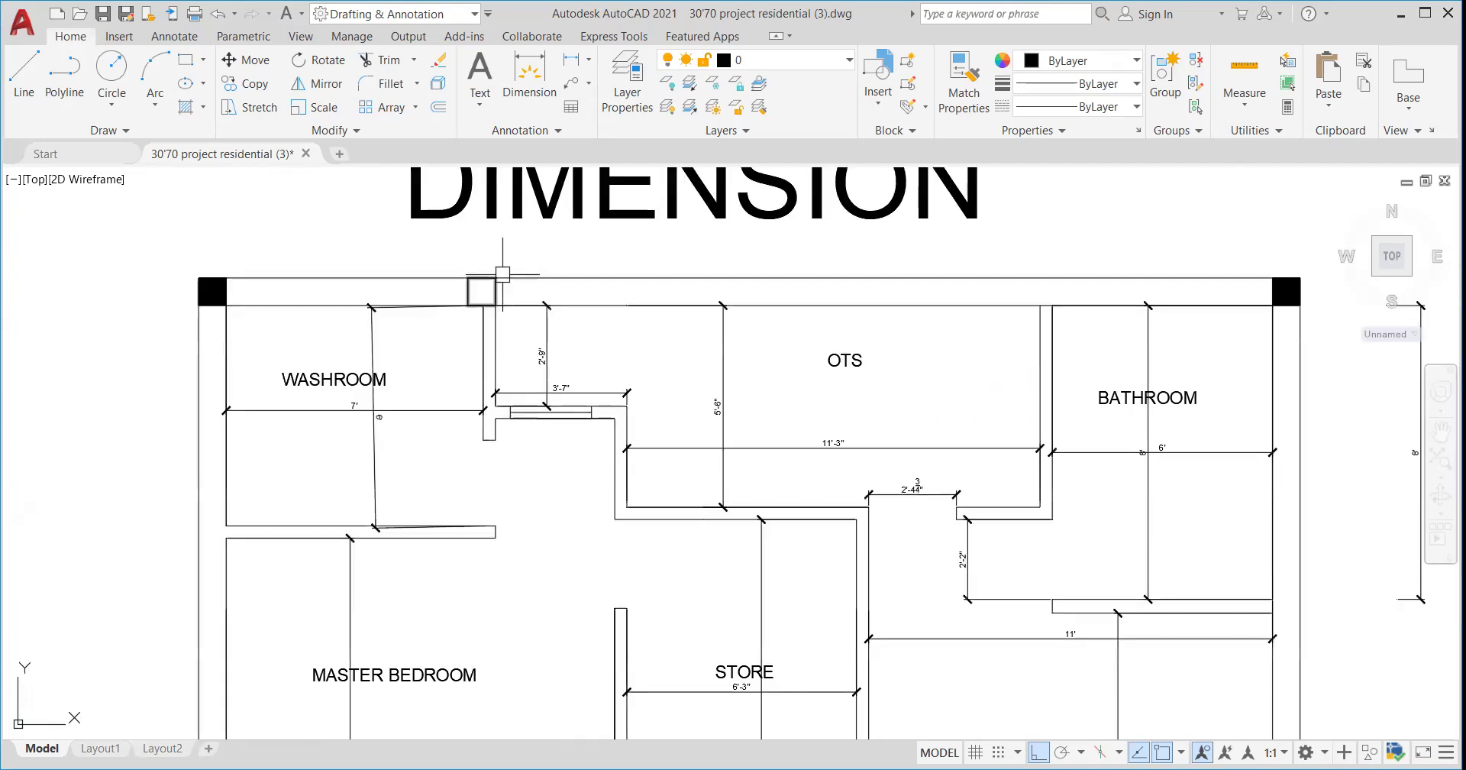
pyautogui.scroll(2, 489, 288)
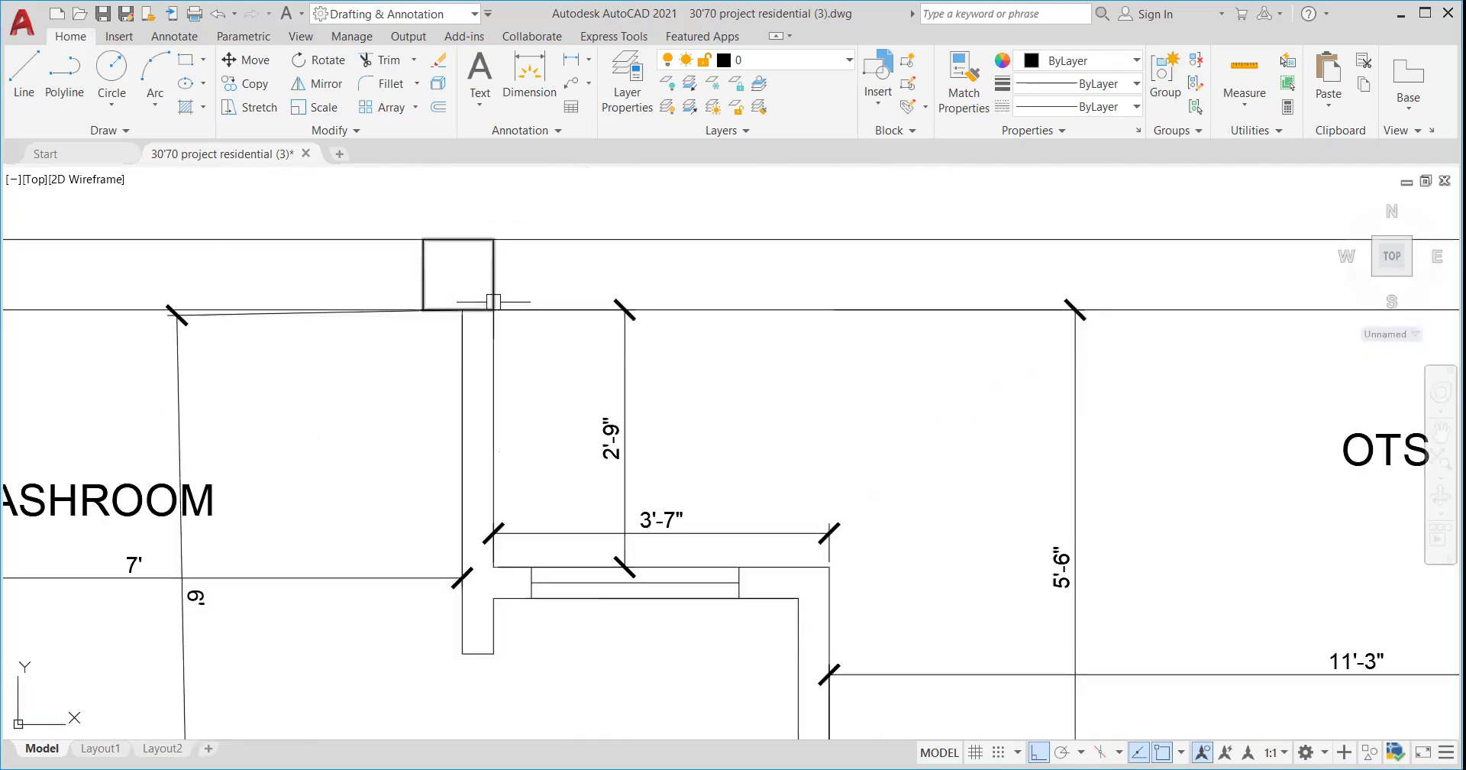
pyautogui.scroll(-4, 484, 291)
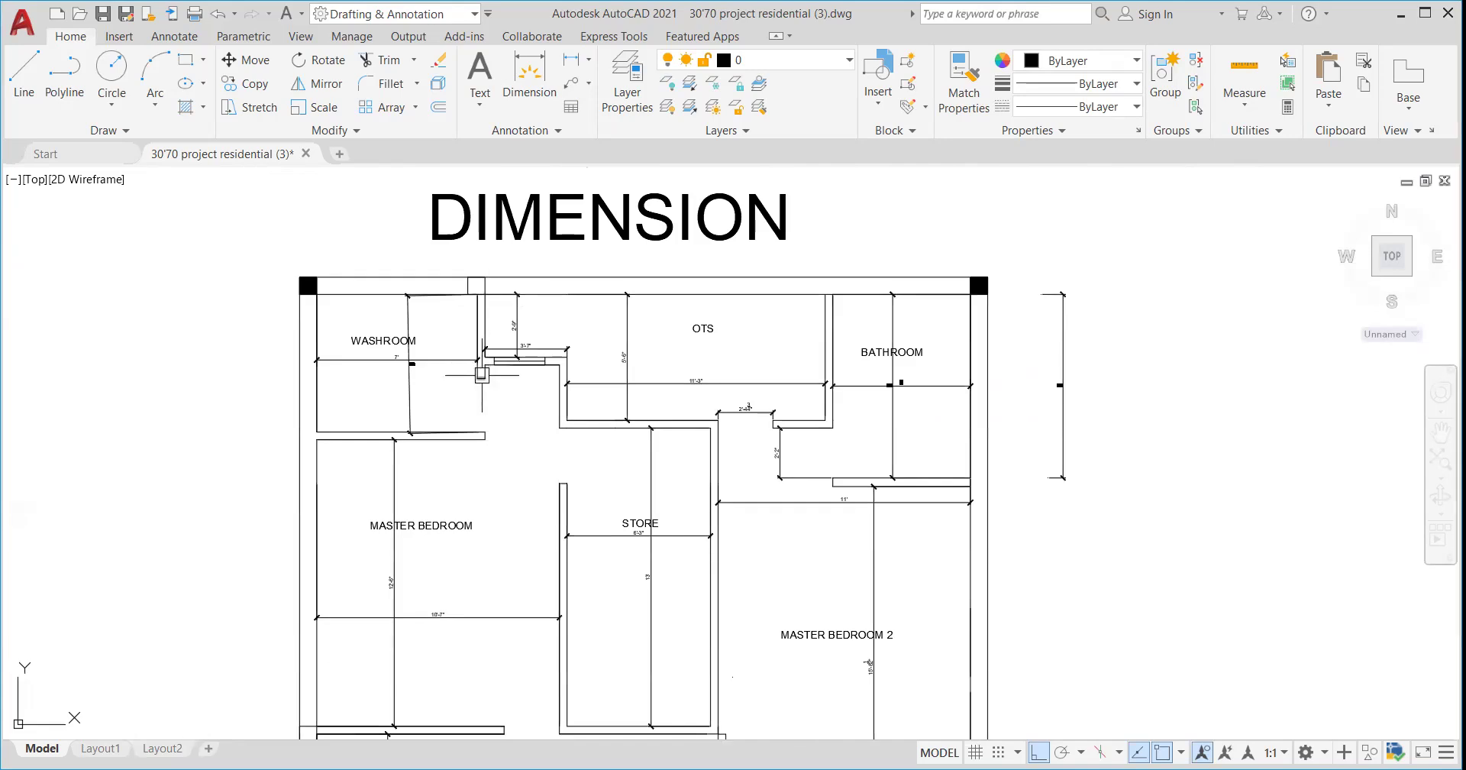
pyautogui.scroll(3, 474, 365)
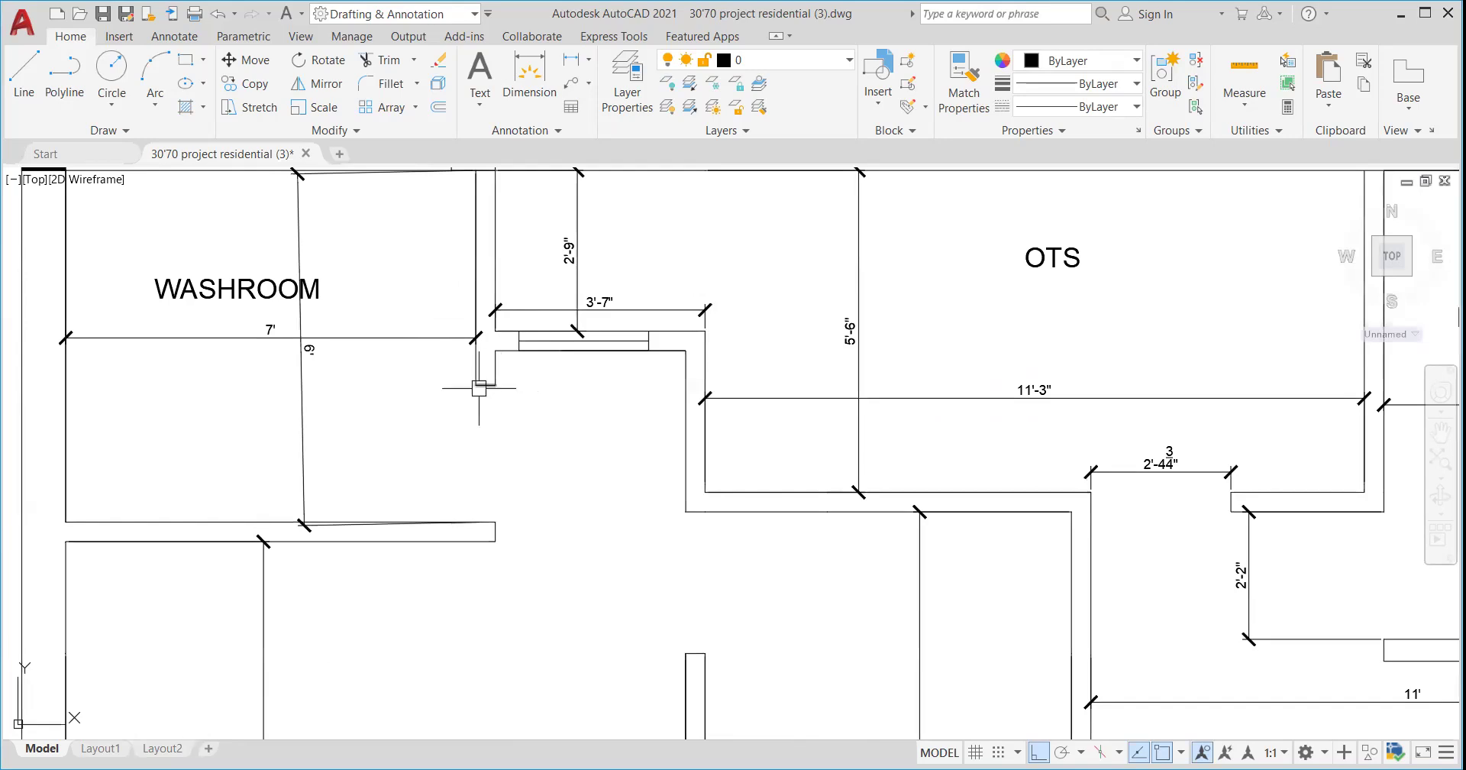
pyautogui.scroll(4, 513, 349)
pyautogui.scroll(-2, 509, 358)
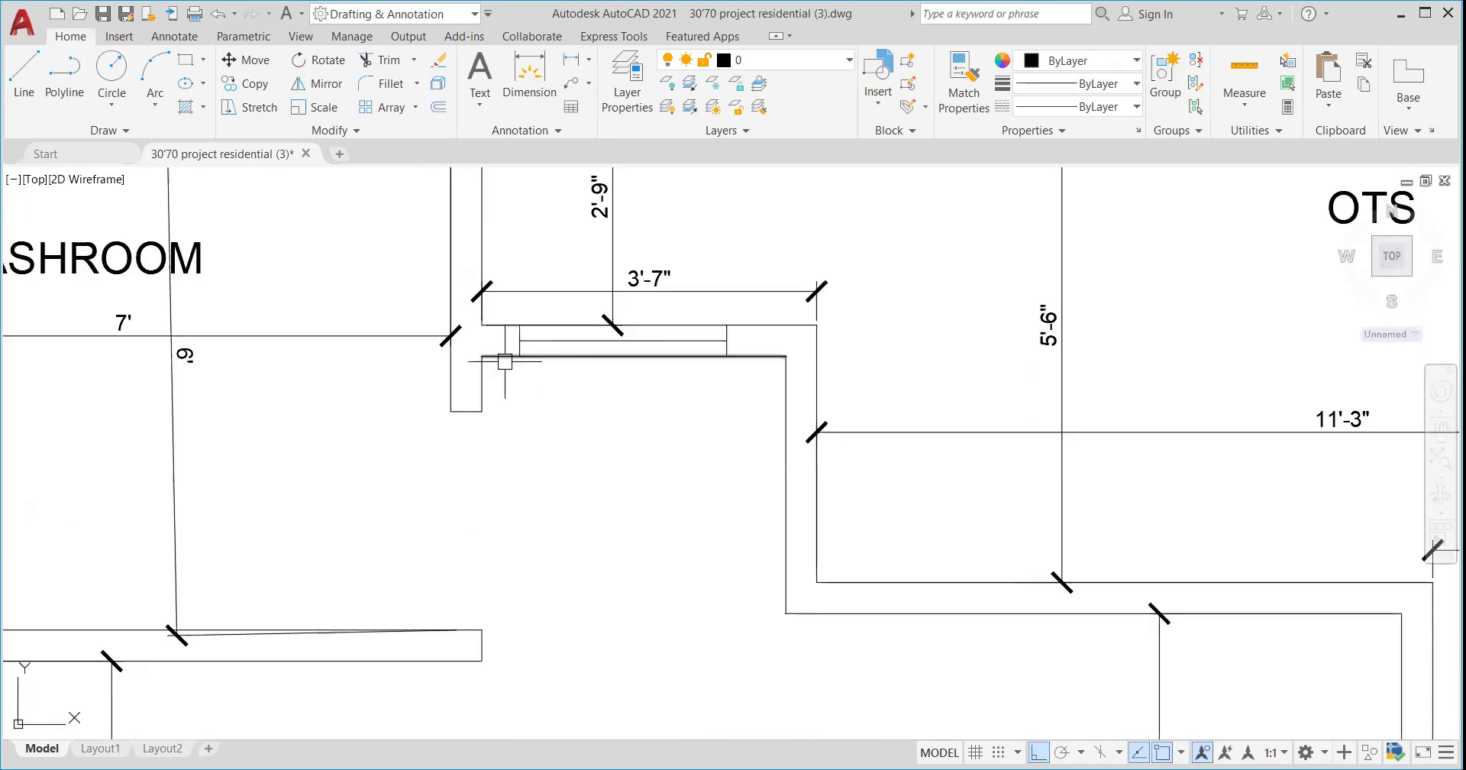
pyautogui.scroll(4, 504, 361)
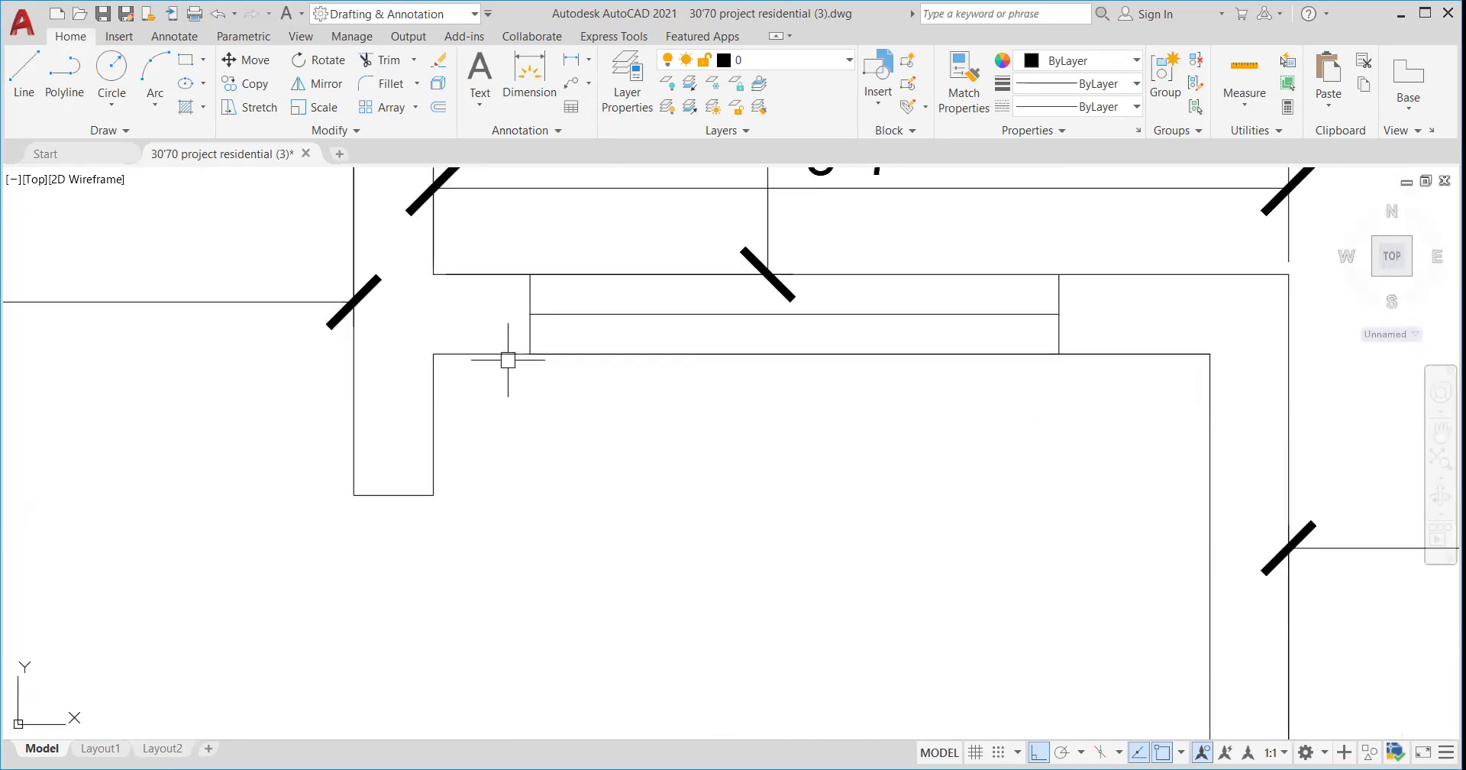
pyautogui.scroll(-4, 500, 359)
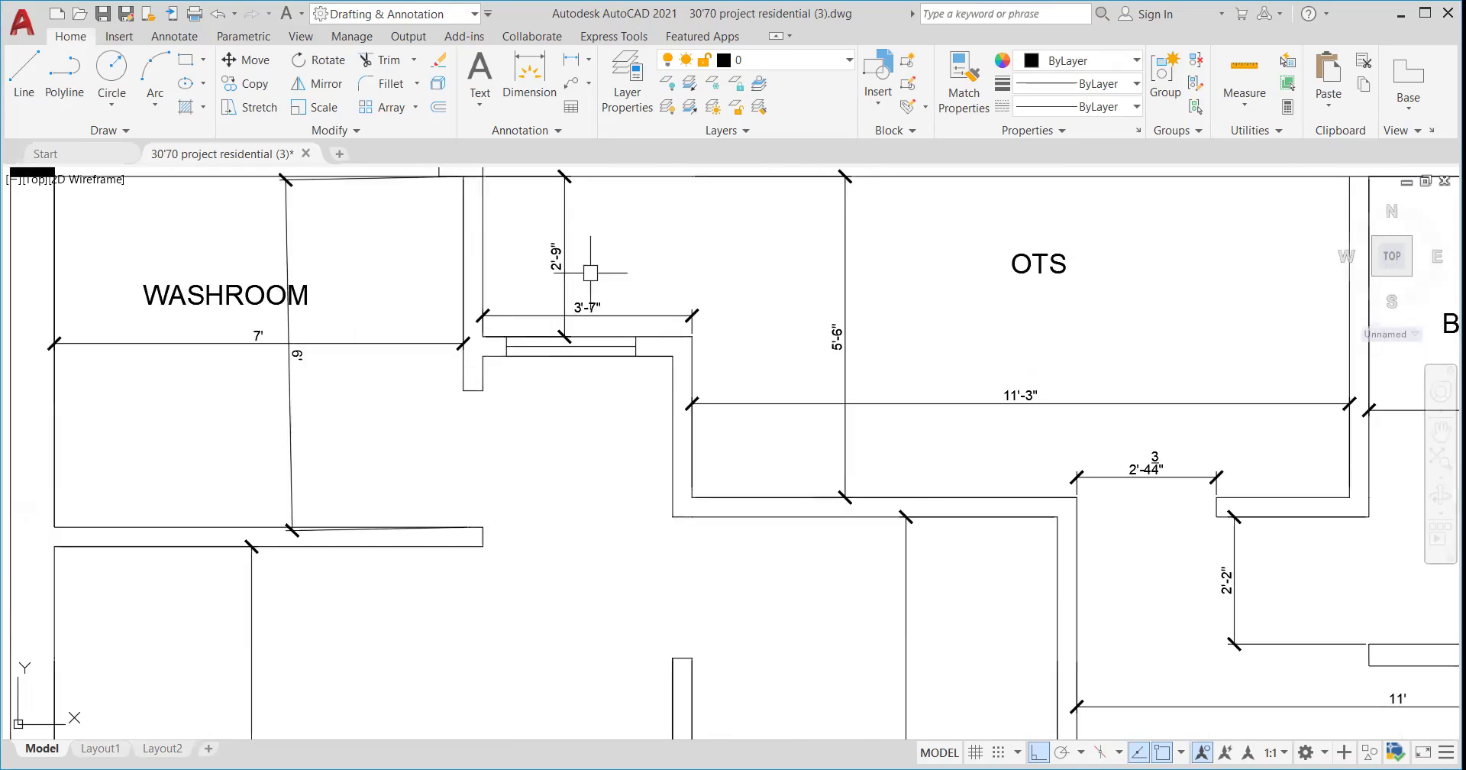
pyautogui.scroll(-4, 686, 353)
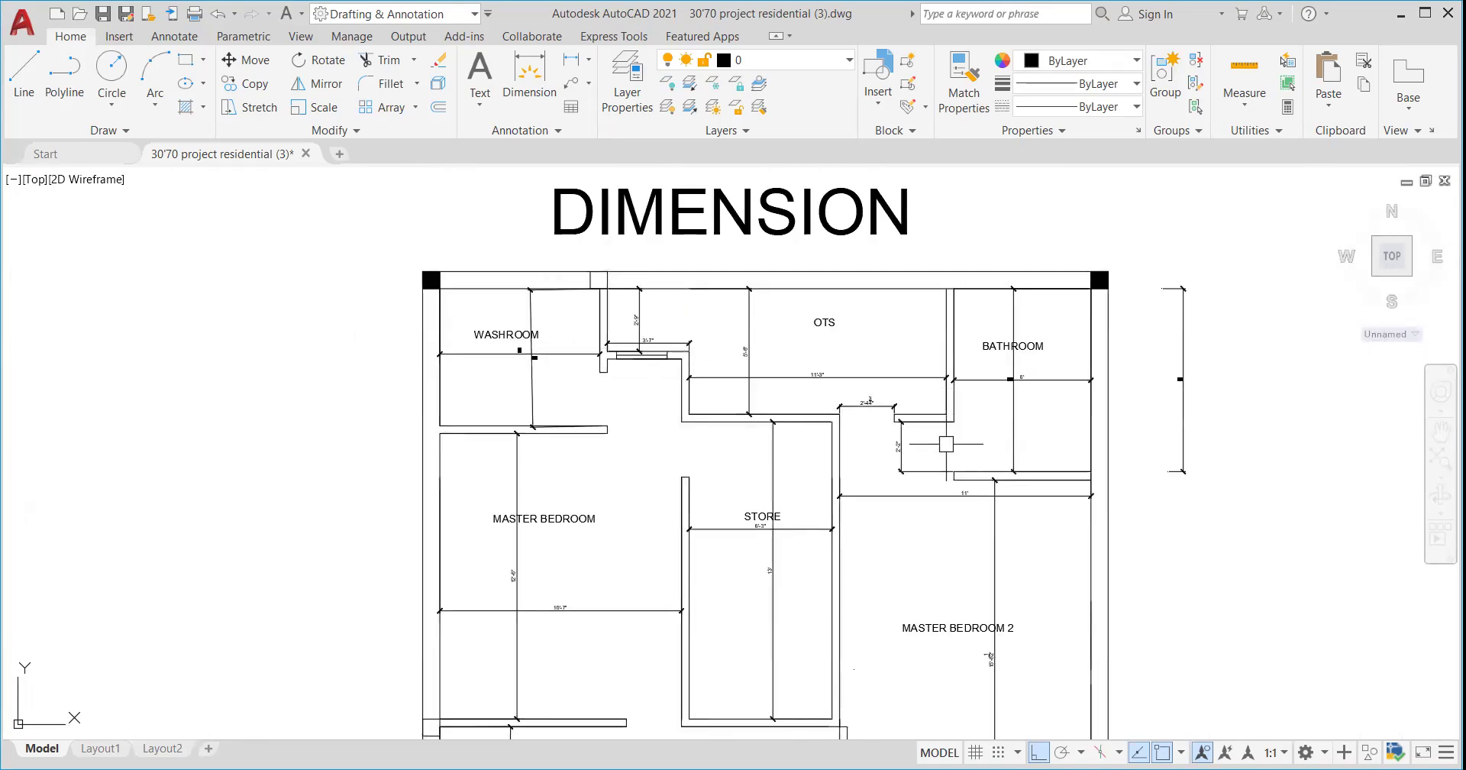
pyautogui.scroll(4, 945, 396)
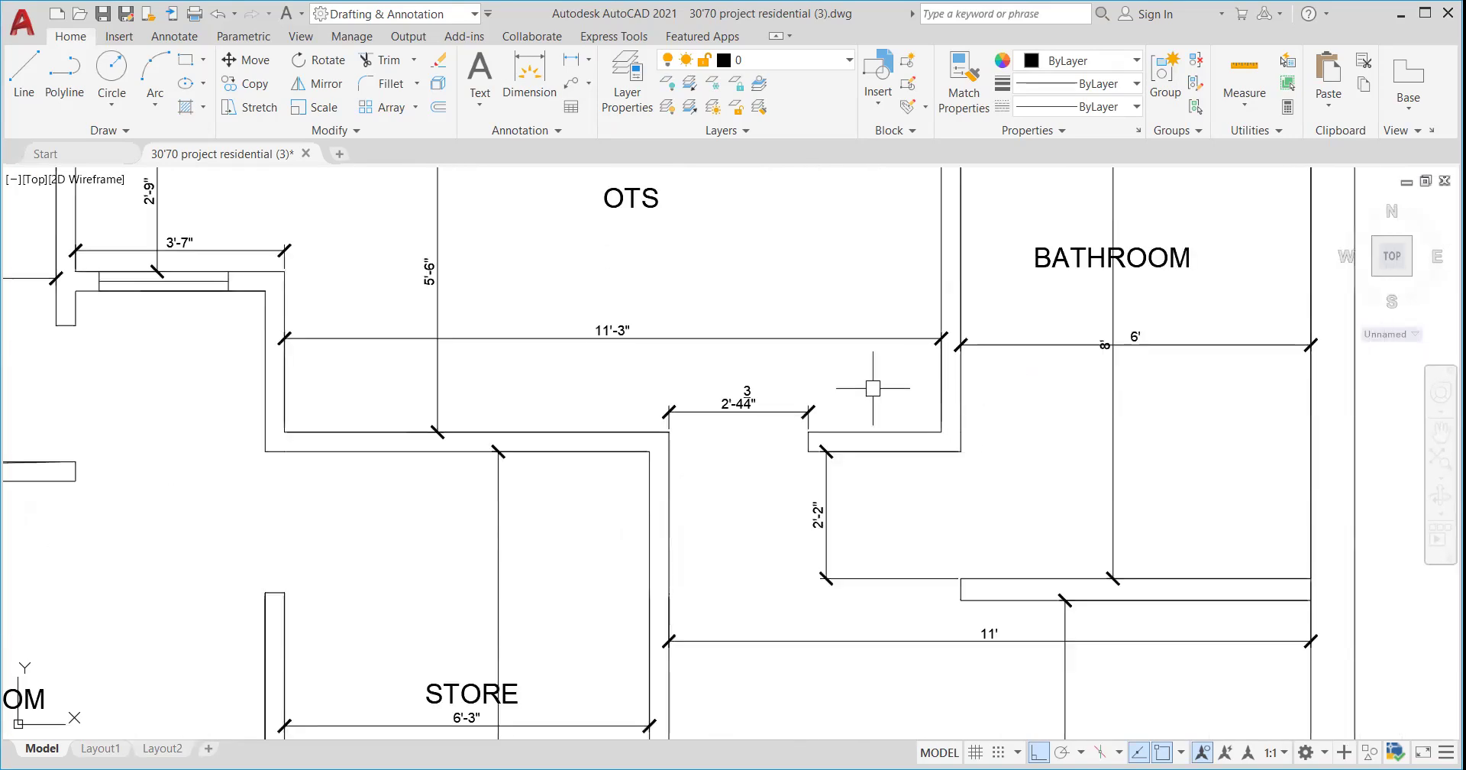
pyautogui.scroll(-4, 867, 386)
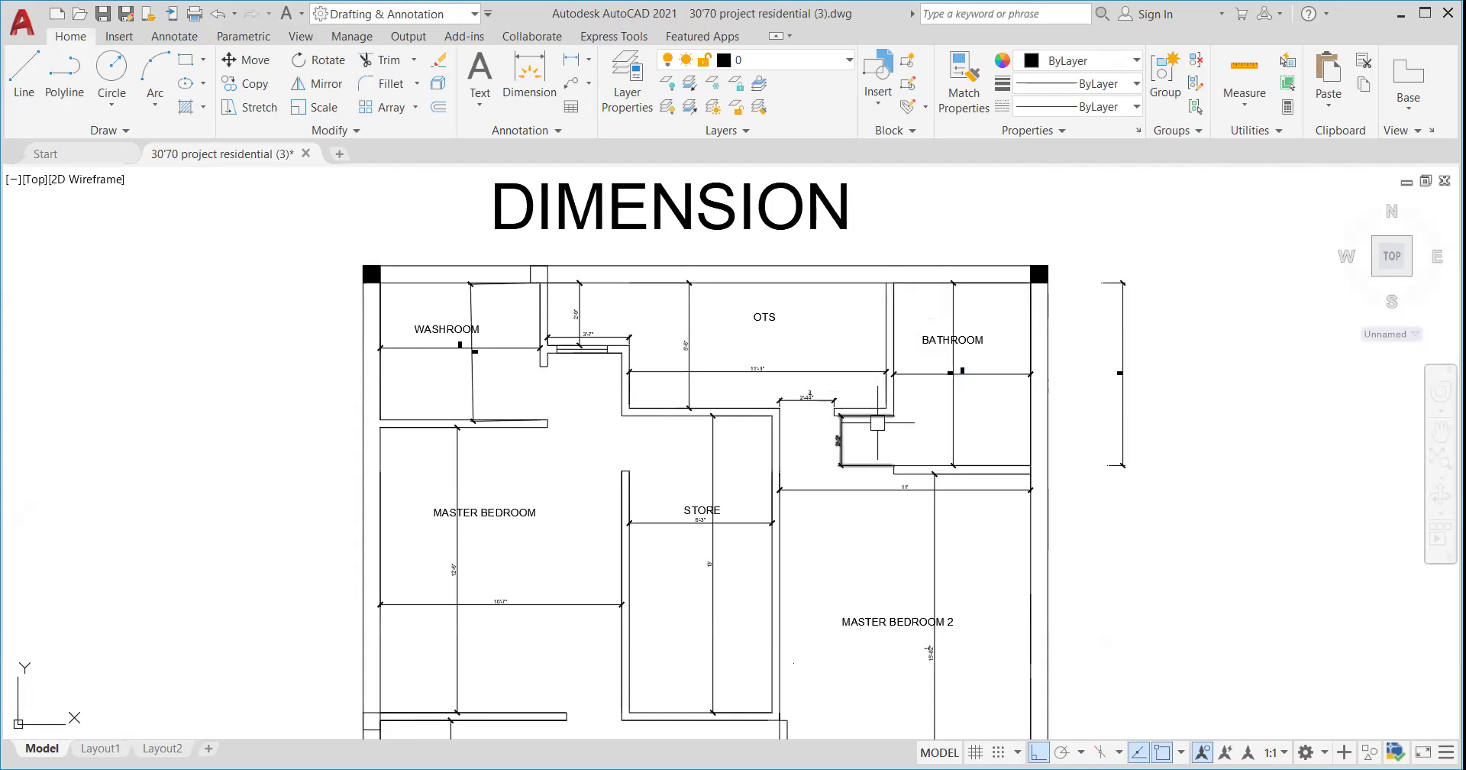
pyautogui.scroll(2, 927, 373)
pyautogui.scroll(-5, 927, 373)
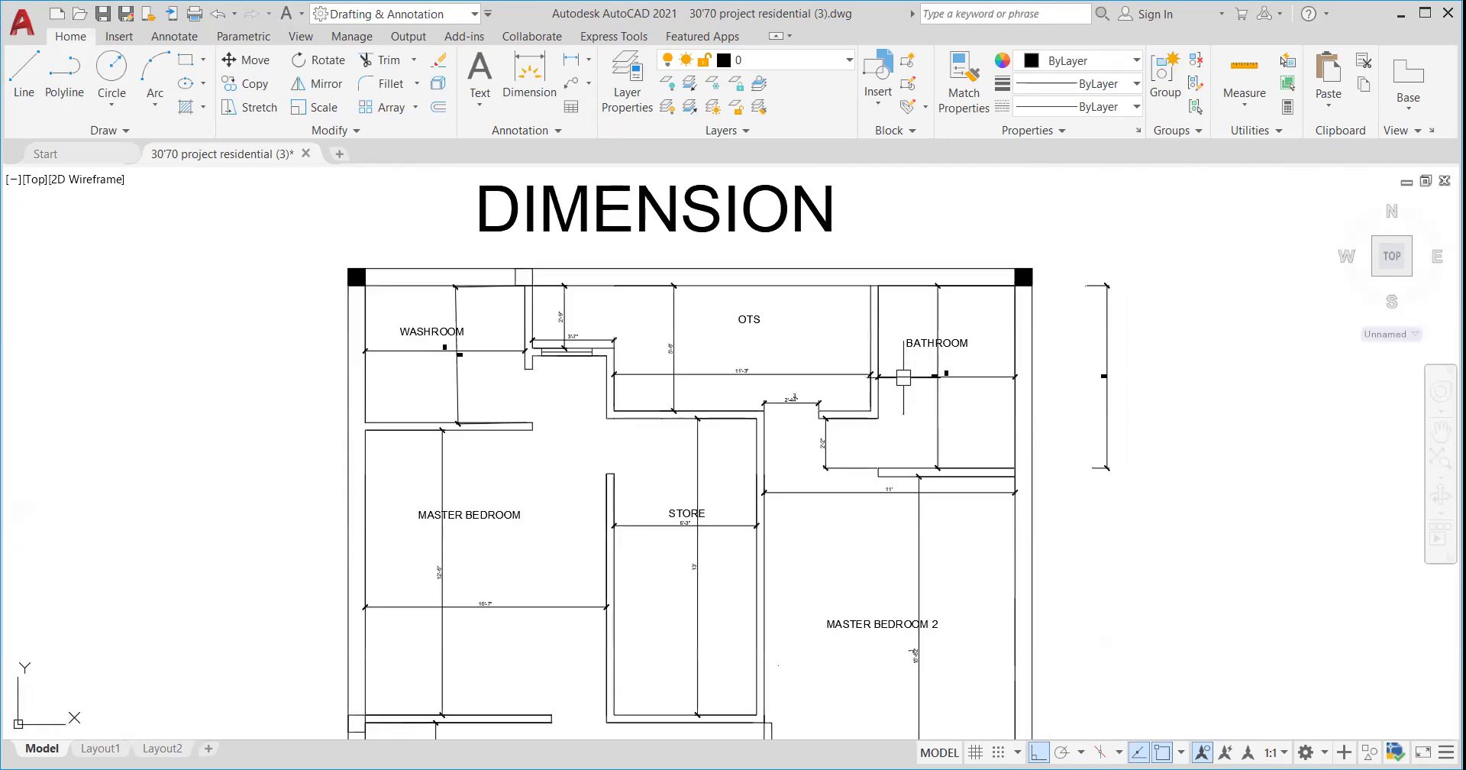
# - Compare the 2D layout with the 30X70 plan and check the wall junctions near the OTS, store and staircase
pyautogui.scroll(-4, 772, 275)
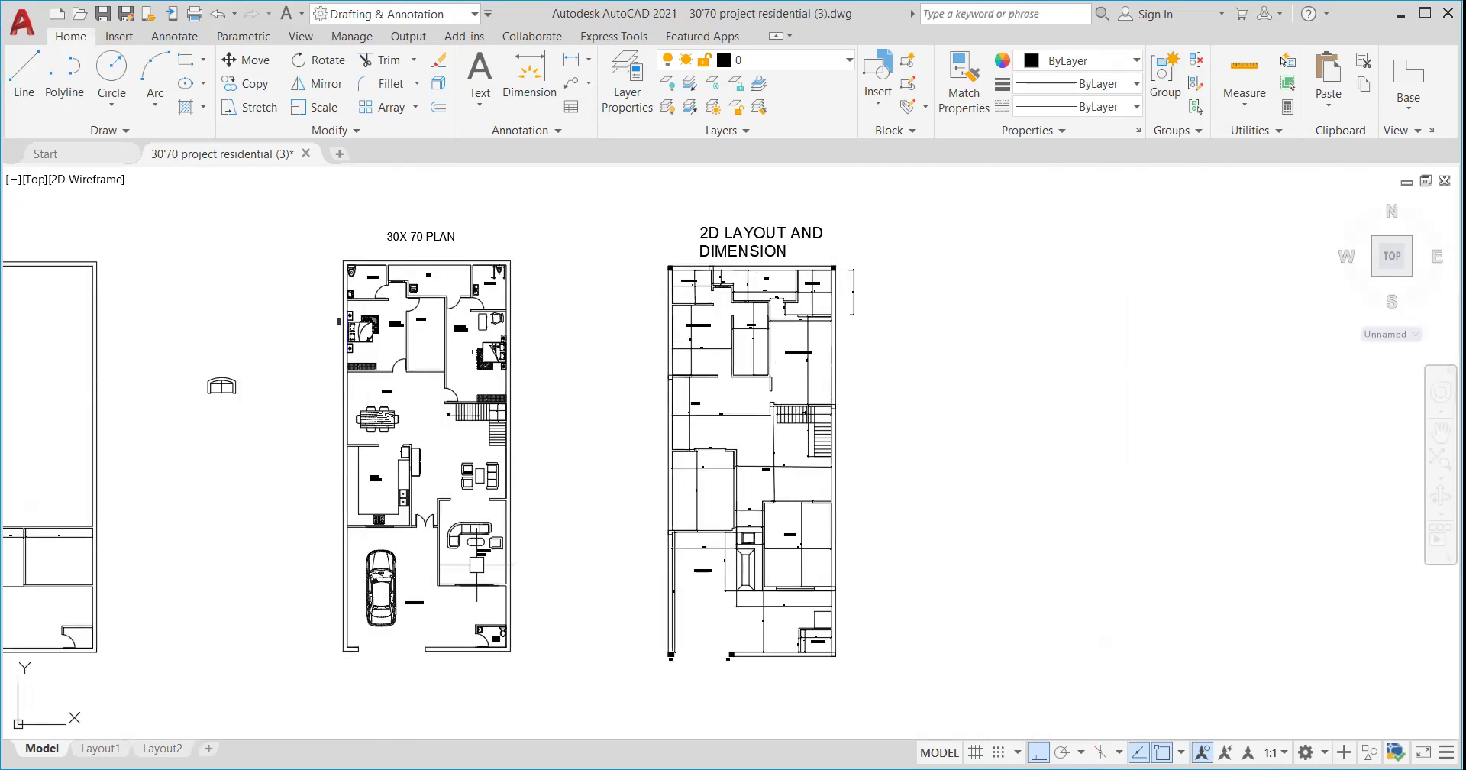
pyautogui.scroll(-2, 647, 314)
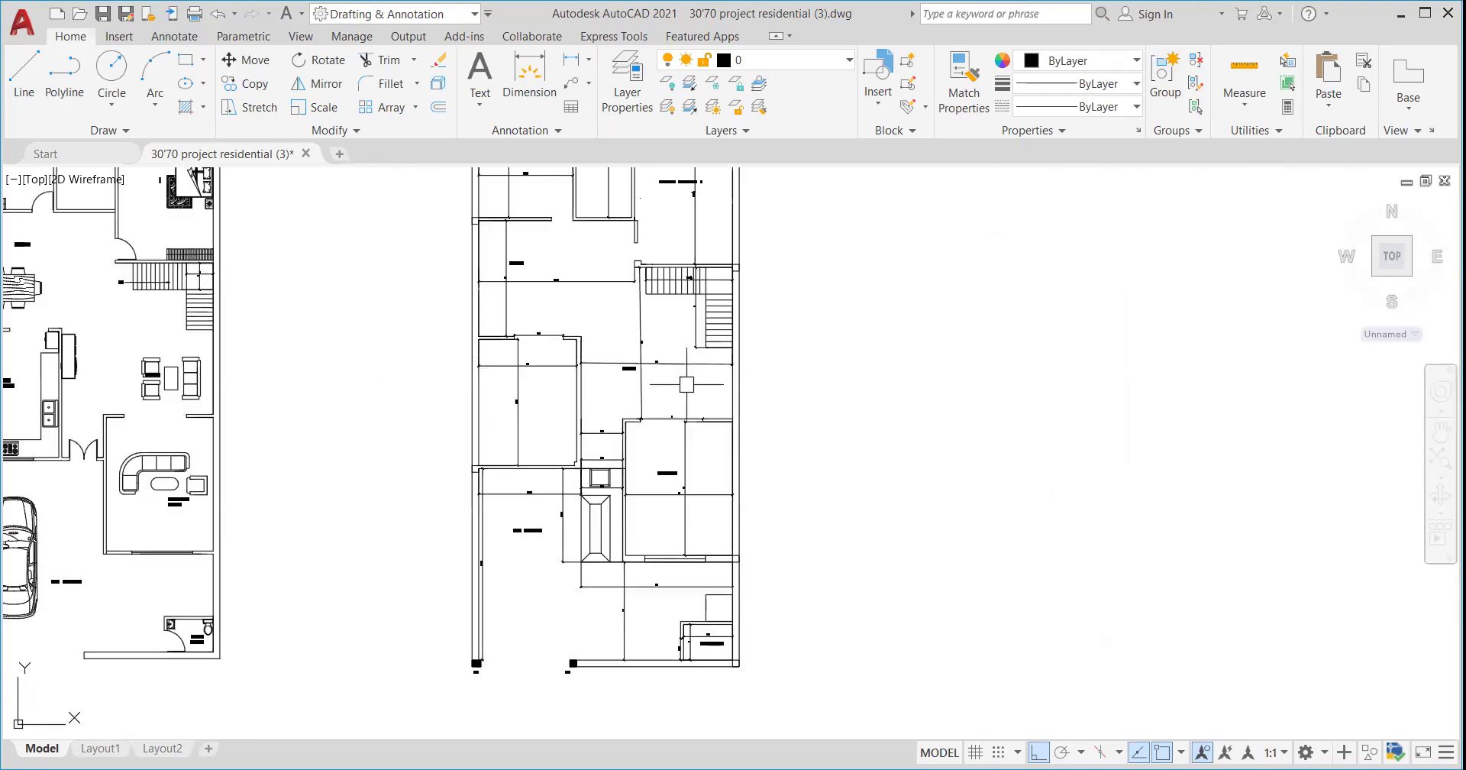
pyautogui.scroll(-5, 688, 394)
pyautogui.scroll(3, 687, 305)
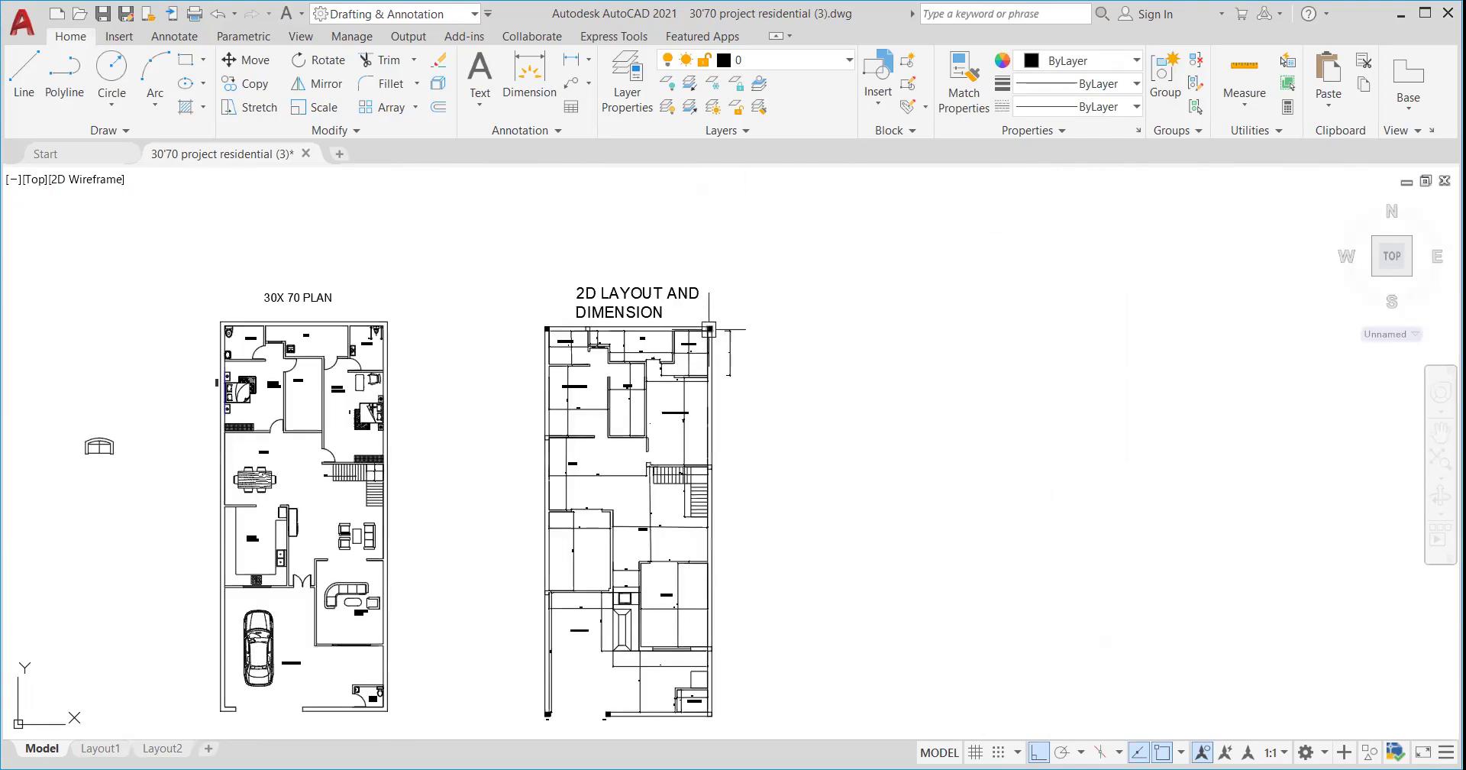
pyautogui.scroll(4, 708, 329)
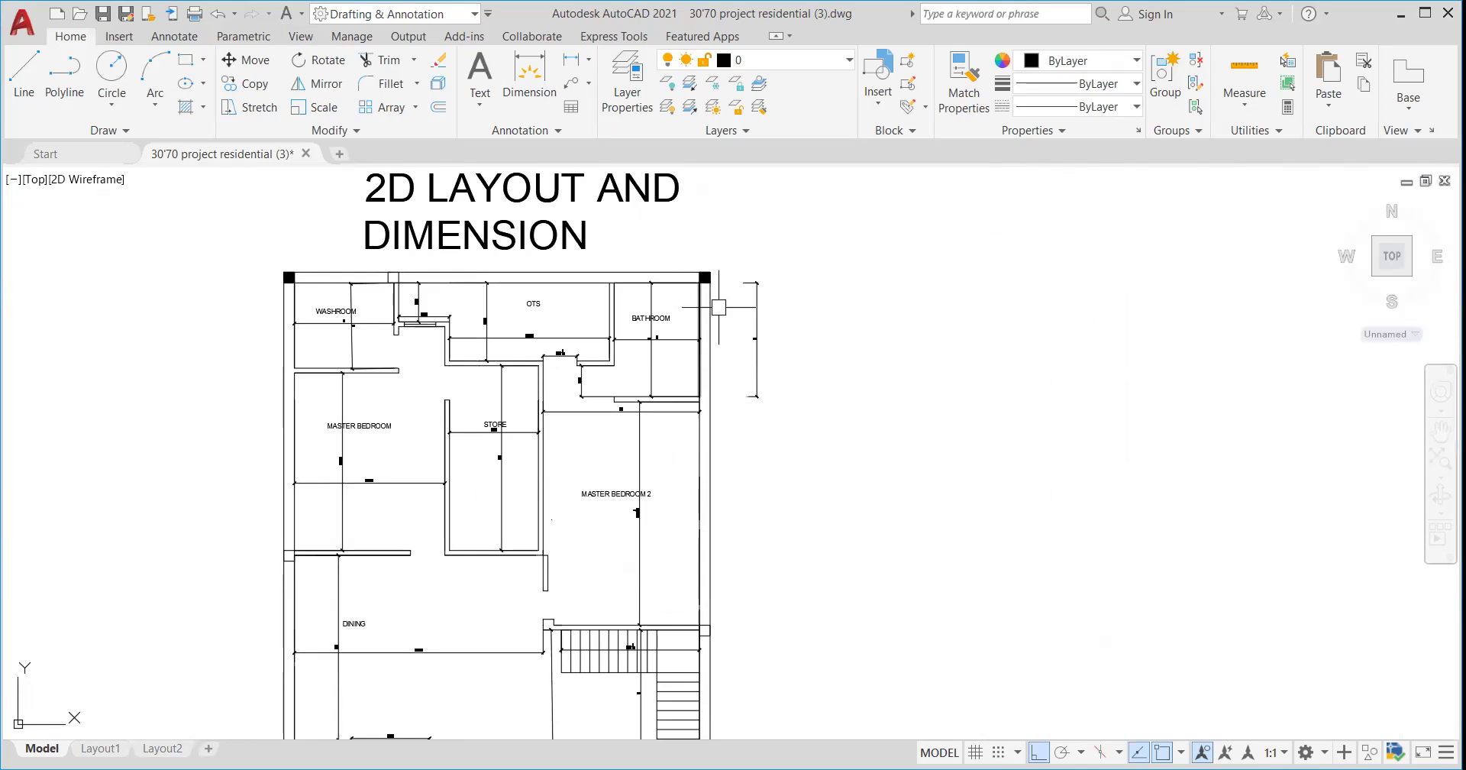
pyautogui.scroll(-4, 719, 292)
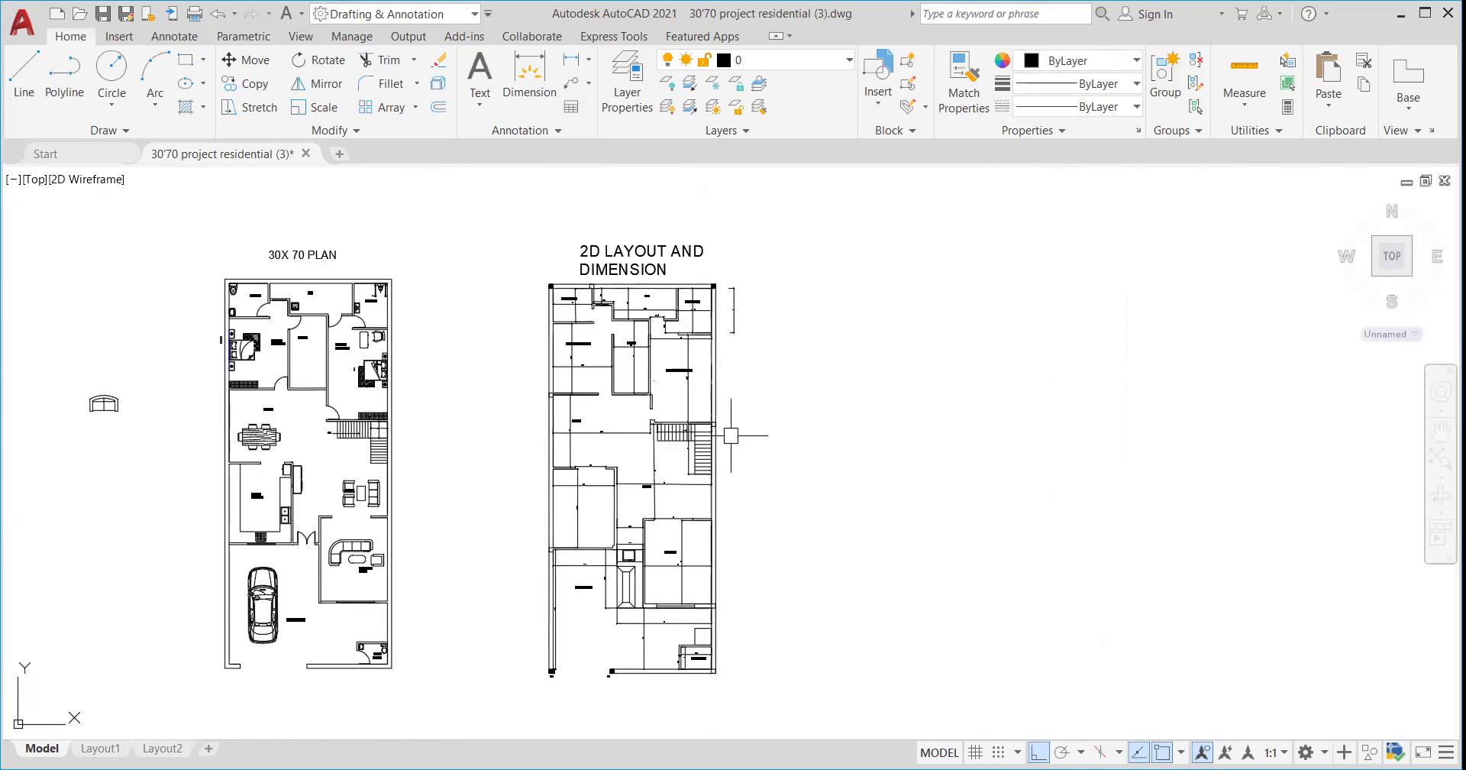
pyautogui.scroll(4, 710, 325)
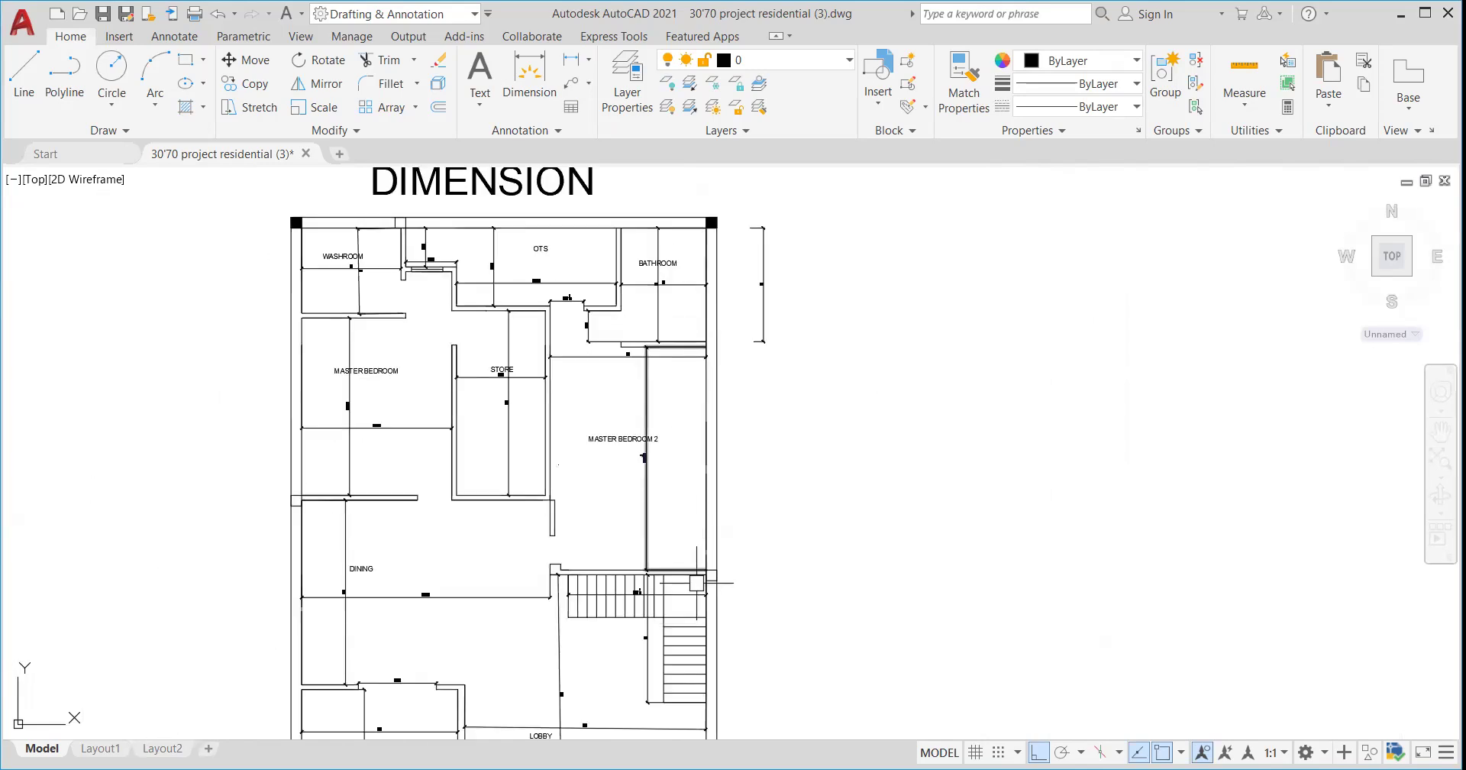
pyautogui.scroll(3, 714, 534)
pyautogui.scroll(-3, 715, 506)
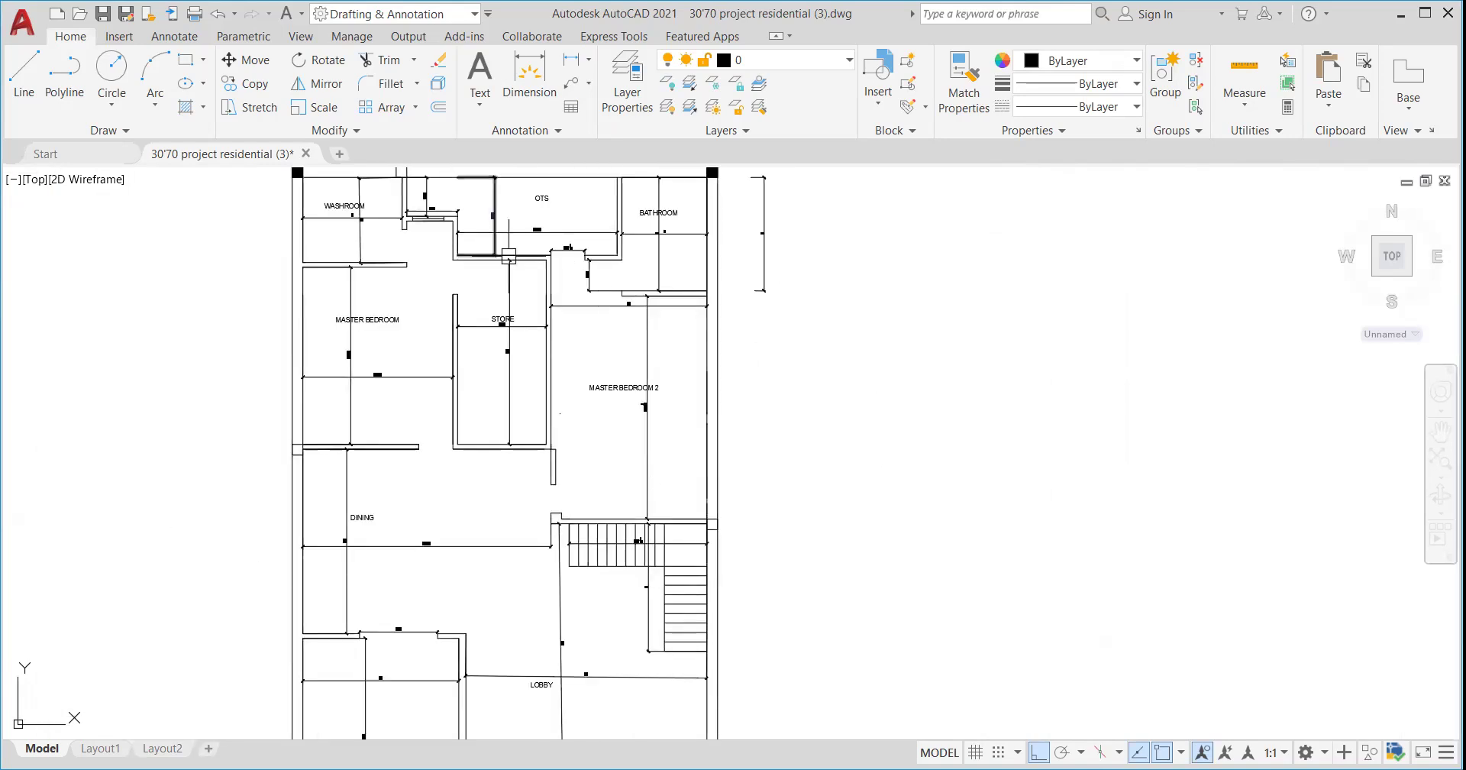
pyautogui.scroll(-3, 509, 256)
pyautogui.scroll(8, 478, 290)
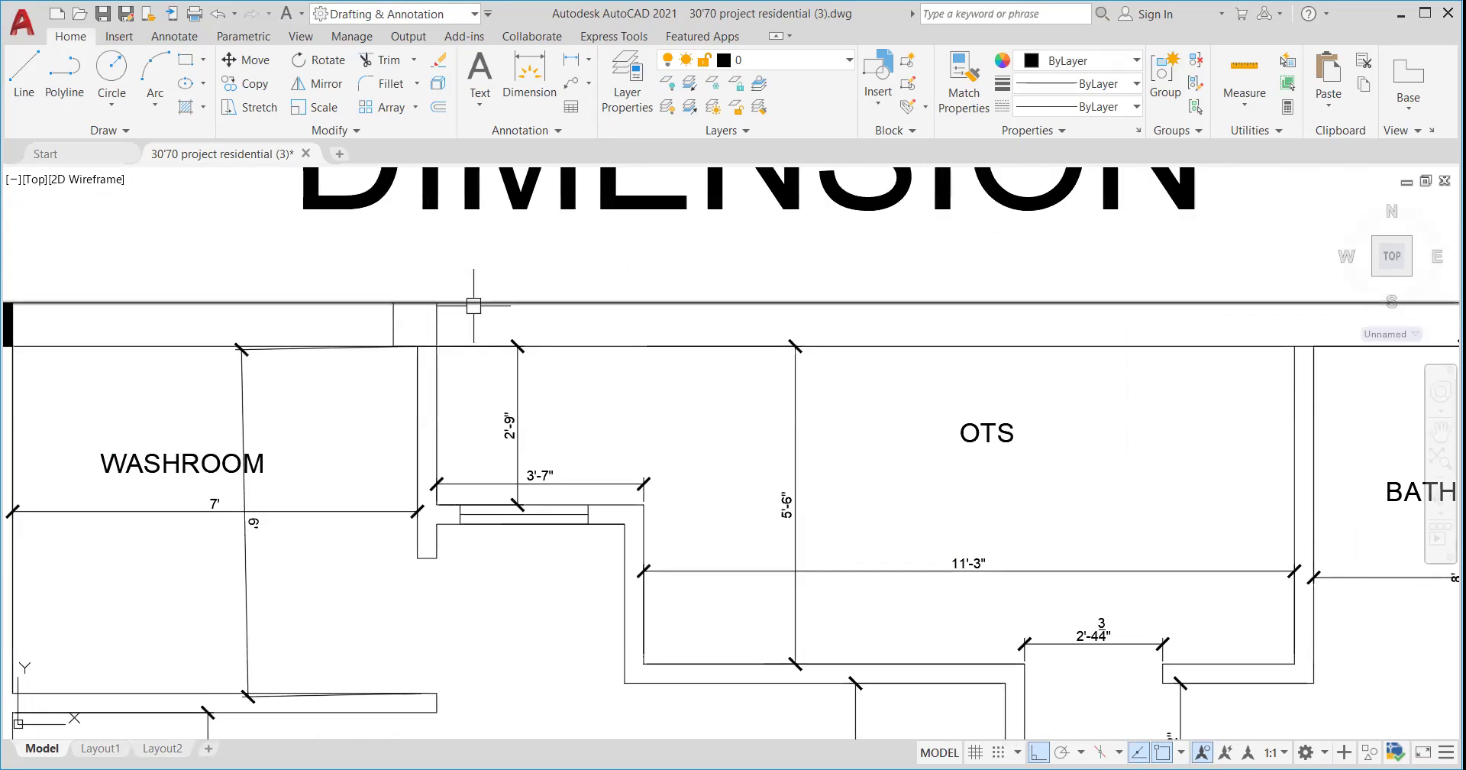
pyautogui.scroll(-3, 474, 305)
pyautogui.scroll(5, 840, 328)
pyautogui.scroll(-5, 781, 305)
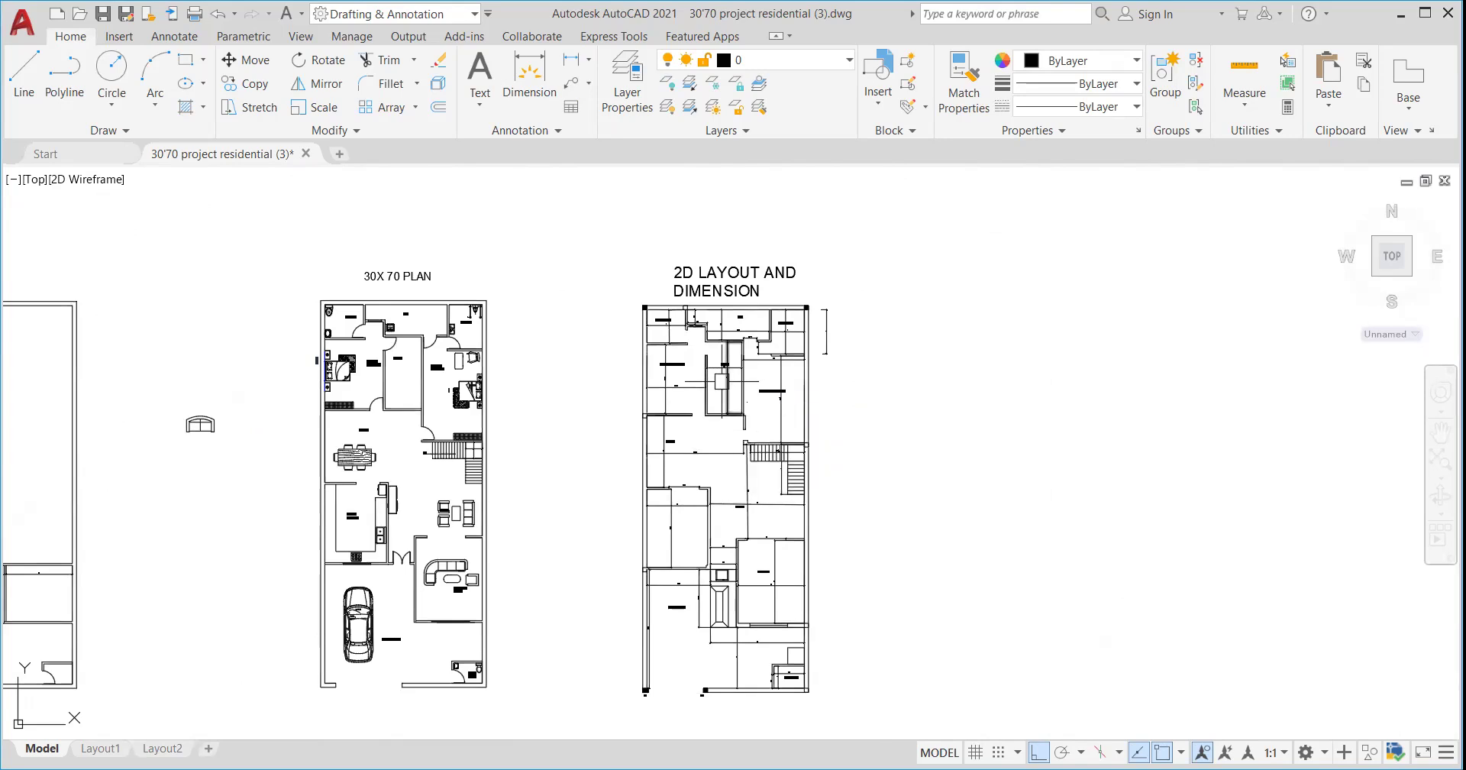
# - Draw a 9" by 9" column rectangle at the store's wall corner facing master bedroom 2, starting from the short wall stub's outer corner
pyautogui.scroll(4, 716, 376)
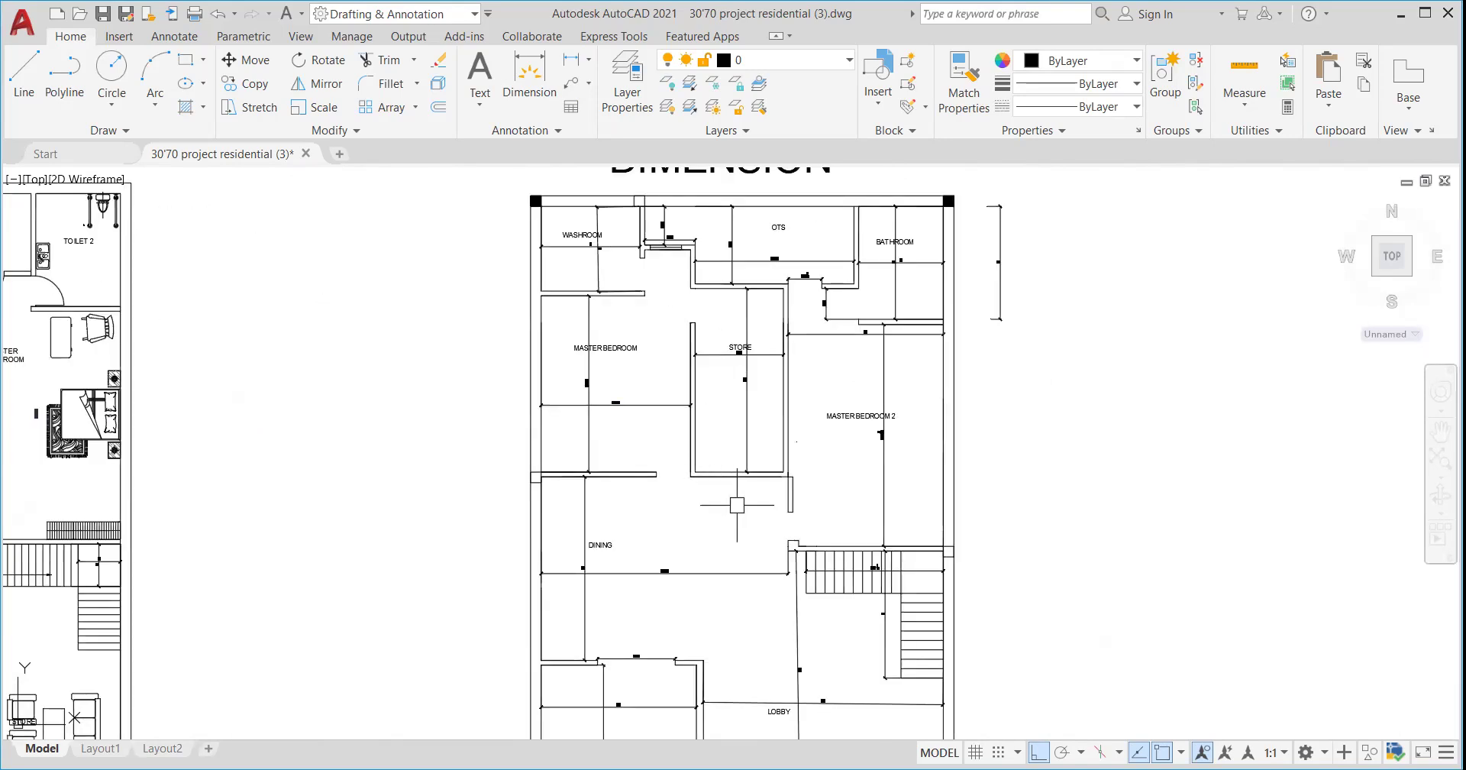
pyautogui.scroll(3, 737, 505)
pyautogui.scroll(-3, 756, 488)
pyautogui.scroll(4, 783, 470)
pyautogui.scroll(3, 776, 459)
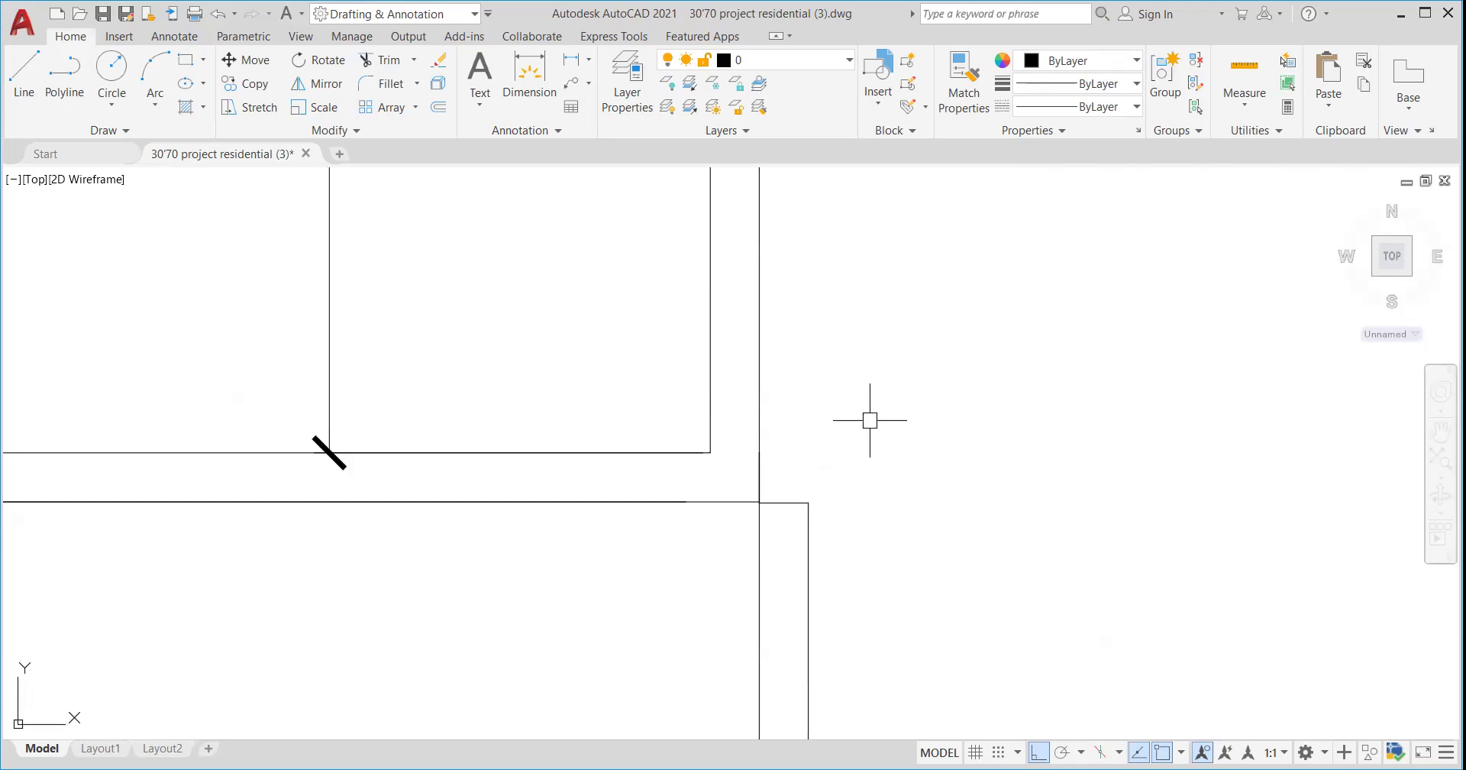
pyautogui.write('REC')
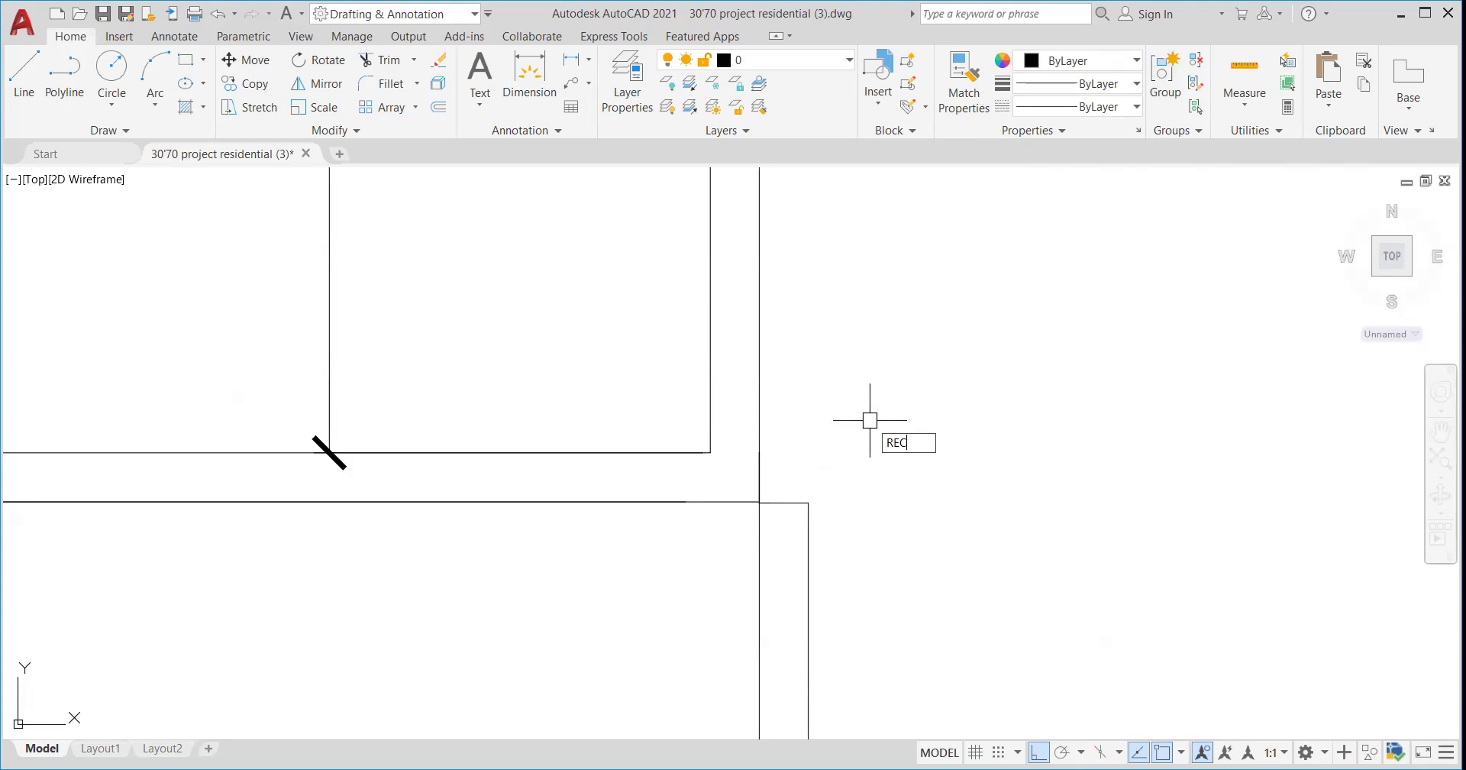
pyautogui.press('Return')
pyautogui.click(807, 501)
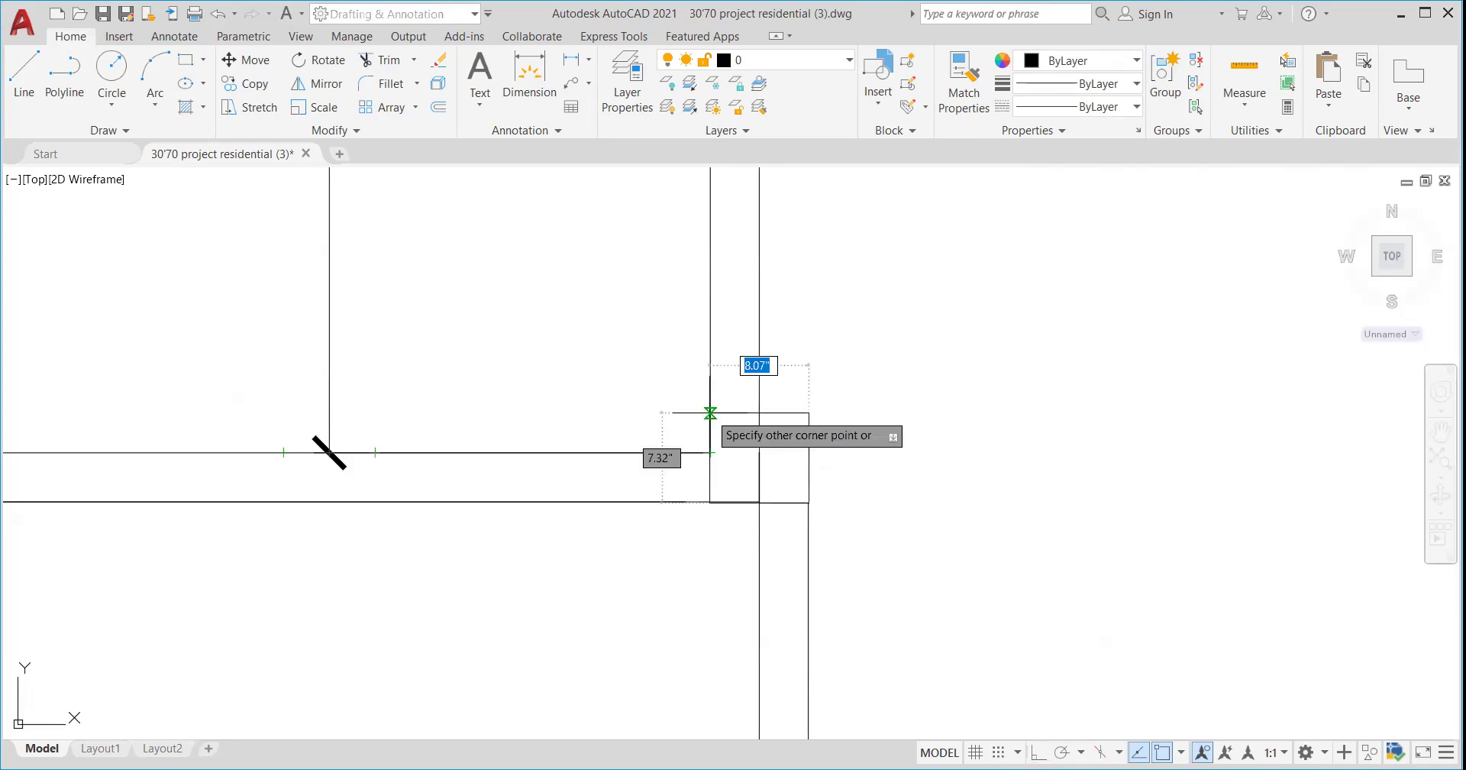
pyautogui.write('d')
pyautogui.press('Return')
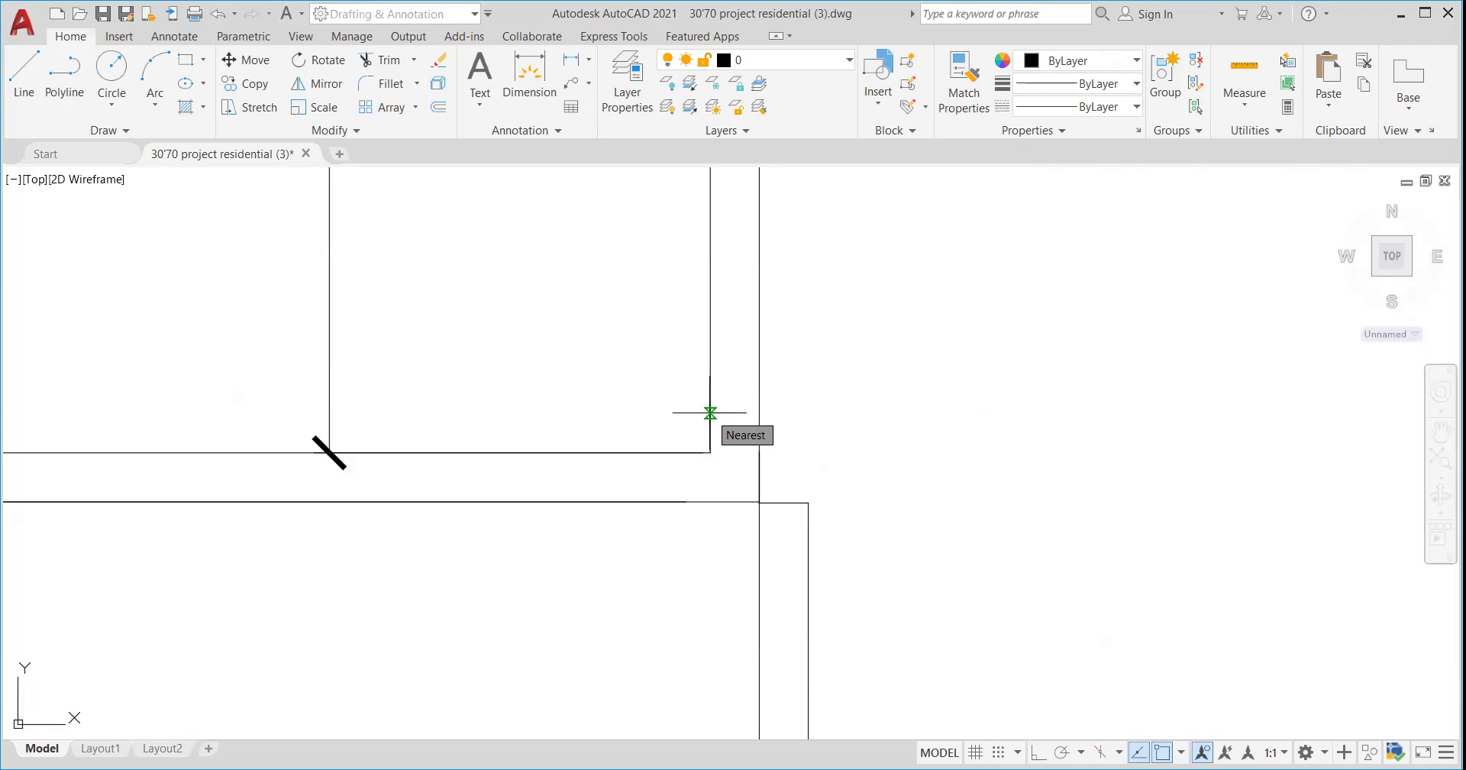
pyautogui.write('9')
pyautogui.press('Return')
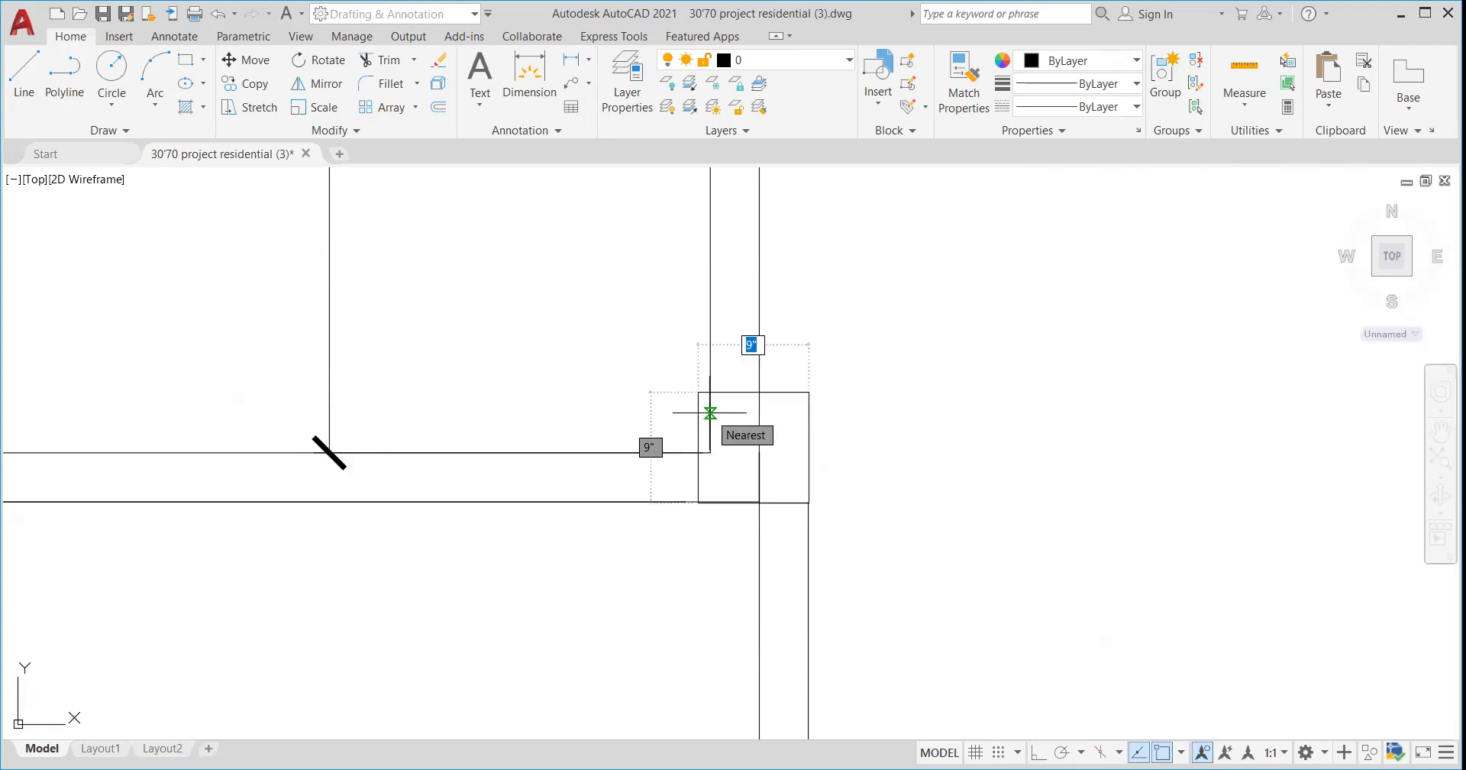
pyautogui.click(710, 412)
pyautogui.scroll(4, 718, 409)
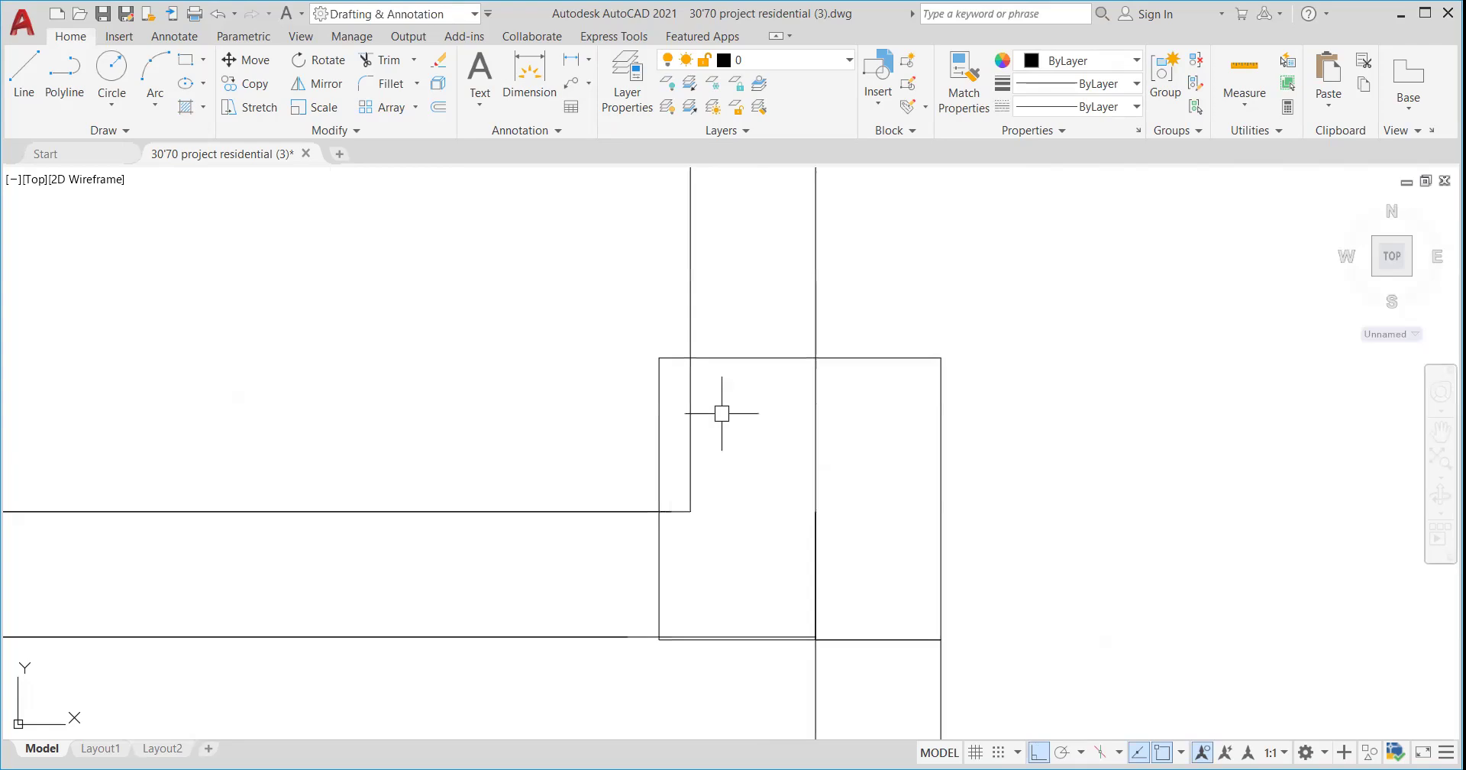
pyautogui.scroll(-6, 714, 410)
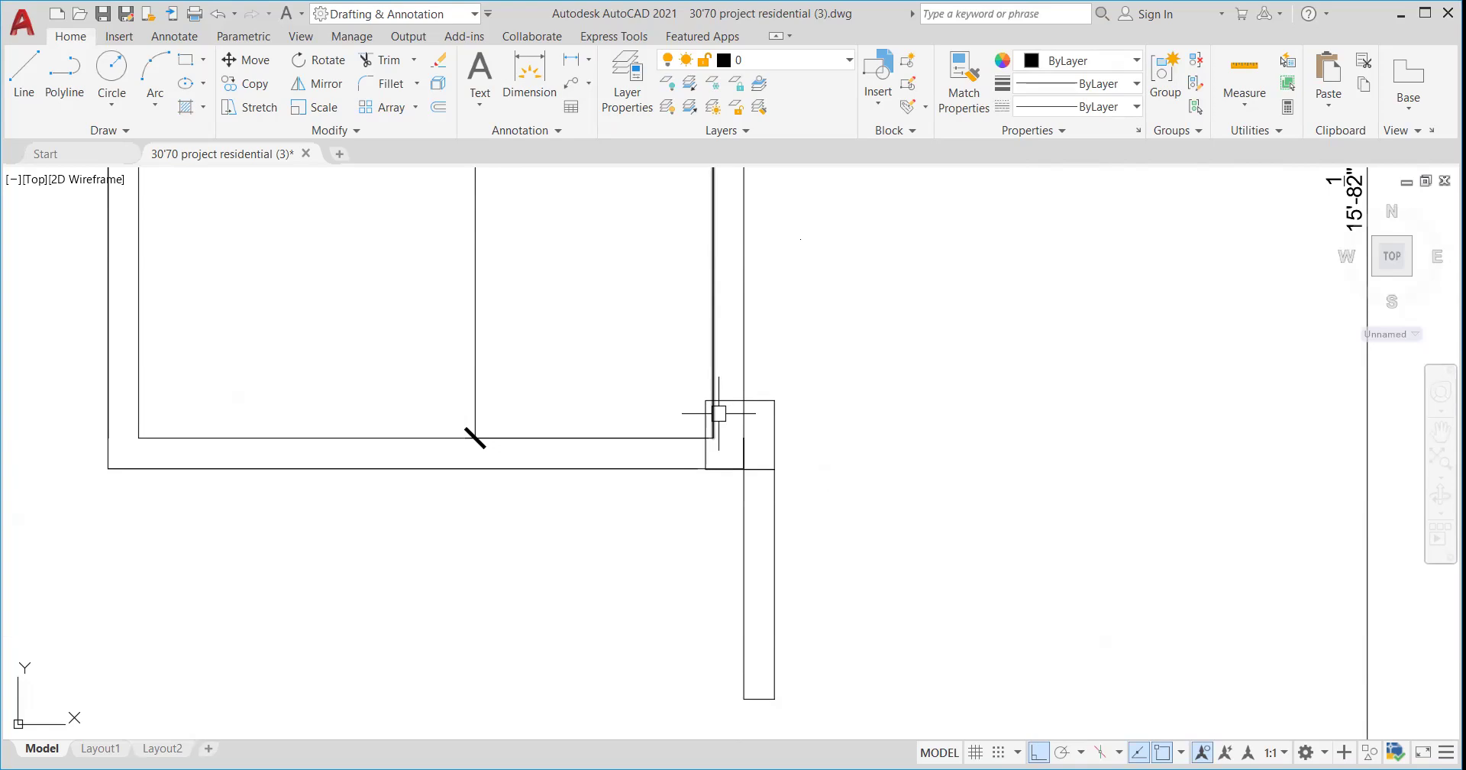
# - Draw a line along the open edge of the column at the store's wall corner facing master bedroom 2
pyautogui.scroll(-5, 719, 413)
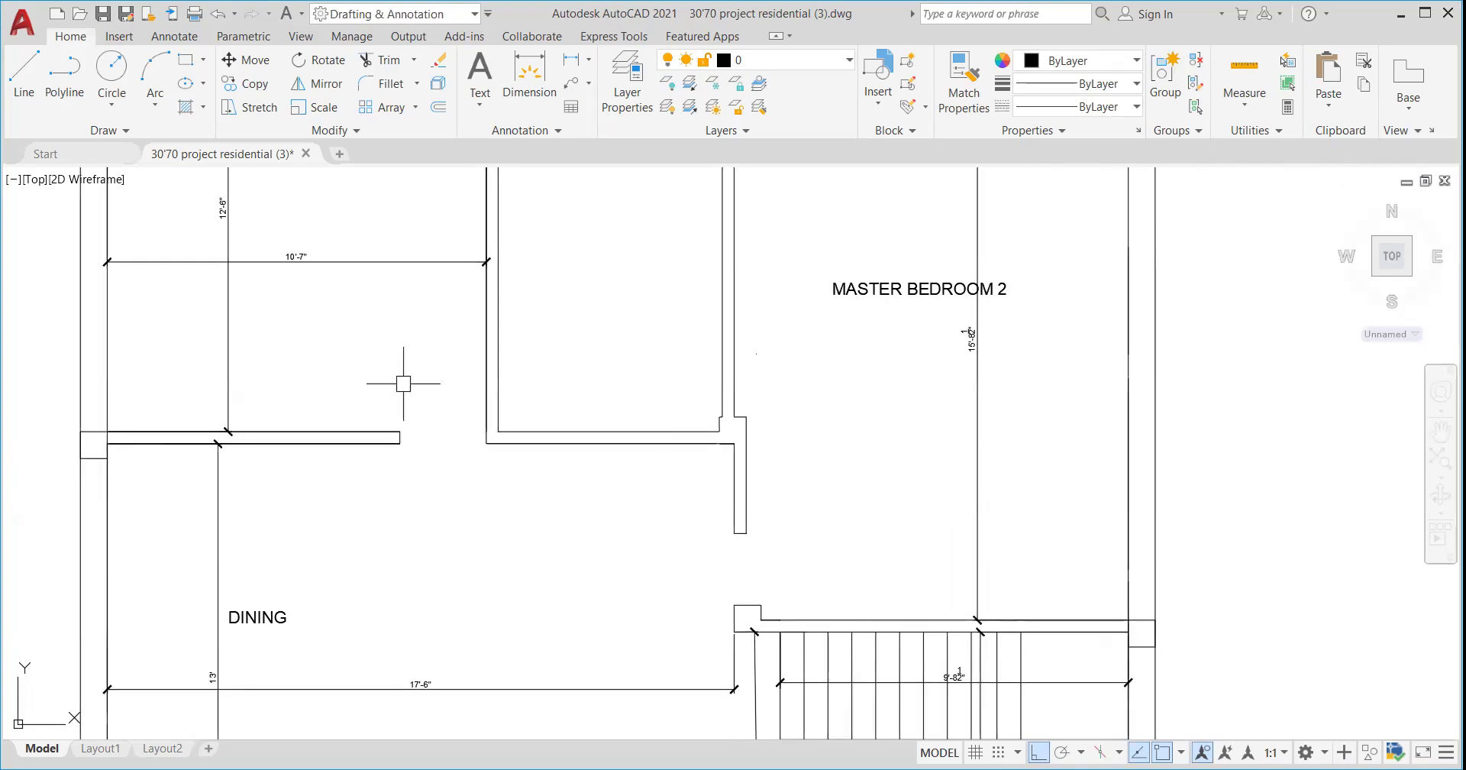
pyautogui.scroll(-4, 402, 426)
pyautogui.scroll(7, 428, 416)
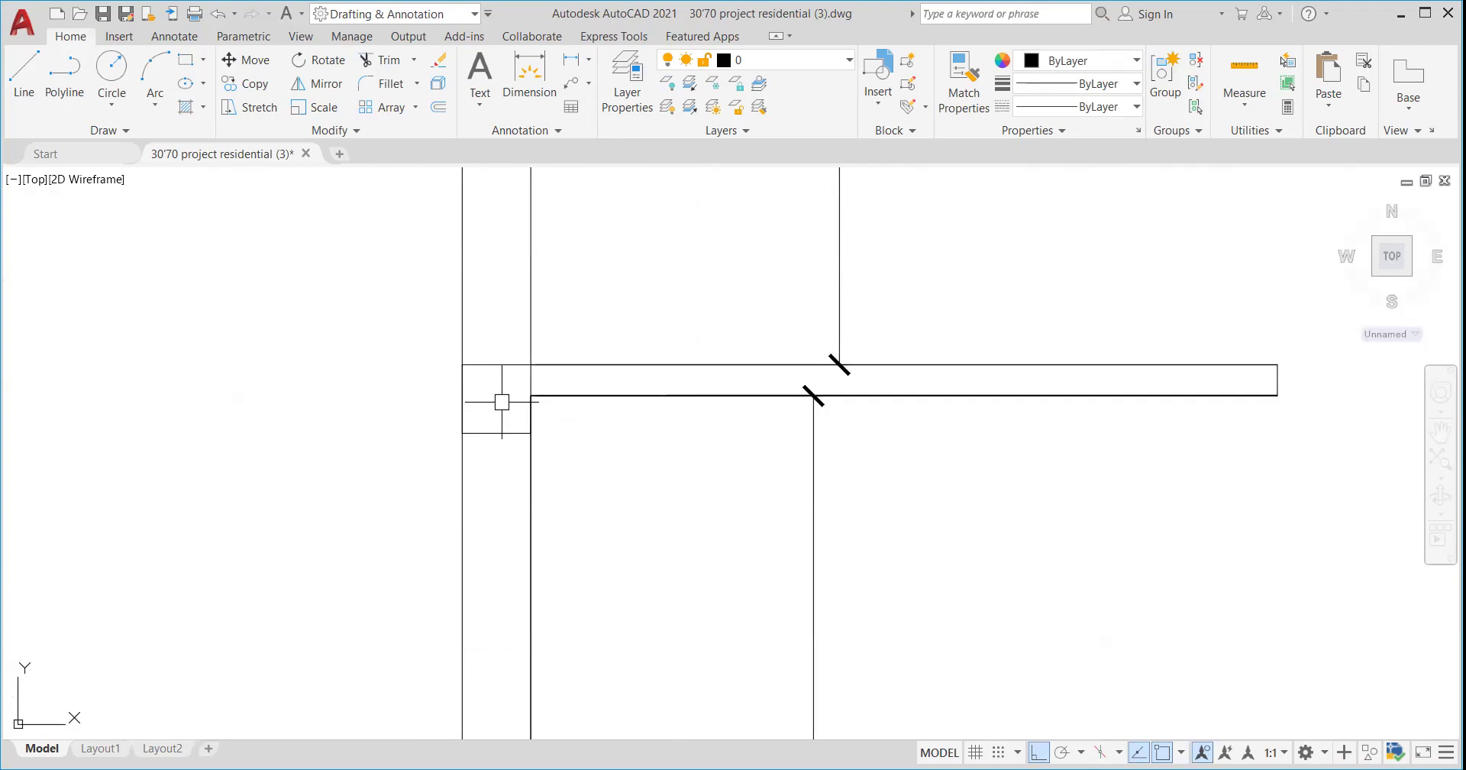
pyautogui.scroll(-2, 564, 608)
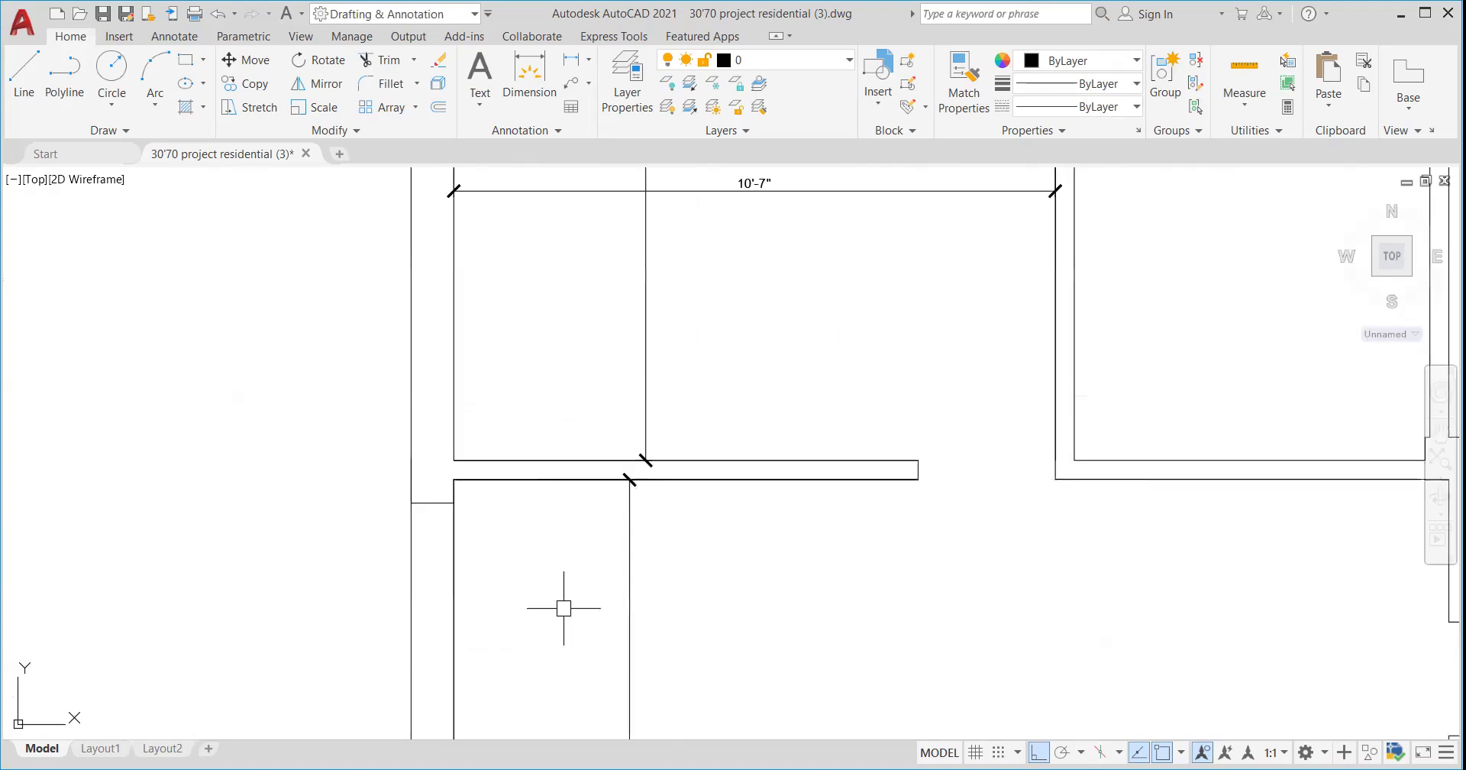
pyautogui.write('R')
pyautogui.scroll(5, 450, 489)
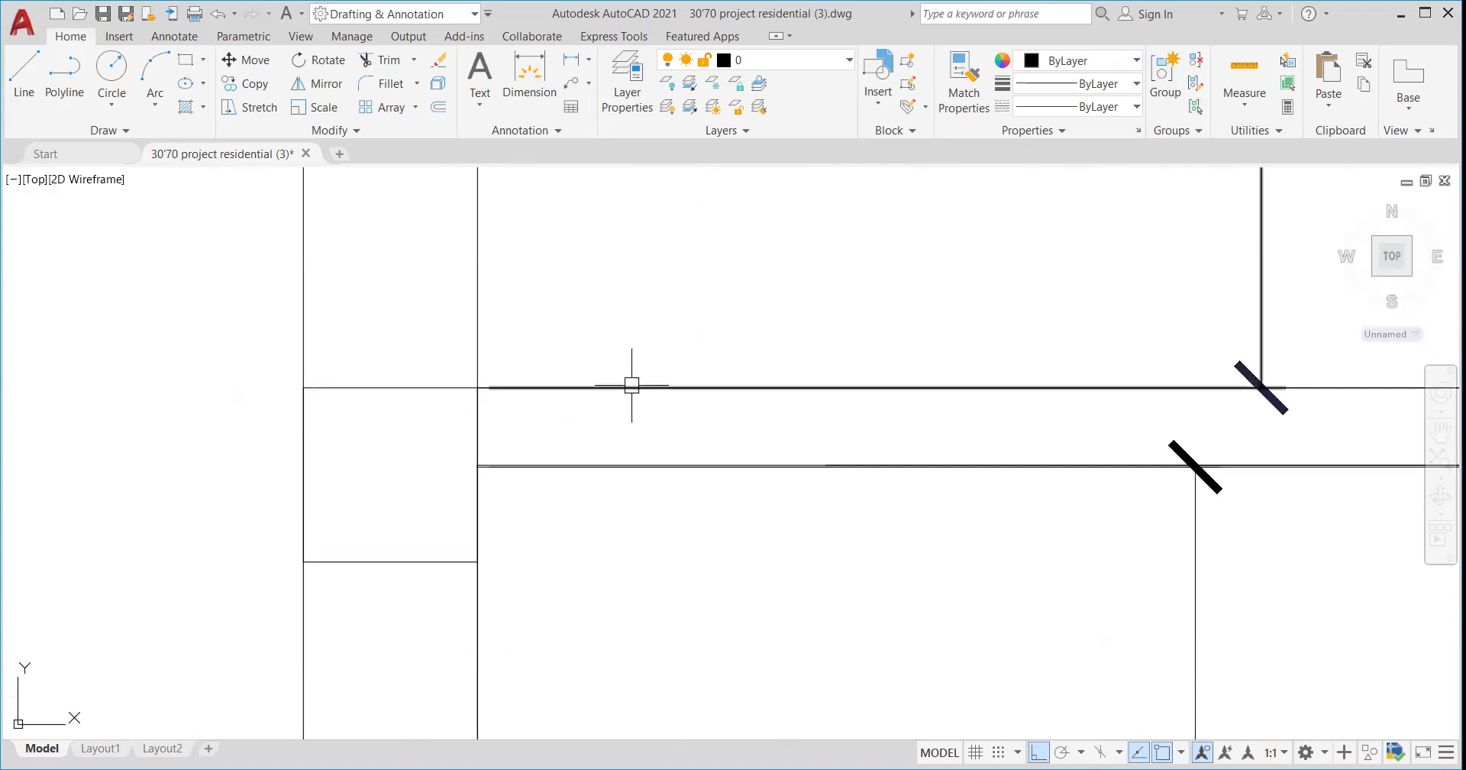
pyautogui.scroll(-8, 480, 405)
pyautogui.scroll(6, 901, 394)
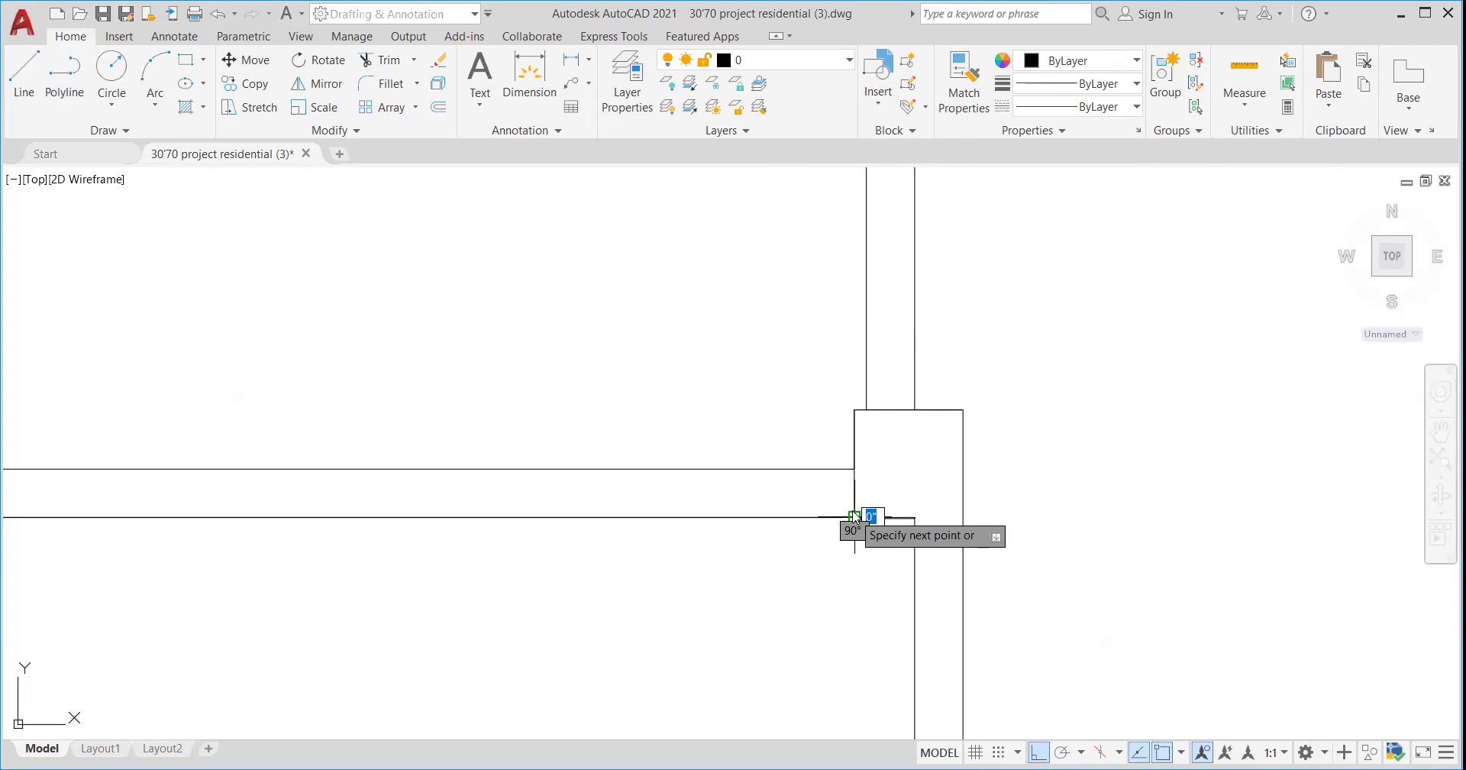
pyautogui.write('\\')
pyautogui.press('Return')
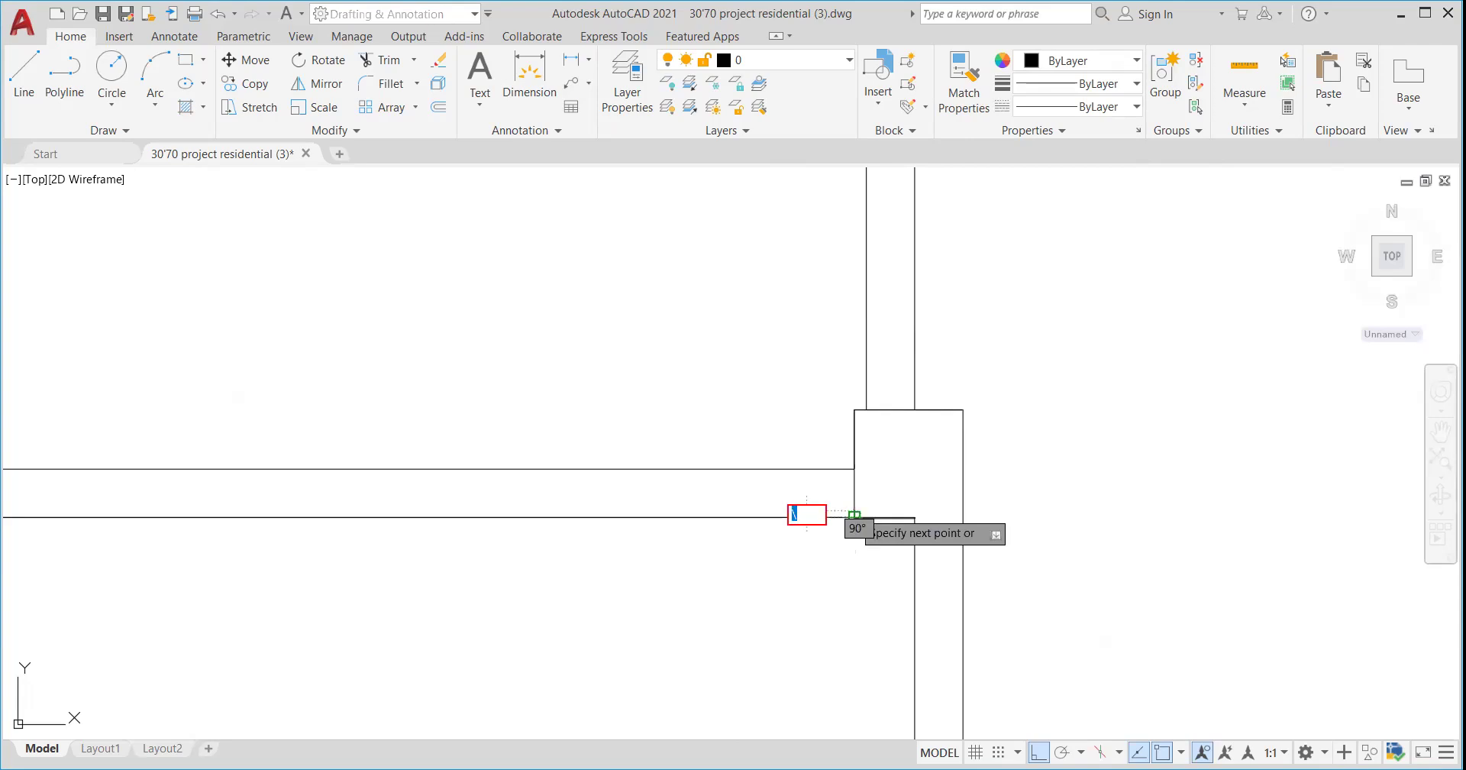
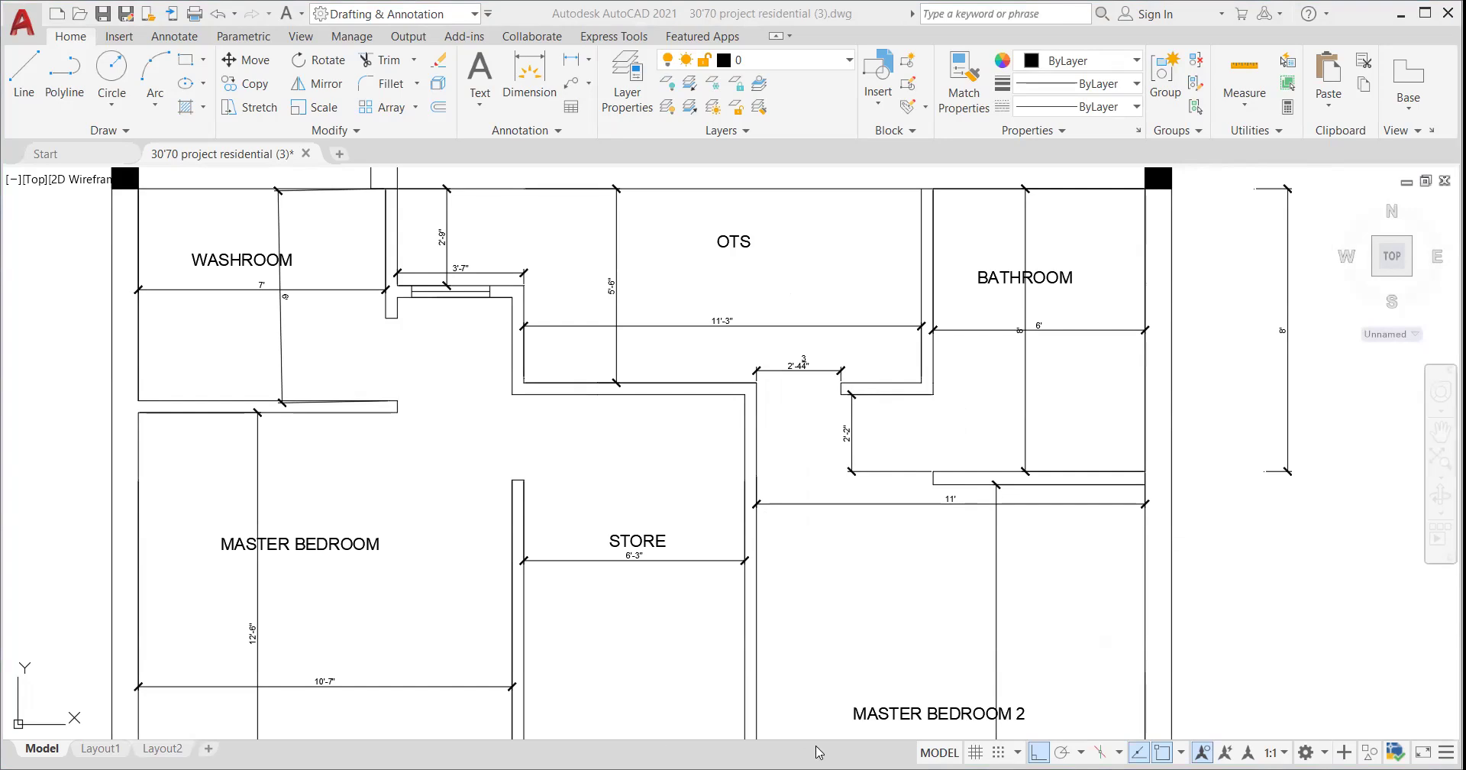
# - Compare the 2D layout with the 30X70 plan and check the junctions around the OTS, store, dining and staircase for columns
pyautogui.scroll(-4, 794, 296)
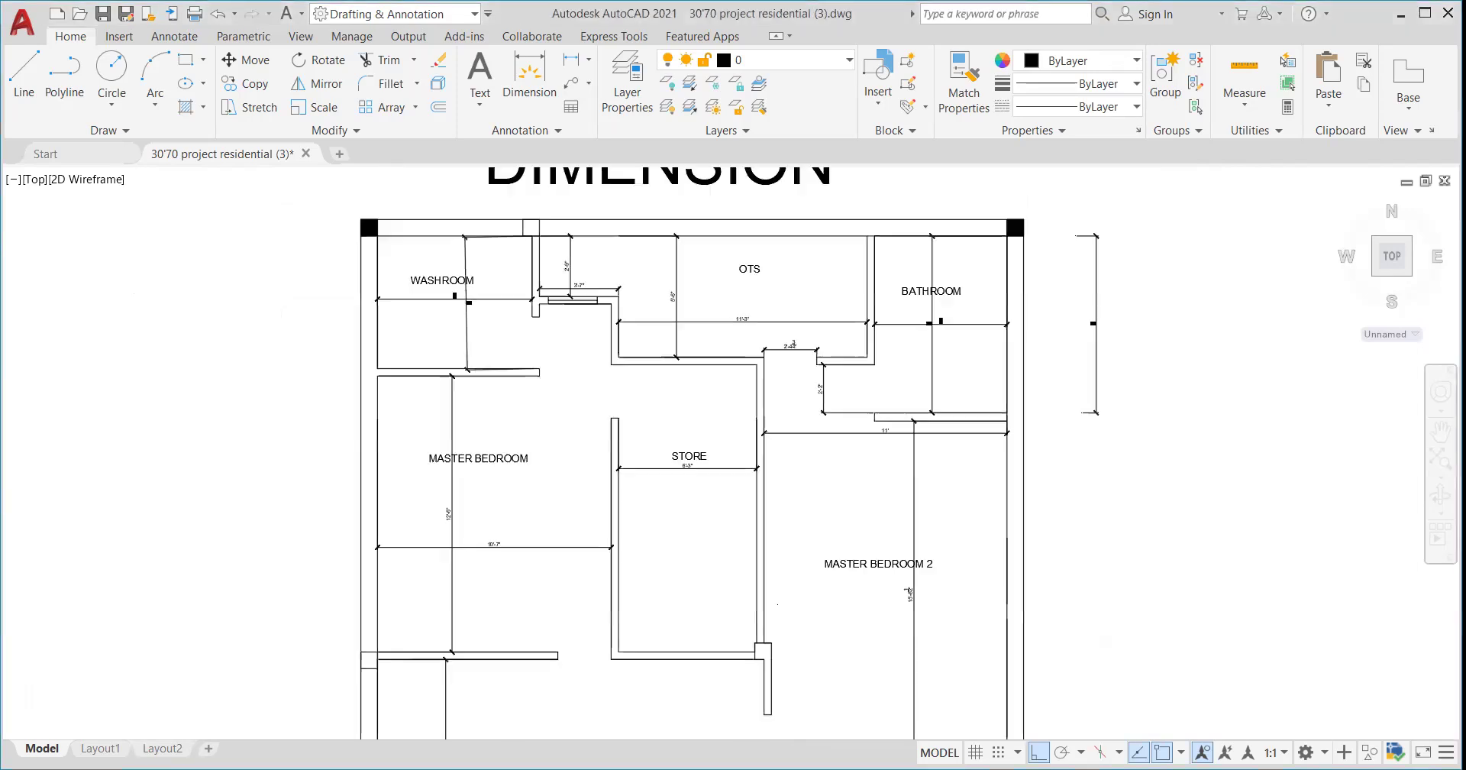
pyautogui.scroll(-4, 558, 358)
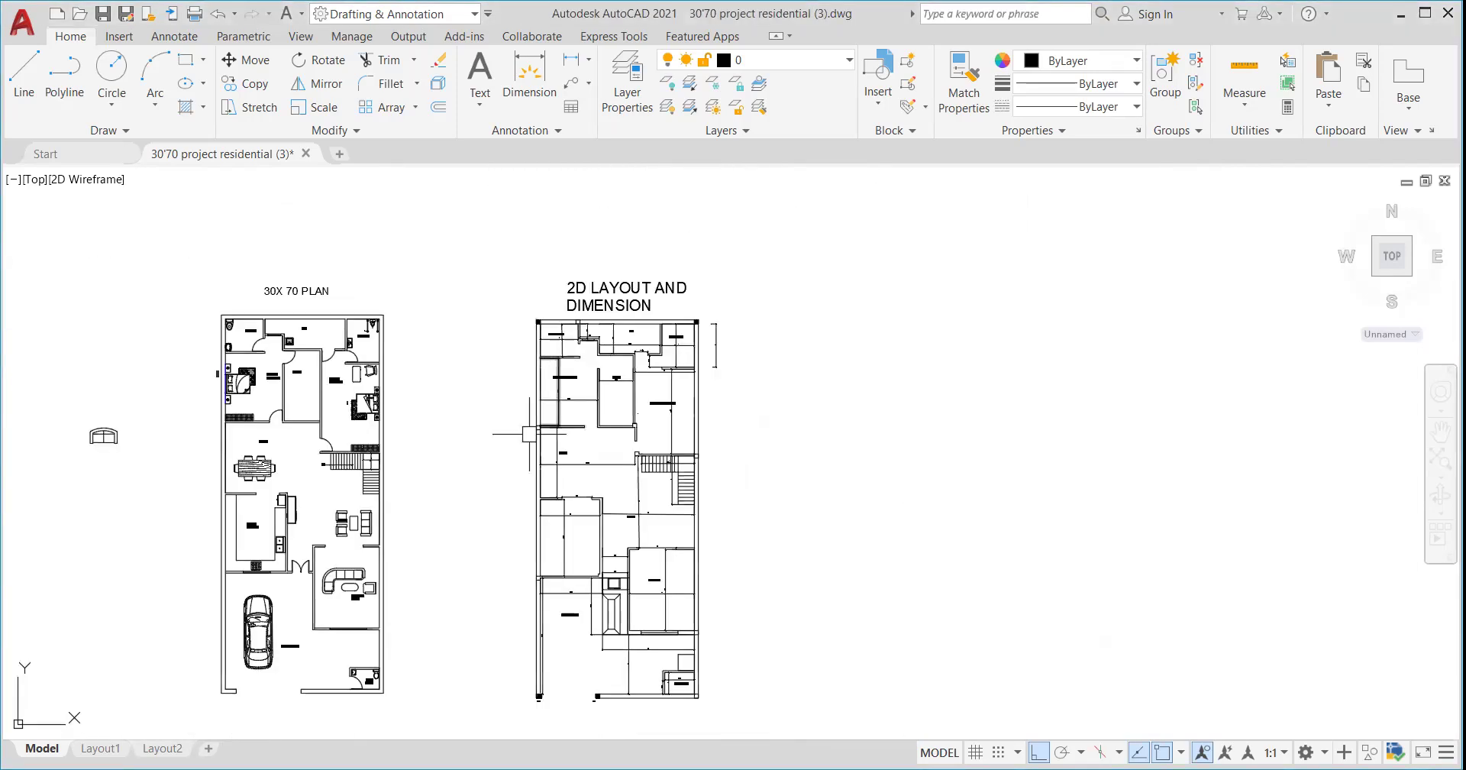
pyautogui.scroll(6, 537, 451)
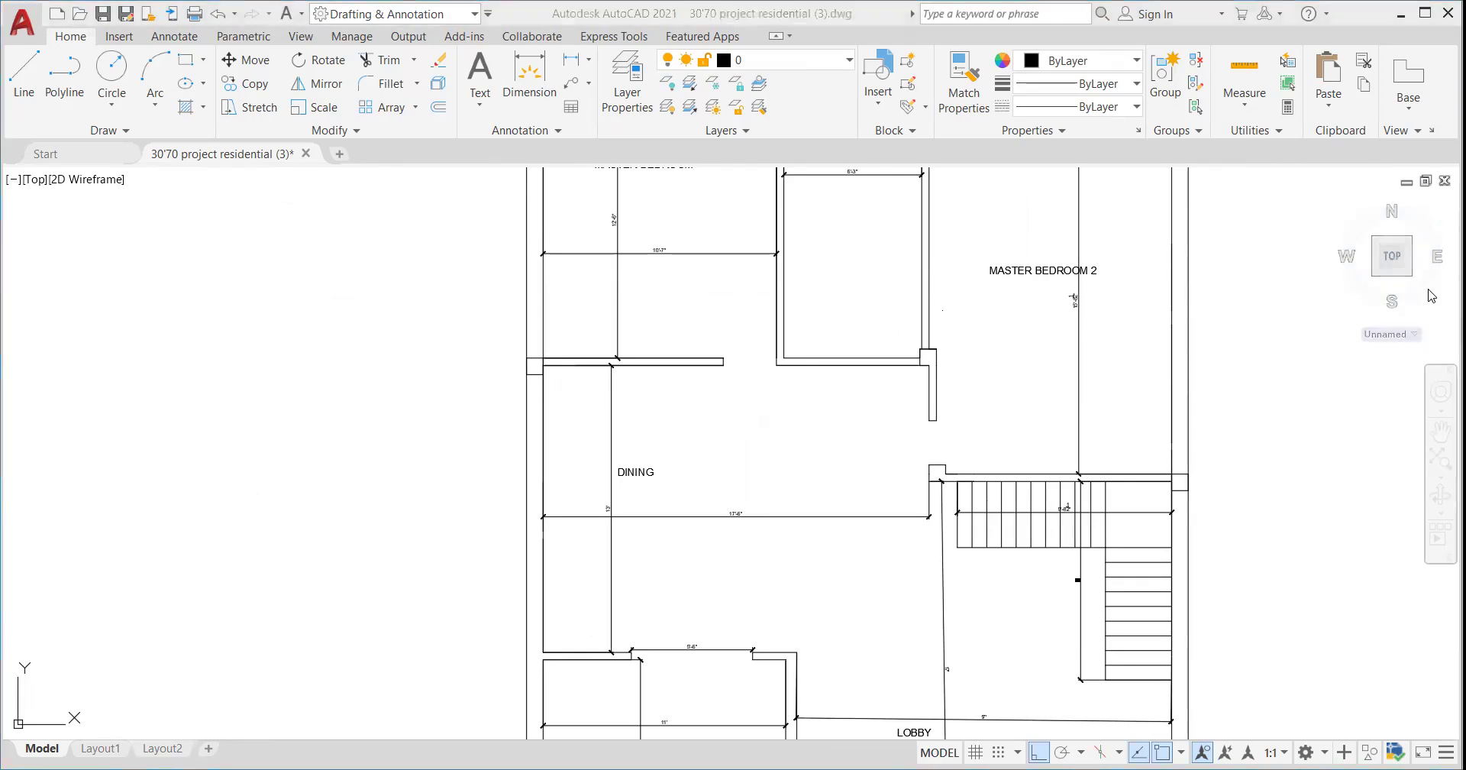
pyautogui.scroll(-5, 939, 498)
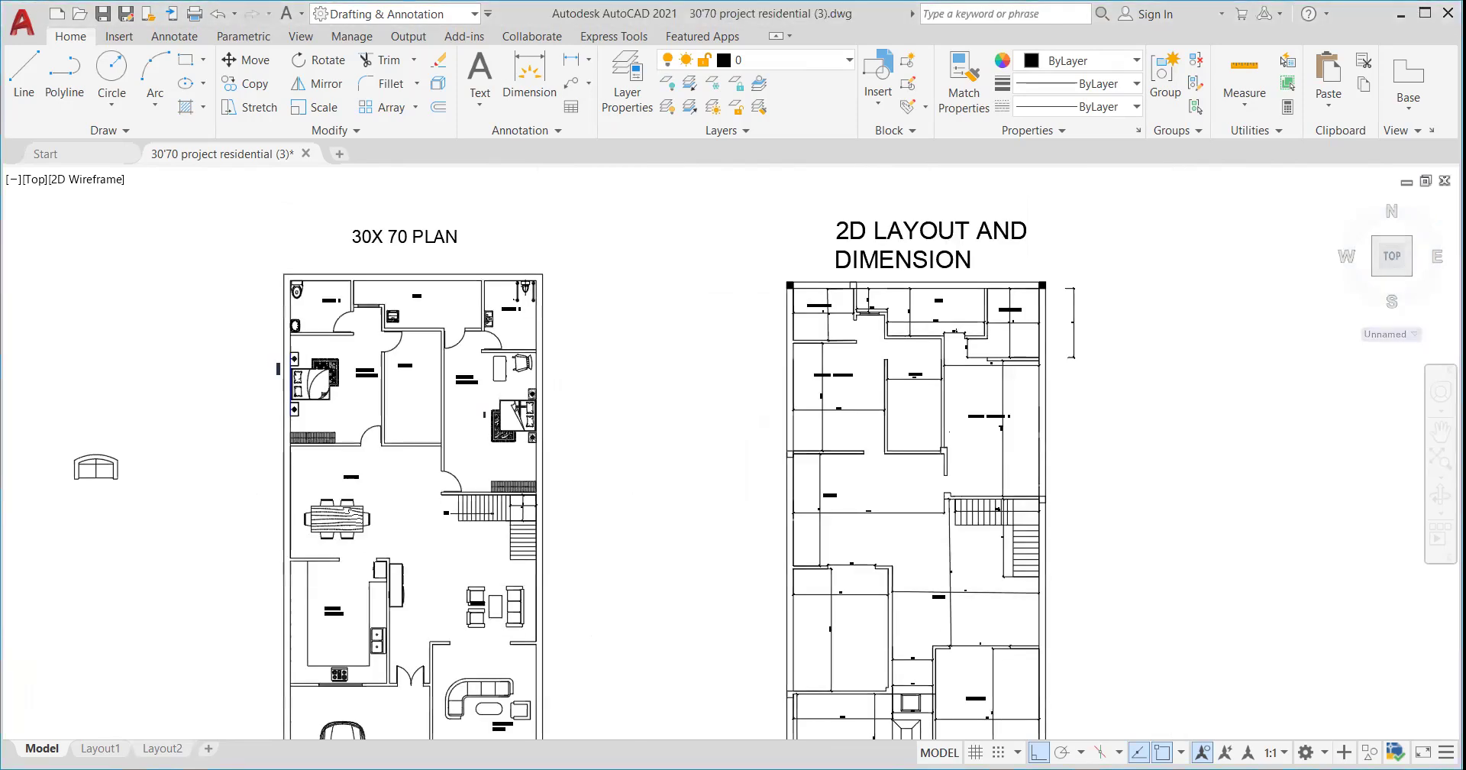
pyautogui.scroll(8, 939, 498)
pyautogui.scroll(8, 1019, 495)
pyautogui.scroll(-5, 1018, 495)
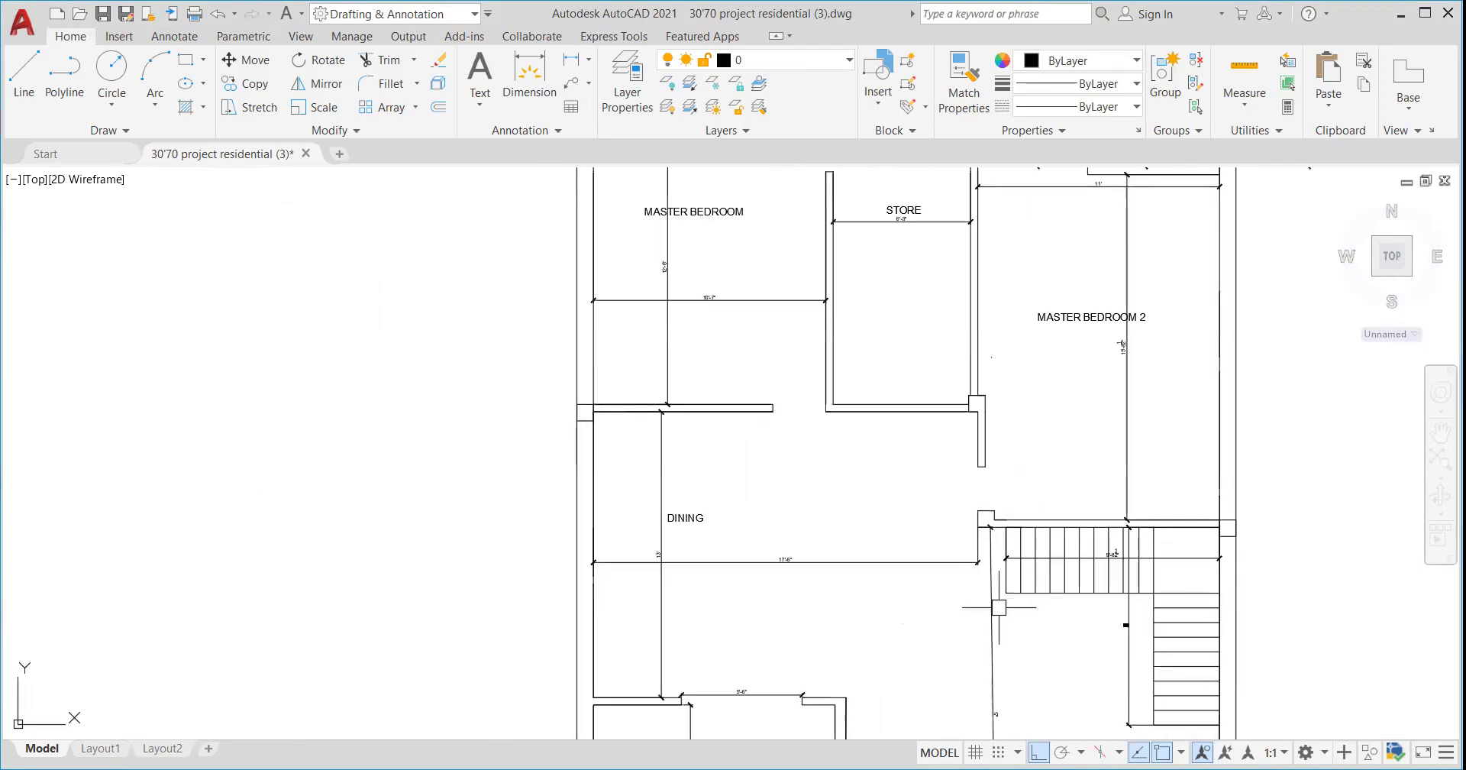
pyautogui.scroll(-5, 877, 432)
pyautogui.scroll(6, 907, 360)
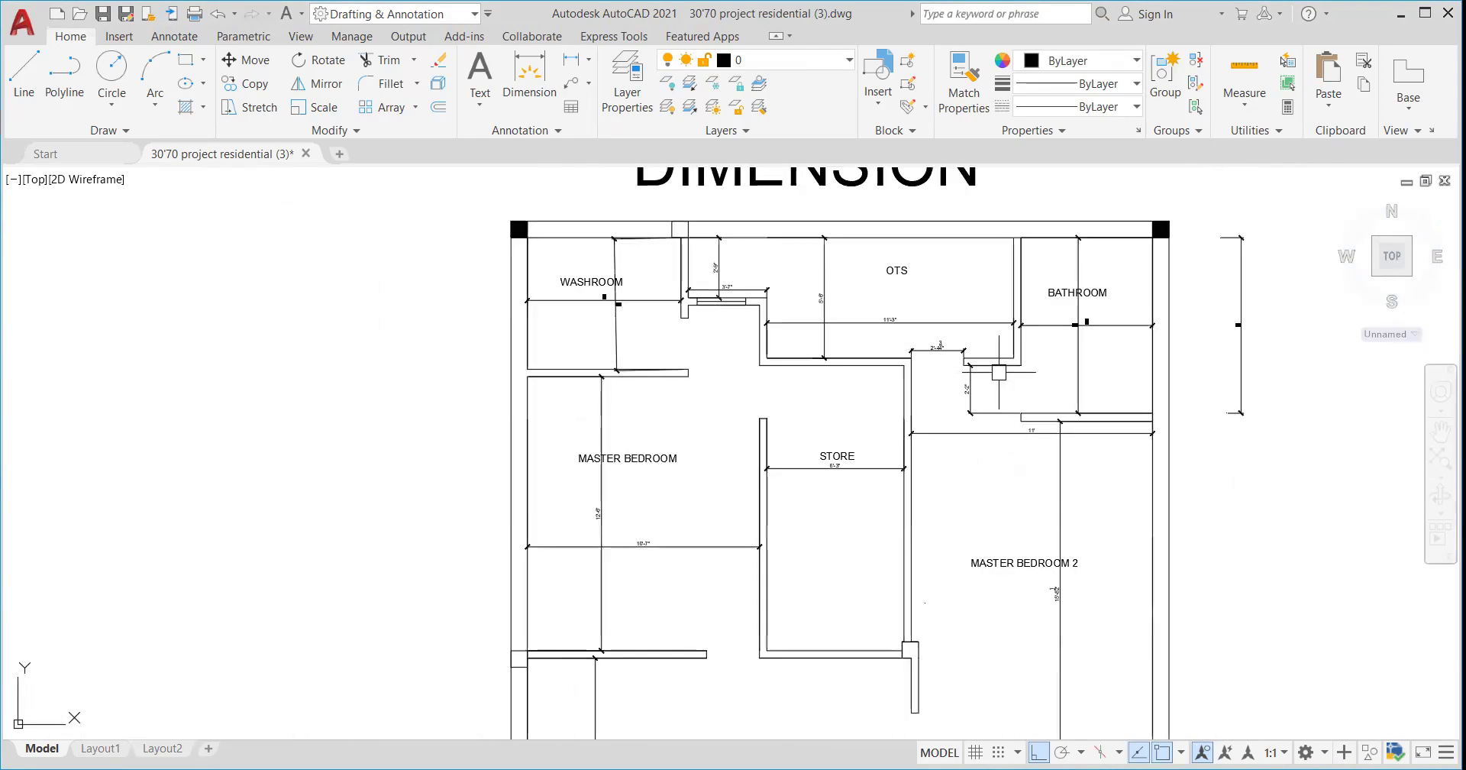
pyautogui.scroll(3, 907, 360)
pyautogui.scroll(-2, 907, 360)
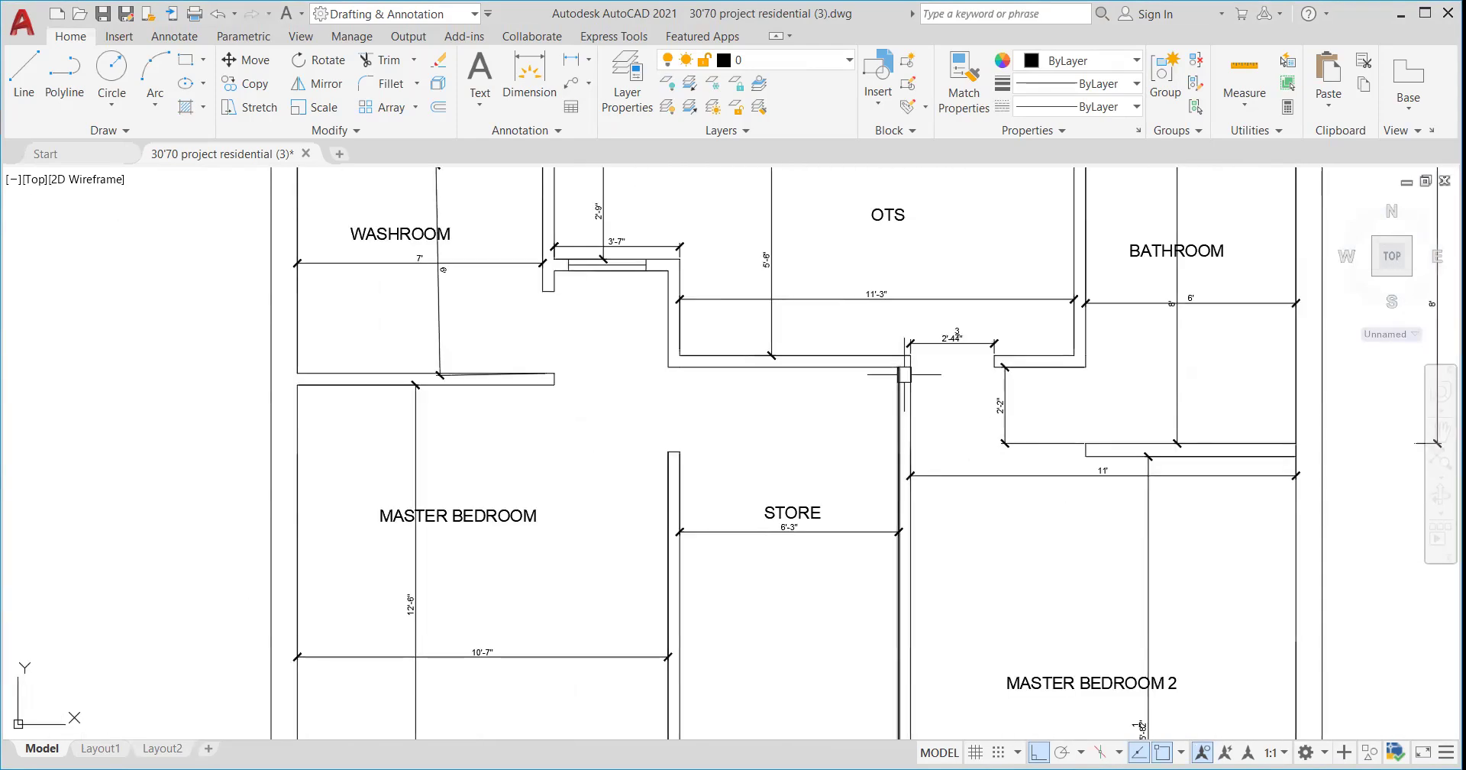
pyautogui.scroll(-4, 907, 359)
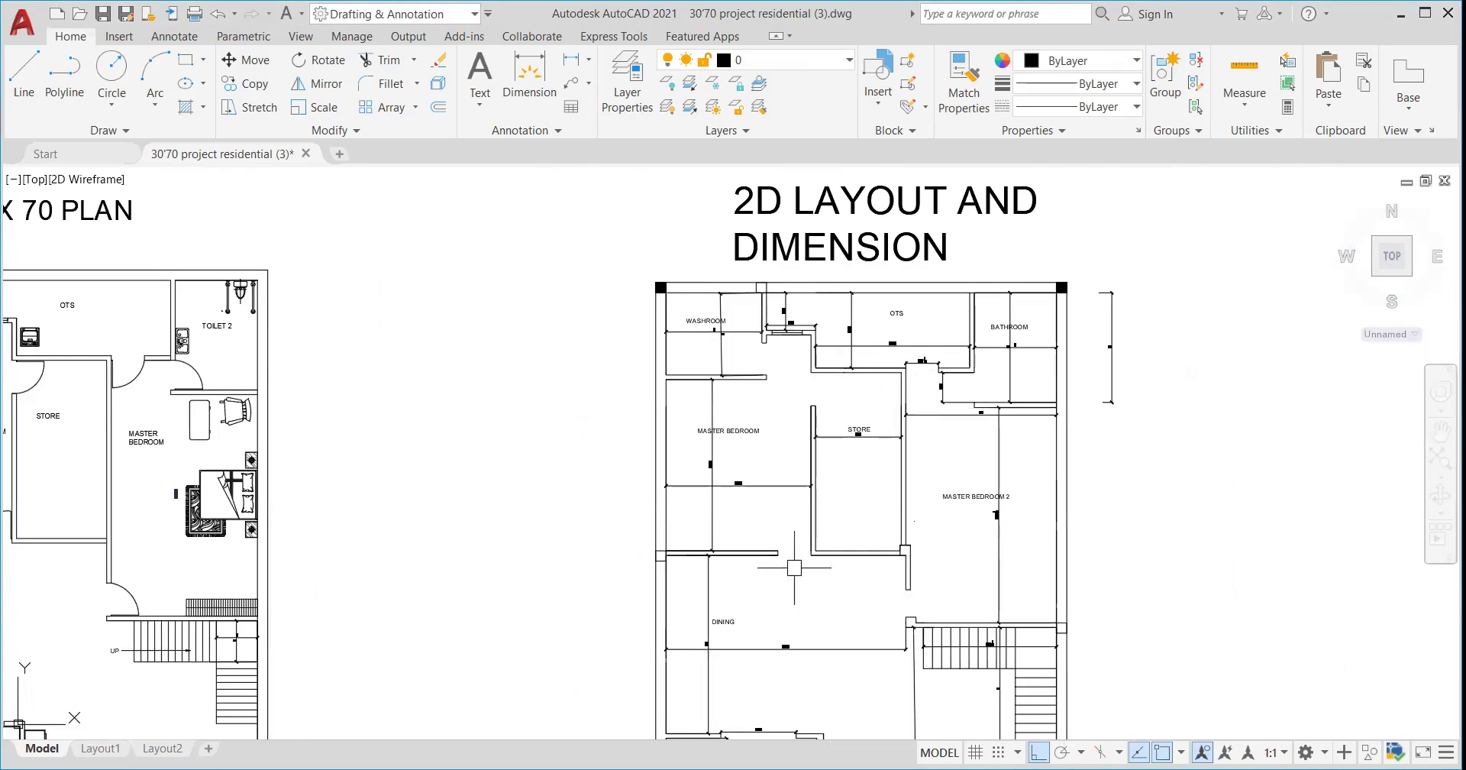
# - Draw a 9" by 9" column rectangle at the junction of the store and OTS walls, inward from the outer corner beside the 2'-4 3/4" opening
pyautogui.scroll(4, 924, 363)
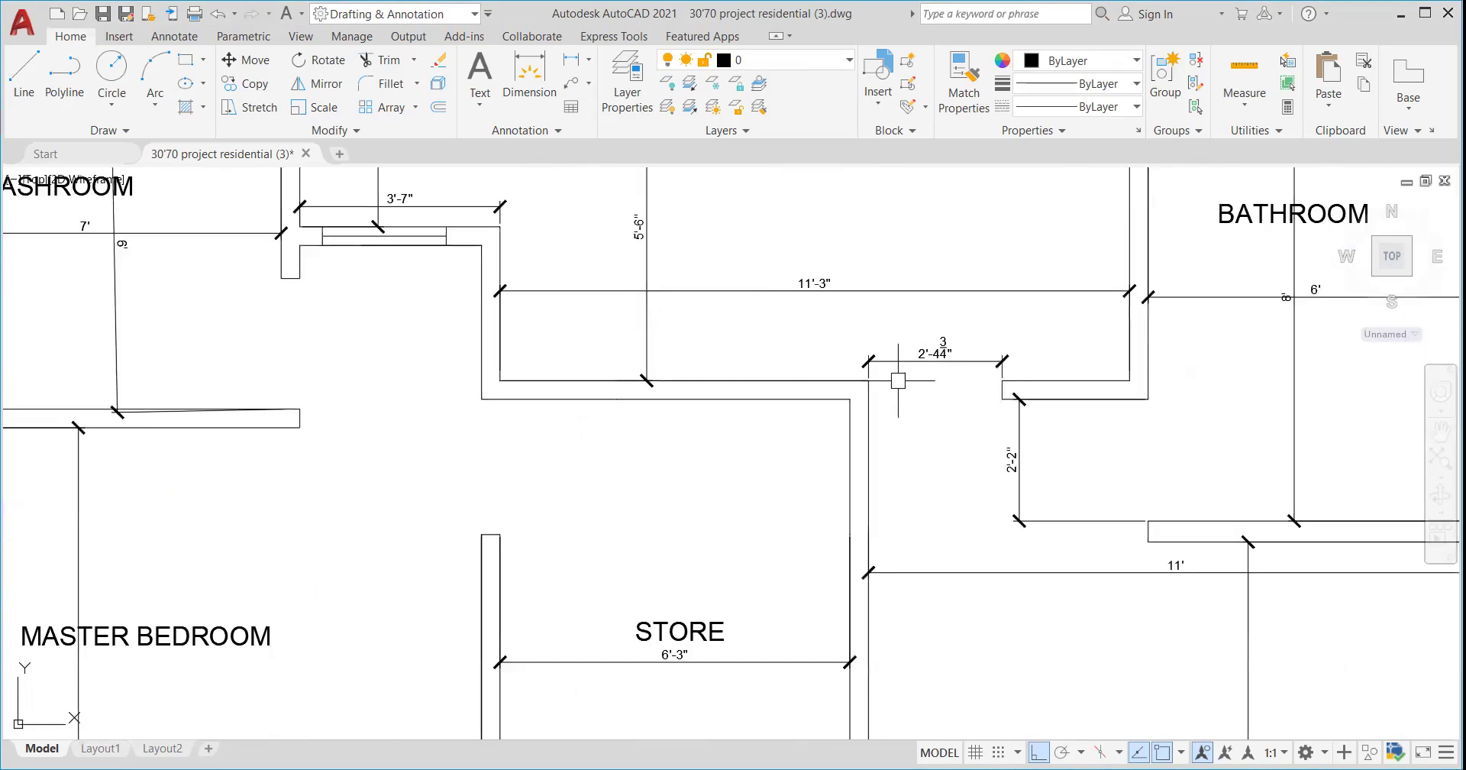
pyautogui.write('R')
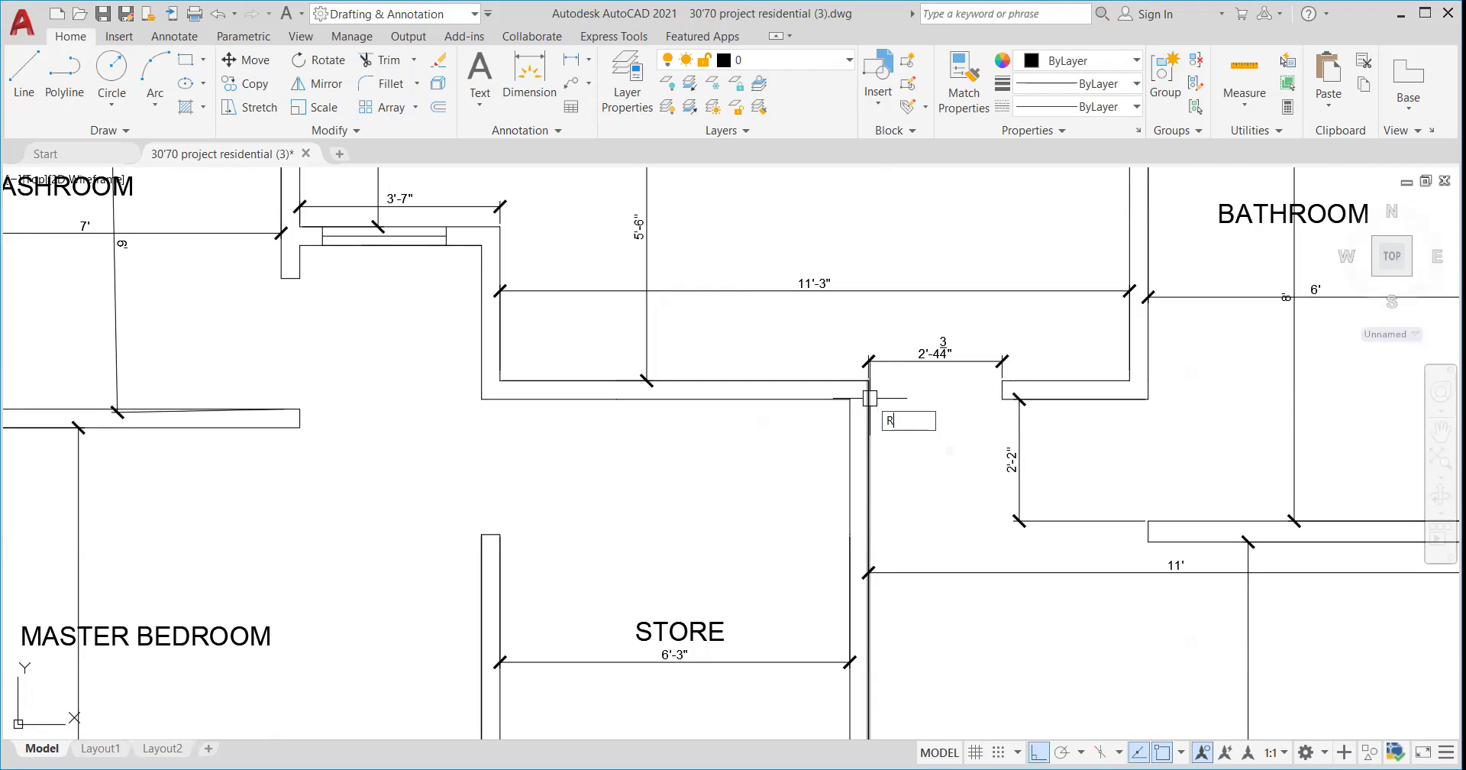
pyautogui.scroll(8, 866, 400)
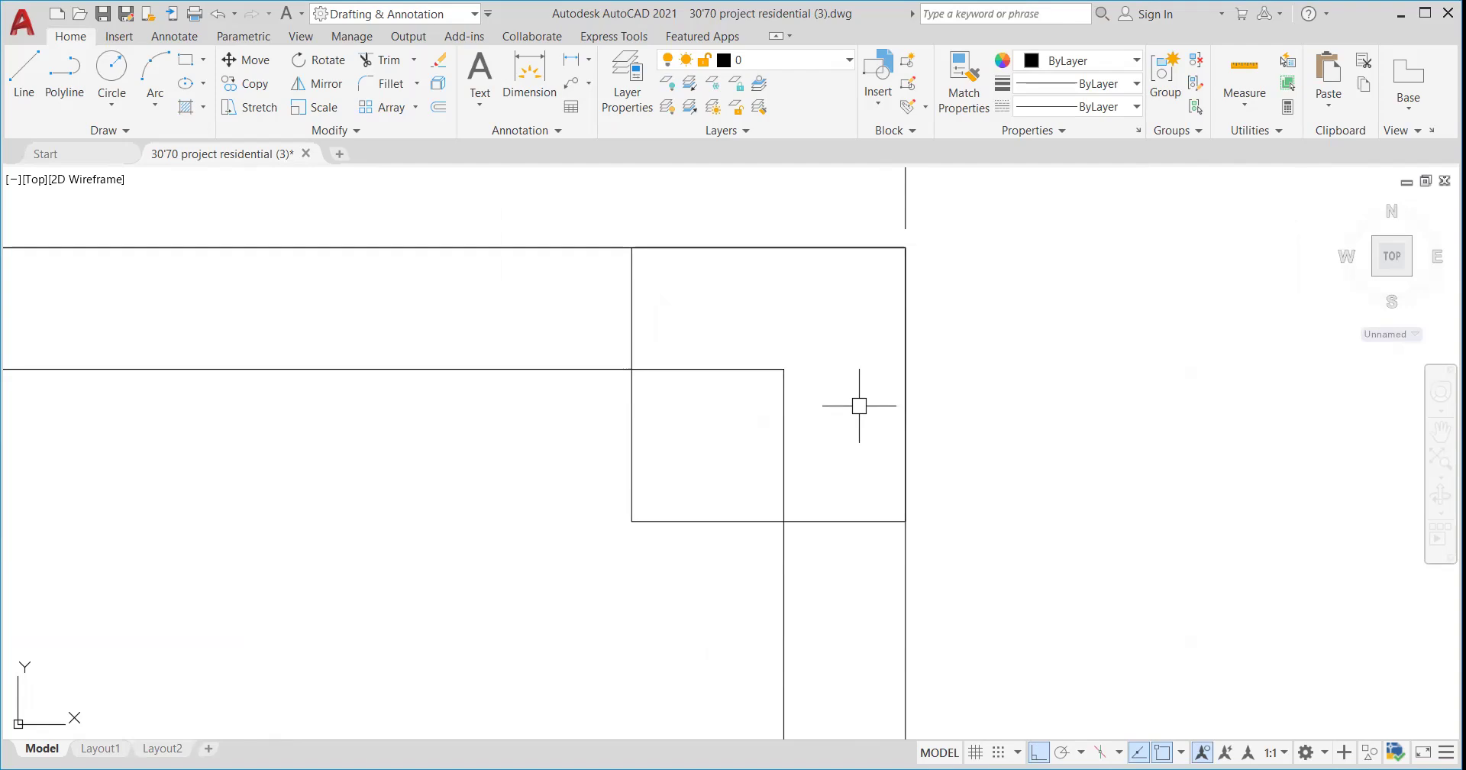
# - Examine the wall junctions from the store and staircase down to the corner of the 11' wide room beside the lobby
pyautogui.scroll(-10, 859, 406)
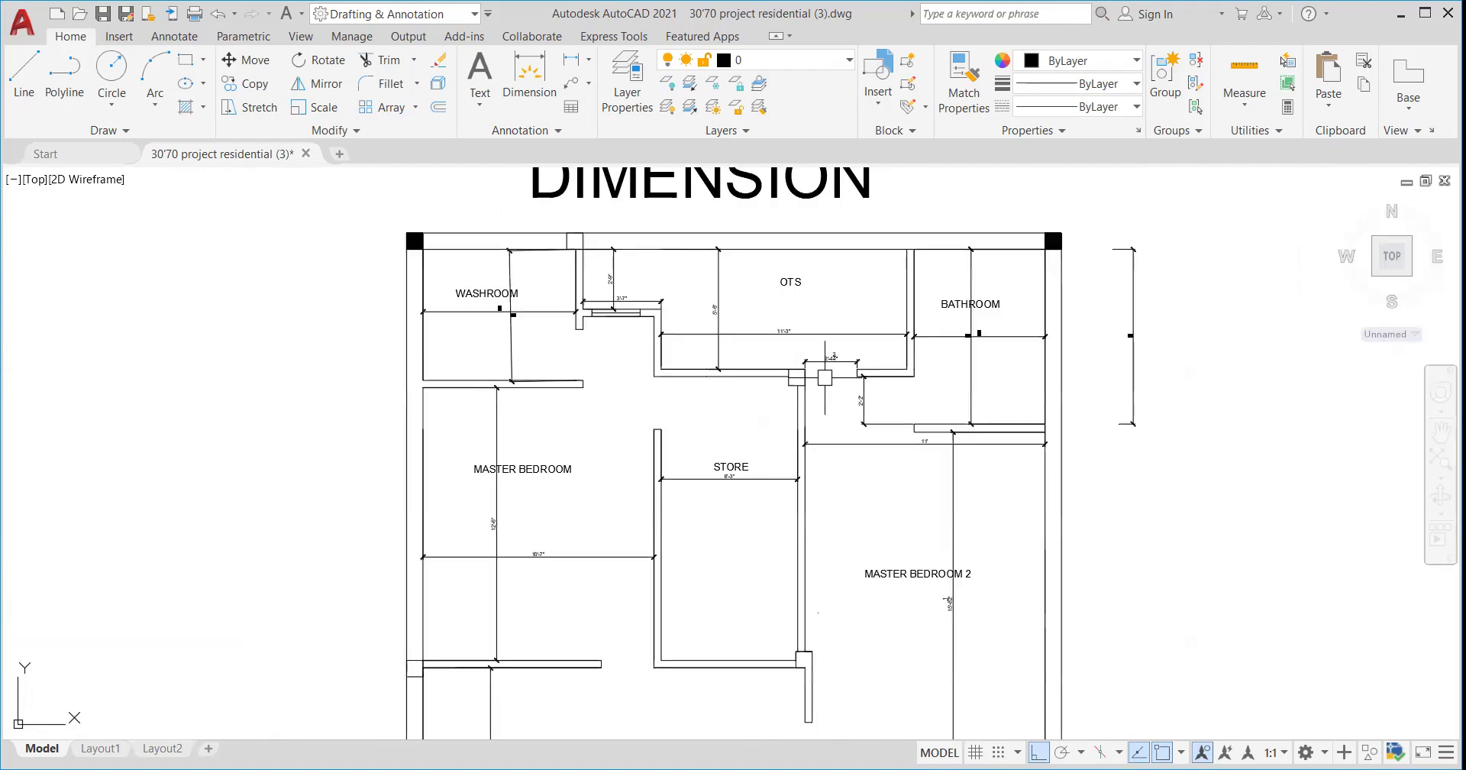
pyautogui.scroll(3, 885, 314)
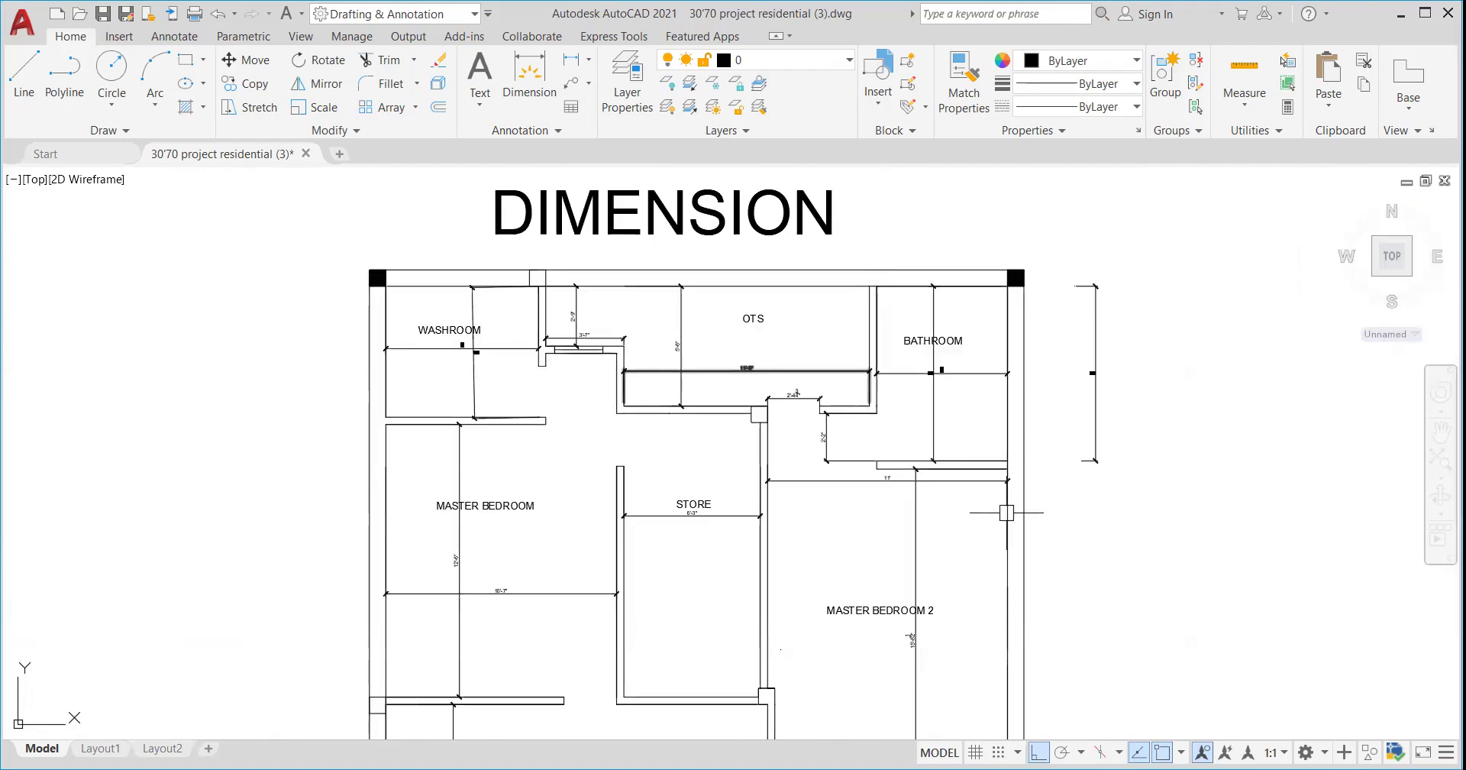
pyautogui.scroll(-4, 899, 404)
pyautogui.scroll(4, 897, 580)
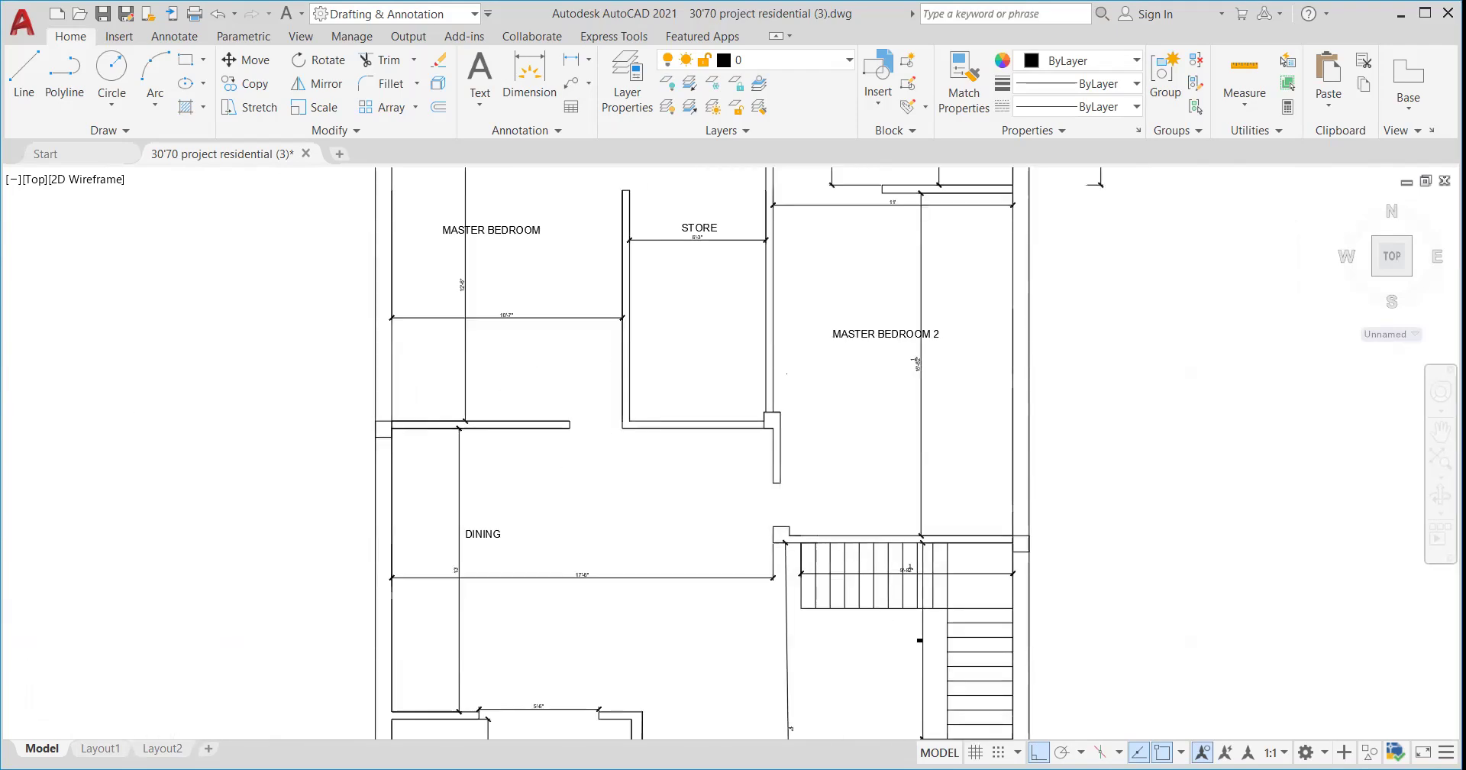
pyautogui.scroll(-4, 569, 488)
pyautogui.scroll(4, 580, 491)
pyautogui.scroll(-4, 580, 492)
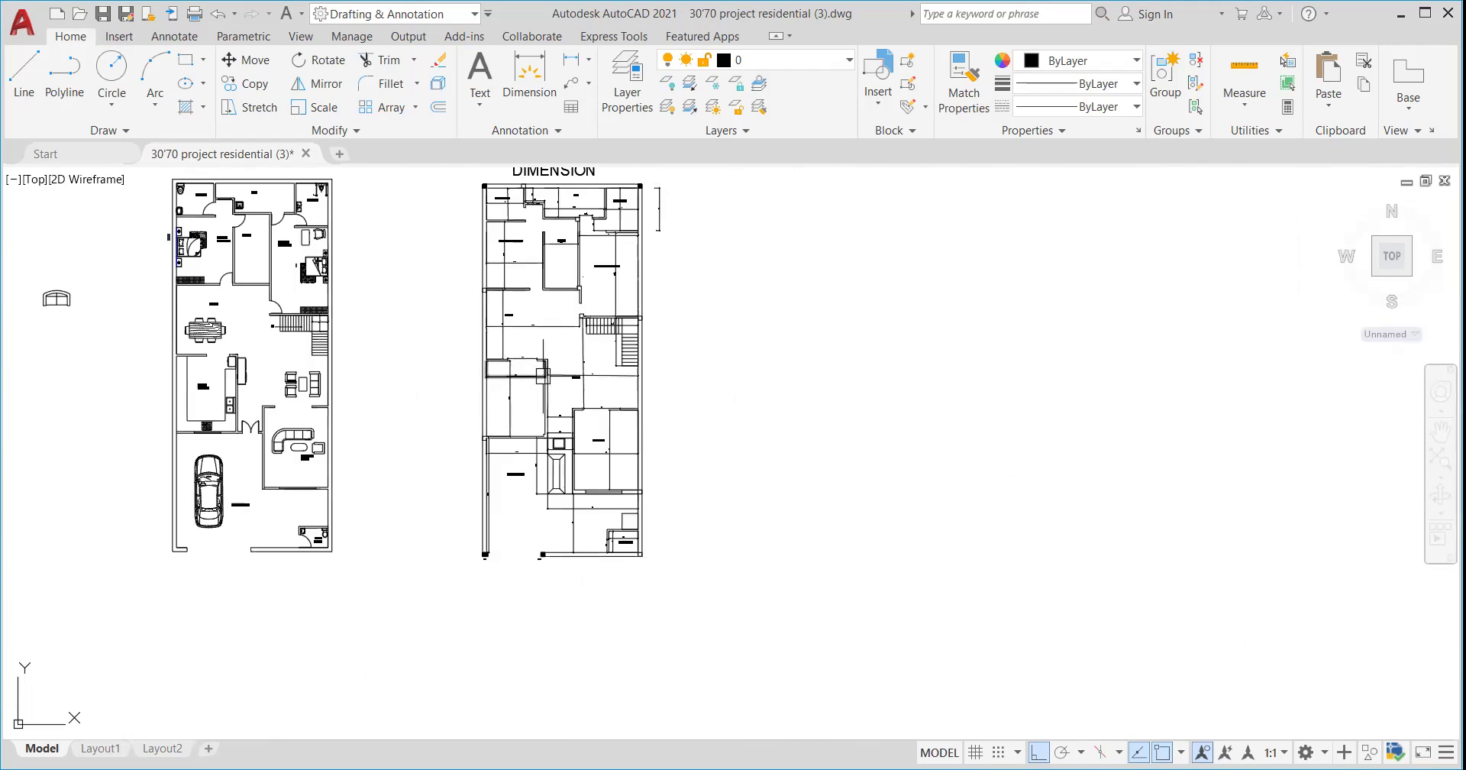
pyautogui.scroll(4, 546, 367)
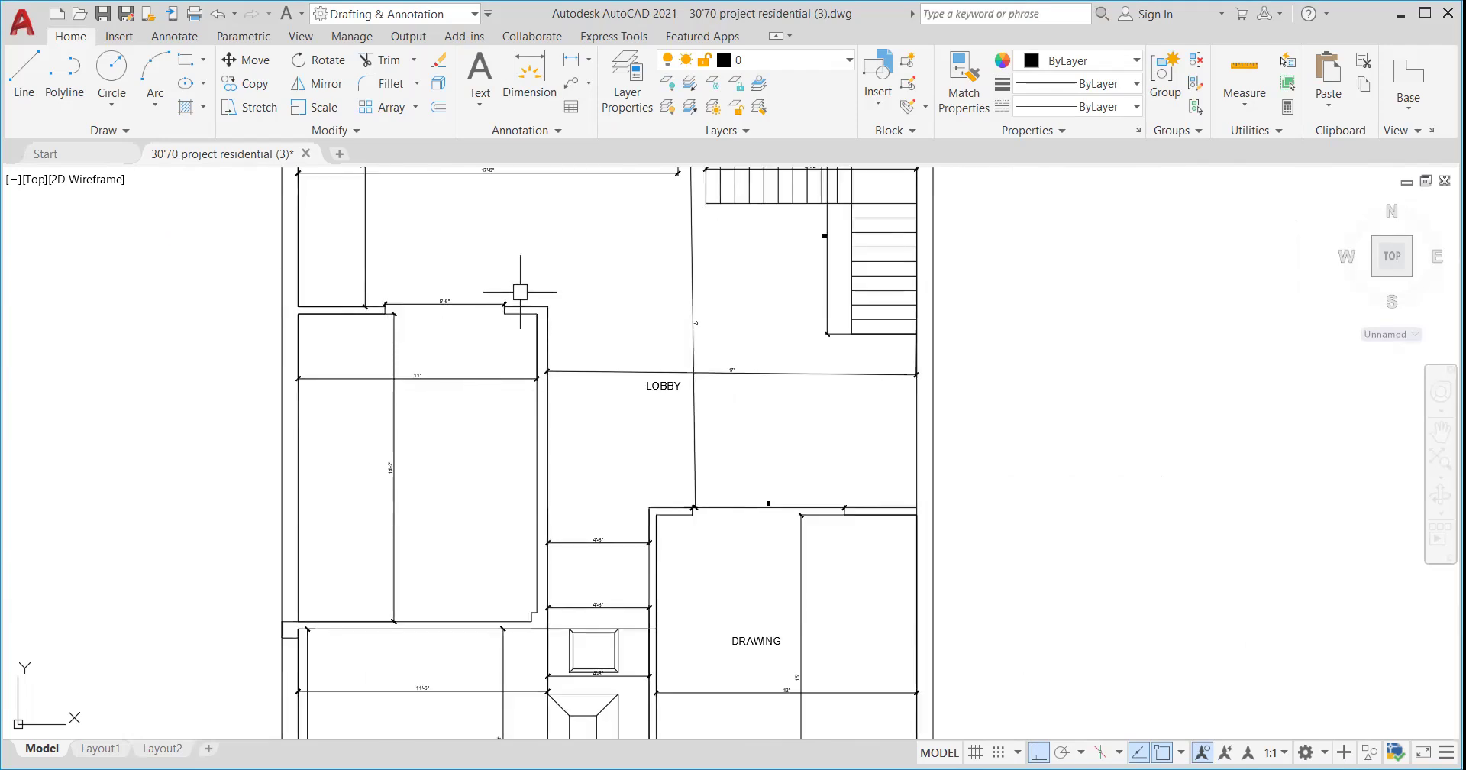
pyautogui.scroll(-3, 516, 290)
pyautogui.scroll(2, 526, 298)
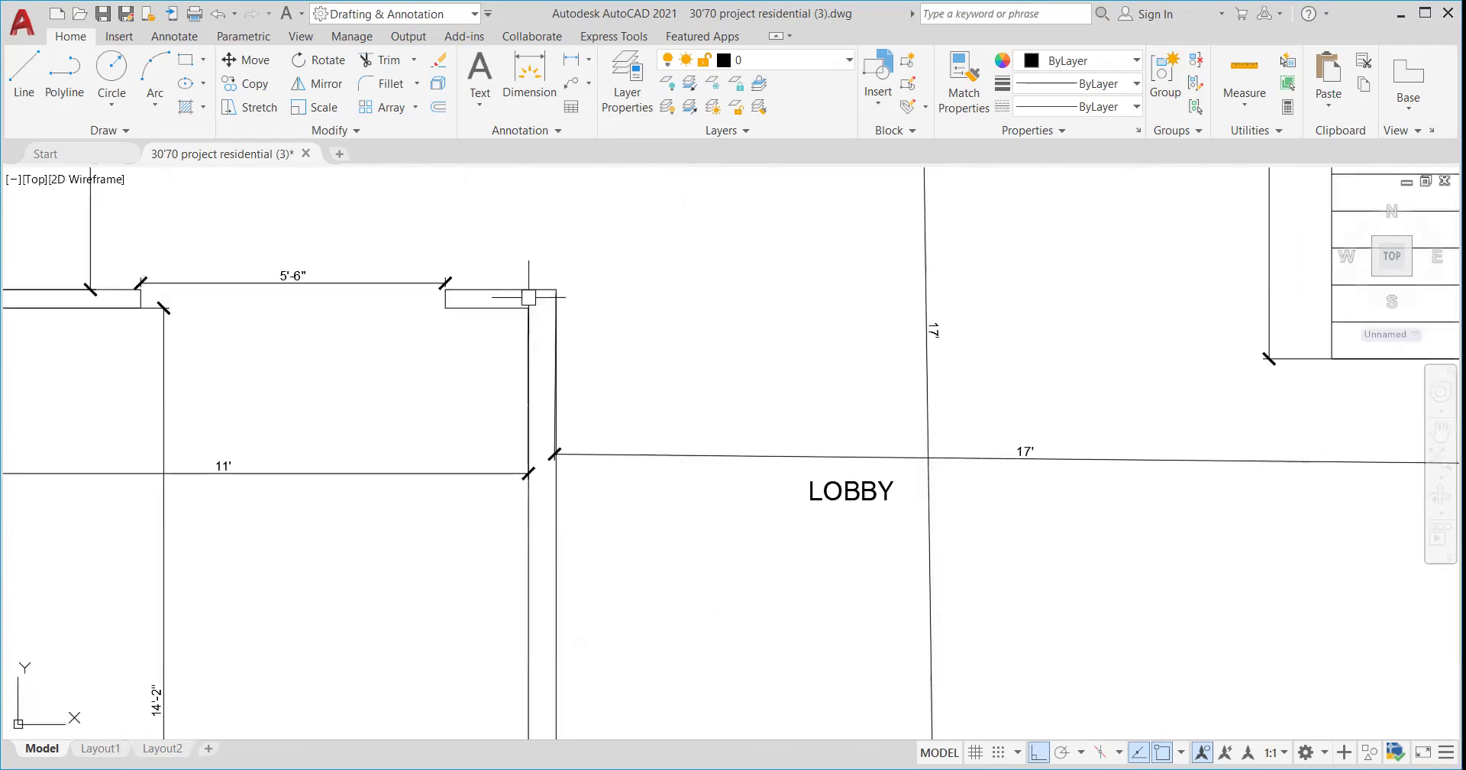
pyautogui.scroll(3, 531, 295)
pyautogui.scroll(-3, 535, 293)
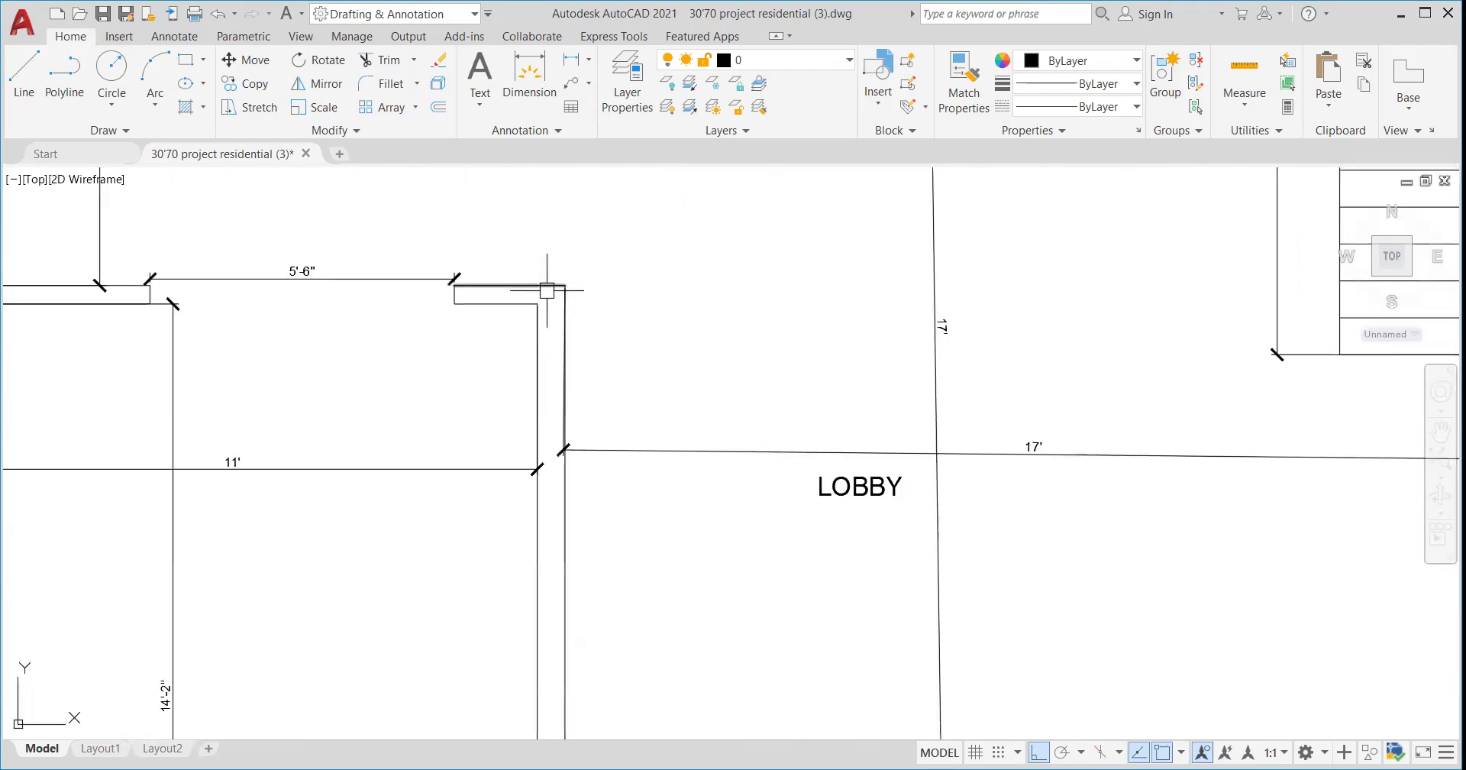
# - Examine the wall corners around the drawing room, car parking and front bathroom for the next column position
pyautogui.scroll(-4, 546, 290)
pyautogui.scroll(-5, 610, 466)
pyautogui.scroll(5, 608, 475)
pyautogui.scroll(-4, 609, 474)
pyautogui.scroll(4, 614, 443)
pyautogui.scroll(3, 614, 443)
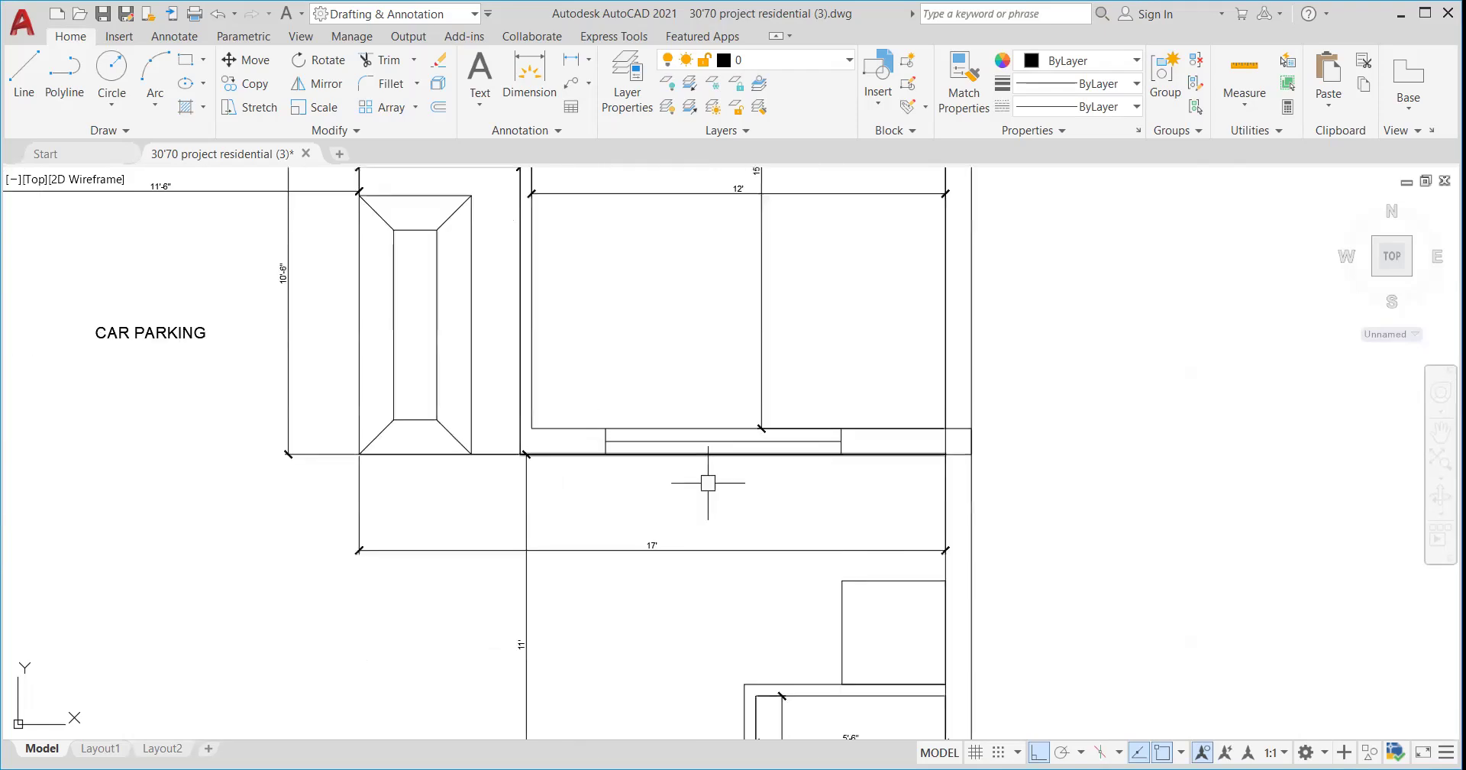
pyautogui.scroll(-8, 703, 484)
pyautogui.scroll(10, 744, 522)
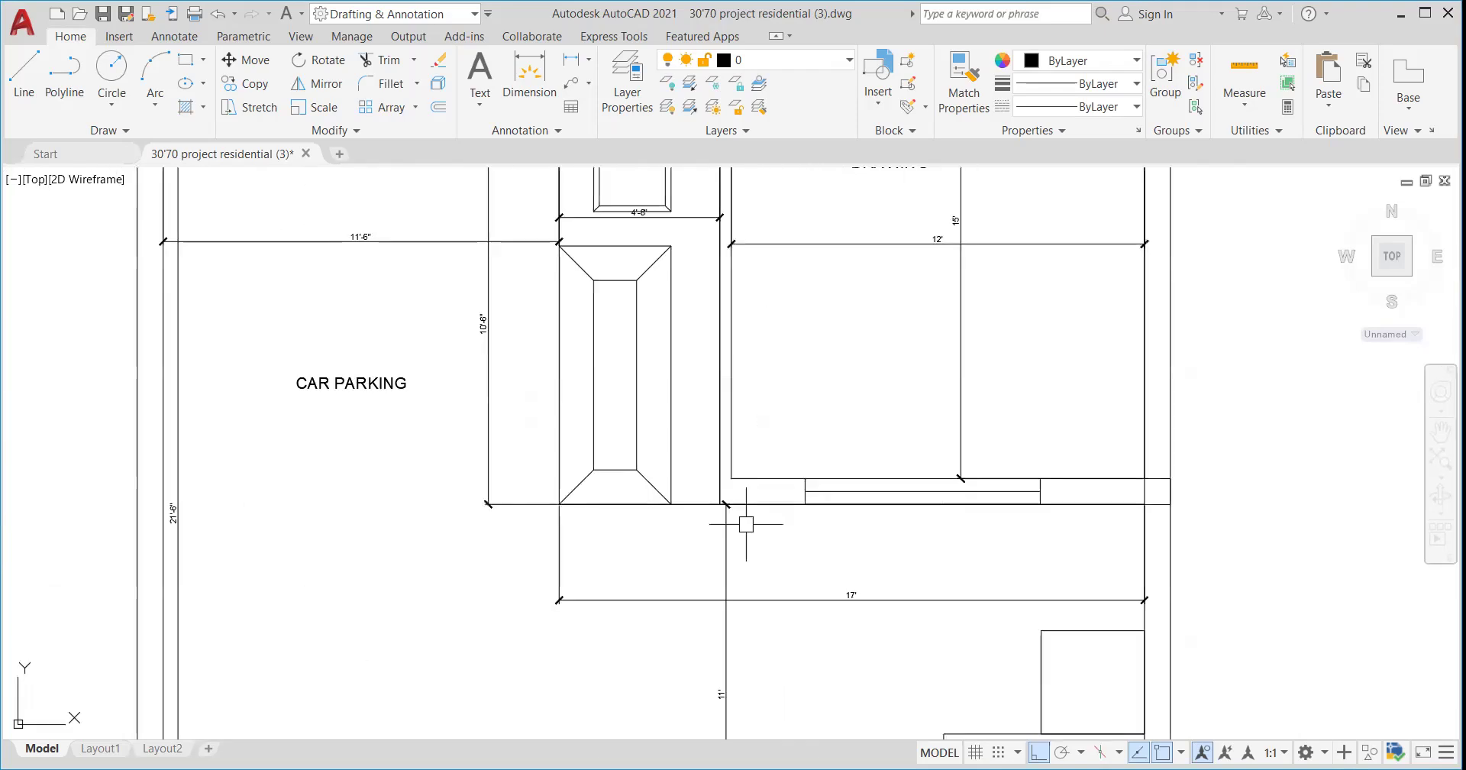
pyautogui.scroll(-9, 797, 468)
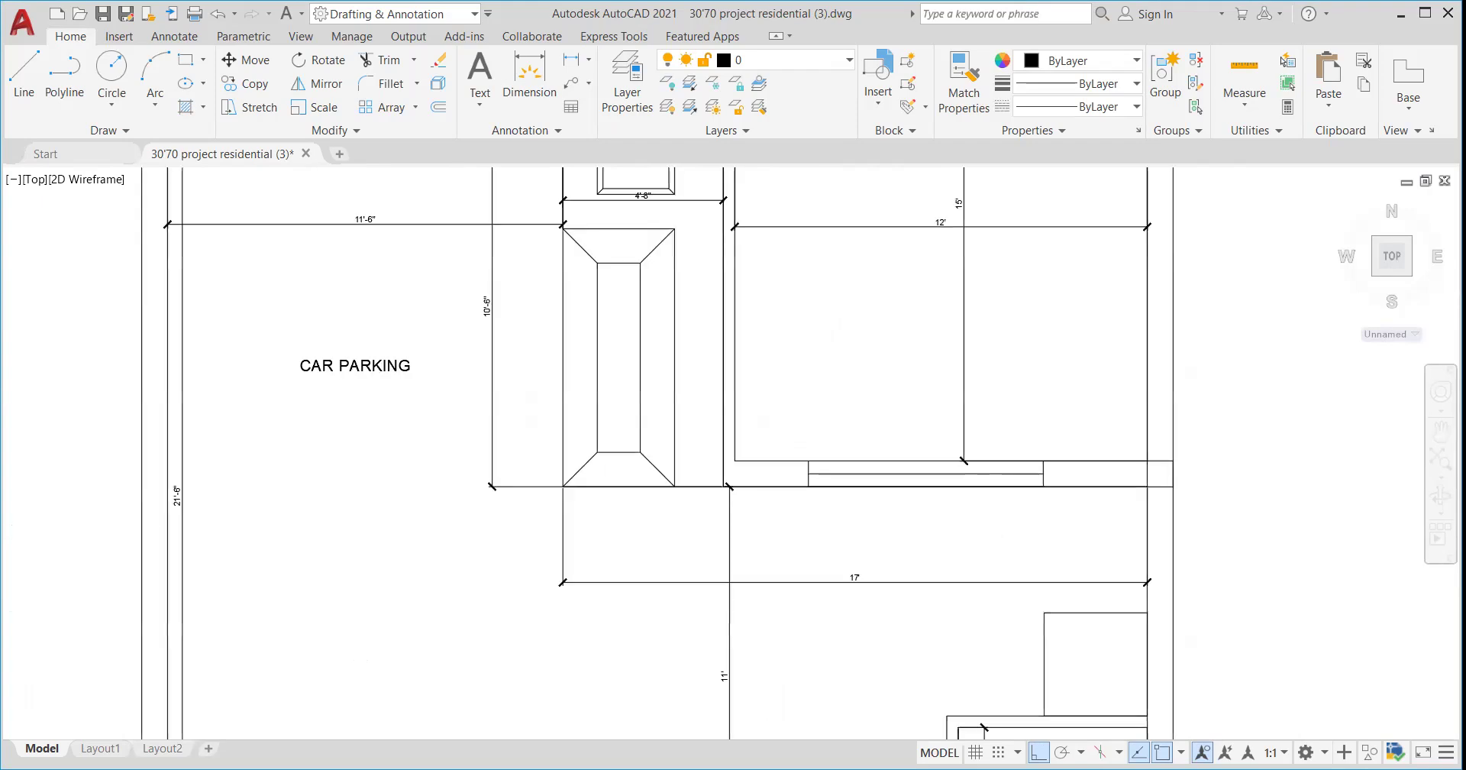
# - Draw a 9" by 9" column rectangle at the drawing room's front wall corner beside the window, starting from the outer wall corner
pyautogui.scroll(6, 774, 512)
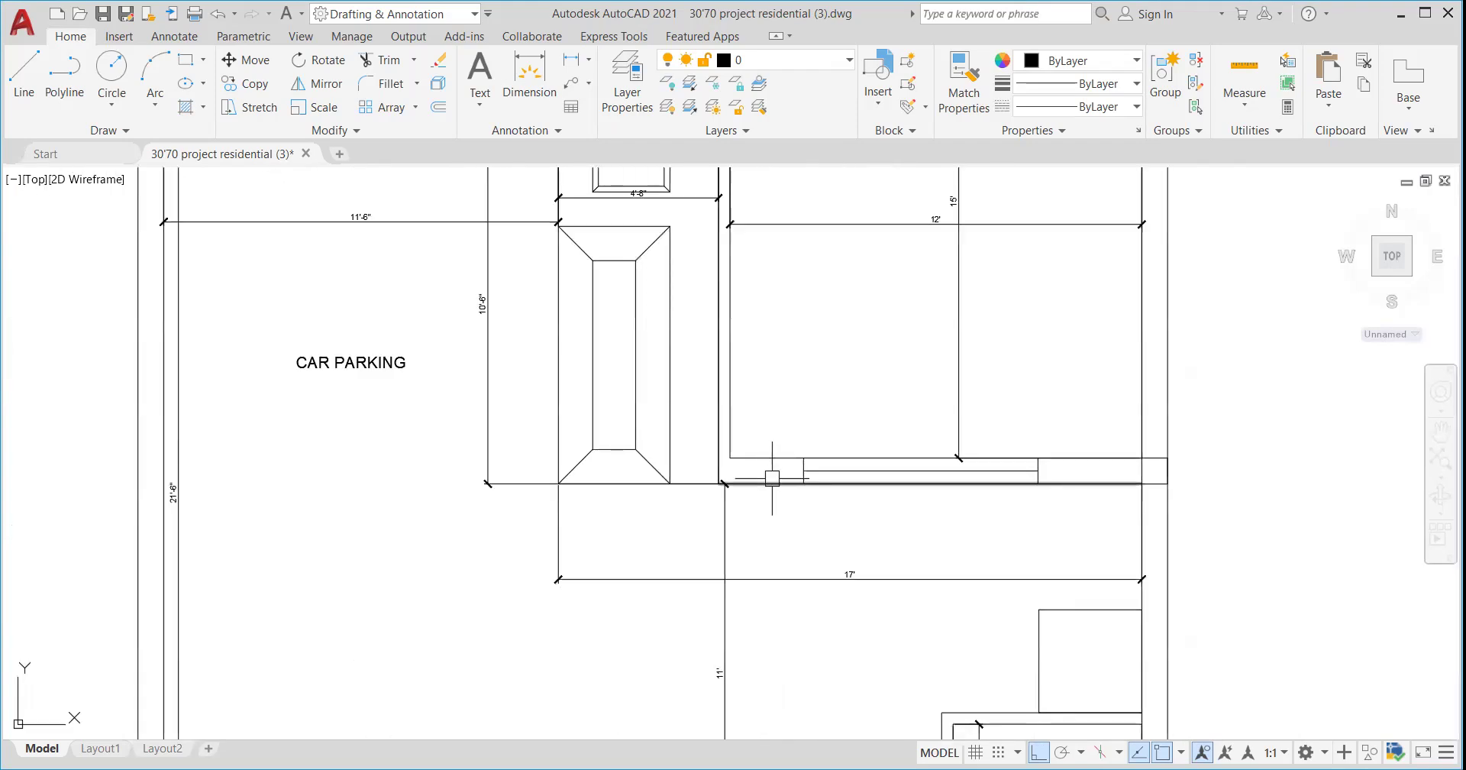
pyautogui.scroll(4, 748, 458)
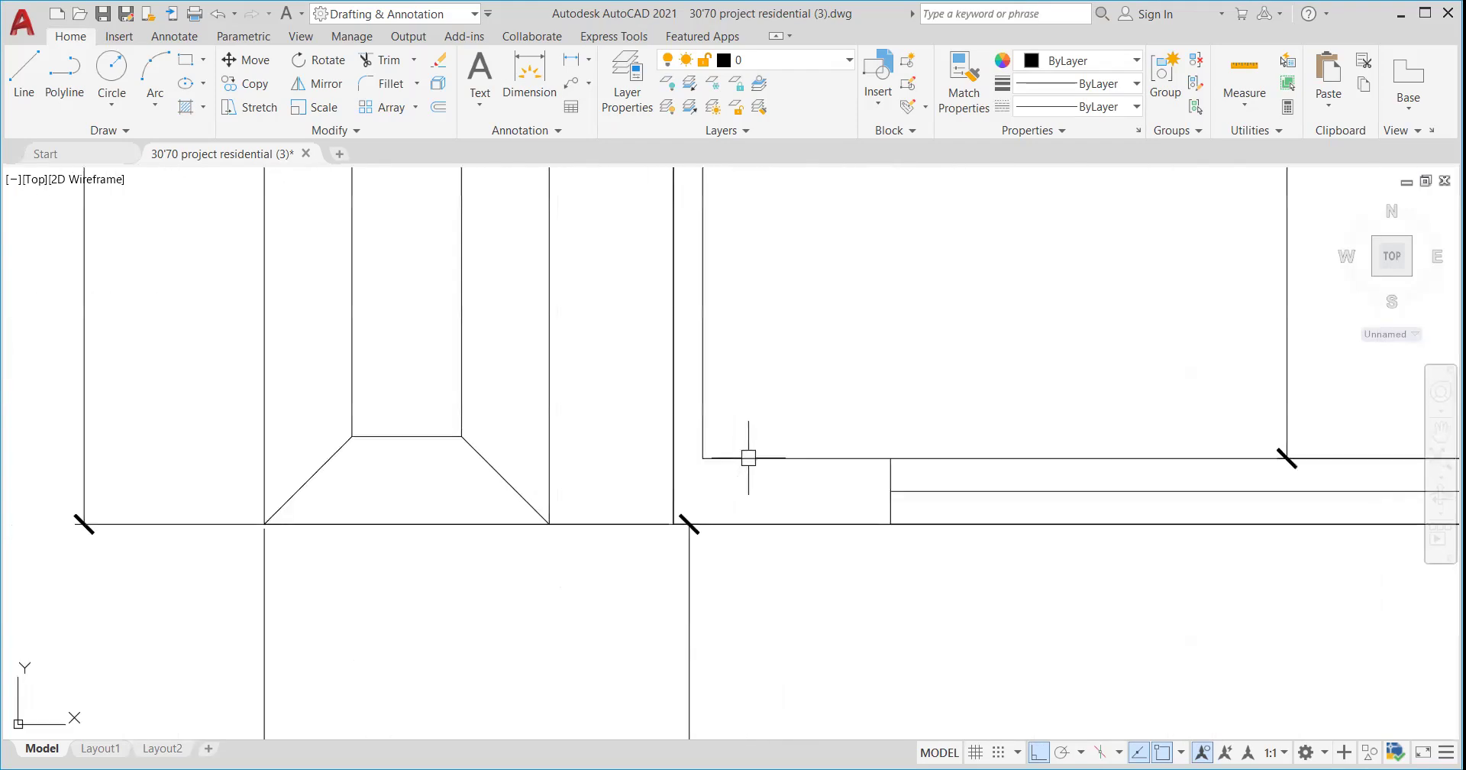
pyautogui.write('R')
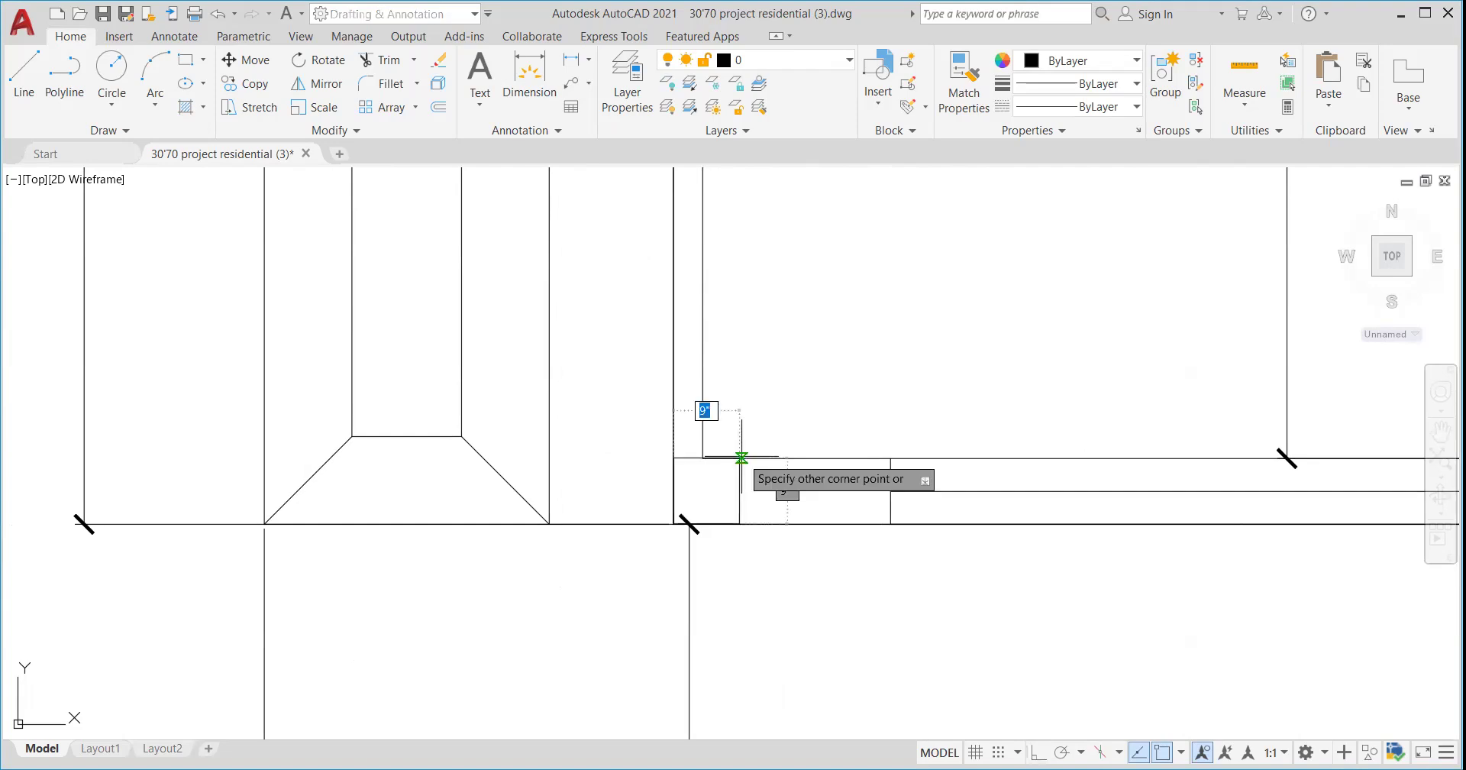
pyautogui.click(741, 458)
# - Draw a 9" by 9" column rectangle at the drawing room's wall corner beside the lobby, inward from the outer wall corner
pyautogui.scroll(-8, 756, 442)
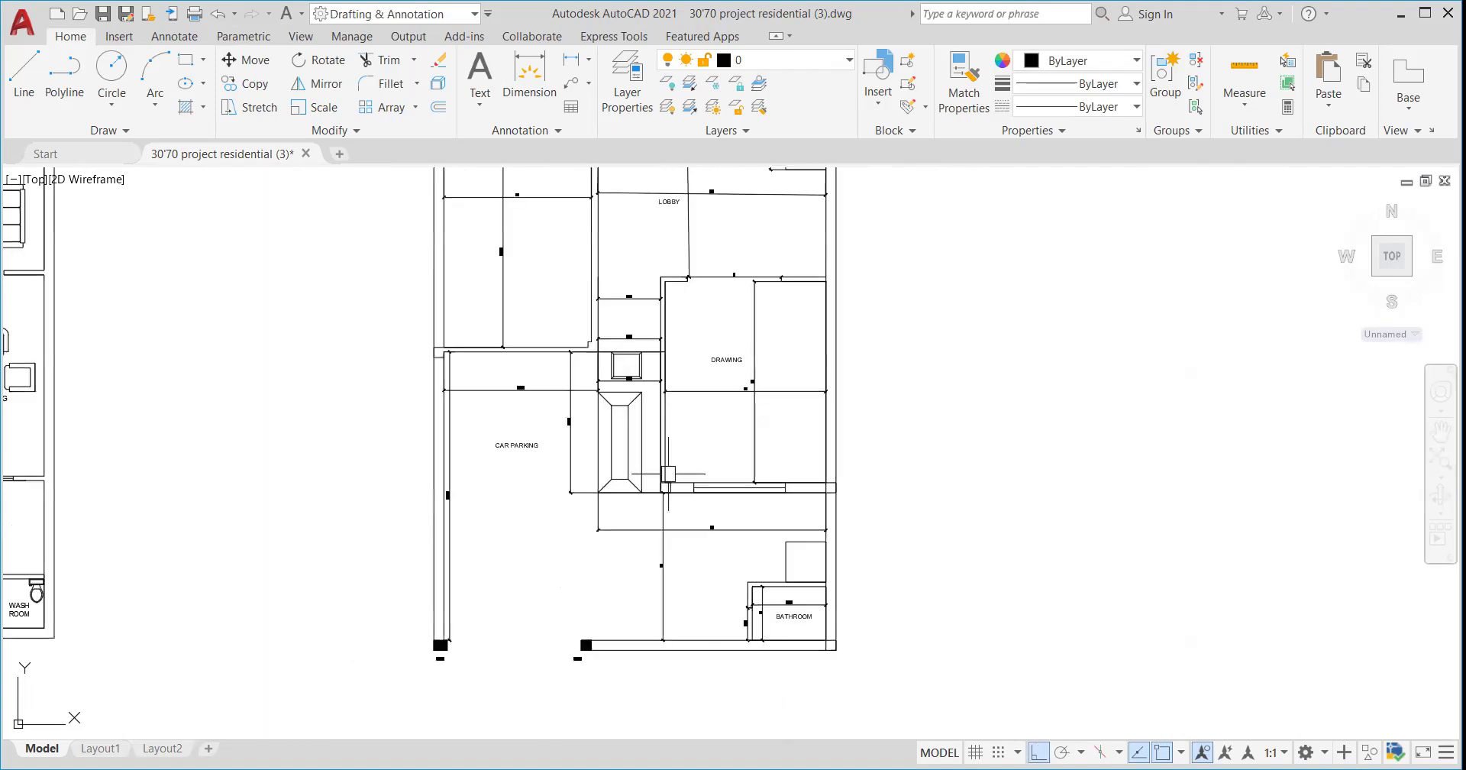
pyautogui.scroll(6, 678, 386)
pyautogui.scroll(3, 621, 367)
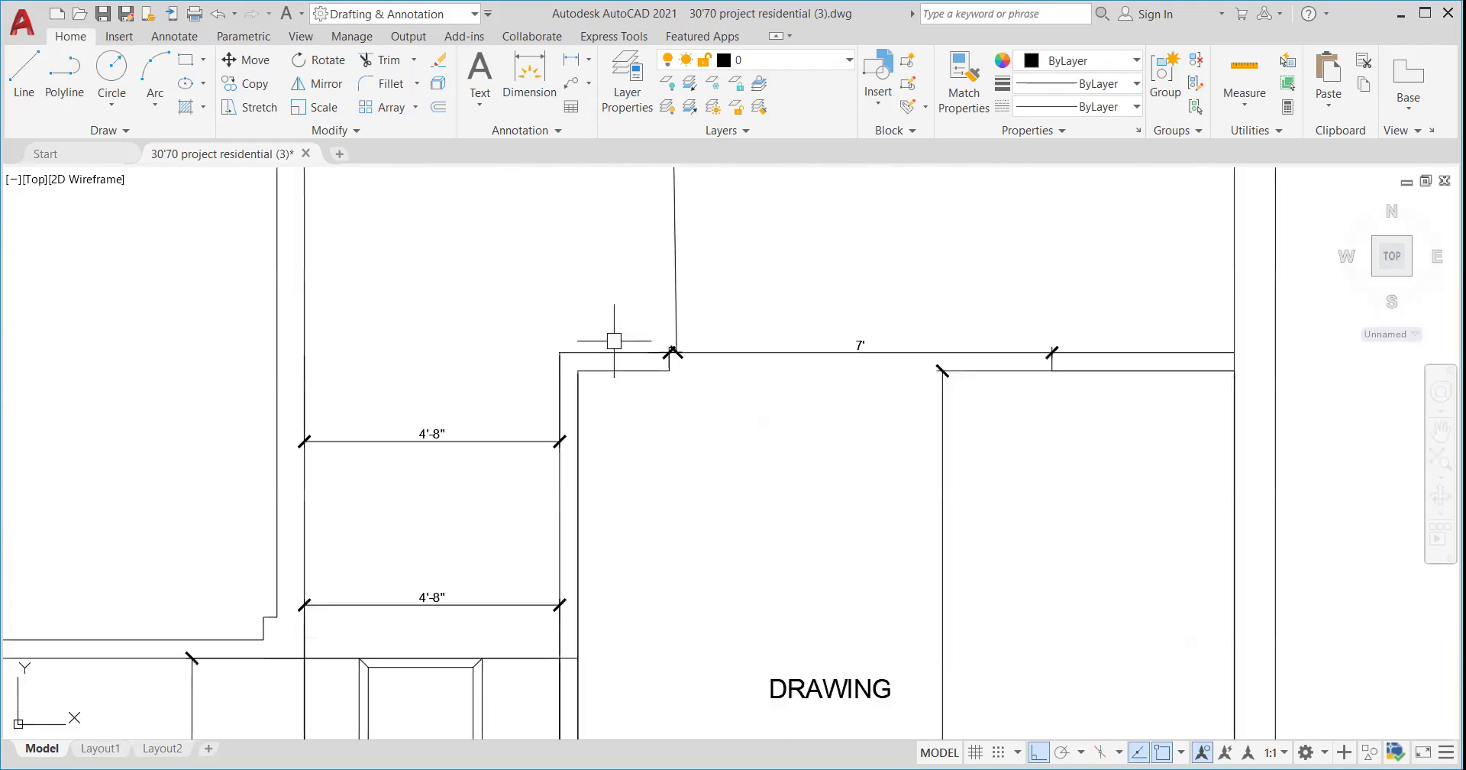
pyautogui.scroll(-3, 614, 341)
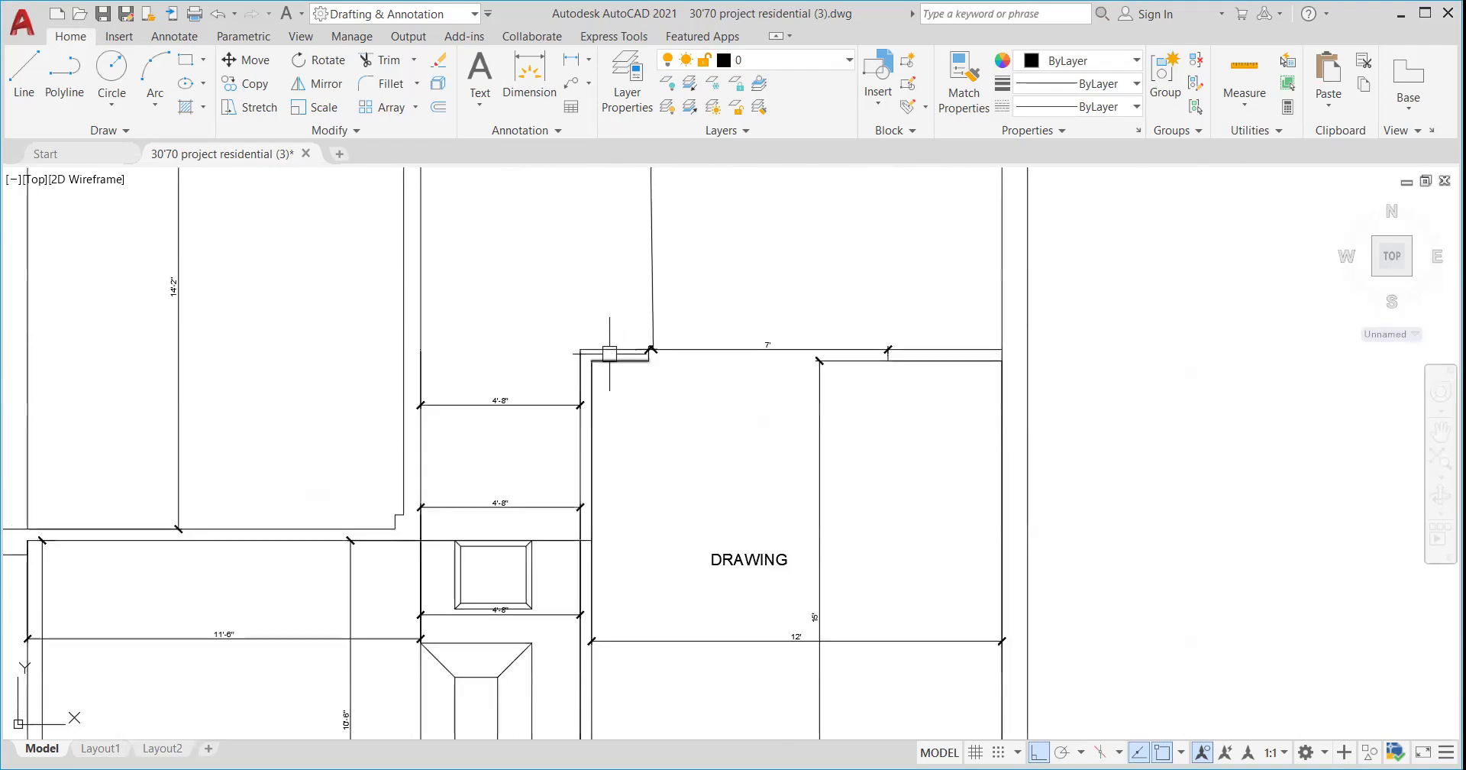
pyautogui.write('REC')
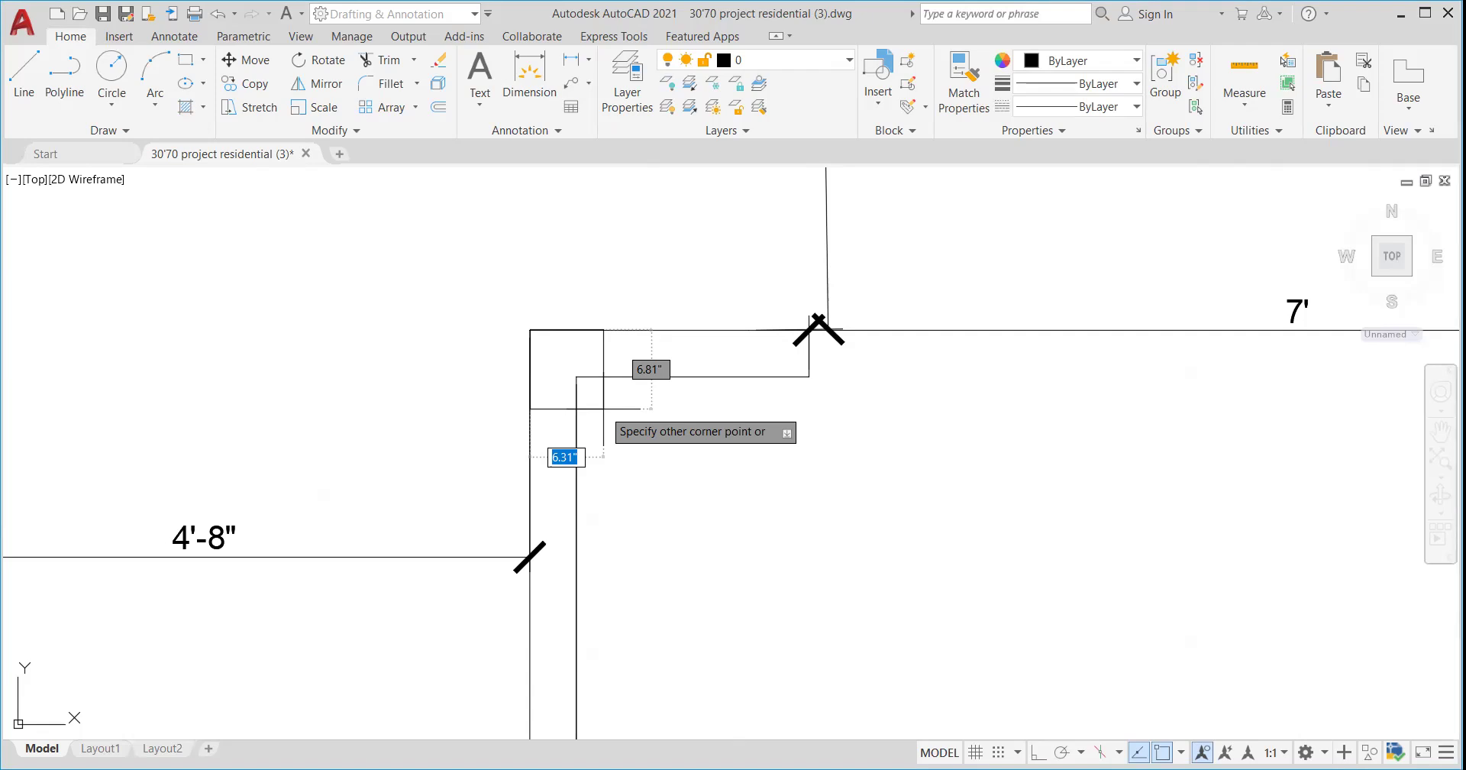
pyautogui.write('d')
pyautogui.press('Return')
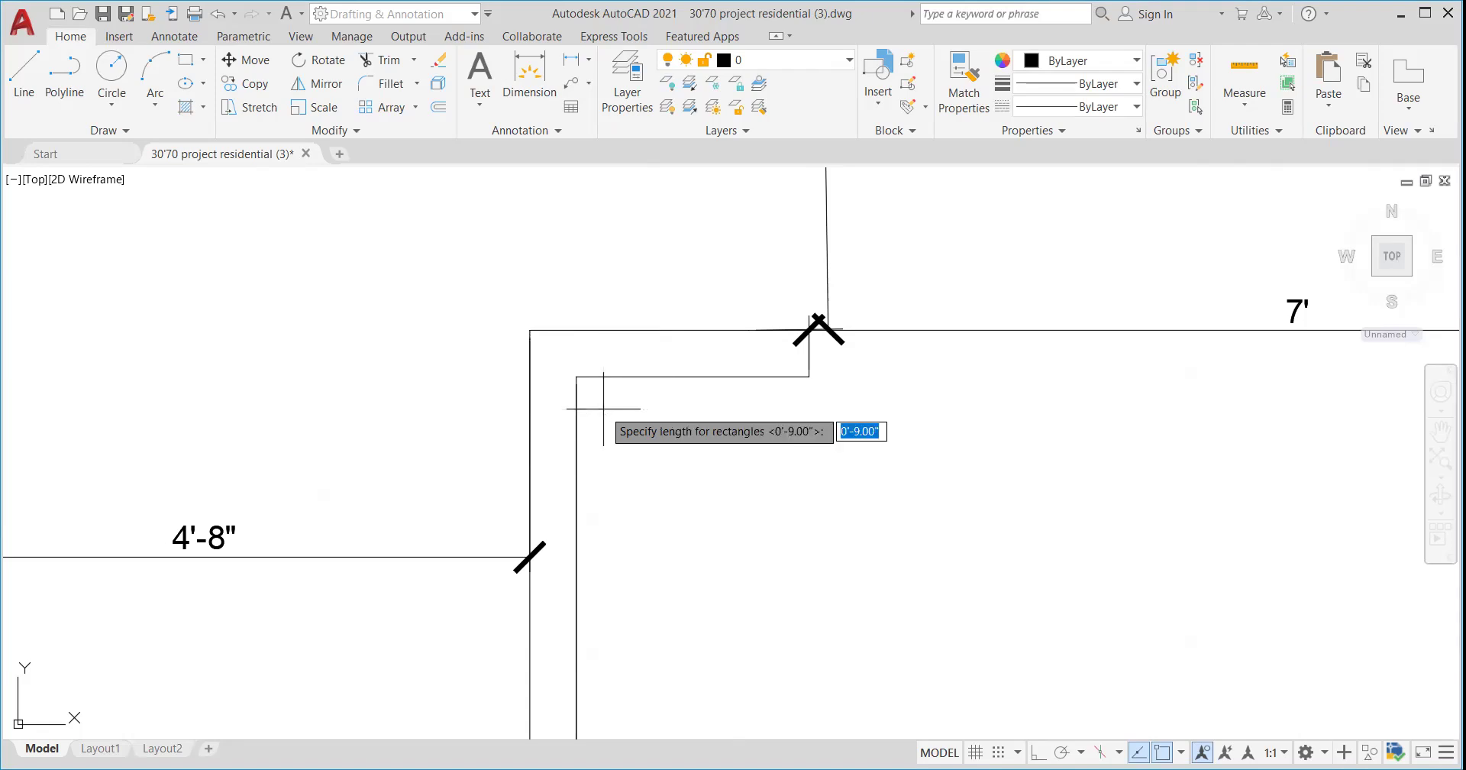
pyautogui.press('Return')
pyautogui.click(604, 409)
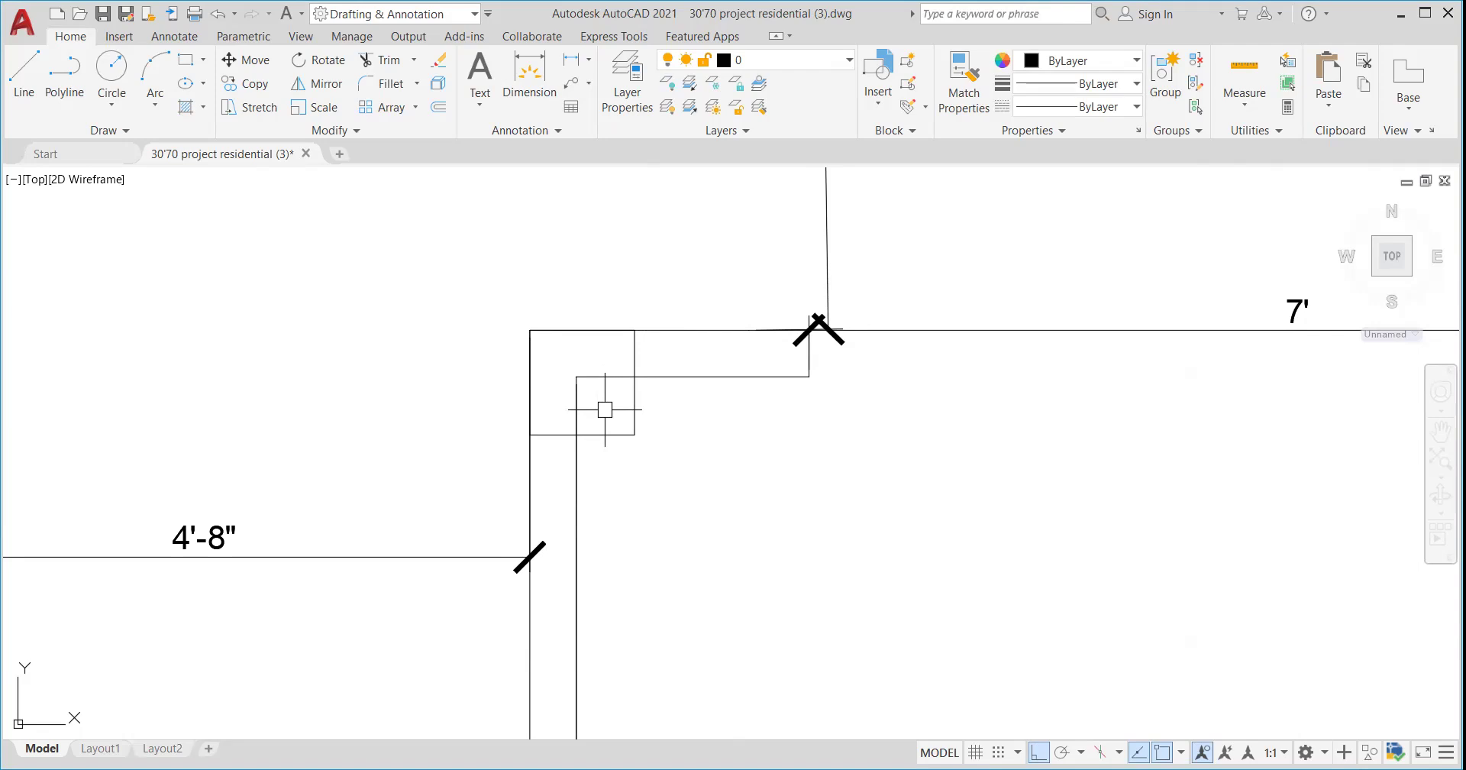
# - Fill the column at the outer wall corner beside the front bathroom with a SOLID hatch
pyautogui.scroll(-10, 605, 409)
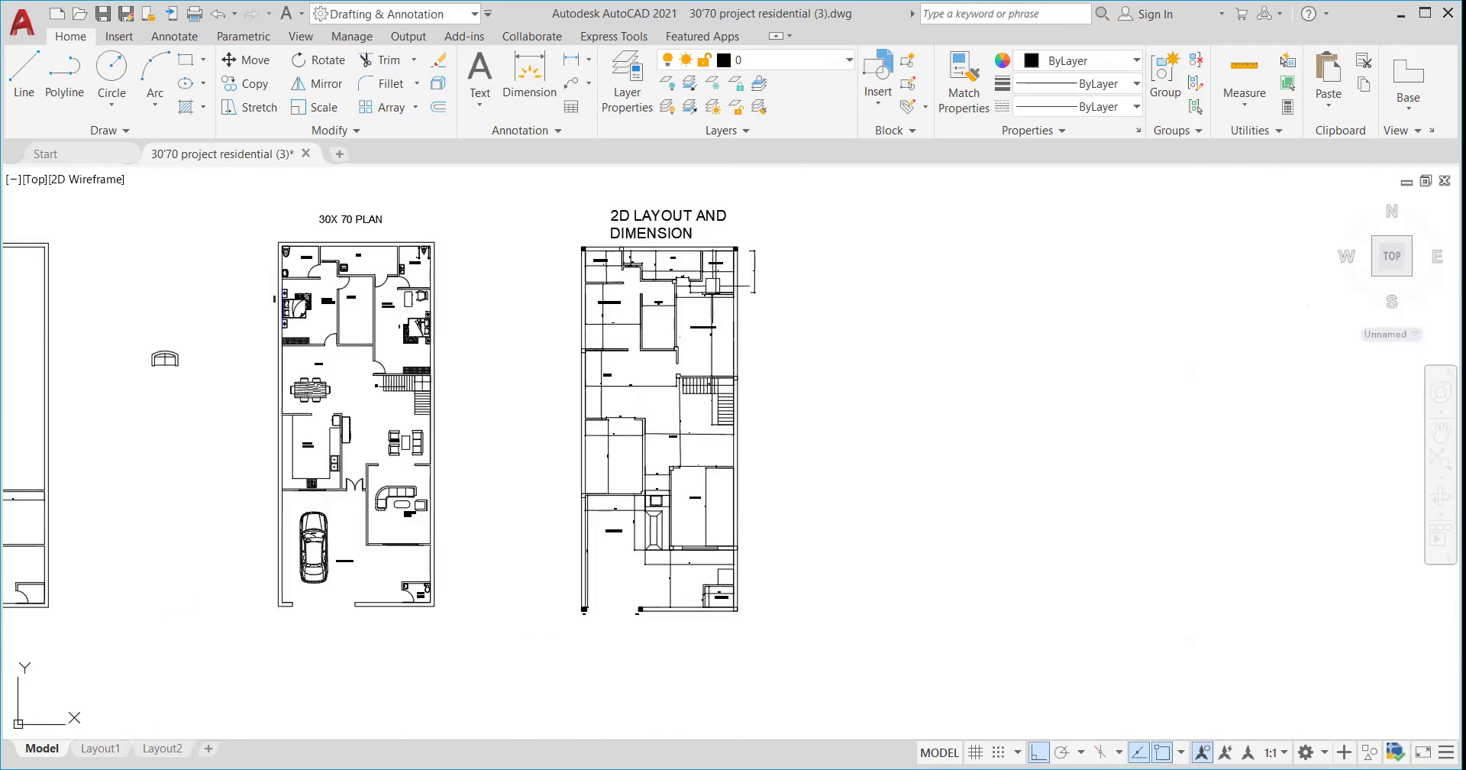
pyautogui.write('HAT')
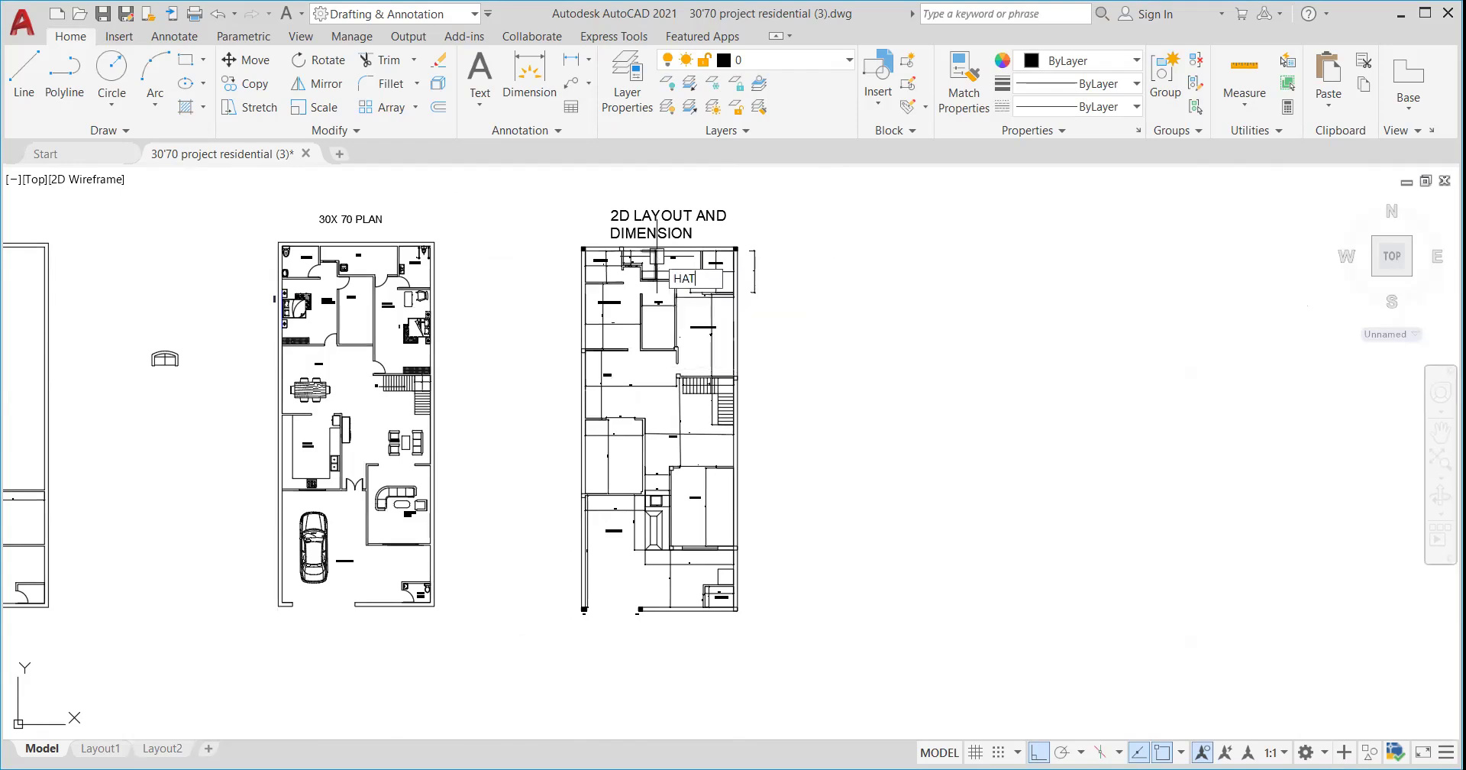
pyautogui.press('Return')
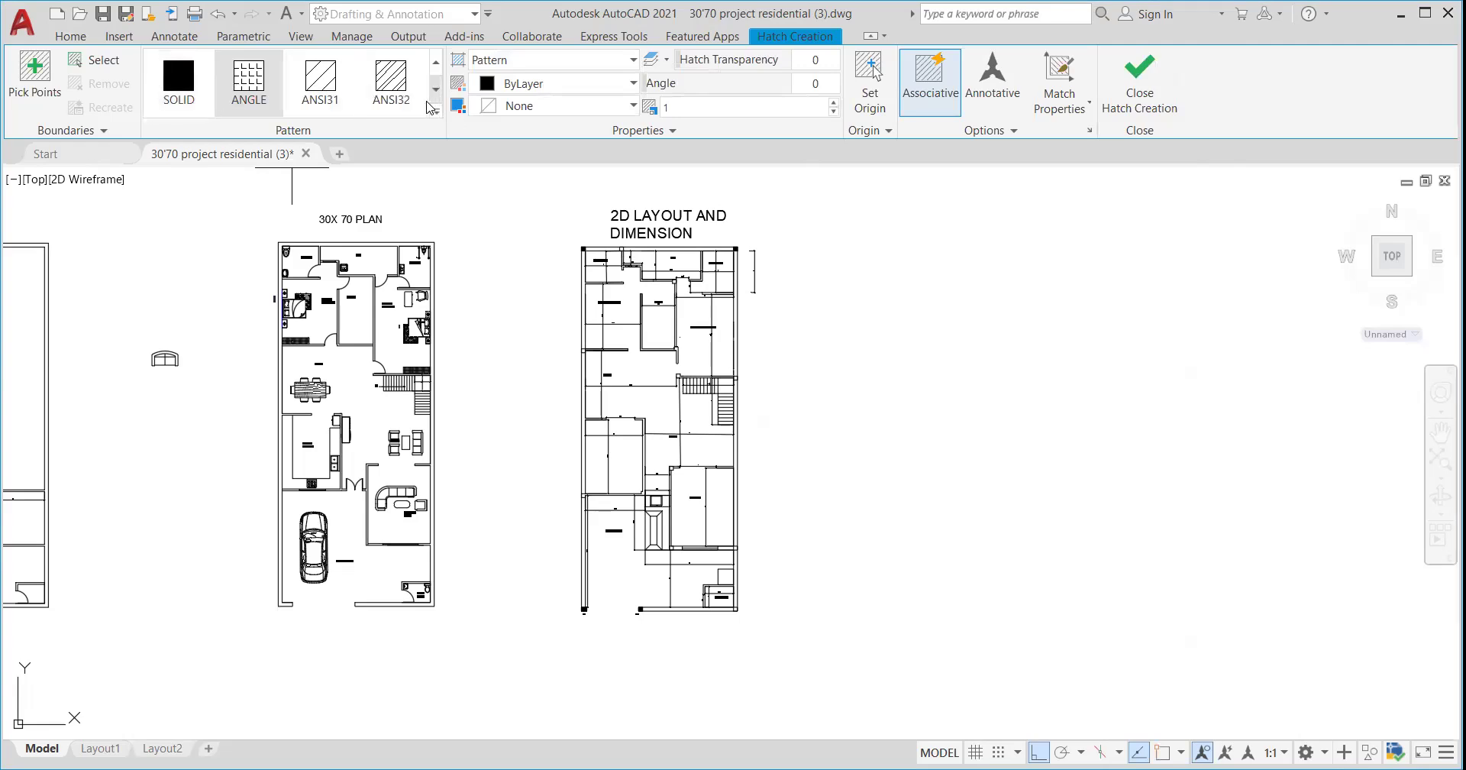
pyautogui.click(191, 92)
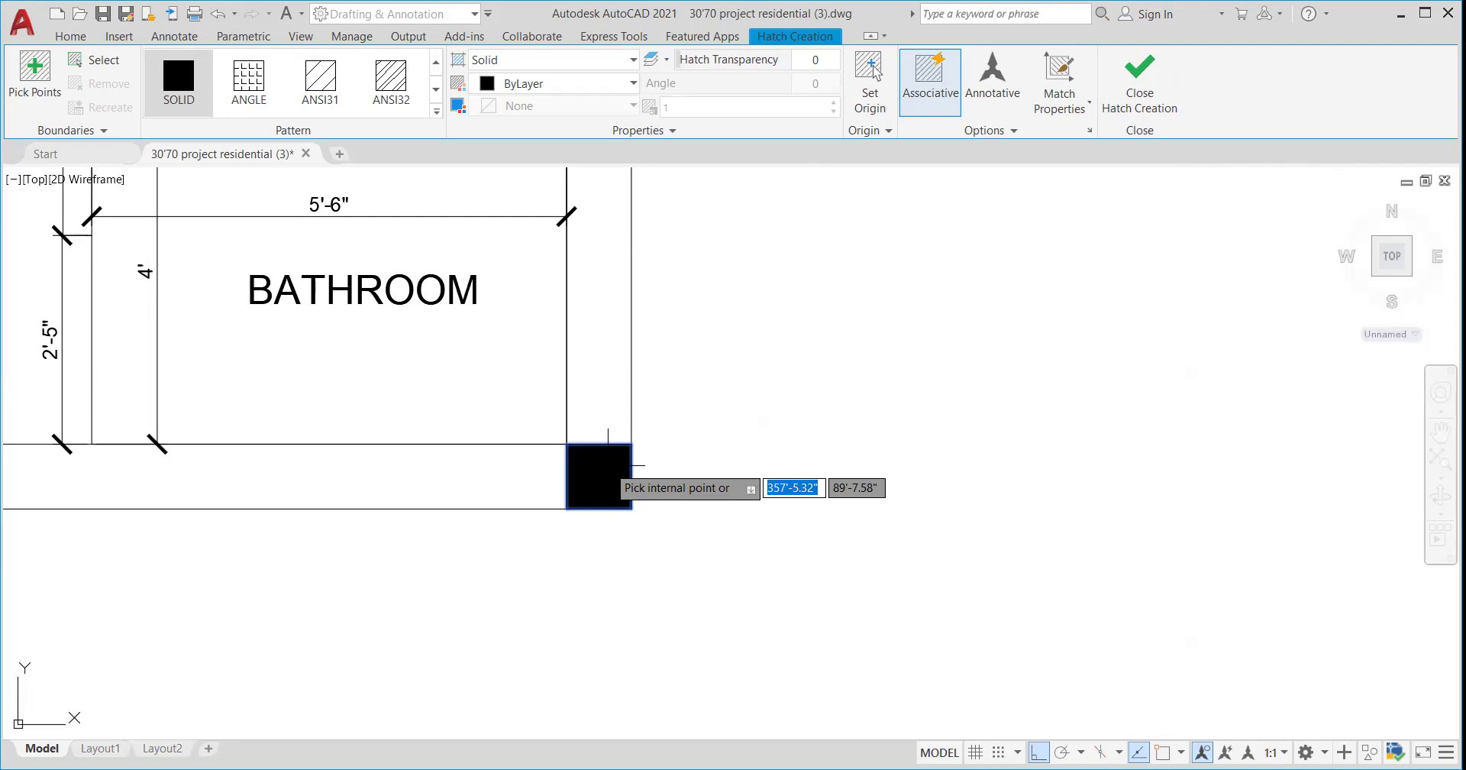
pyautogui.scroll(2, 261, 418)
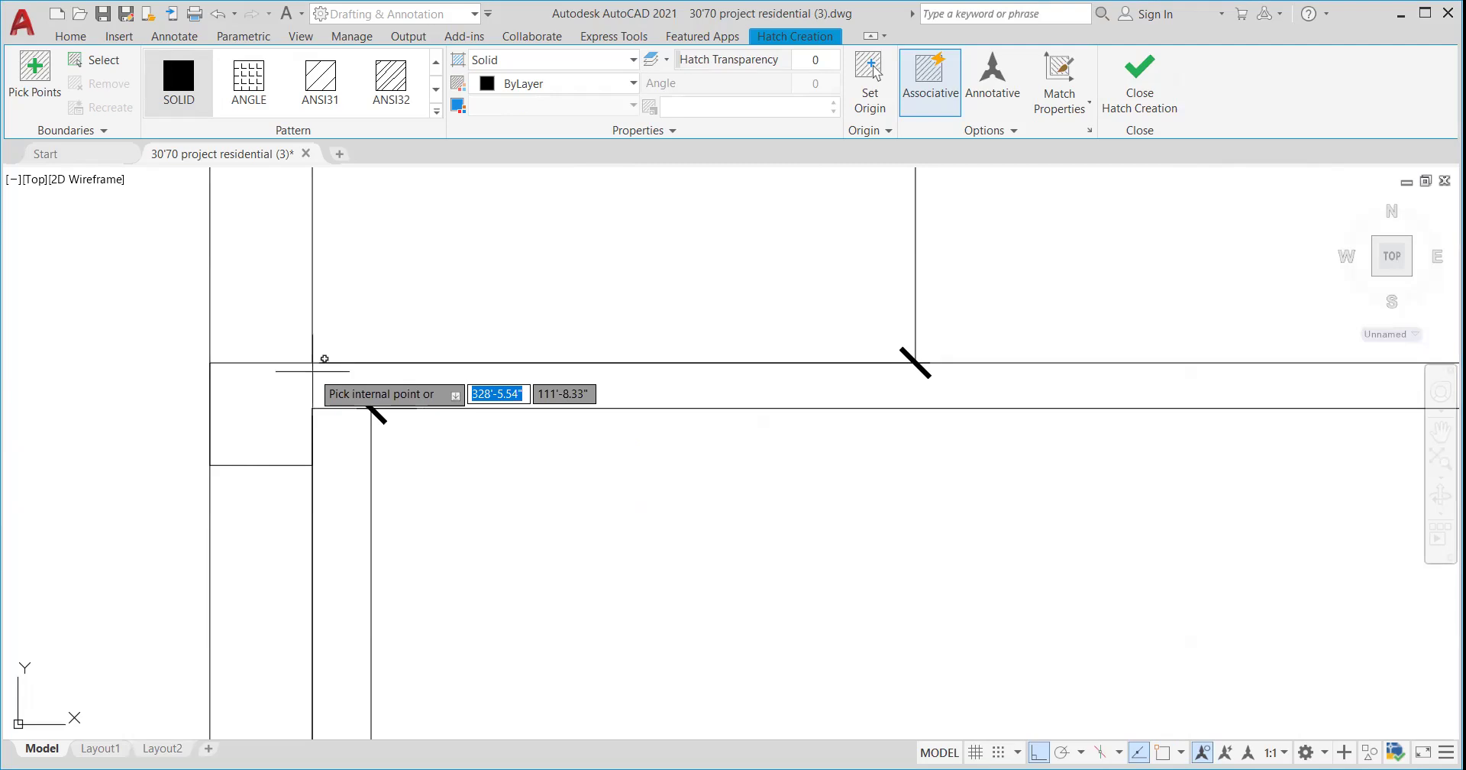
pyautogui.press('Escape')
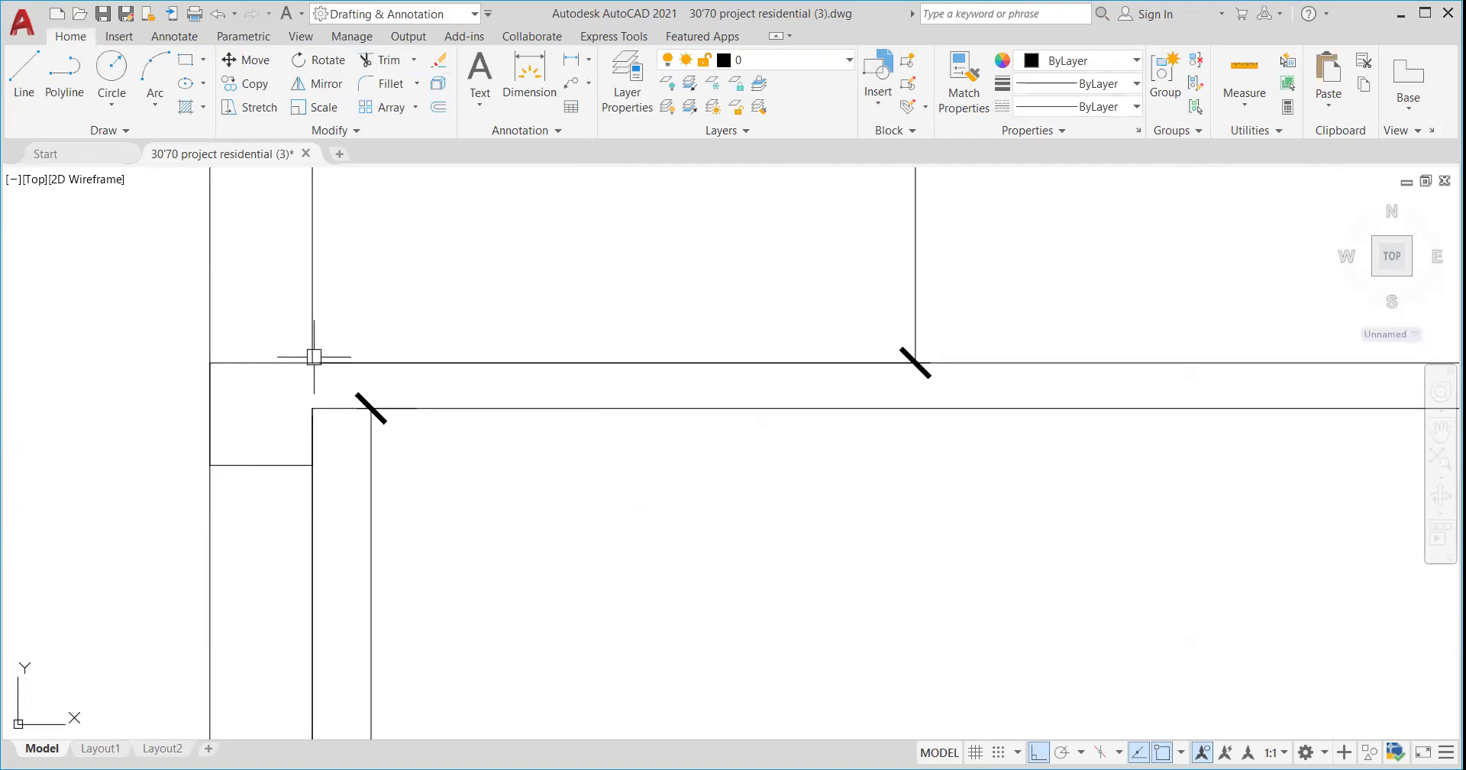
# - Close the open column outline at the room corner between the car parking and the 4'-8" passage with a line
pyautogui.scroll(-6, 314, 357)
pyautogui.scroll(5, 552, 381)
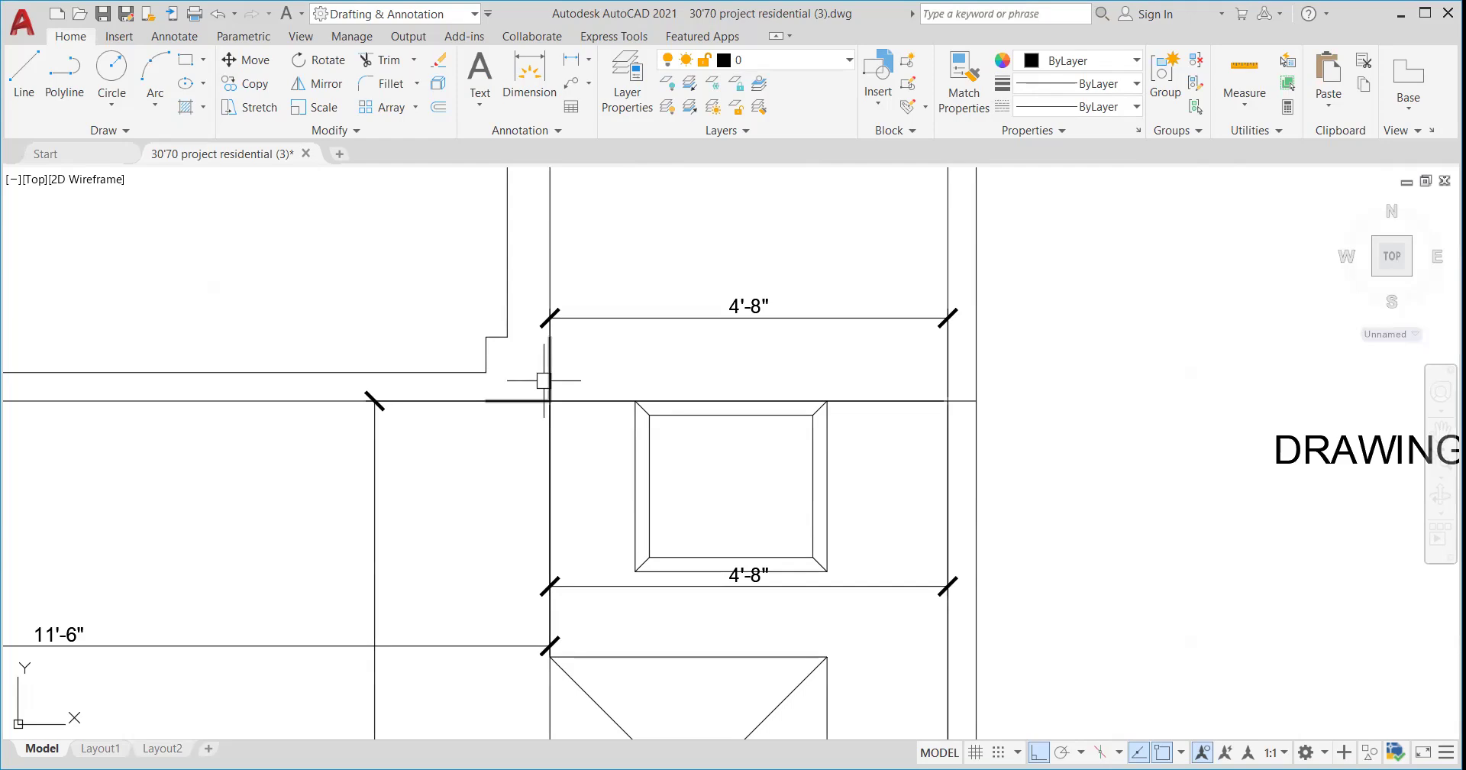
pyautogui.press('space')
pyautogui.click(486, 373)
pyautogui.click(486, 400)
pyautogui.press('Escape')
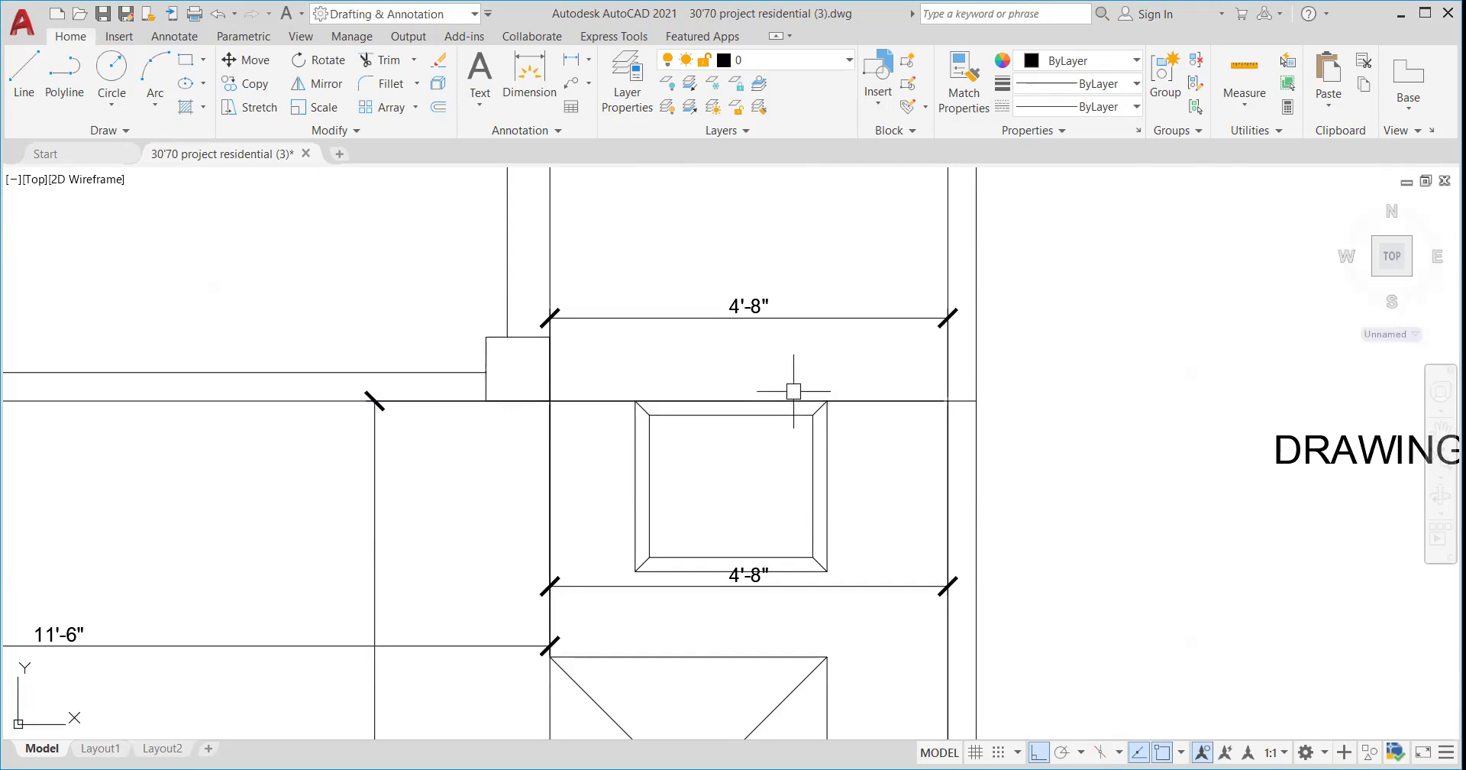
# - Fill the column on the outer wall between the master bedroom and the dining area with a solid hatch
pyautogui.write('HATCJ')
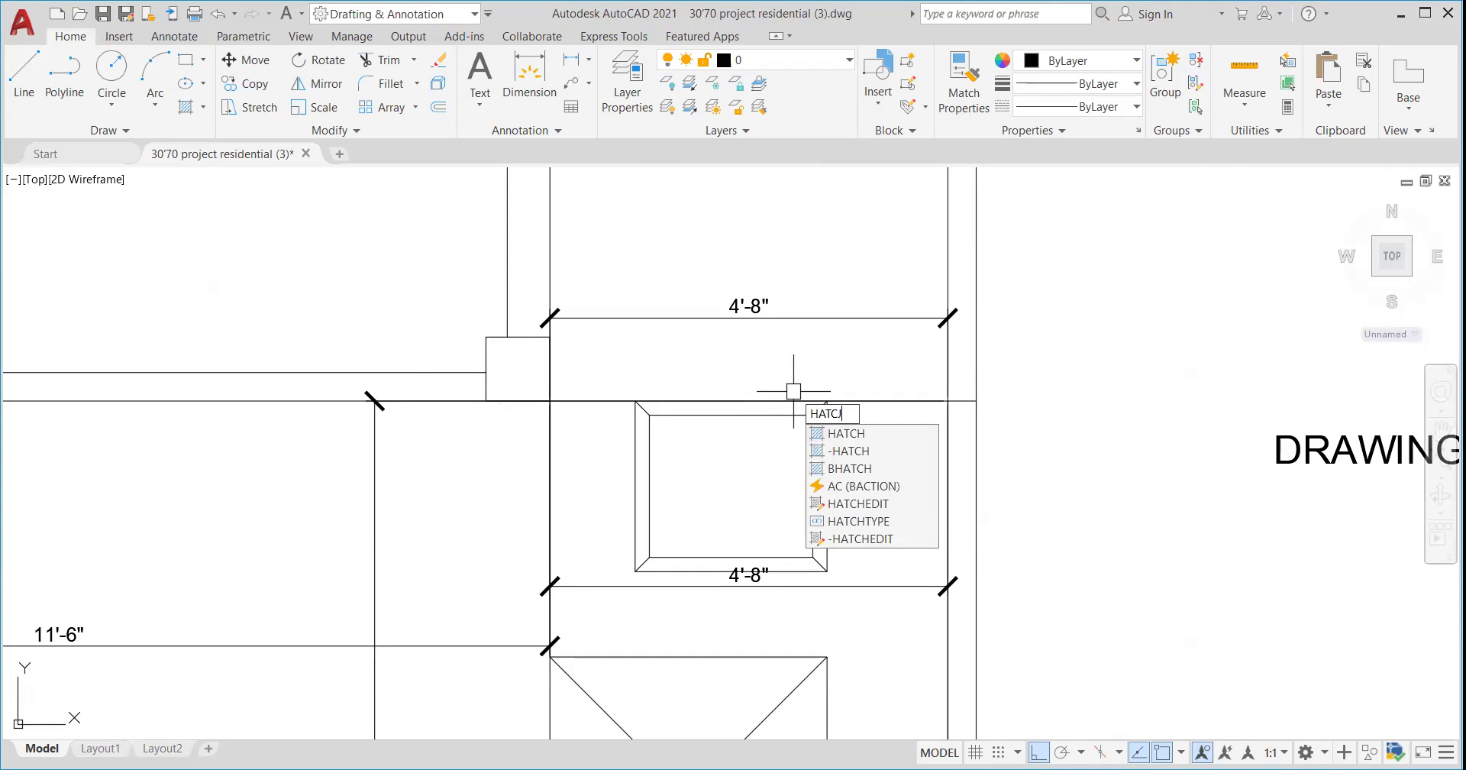
pyautogui.press('Return')
pyautogui.write('HAT')
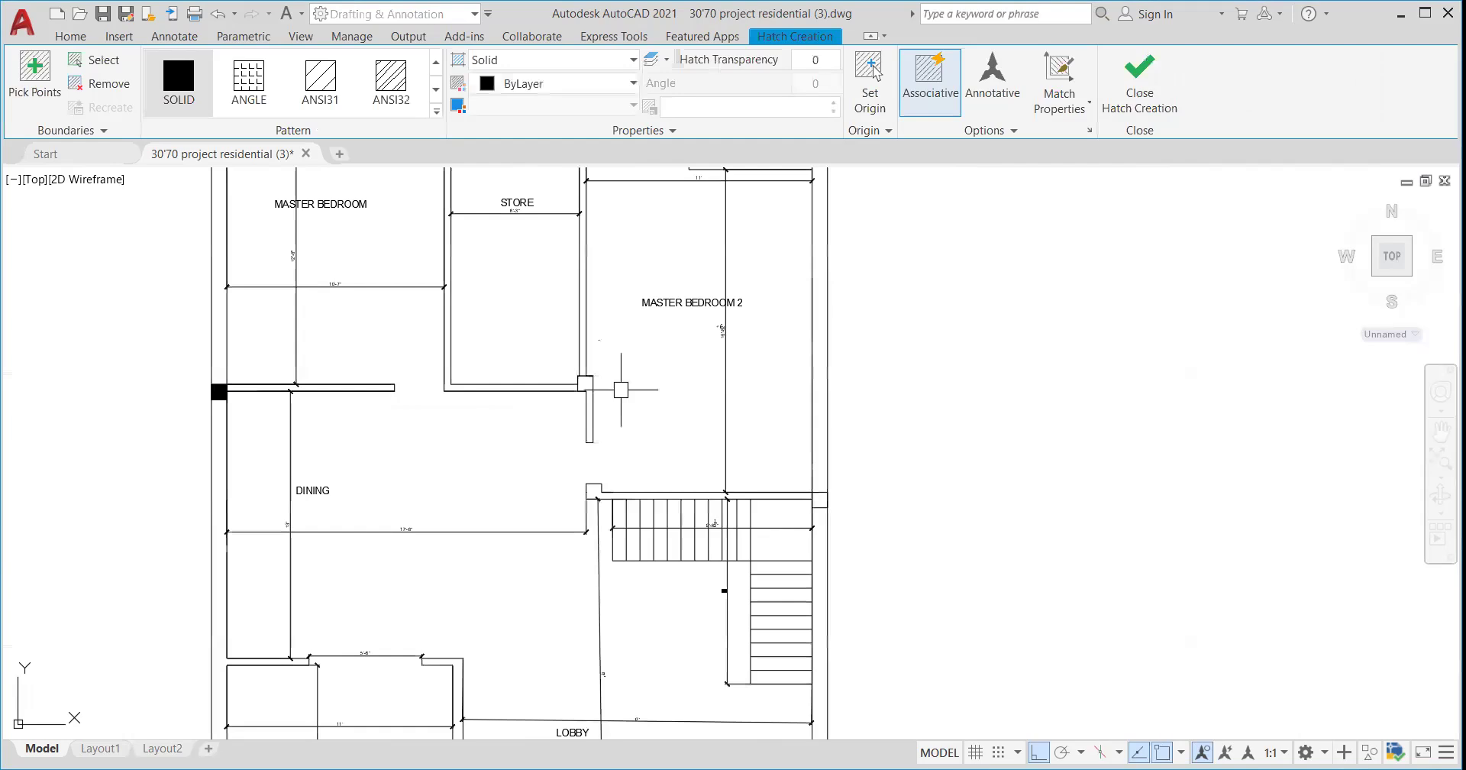
pyautogui.press('Return')
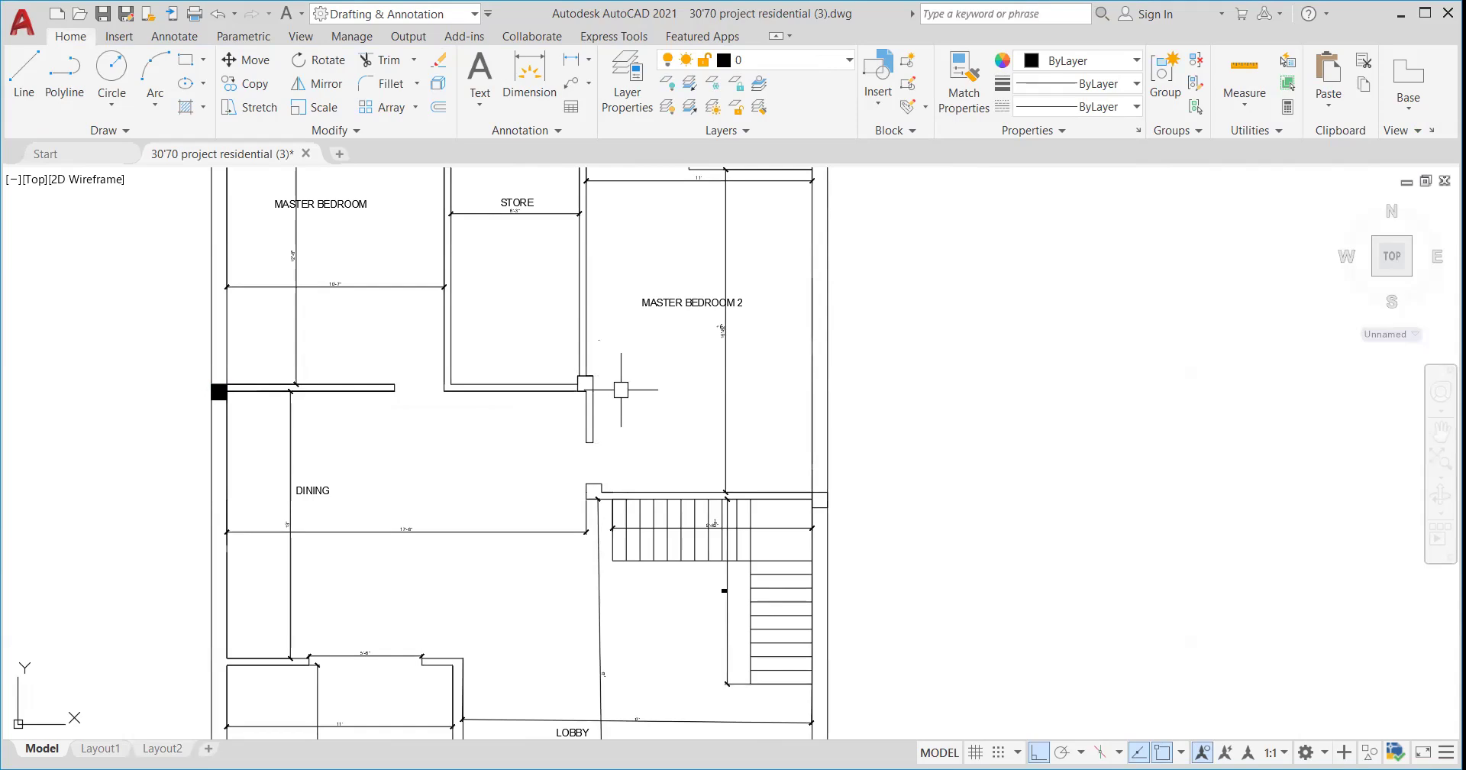
# - Fill the column at the store's corner beside the master bedroom 2 doorway with a solid hatch
pyautogui.scroll(6, 601, 388)
pyautogui.write('H')
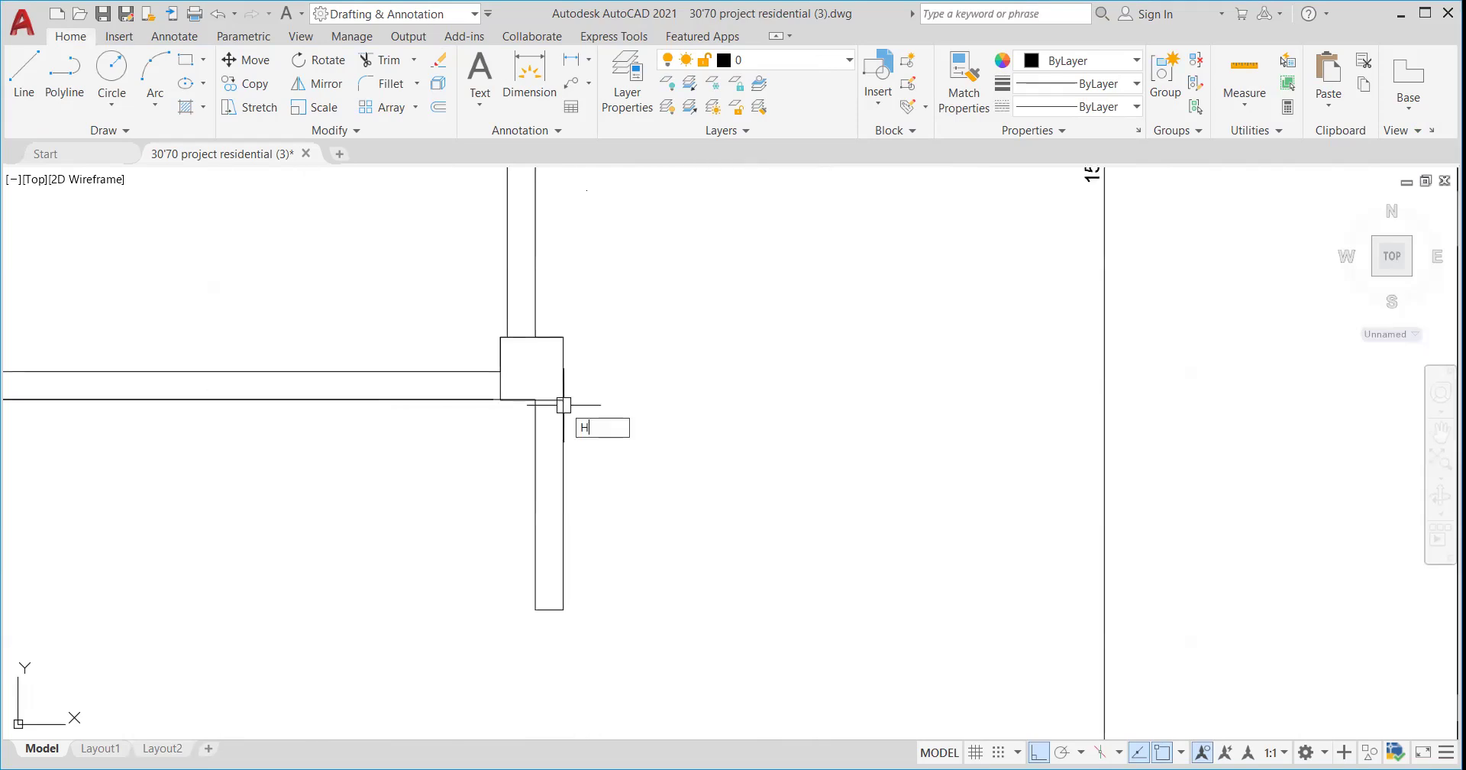
pyautogui.write('AT')
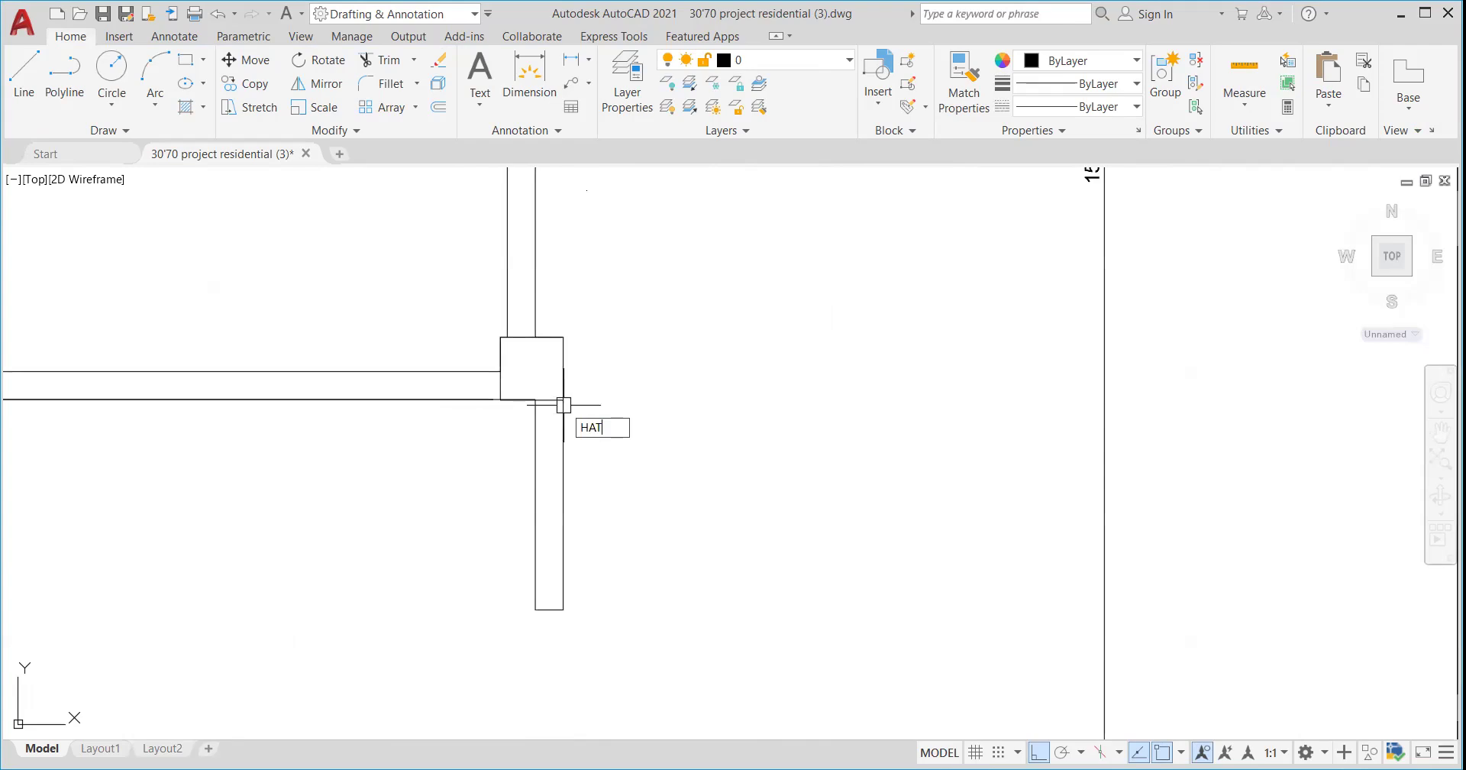
pyautogui.press('Return')
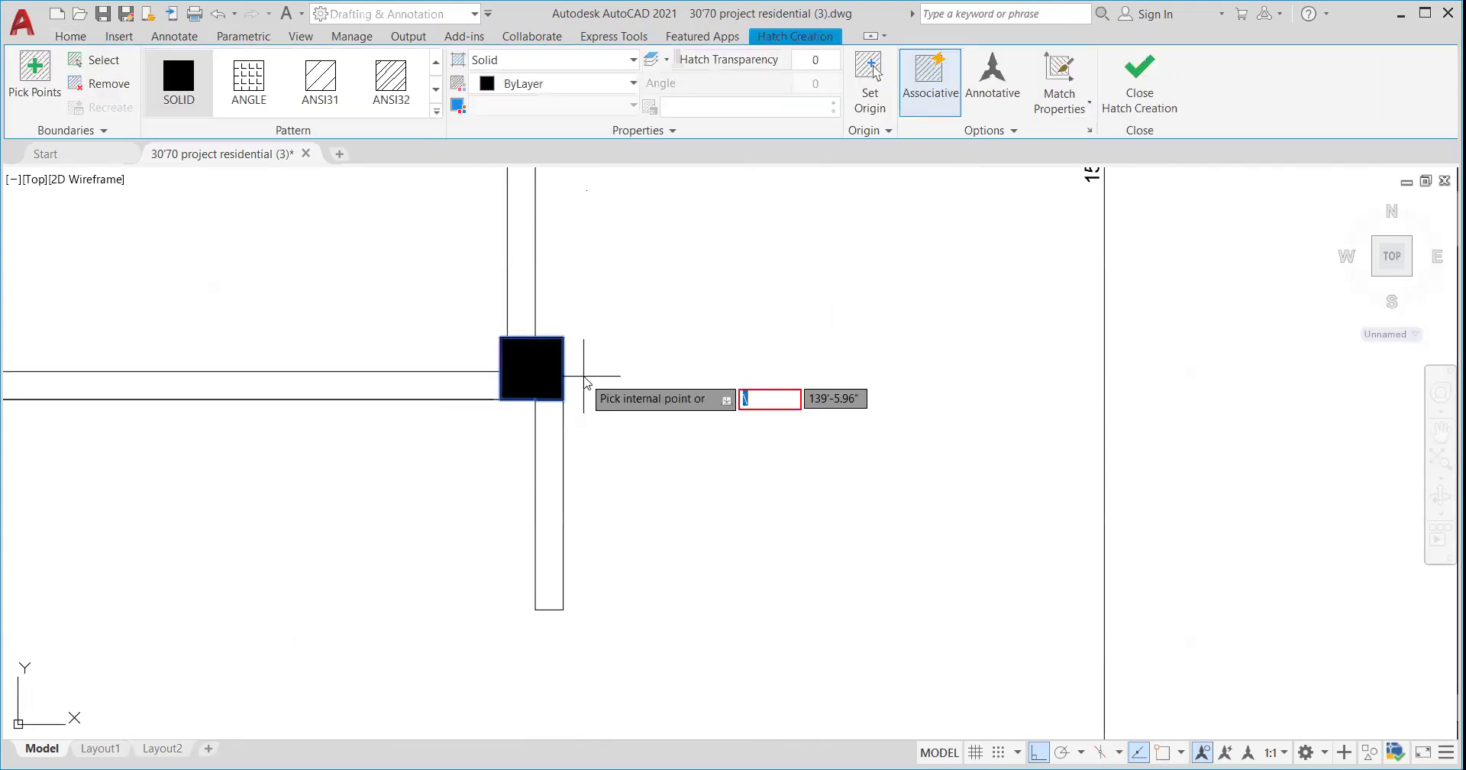
pyautogui.press('Return')
# - Examine the wall junctions around the washroom, OTS, bathroom and staircase for columns that still need filling
pyautogui.scroll(-6, 623, 420)
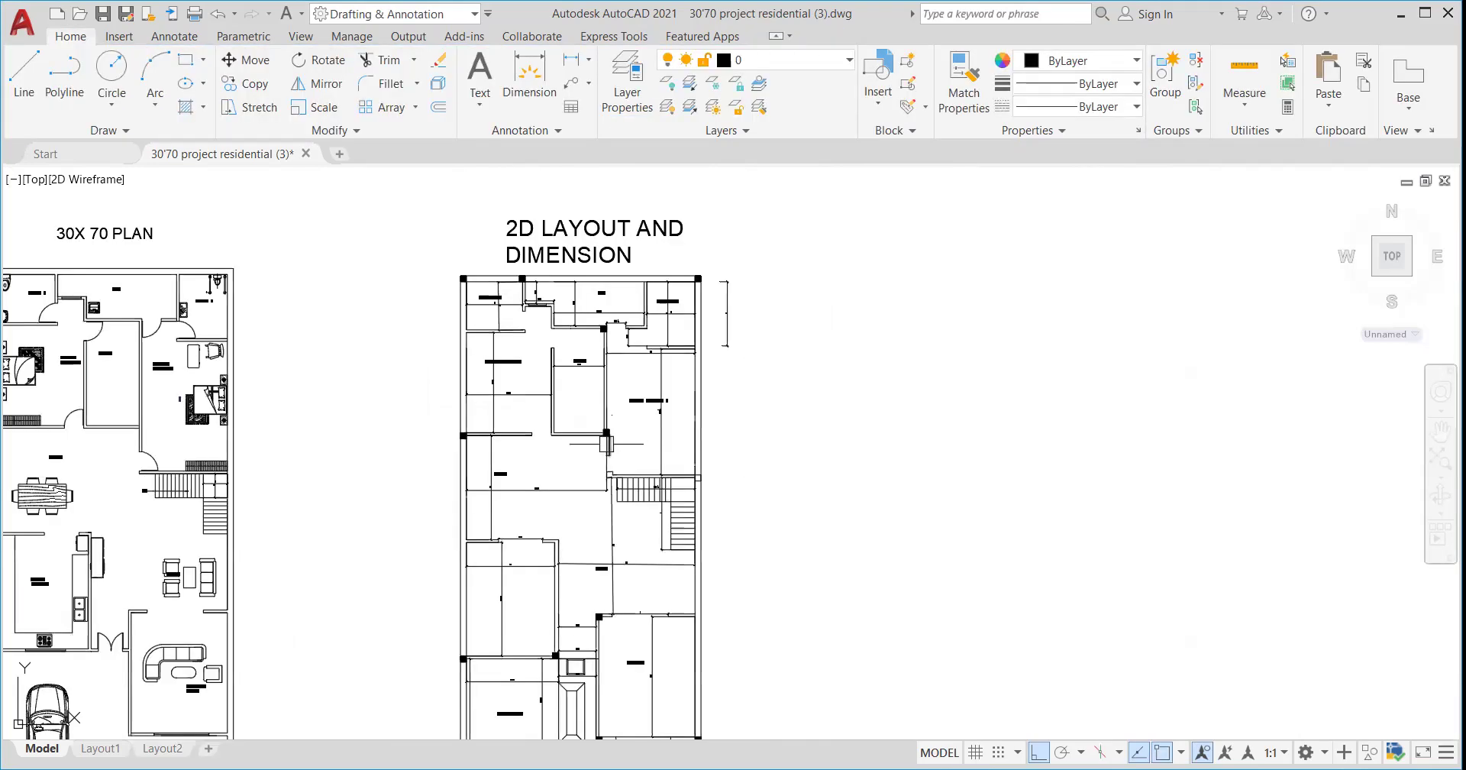
pyautogui.scroll(5, 491, 319)
pyautogui.scroll(-4, 571, 326)
pyautogui.scroll(6, 655, 365)
pyautogui.scroll(-5, 615, 371)
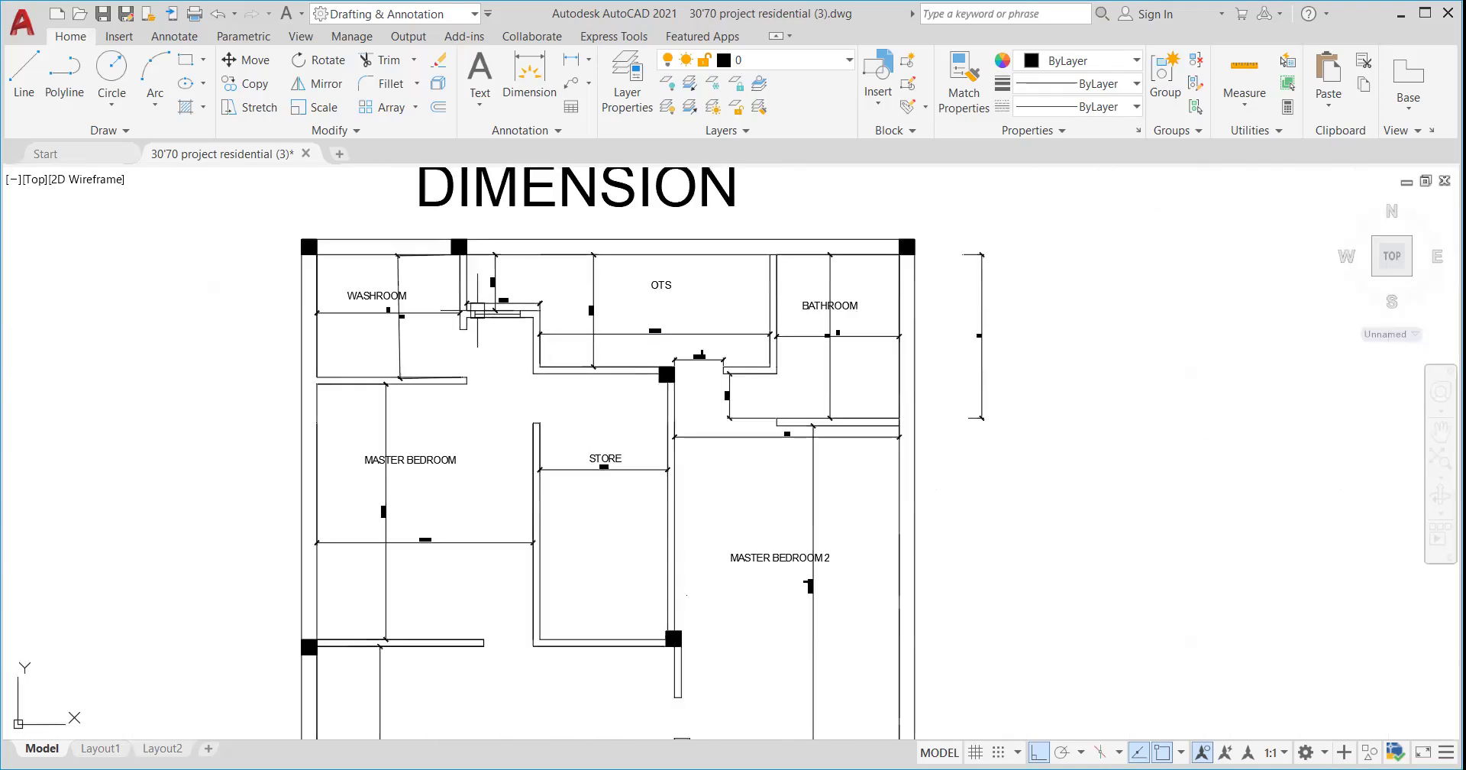
pyautogui.scroll(6, 473, 320)
pyautogui.scroll(-1, 450, 332)
pyautogui.scroll(-5, 447, 336)
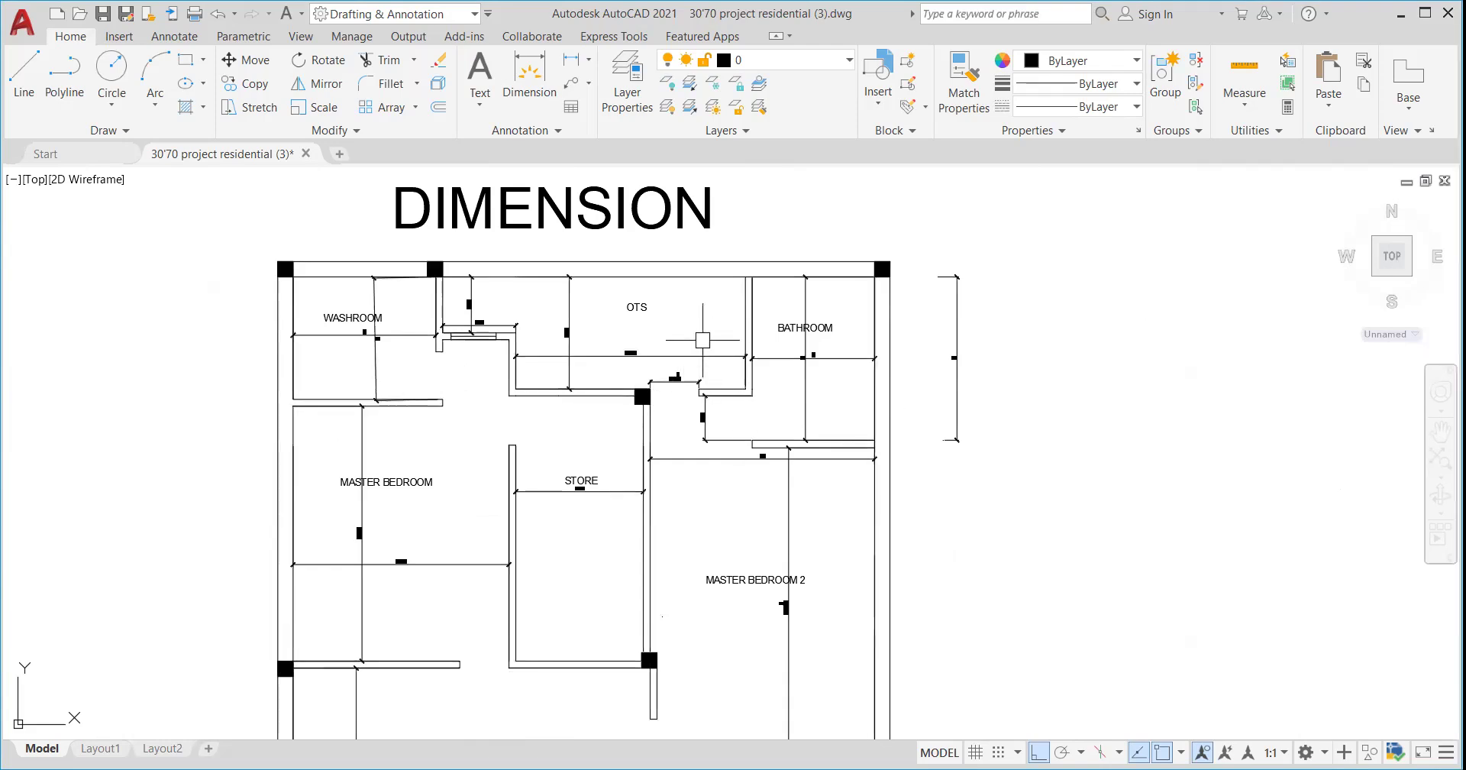
pyautogui.scroll(4, 760, 292)
pyautogui.scroll(-4, 761, 291)
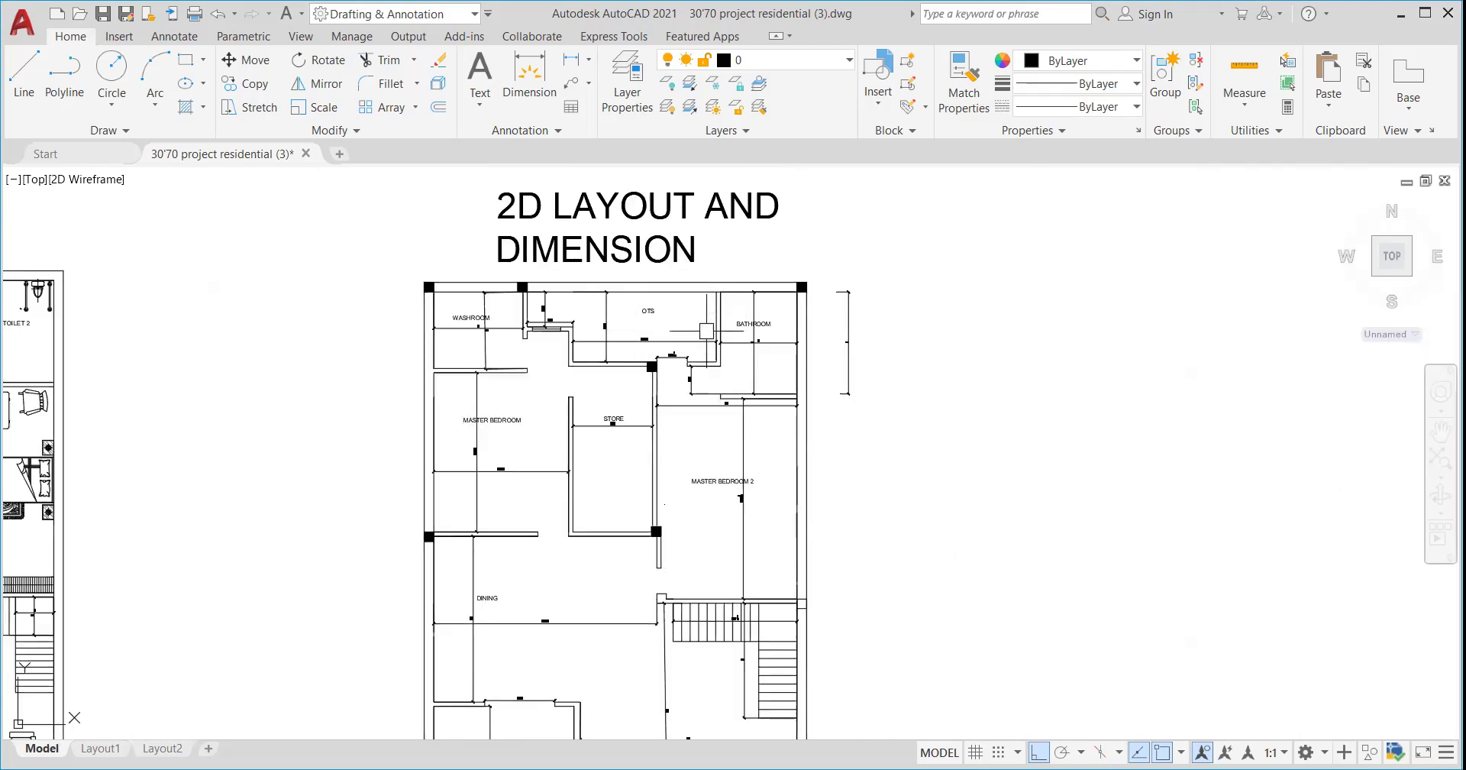
pyautogui.scroll(3, 708, 330)
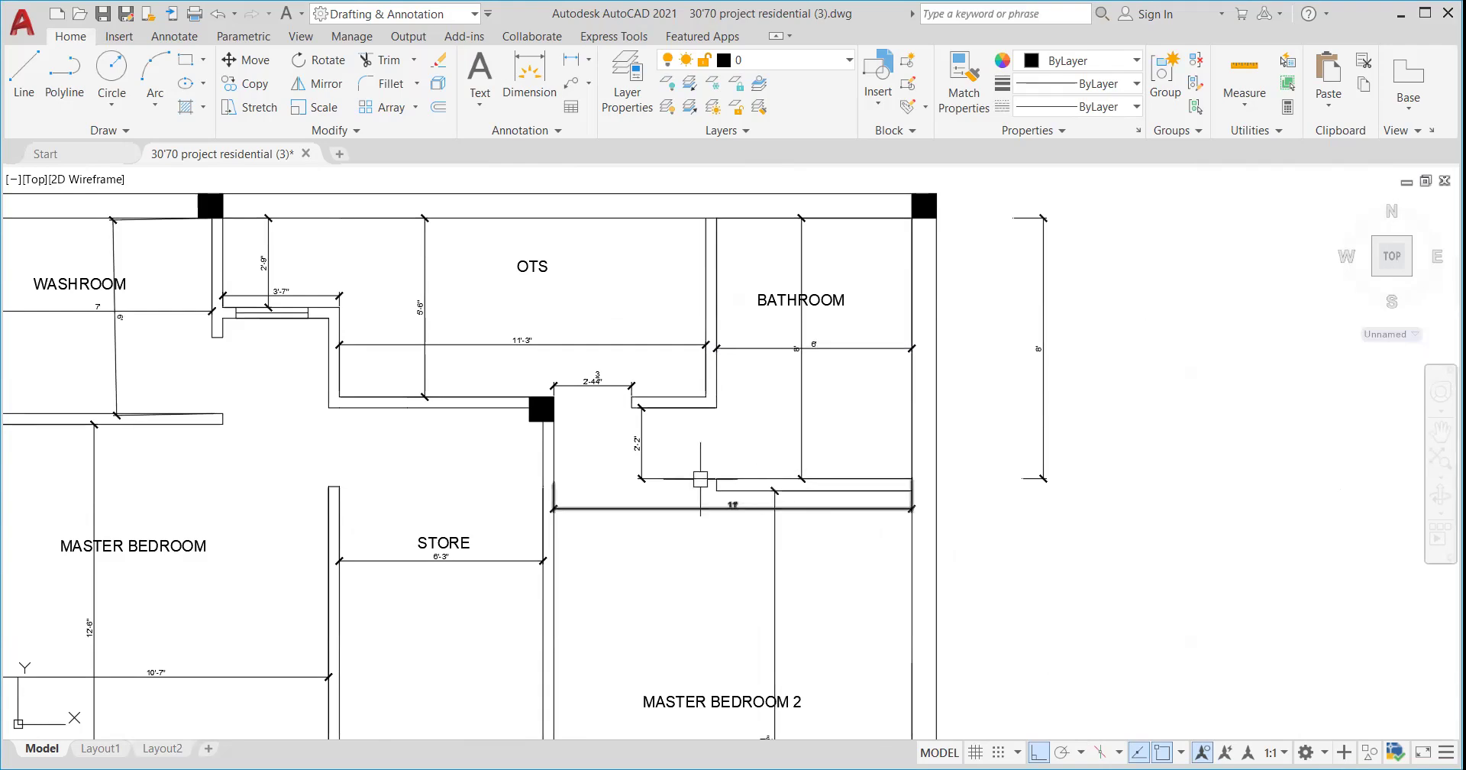
pyautogui.scroll(-5, 759, 458)
pyautogui.scroll(4, 708, 427)
pyautogui.scroll(-2, 624, 433)
pyautogui.scroll(4, 604, 528)
pyautogui.scroll(-3, 611, 519)
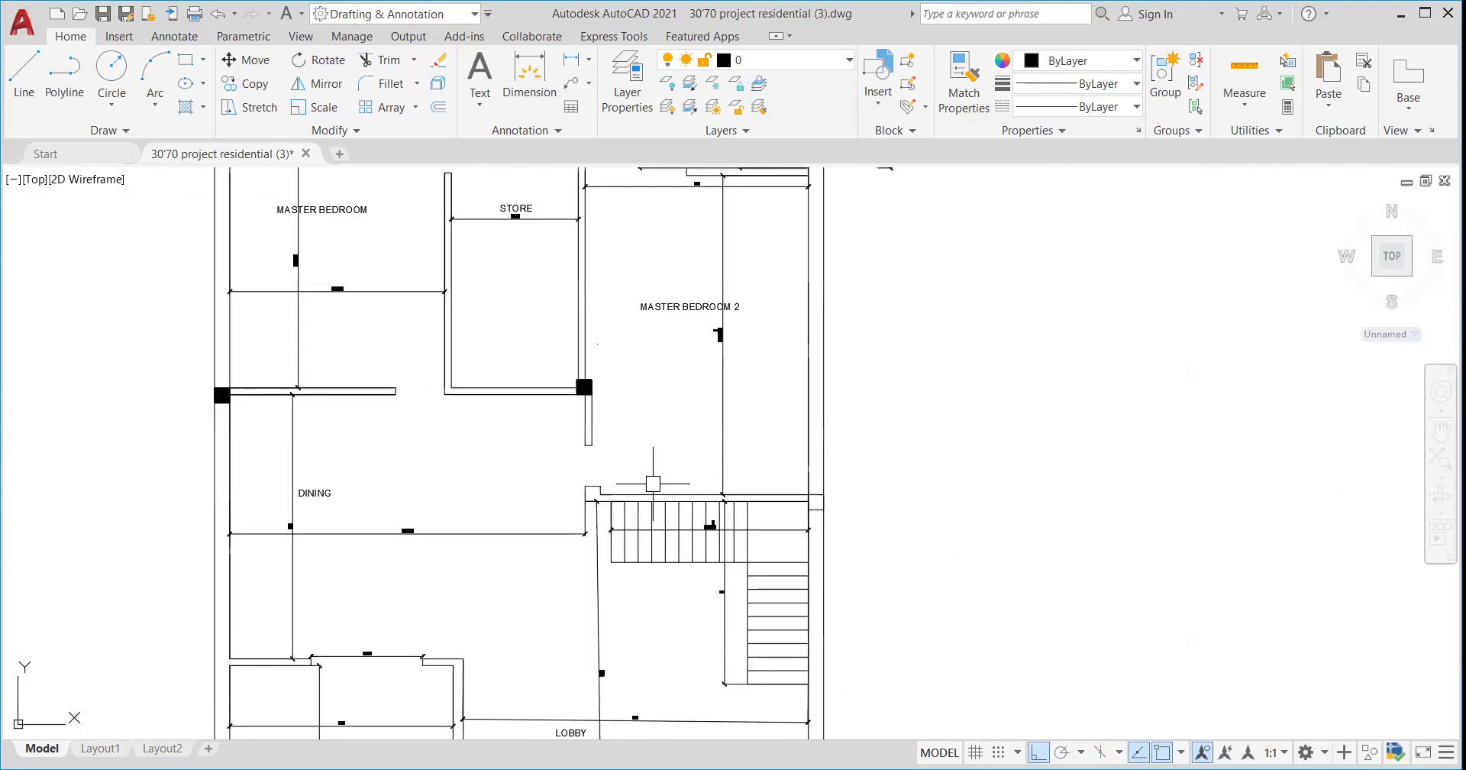
# - Fill the column at the staircase wall's corner beside the dining area with a solid hatch
pyautogui.scroll(3, 625, 507)
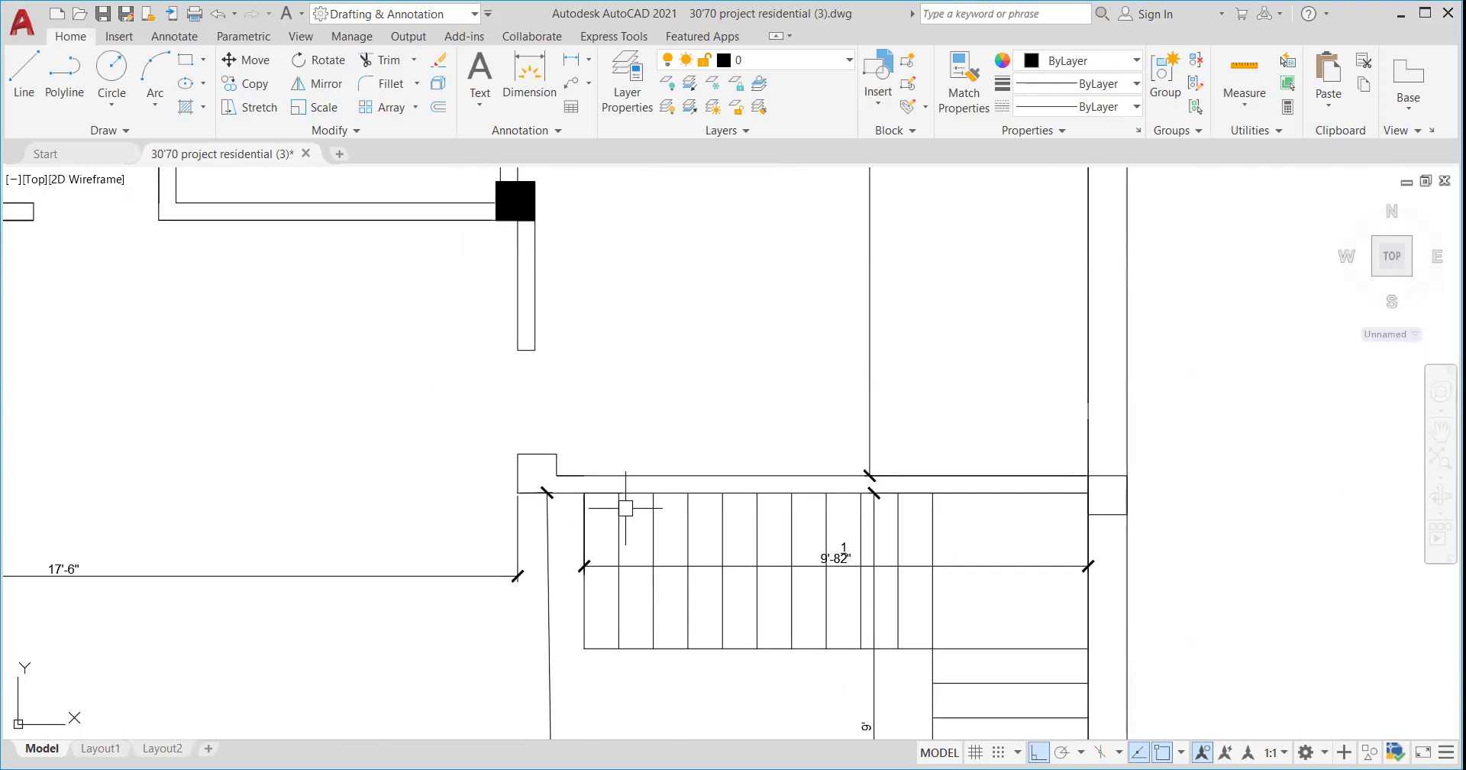
pyautogui.scroll(5, 553, 486)
pyautogui.write('HAT')
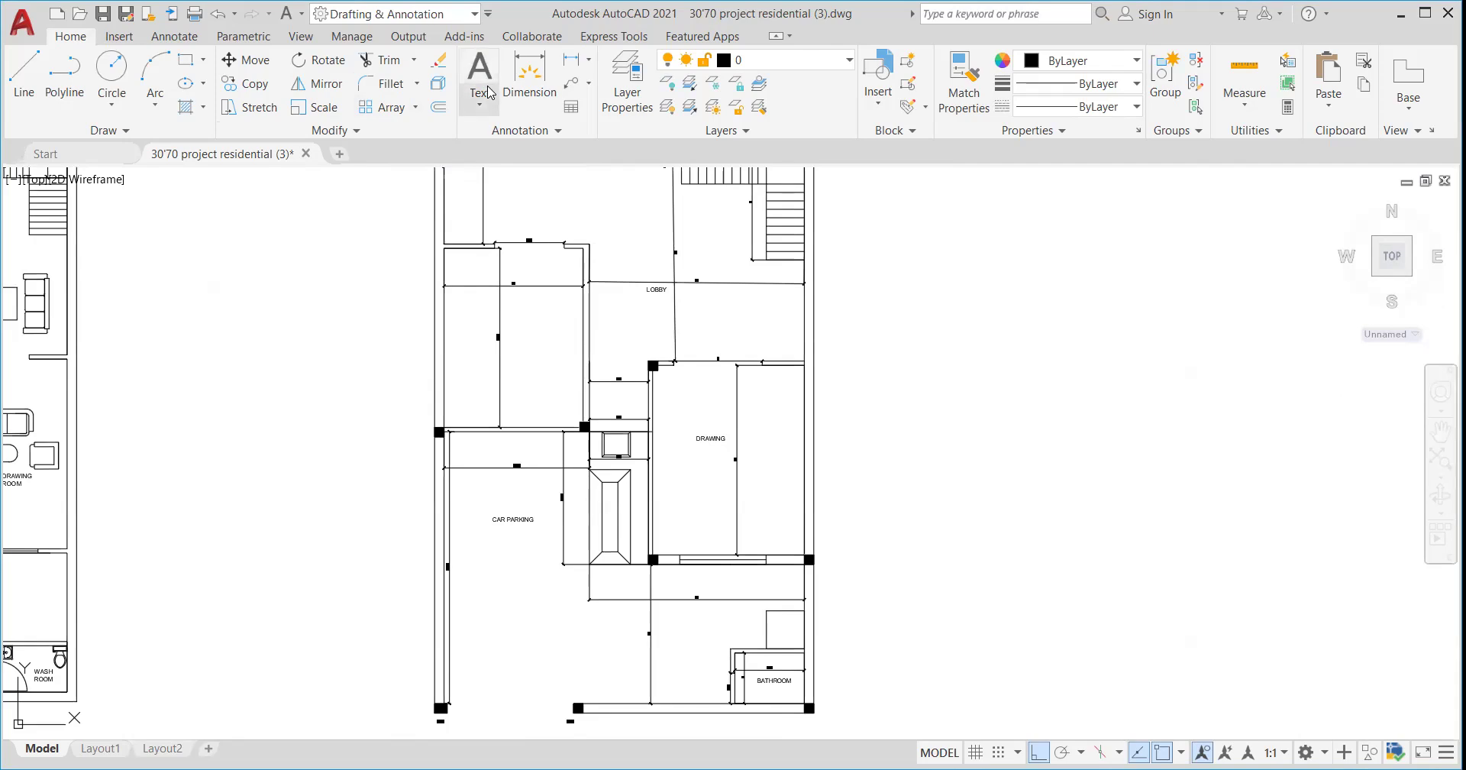
# - Copy the MC2 label to below the outer corner column beside the front bathroom
pyautogui.scroll(-1, 596, 595)
pyautogui.scroll(8, 605, 672)
pyautogui.scroll(-3, 640, 582)
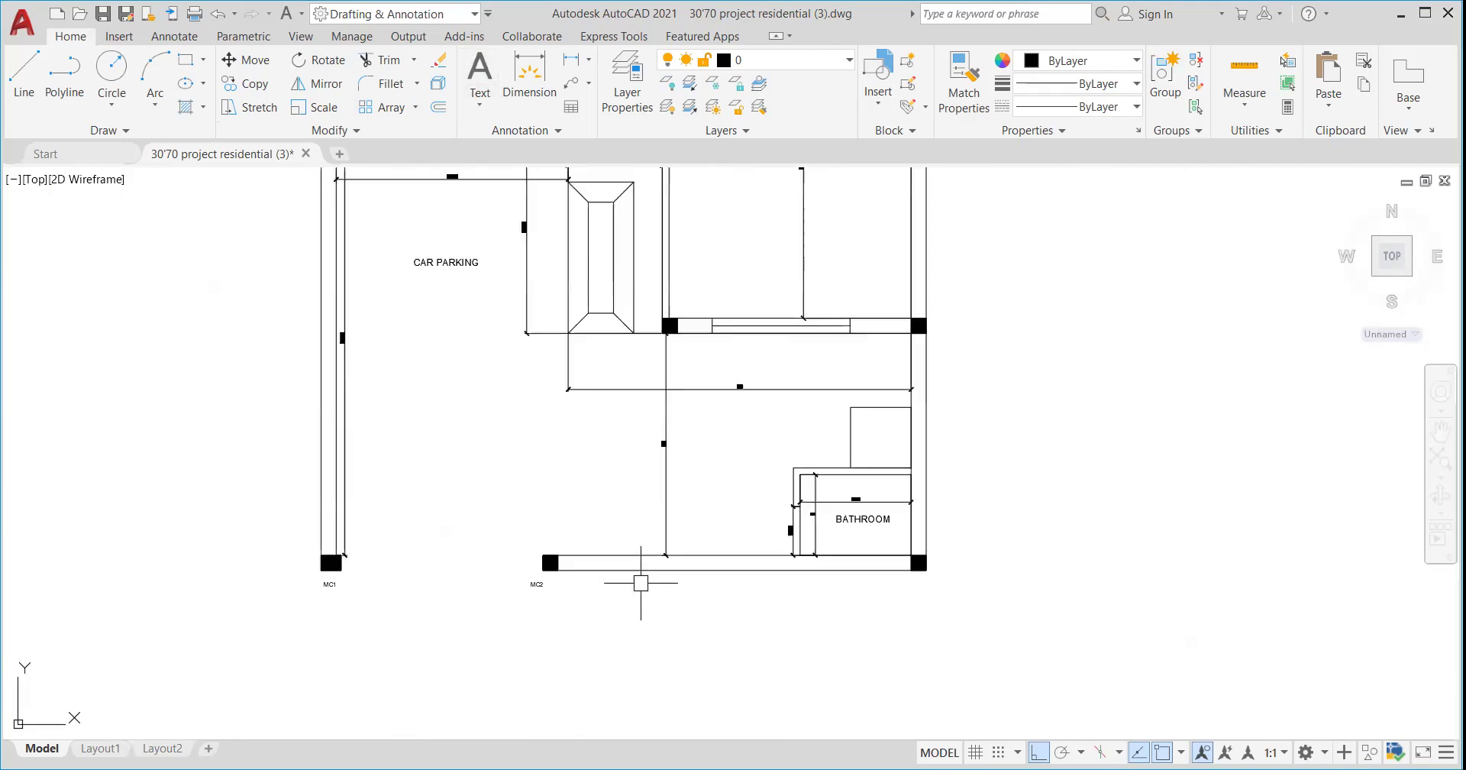
pyautogui.scroll(4, 543, 584)
pyautogui.scroll(-2, 543, 578)
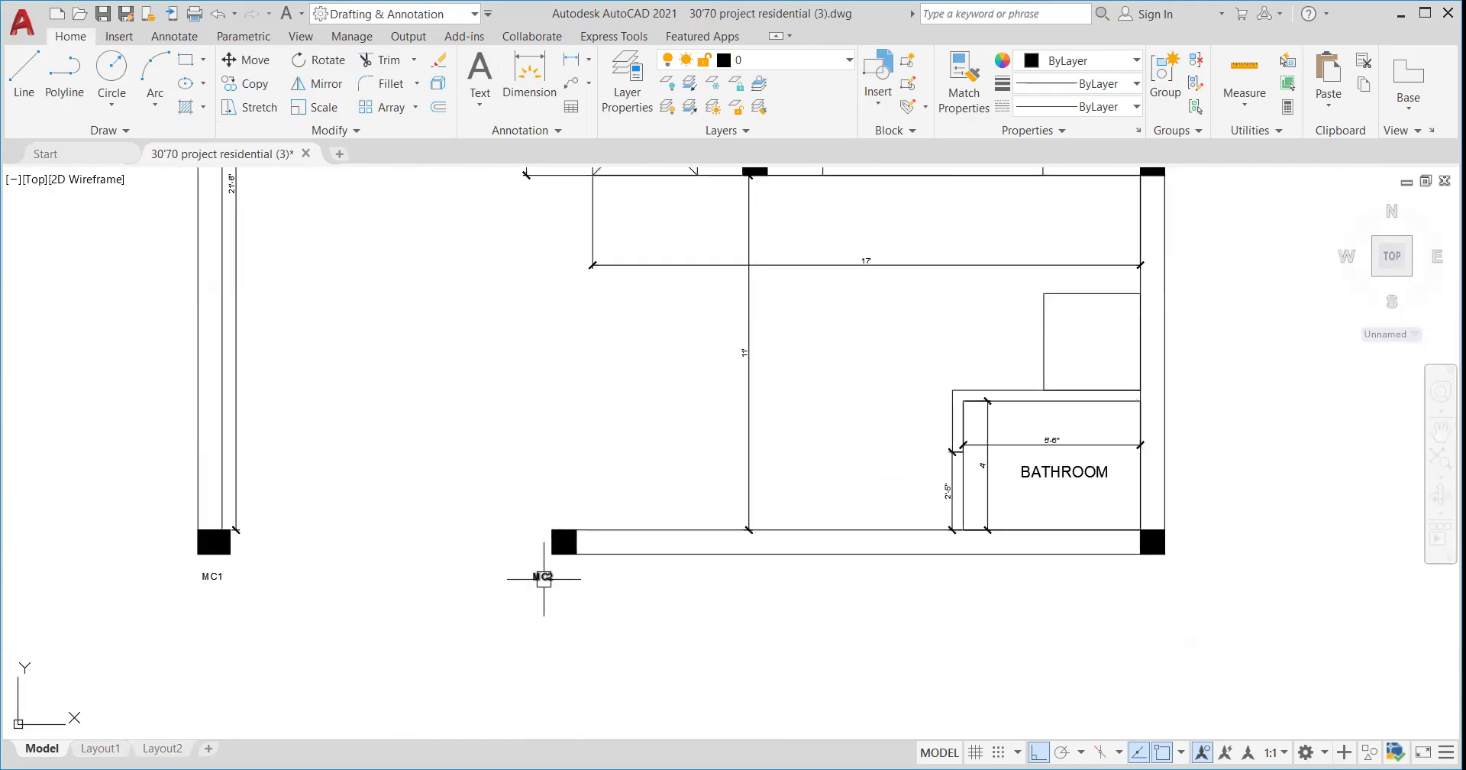
pyautogui.scroll(4, 544, 578)
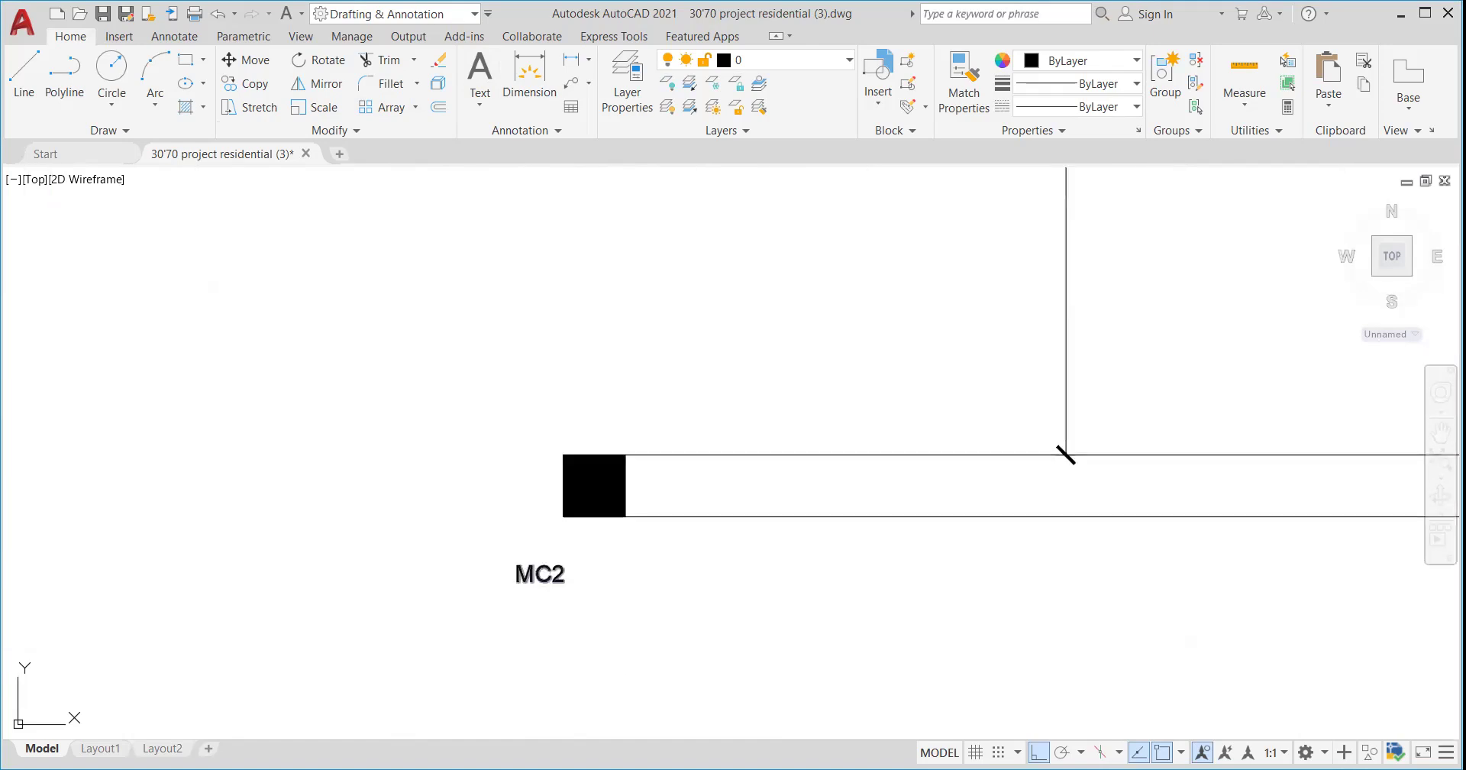
pyautogui.doubleClick(540, 574)
pyautogui.press('Escape')
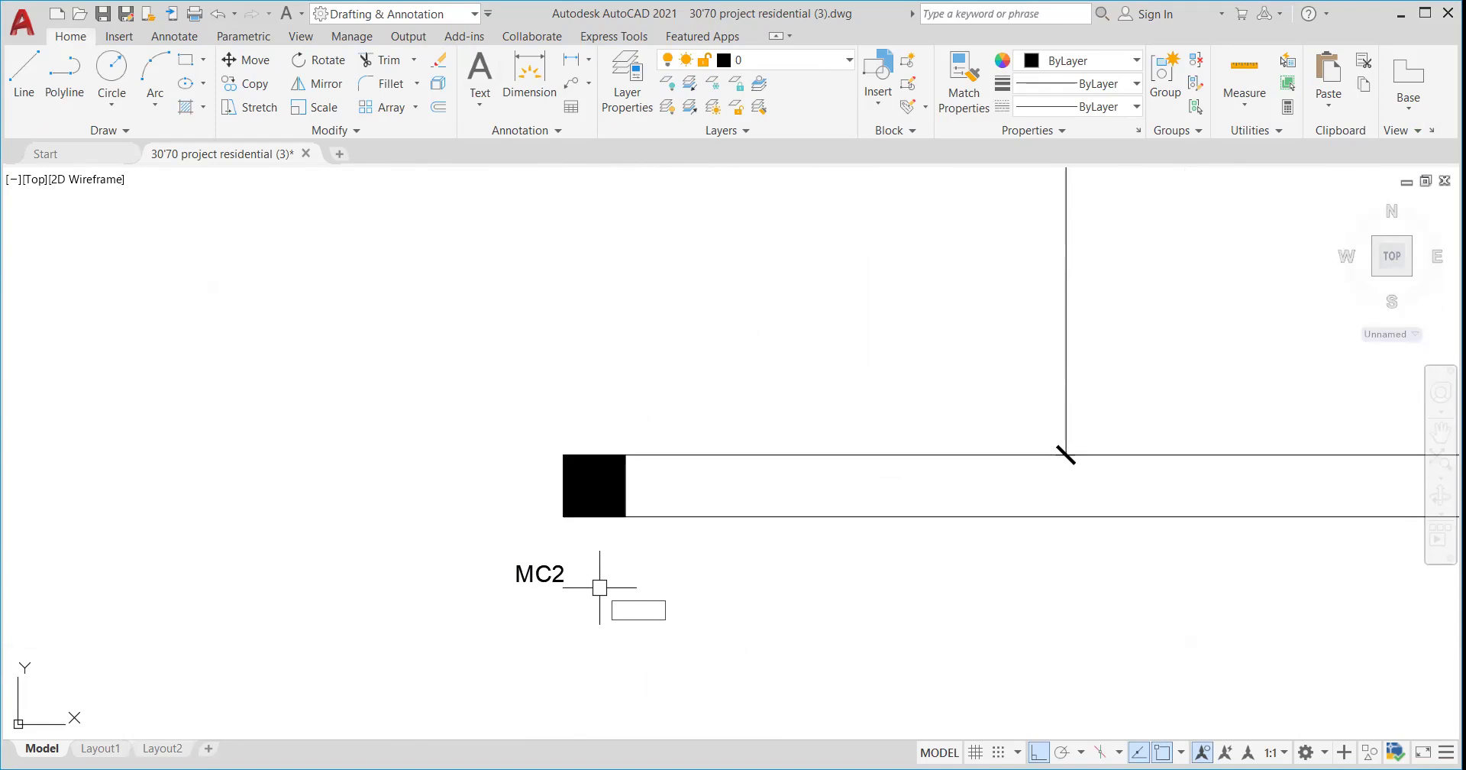
pyautogui.scroll(-5, 729, 556)
pyautogui.scroll(8, 741, 564)
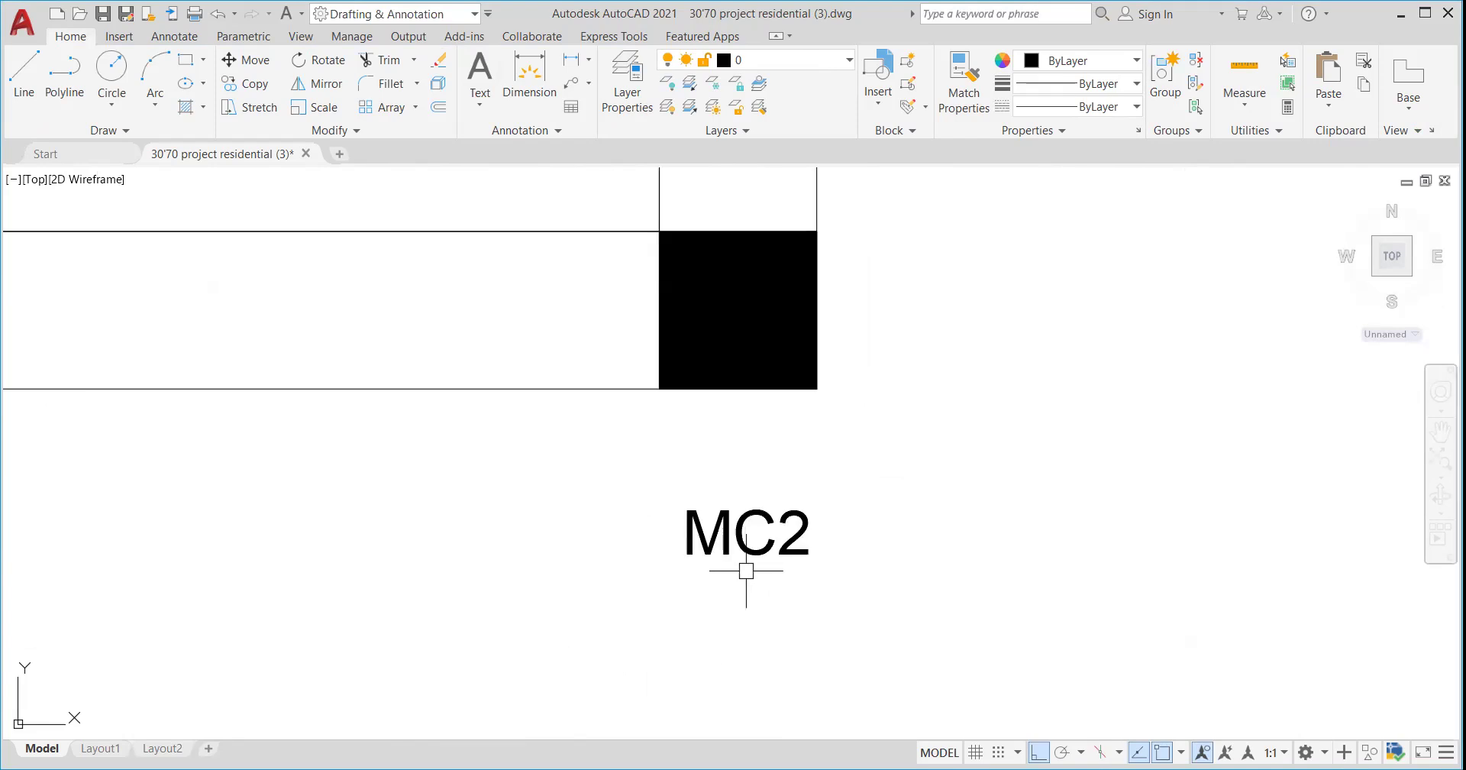
# - Change the copied label below the outer corner column beside the front bathroom to C1
pyautogui.click(802, 527)
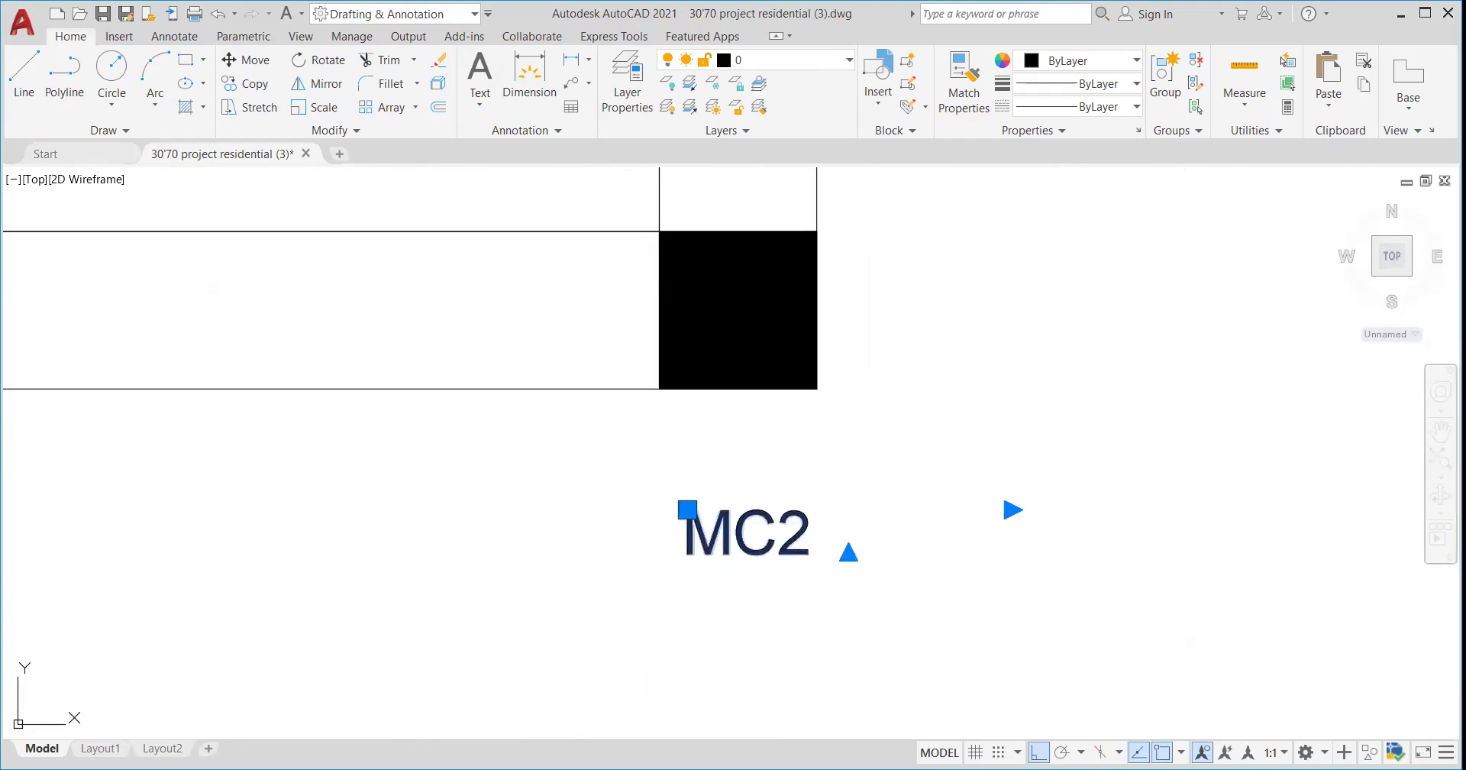
pyautogui.doubleClick(796, 533)
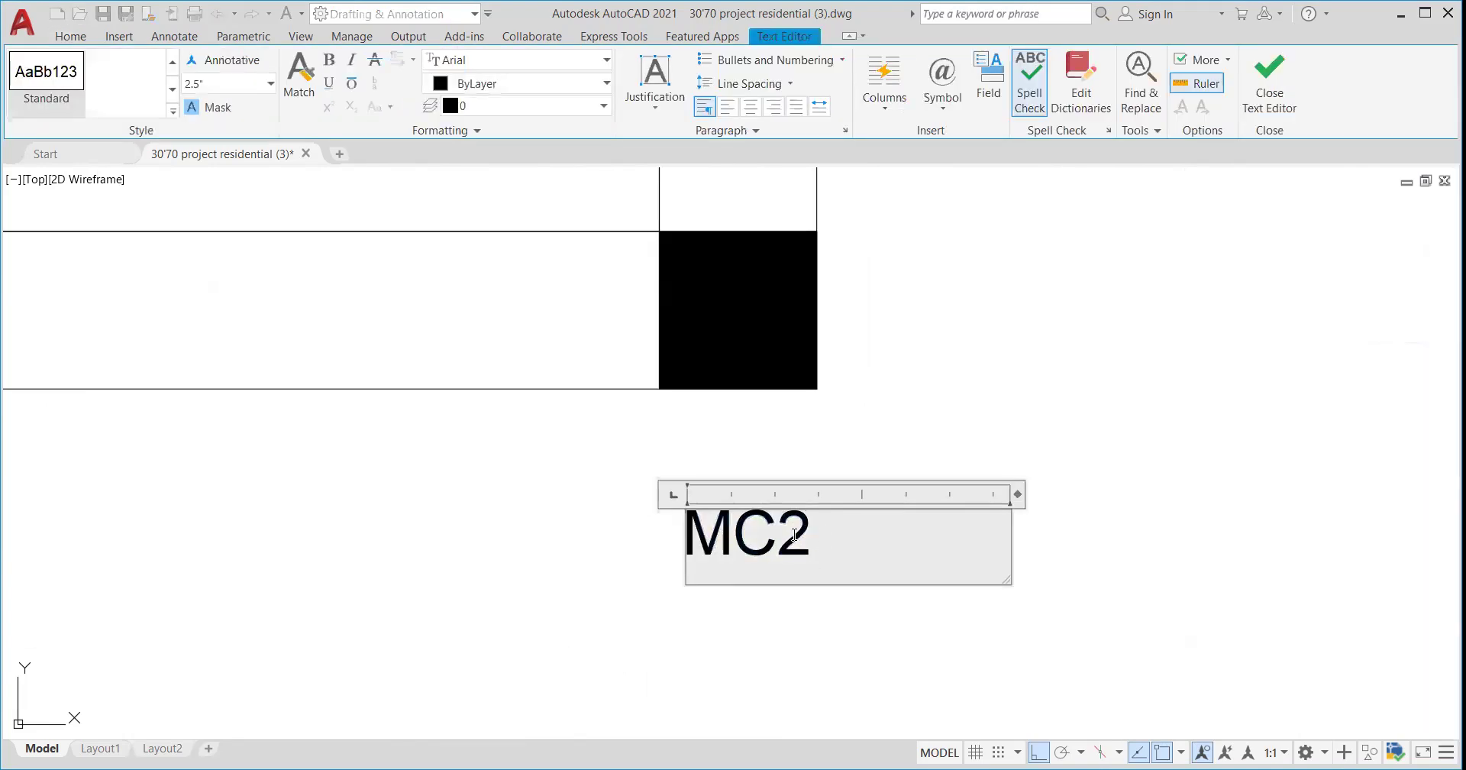
pyautogui.press('BackSpace')
pyautogui.press('BackSpace')
pyautogui.press('BackSpace')
pyautogui.write('C1')
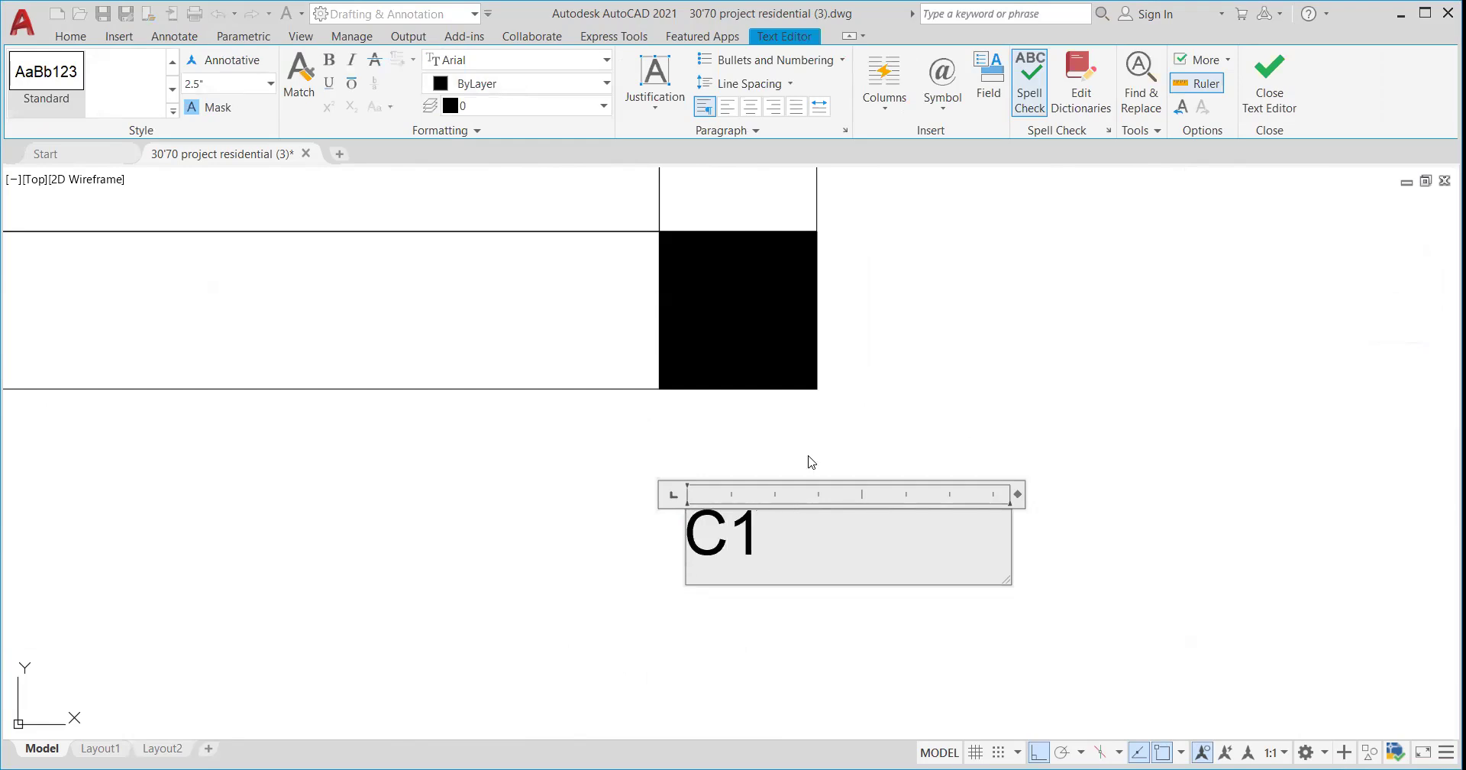
pyautogui.click(811, 429)
# - Copy the C1 label to beside the column at the drawing room's outer front corner
pyautogui.scroll(-6, 805, 440)
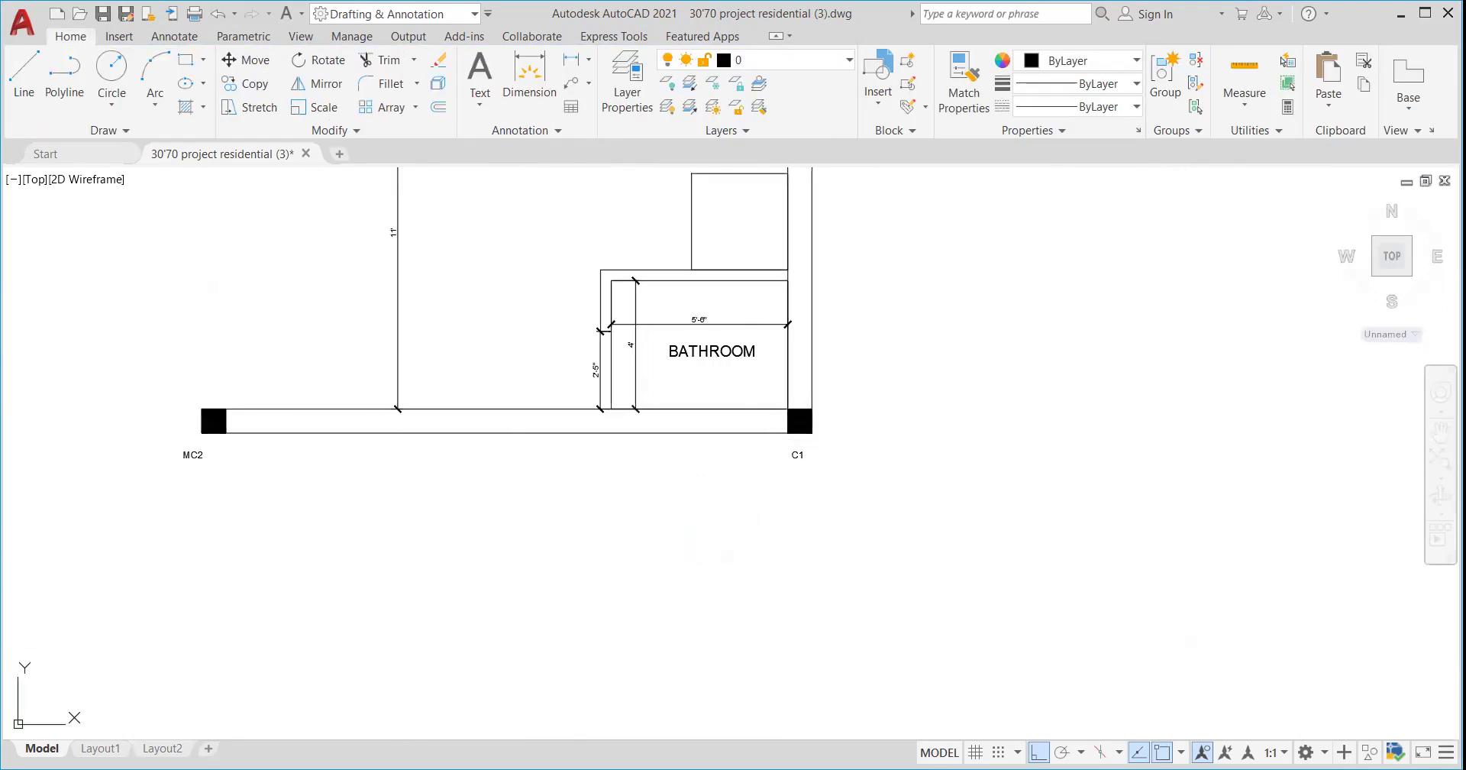
pyautogui.scroll(-5, 448, 458)
pyautogui.scroll(6, 536, 452)
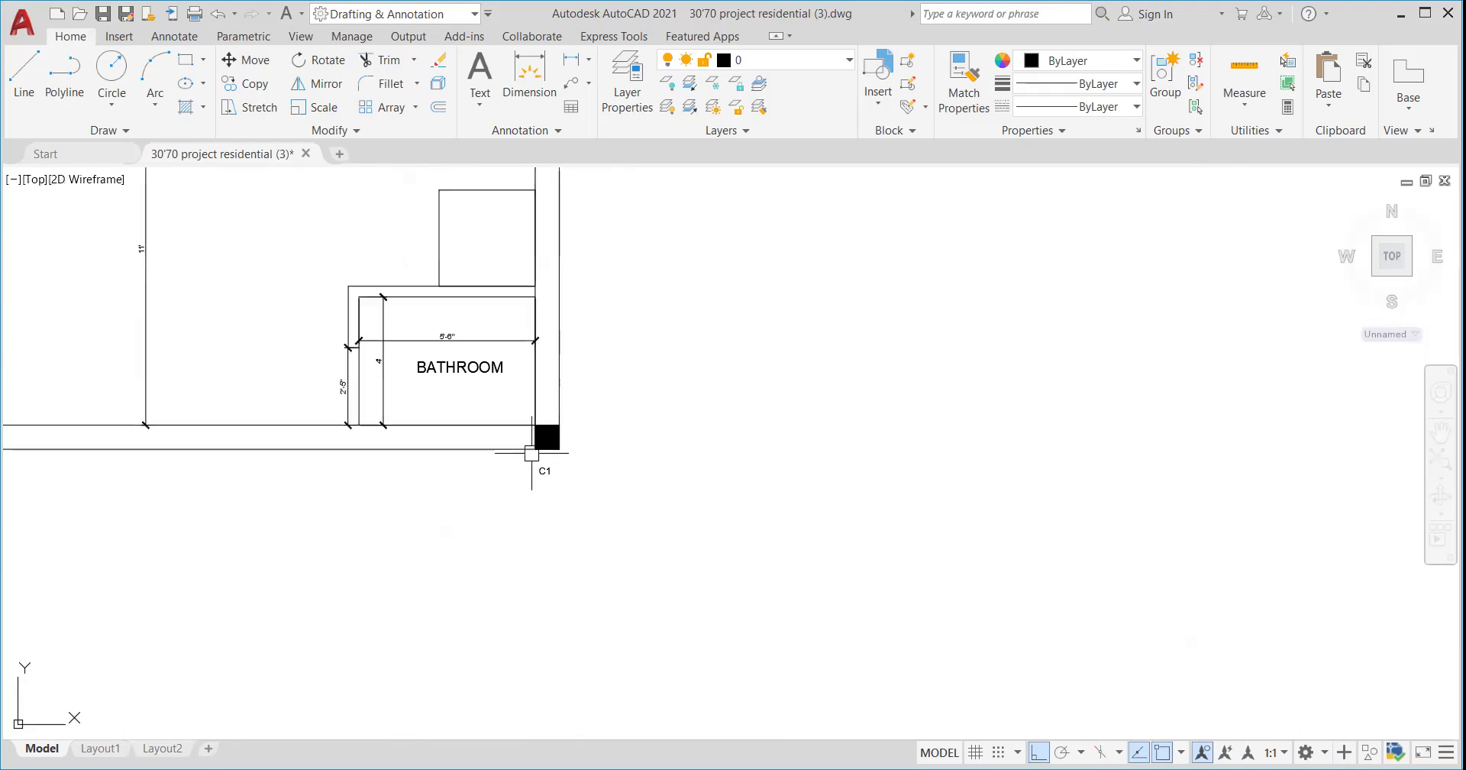
pyautogui.scroll(-4, 543, 462)
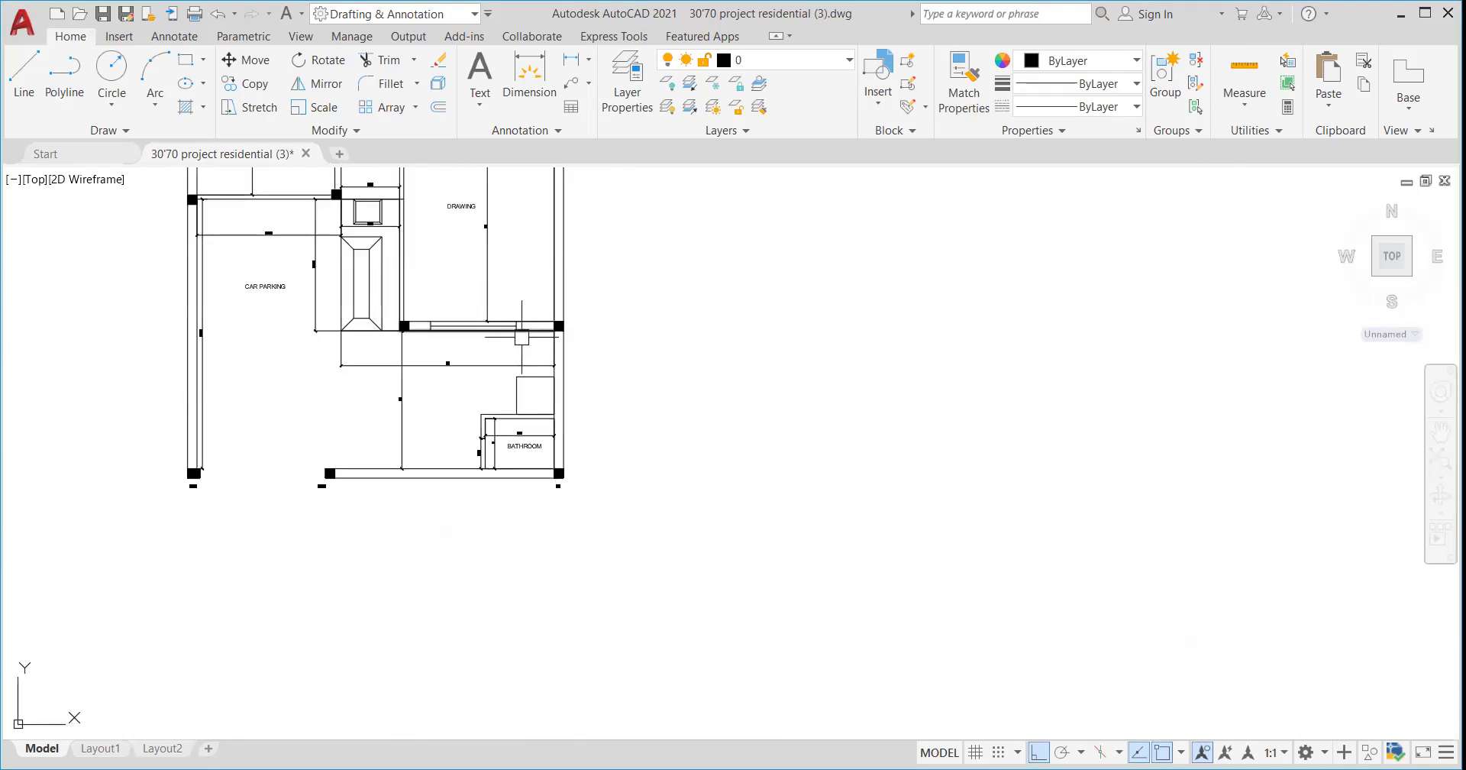
pyautogui.scroll(-5, 438, 361)
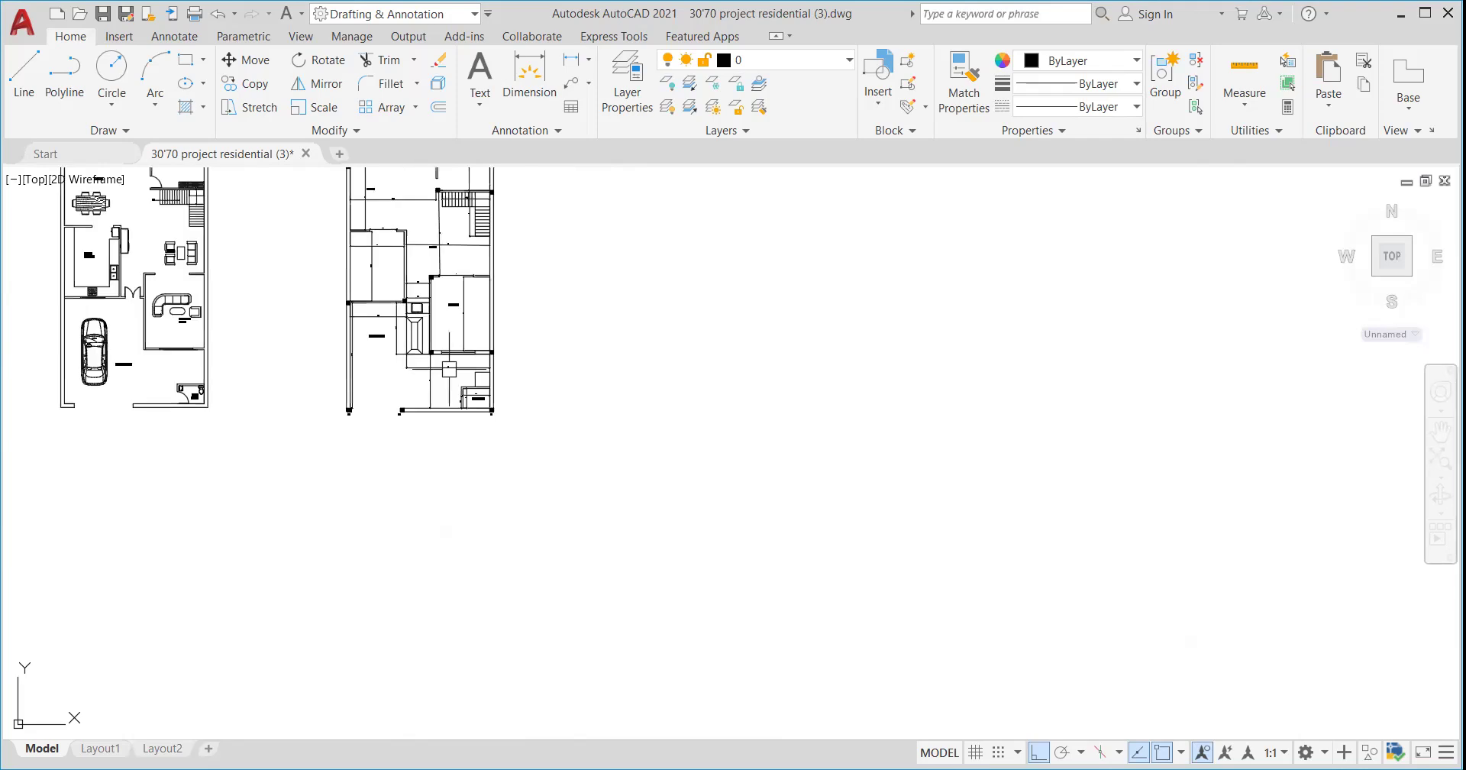
pyautogui.scroll(5, 444, 348)
pyautogui.scroll(2, 444, 348)
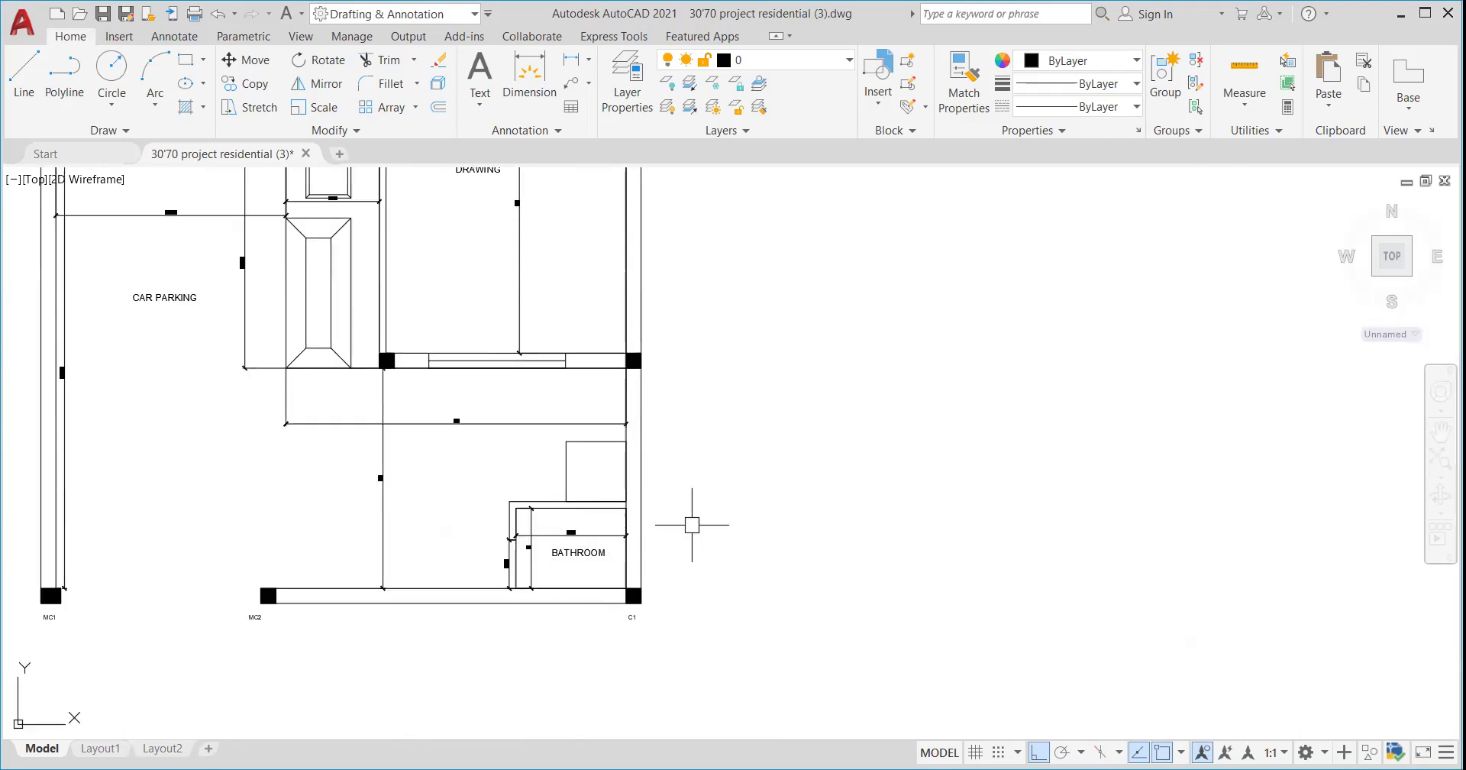
pyautogui.write('co')
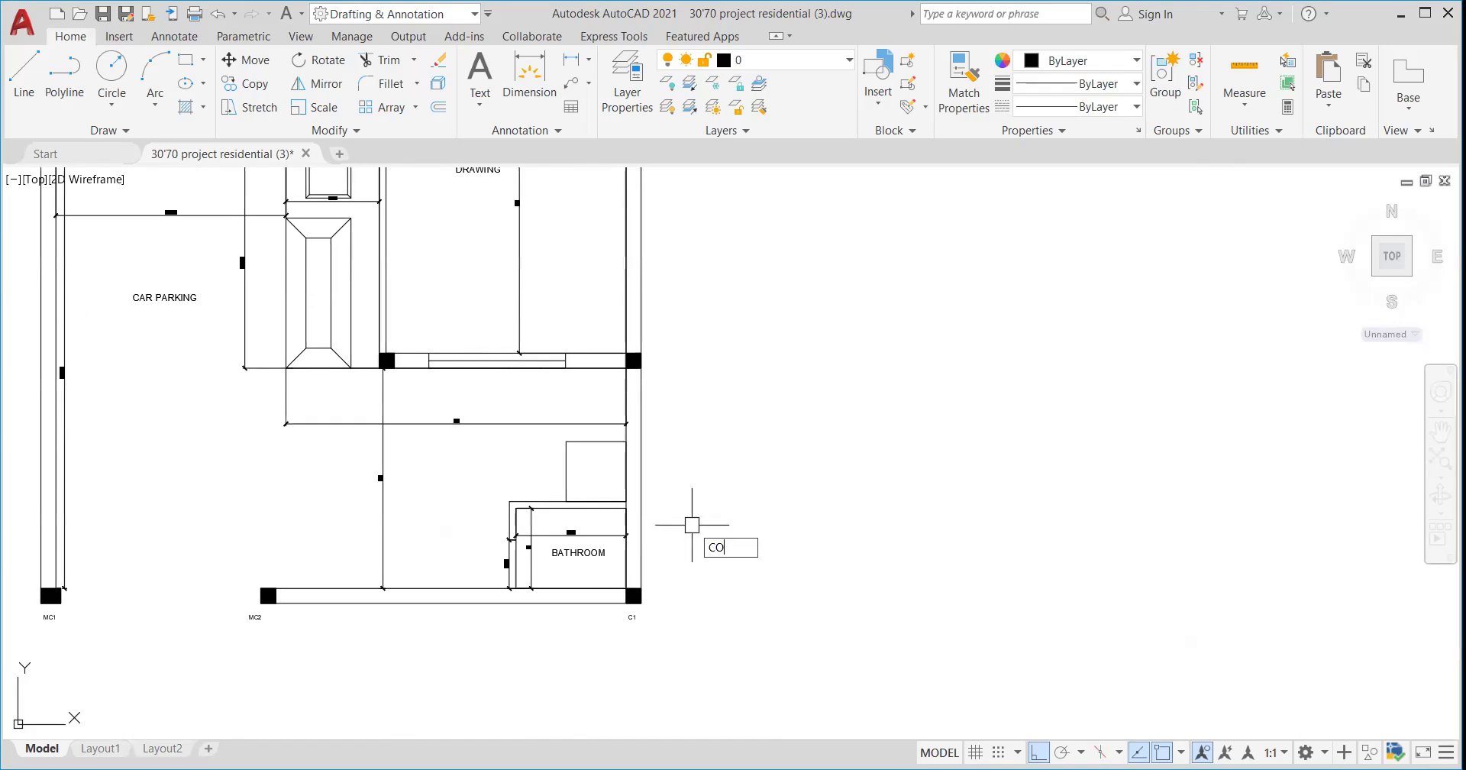
pyautogui.press('Return')
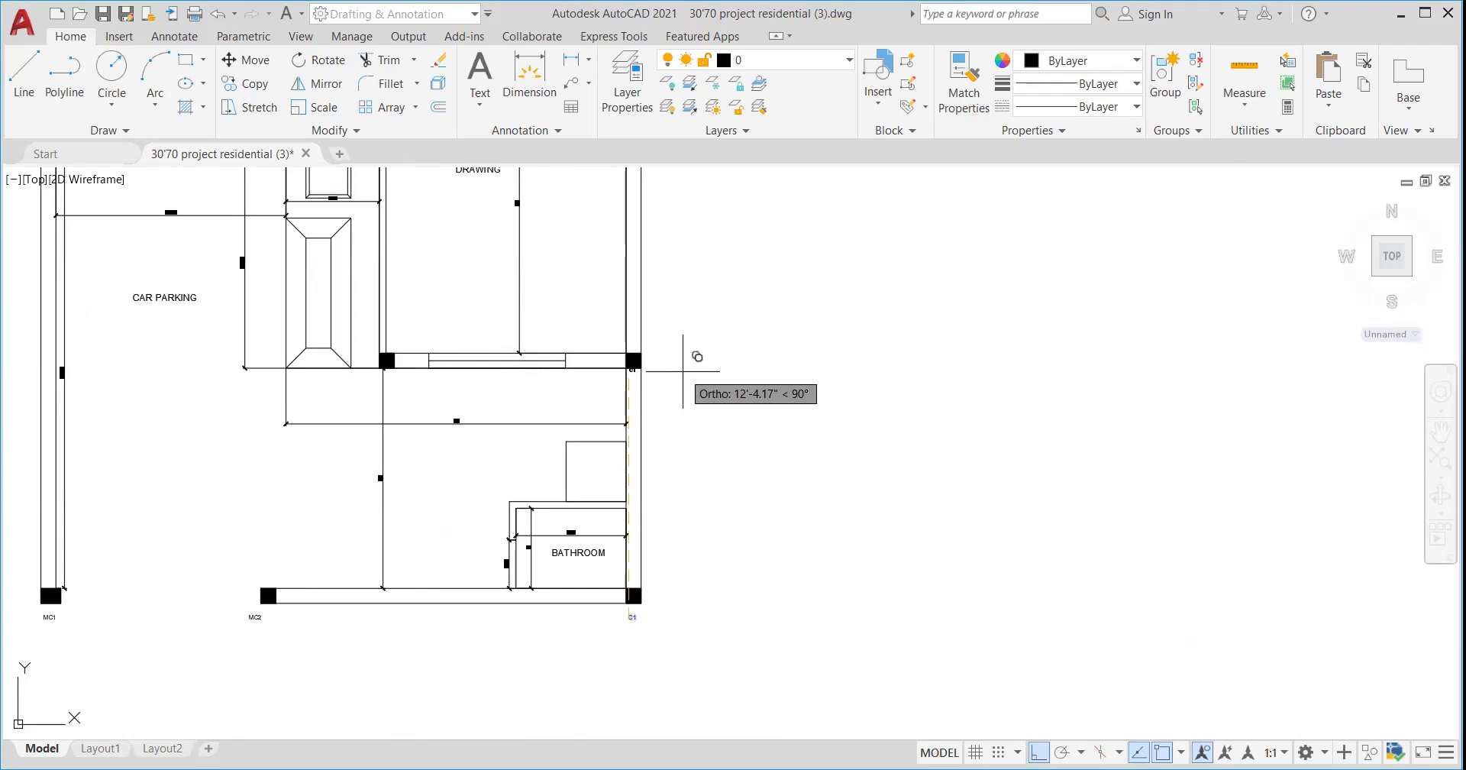
pyautogui.click(682, 372)
pyautogui.scroll(5, 632, 419)
pyautogui.scroll(-10, 622, 419)
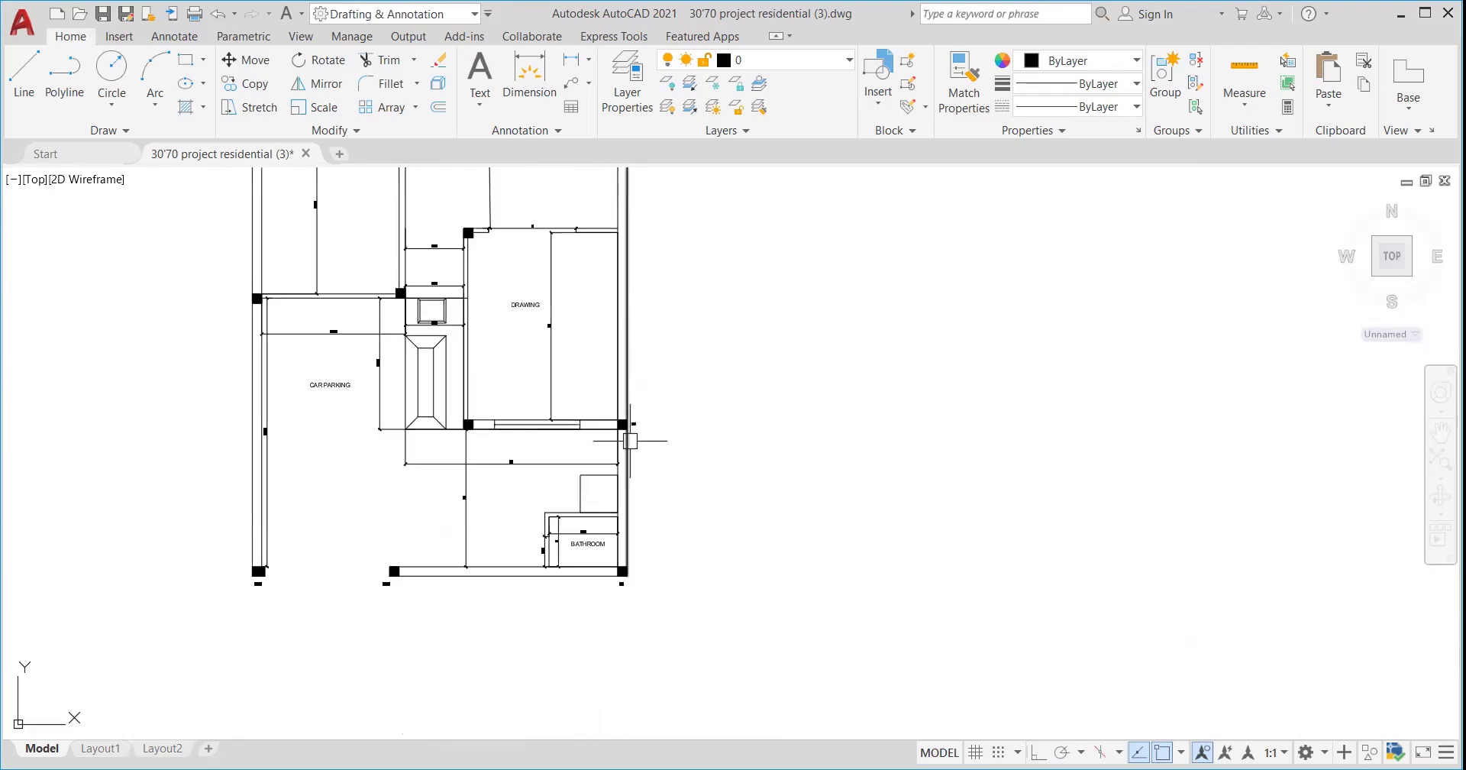
# - Copy the C1 label from the drawing room's outer front column to the other columns around the drawing room and car parking
pyautogui.scroll(5, 624, 428)
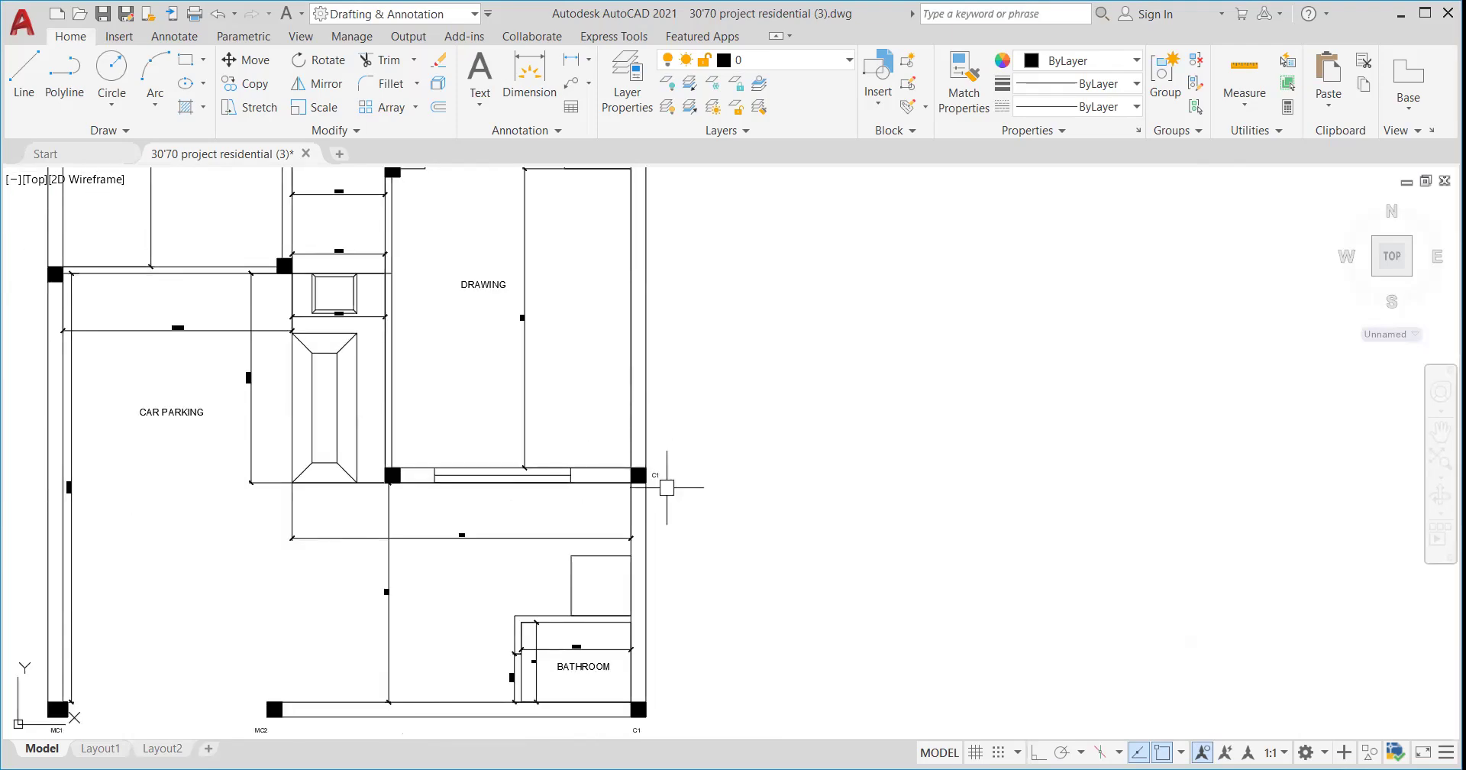
pyautogui.scroll(2, 655, 477)
pyautogui.write('CO')
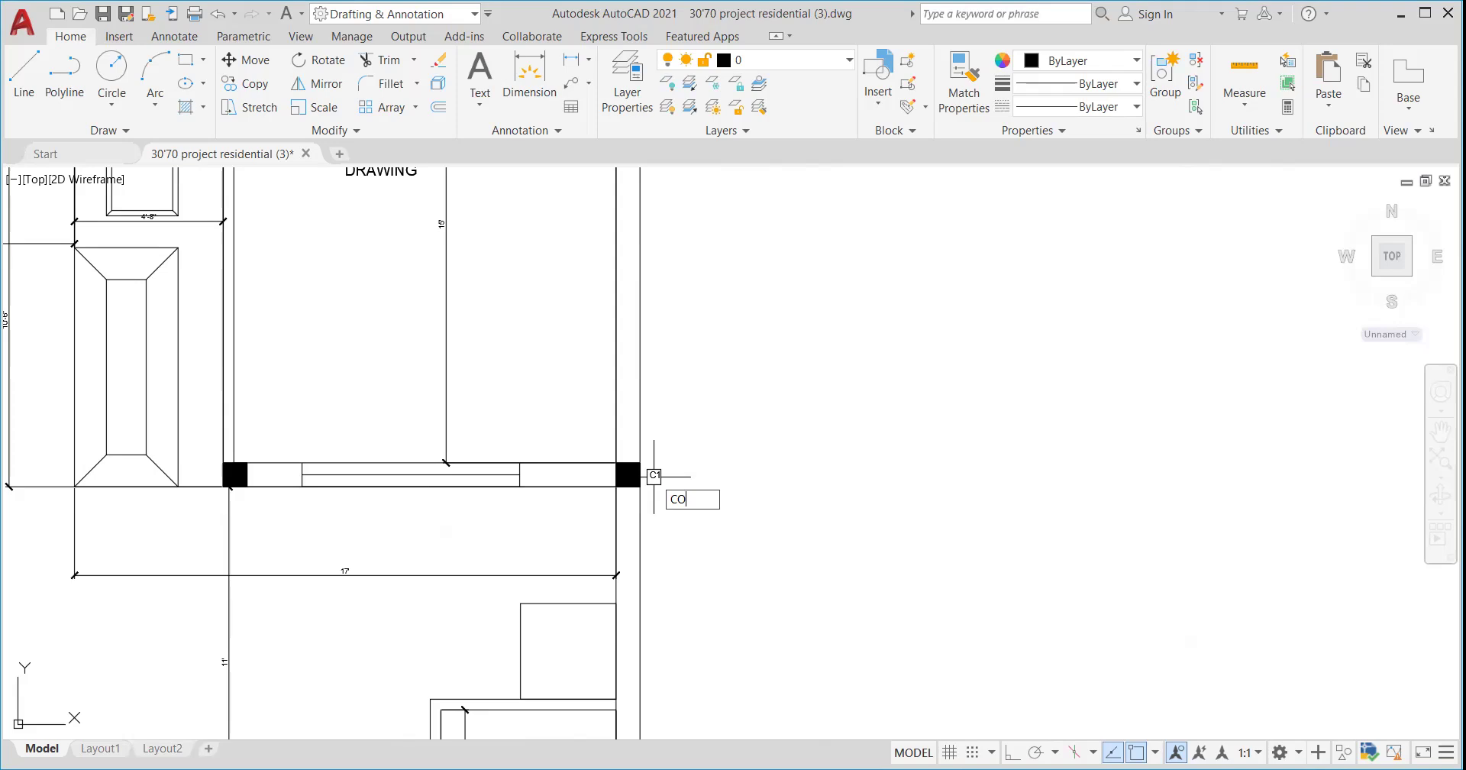
pyautogui.press('Return')
pyautogui.click(654, 476)
pyautogui.scroll(-5, 632, 433)
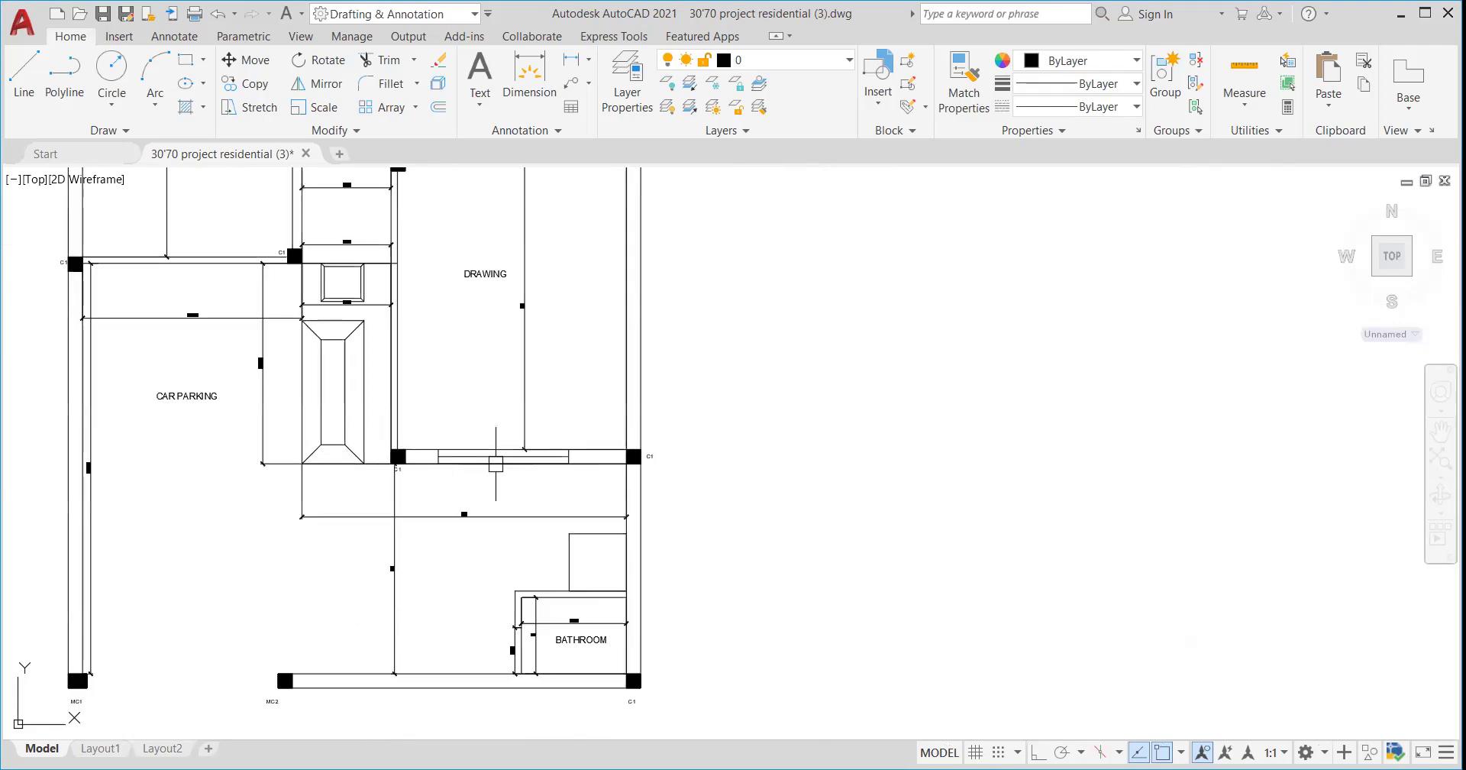
# - Change the label beside the drawing room's outer front corner column to C2
pyautogui.scroll(2, 650, 458)
pyautogui.scroll(-6, 646, 439)
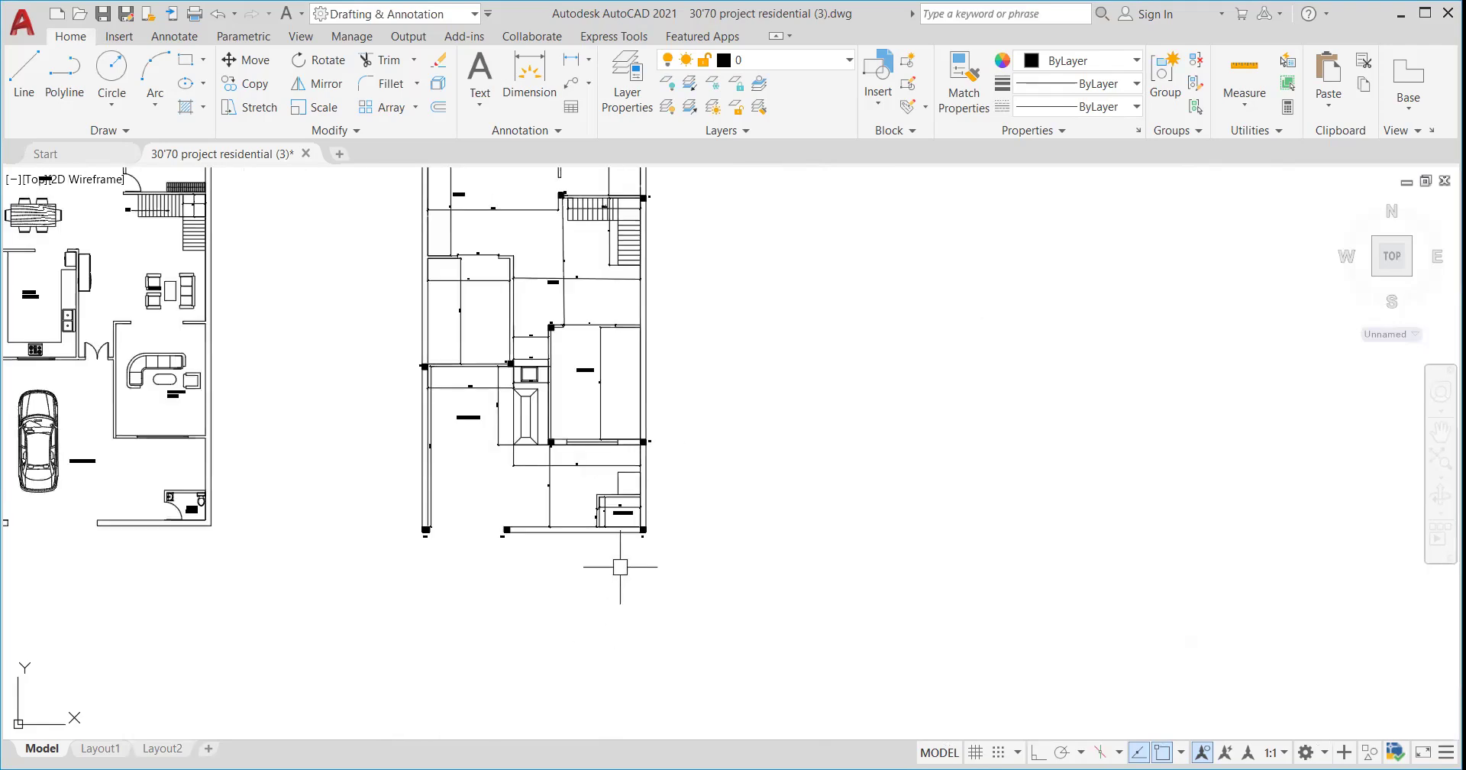
pyautogui.scroll(5, 620, 567)
pyautogui.scroll(-3, 648, 458)
pyautogui.scroll(5, 645, 404)
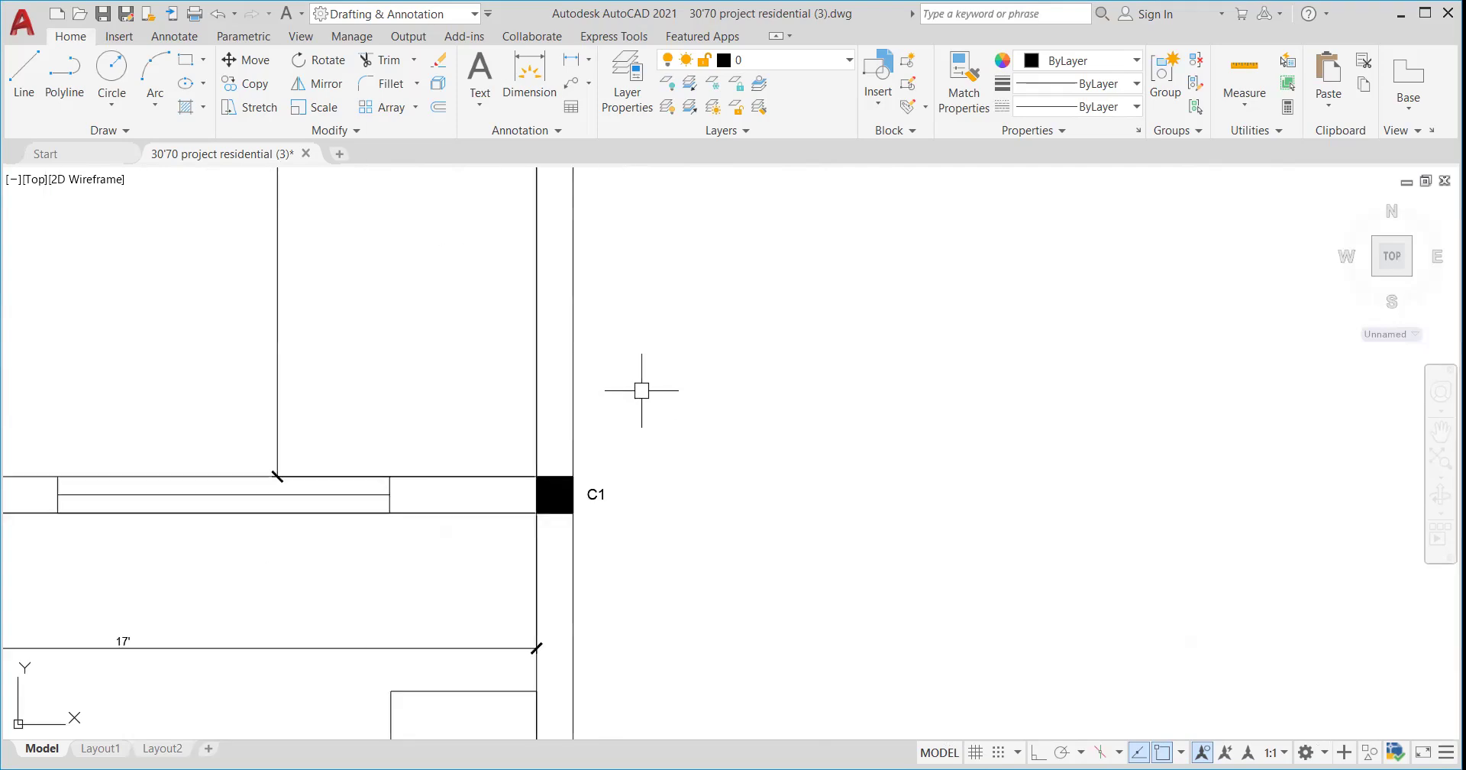
pyautogui.click(607, 492)
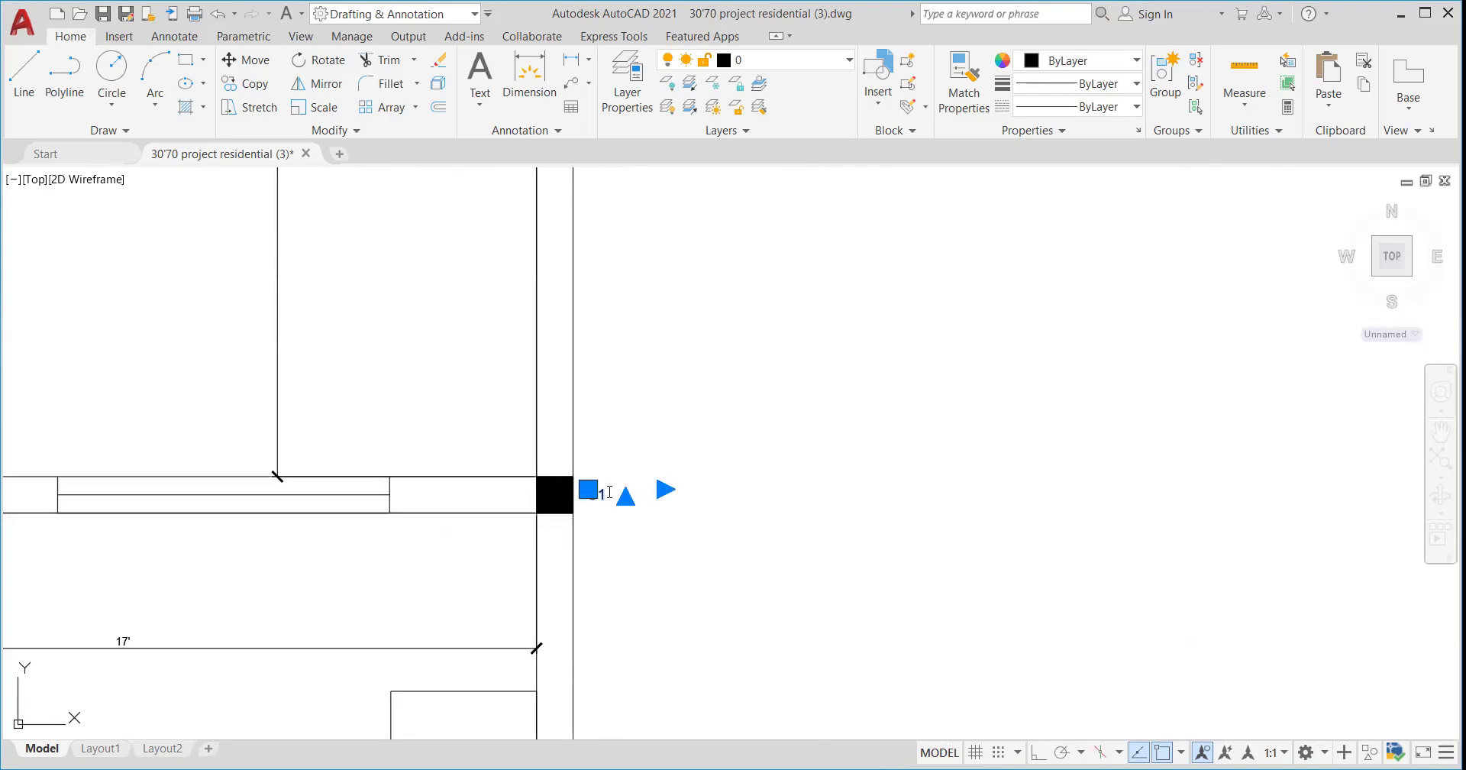
pyautogui.doubleClick(608, 491)
pyautogui.write('C2')
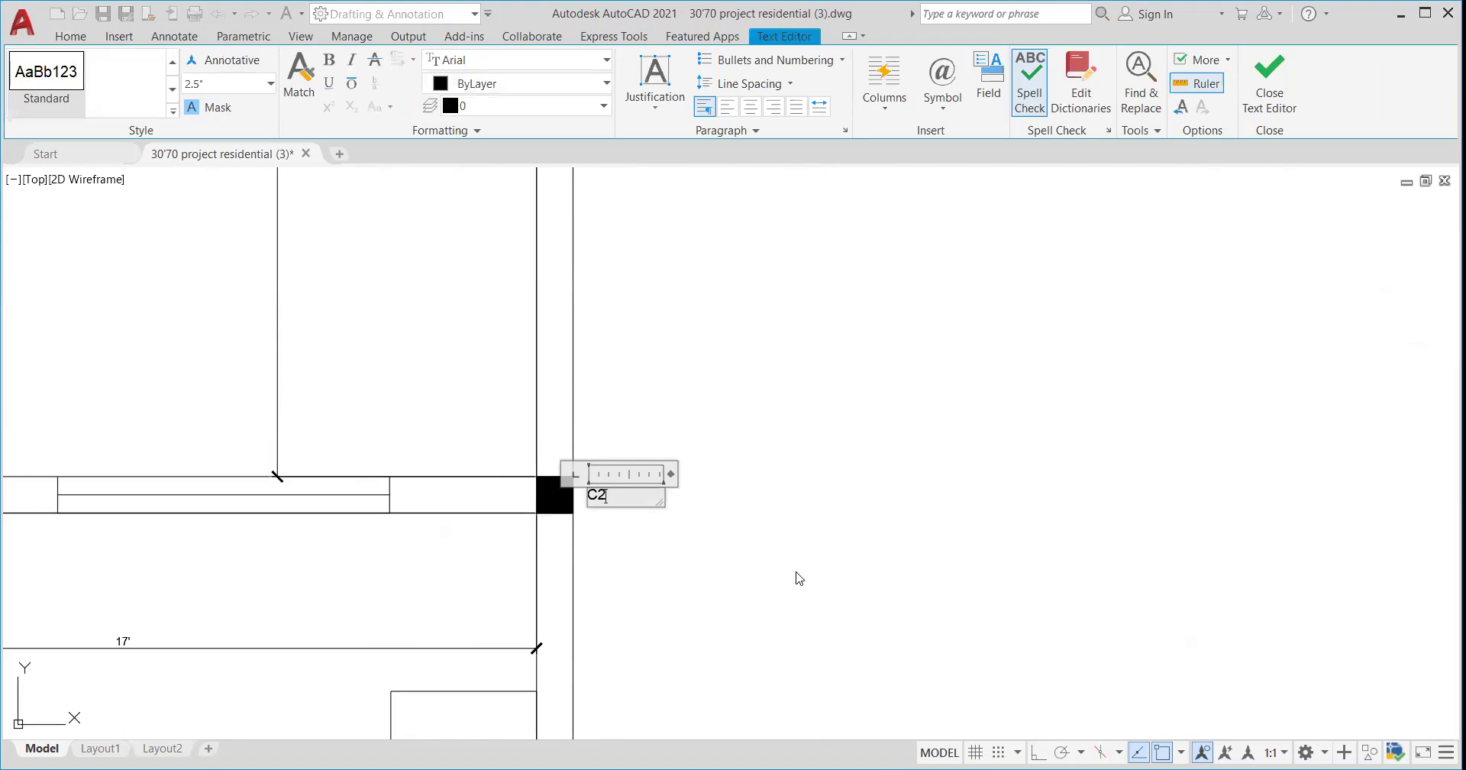
pyautogui.click(799, 578)
# - Change the label below the drawing room's inner front corner column to C3
pyautogui.scroll(-5, 726, 514)
pyautogui.scroll(4, 536, 513)
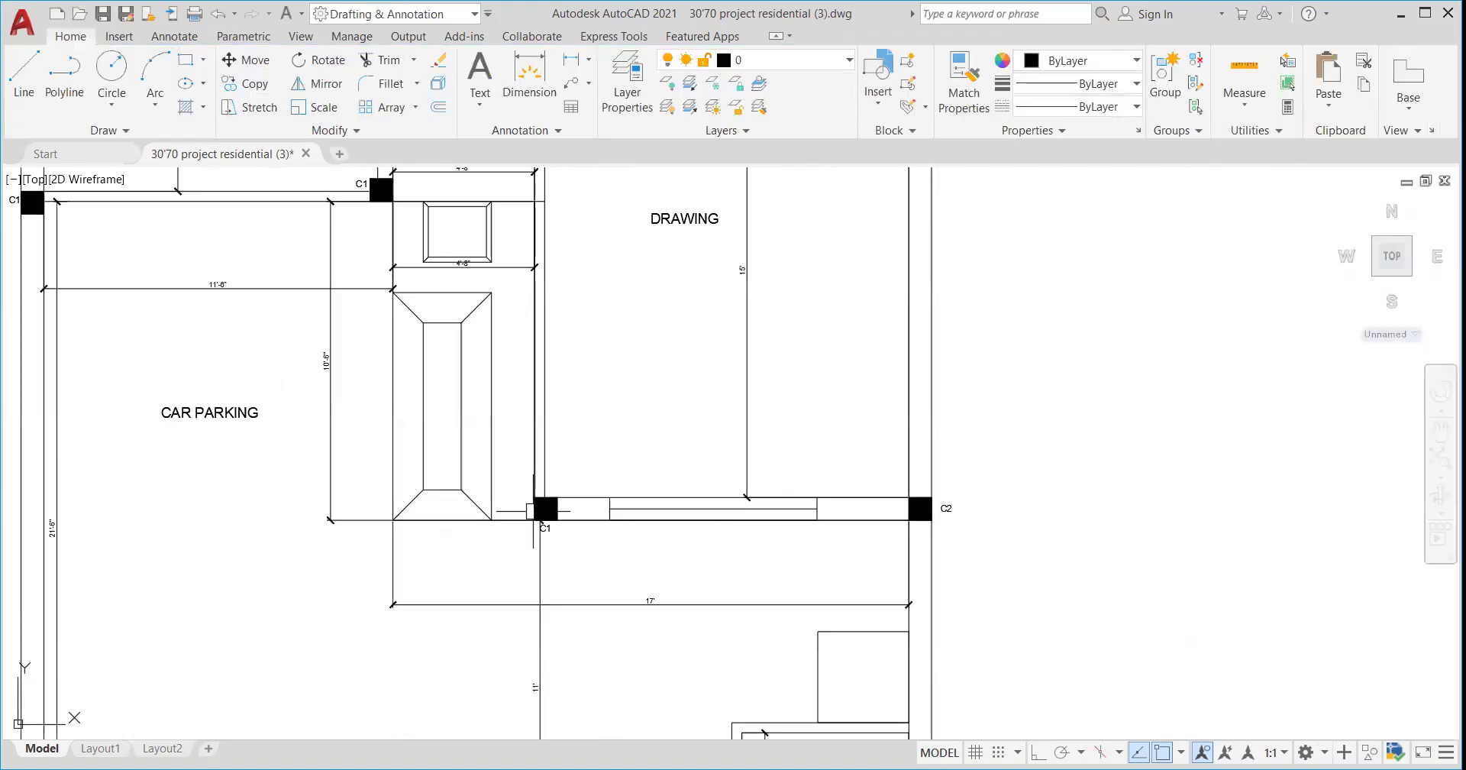
pyautogui.scroll(4, 534, 510)
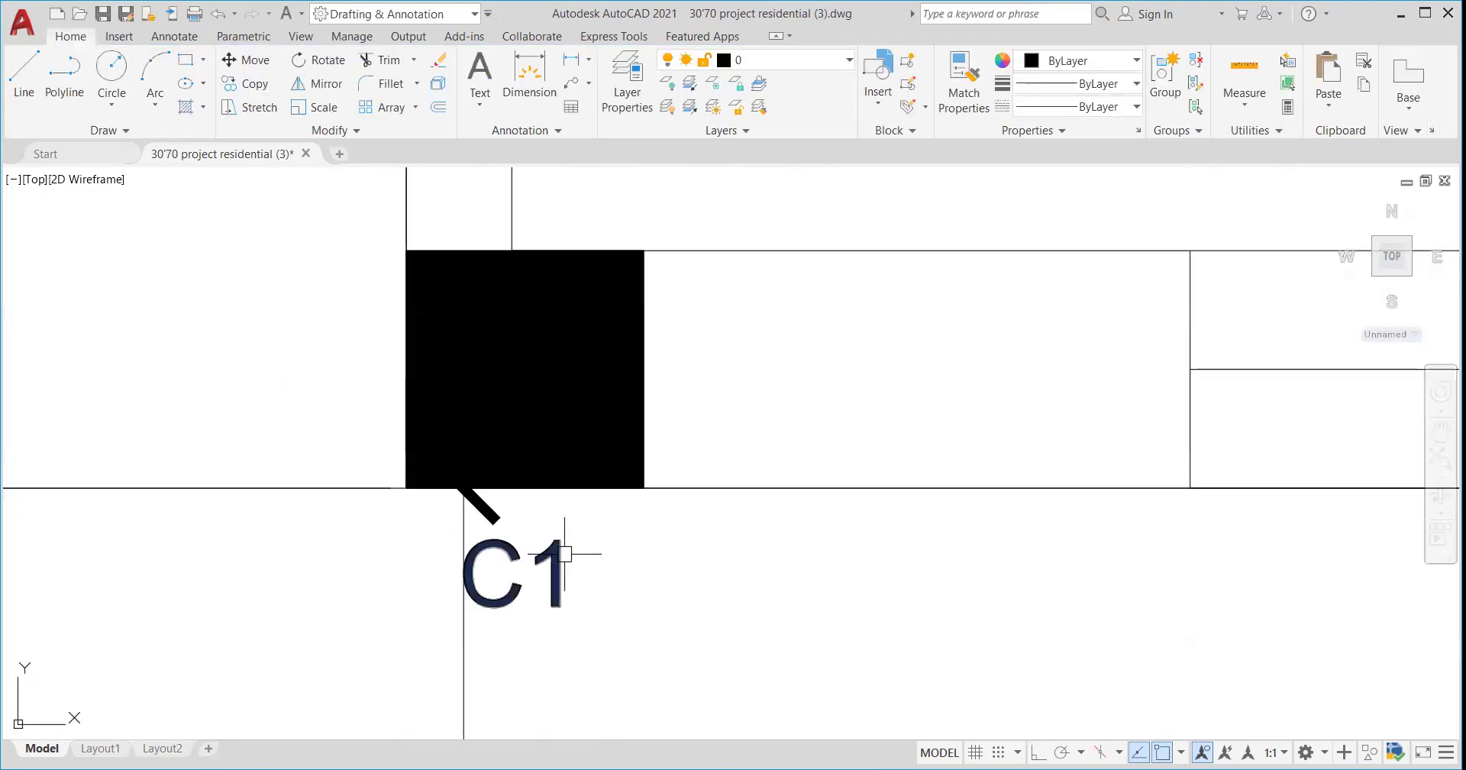
pyautogui.click(573, 552)
pyautogui.doubleClick(565, 555)
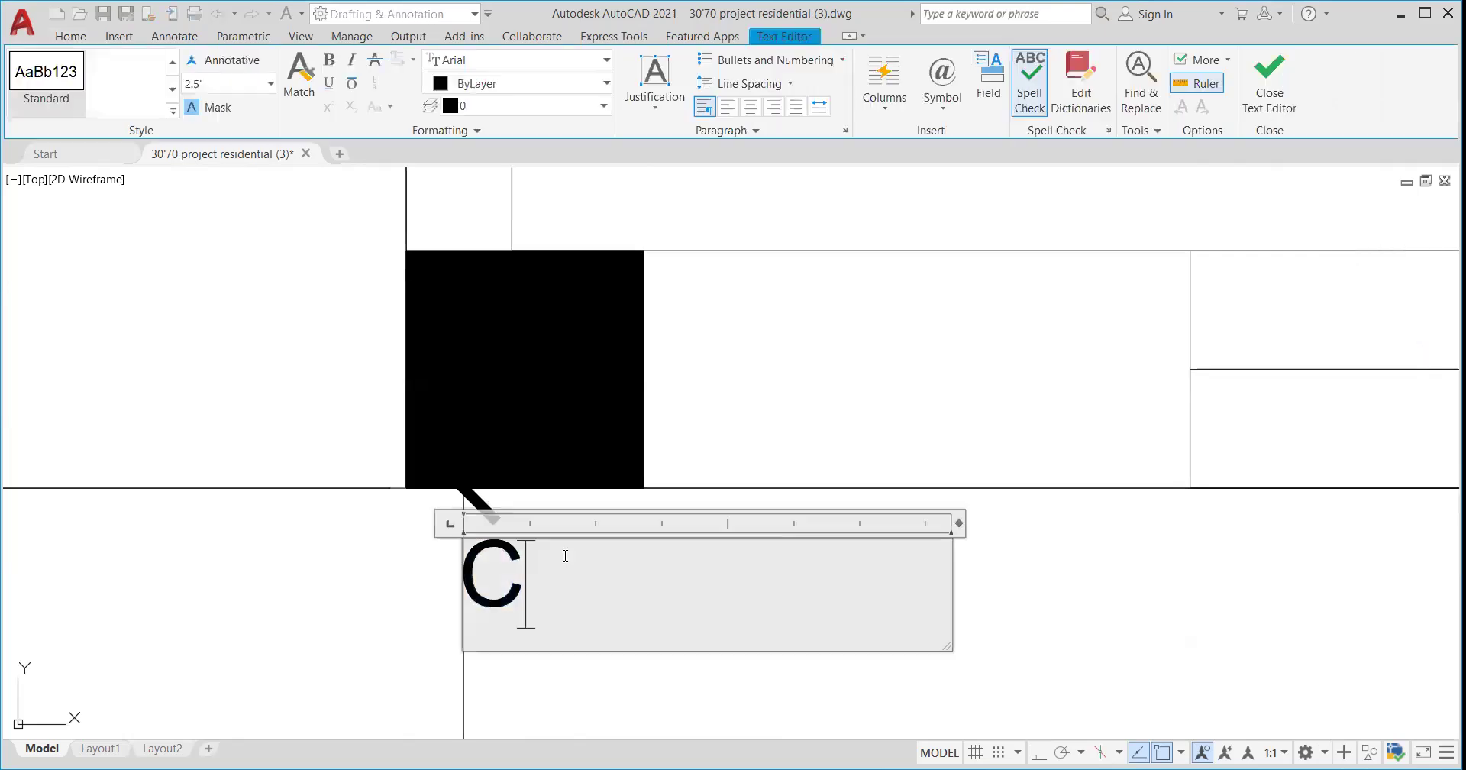
pyautogui.write('3')
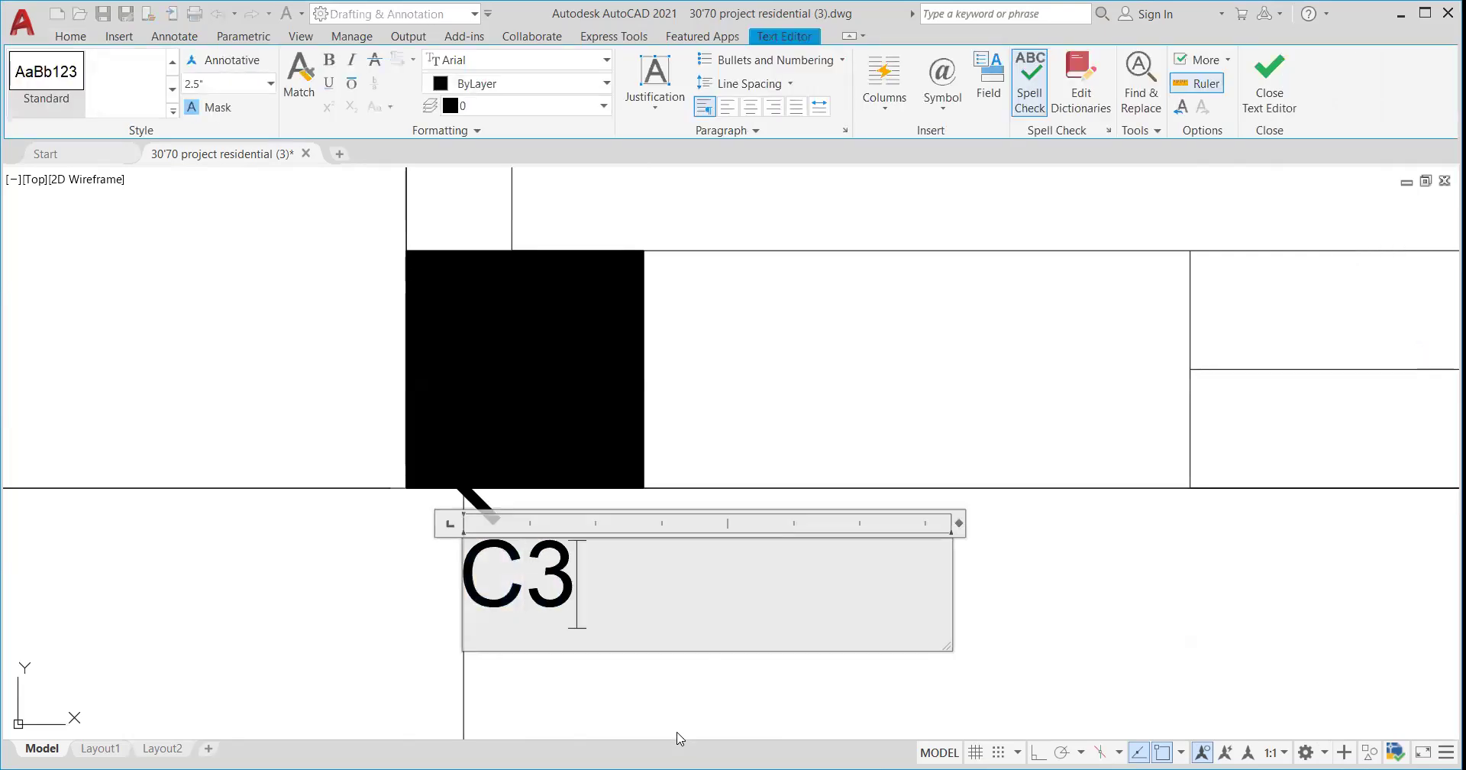
pyautogui.click(667, 671)
# - Change the label of the outer wall column at the car parking's rear corner to C4
pyautogui.scroll(-10, 671, 376)
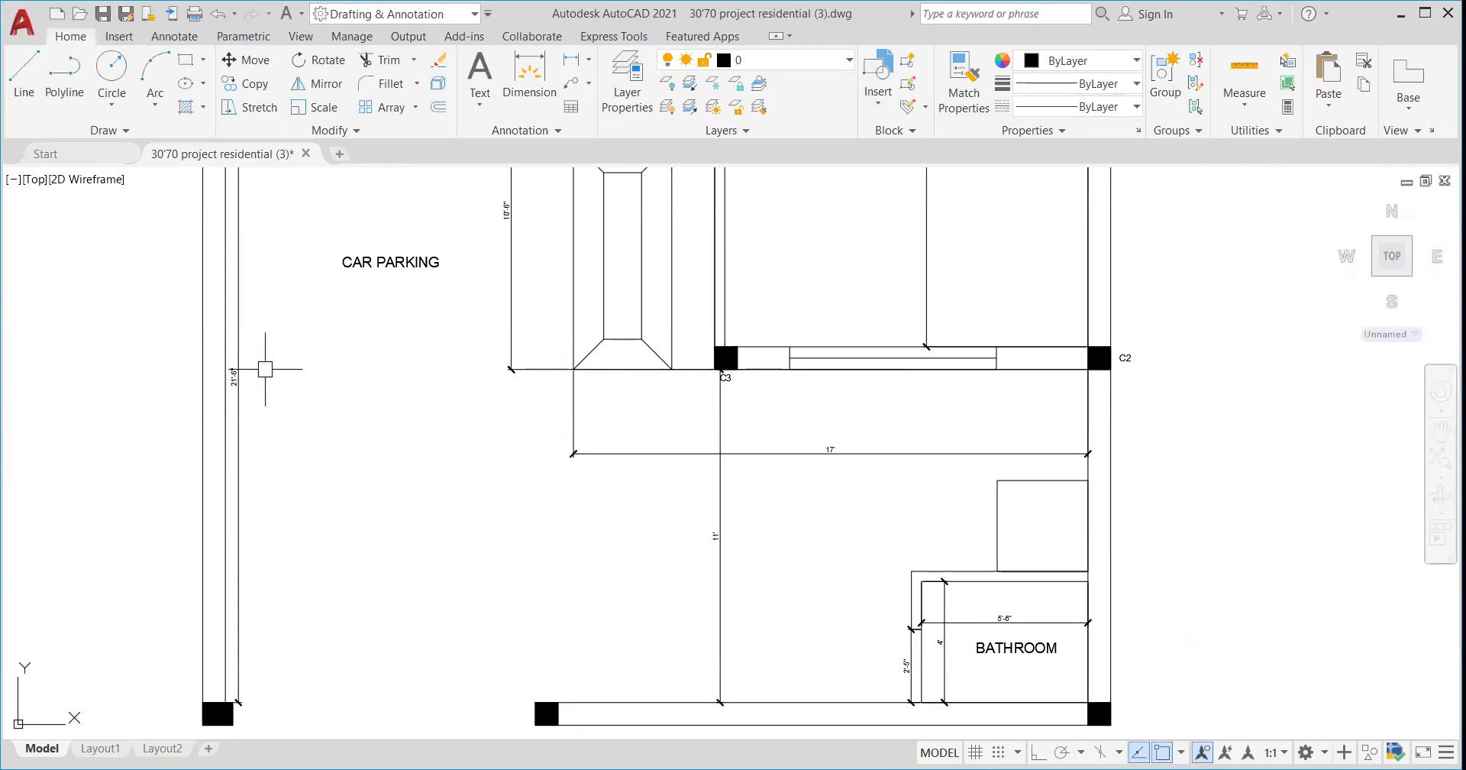
pyautogui.scroll(-5, 329, 381)
pyautogui.scroll(7, 329, 380)
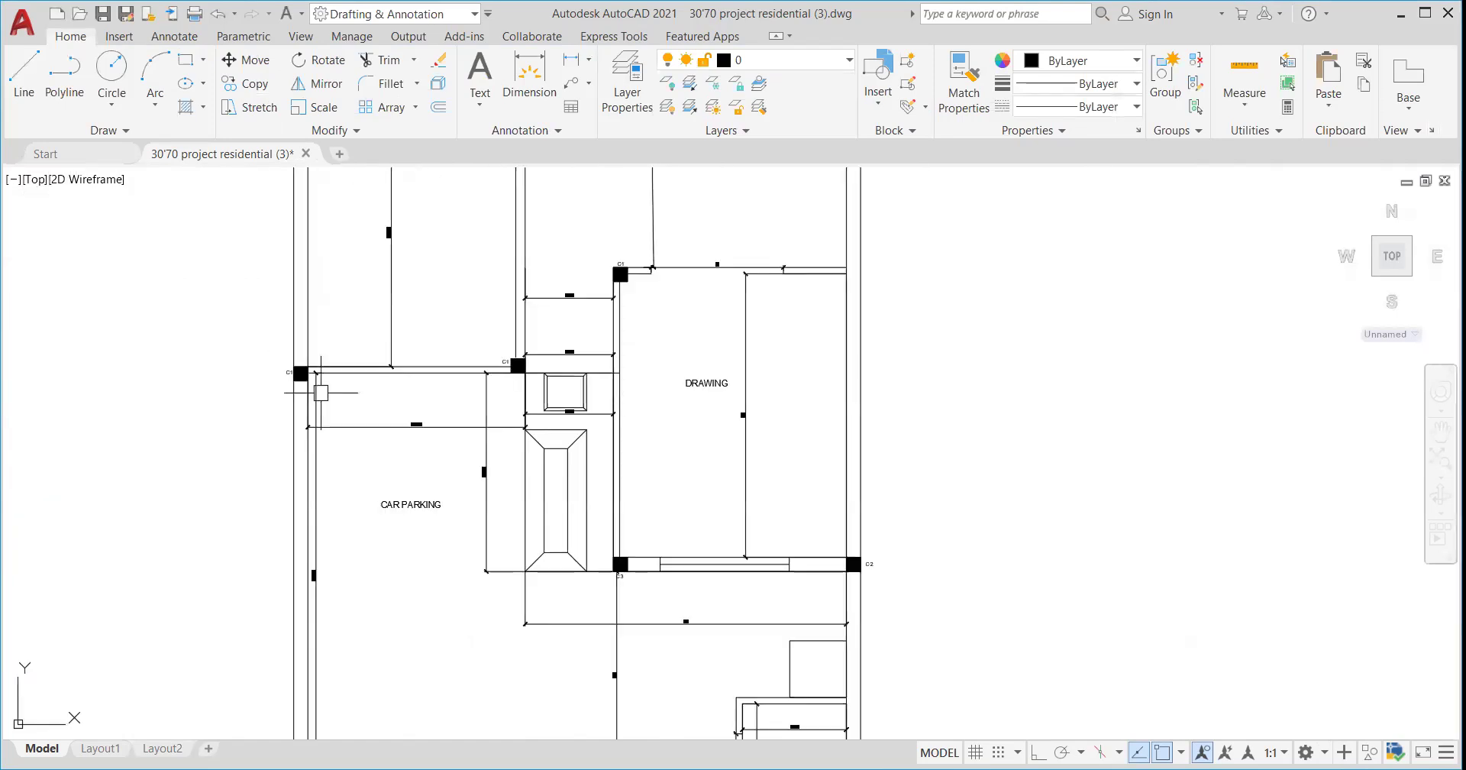
pyautogui.scroll(3, 329, 380)
pyautogui.click(223, 355)
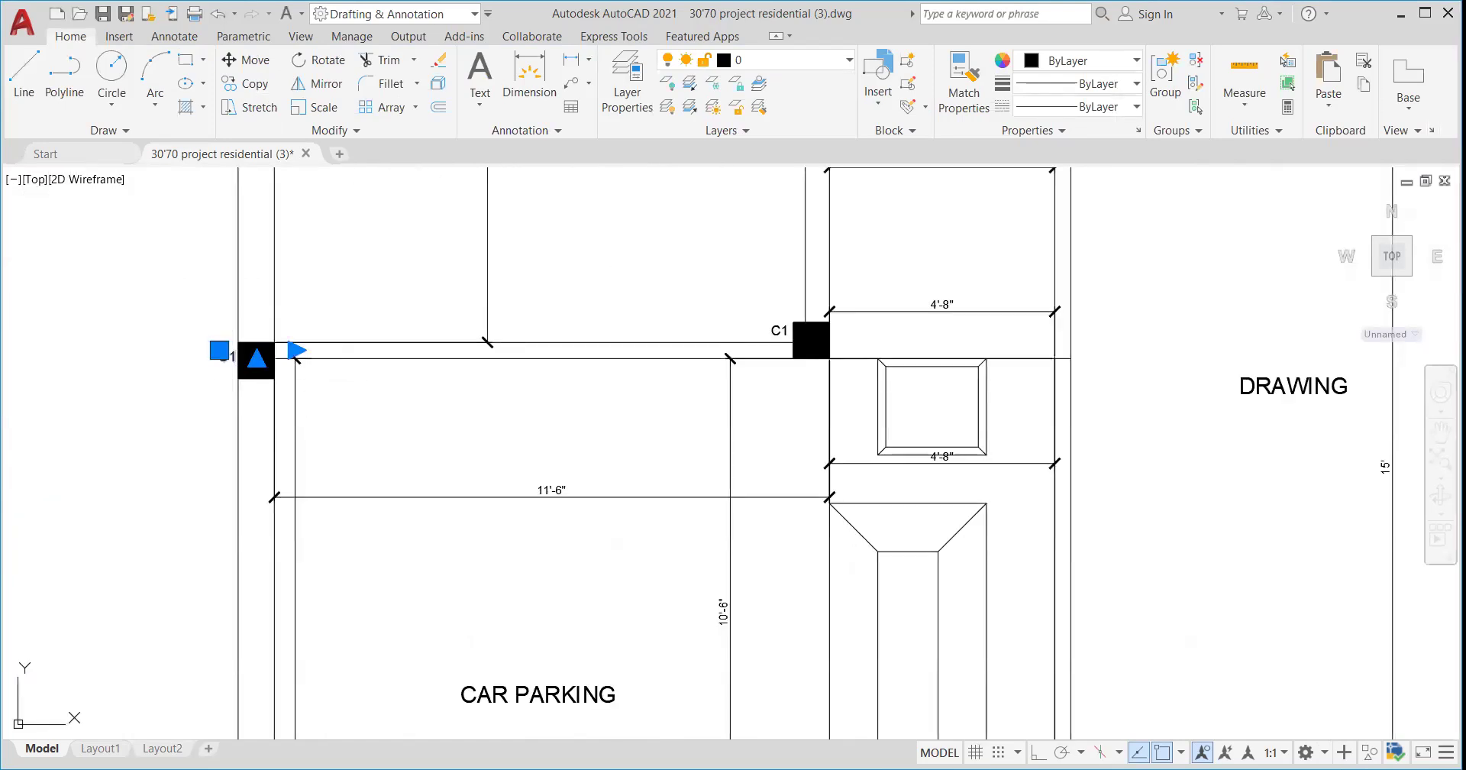
pyautogui.doubleClick(239, 357)
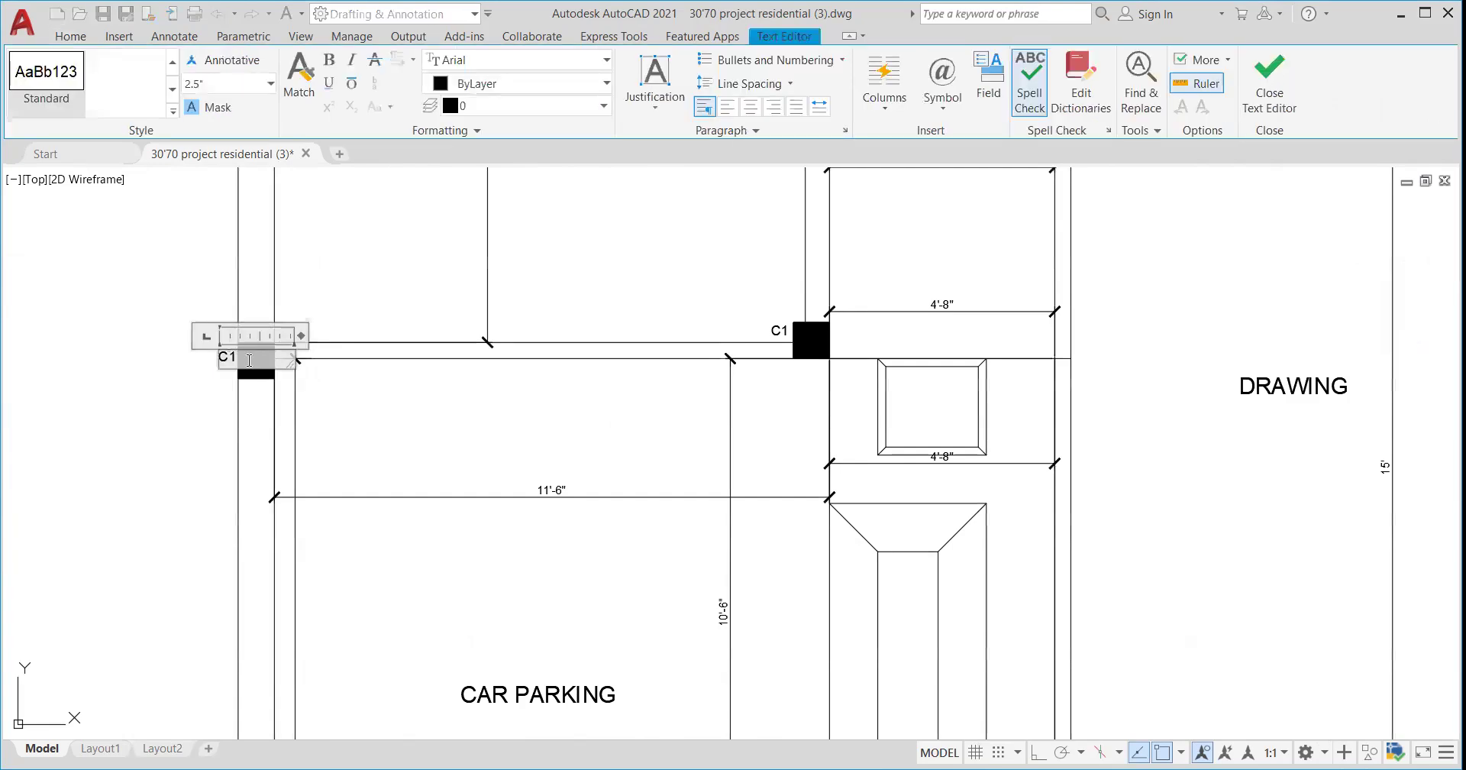
pyautogui.press('BackSpace')
pyautogui.write('4')
pyautogui.click(194, 417)
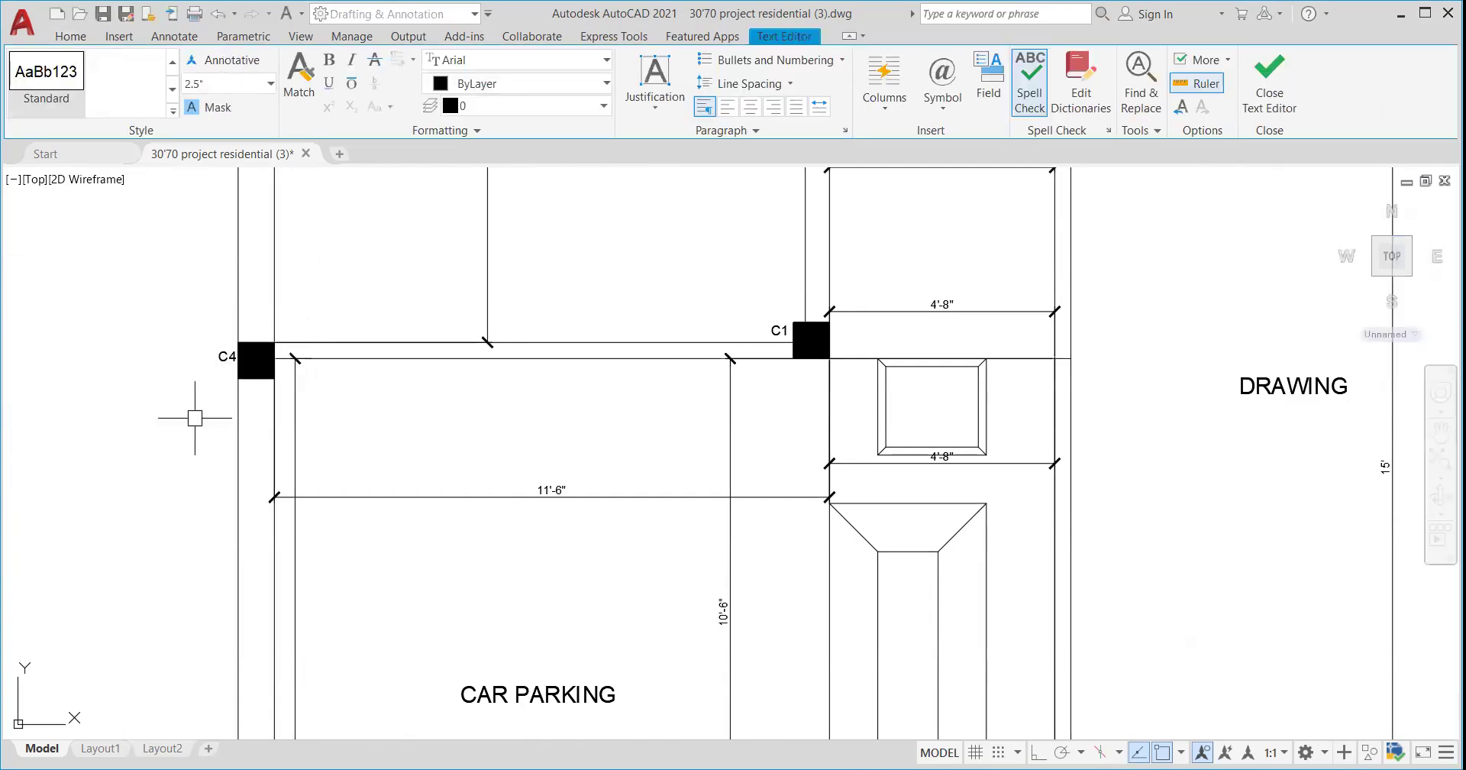
# - Change the label of the column at the car parking's inner rear corner to C5
pyautogui.scroll(5, 798, 330)
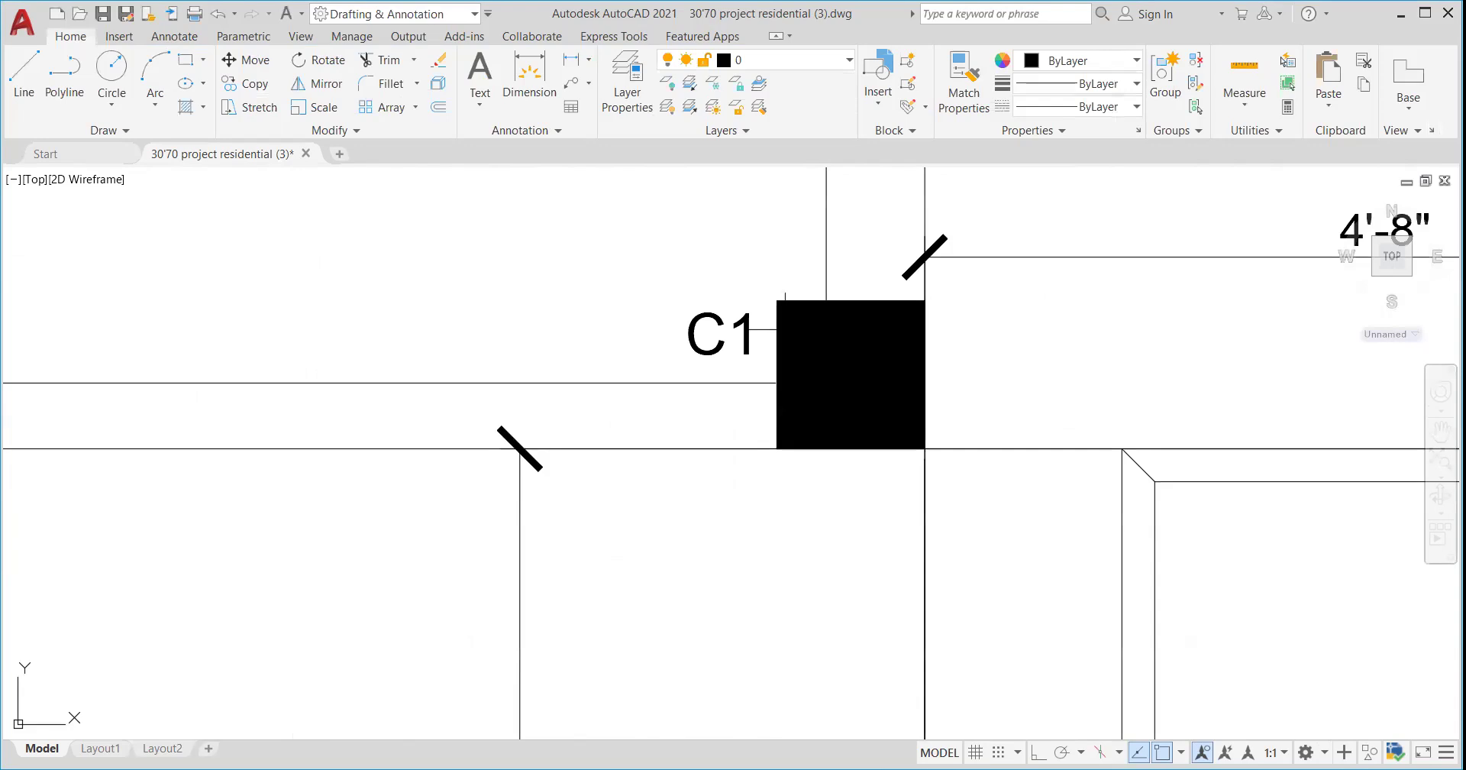
pyautogui.click(754, 337)
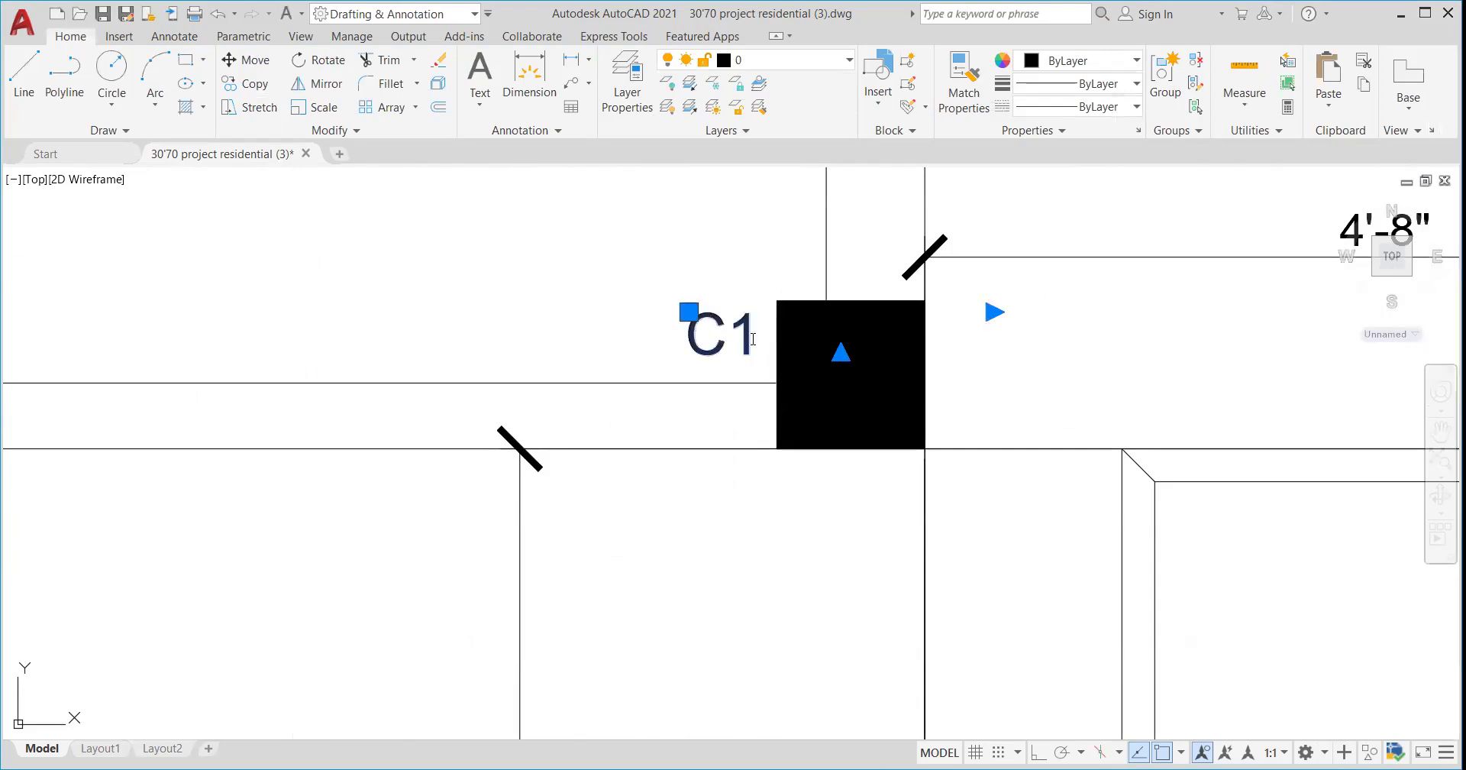
pyautogui.doubleClick(753, 338)
pyautogui.press('BackSpace')
pyautogui.write('5')
pyautogui.click(653, 324)
# - Change the label above the column at the drawing room's lobby-side corner to C6
pyautogui.scroll(-6, 638, 553)
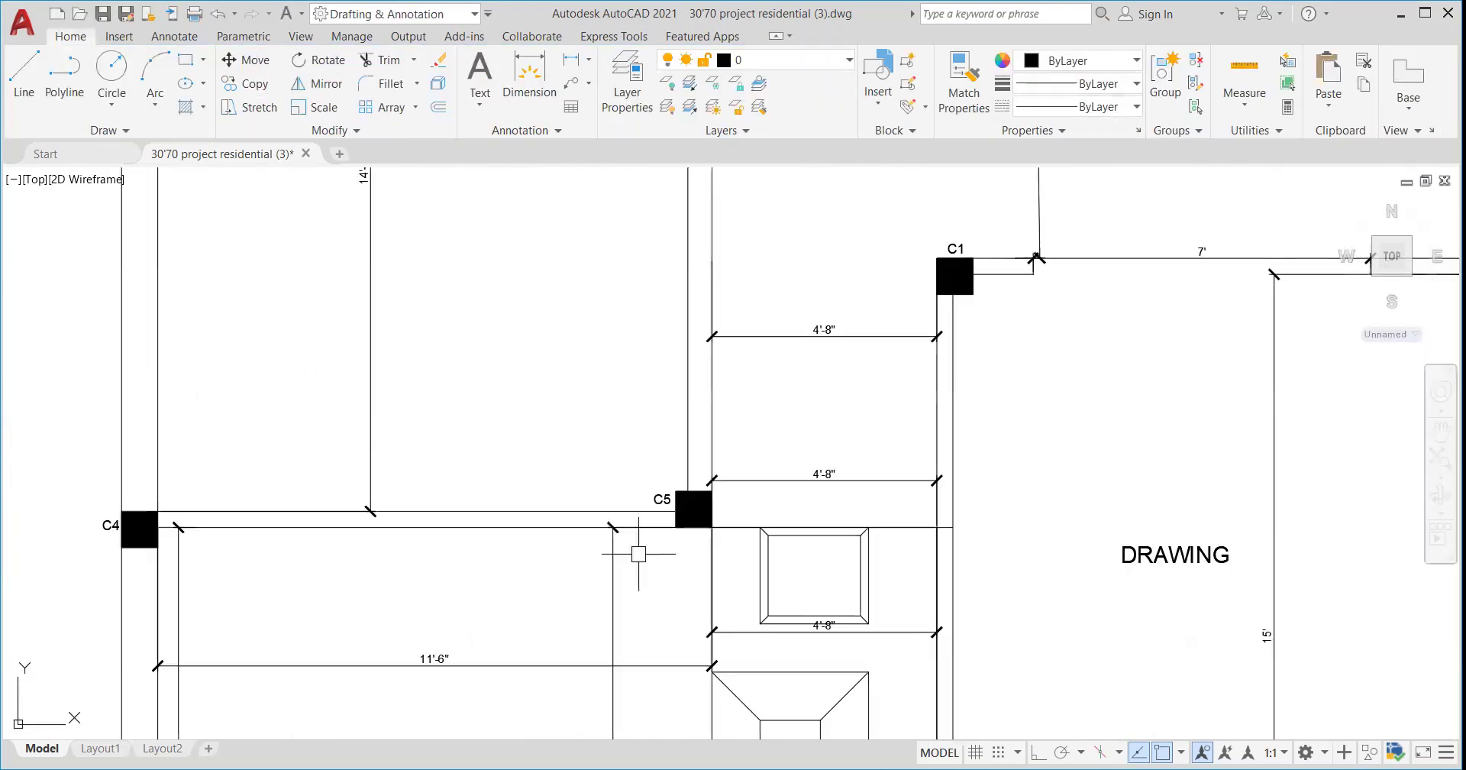
pyautogui.scroll(-4, 638, 469)
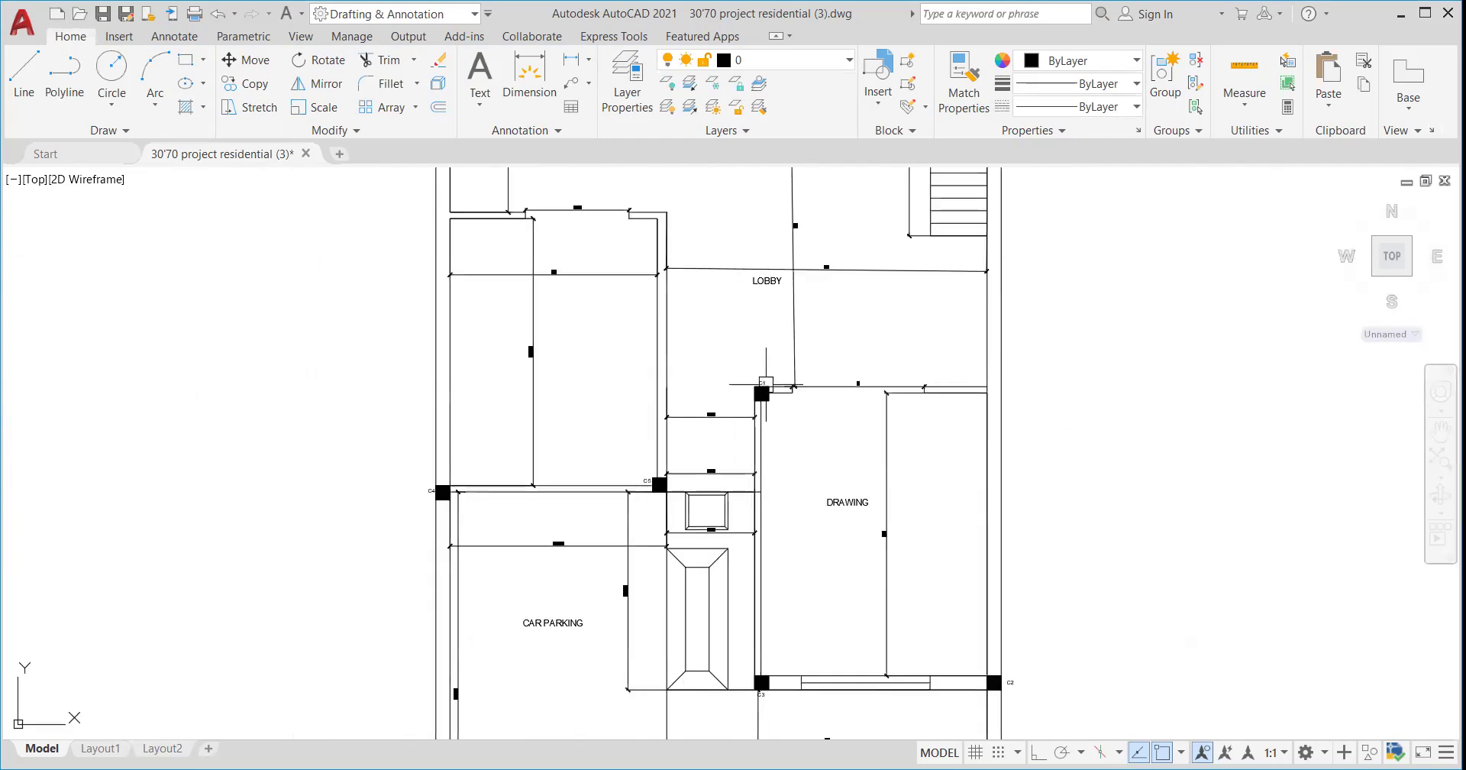
pyautogui.scroll(8, 765, 381)
pyautogui.click(737, 362)
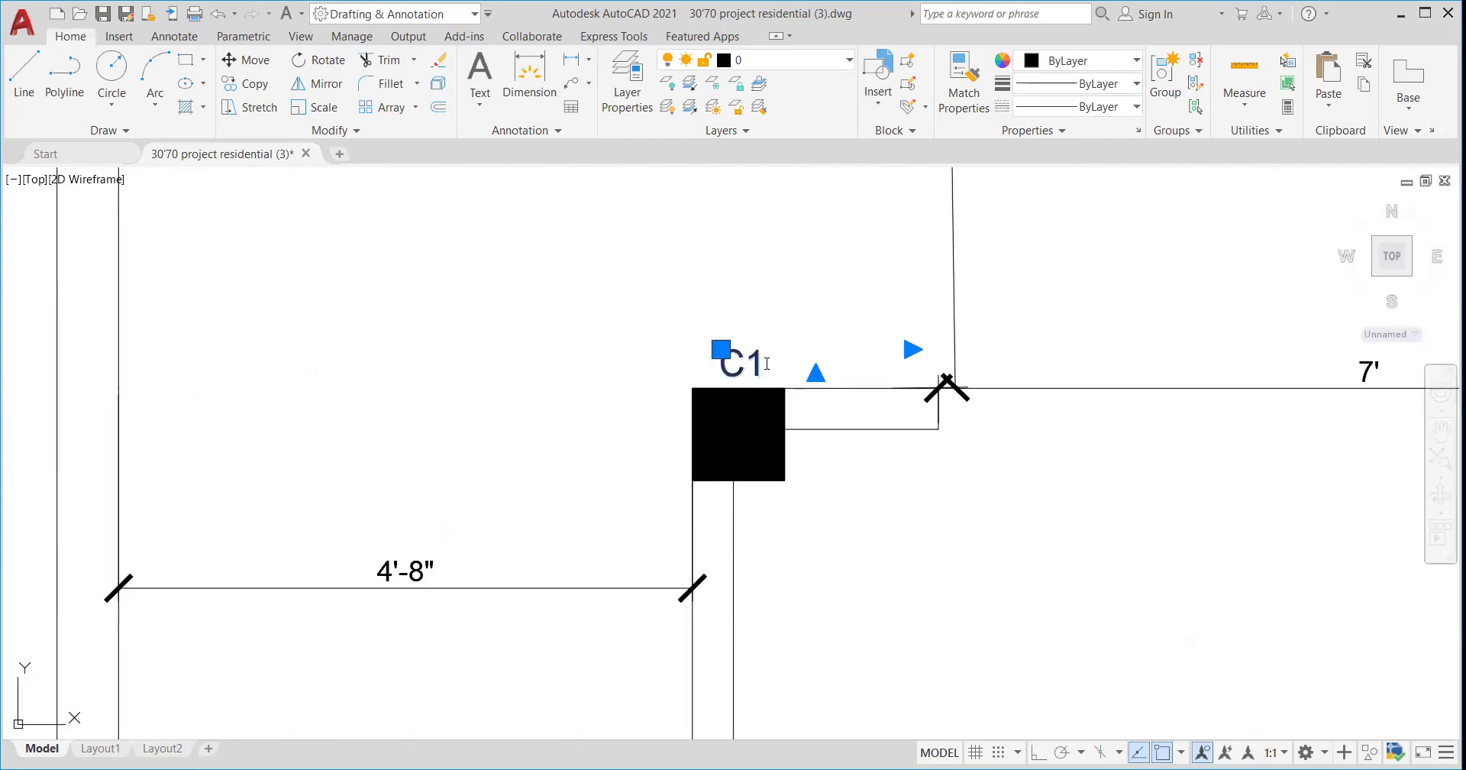
pyautogui.doubleClick(766, 363)
pyautogui.press('BackSpace')
pyautogui.write('6')
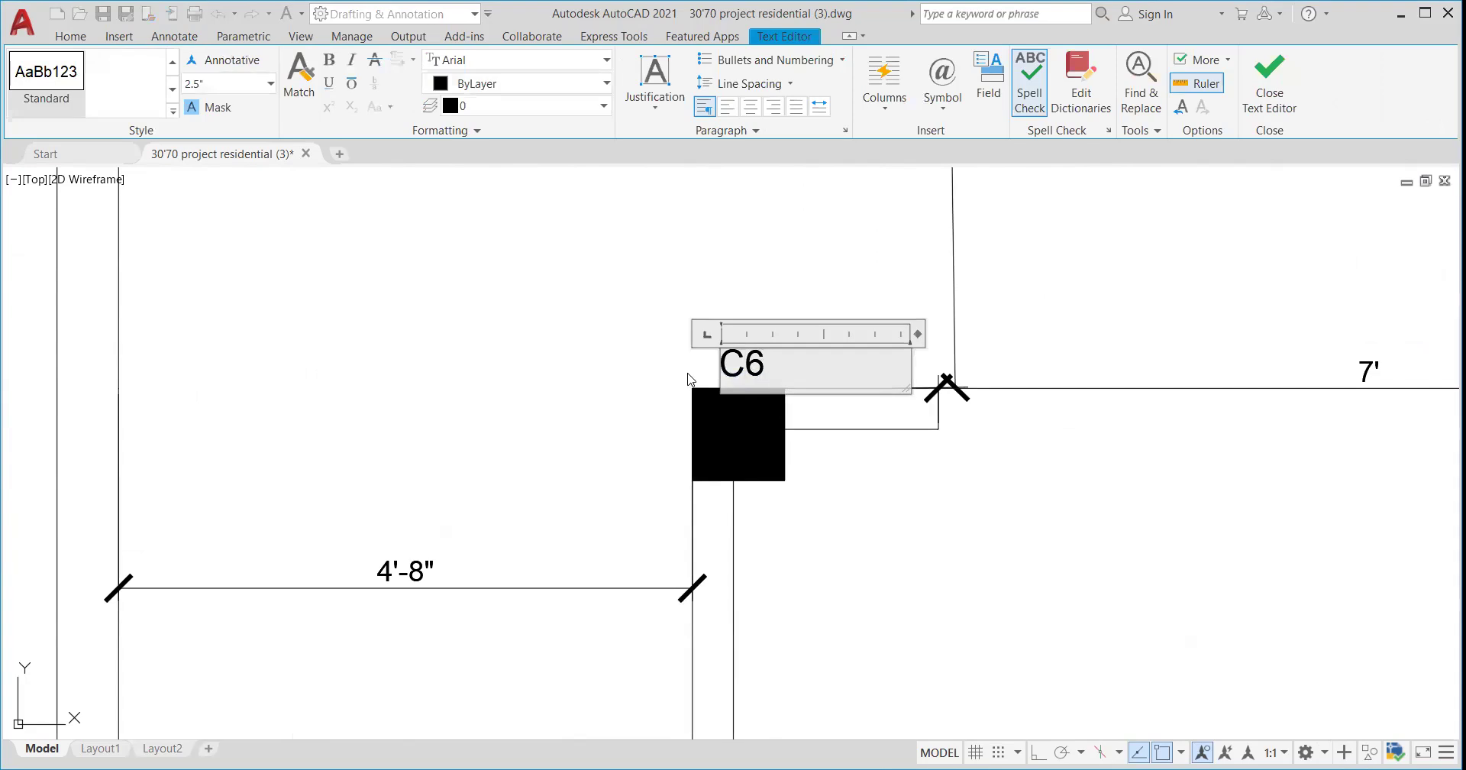
pyautogui.click(642, 370)
pyautogui.scroll(-6, 642, 371)
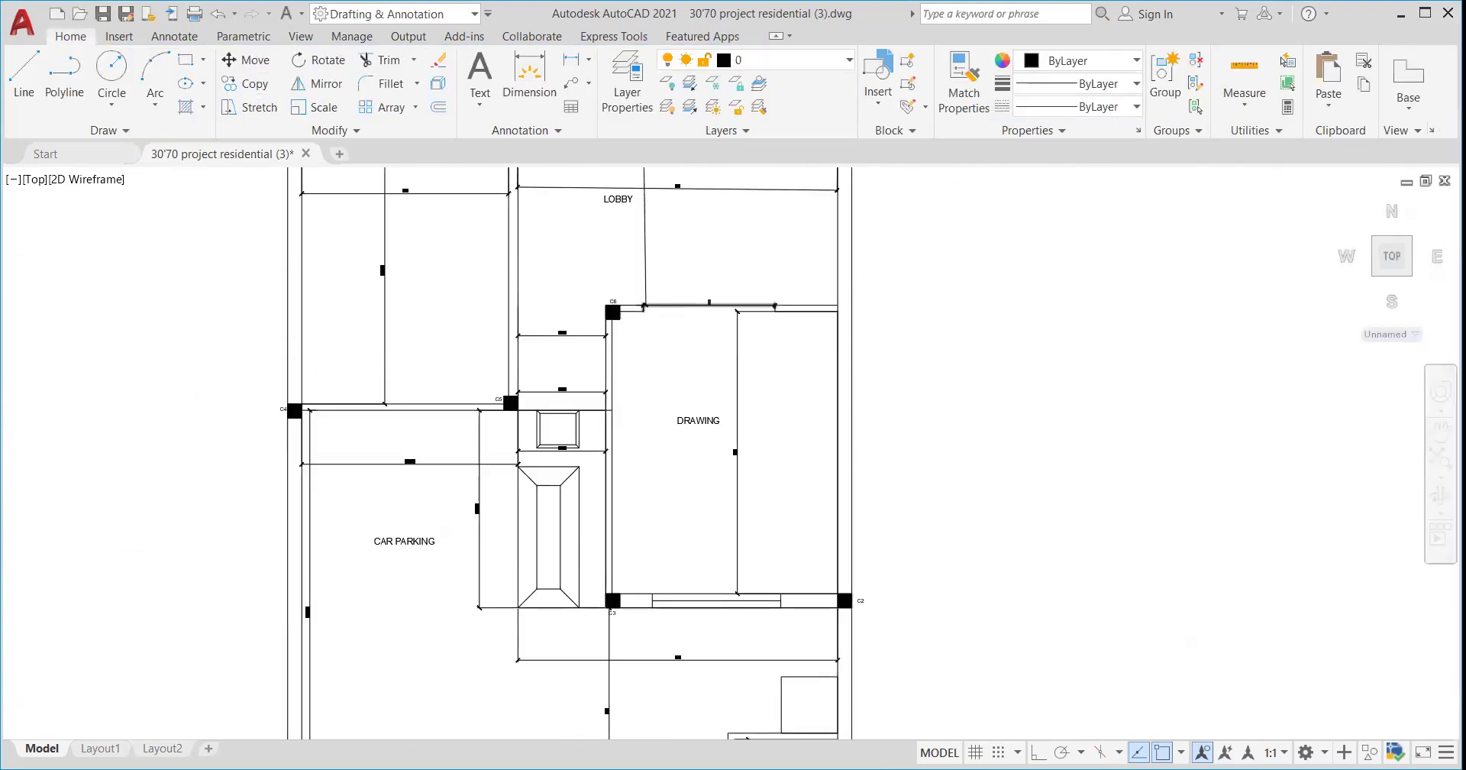
pyautogui.scroll(-3, 666, 483)
pyautogui.scroll(5, 691, 496)
pyautogui.scroll(-8, 697, 527)
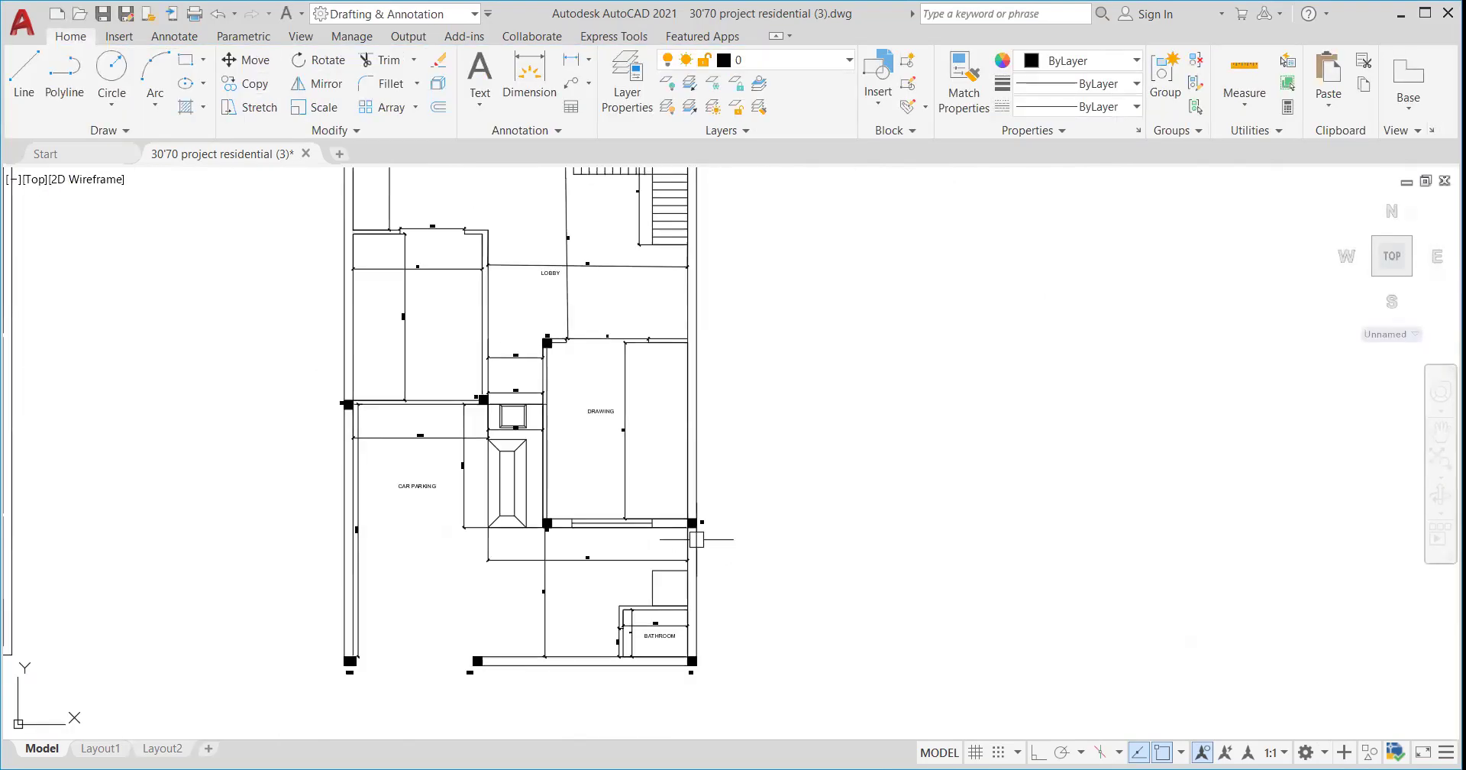
# - Change the label of the outer wall column beside the staircase to C7
pyautogui.scroll(6, 687, 360)
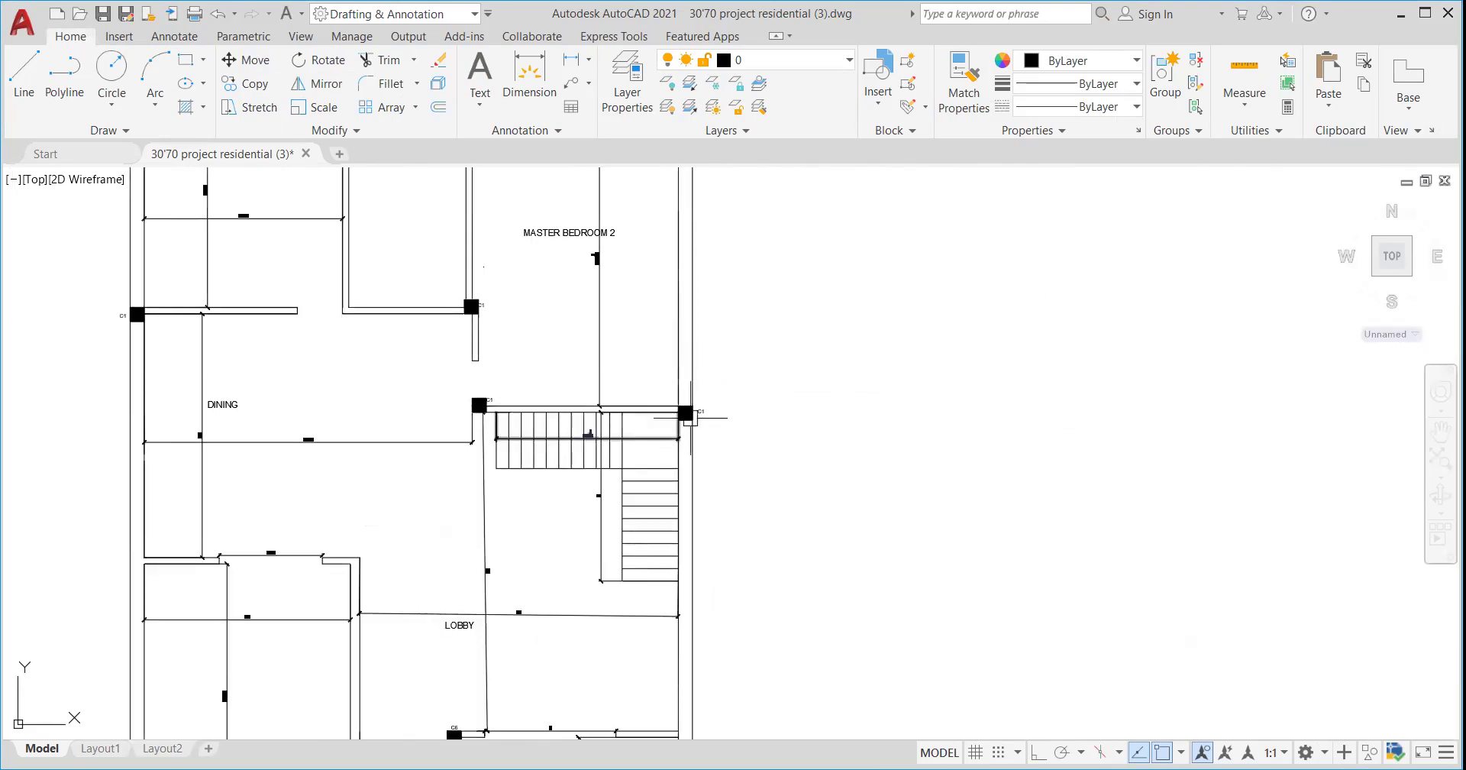
pyautogui.scroll(3, 718, 405)
pyautogui.click(734, 387)
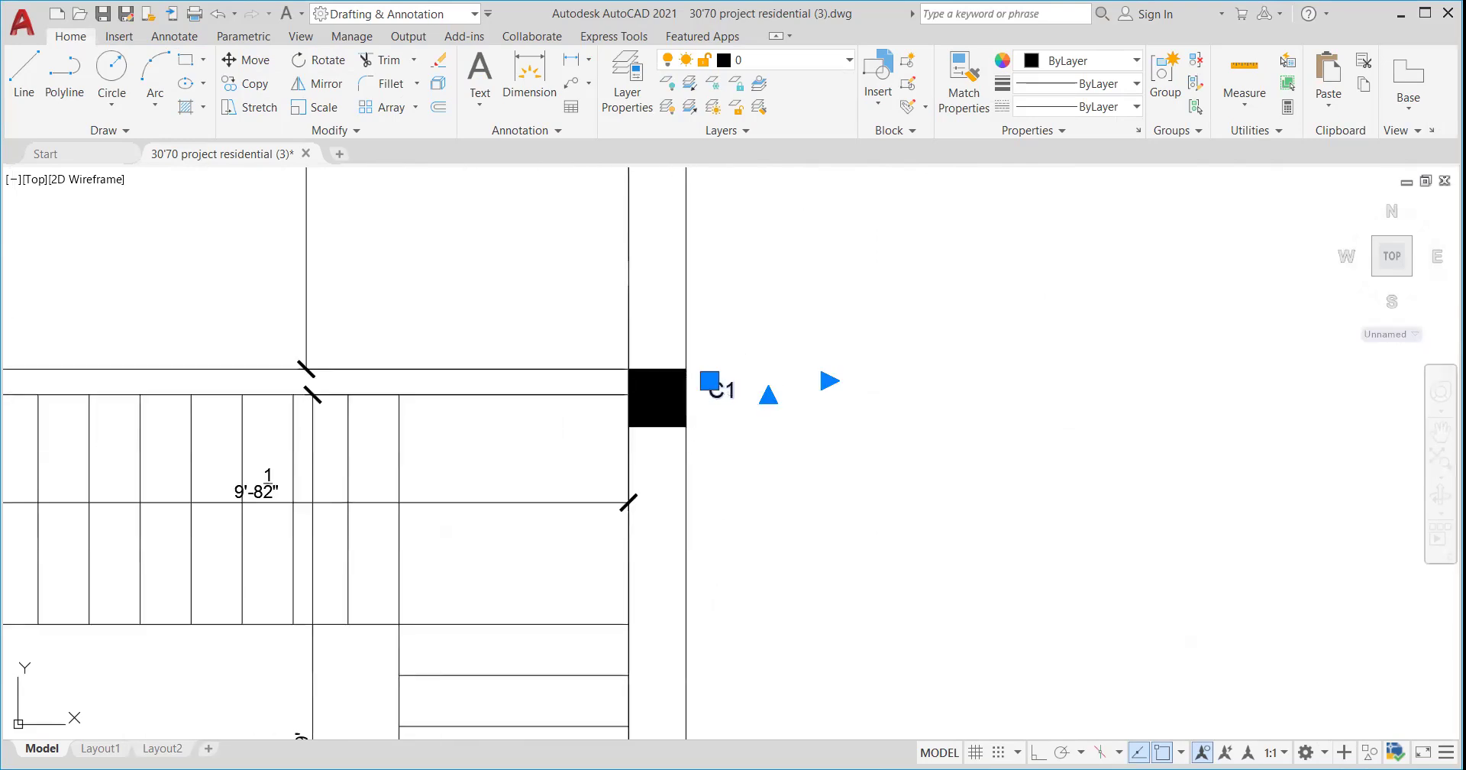
pyautogui.doubleClick(749, 397)
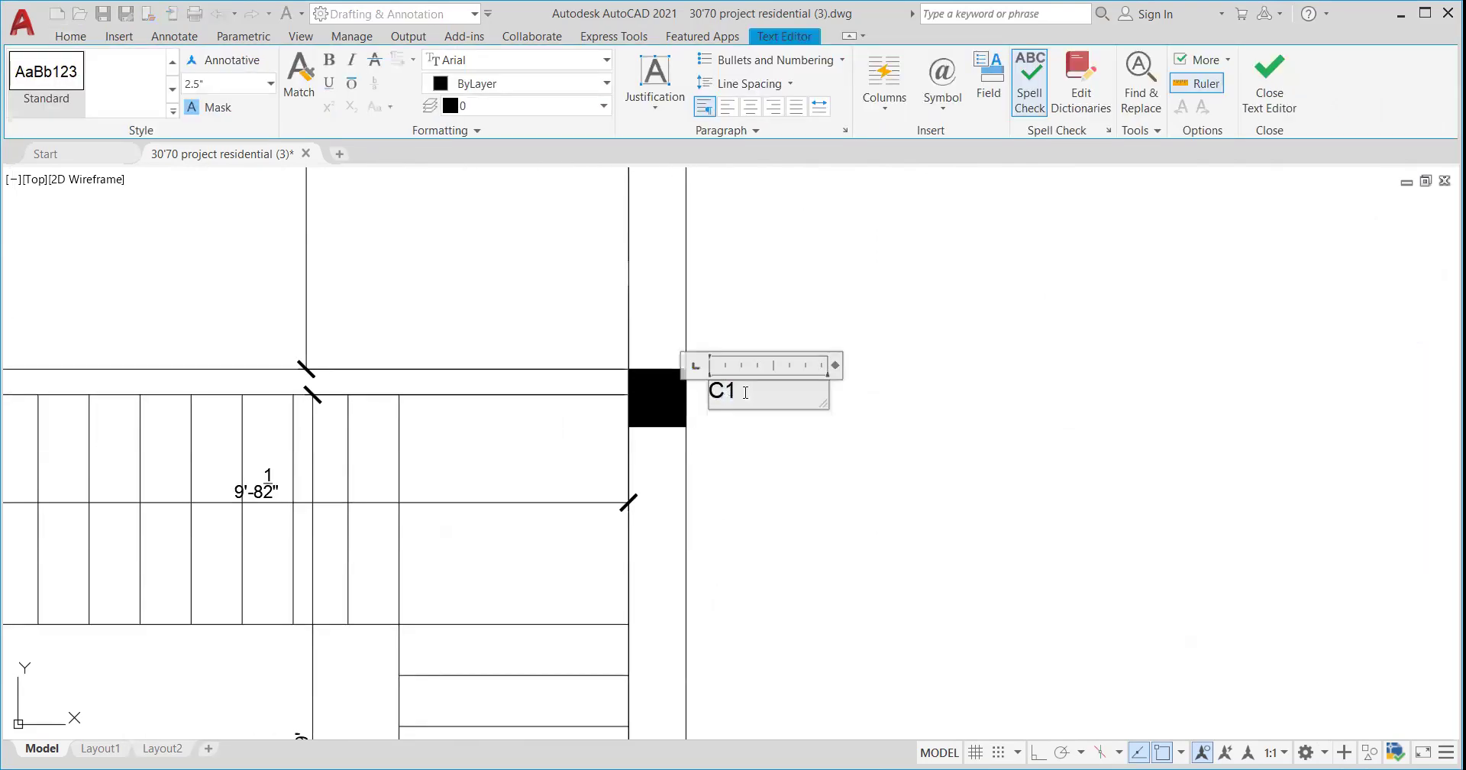
pyautogui.write('7')
pyautogui.click(850, 461)
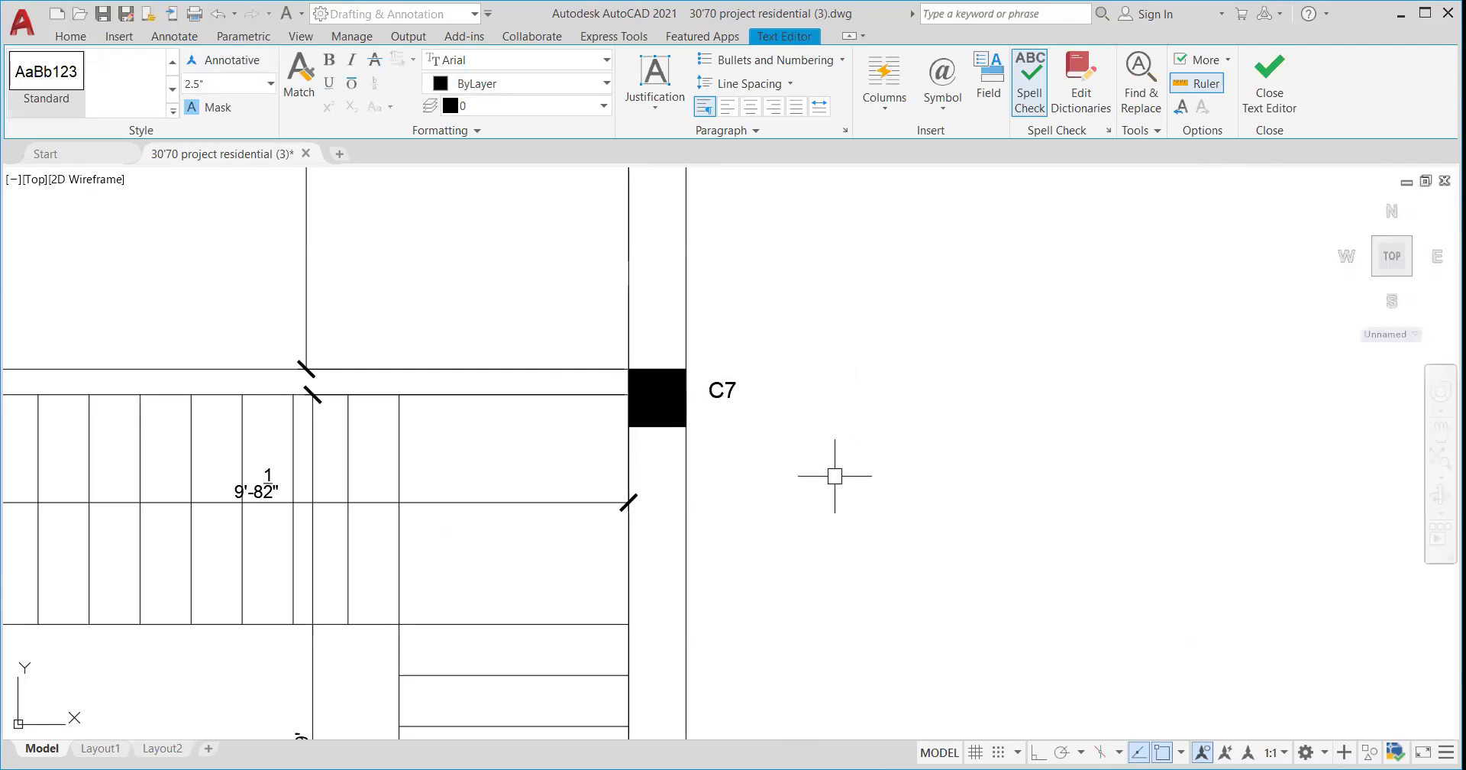
# - Change the label of the column at the staircase's inner corner, facing the dining area, to C8
pyautogui.scroll(-4, 724, 444)
pyautogui.scroll(5, 370, 416)
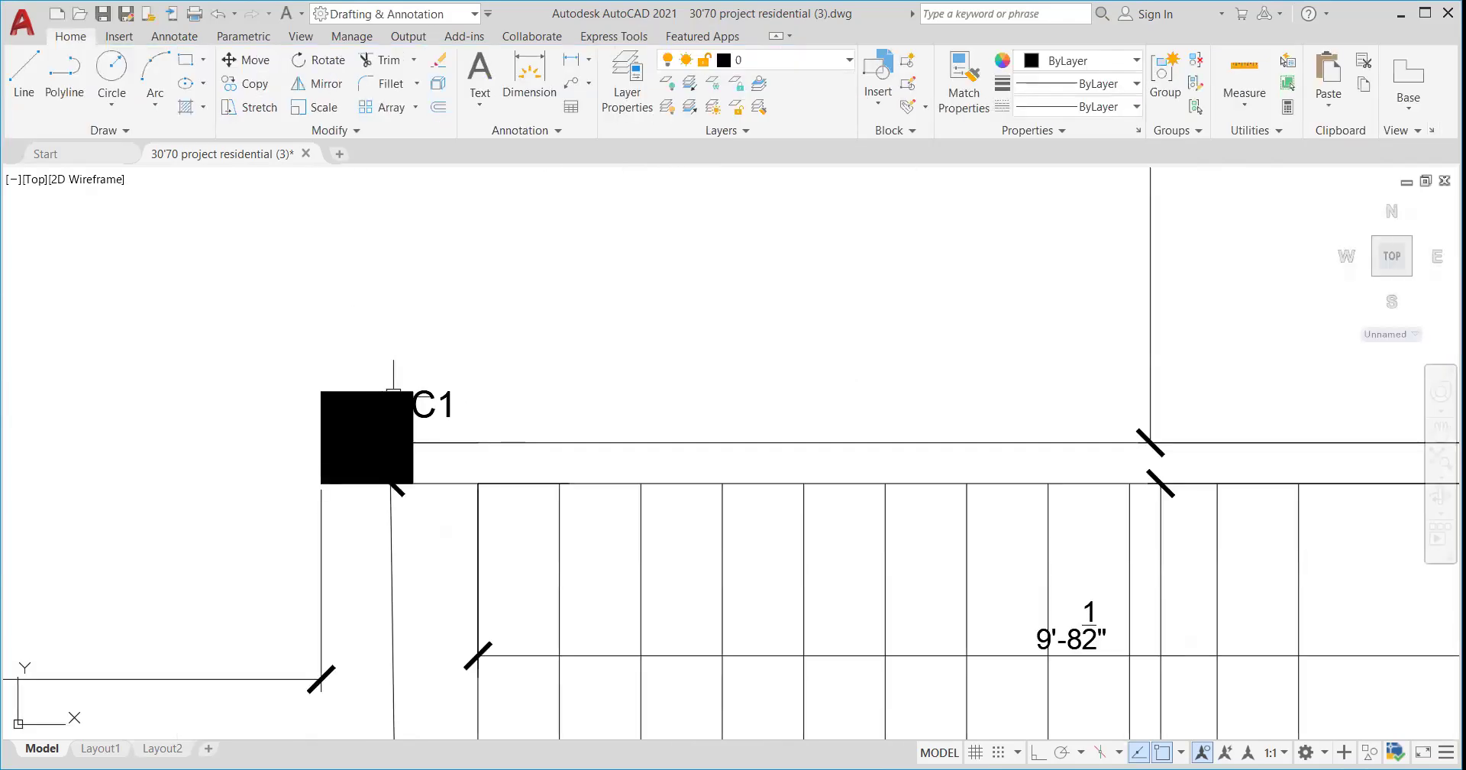
pyautogui.click(441, 400)
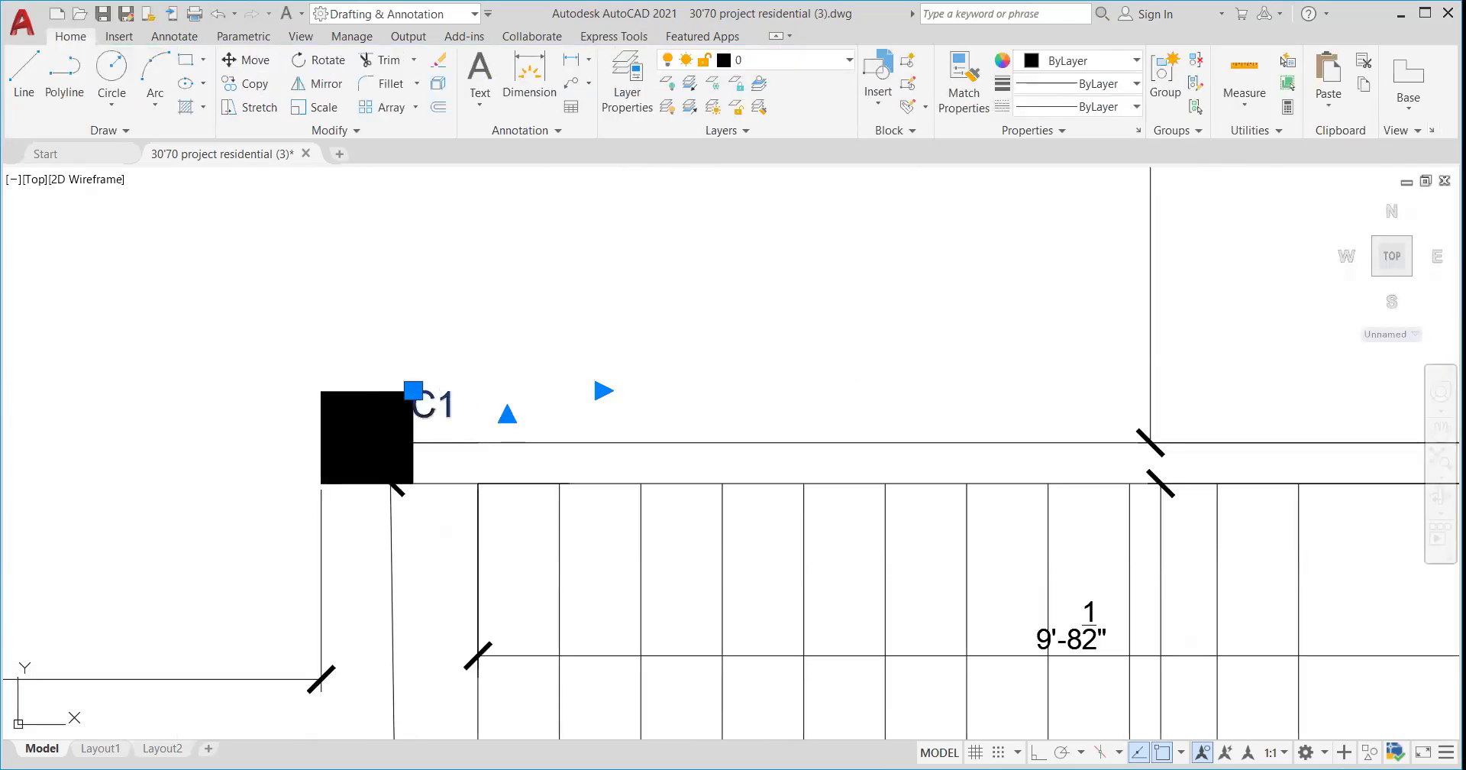
pyautogui.doubleClick(440, 402)
pyautogui.press('BackSpace')
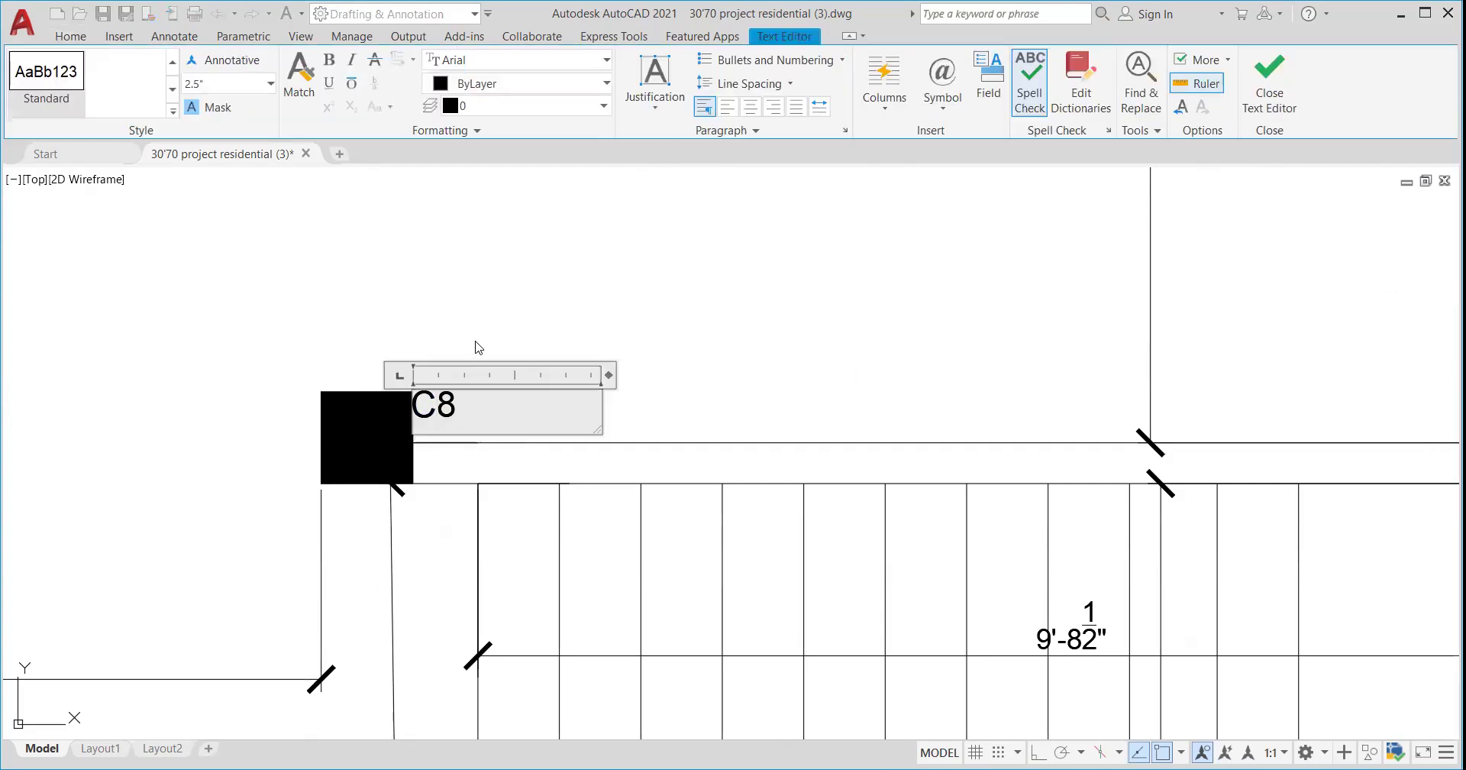
pyautogui.write('8')
pyautogui.click(479, 347)
# - Change the label of the column at the store's lower corner beside Master Bedroom 2 to C9
pyautogui.scroll(-8, 481, 344)
pyautogui.scroll(5, 546, 329)
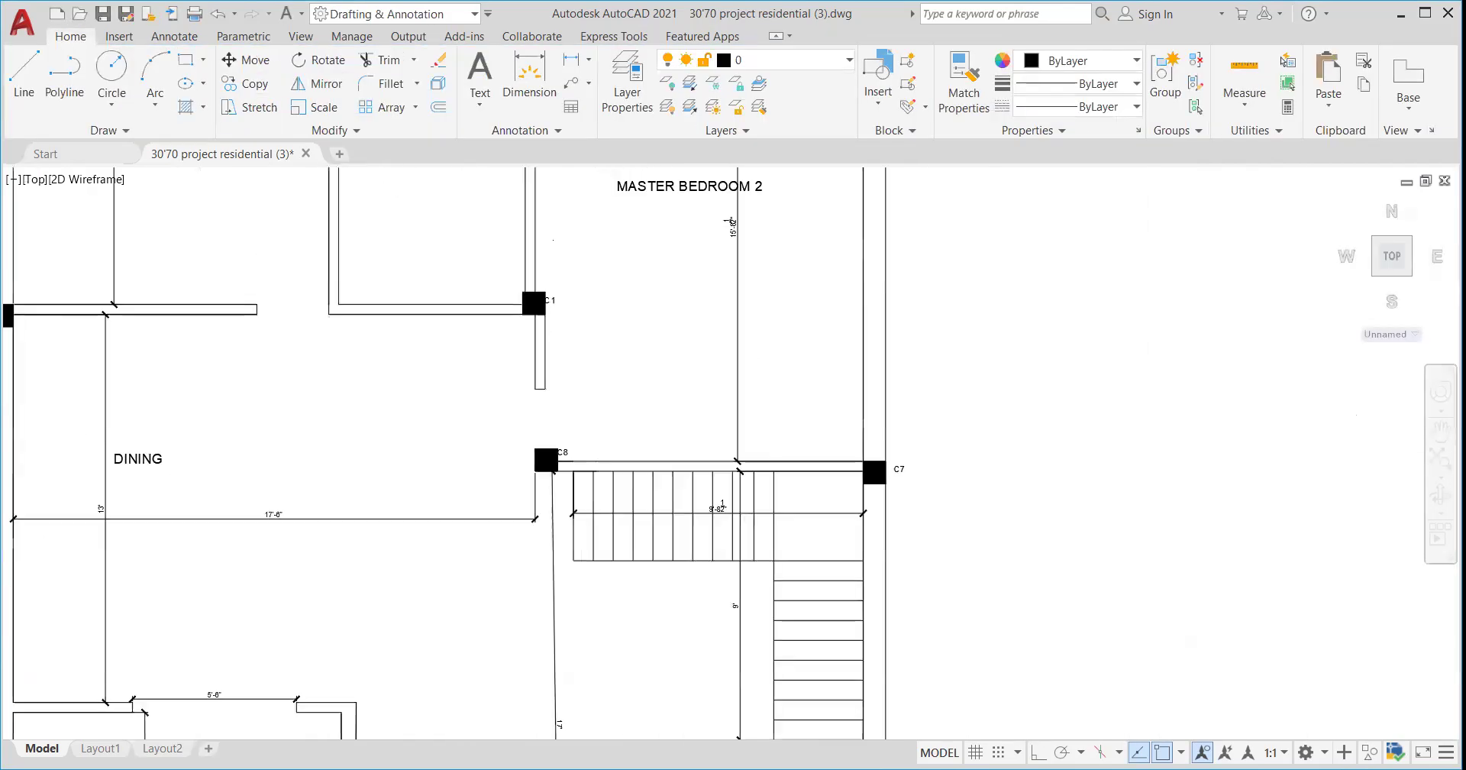
pyautogui.scroll(6, 543, 306)
pyautogui.click(616, 270)
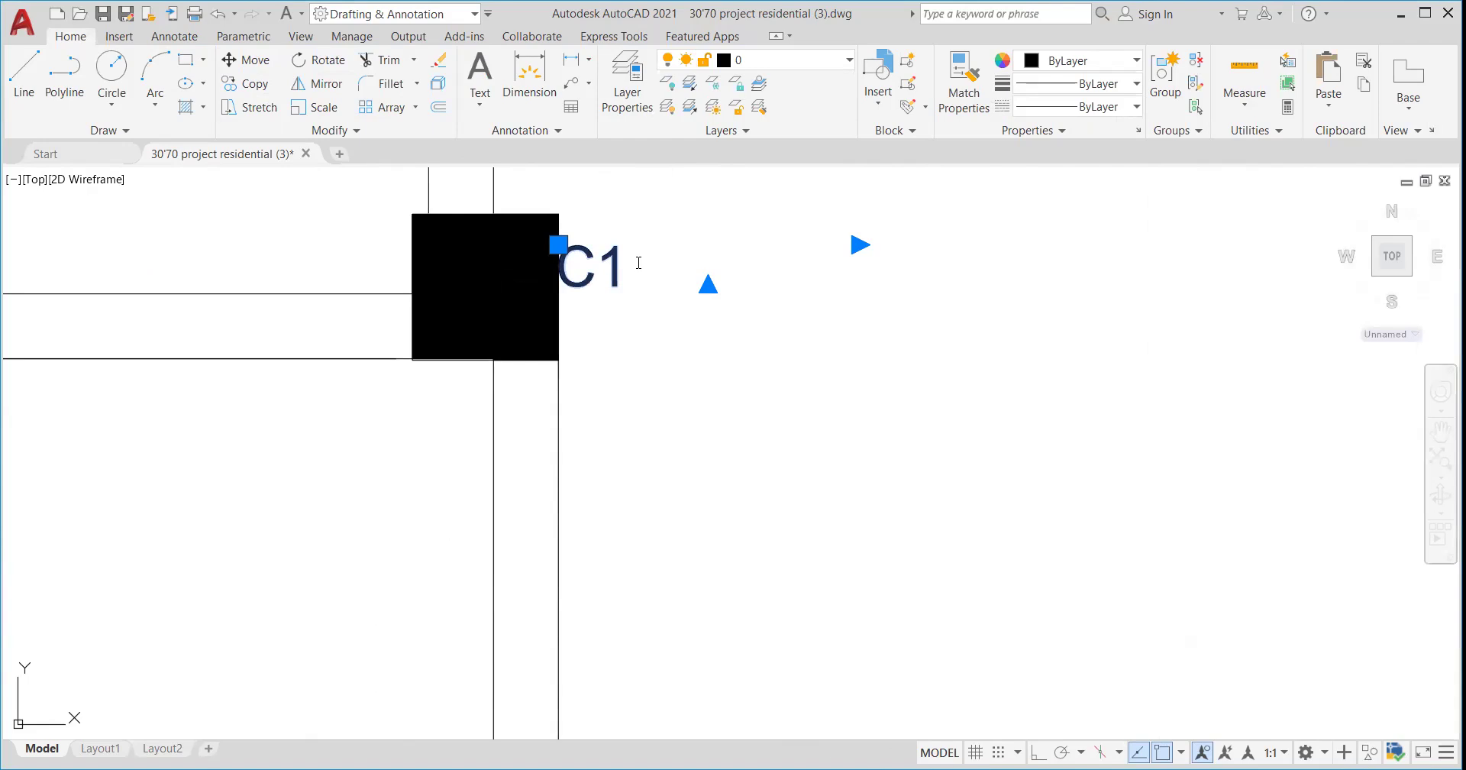
pyautogui.doubleClick(633, 265)
pyautogui.press('BackSpace')
pyautogui.write('9')
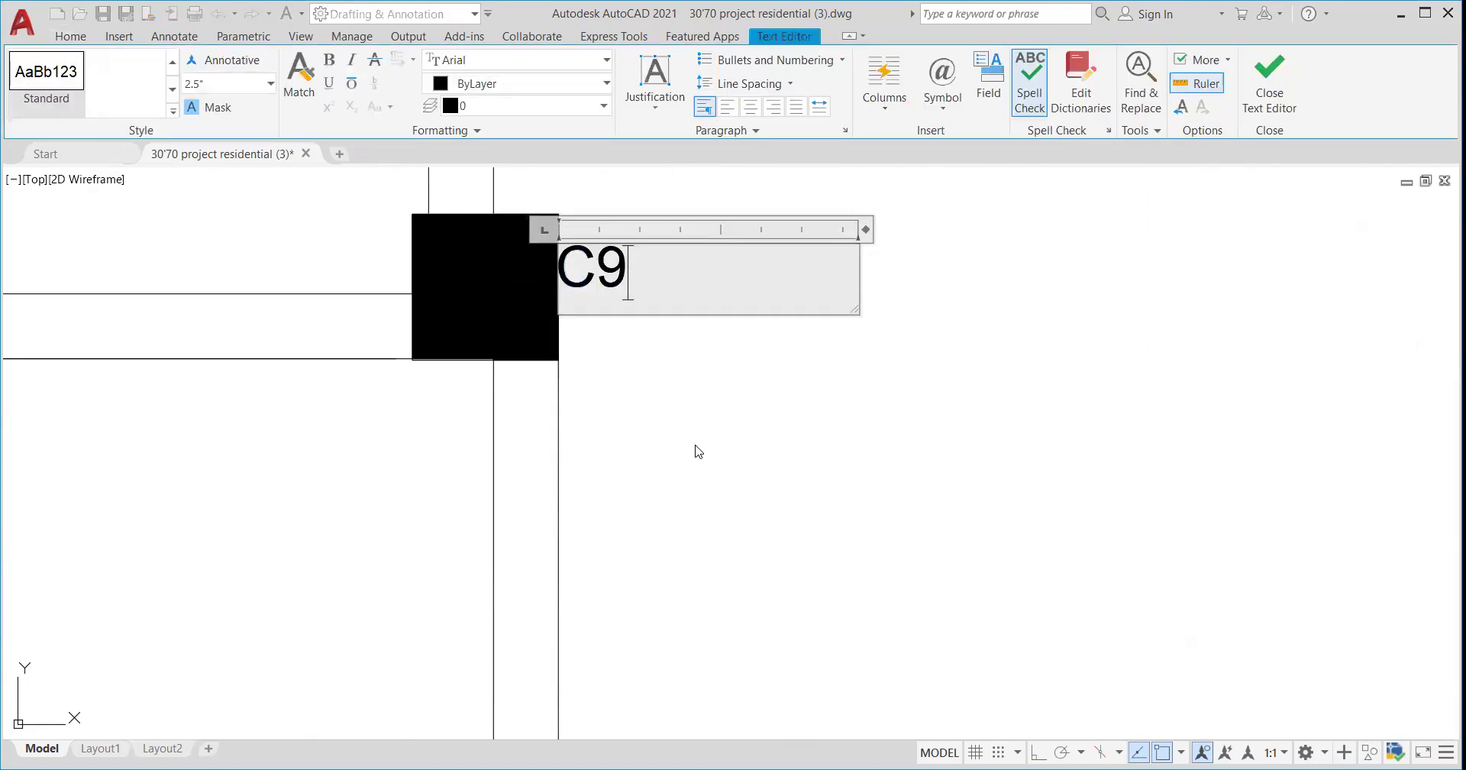
pyautogui.click(691, 442)
# - Change the label of the outer wall column between the master bedroom and dining area to C10
pyautogui.scroll(-5, 691, 297)
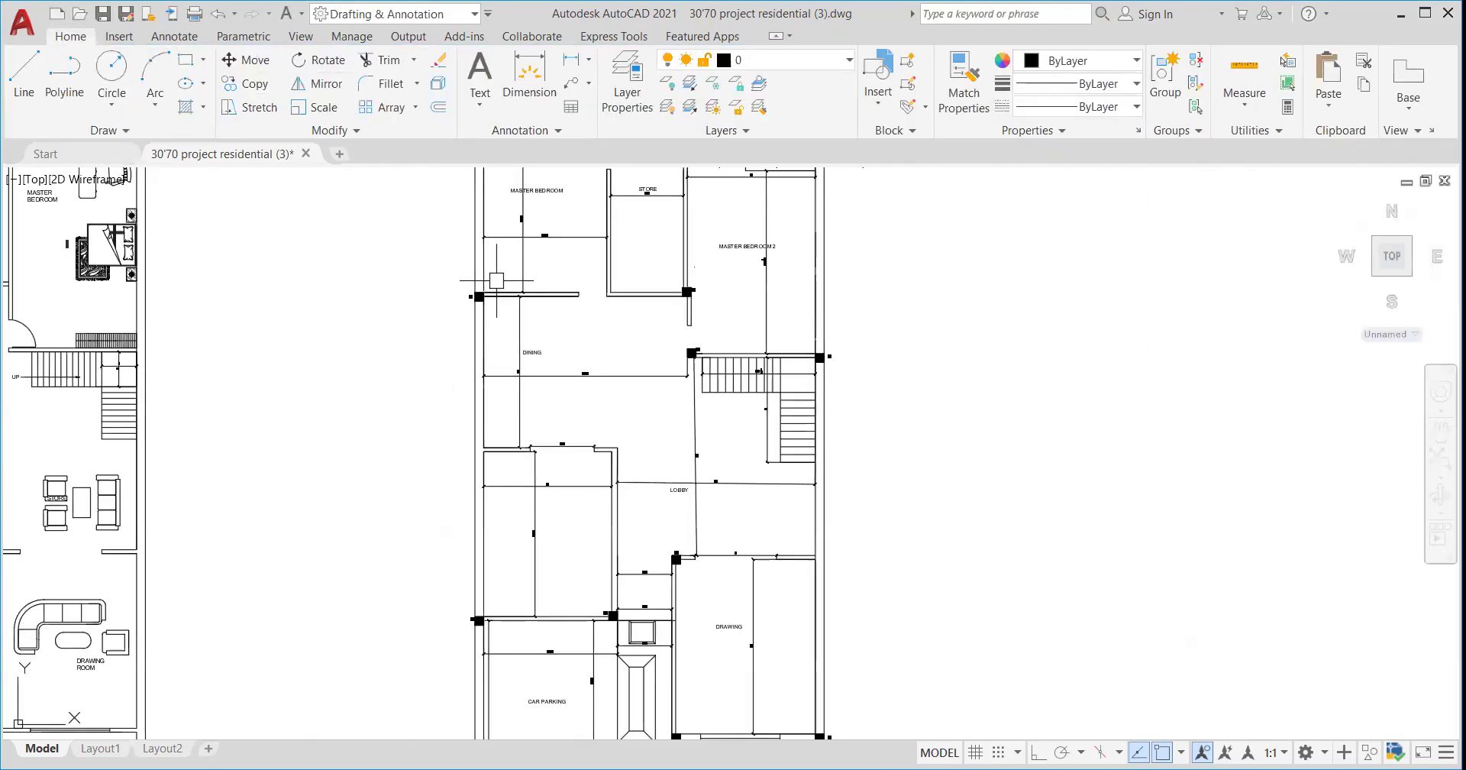
pyautogui.scroll(8, 466, 301)
pyautogui.click(523, 259)
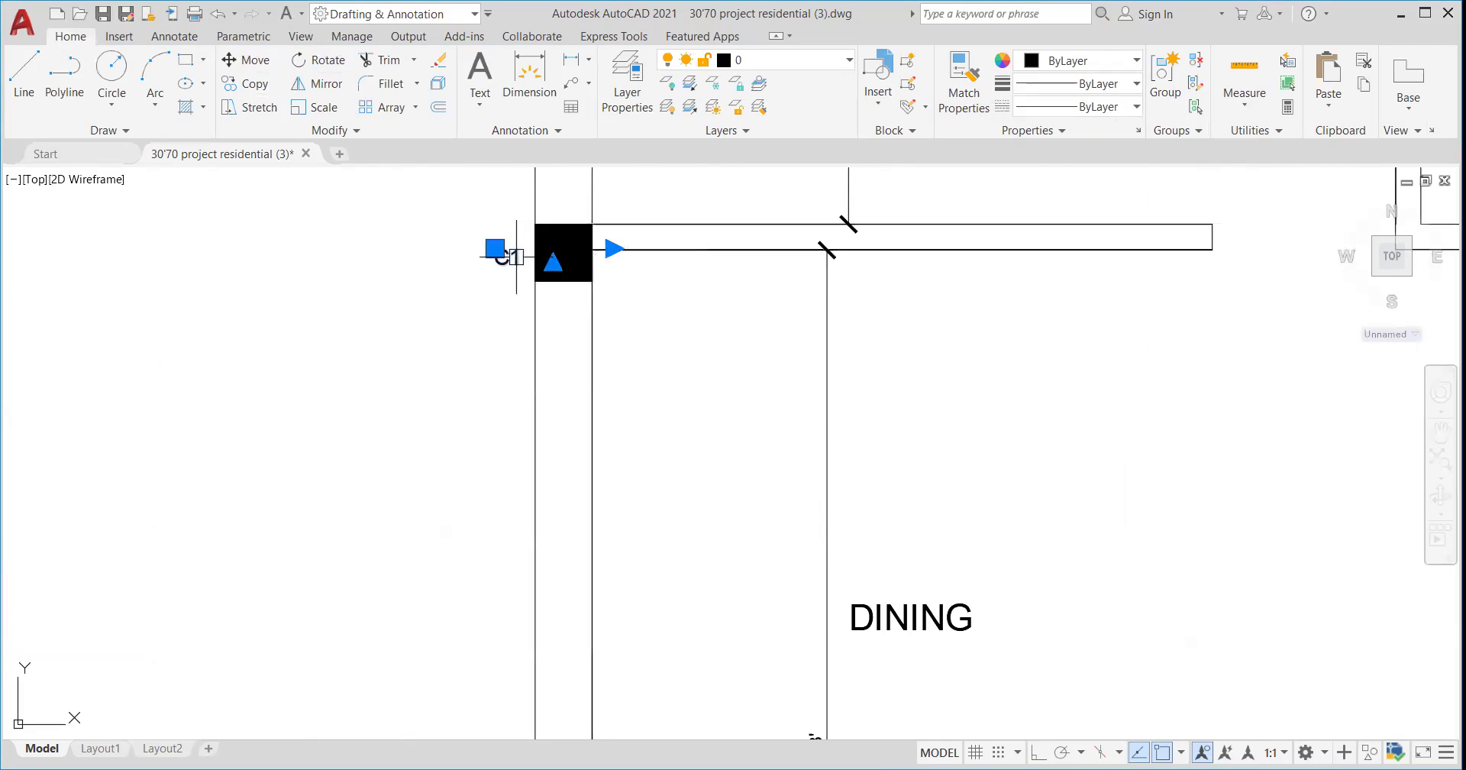
pyautogui.doubleClick(535, 259)
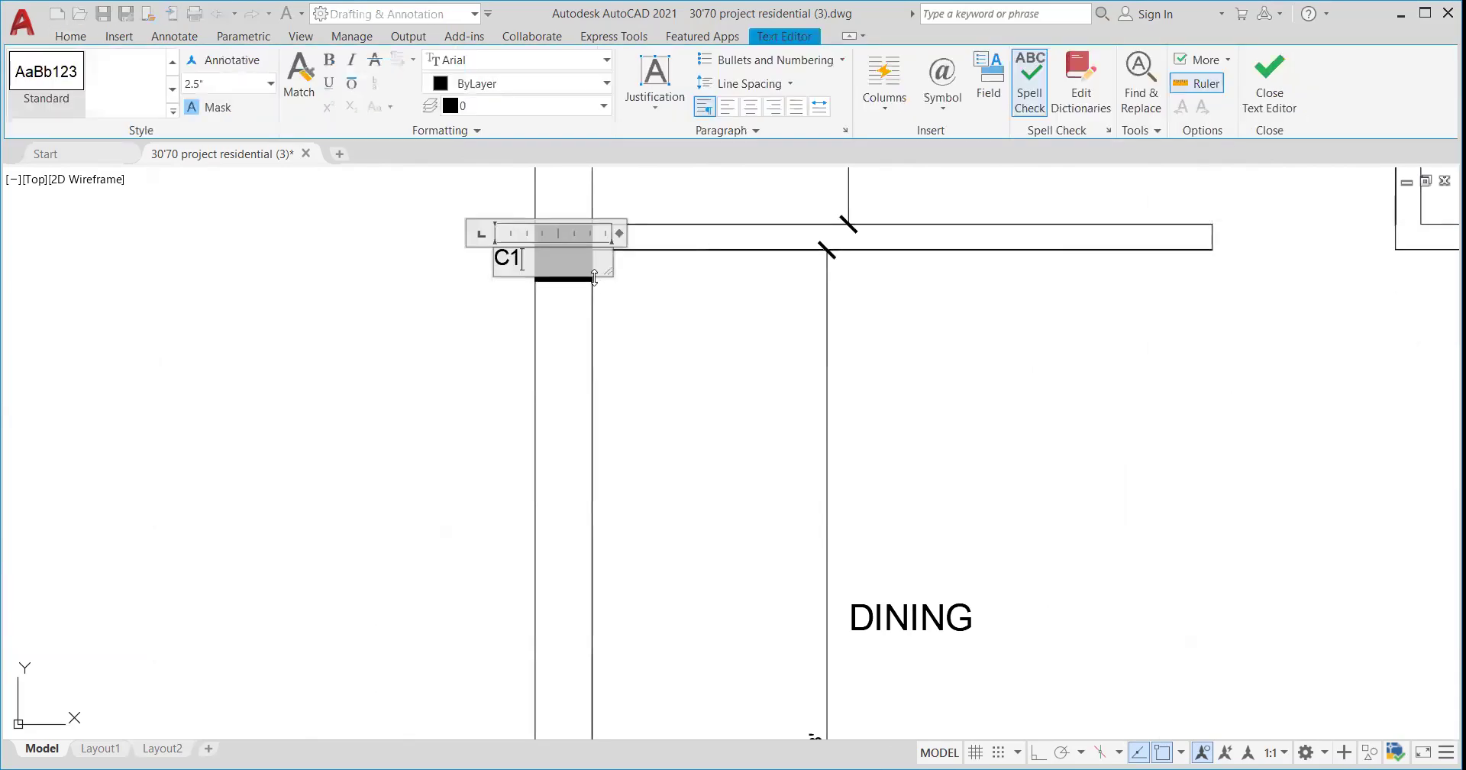
pyautogui.write('0')
pyautogui.click(481, 344)
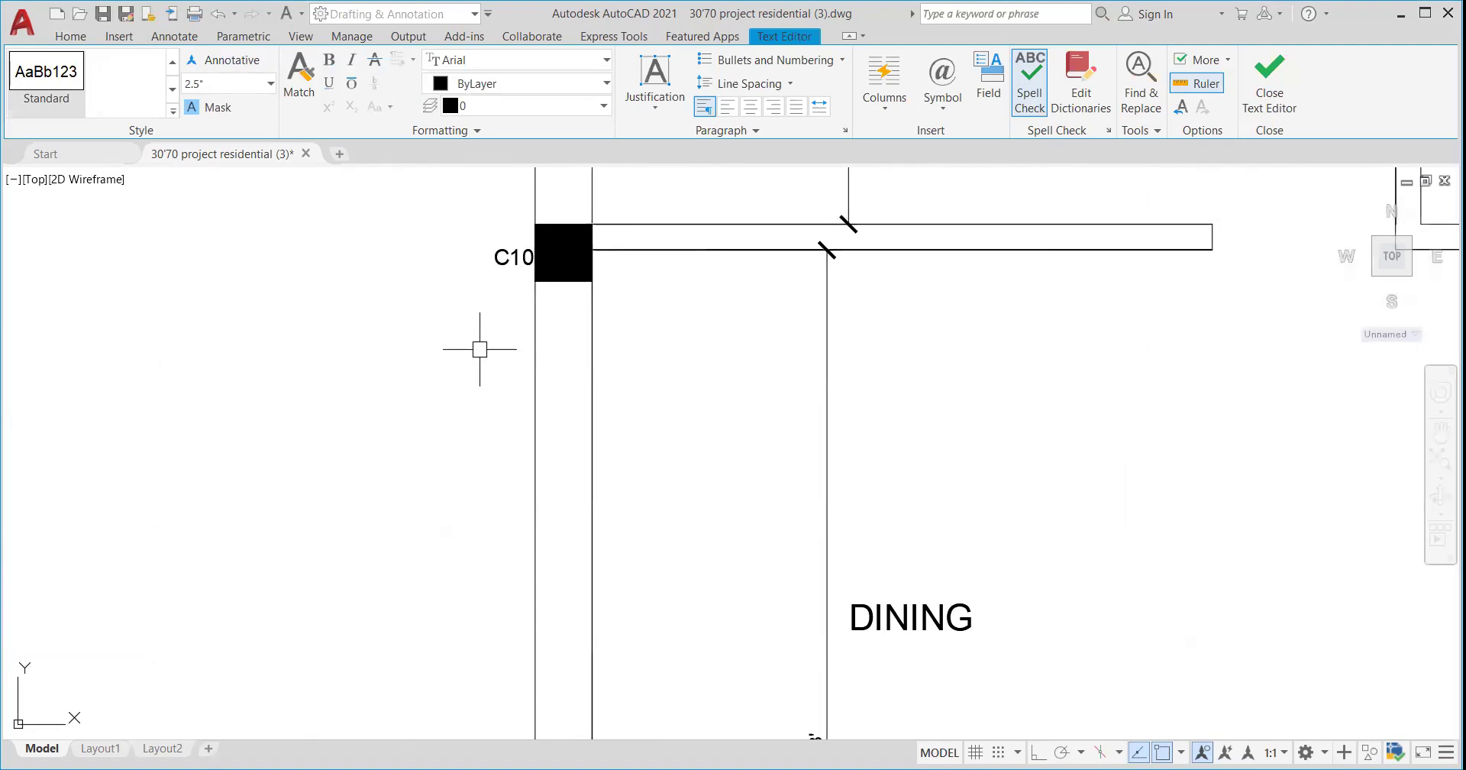
# - Change the label above the column at the store's upper corner, below the OTS, to C11
pyautogui.scroll(-10, 481, 428)
pyautogui.scroll(6, 483, 361)
pyautogui.scroll(-4, 483, 361)
pyautogui.scroll(4, 578, 403)
pyautogui.scroll(-4, 577, 403)
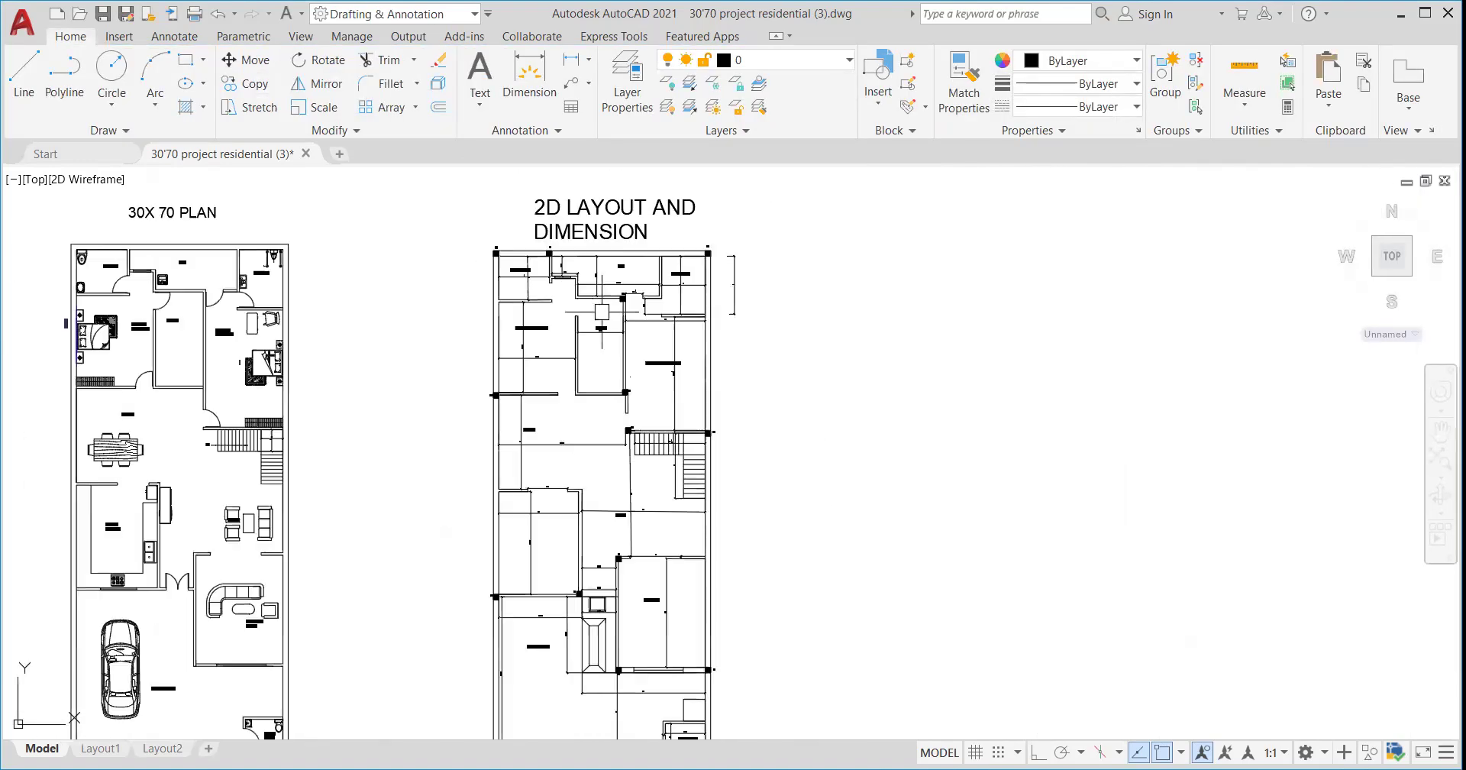
pyautogui.scroll(7, 619, 326)
pyautogui.click(611, 305)
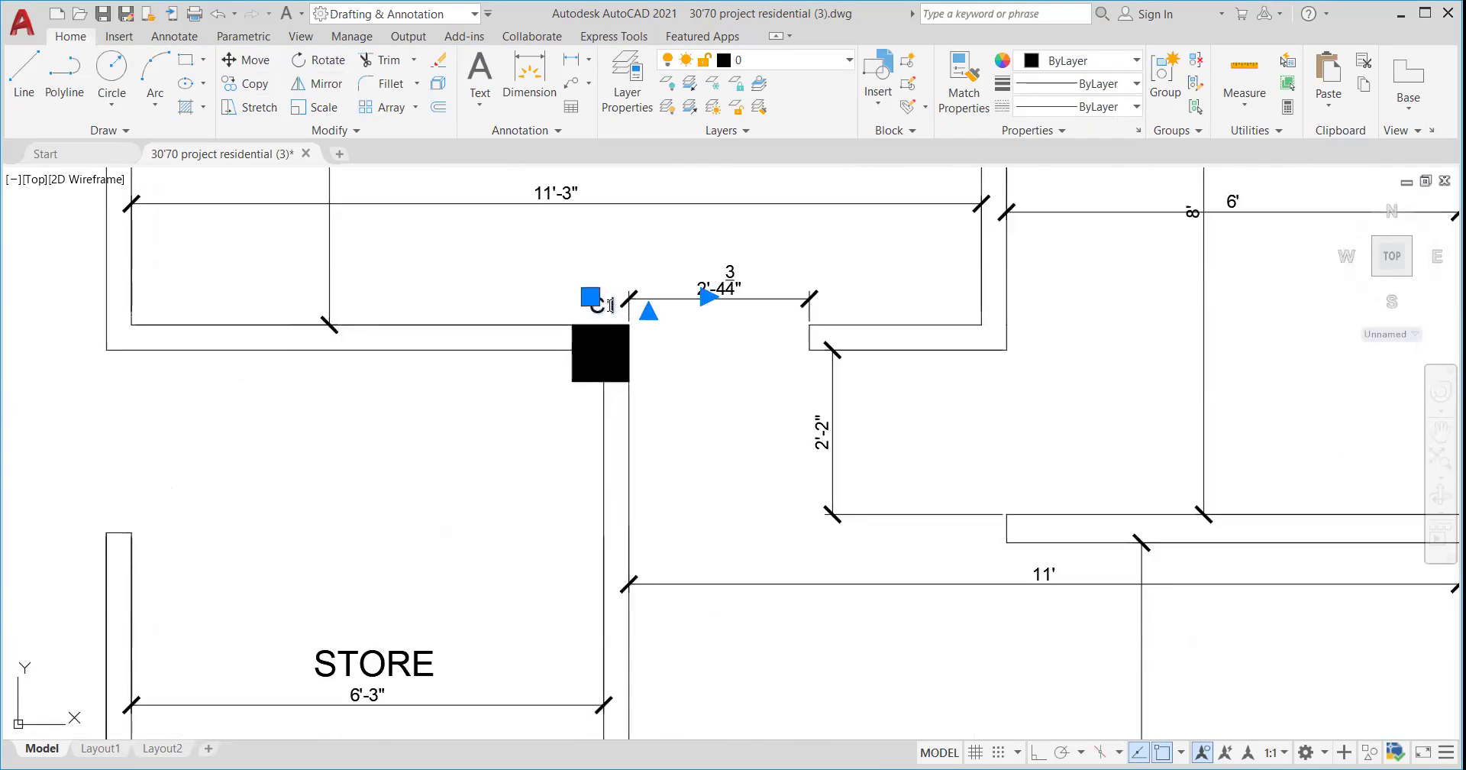
pyautogui.doubleClick(628, 311)
pyautogui.write('1')
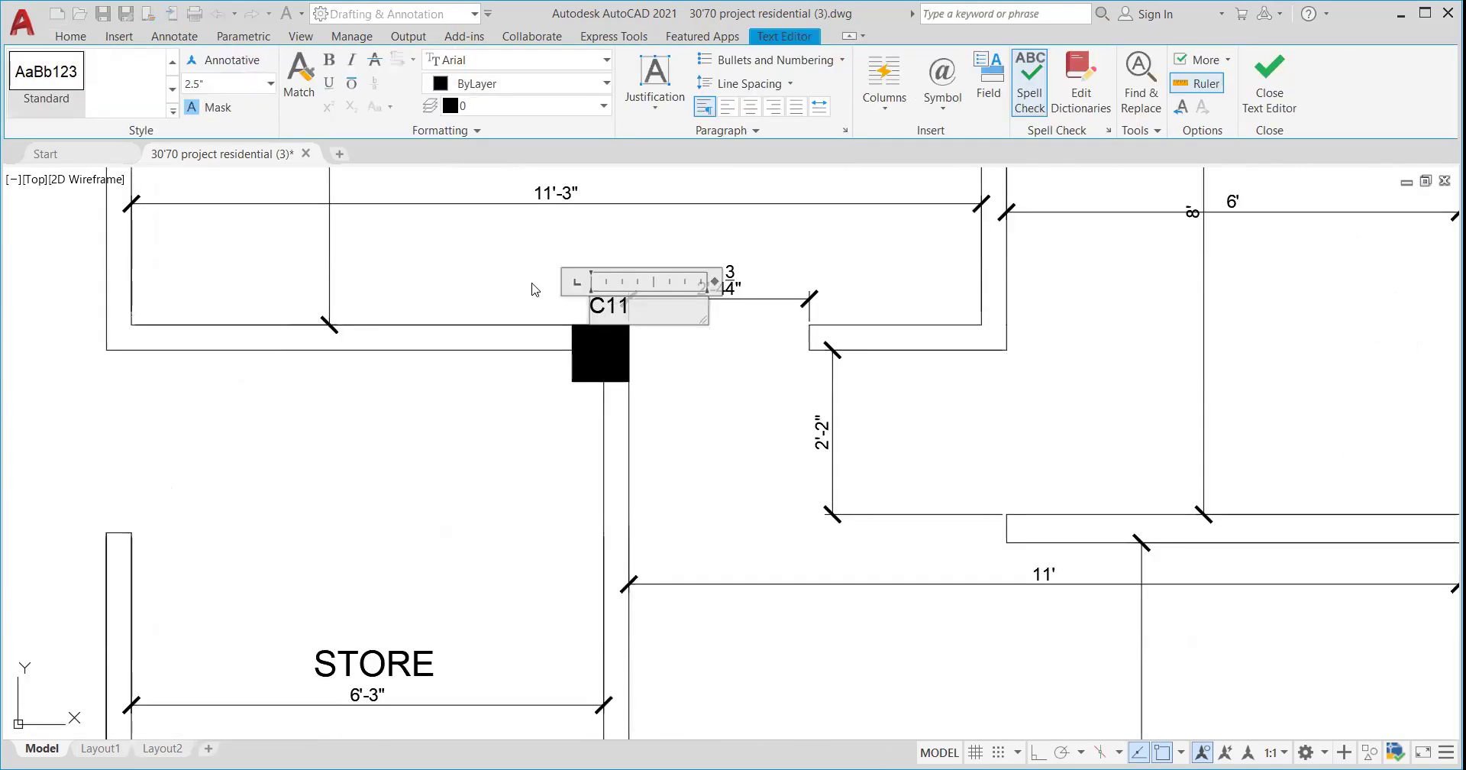
pyautogui.click(560, 301)
# - Change the label above the washroom's outer corner column to C12
pyautogui.scroll(-5, 560, 301)
pyautogui.scroll(6, 502, 360)
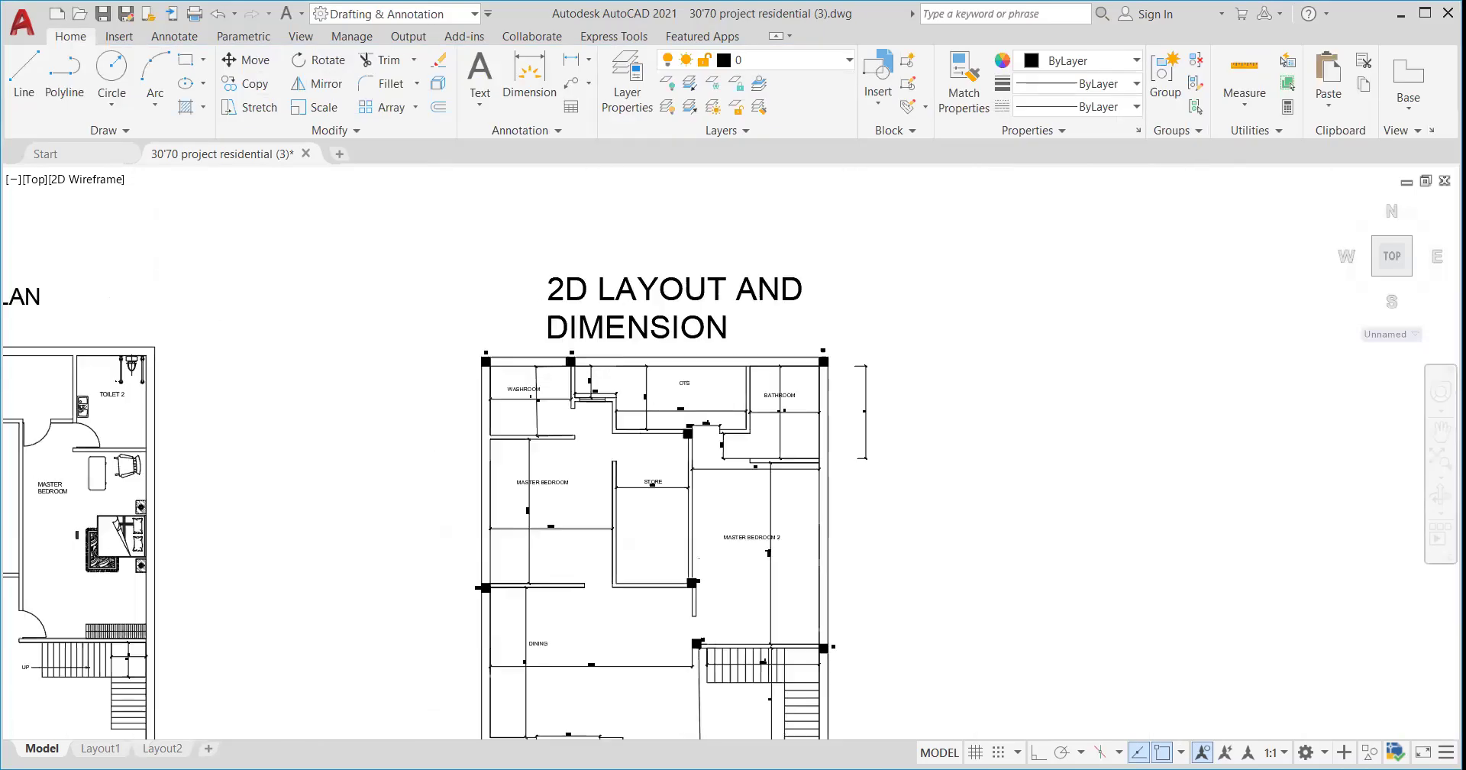
pyautogui.click(388, 380)
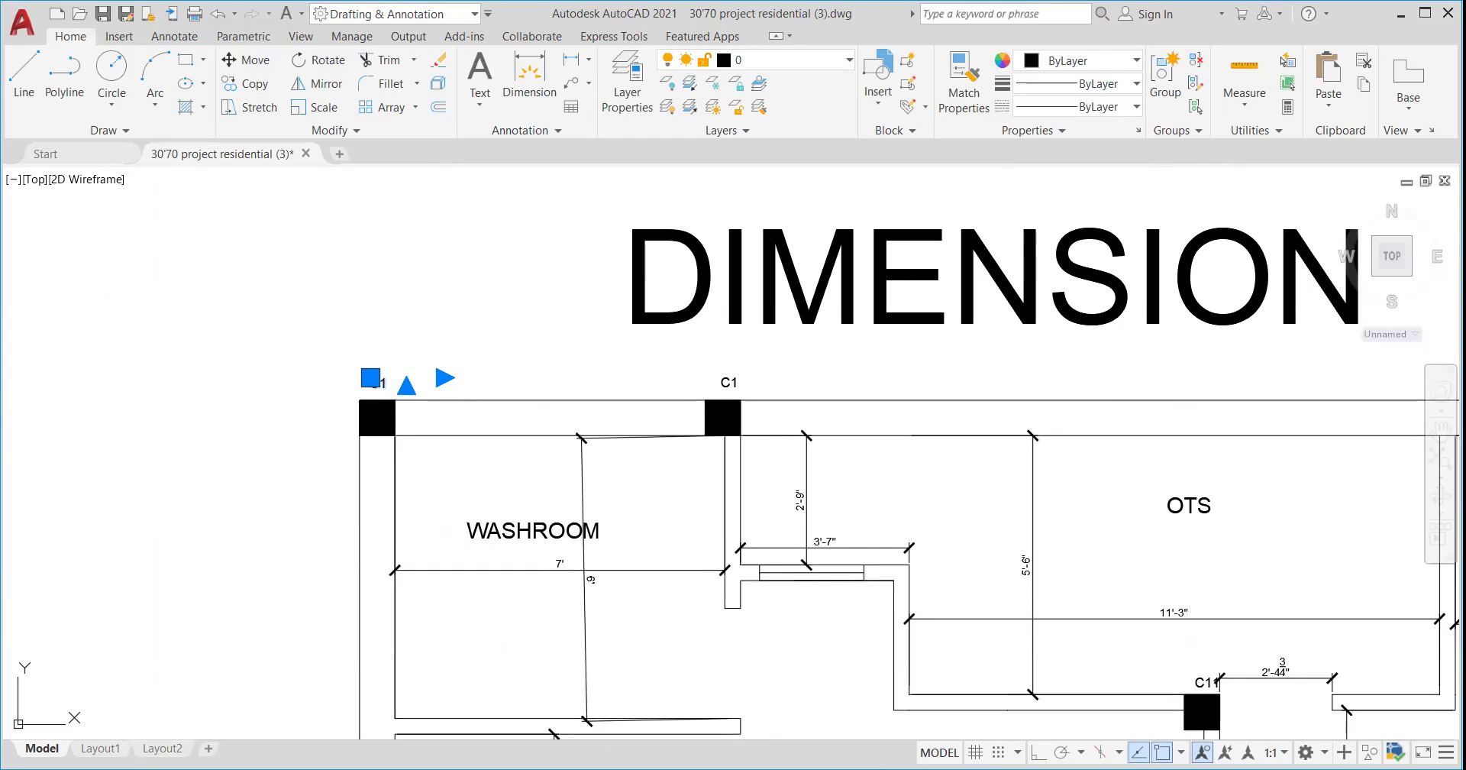
pyautogui.doubleClick(390, 386)
pyautogui.write('2')
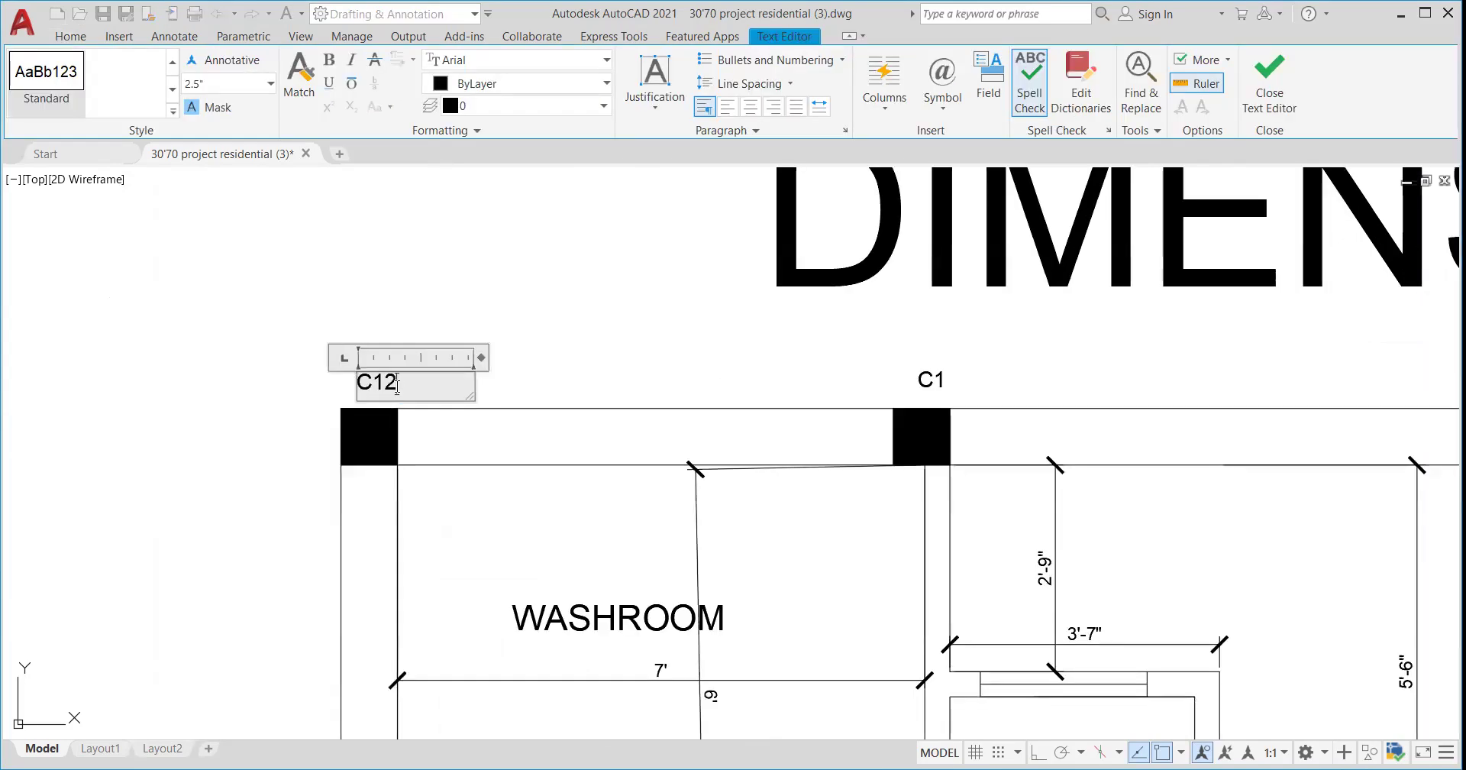
pyautogui.click(861, 429)
# - Change the label above the column between the washroom and the OTS to C13
pyautogui.click(930, 379)
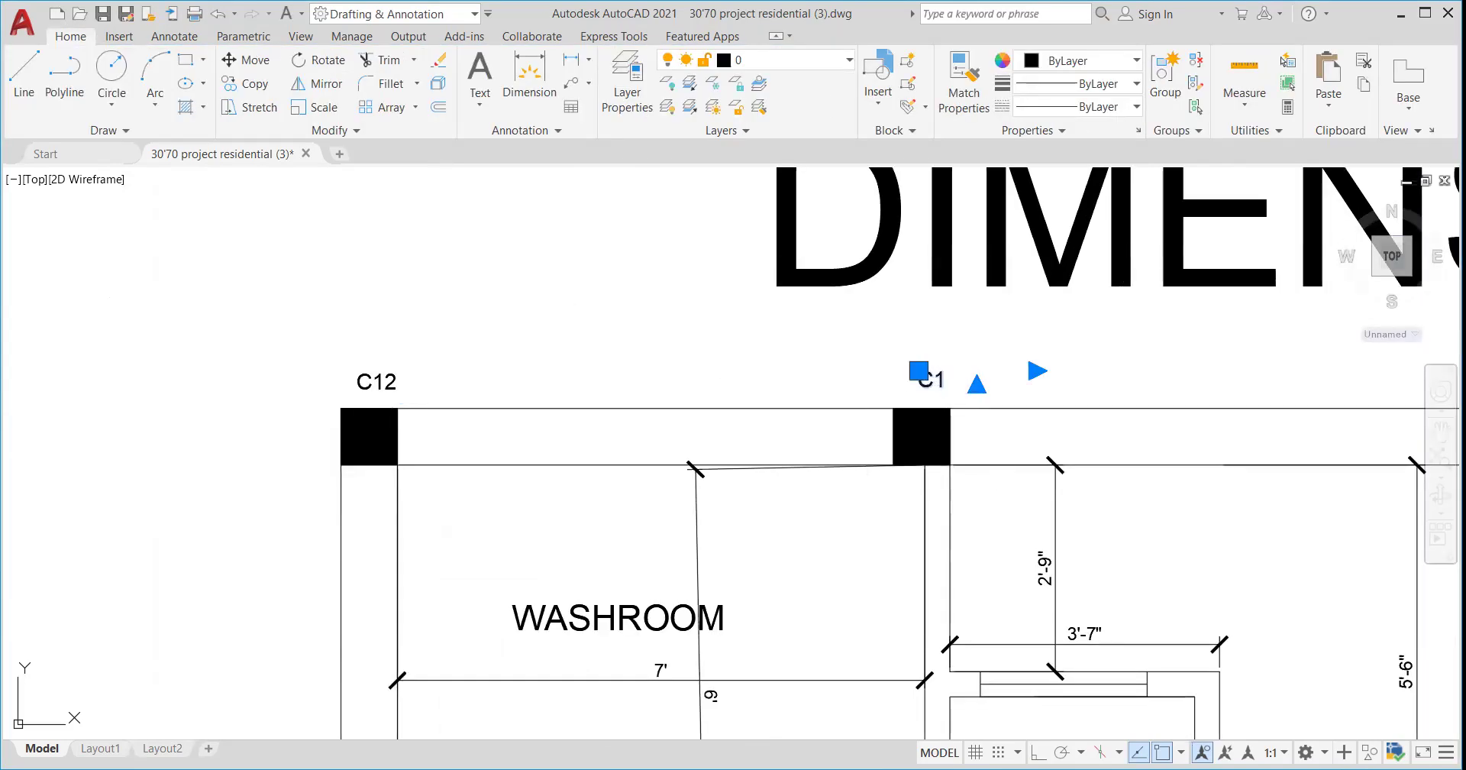
pyautogui.doubleClick(959, 380)
pyautogui.write('3')
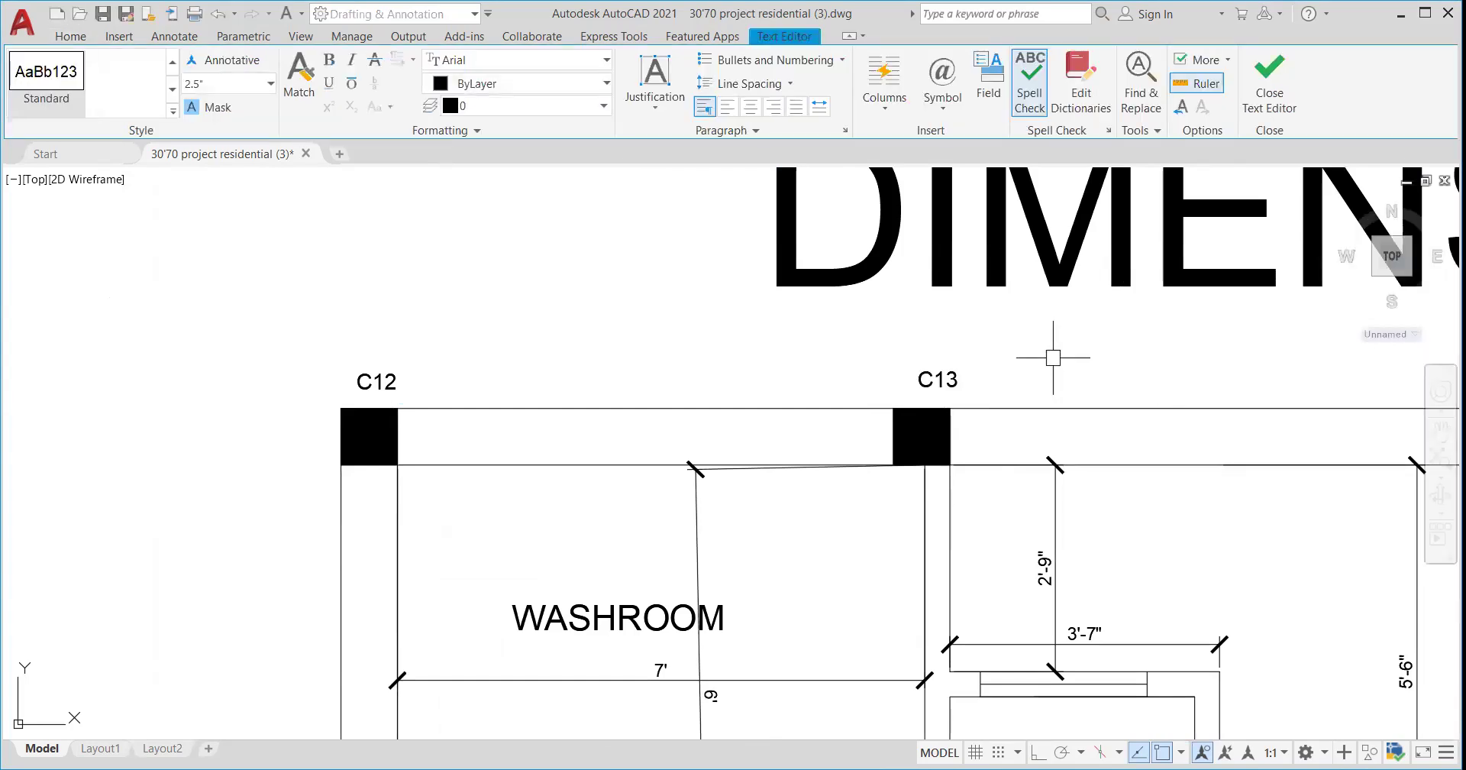
pyautogui.click(1047, 354)
# - Change the label above the outer corner column at the rear bathroom to C14
pyautogui.scroll(-3, 930, 345)
pyautogui.scroll(5, 985, 359)
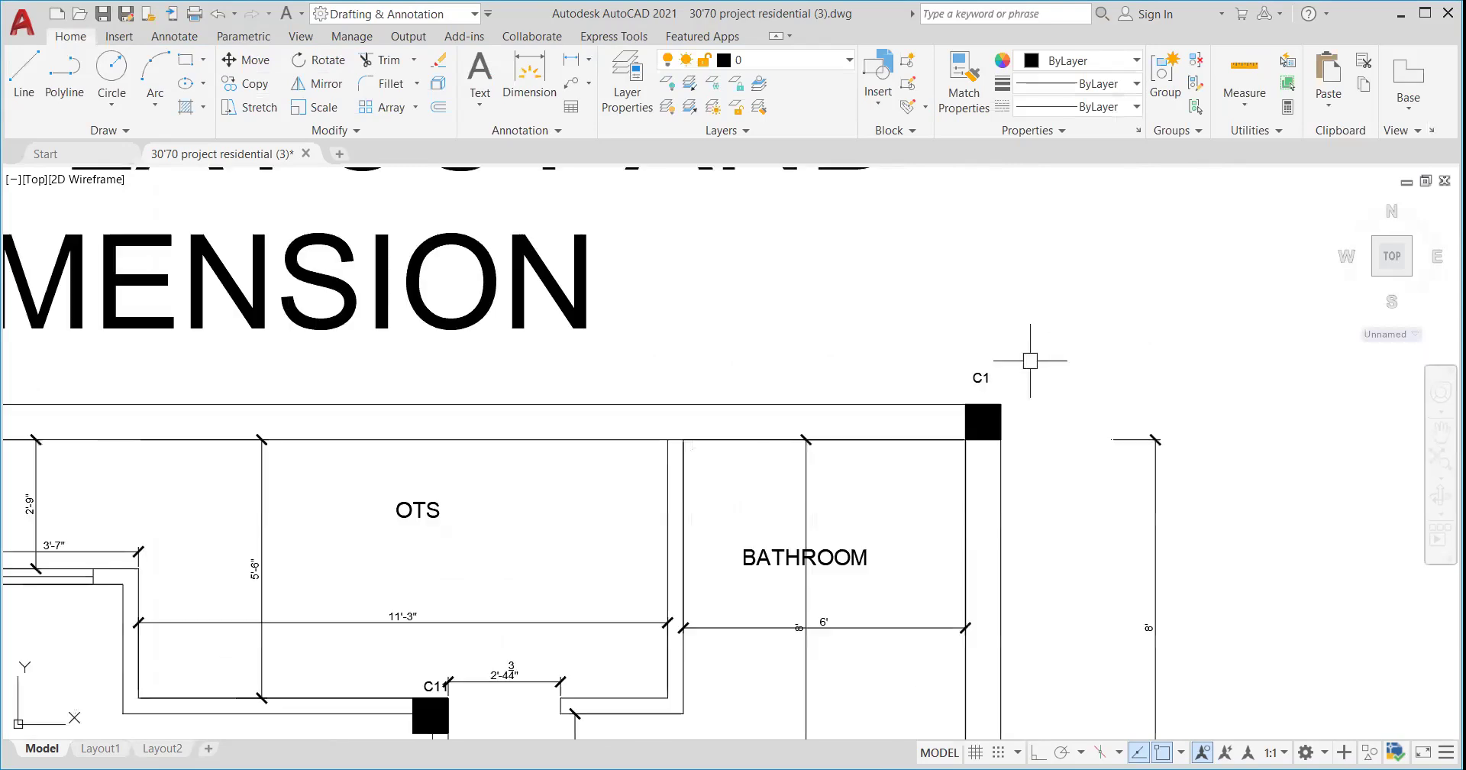
pyautogui.click(983, 377)
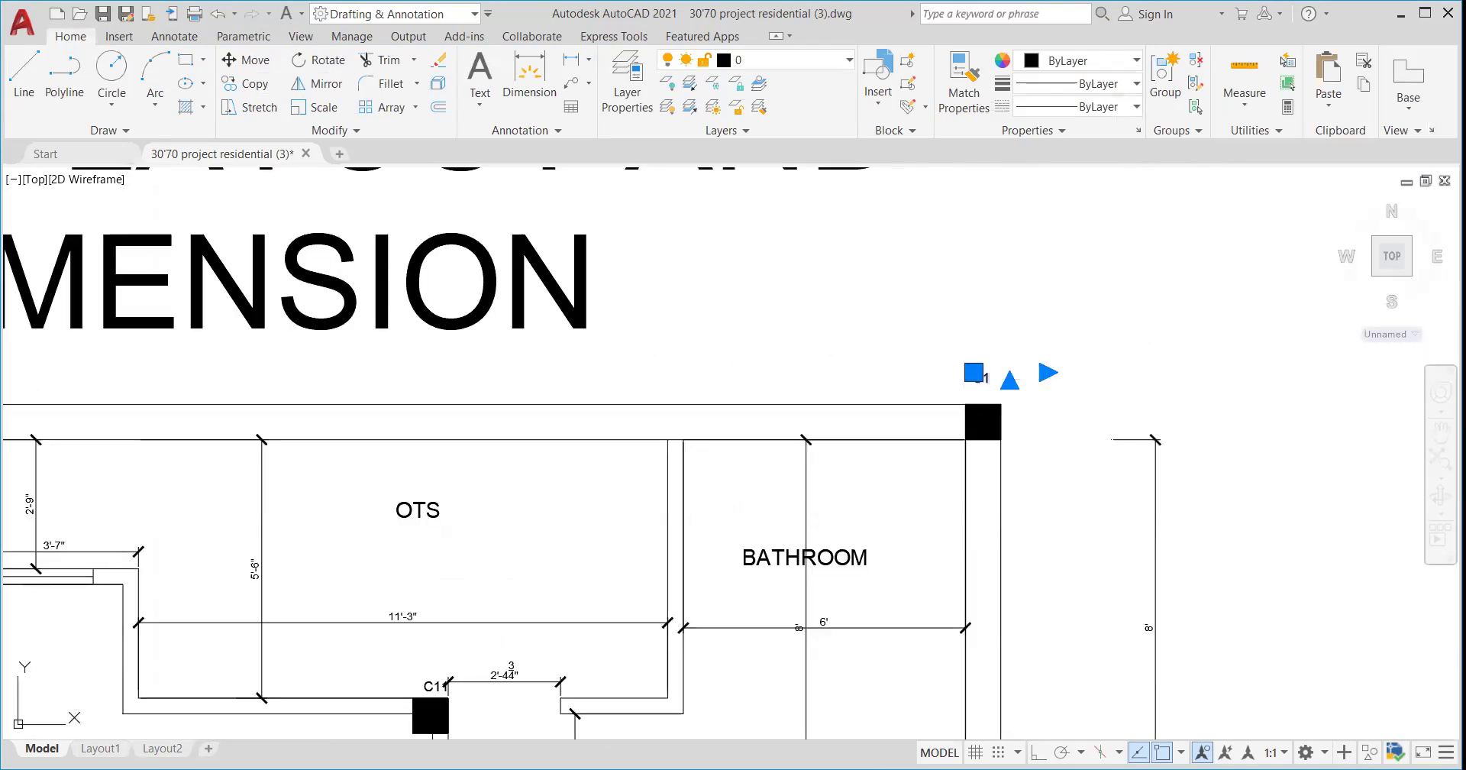
pyautogui.doubleClick(1007, 373)
pyautogui.write('4')
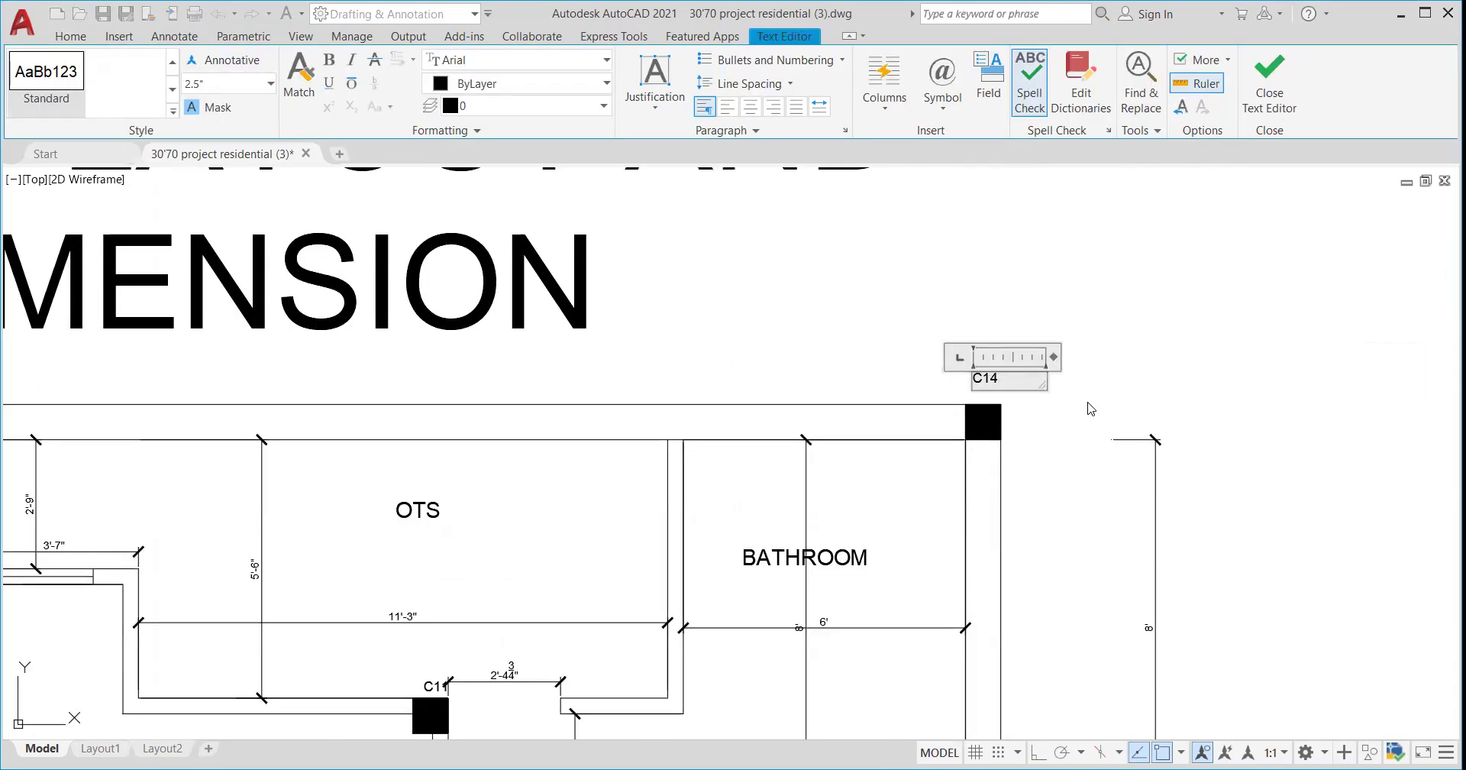
pyautogui.click(914, 340)
# - Review the column positions and their numbered labels across the whole 2D layout
pyautogui.scroll(-3, 886, 336)
pyautogui.scroll(3, 840, 382)
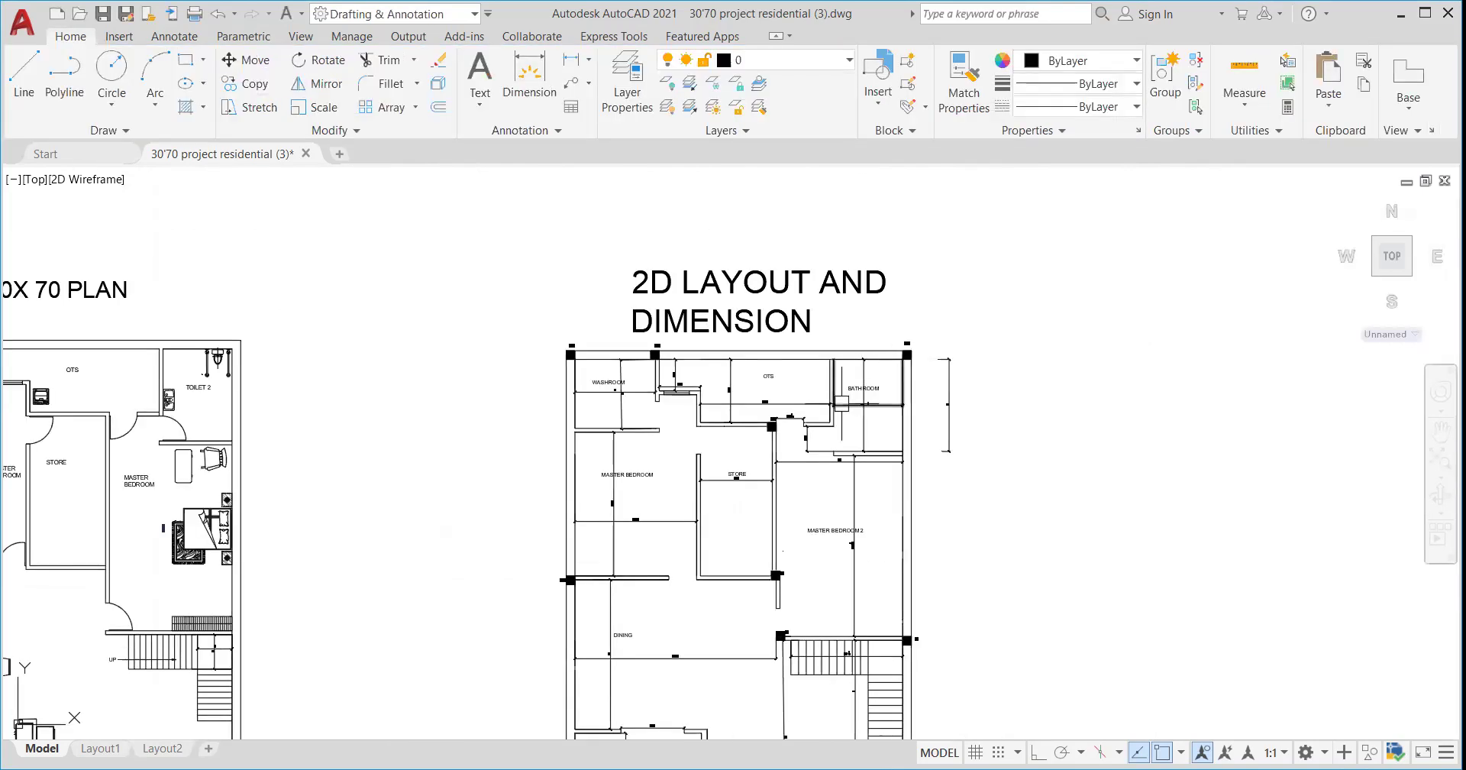
pyautogui.scroll(-2, 671, 432)
pyautogui.scroll(2, 668, 429)
pyautogui.scroll(-8, 667, 428)
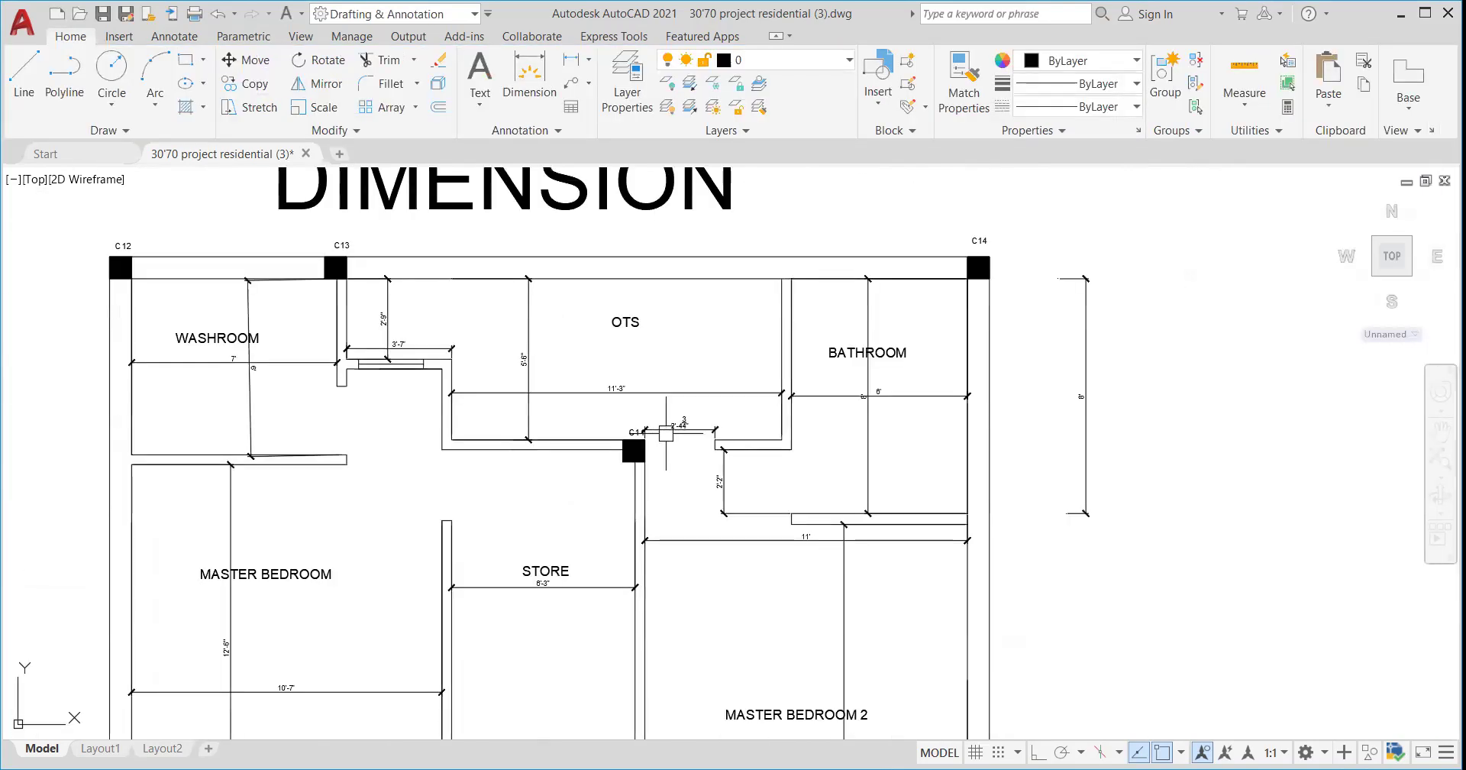
pyautogui.scroll(8, 764, 574)
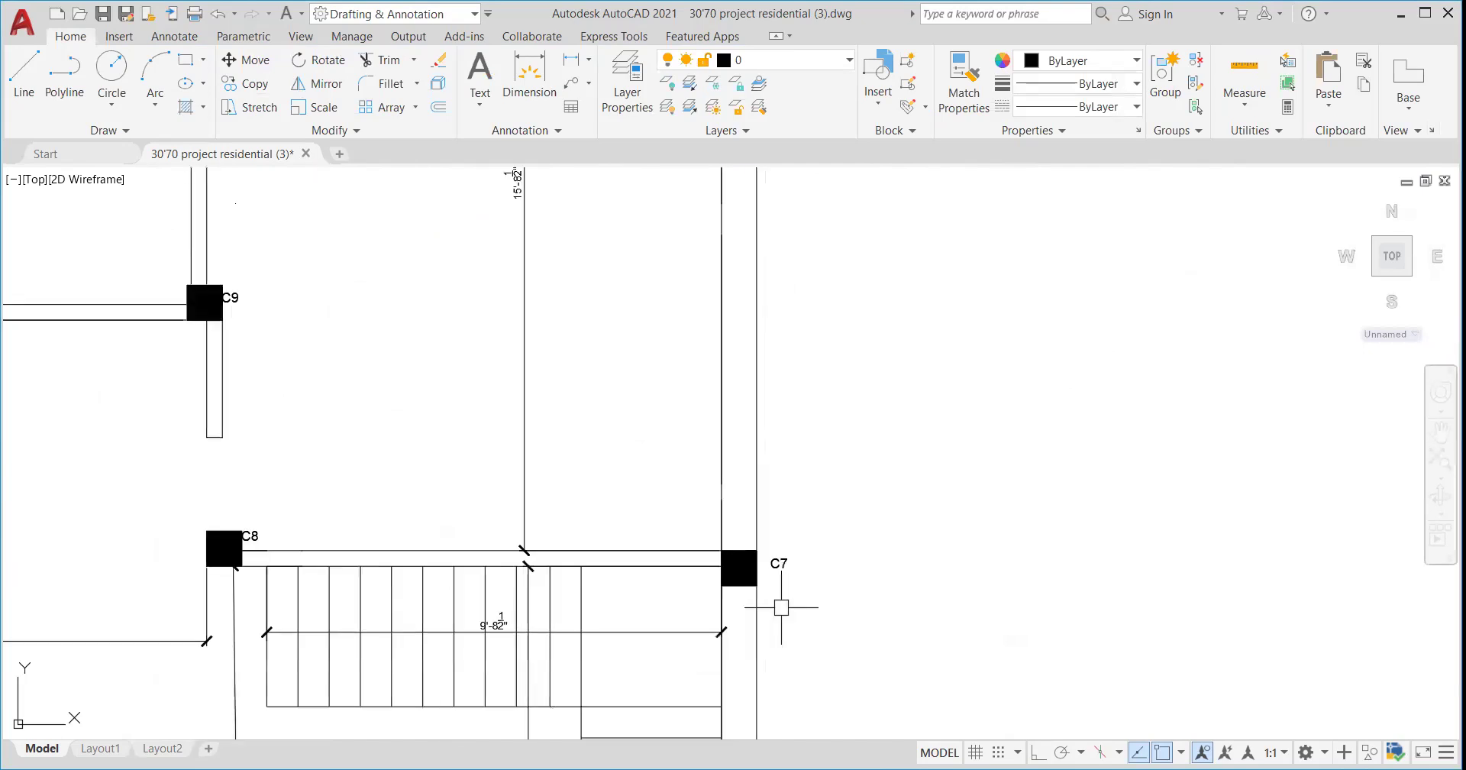
pyautogui.scroll(-2, 771, 573)
pyautogui.scroll(4, 496, 577)
pyautogui.scroll(3, 489, 535)
pyautogui.scroll(-9, 596, 466)
pyautogui.scroll(-5, 611, 467)
pyautogui.scroll(5, 665, 534)
pyautogui.scroll(-5, 663, 595)
pyautogui.scroll(8, 661, 603)
pyautogui.scroll(-8, 677, 455)
pyautogui.scroll(5, 547, 400)
pyautogui.scroll(4, 547, 401)
pyautogui.scroll(-8, 537, 517)
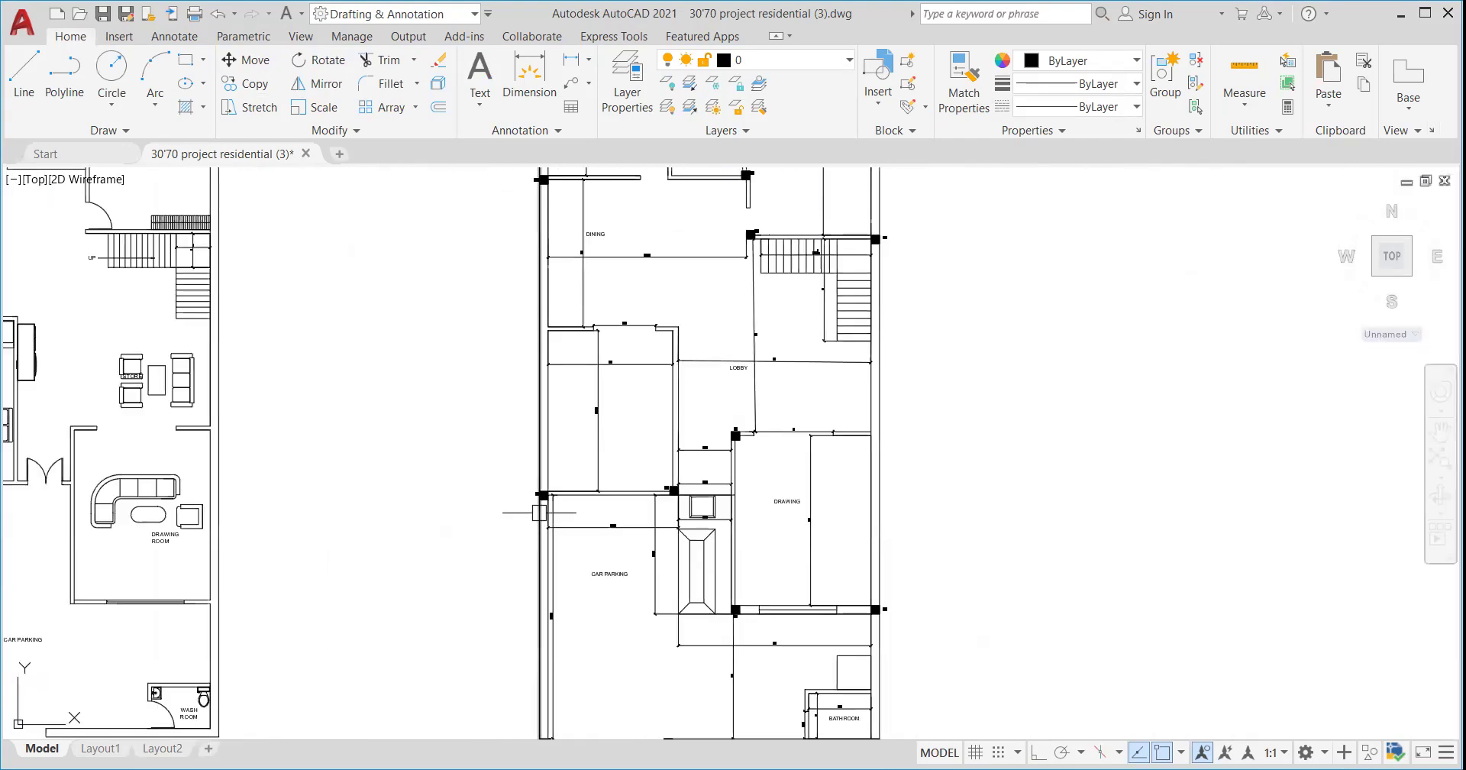
pyautogui.scroll(6, 625, 400)
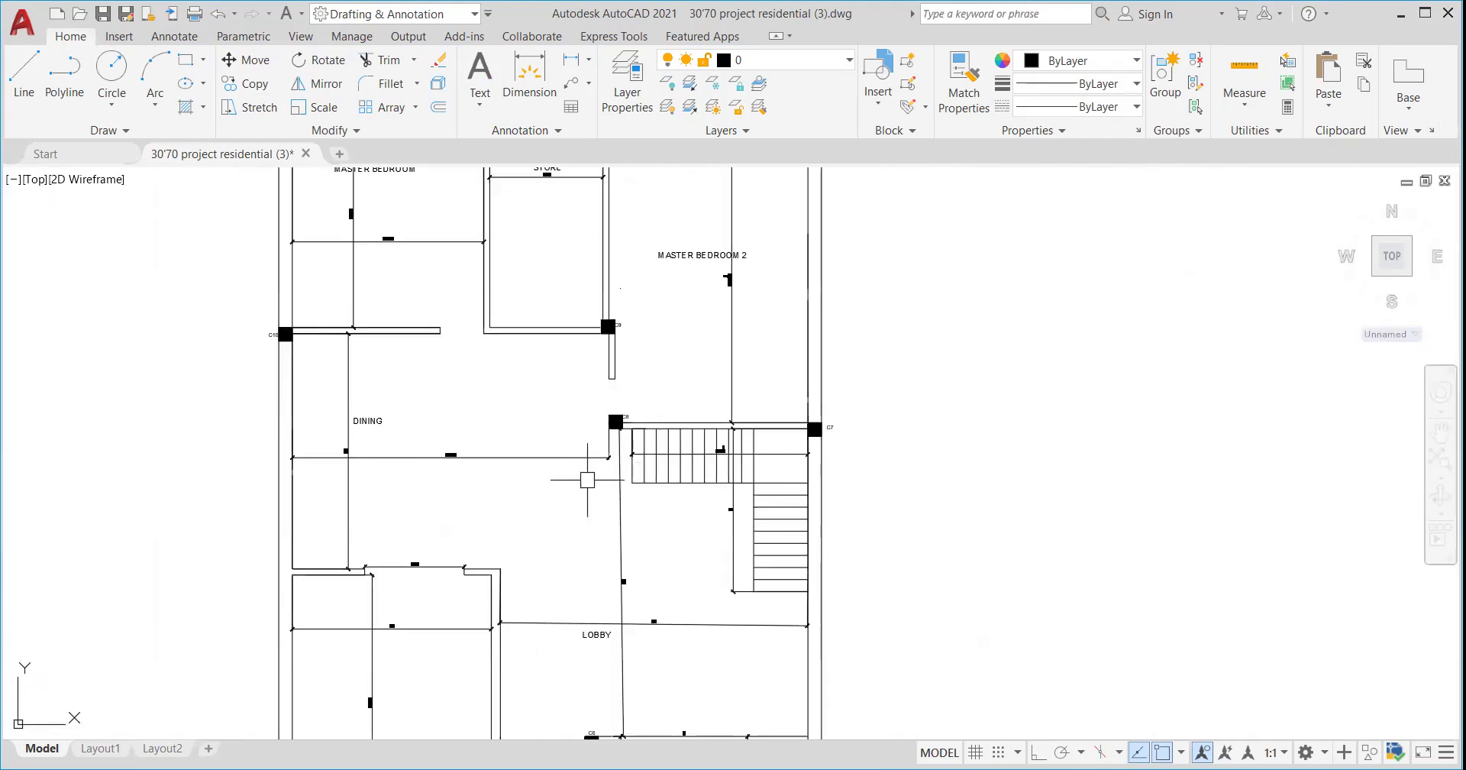
pyautogui.scroll(-6, 583, 481)
pyautogui.scroll(6, 716, 262)
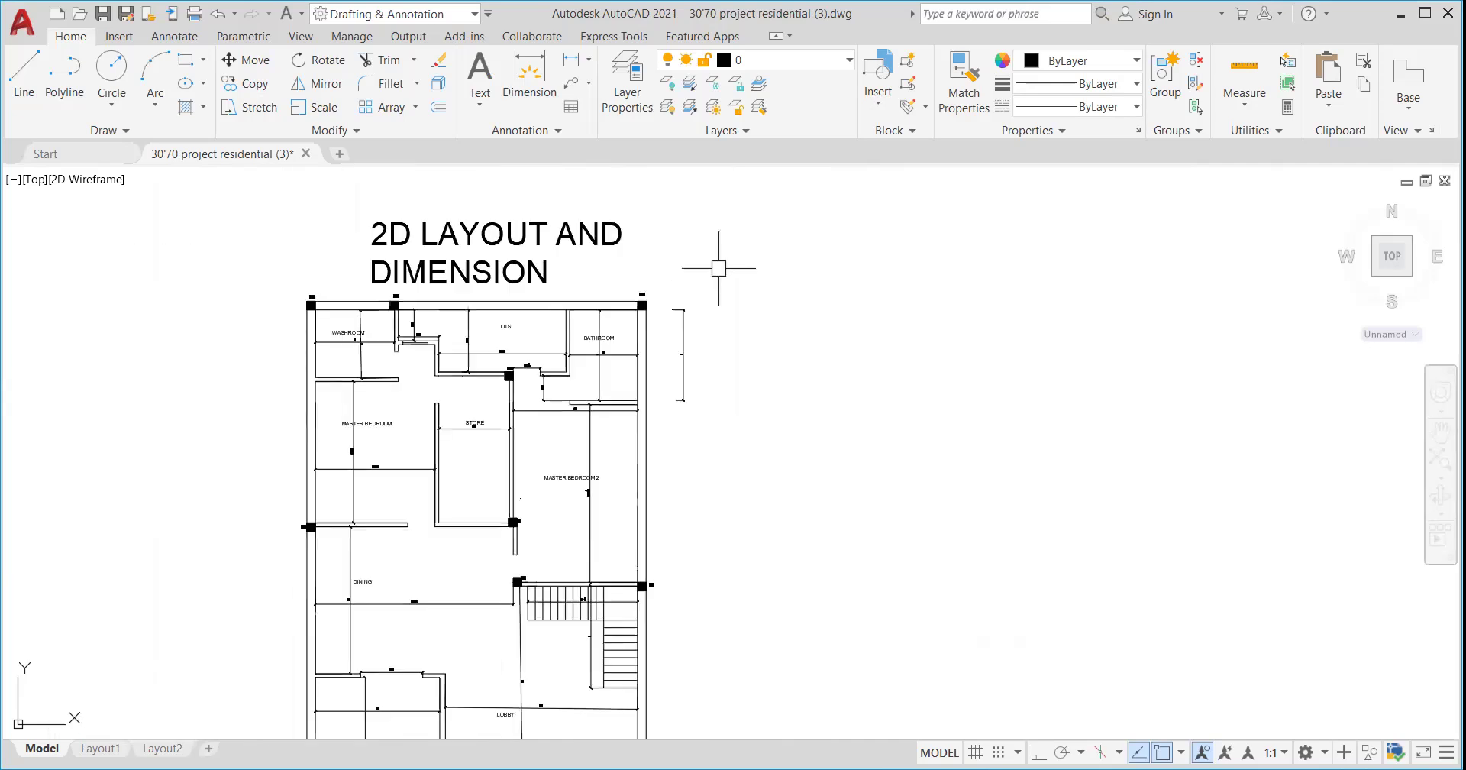
pyautogui.scroll(5, 603, 326)
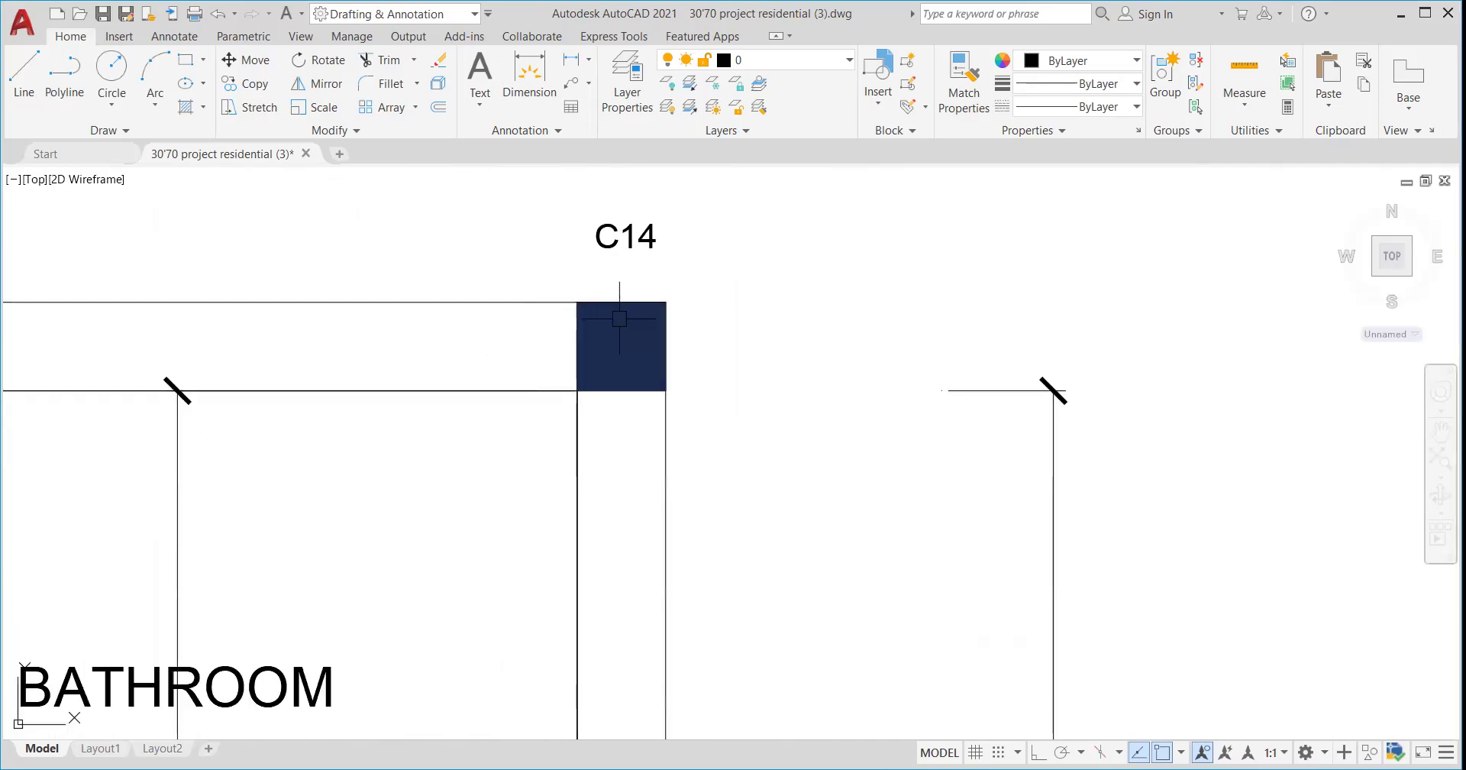
pyautogui.scroll(-6, 393, 429)
pyautogui.scroll(5, 394, 429)
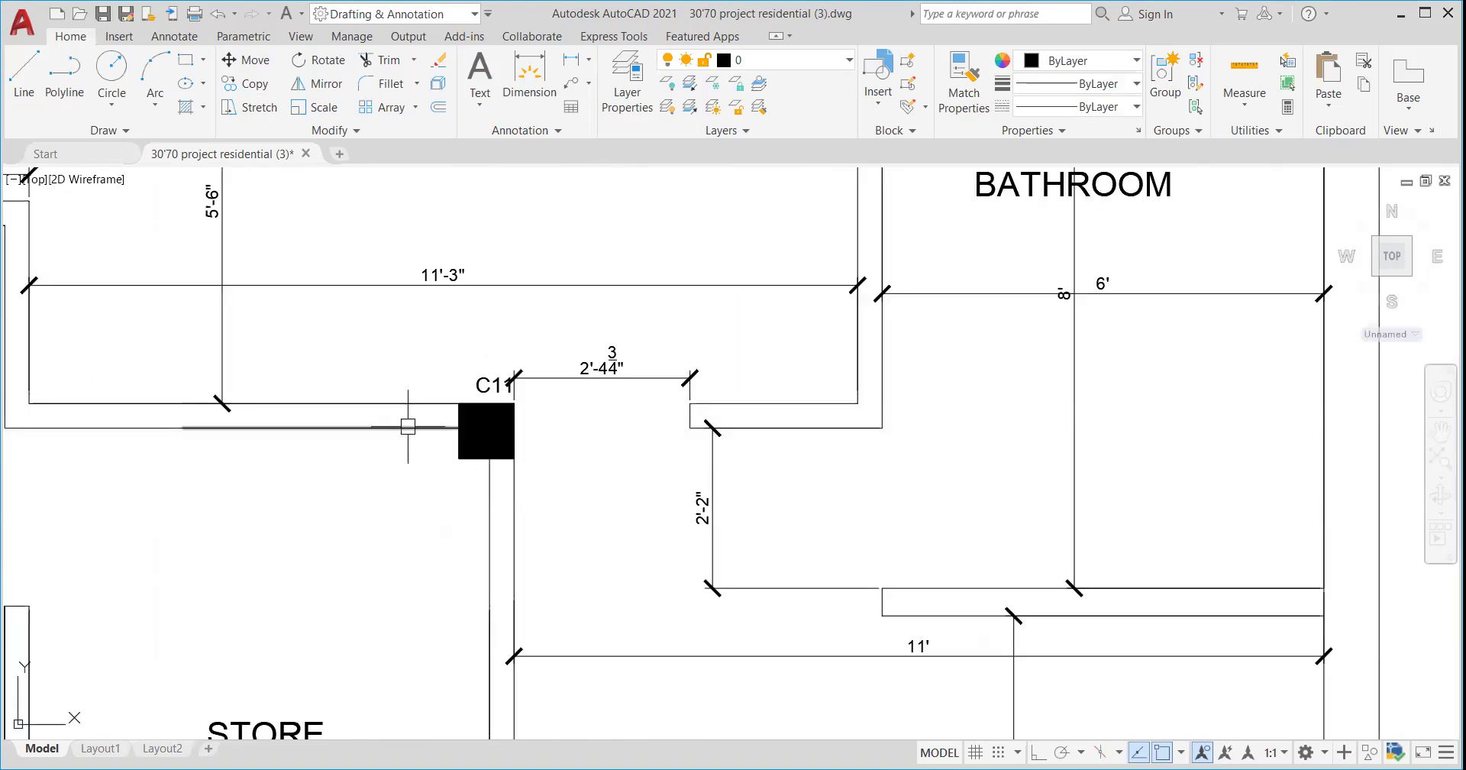
pyautogui.scroll(-9, 402, 422)
pyautogui.scroll(5, 376, 371)
pyautogui.scroll(-10, 377, 367)
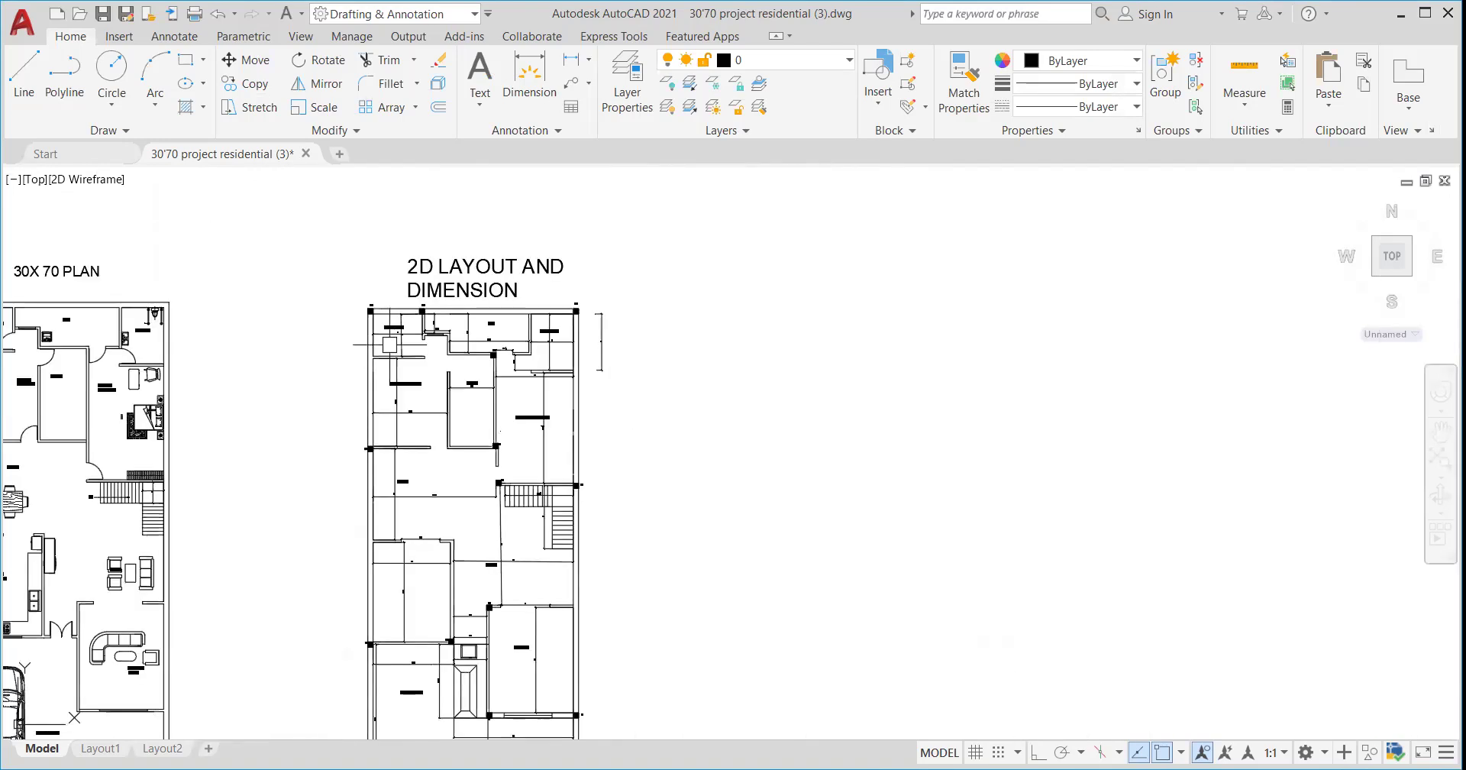
pyautogui.scroll(7, 427, 550)
pyautogui.scroll(-4, 422, 525)
pyautogui.scroll(-3, 428, 526)
pyautogui.scroll(7, 425, 504)
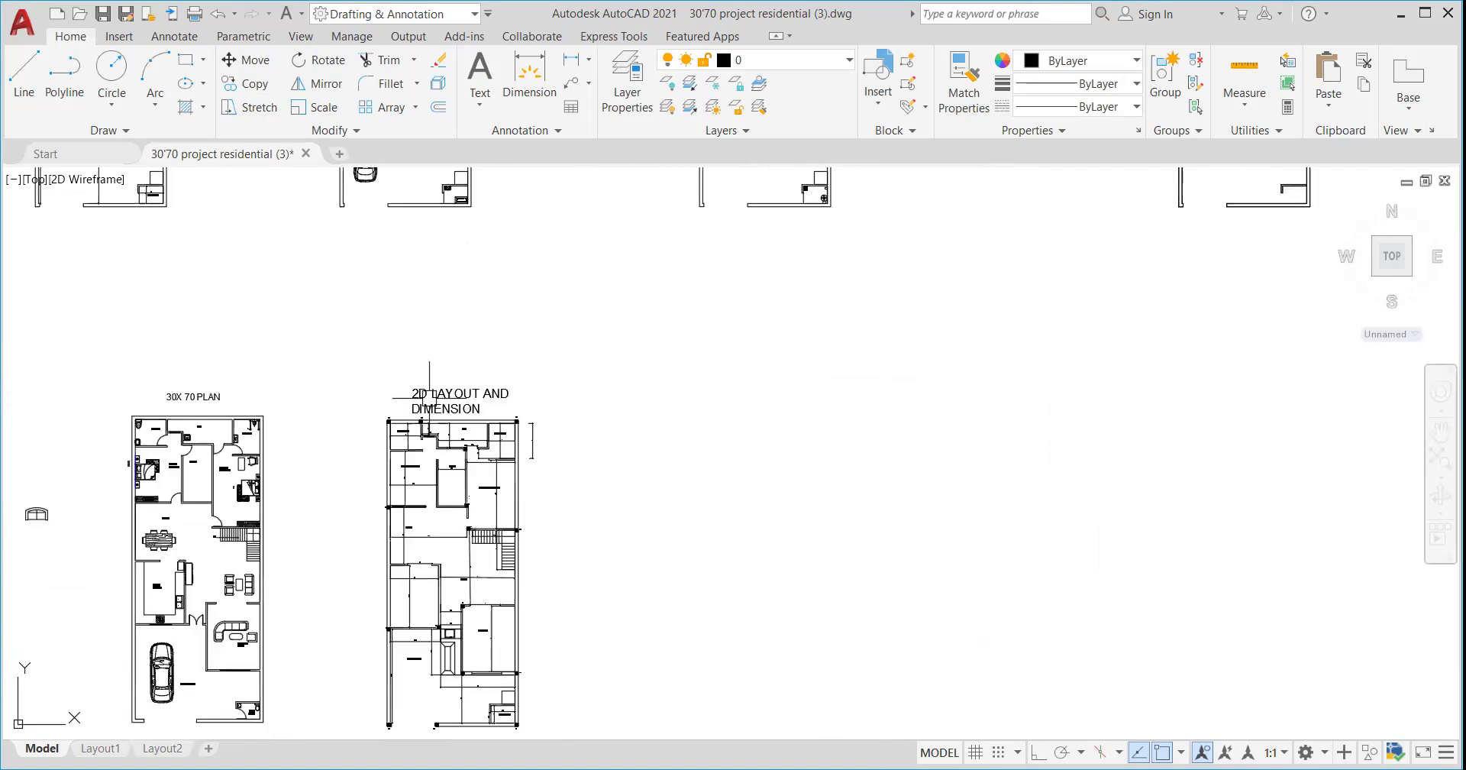
# - Examine the room dimensions and column labels around the washroom, OTS, bathroom, store and both master bedrooms
pyautogui.scroll(-2, 433, 427)
pyautogui.scroll(5, 433, 451)
pyautogui.scroll(-7, 458, 366)
pyautogui.scroll(7, 435, 360)
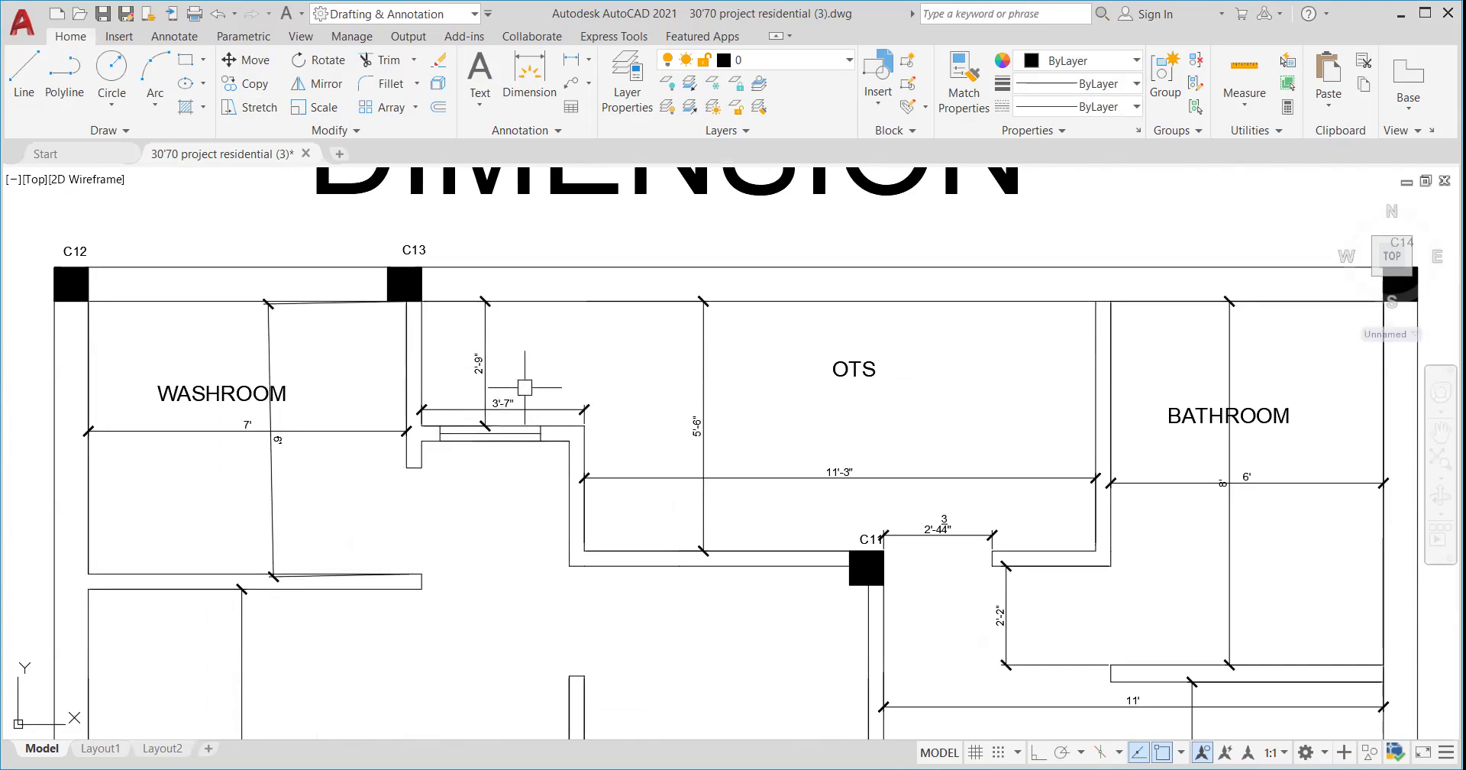
pyautogui.scroll(-6, 489, 413)
pyautogui.scroll(2, 504, 427)
pyautogui.scroll(5, 565, 313)
pyautogui.scroll(-5, 562, 244)
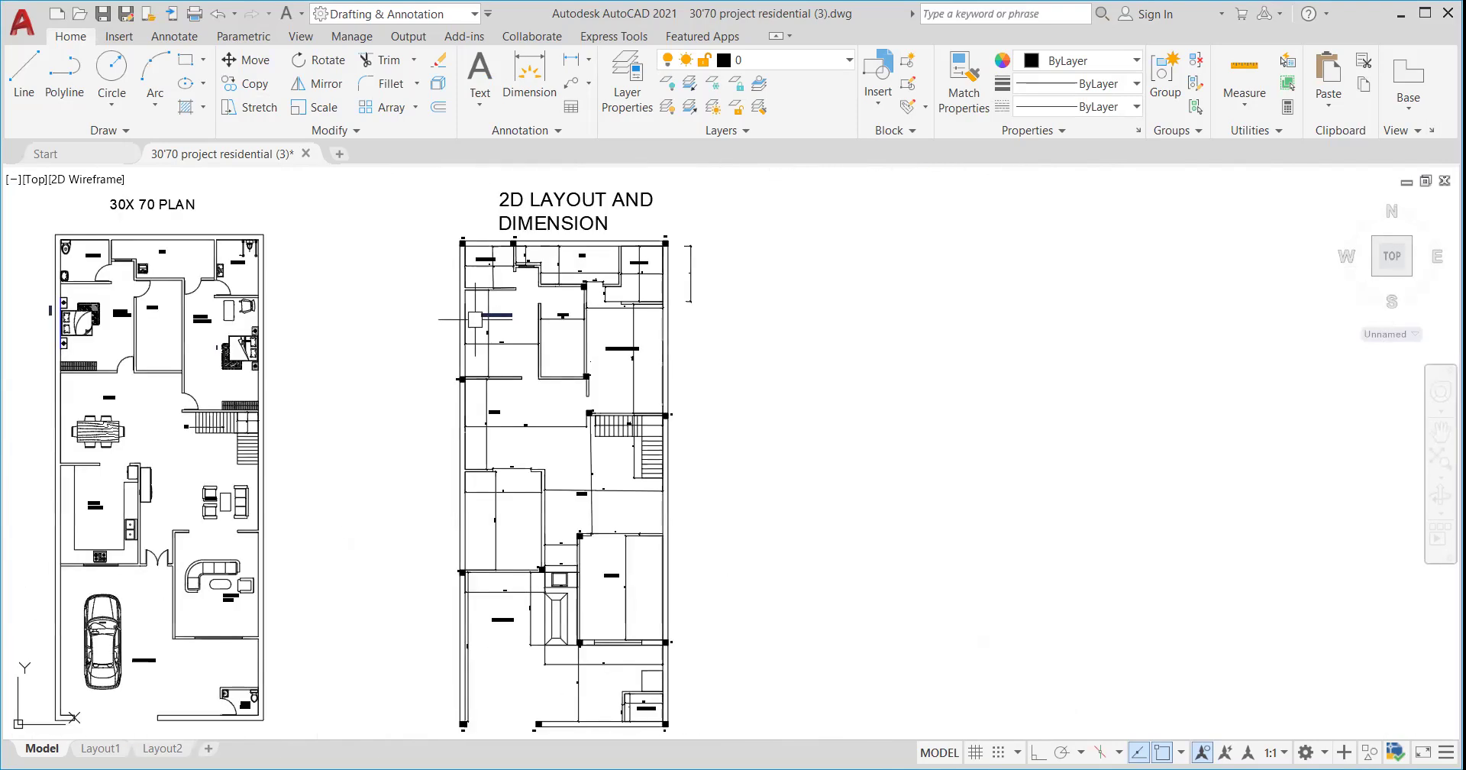
pyautogui.scroll(3, 553, 241)
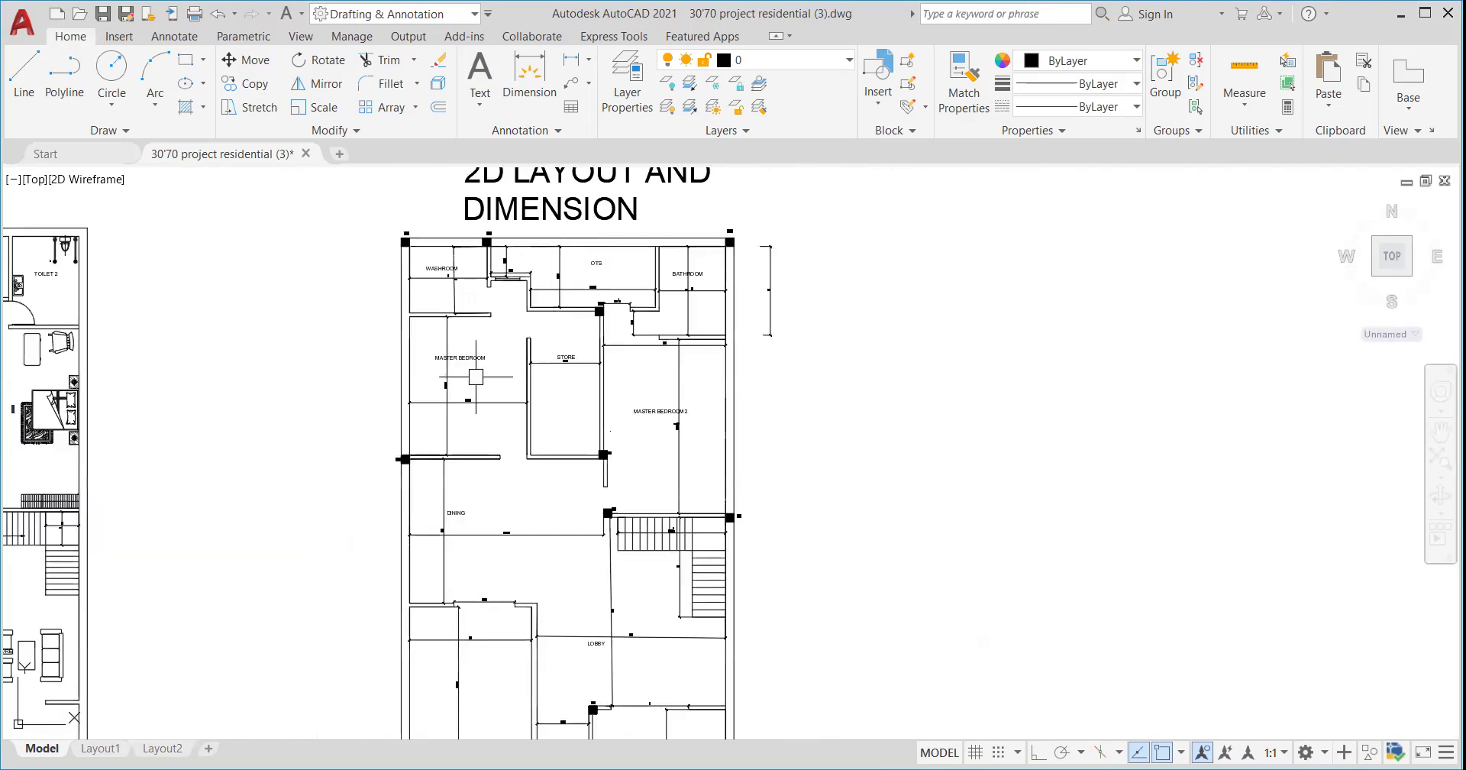
pyautogui.scroll(4, 468, 377)
pyautogui.scroll(4, 427, 404)
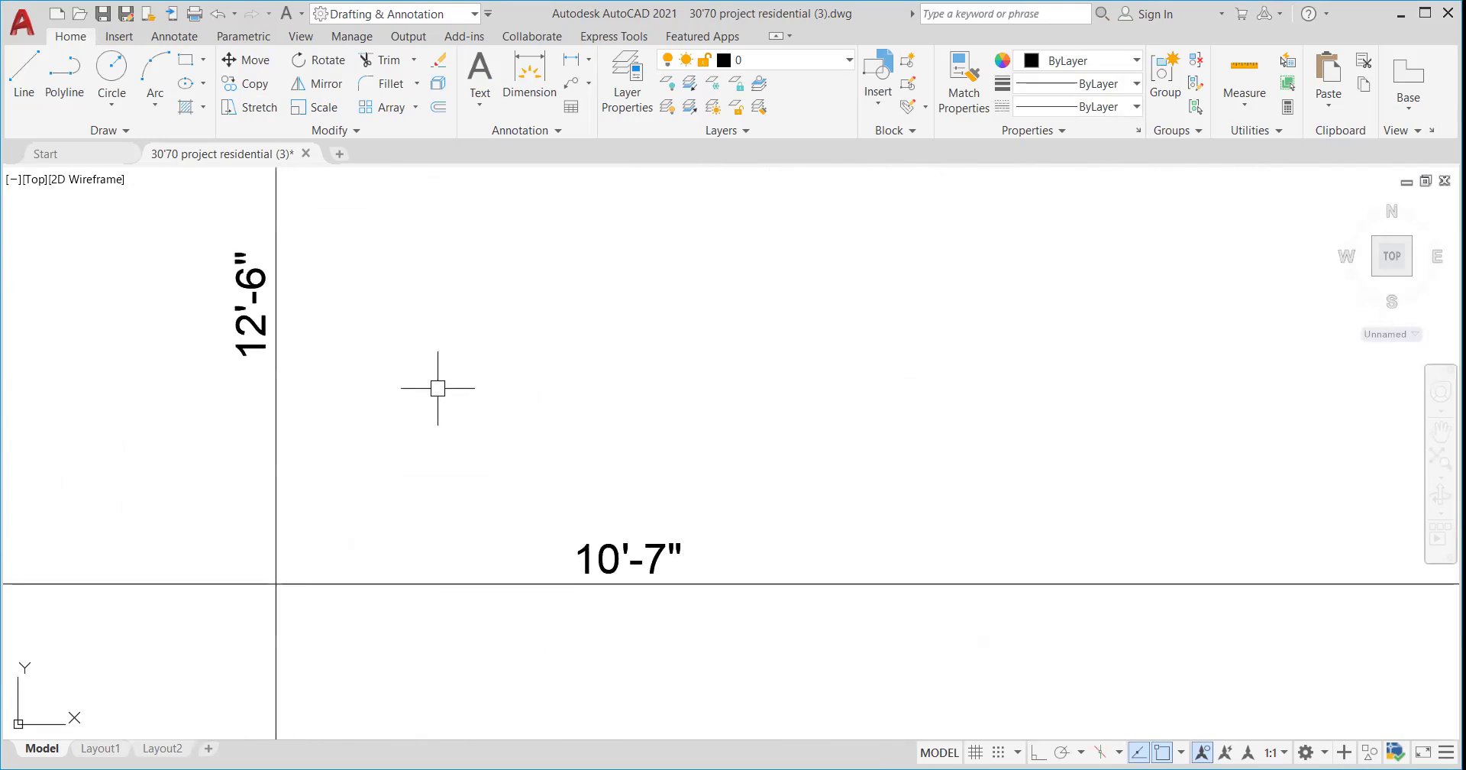
pyautogui.scroll(-4, 393, 359)
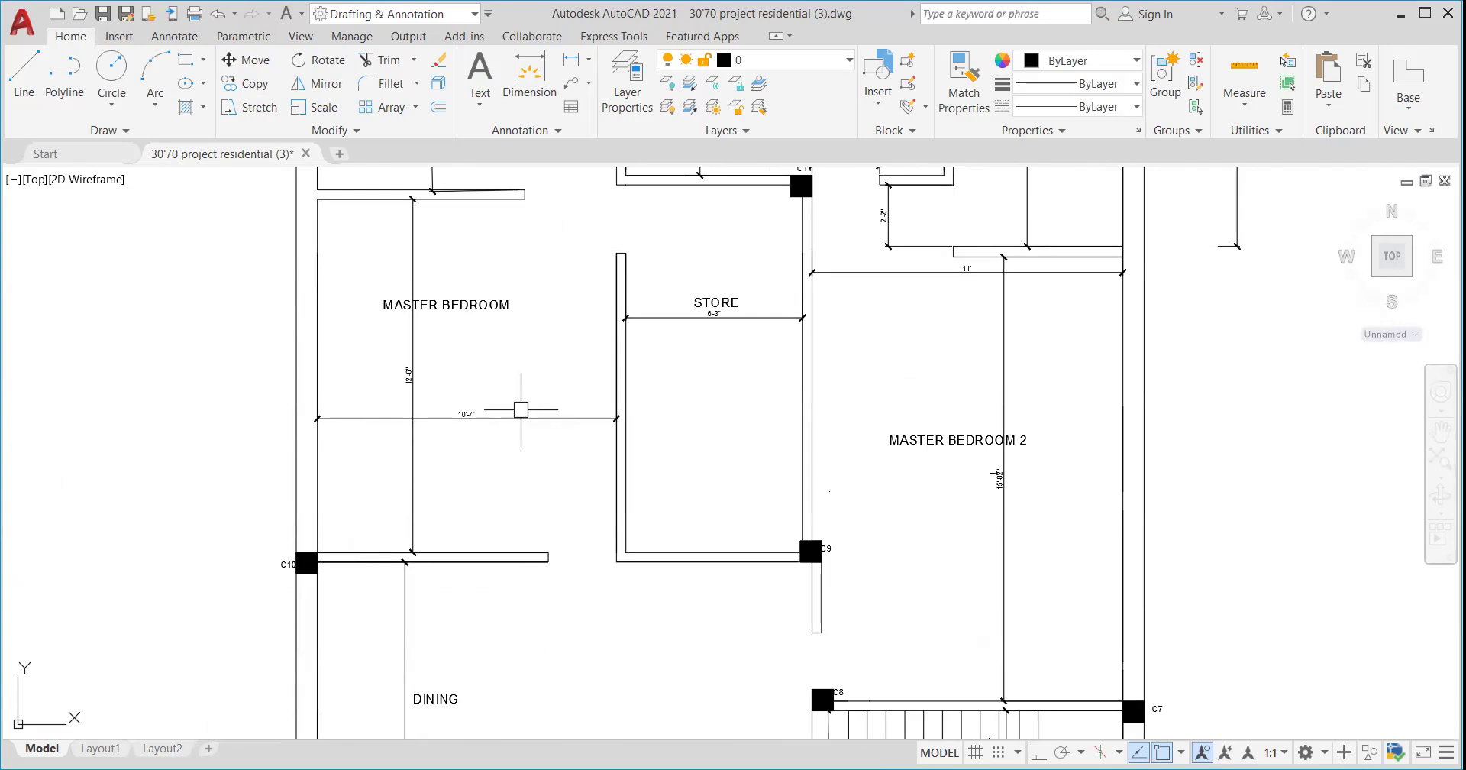
pyautogui.scroll(3, 417, 356)
pyautogui.scroll(-8, 416, 353)
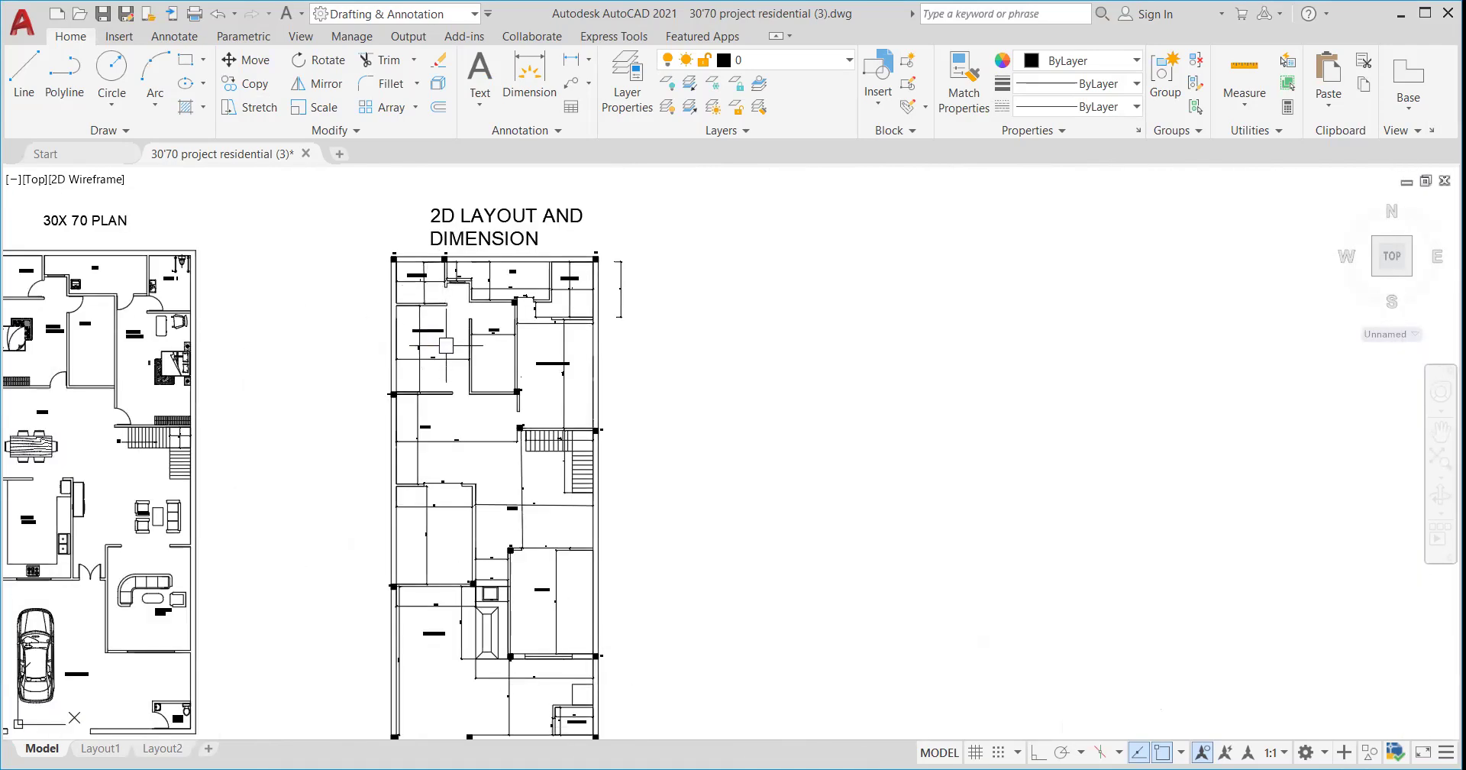
pyautogui.scroll(3, 455, 349)
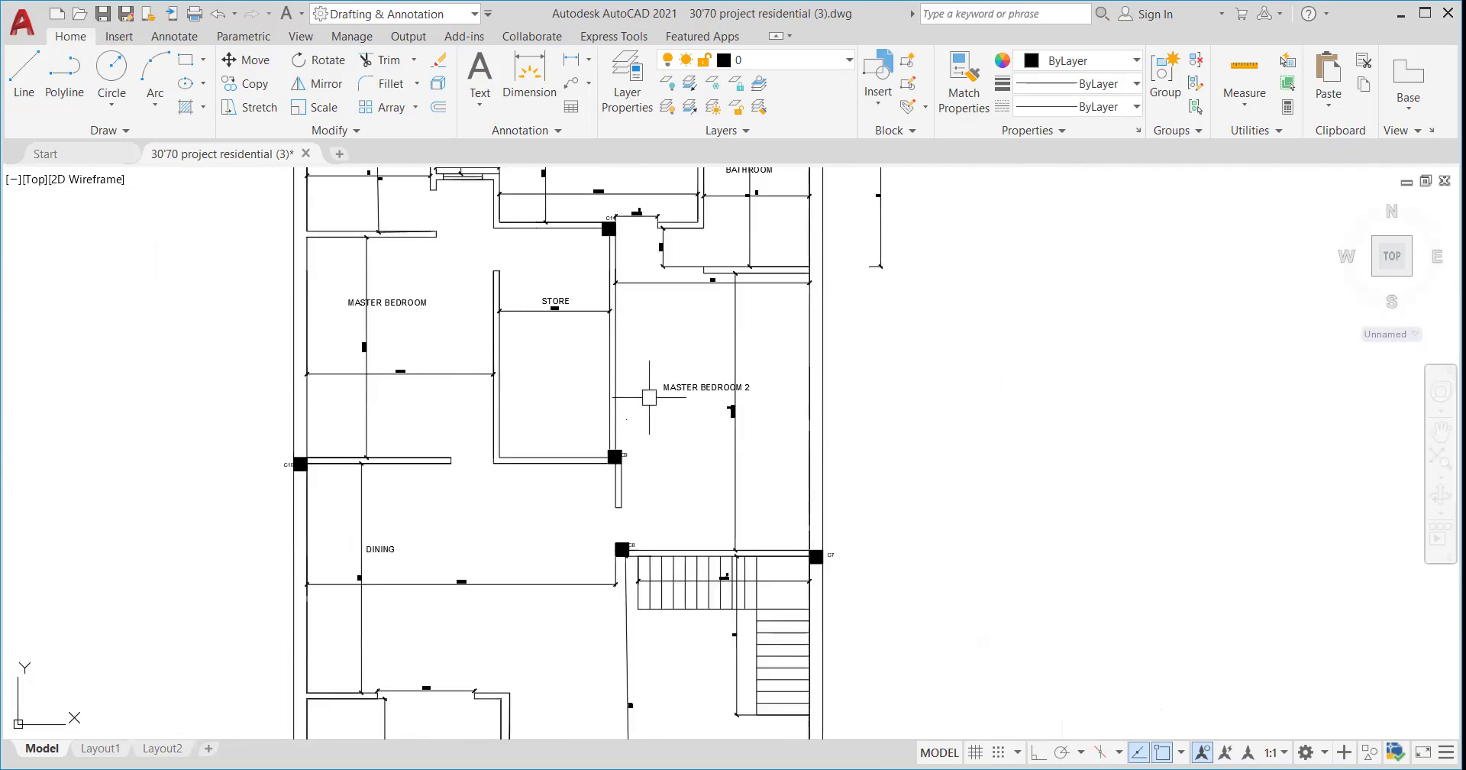
# - Dimension the width of the first stair tread next to column C8
pyautogui.scroll(-2, 684, 387)
pyautogui.scroll(5, 703, 428)
pyautogui.scroll(-5, 697, 406)
pyautogui.scroll(4, 697, 405)
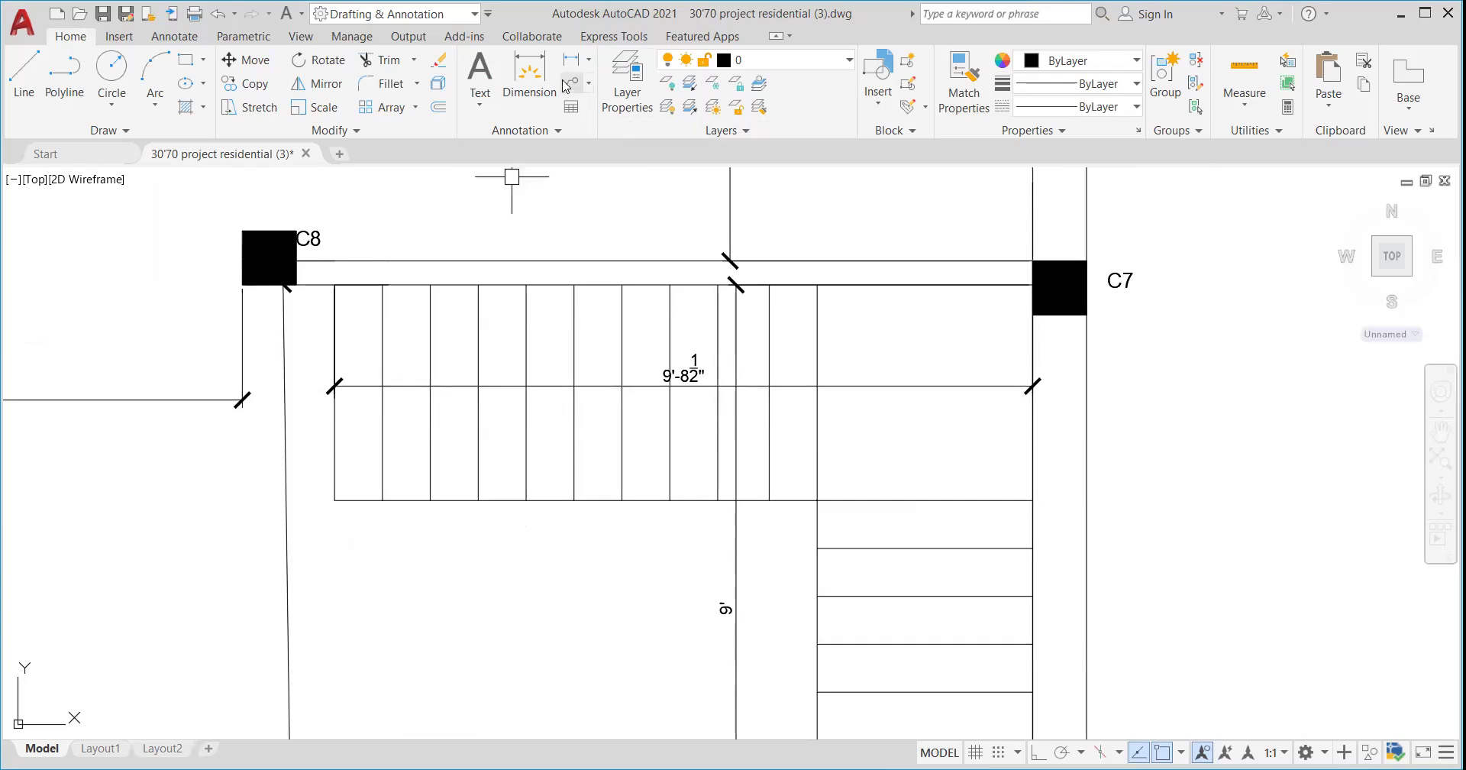
pyautogui.click(540, 77)
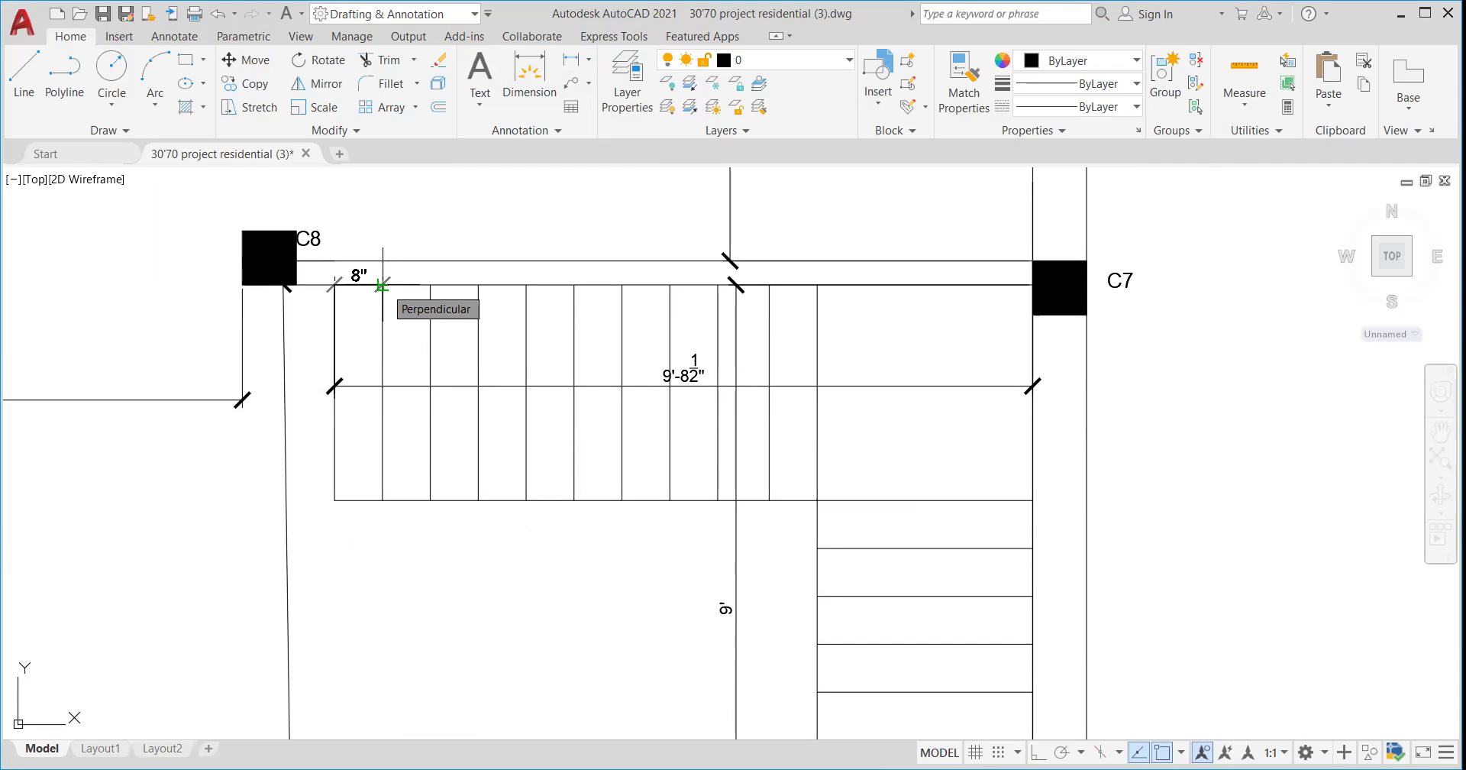
pyautogui.scroll(4, 358, 333)
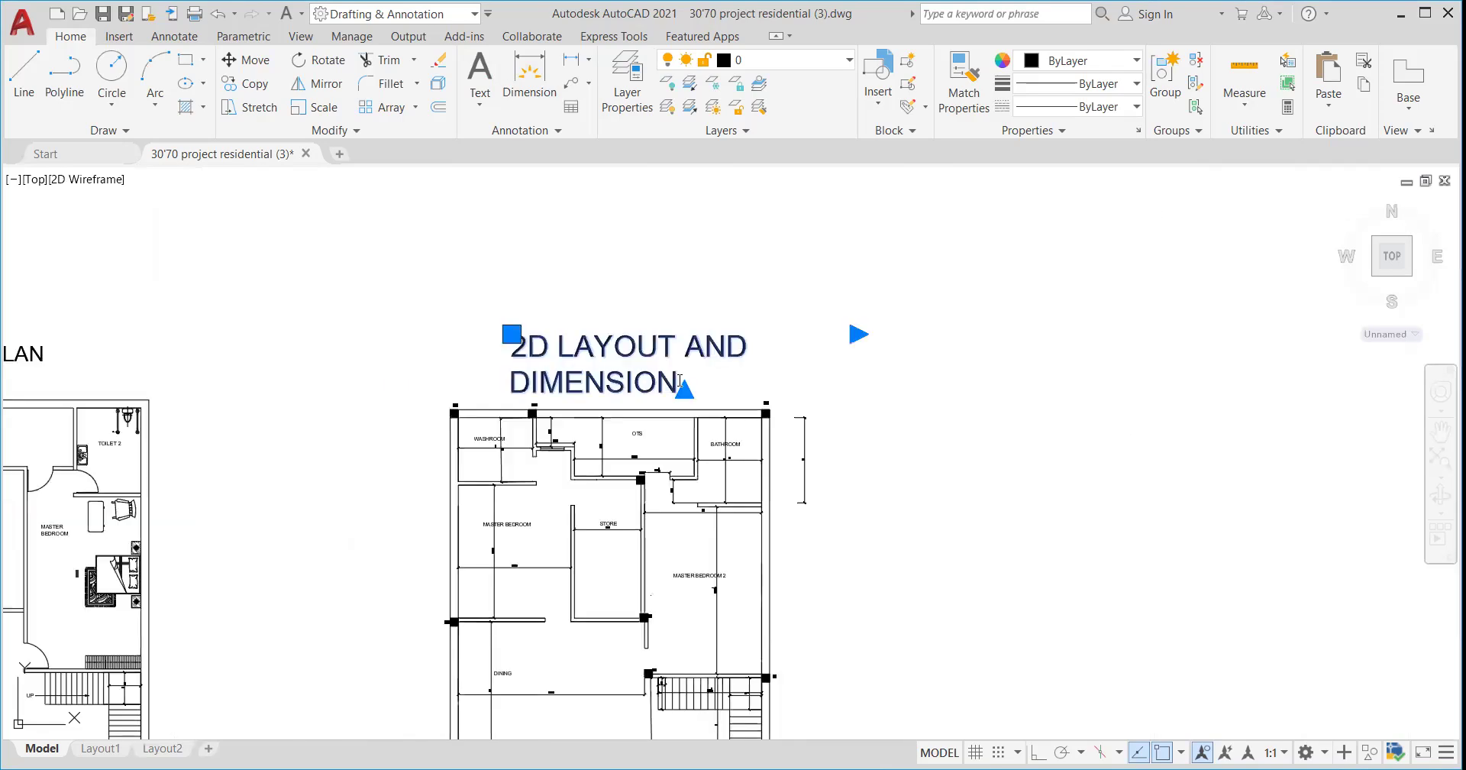
# - Replace the title text above the dimensioned layout with "DETAILING DRAWING"
pyautogui.doubleClick(680, 379)
pyautogui.press('BackSpace')
pyautogui.press('BackSpace')
pyautogui.press('BackSpace')
pyautogui.press('BackSpace')
pyautogui.press('BackSpace')
pyautogui.press('BackSpace')
pyautogui.press('BackSpace')
pyautogui.press('BackSpace')
pyautogui.press('BackSpace')
pyautogui.press('BackSpace')
pyautogui.press('BackSpace')
pyautogui.press('BackSpace')
pyautogui.press('BackSpace')
pyautogui.press('BackSpace')
pyautogui.press('BackSpace')
pyautogui.press('BackSpace')
pyautogui.press('BackSpace')
pyautogui.press('BackSpace')
pyautogui.press('BackSpace')
pyautogui.press('BackSpace')
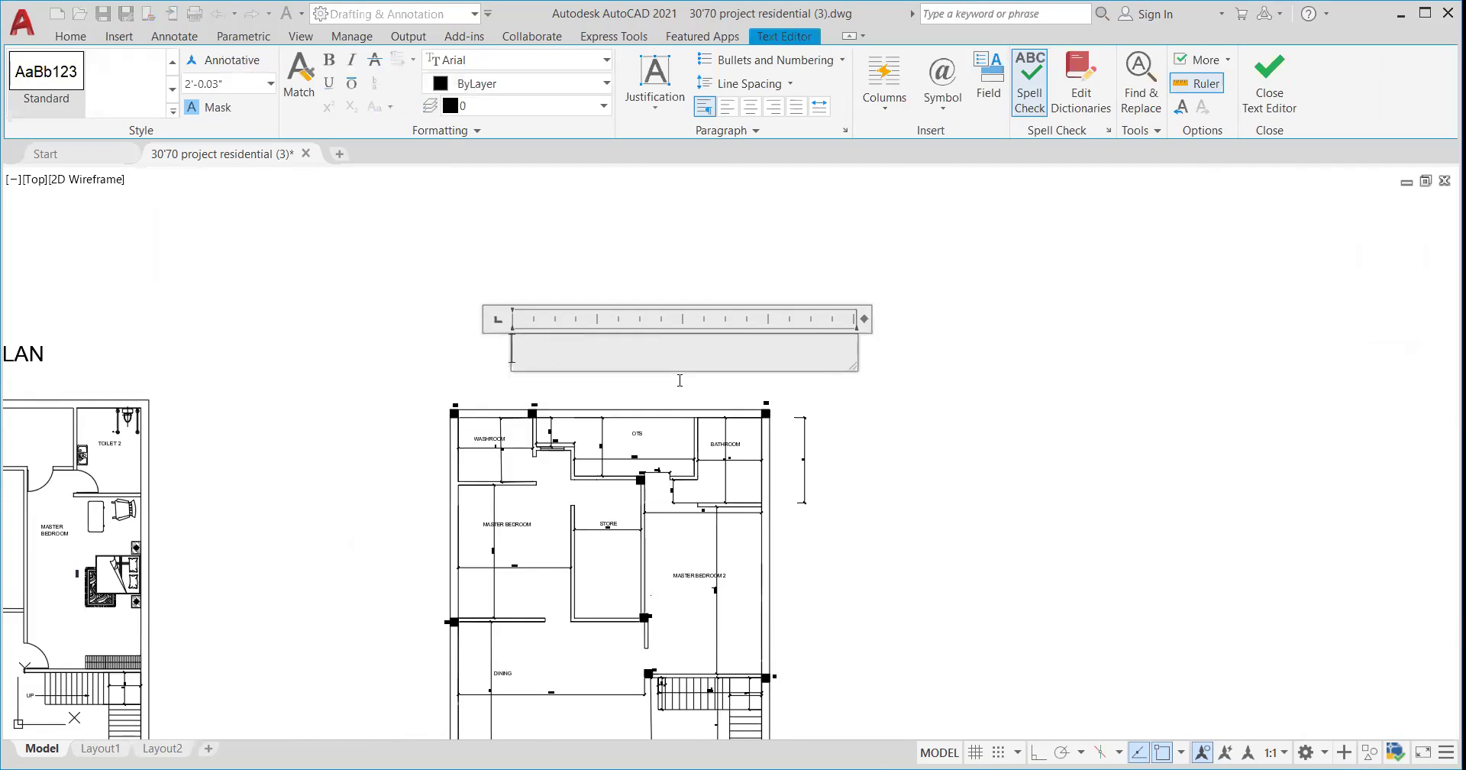
pyautogui.write('2D L')
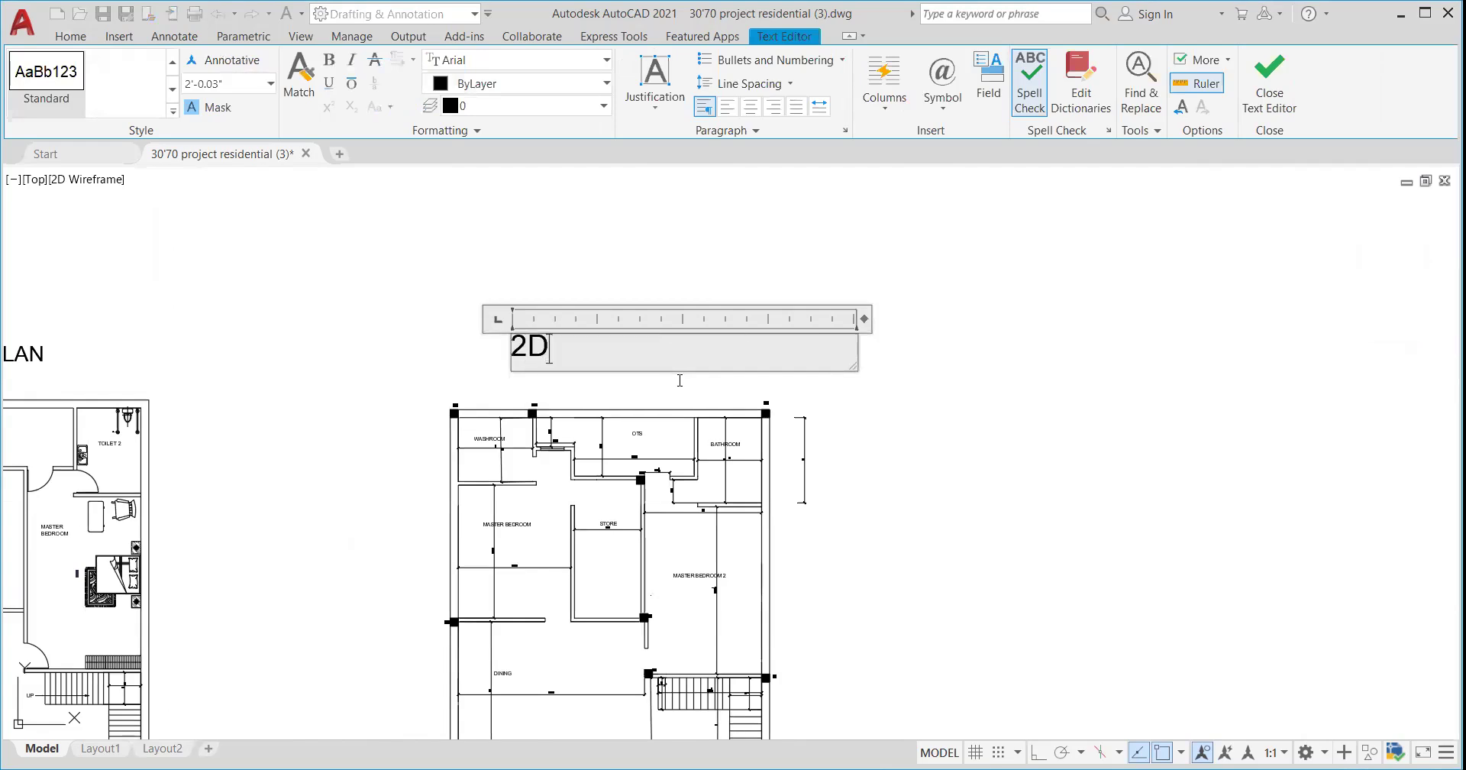
pyautogui.press('BackSpace')
pyautogui.press('BackSpace')
pyautogui.press('BackSpace')
pyautogui.press('BackSpace')
pyautogui.write('DETAILING ')
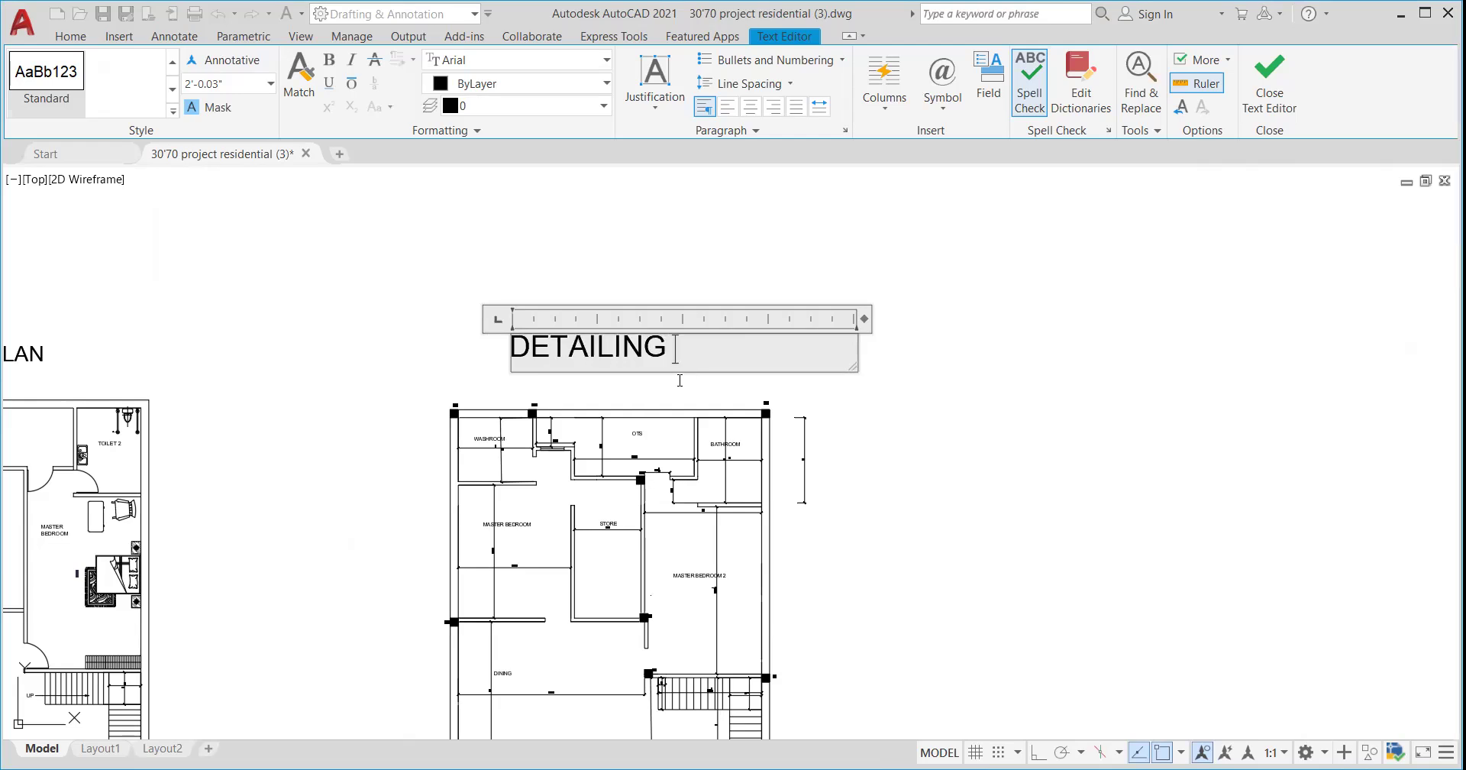
pyautogui.write('DRAWING')
pyautogui.click(933, 462)
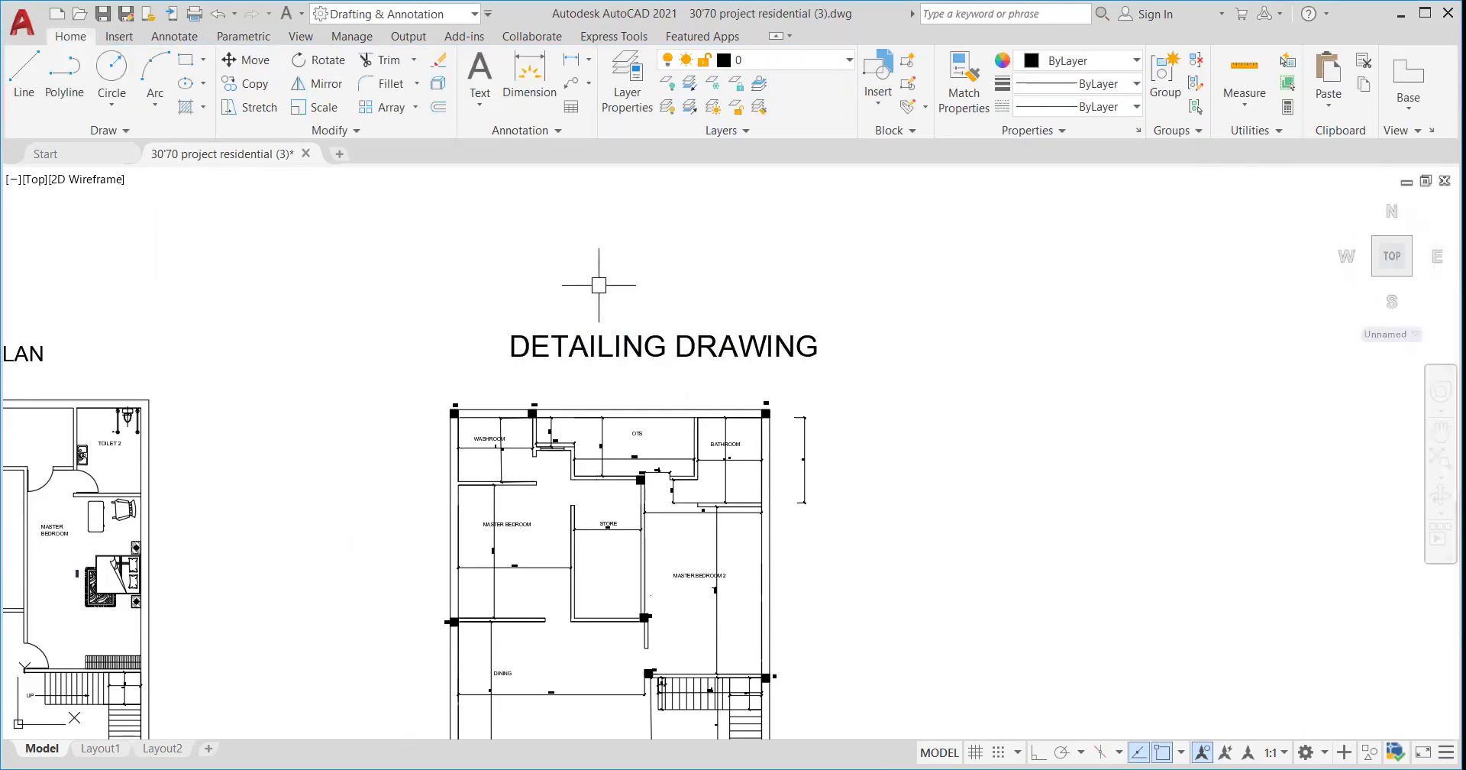
# - Examine the retitled detailing drawing, checking its rear rooms and columns C11 to C14 against the neighbouring plans
pyautogui.scroll(-4, 608, 297)
pyautogui.scroll(5, 626, 336)
pyautogui.scroll(-5, 677, 398)
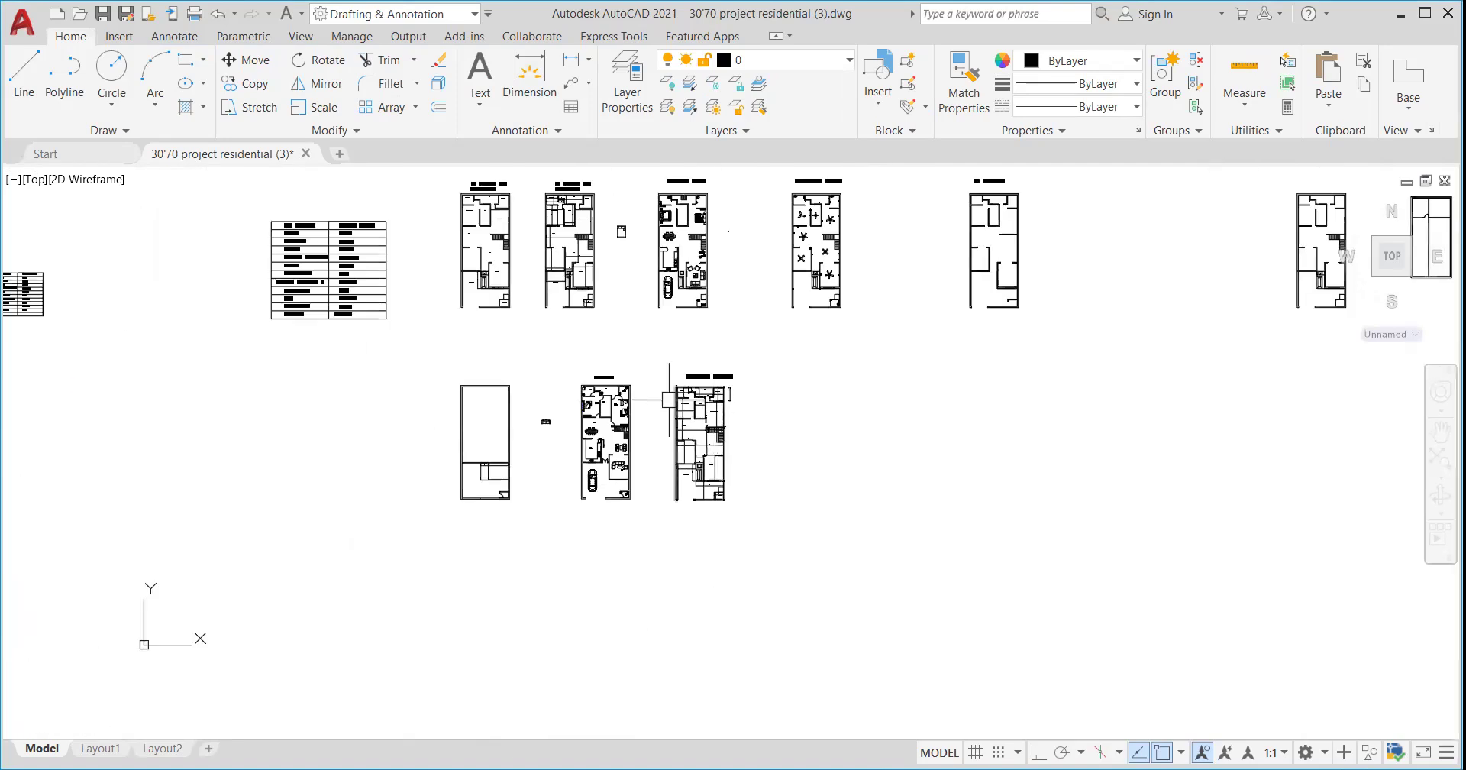
pyautogui.scroll(5, 744, 382)
pyautogui.scroll(-5, 753, 353)
pyautogui.scroll(9, 753, 354)
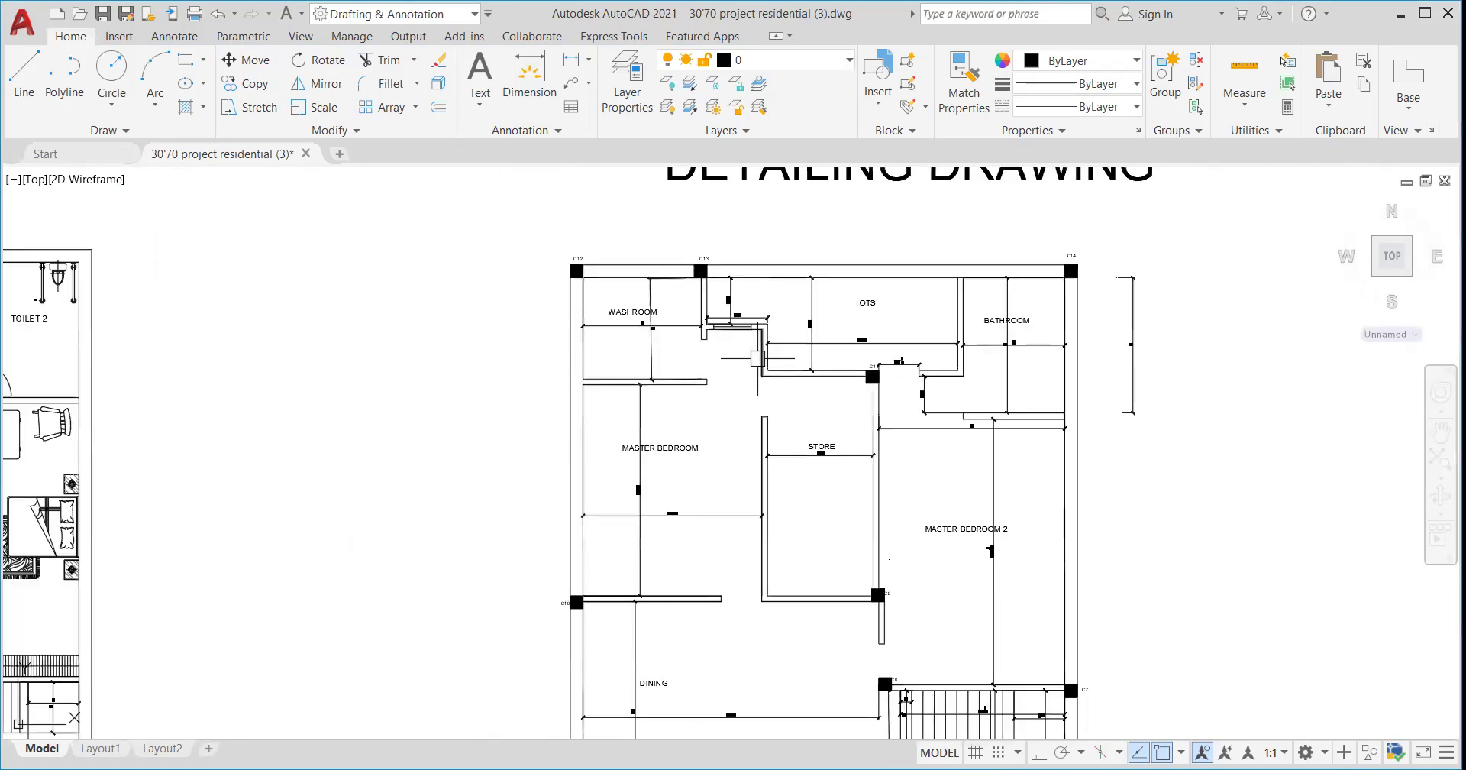
pyautogui.scroll(-5, 752, 354)
pyautogui.scroll(5, 759, 311)
pyautogui.scroll(-7, 683, 288)
pyautogui.scroll(7, 683, 288)
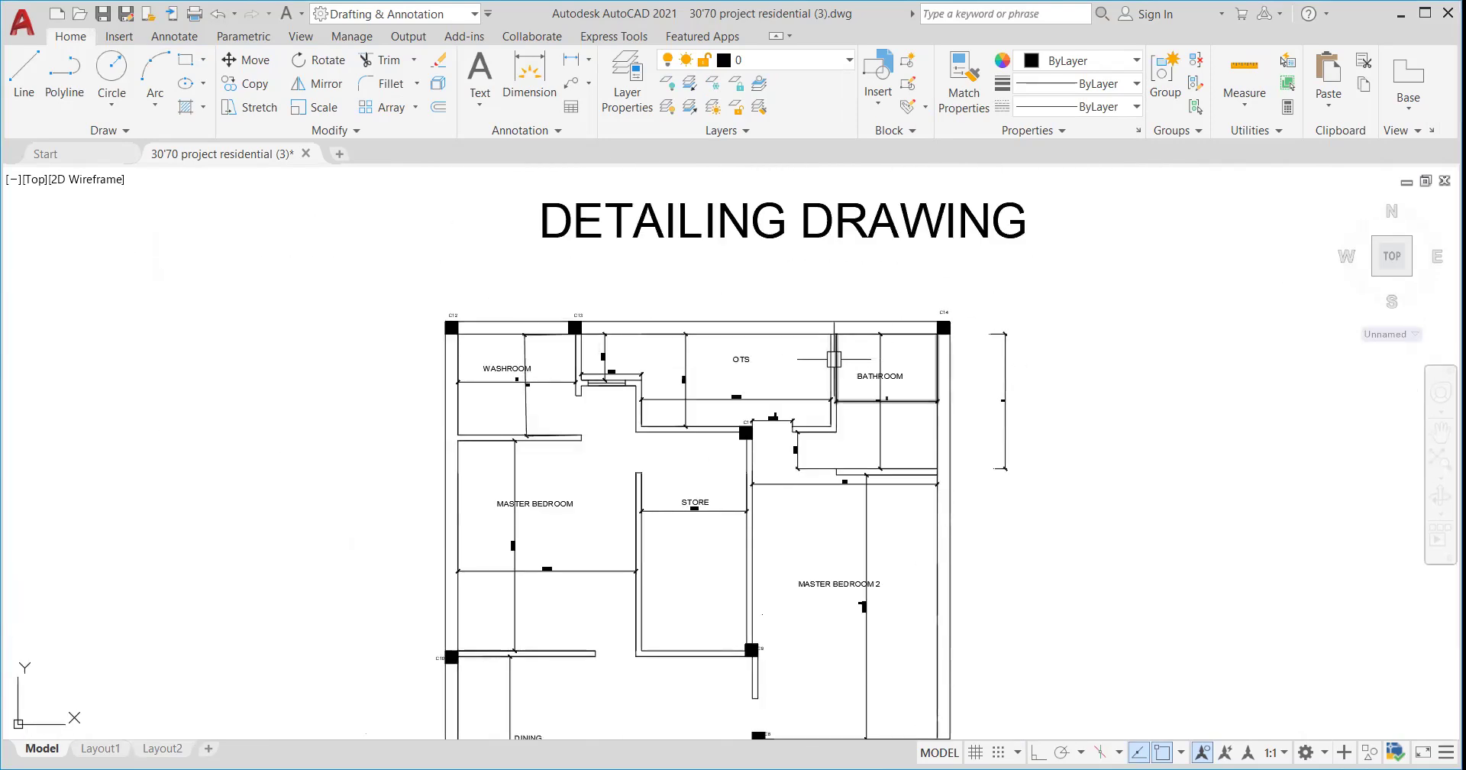
pyautogui.scroll(-3, 790, 323)
pyautogui.scroll(6, 789, 323)
pyautogui.scroll(-8, 789, 323)
pyautogui.scroll(8, 774, 323)
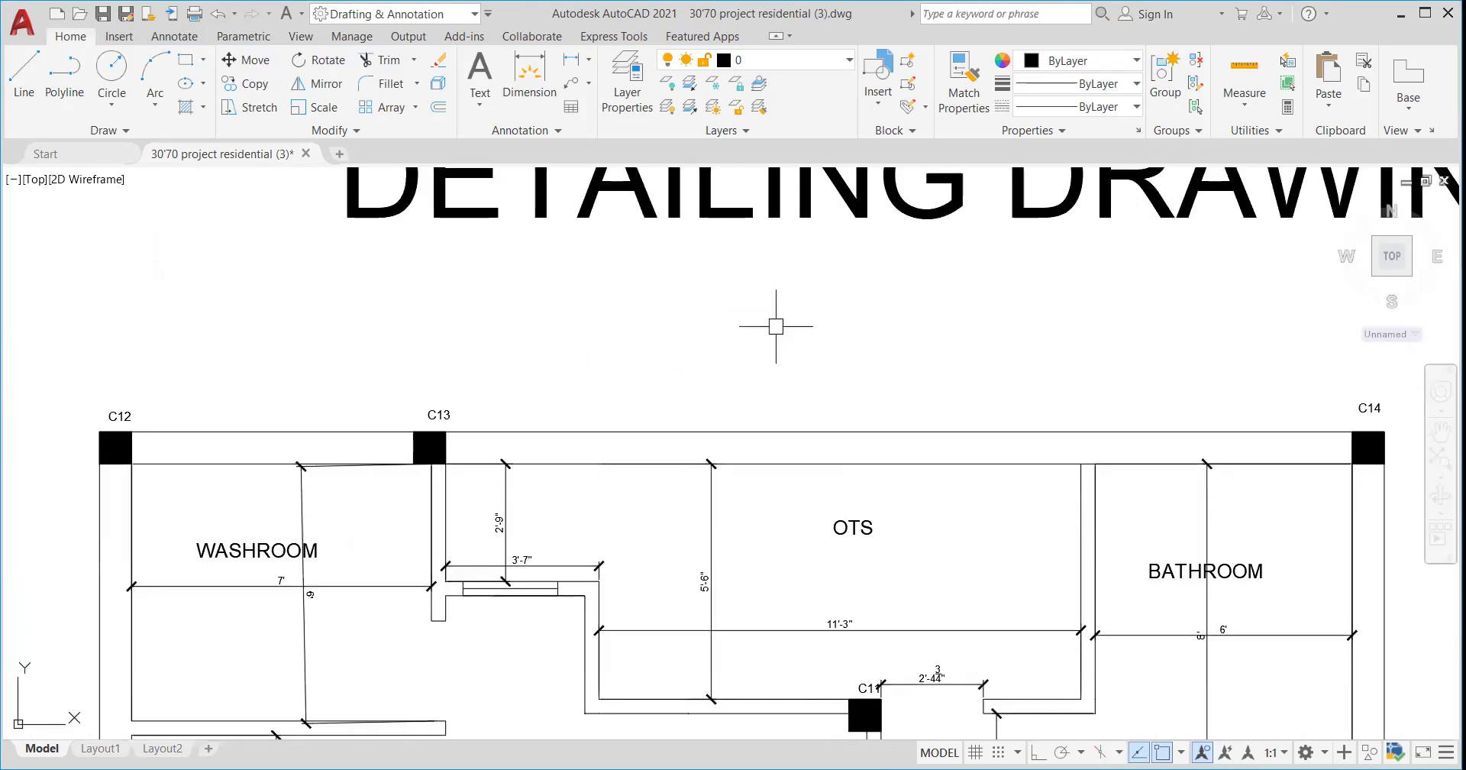
pyautogui.scroll(-9, 779, 324)
pyautogui.scroll(8, 484, 363)
pyautogui.scroll(-8, 484, 364)
pyautogui.scroll(8, 483, 363)
pyautogui.scroll(-8, 482, 363)
pyautogui.scroll(9, 529, 375)
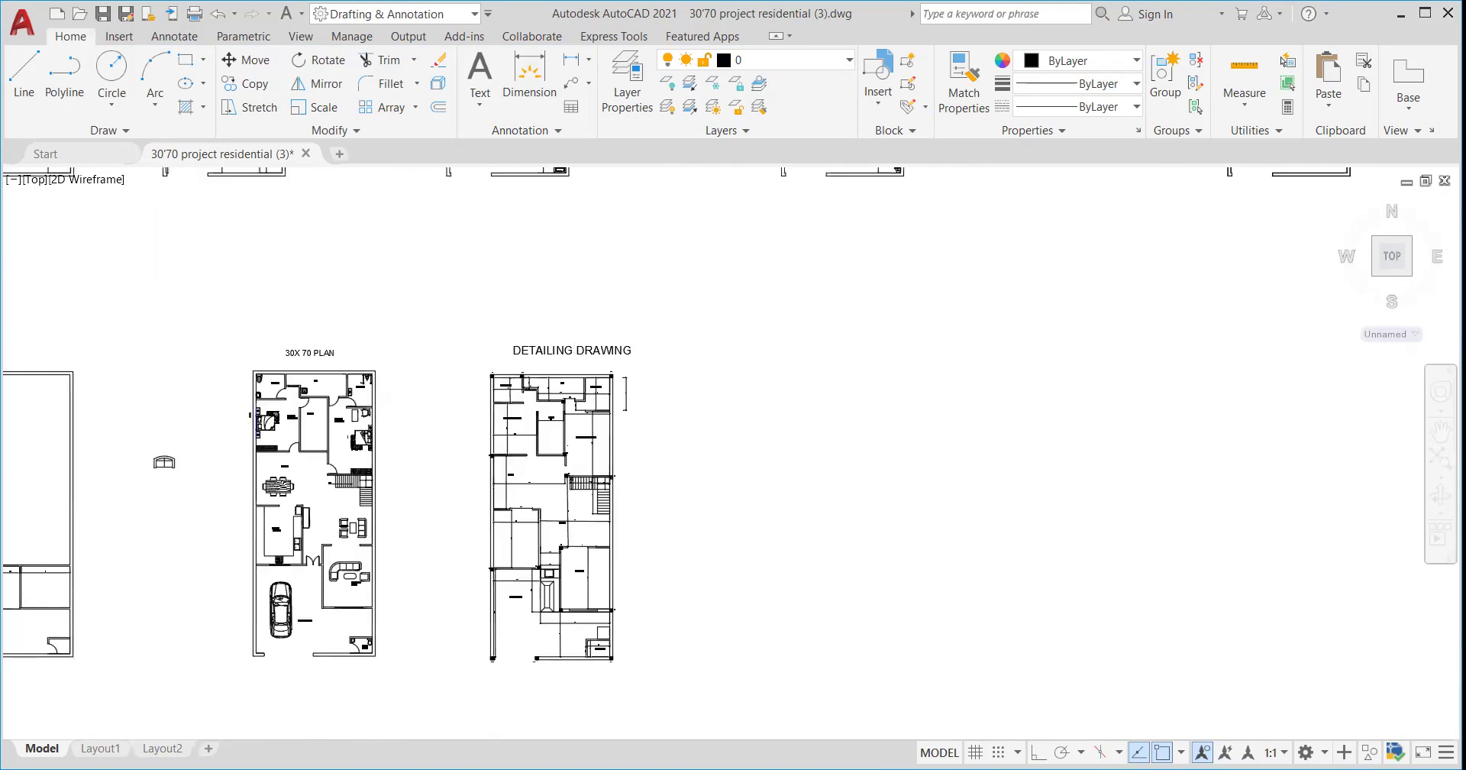
pyautogui.scroll(-9, 529, 376)
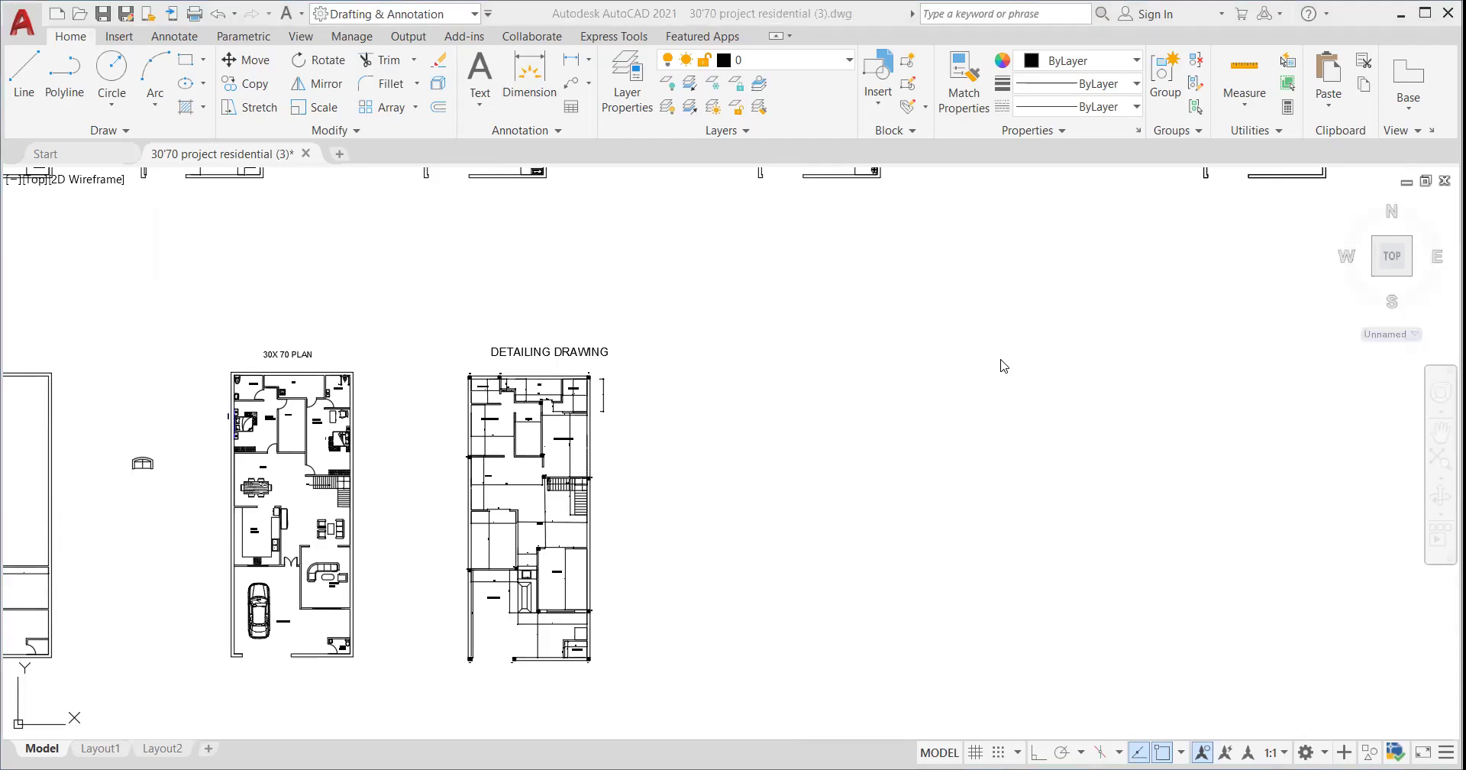
# - Examine the columns and dimensions around the staircase between C8 and C7
pyautogui.scroll(-5, 80, 561)
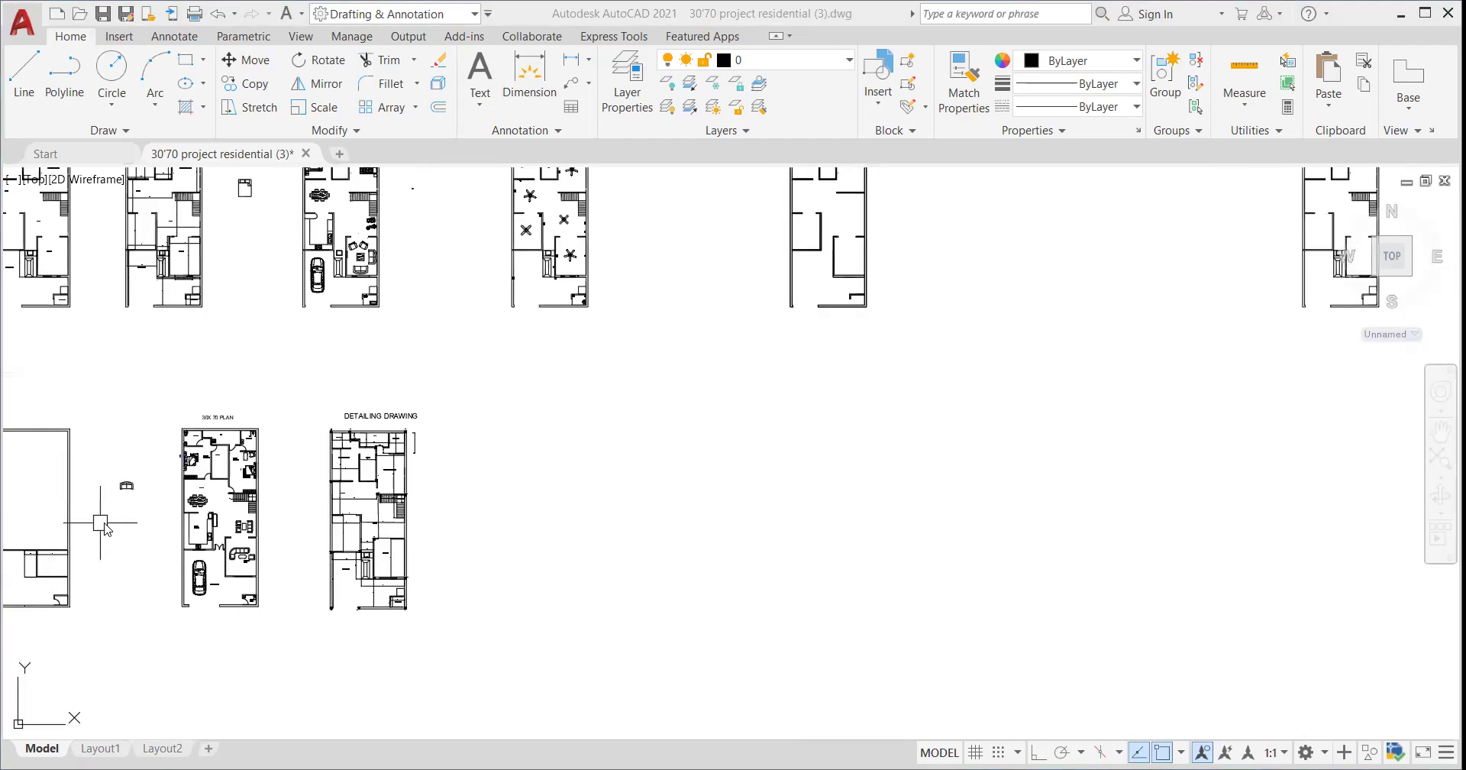
pyautogui.scroll(4, 153, 511)
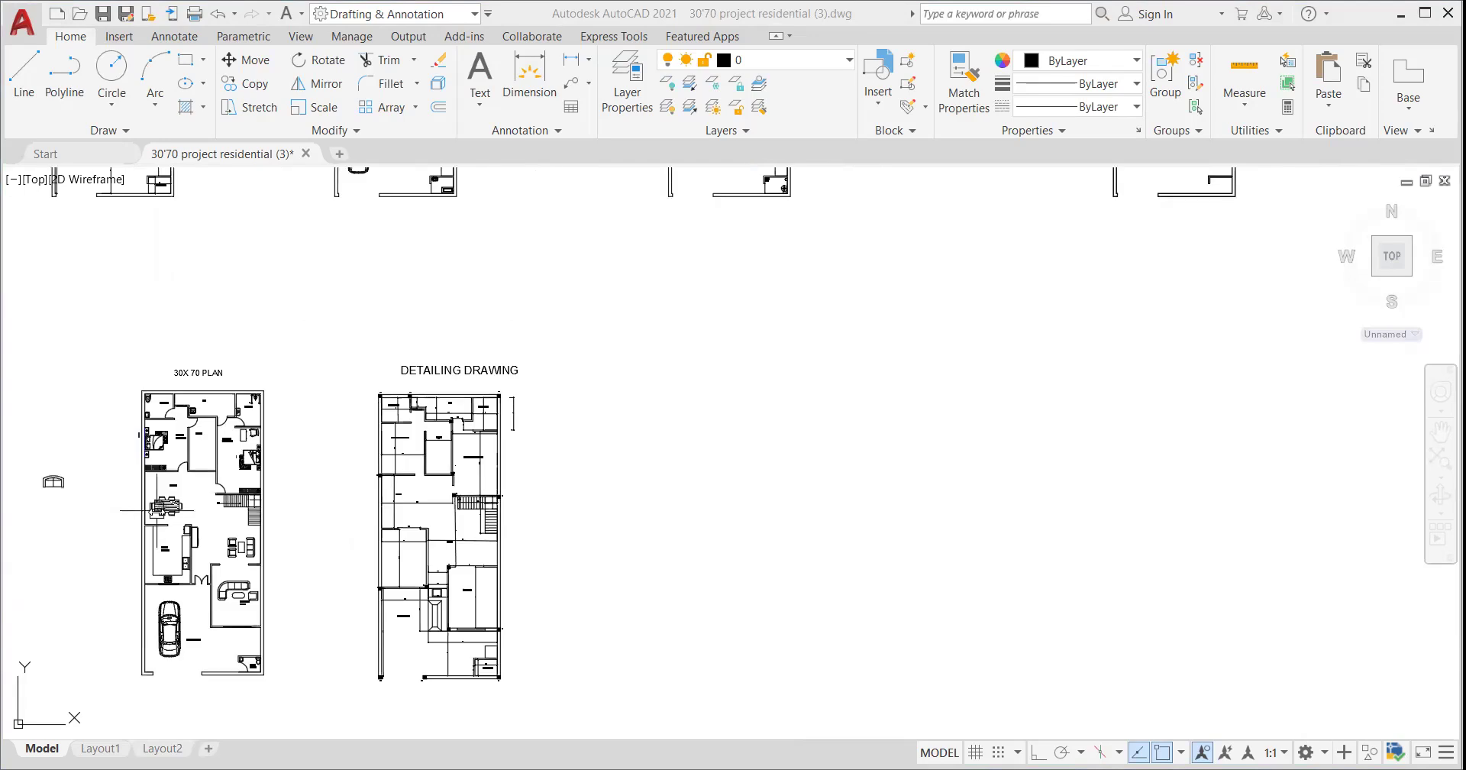
pyautogui.scroll(10, 792, 435)
pyautogui.scroll(-4, 792, 436)
pyautogui.scroll(4, 792, 435)
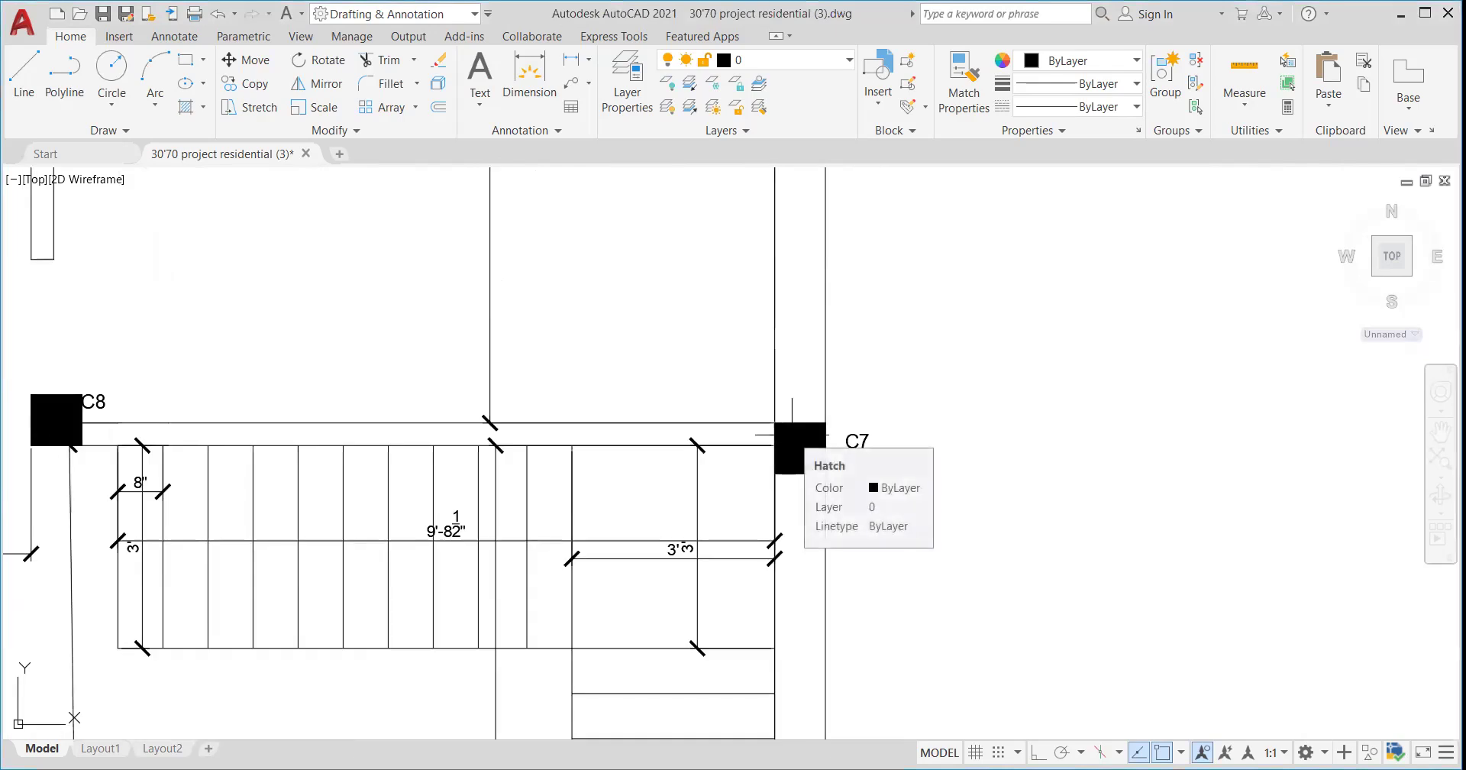
pyautogui.scroll(-2, 792, 435)
pyautogui.scroll(-4, 788, 422)
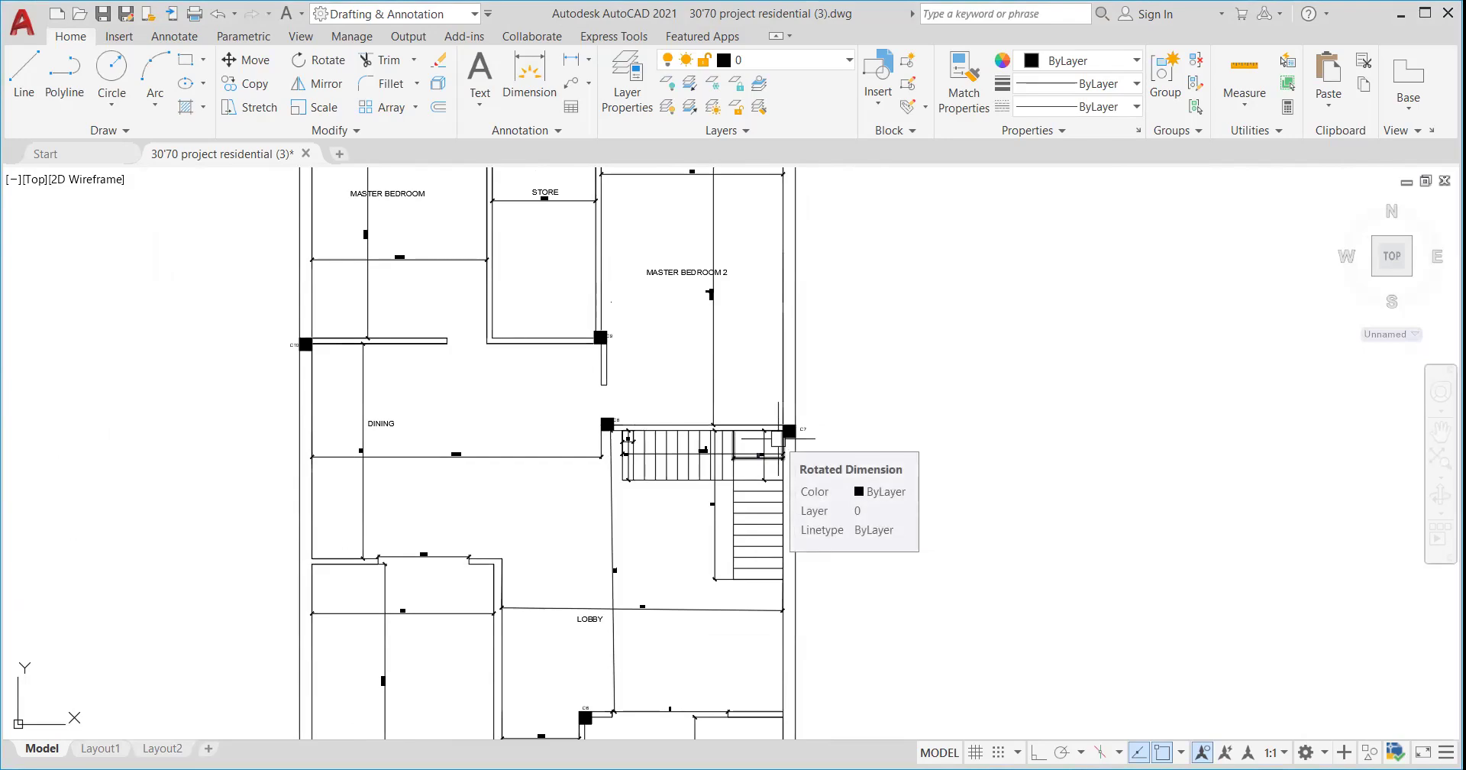
# - Draw a column rectangle 9" wide and about 8" high inside the outer wall at the foot of the staircase
pyautogui.scroll(4, 817, 648)
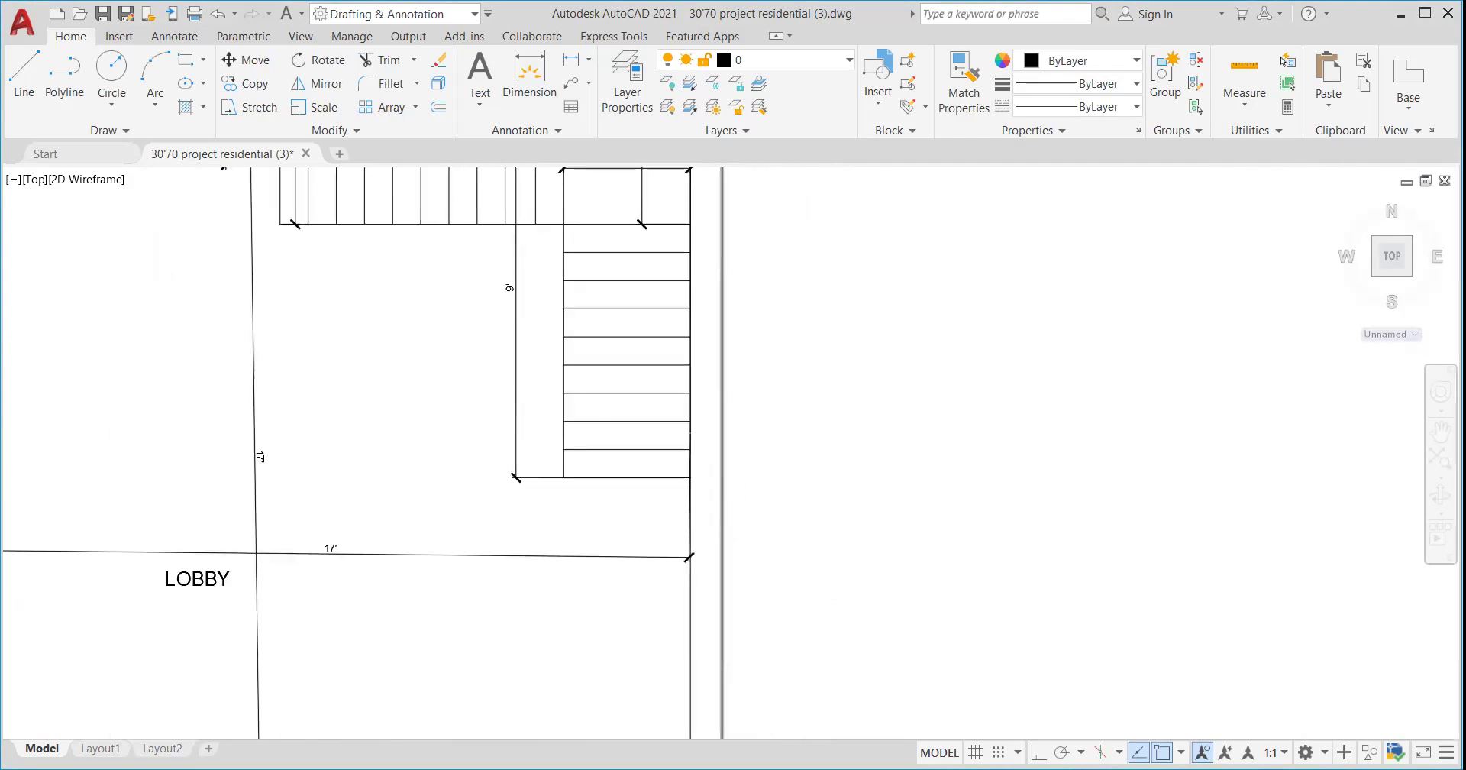
pyautogui.scroll(3, 710, 500)
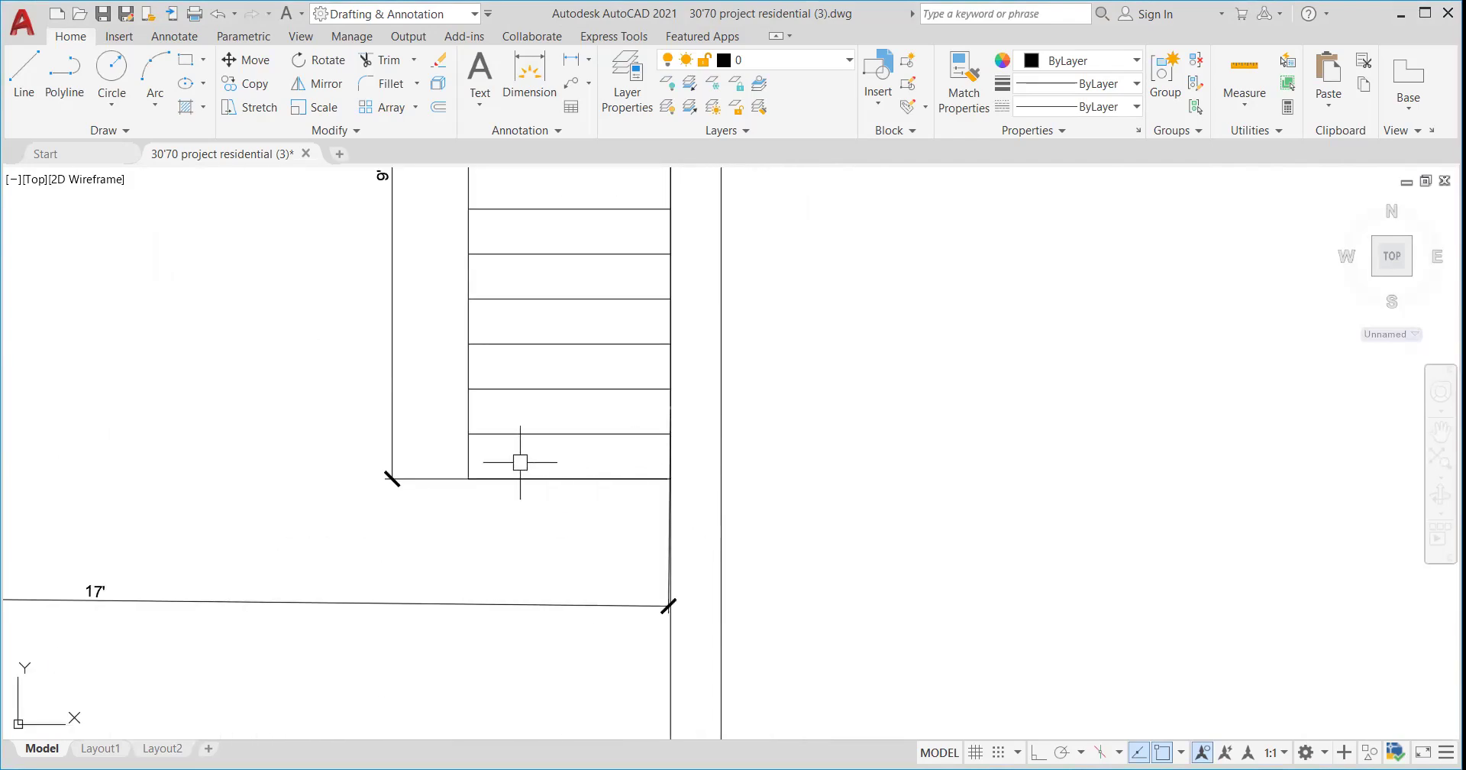
pyautogui.scroll(-4, 671, 457)
pyautogui.scroll(5, 660, 442)
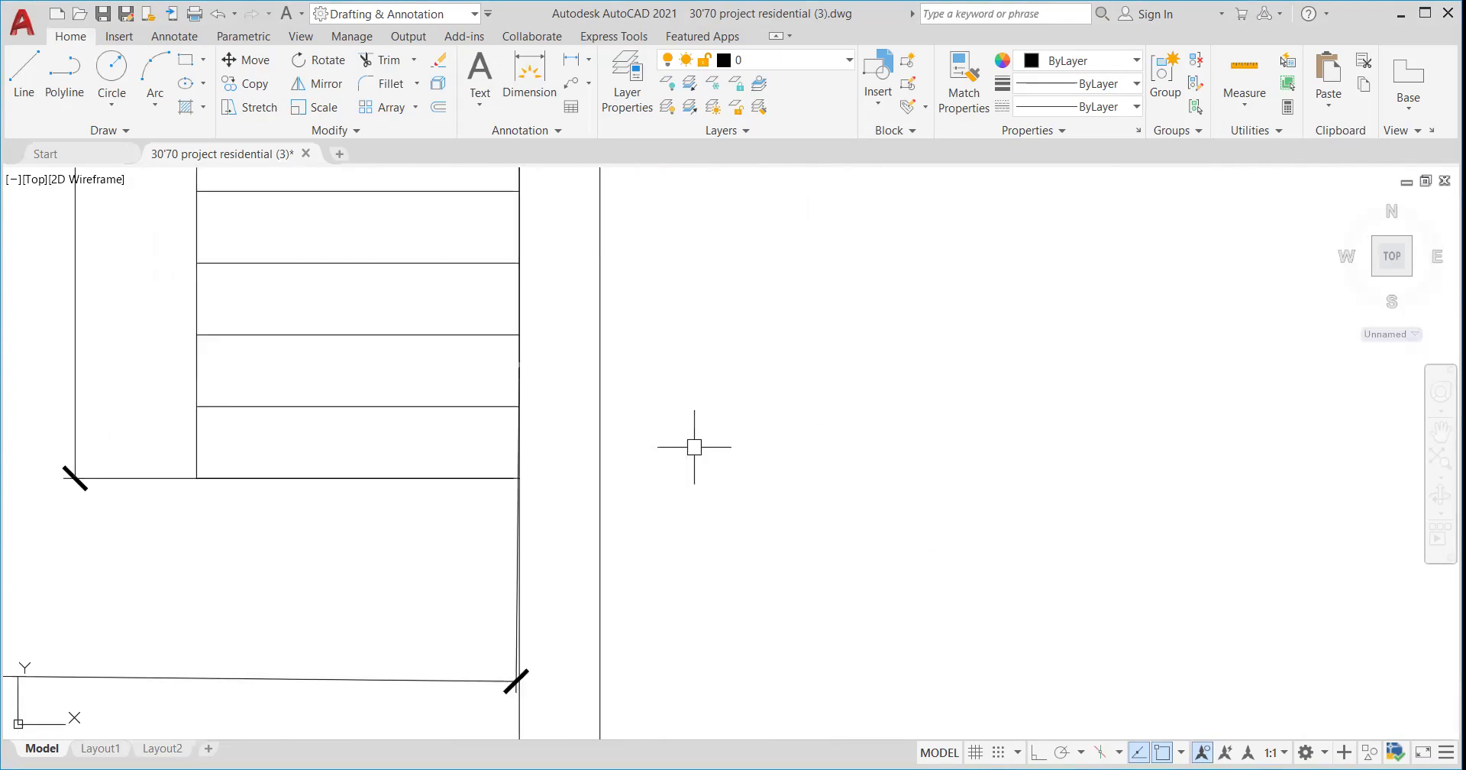
pyautogui.write('REC')
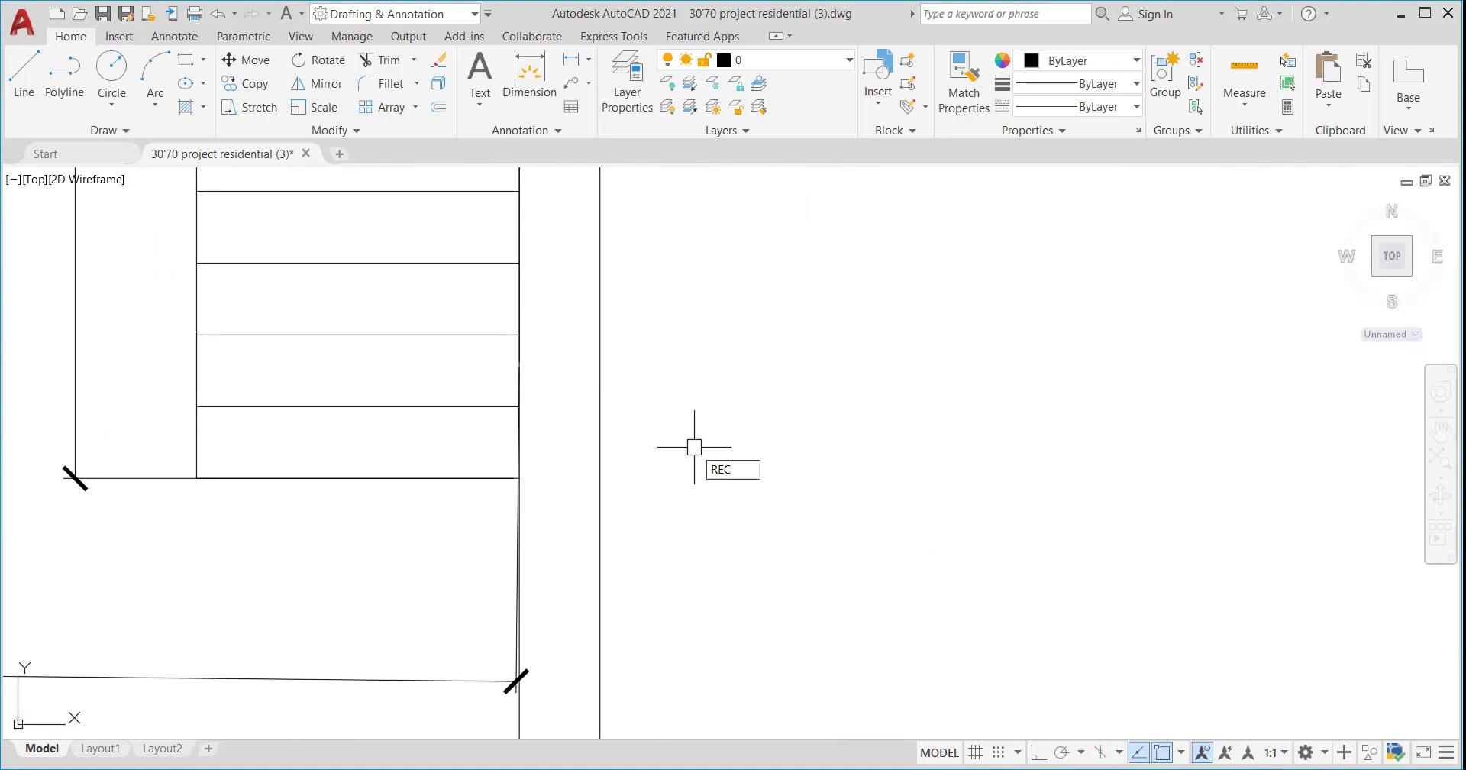
pyautogui.press('Return')
pyautogui.click(519, 478)
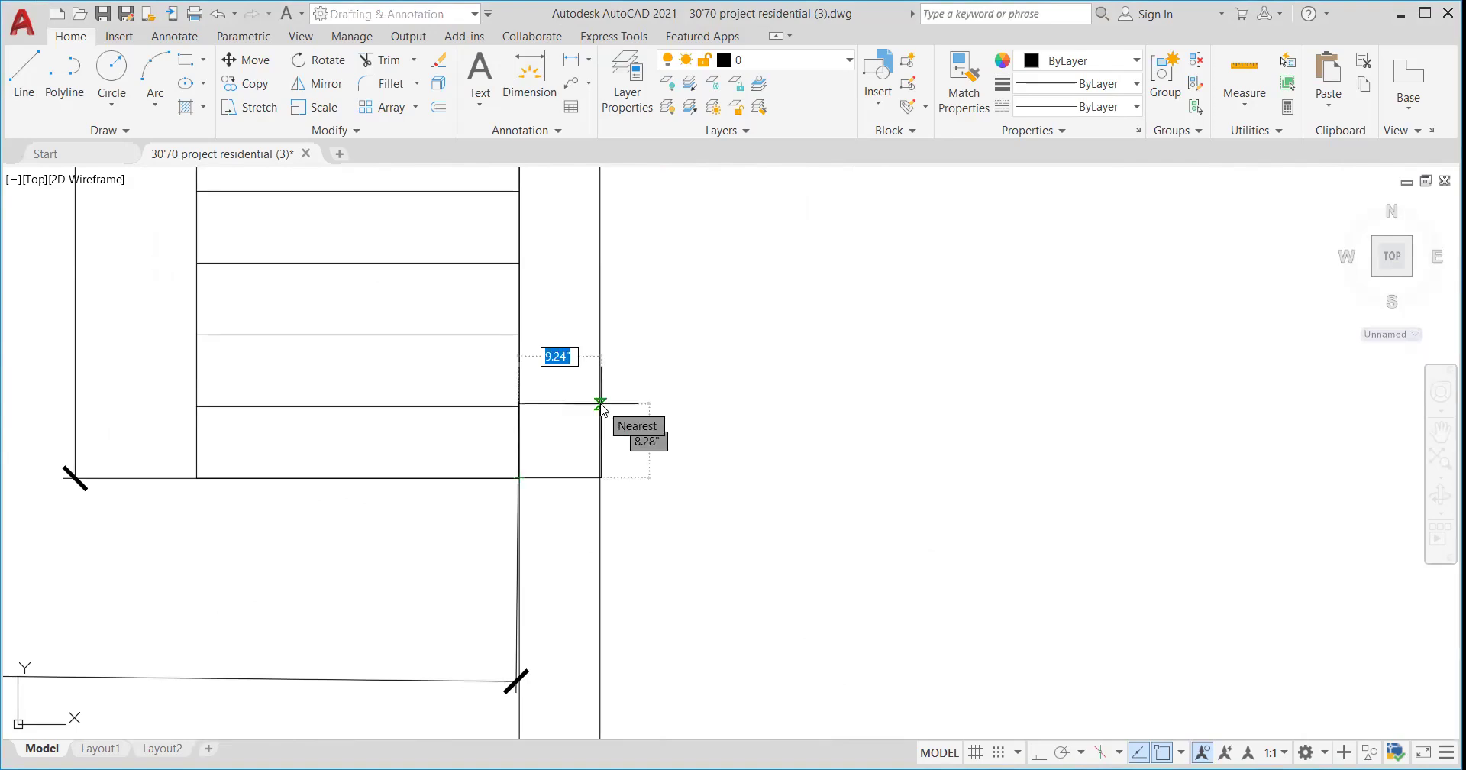
pyautogui.write('9')
pyautogui.click(601, 404)
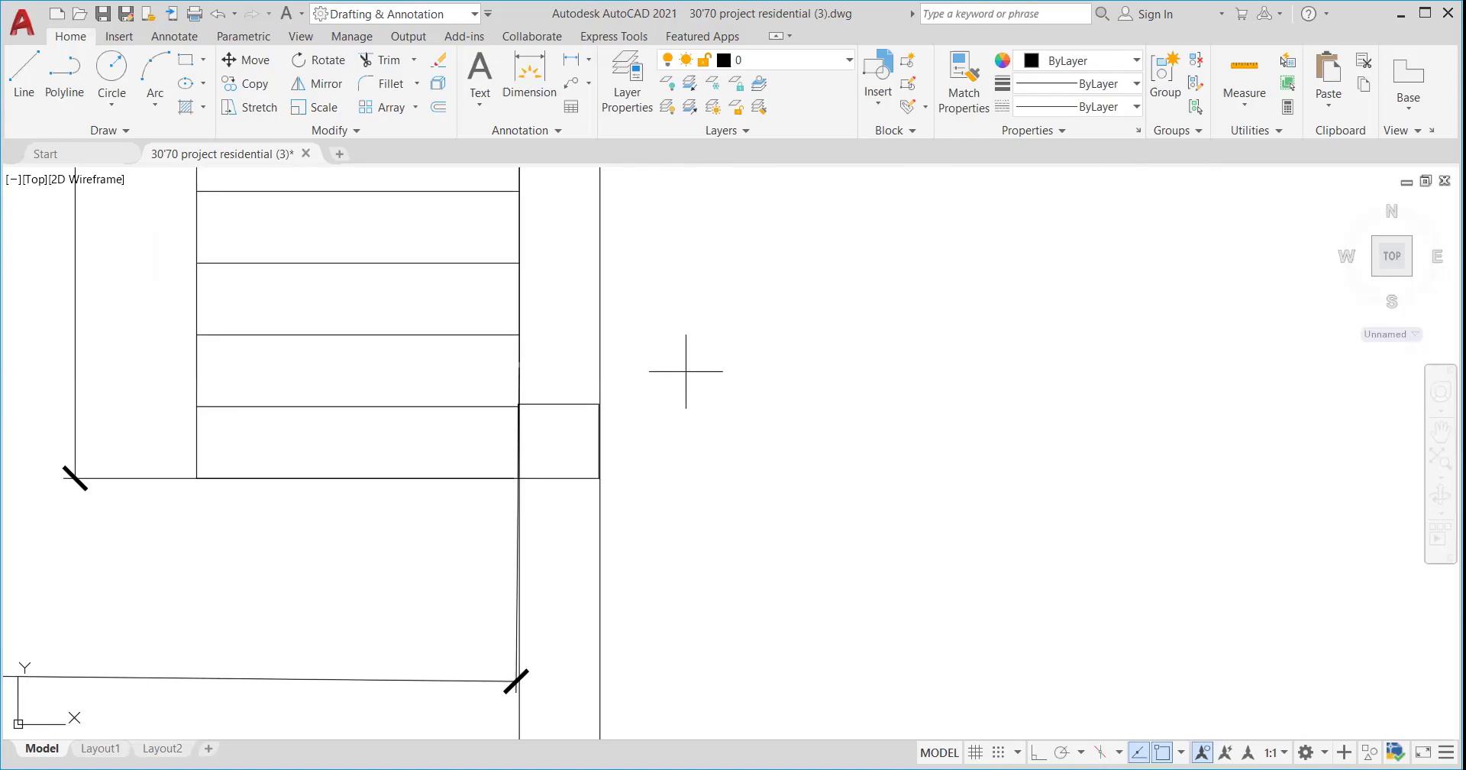
# - Fill the new column rectangle at the foot of the staircase with a SOLID hatch
pyautogui.write('HAT')
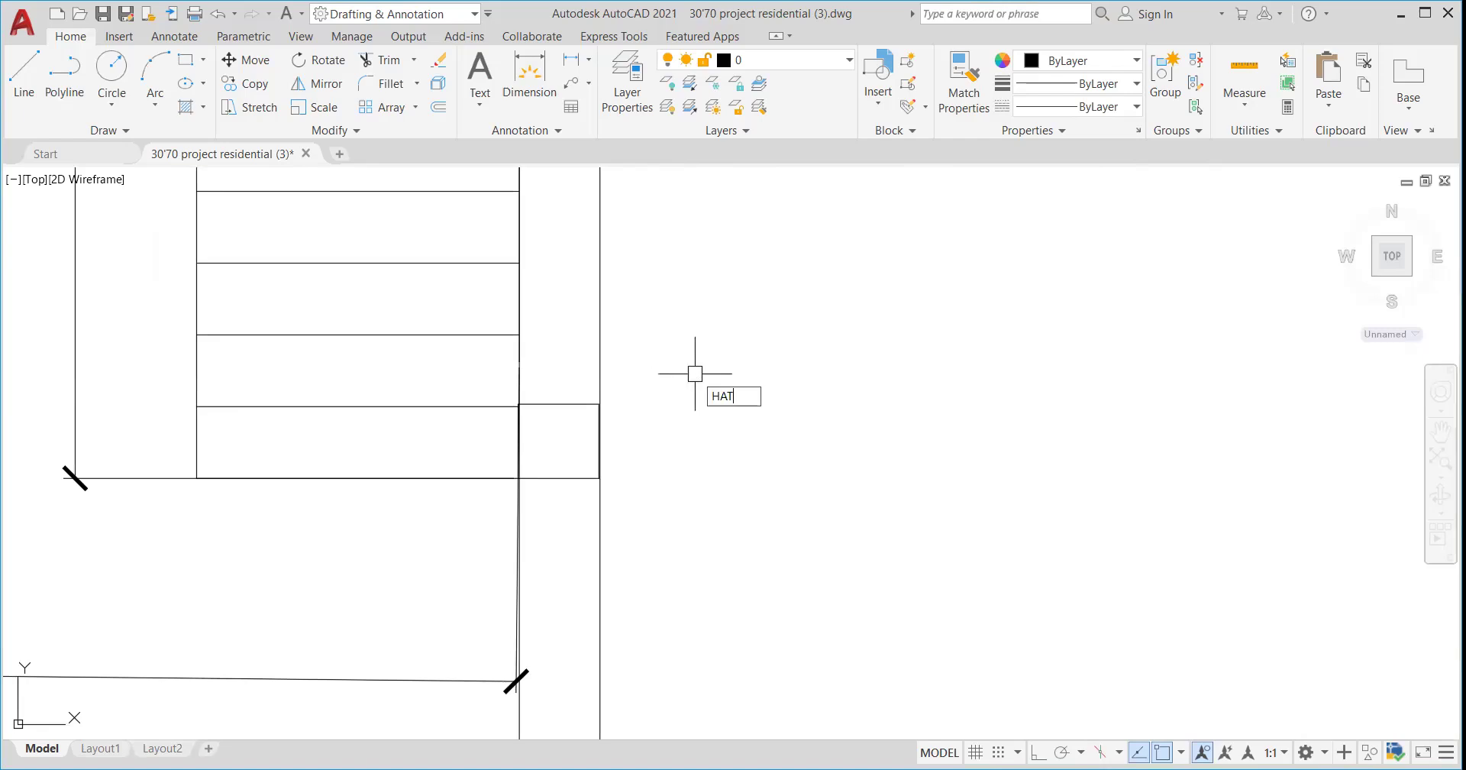
pyautogui.press('Return')
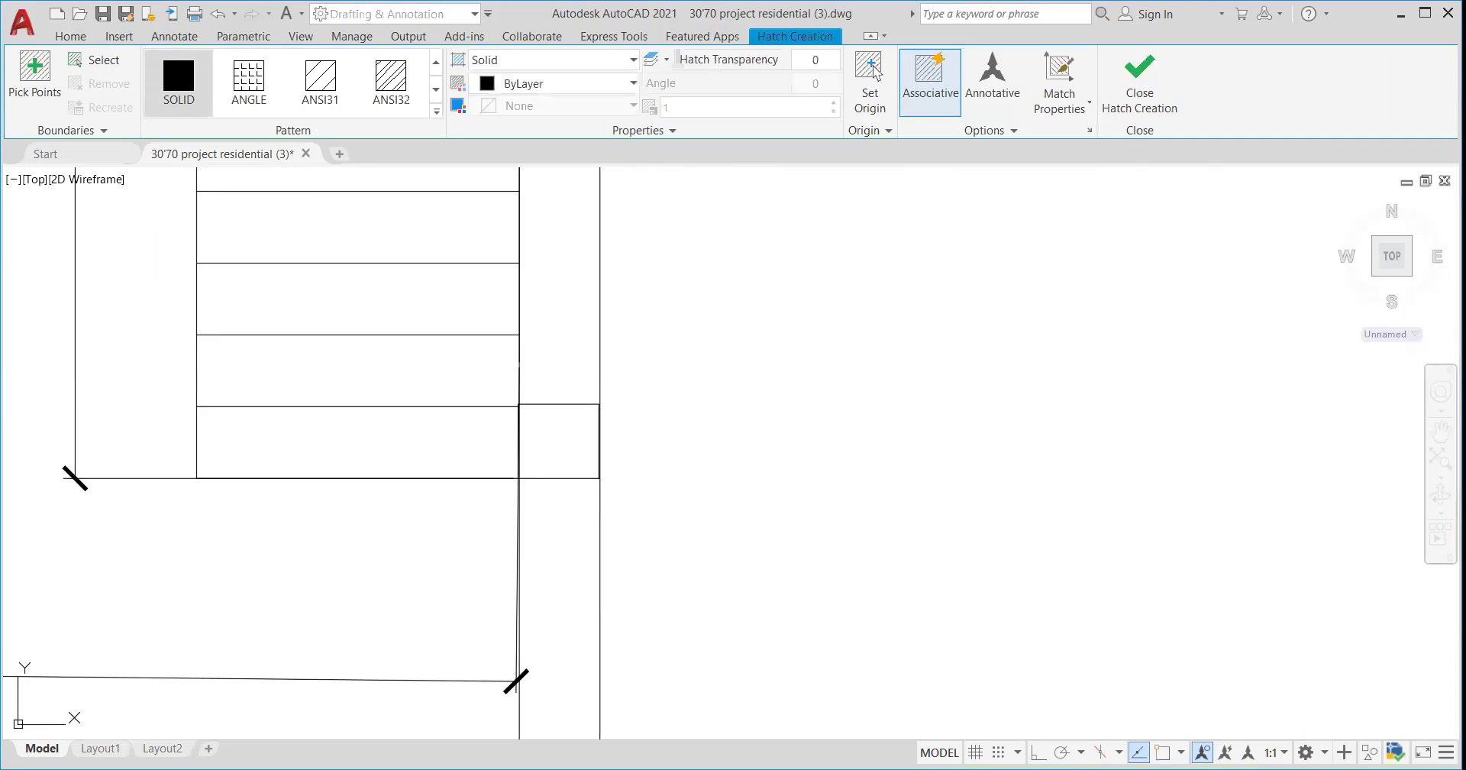
pyautogui.click(558, 441)
pyautogui.scroll(-4, 873, 426)
pyautogui.press('Return')
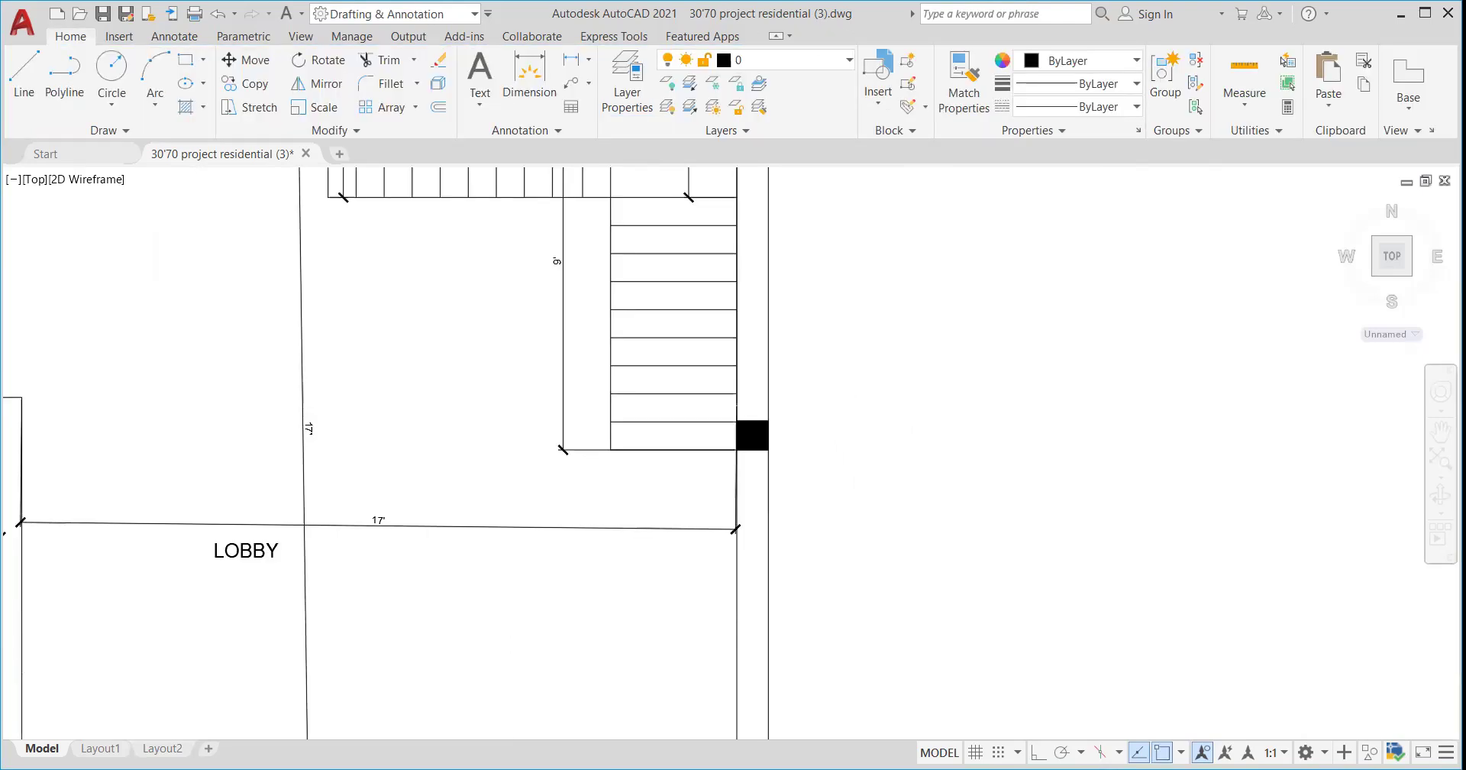
# - Review the front columns MC1, MC2 and C1 and the overall detailing drawing beside the other plans
pyautogui.scroll(-4, 778, 537)
pyautogui.scroll(-6, 778, 537)
pyautogui.scroll(10, 620, 489)
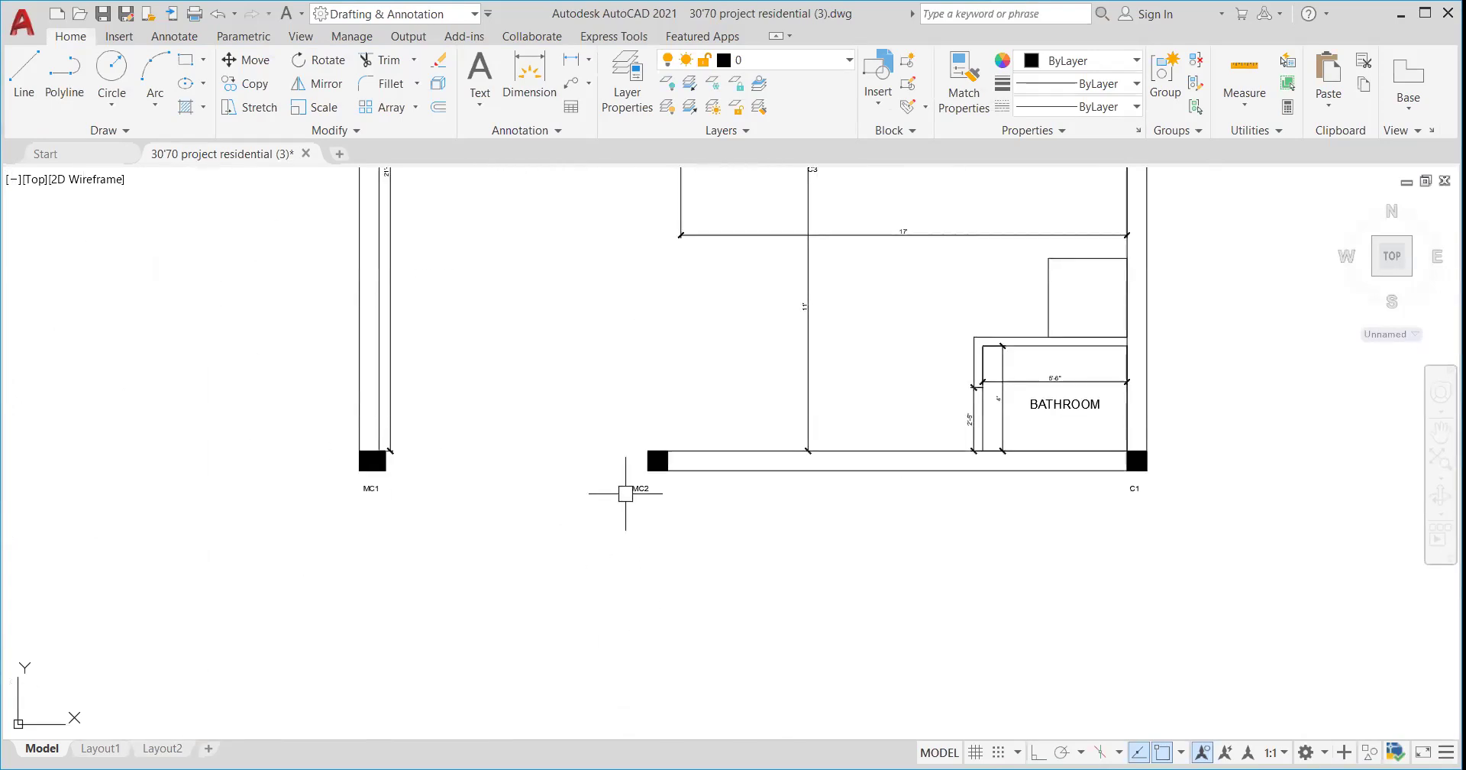
pyautogui.scroll(-8, 603, 469)
pyautogui.scroll(4, 597, 402)
pyautogui.scroll(6, 599, 394)
pyautogui.scroll(-9, 571, 347)
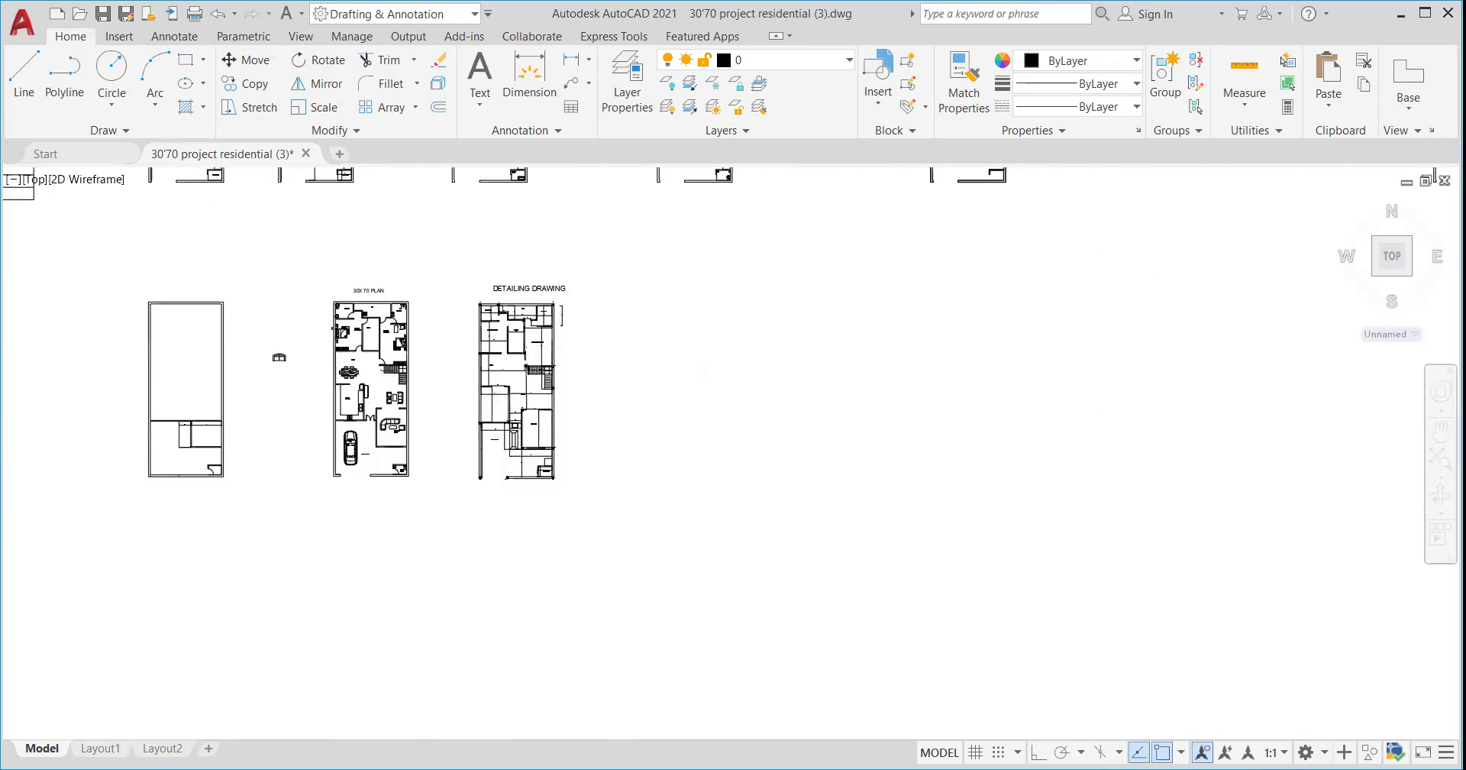
pyautogui.scroll(6, 597, 357)
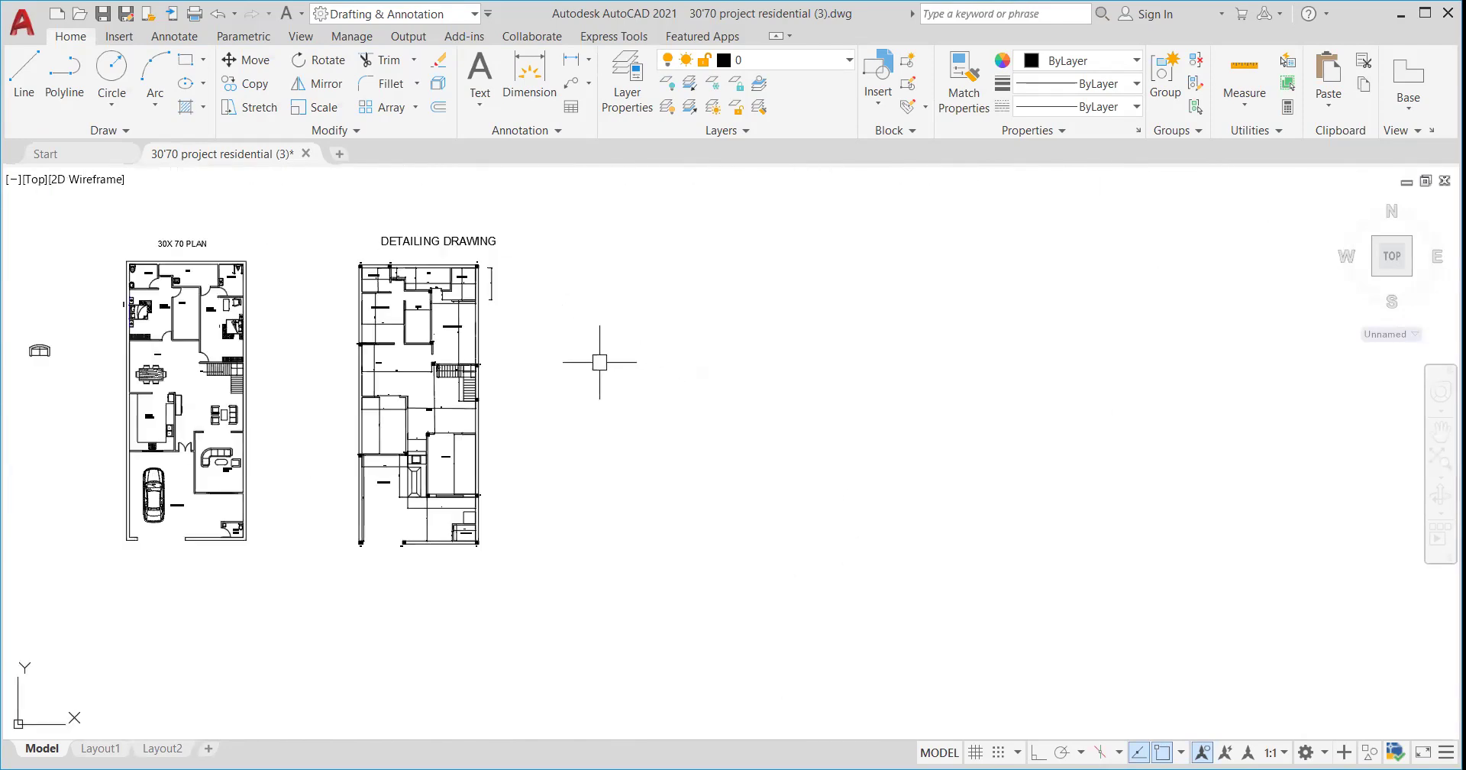
pyautogui.scroll(-4, 527, 351)
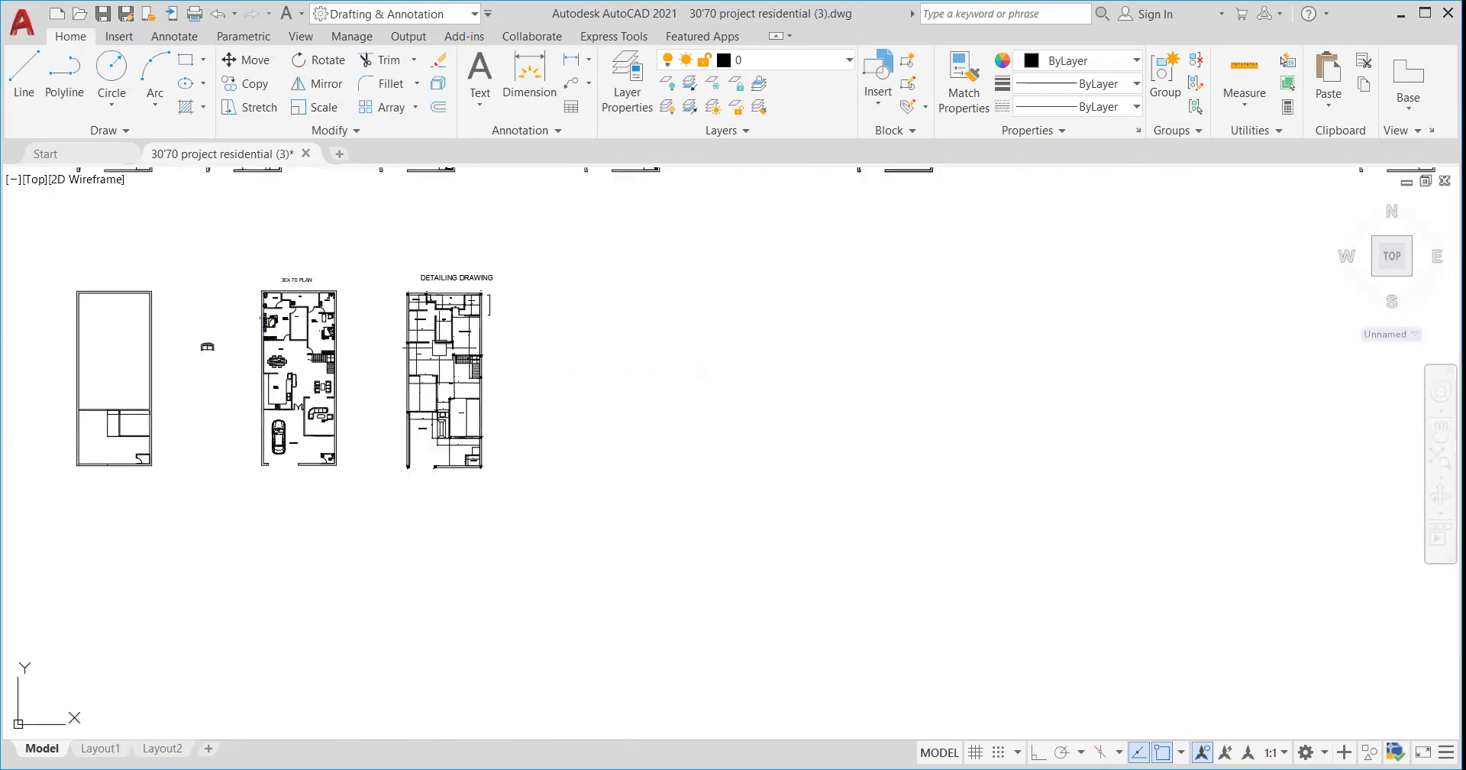
pyautogui.scroll(6, 447, 344)
pyautogui.scroll(-5, 488, 340)
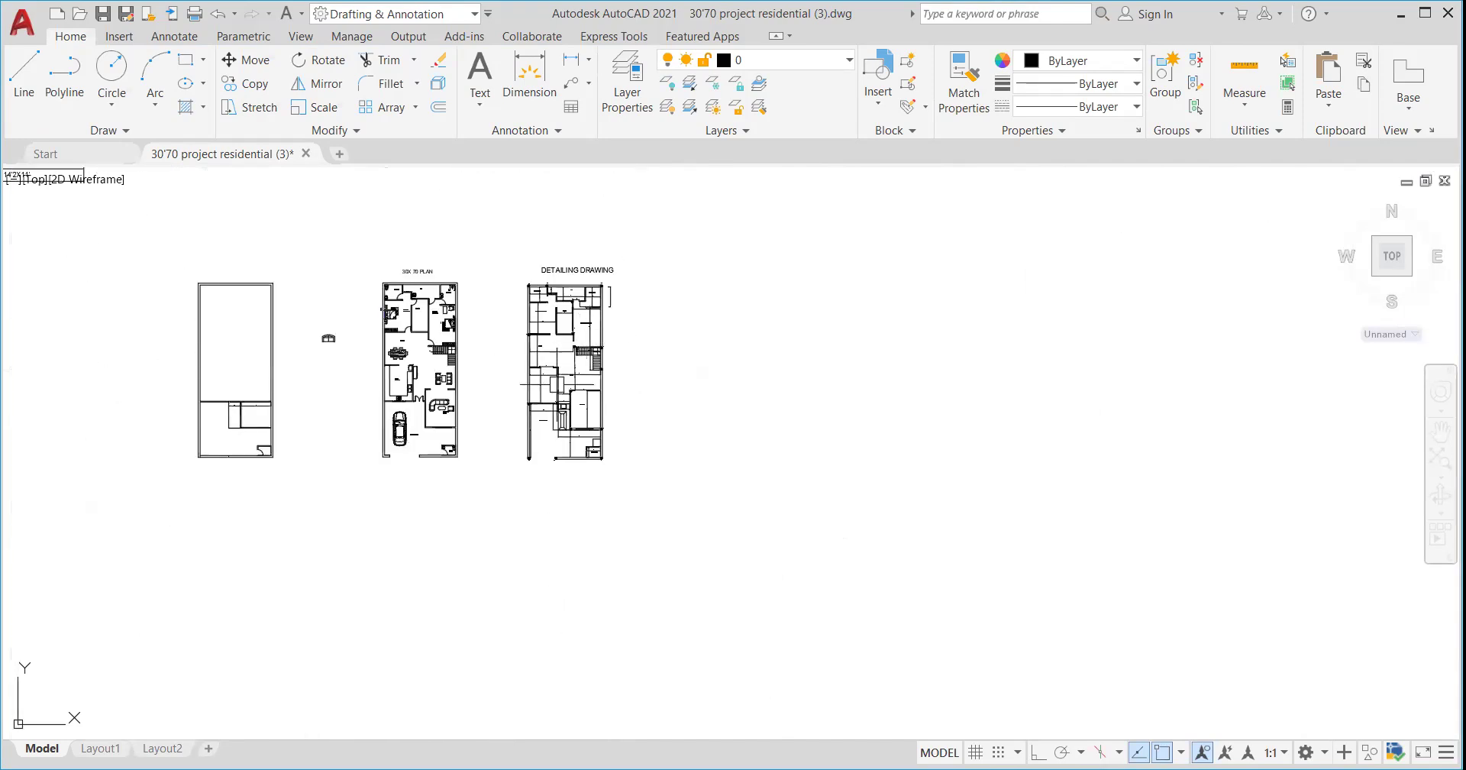
pyautogui.scroll(6, 548, 483)
pyautogui.scroll(5, 373, 498)
pyautogui.scroll(-5, 458, 435)
pyautogui.scroll(-5, 553, 449)
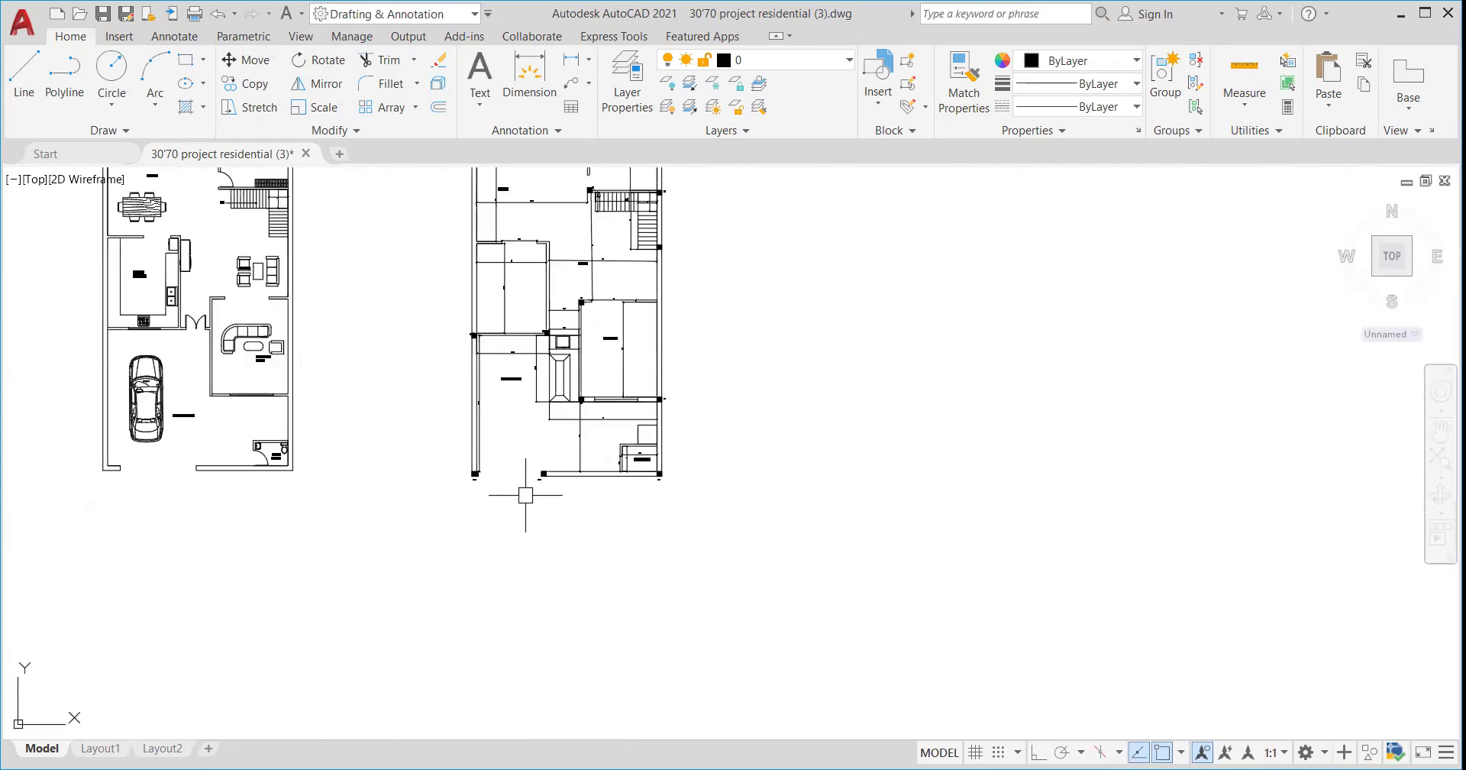
pyautogui.scroll(-3, 517, 497)
pyautogui.scroll(-2, 580, 385)
# - Examine the columns around the staircase, dining and lobby in the detailing drawing, including the column at the staircase's foot
pyautogui.scroll(9, 688, 395)
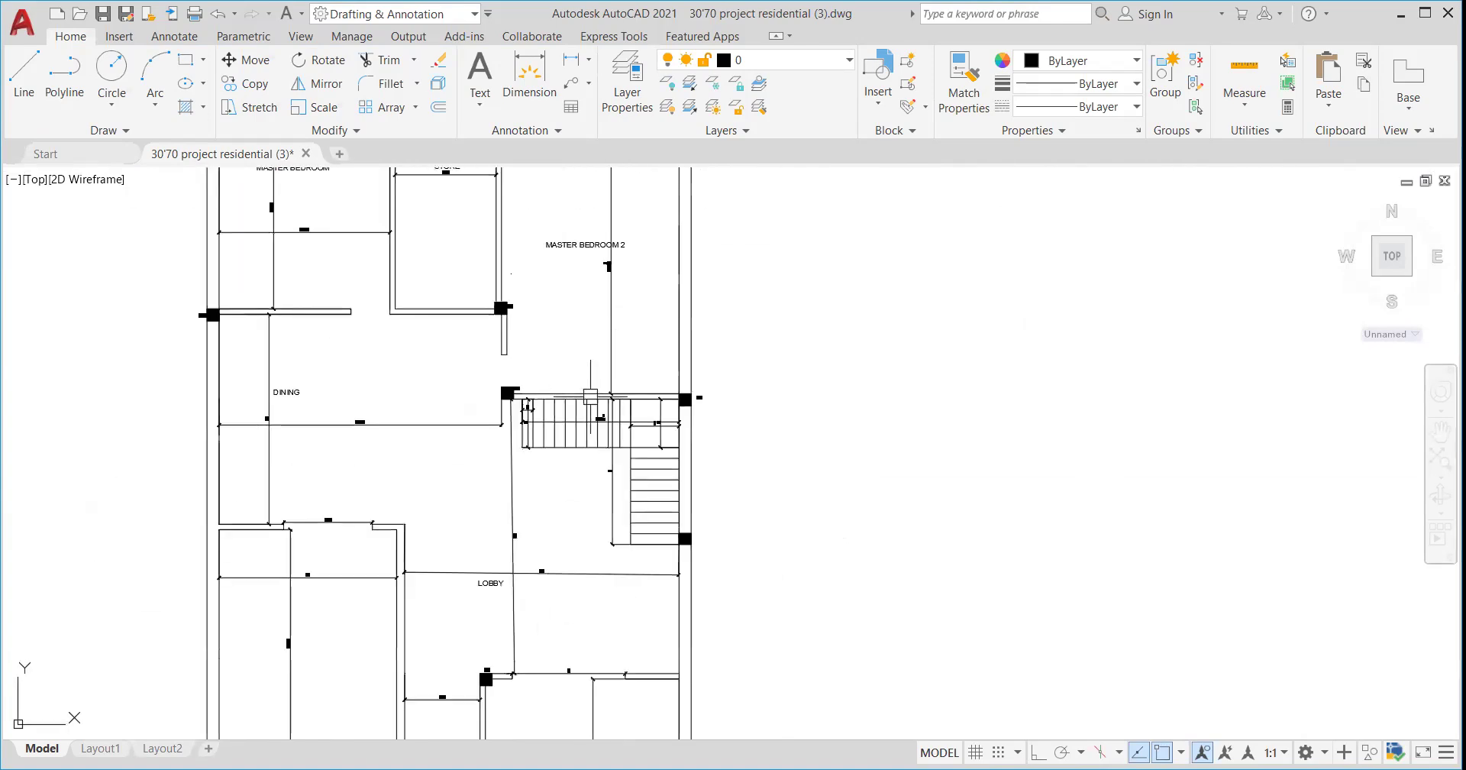
pyautogui.scroll(-8, 688, 395)
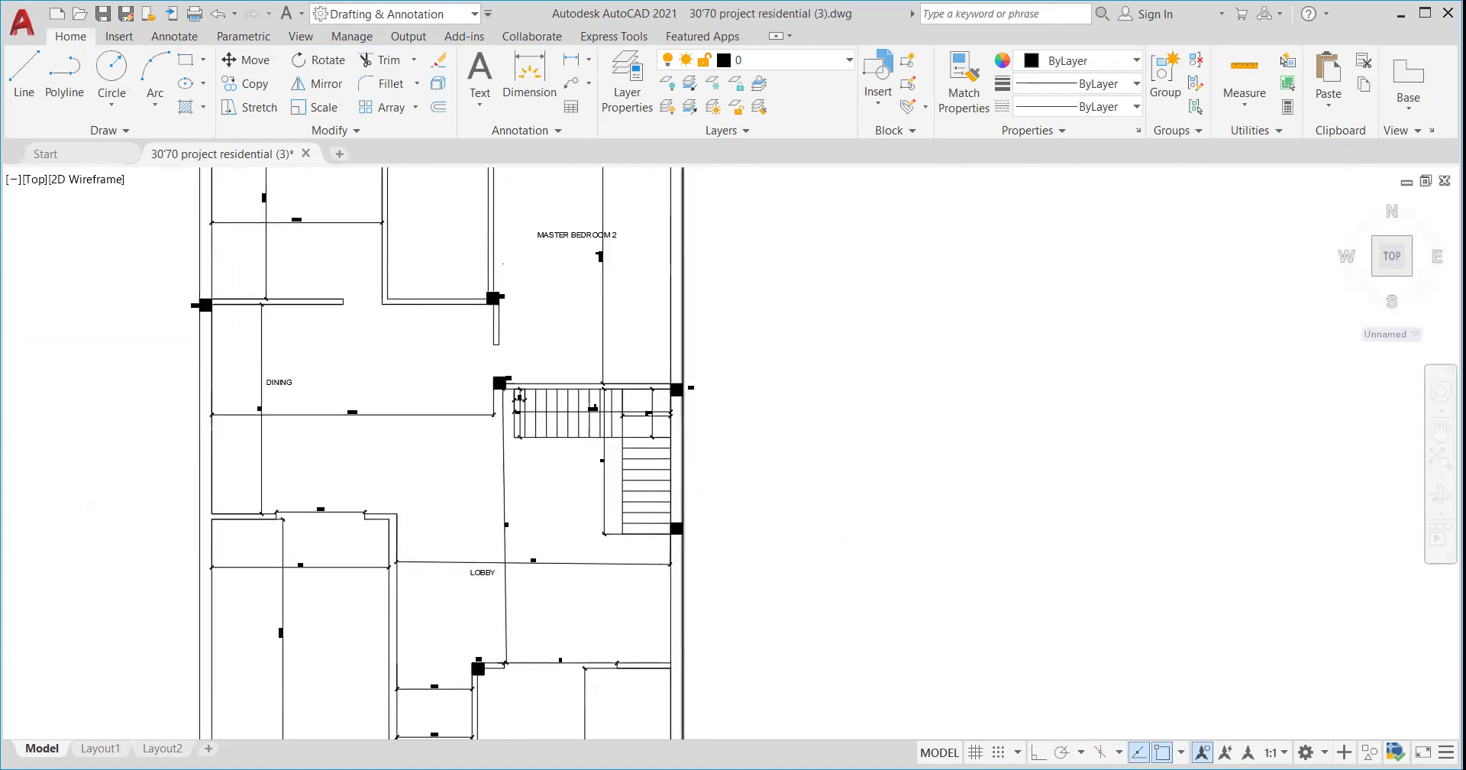
pyautogui.scroll(7, 651, 504)
pyautogui.scroll(-7, 647, 513)
pyautogui.scroll(-5, 645, 516)
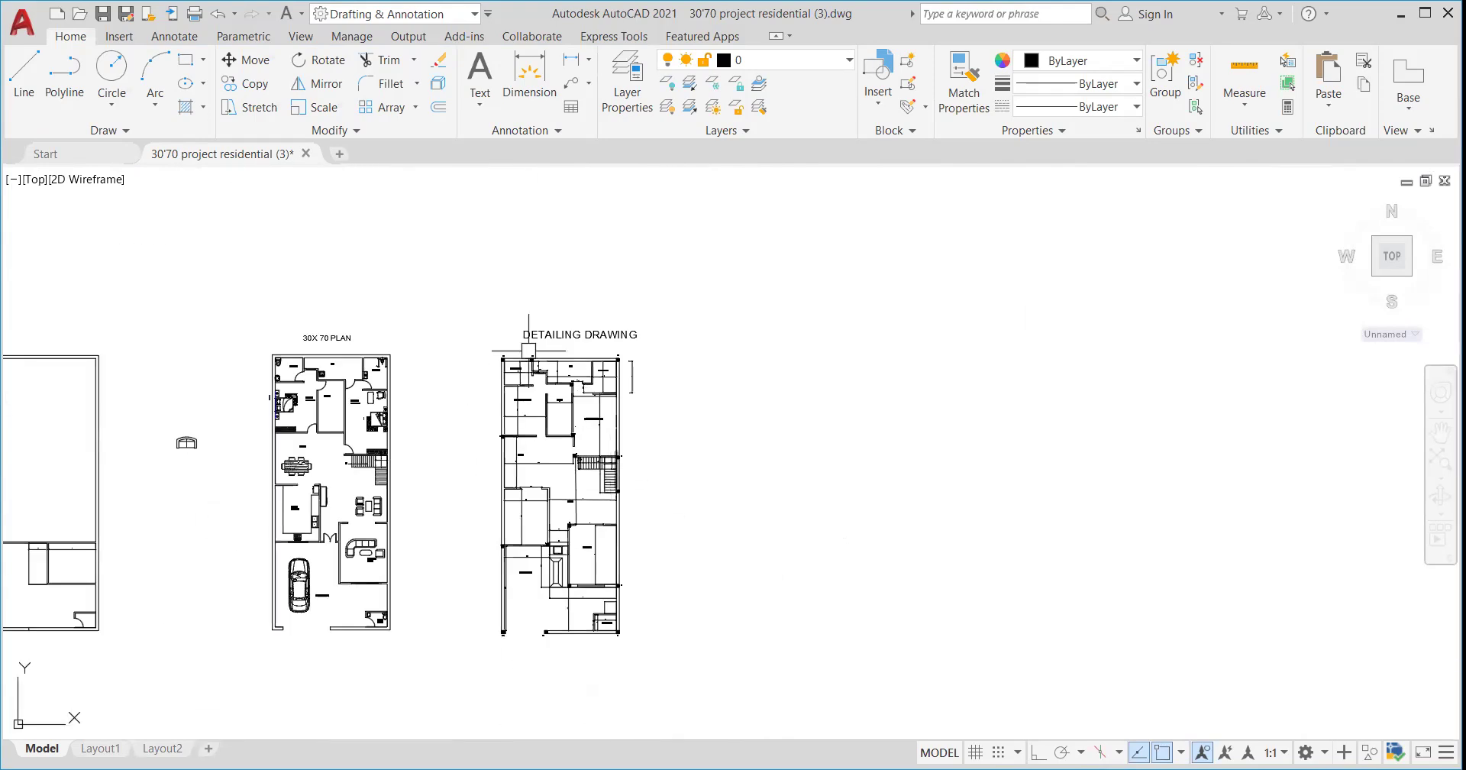
pyautogui.scroll(8, 507, 340)
pyautogui.scroll(-4, 505, 388)
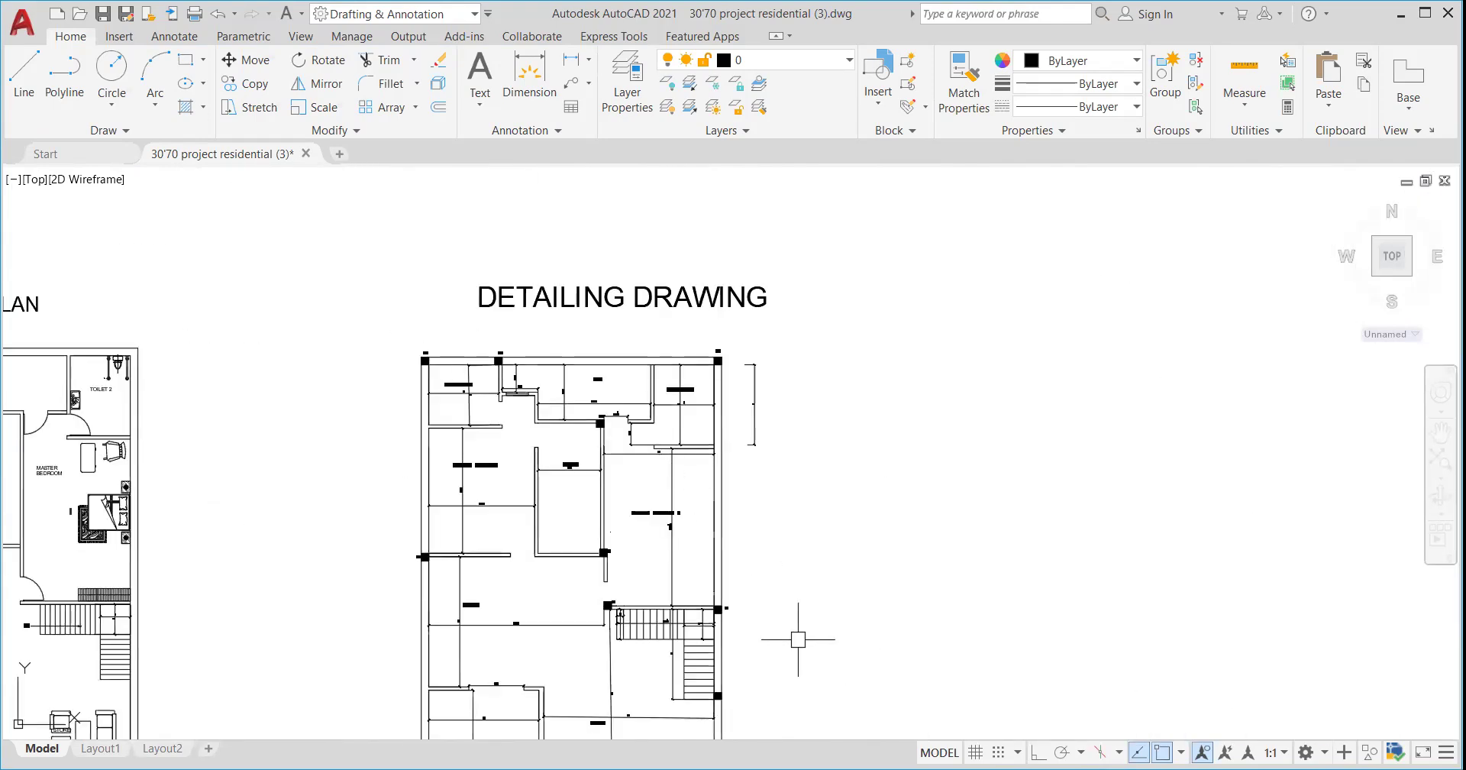
pyautogui.scroll(-4, 798, 639)
pyautogui.scroll(4, 655, 530)
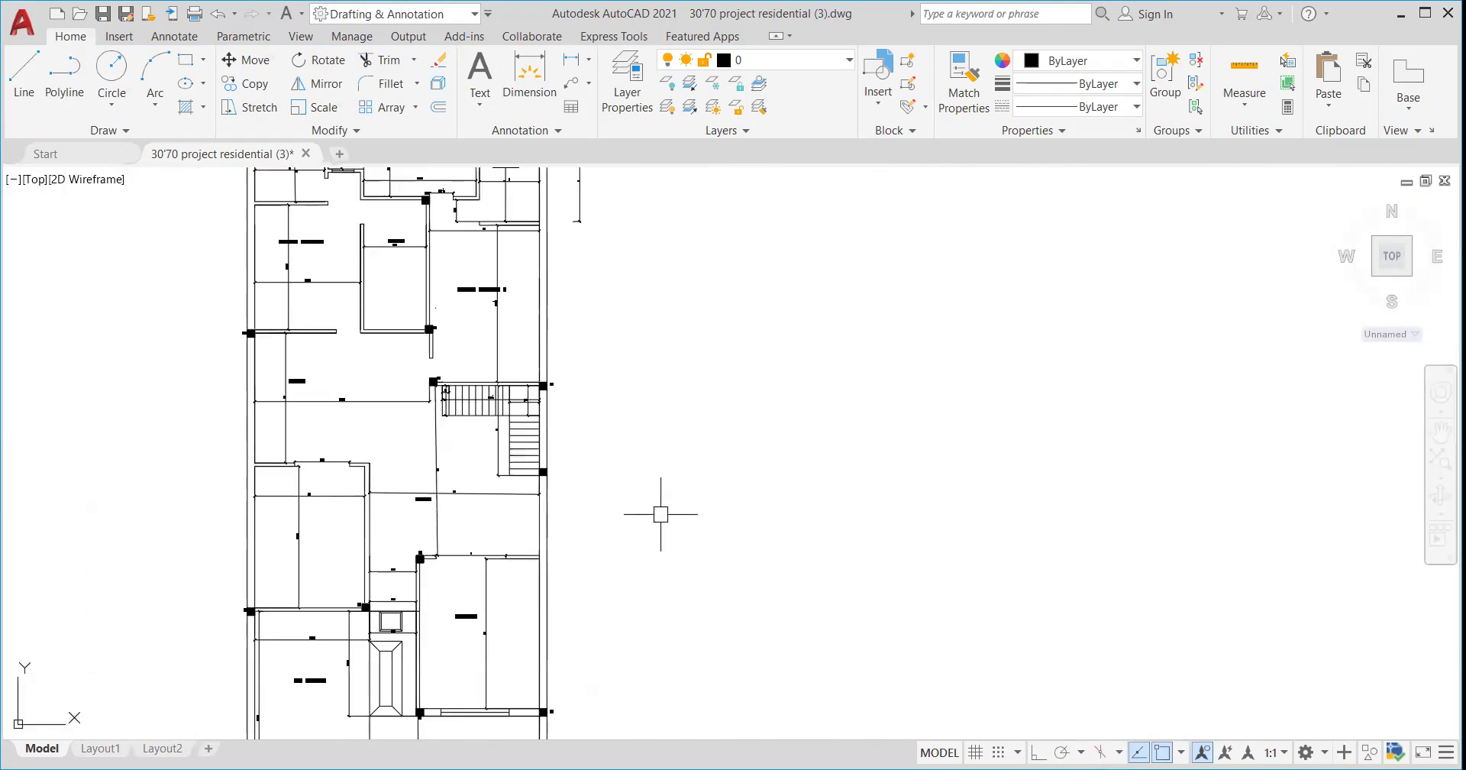
pyautogui.scroll(4, 543, 470)
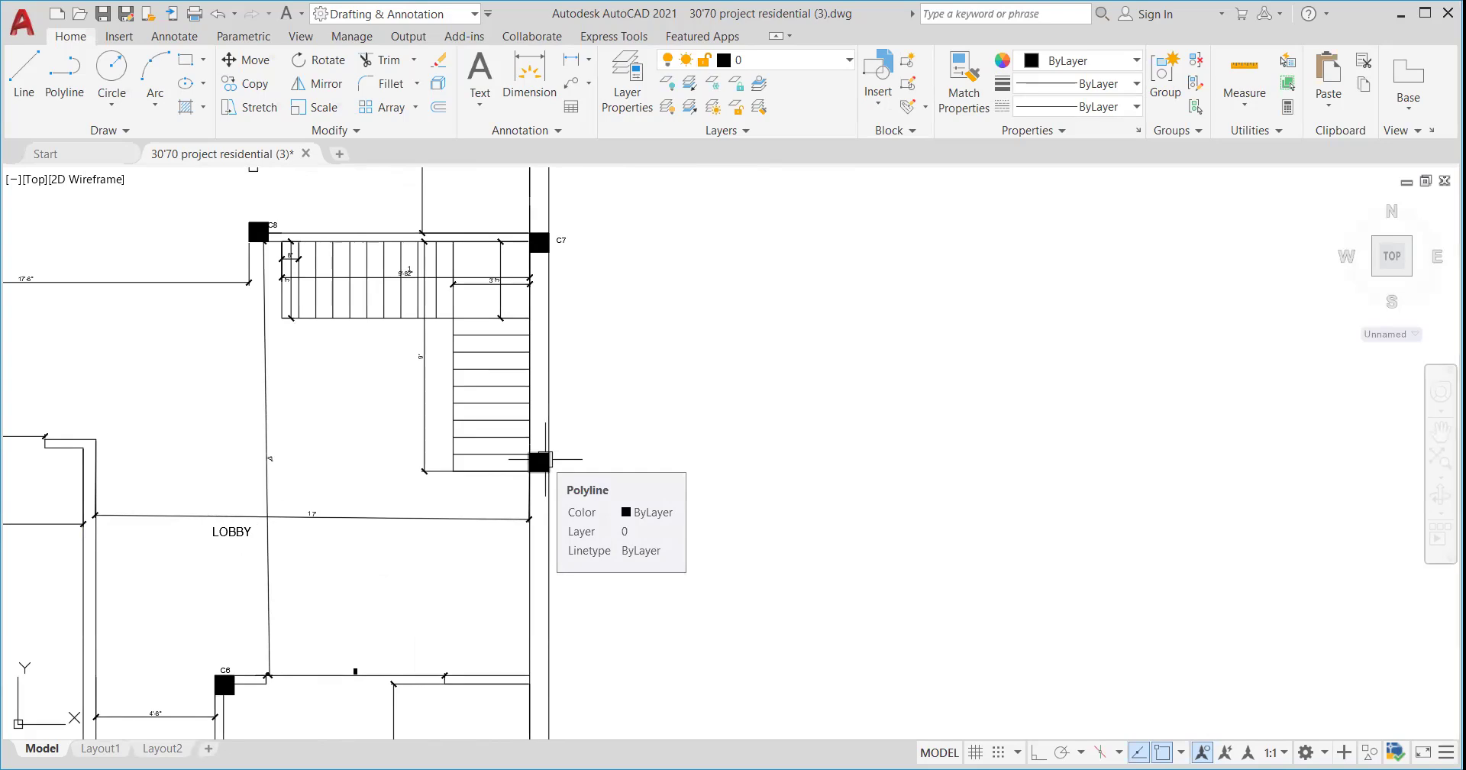
pyautogui.scroll(-5, 644, 413)
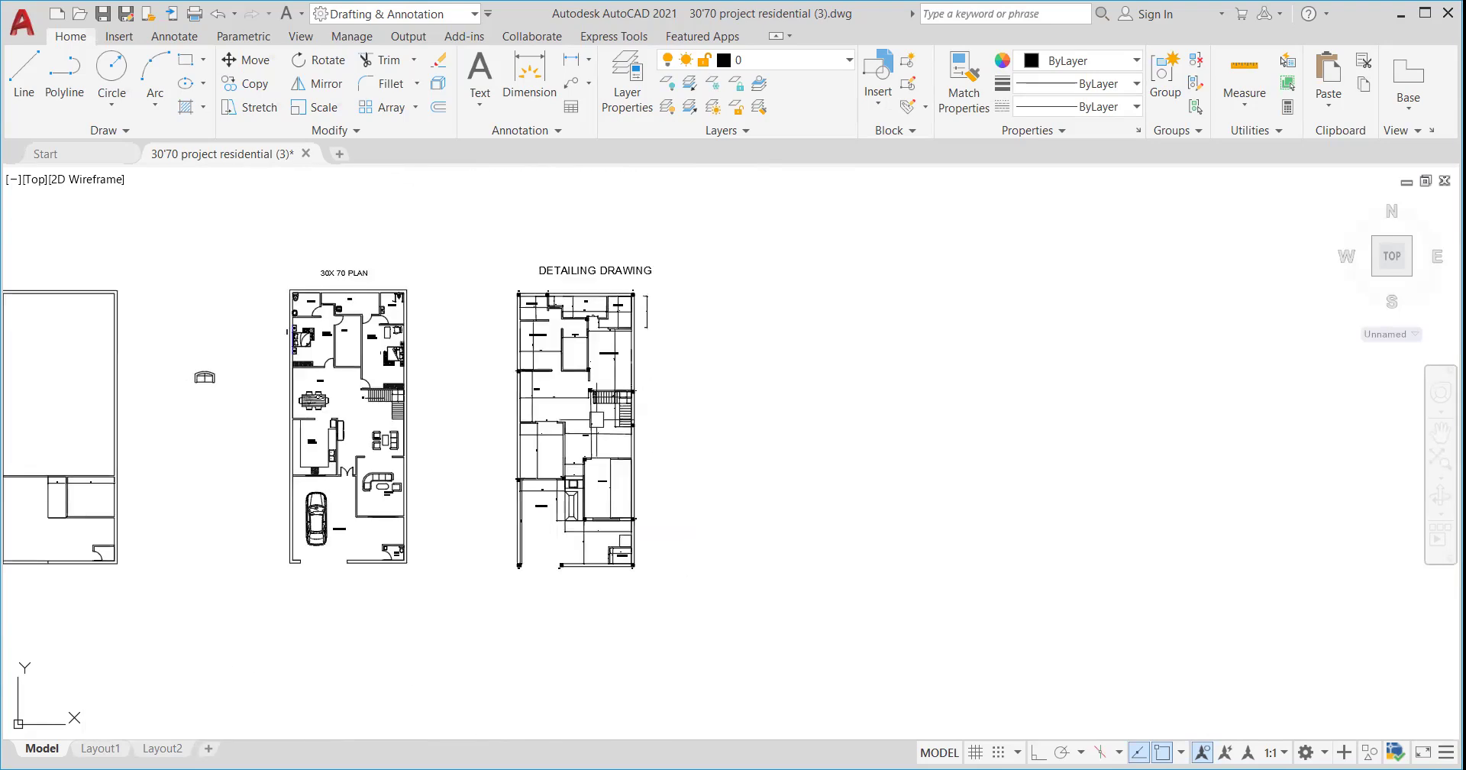
pyautogui.scroll(4, 573, 417)
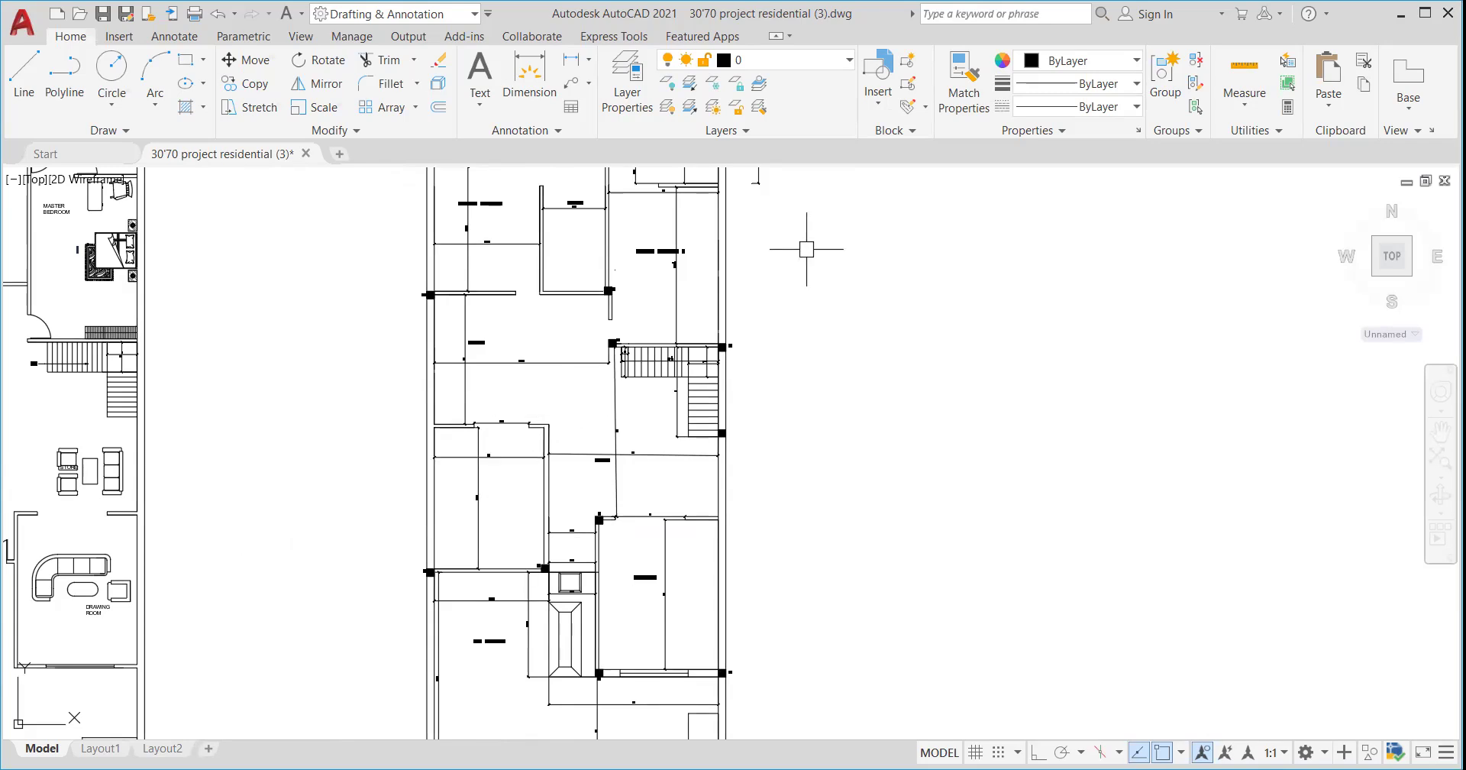
pyautogui.scroll(-6, 592, 359)
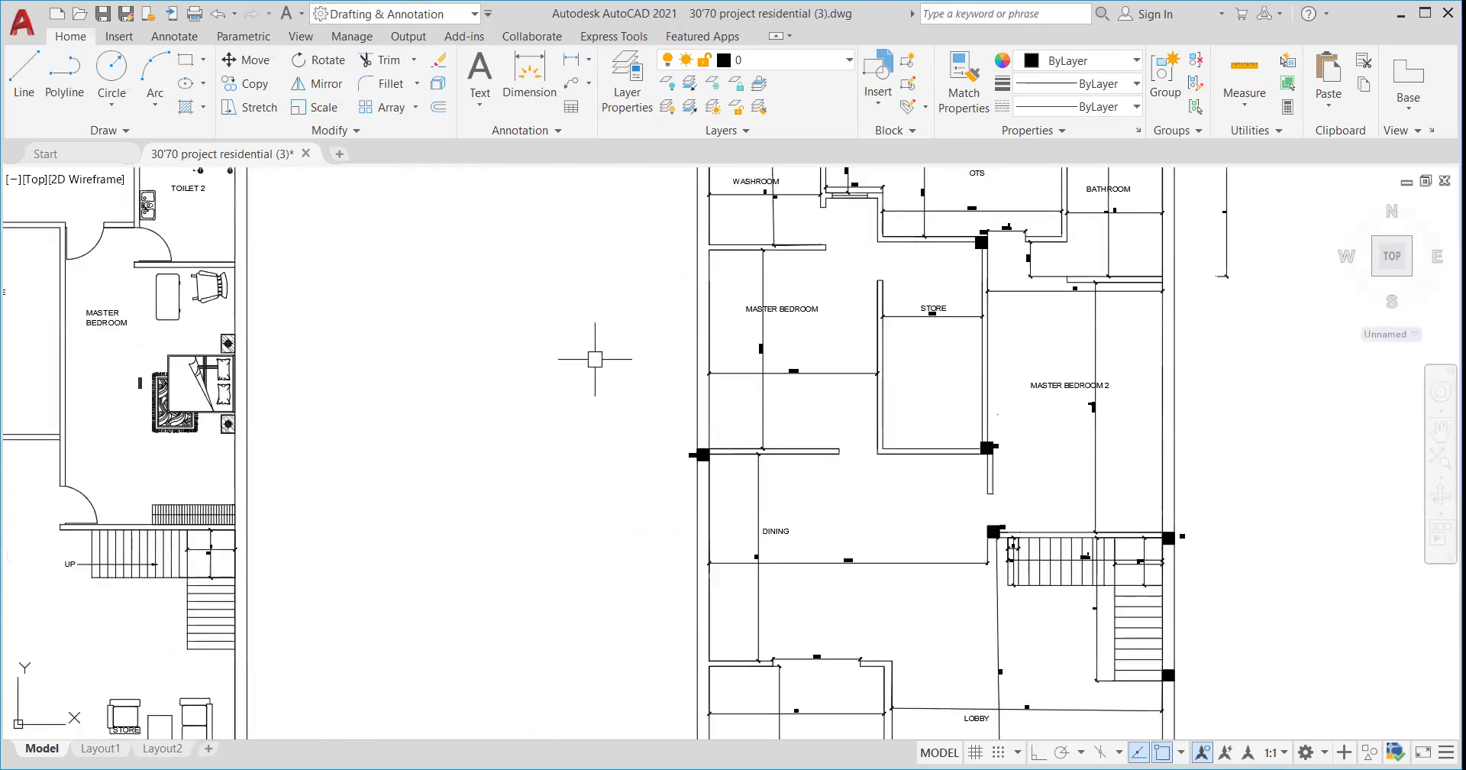
pyautogui.scroll(6, 746, 317)
pyautogui.scroll(-6, 692, 369)
pyautogui.scroll(6, 691, 369)
pyautogui.scroll(-6, 691, 369)
pyautogui.scroll(6, 691, 374)
pyautogui.scroll(-6, 691, 374)
pyautogui.scroll(6, 691, 375)
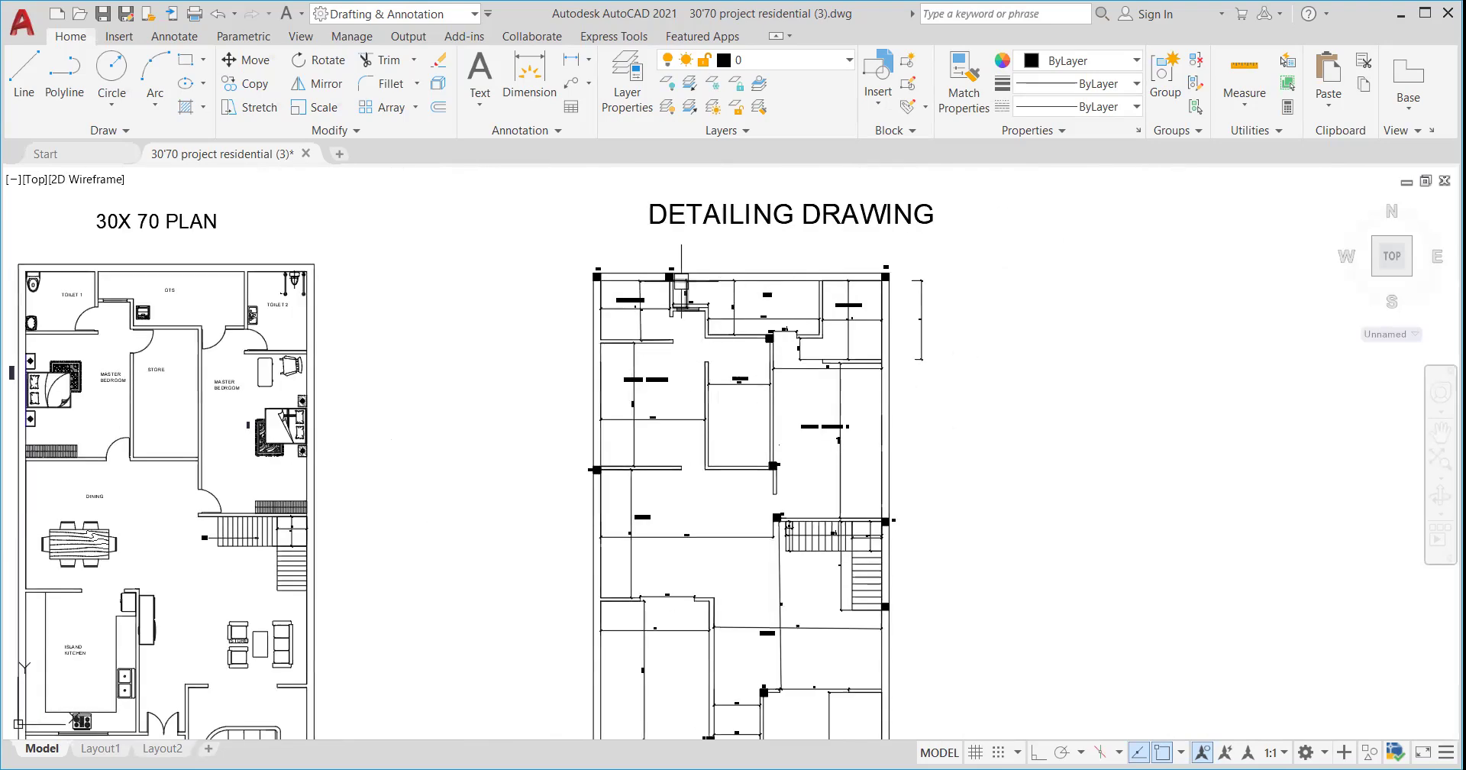
# - Inspect columns C11, C12 and C13 and the dimensions around the washroom, OTS and store in the detailing drawing
pyautogui.scroll(-3, 681, 280)
pyautogui.scroll(7, 679, 290)
pyautogui.scroll(-3, 772, 377)
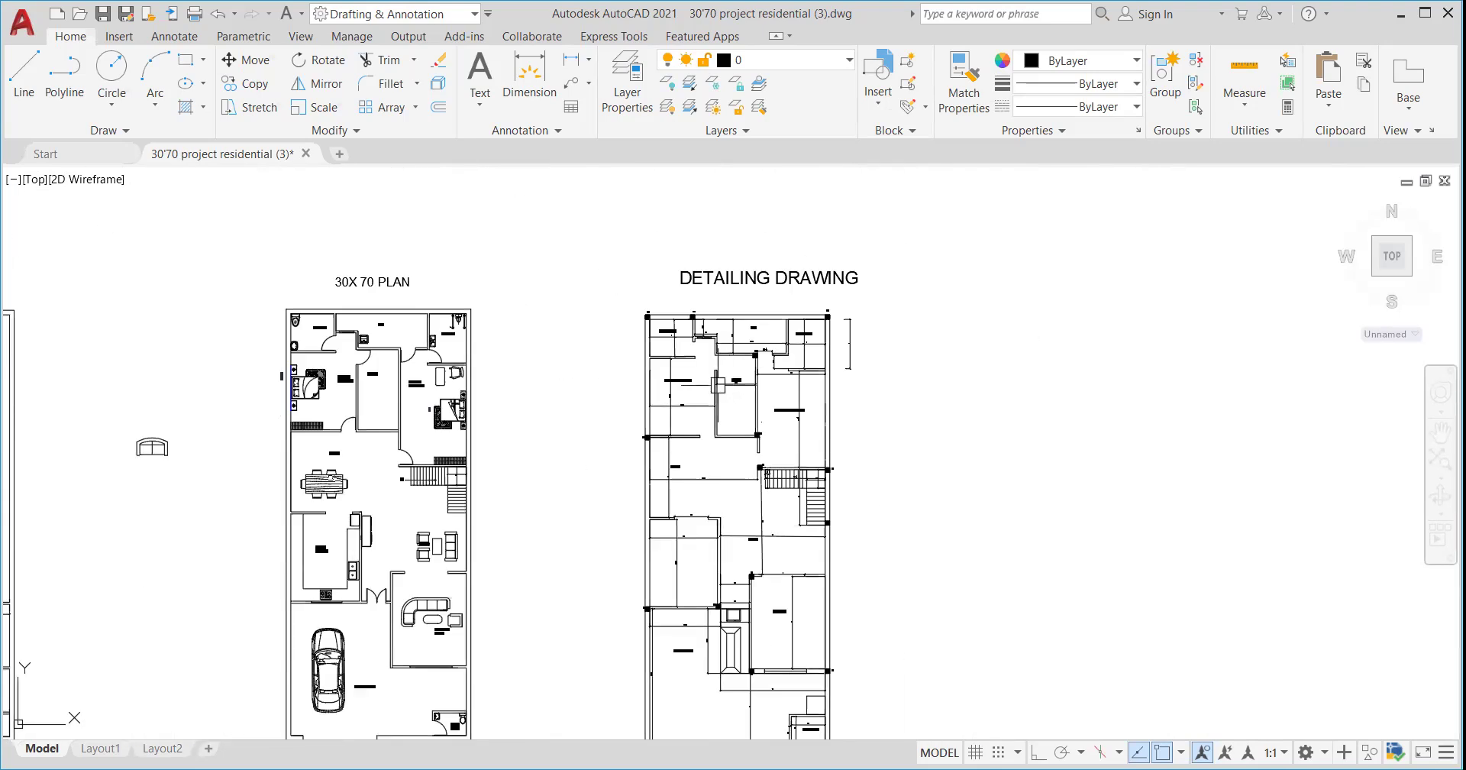
pyautogui.scroll(2, 694, 338)
pyautogui.scroll(6, 694, 339)
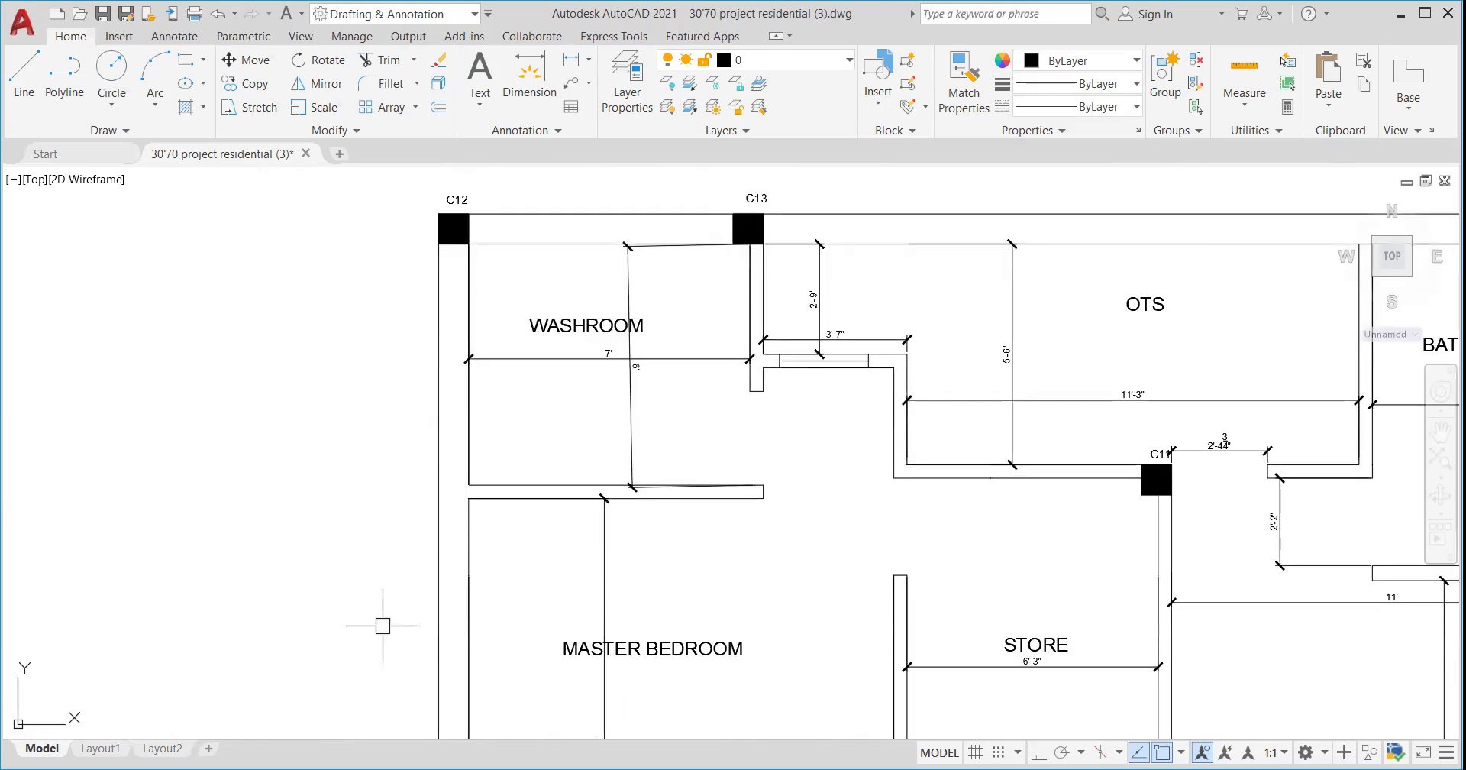
pyautogui.scroll(-6, 404, 564)
pyautogui.scroll(-6, 787, 458)
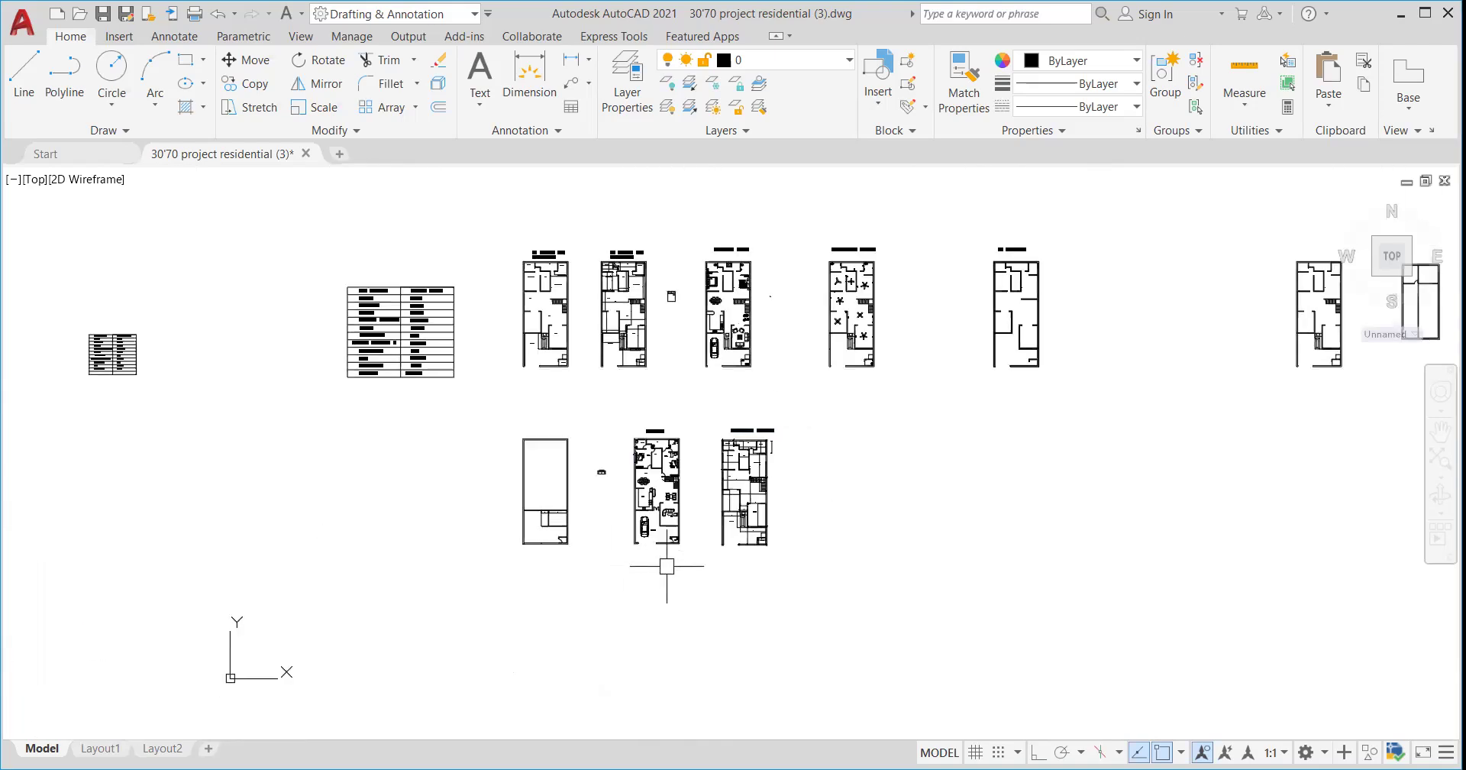
# - Review the detailing drawing's room dimensions and columns from the bathroom and bedrooms through the lobby to the front car parking area
pyautogui.scroll(5, 697, 501)
pyautogui.scroll(5, 892, 399)
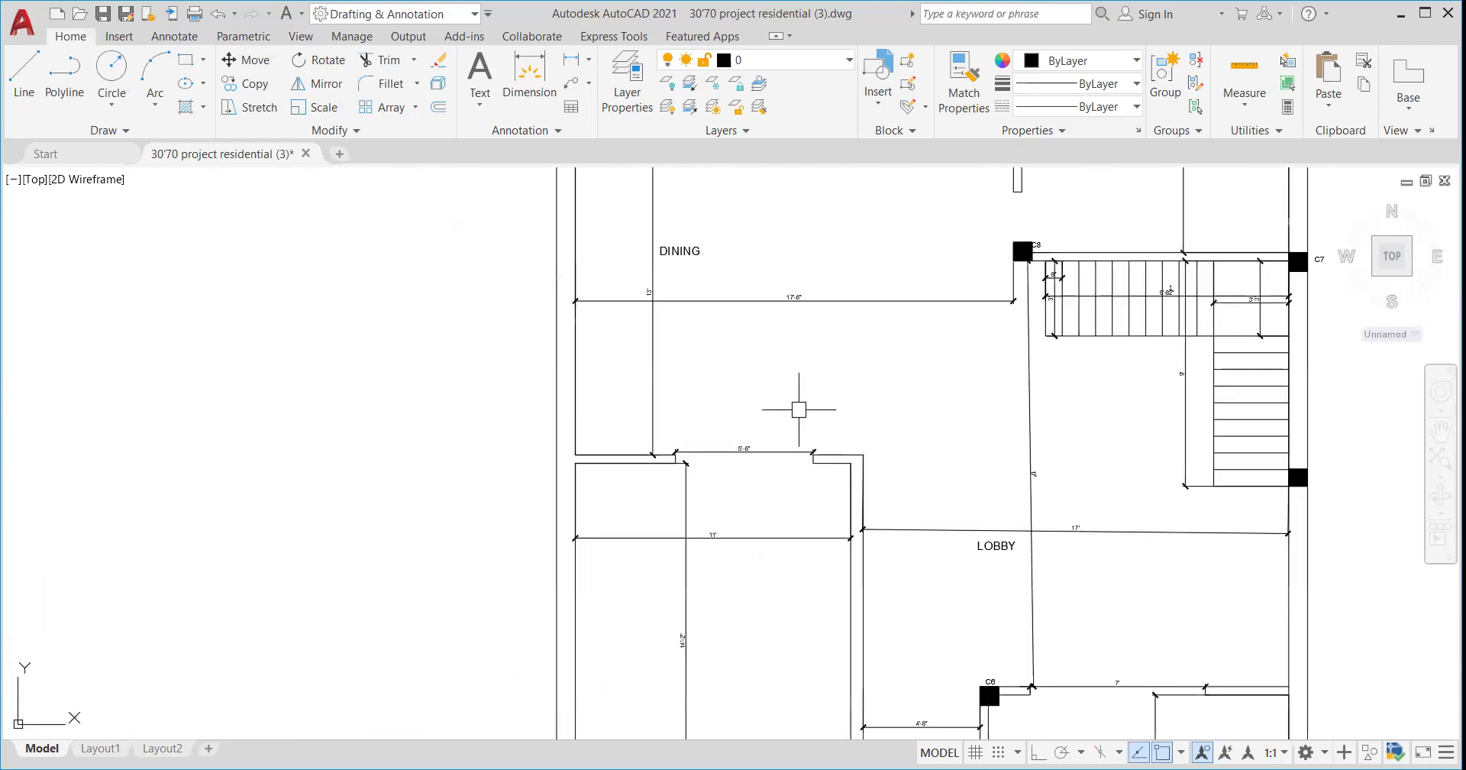
pyautogui.scroll(-7, 789, 406)
pyautogui.scroll(7, 757, 311)
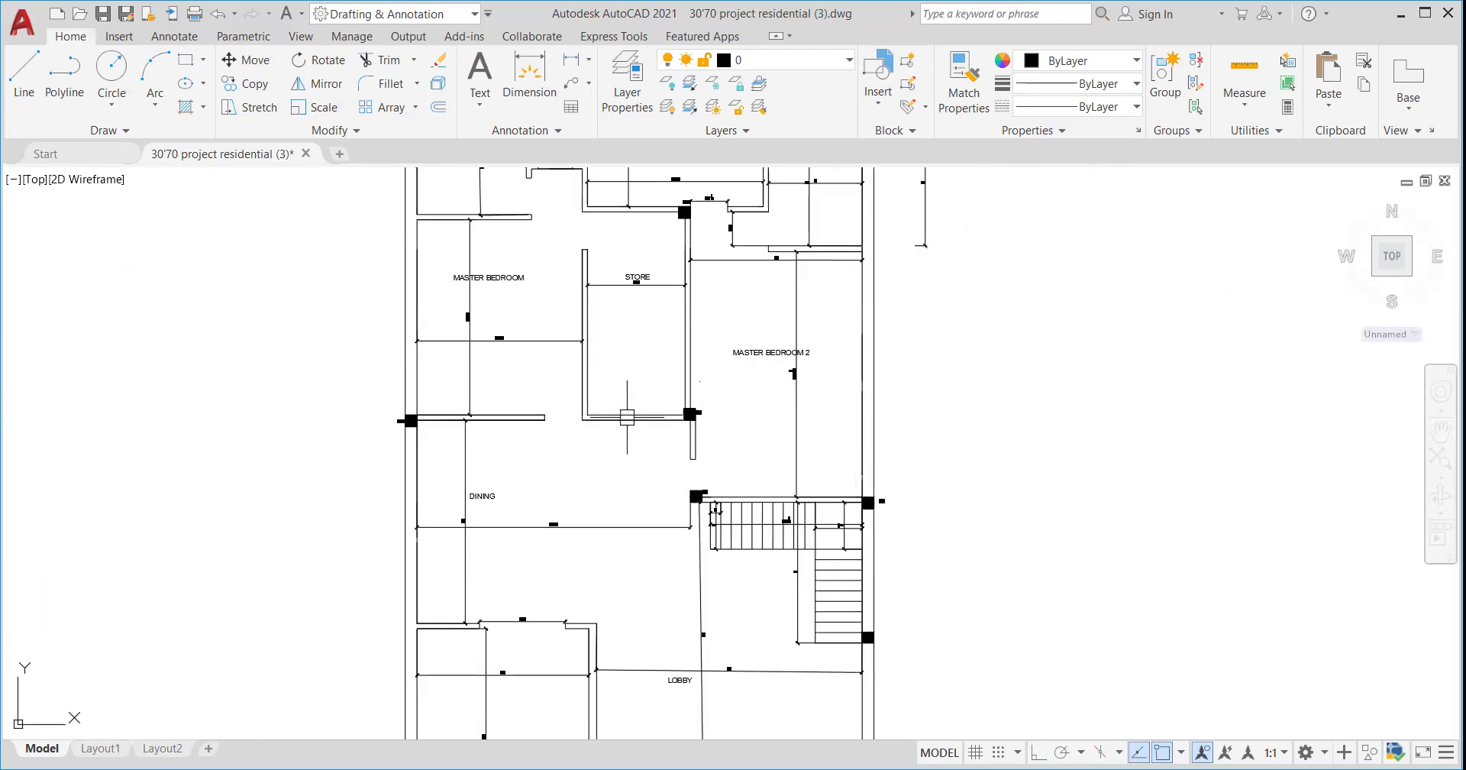
pyautogui.scroll(-5, 782, 431)
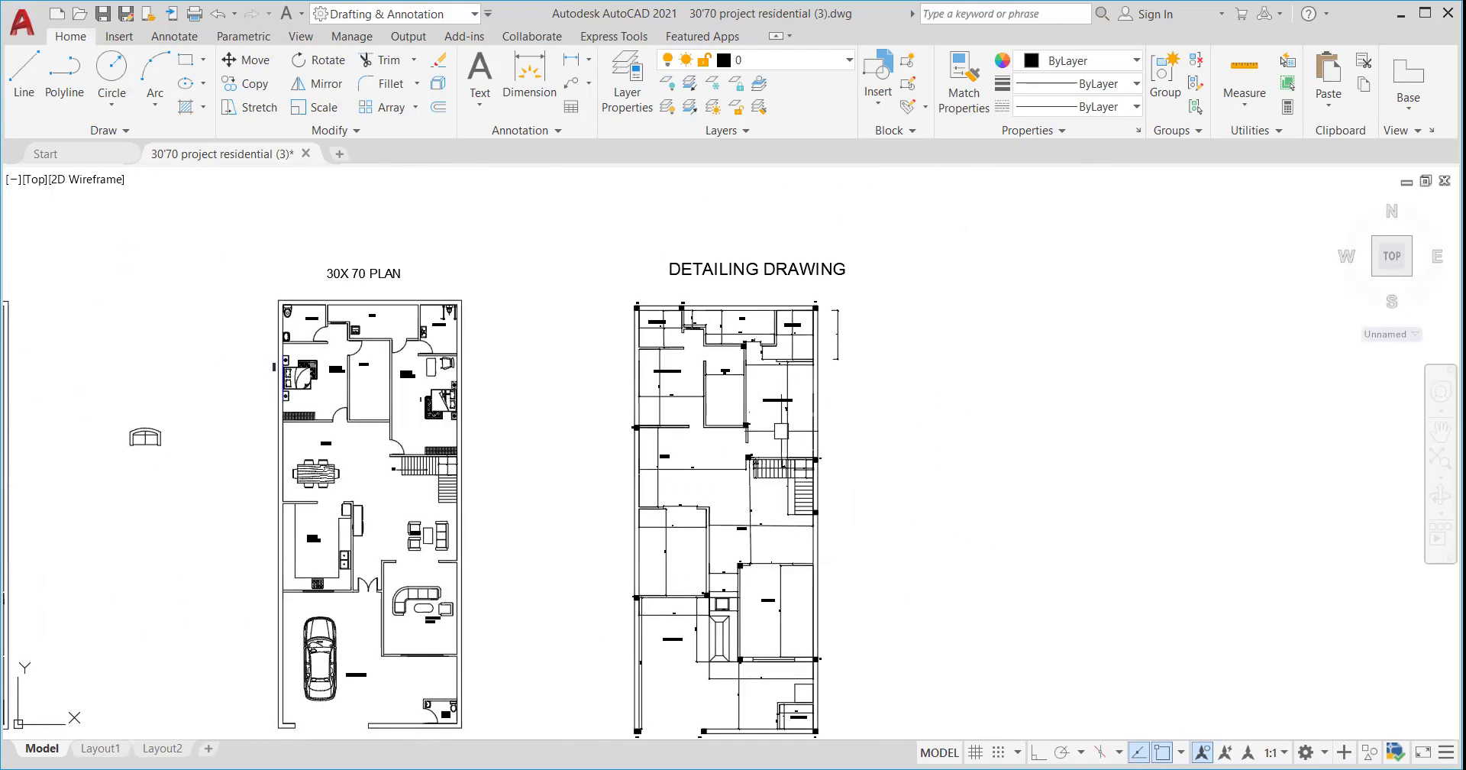
pyautogui.scroll(5, 792, 347)
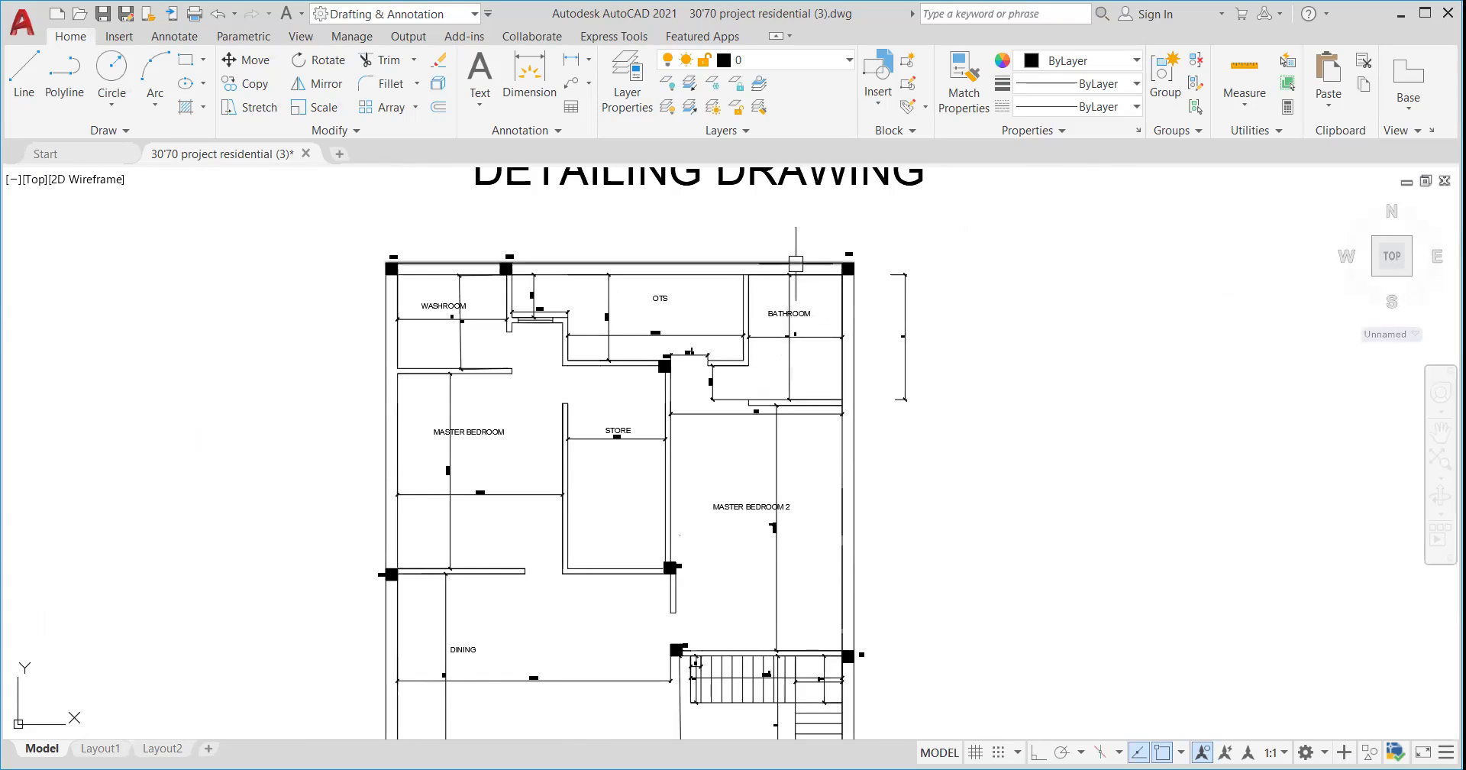
pyautogui.scroll(-2, 788, 317)
pyautogui.scroll(-4, 764, 282)
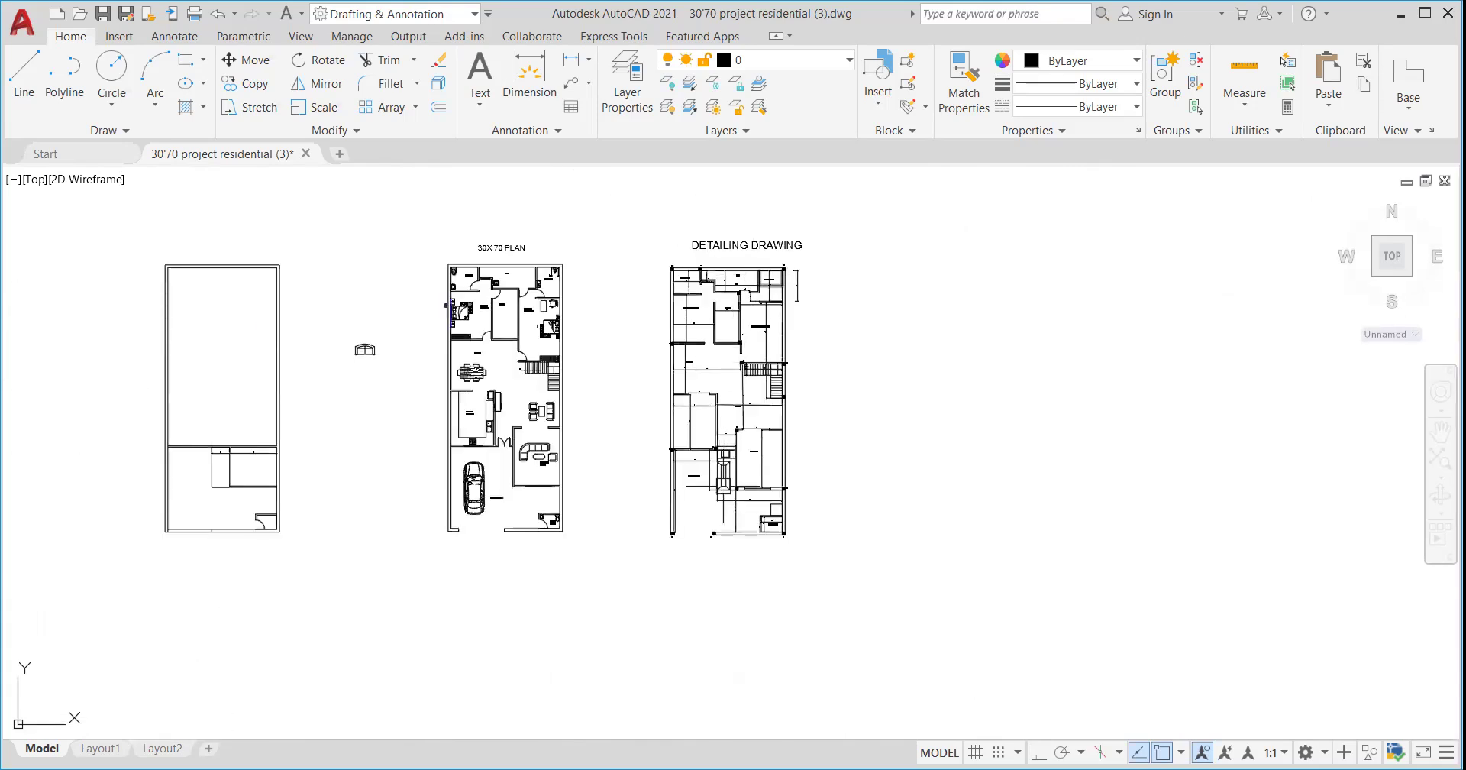
pyautogui.scroll(4, 724, 492)
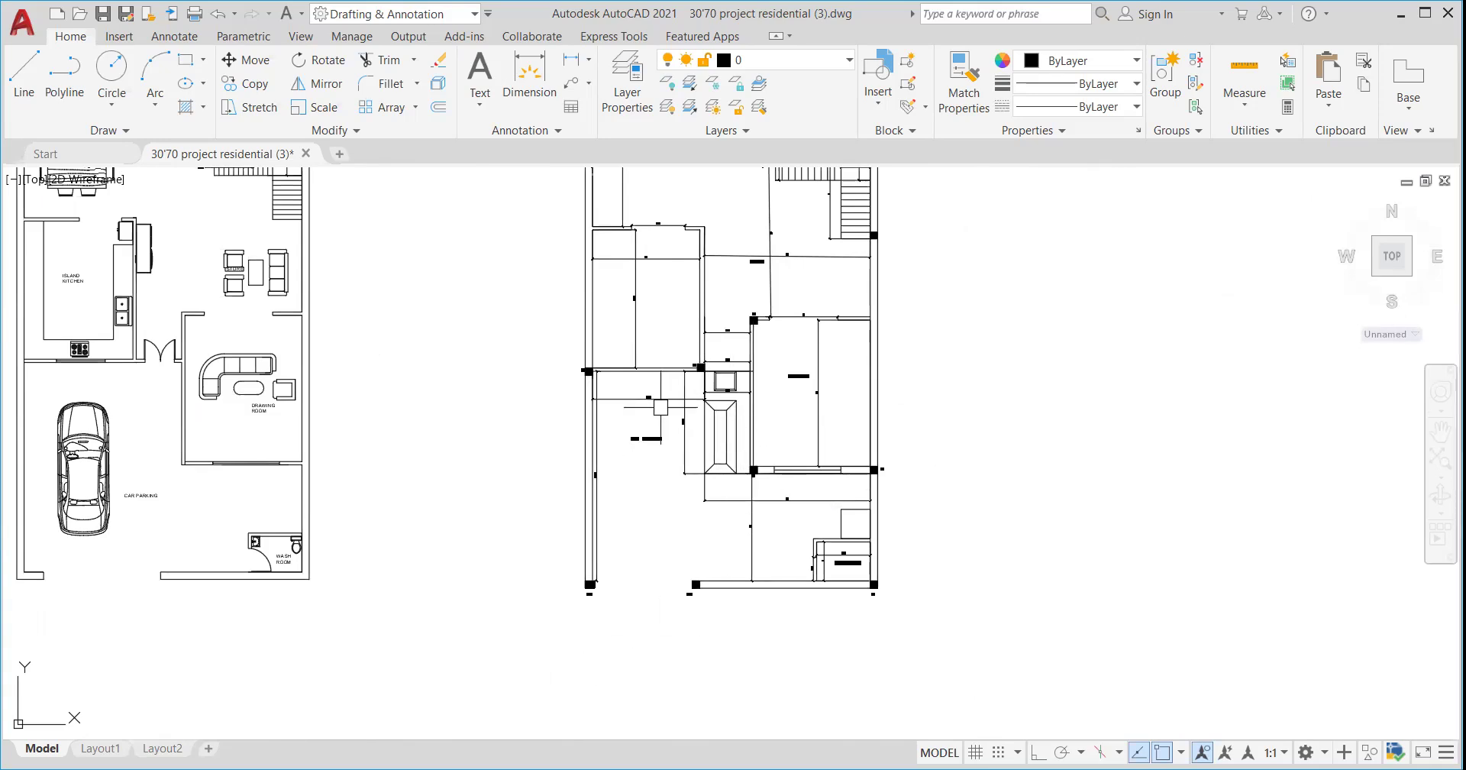
pyautogui.scroll(-5, 657, 492)
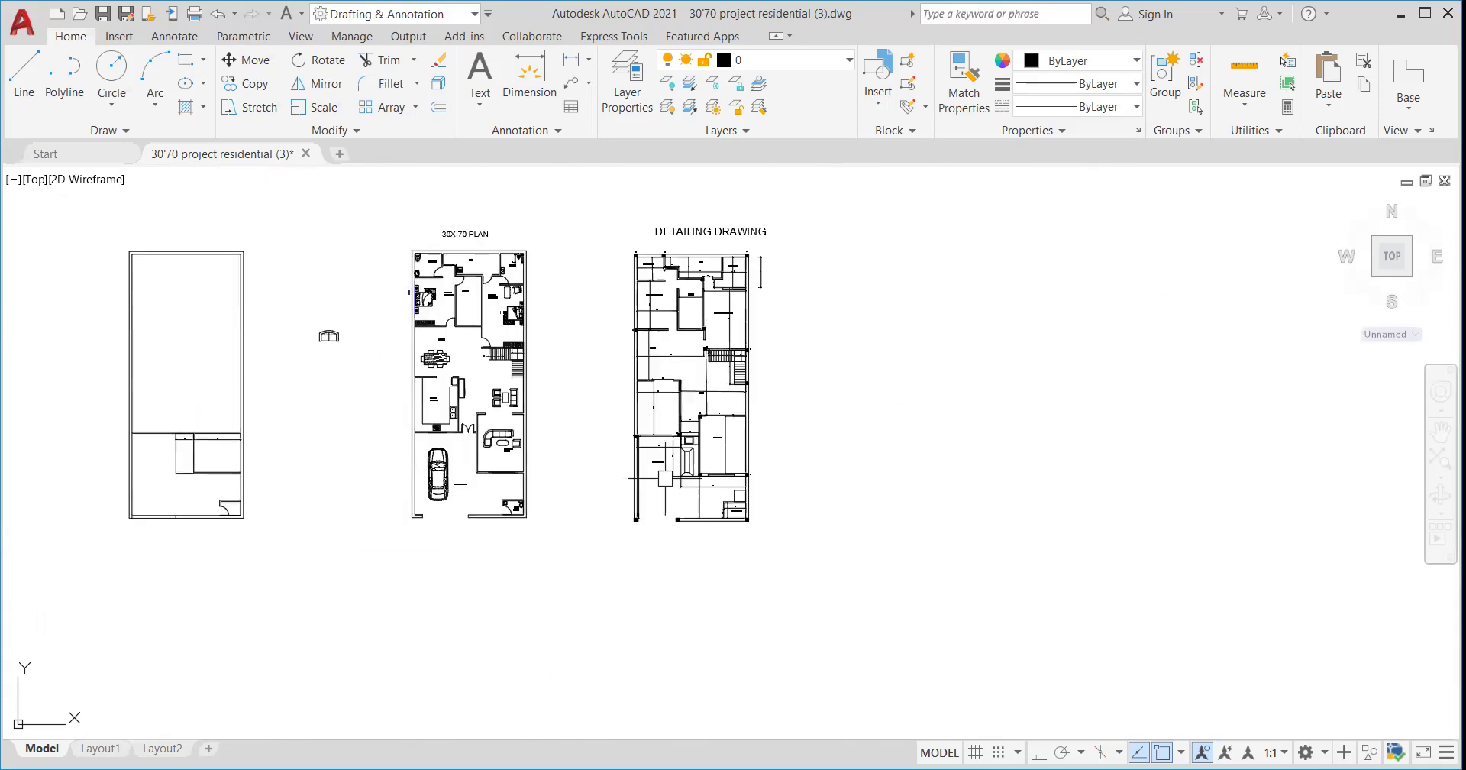
pyautogui.scroll(3, 708, 412)
pyautogui.scroll(-4, 681, 393)
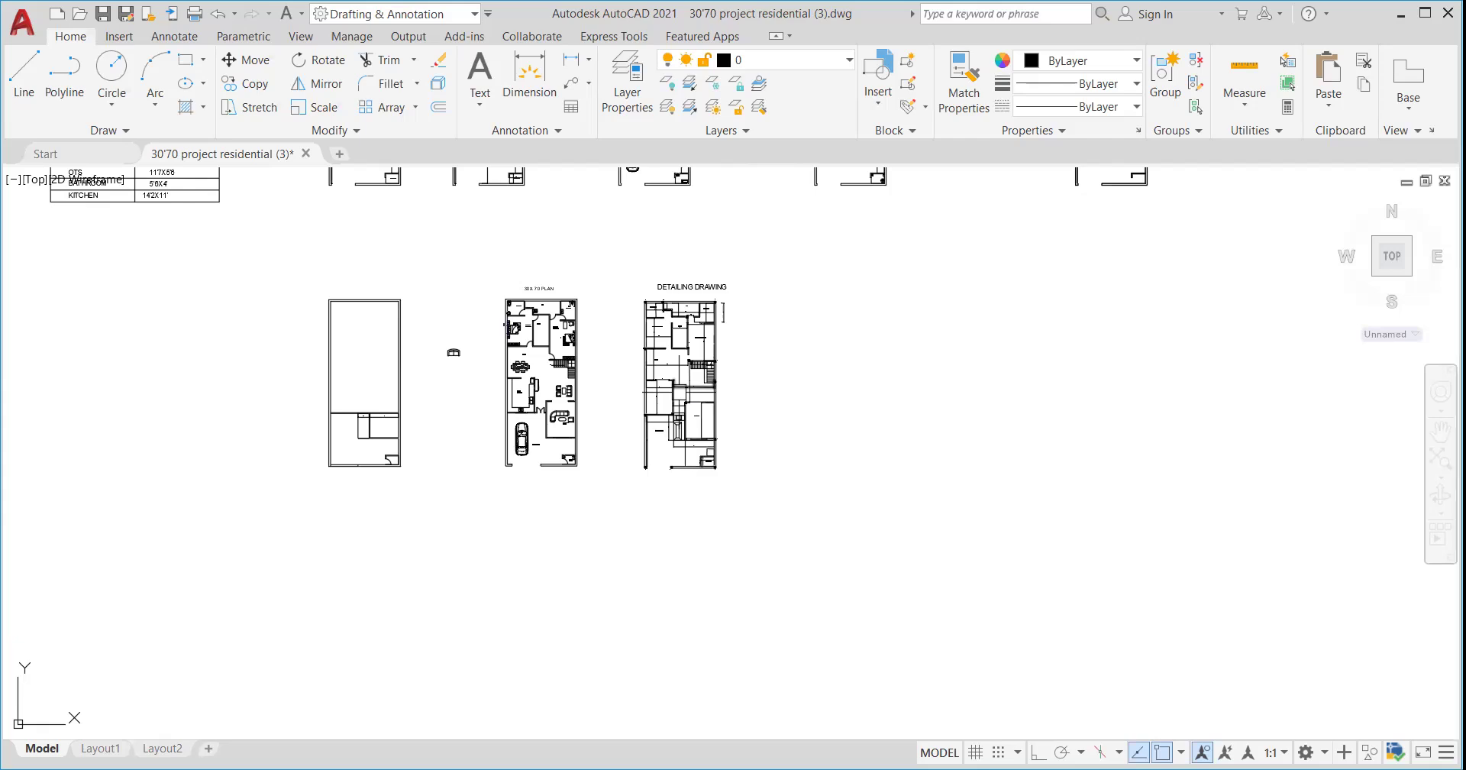
pyautogui.scroll(5, 680, 394)
pyautogui.scroll(-7, 666, 330)
pyautogui.scroll(8, 666, 331)
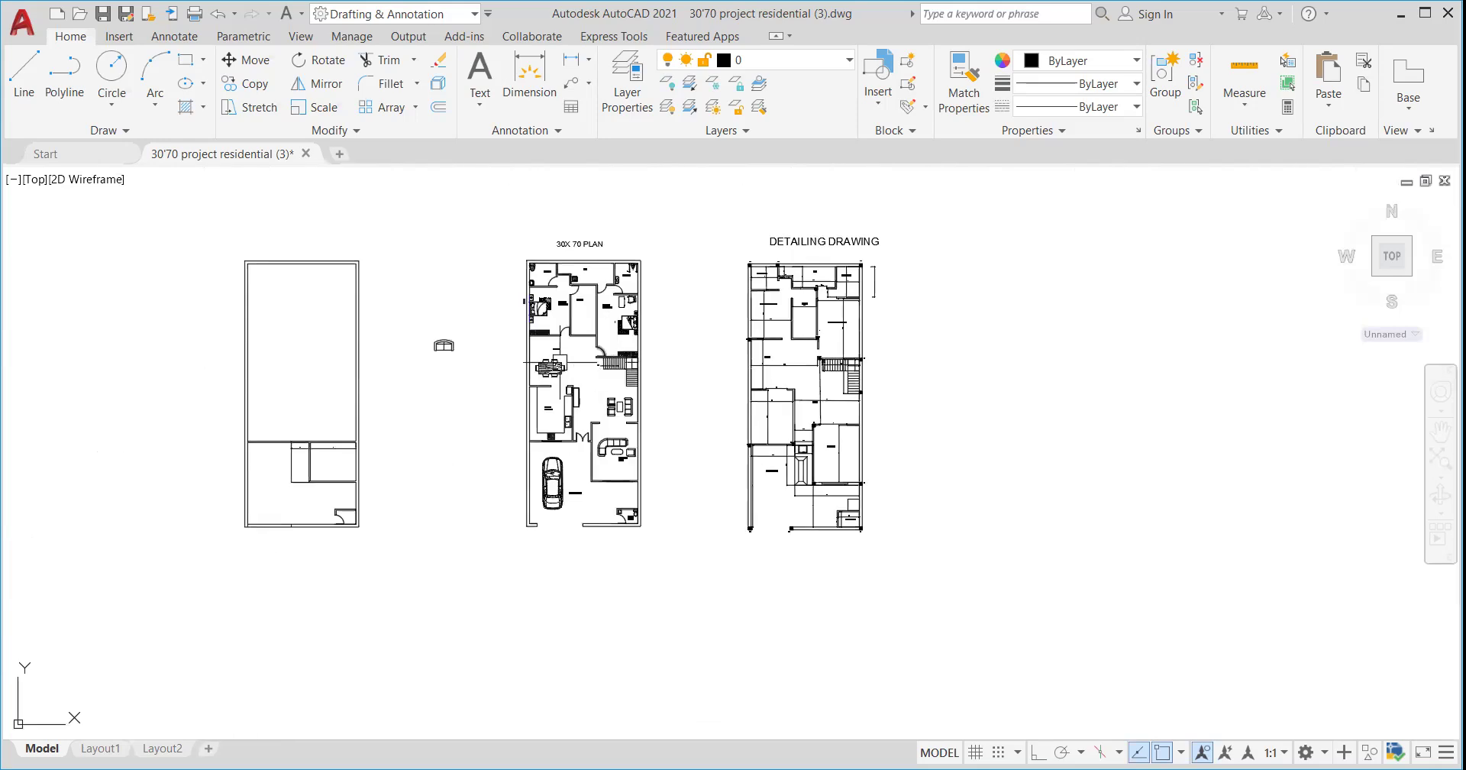
pyautogui.scroll(-7, 590, 360)
pyautogui.scroll(3, 591, 359)
pyautogui.scroll(4, 591, 360)
pyautogui.scroll(-8, 591, 359)
pyautogui.scroll(8, 594, 375)
pyautogui.scroll(-12, 594, 375)
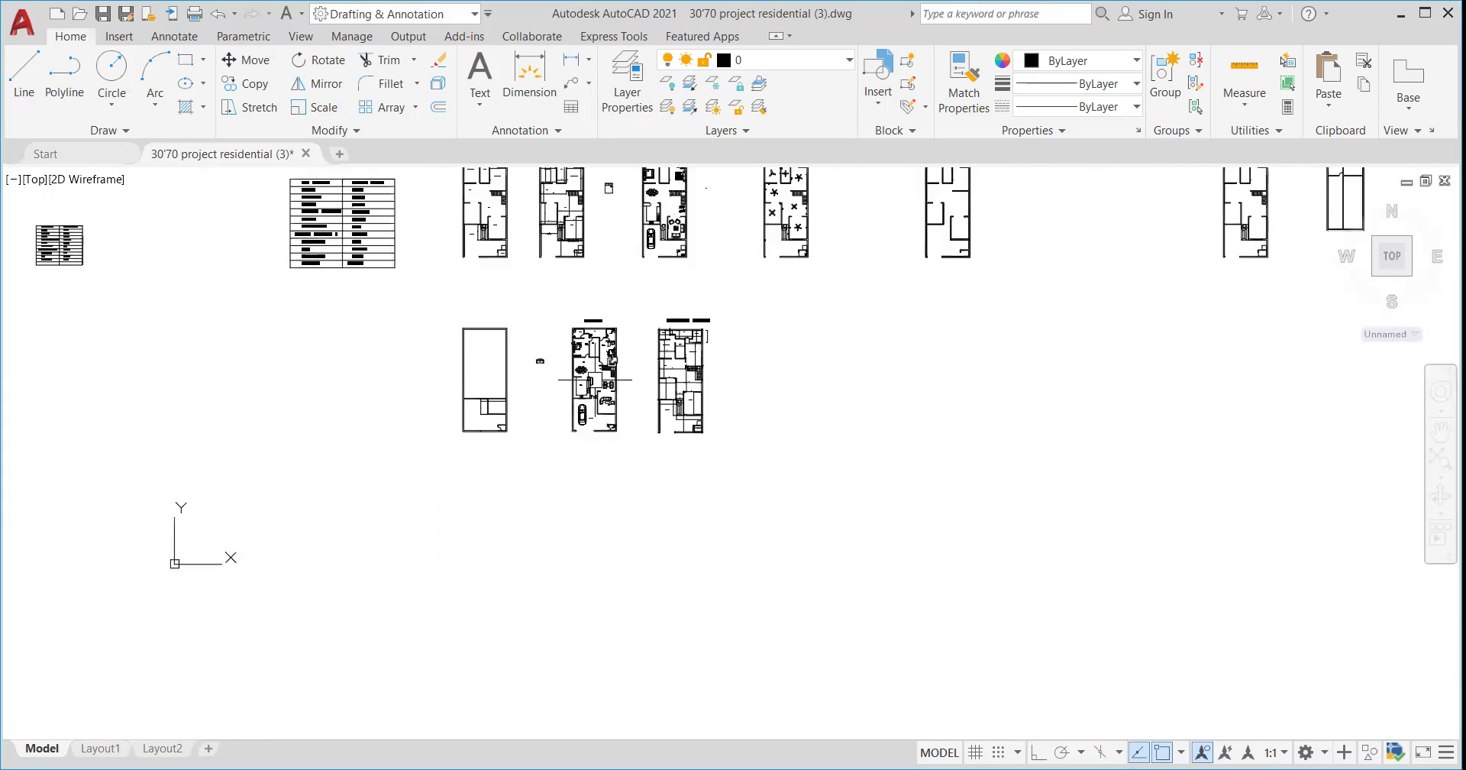
pyautogui.scroll(6, 611, 359)
pyautogui.scroll(-4, 624, 349)
pyautogui.scroll(5, 720, 300)
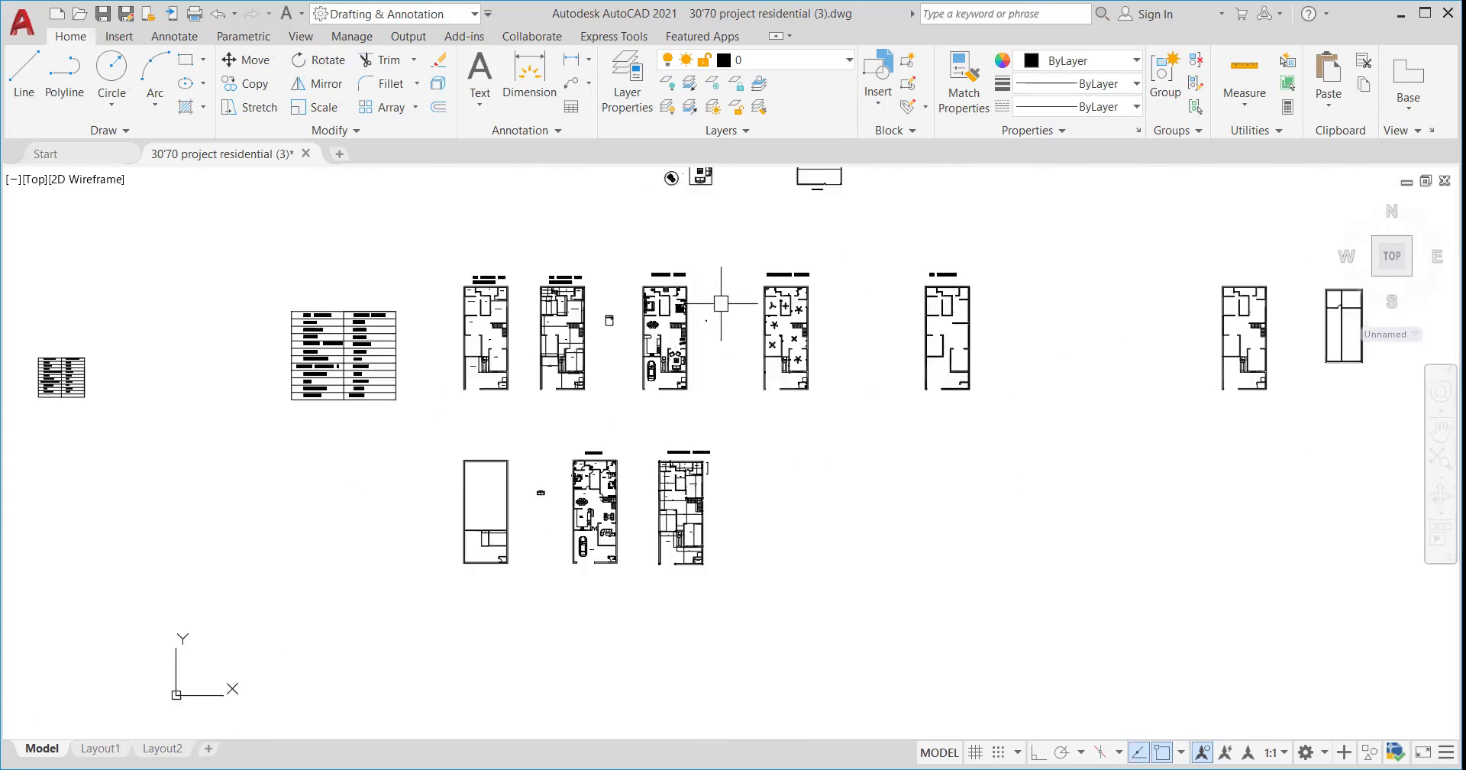
# - Examine the ceiling fans and switch symbols in the rooms of the electrical layout
pyautogui.scroll(-2, 759, 295)
pyautogui.scroll(5, 835, 279)
pyautogui.scroll(2, 835, 278)
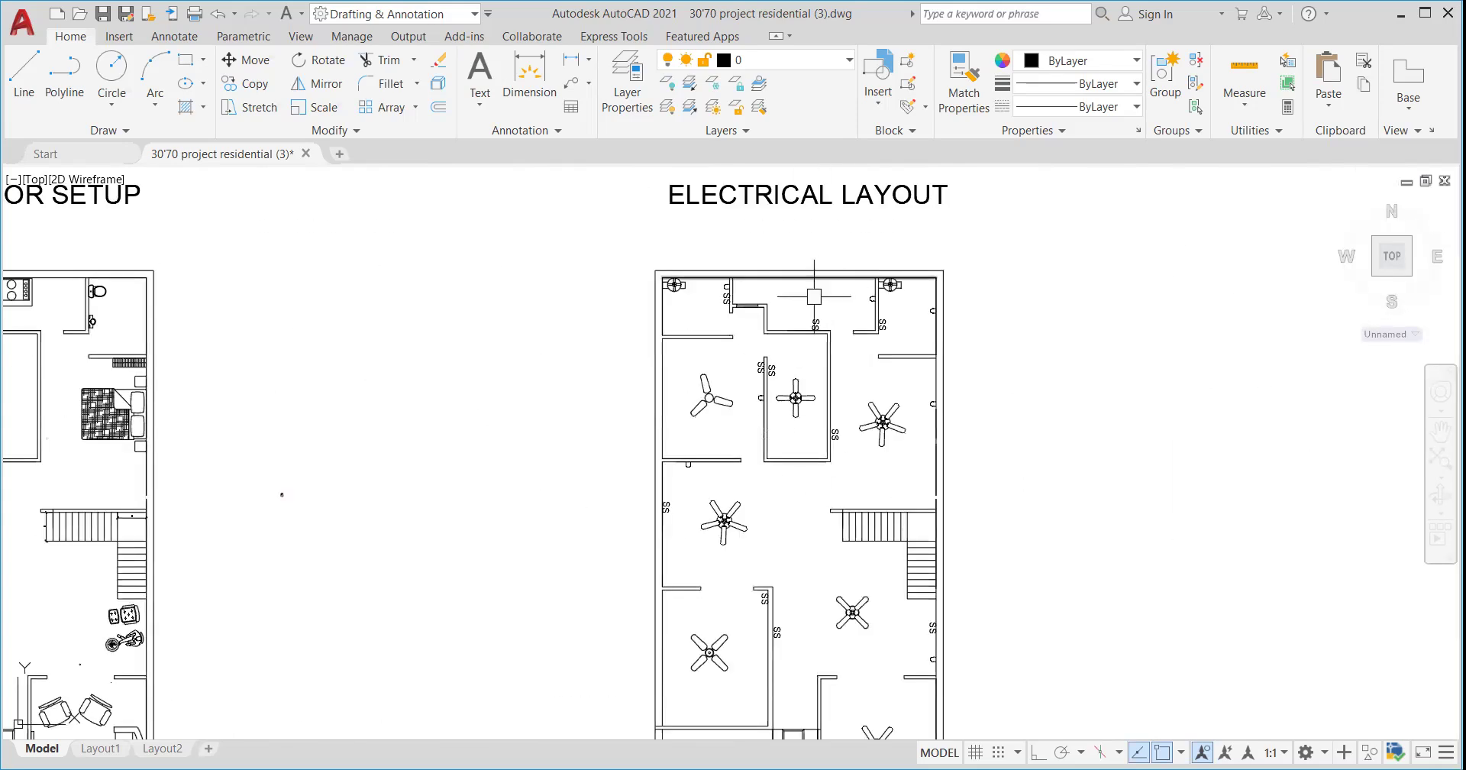
pyautogui.scroll(3, 764, 321)
pyautogui.scroll(-10, 685, 372)
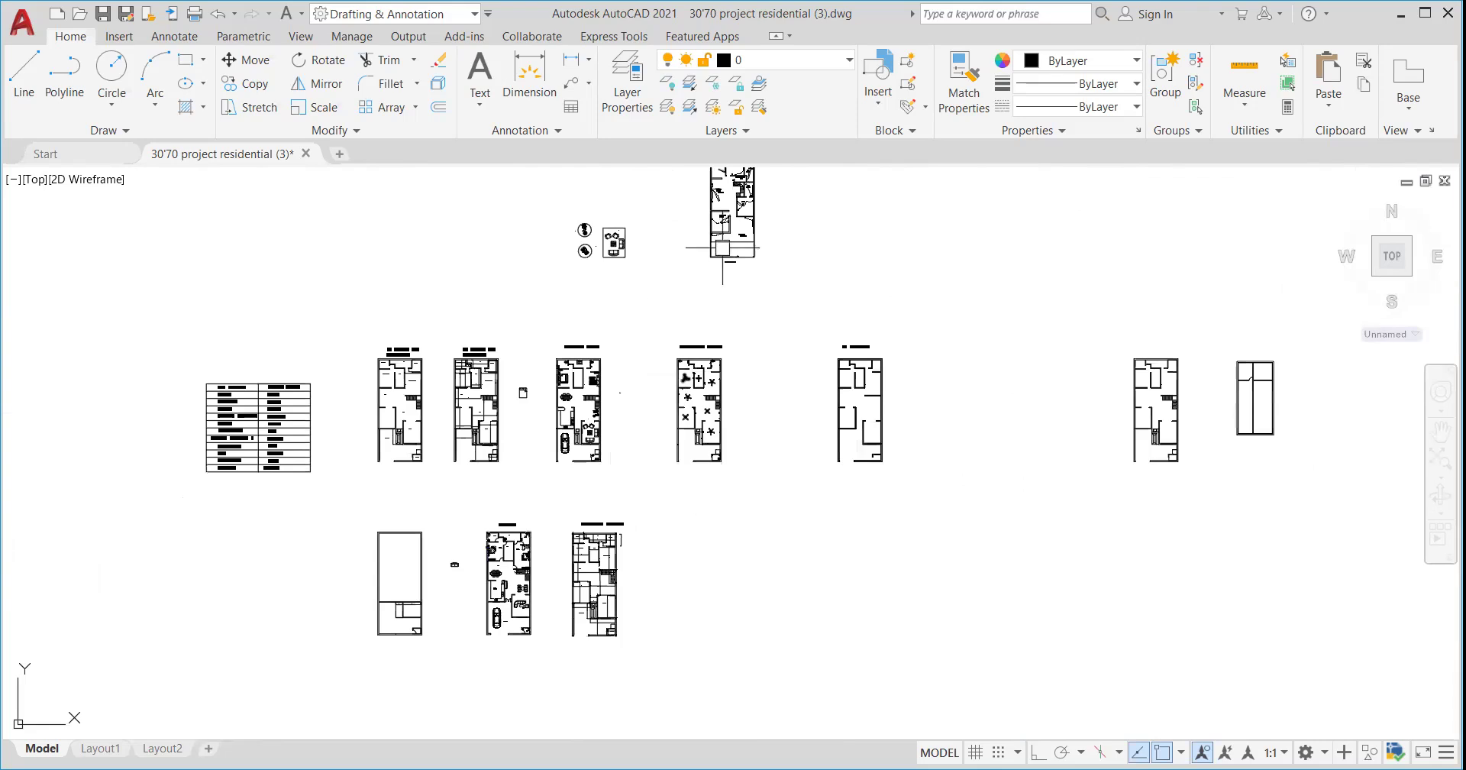
pyautogui.scroll(-3, 697, 324)
pyautogui.scroll(10, 674, 392)
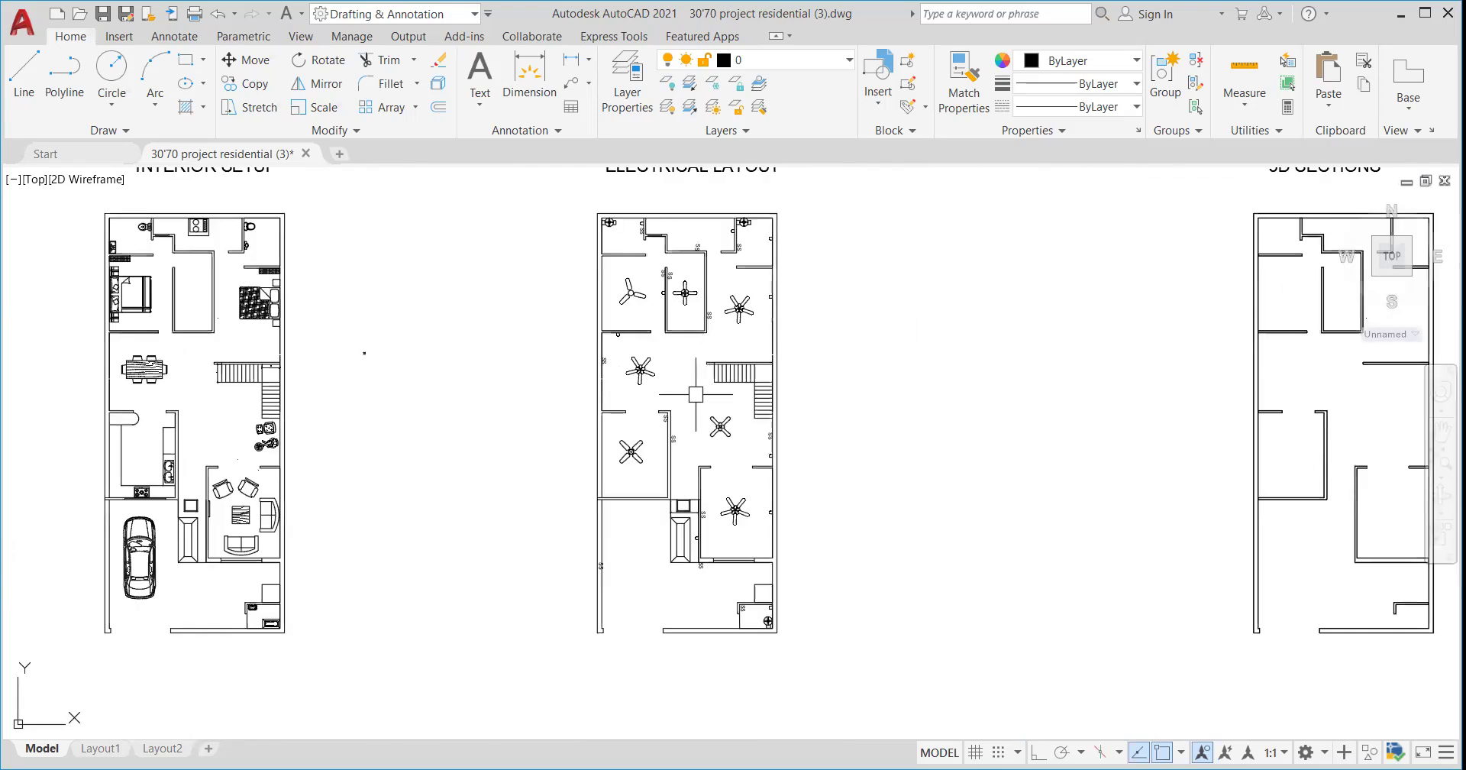
pyautogui.scroll(2, 686, 413)
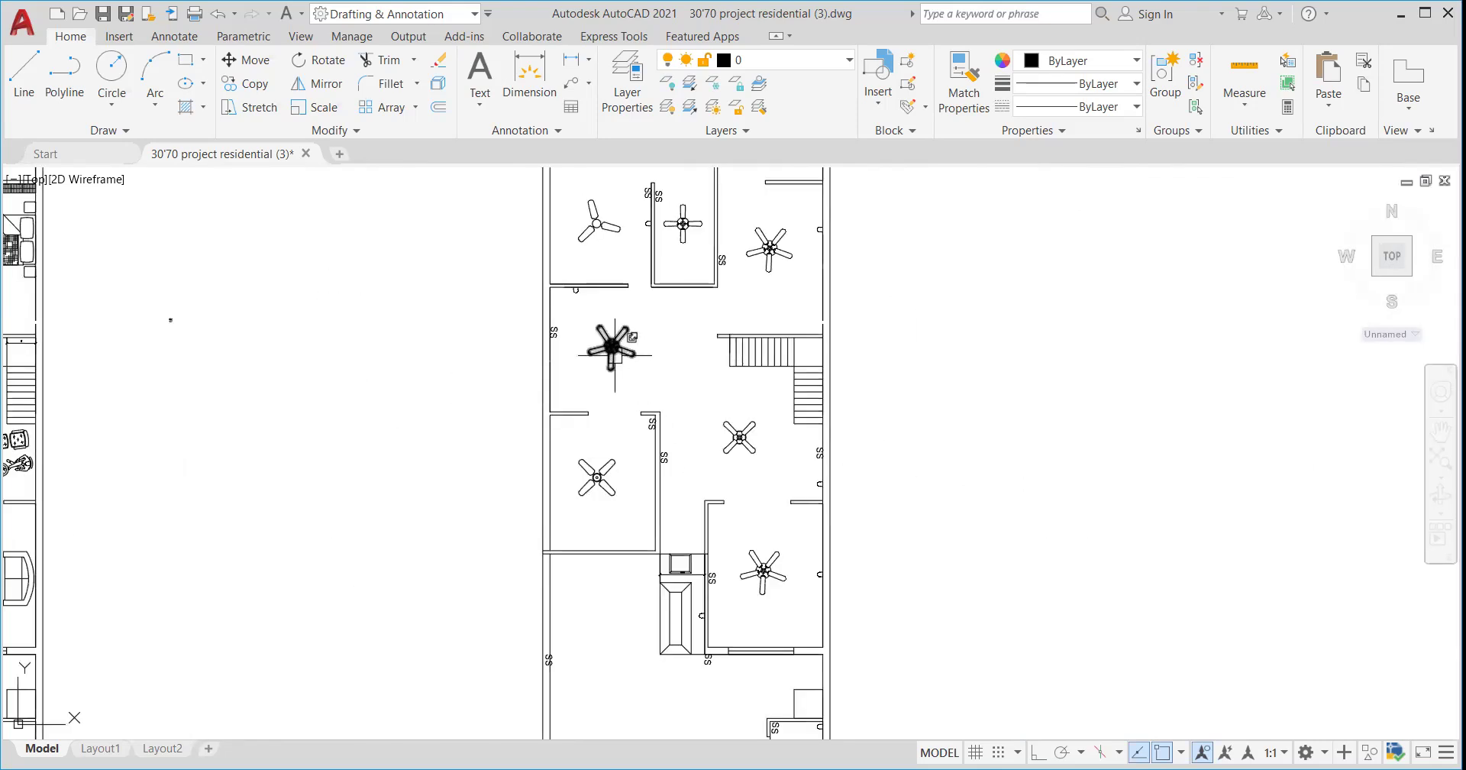
pyautogui.scroll(6, 578, 287)
pyautogui.scroll(-6, 577, 287)
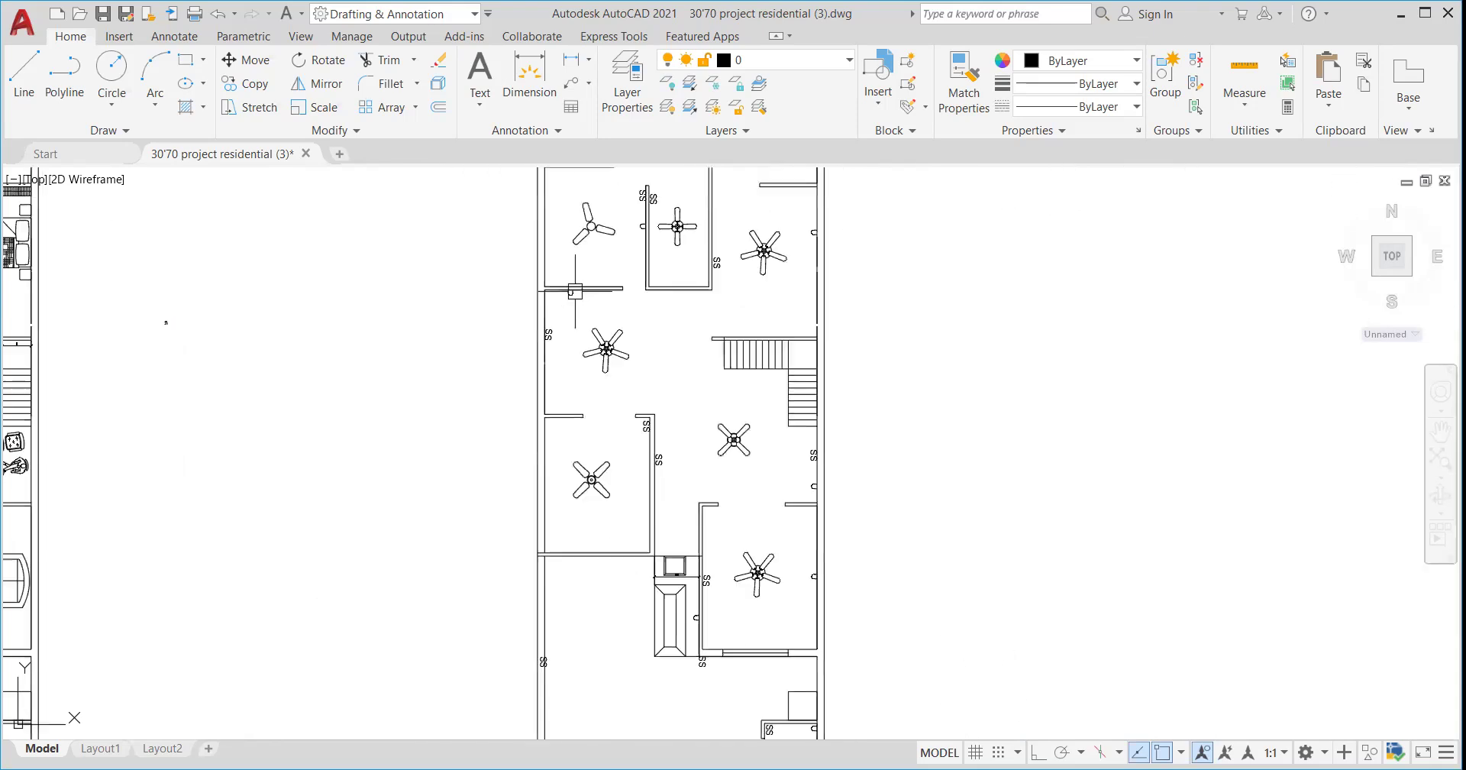
pyautogui.scroll(-4, 653, 489)
pyautogui.scroll(8, 693, 532)
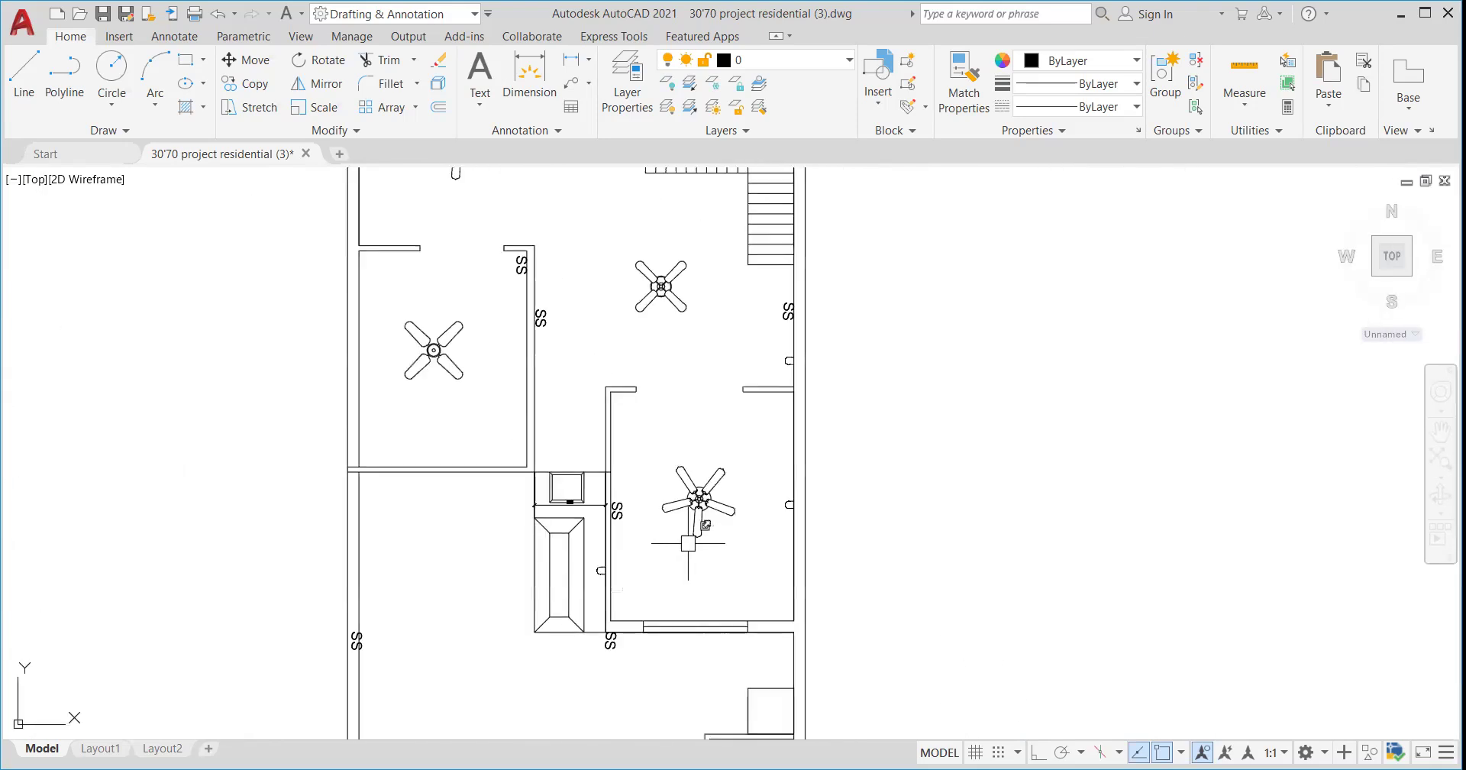
pyautogui.scroll(3, 685, 497)
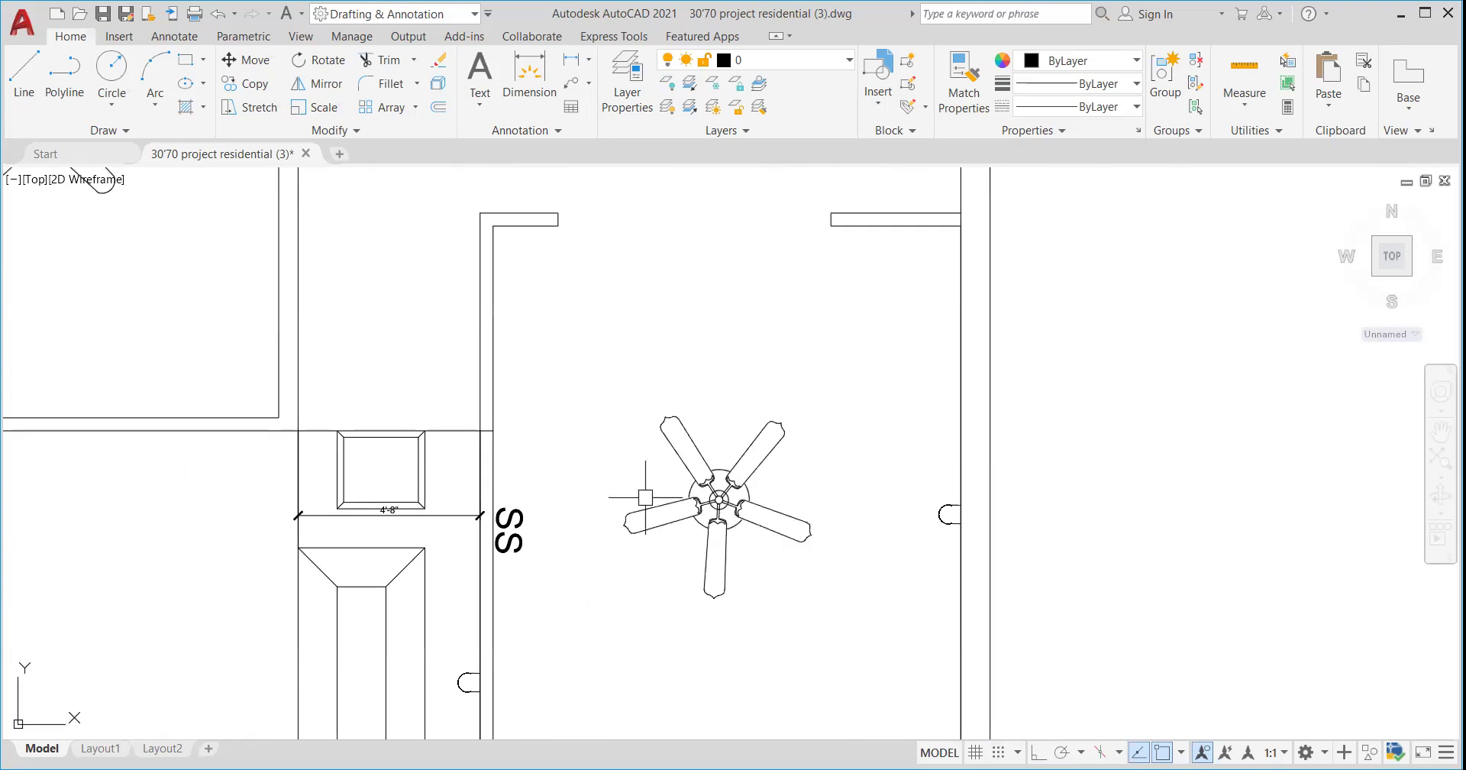
# - Review the whole electrical layout, from the front room's fan past the staircase and lobby to the rear rooms
pyautogui.scroll(-6, 701, 483)
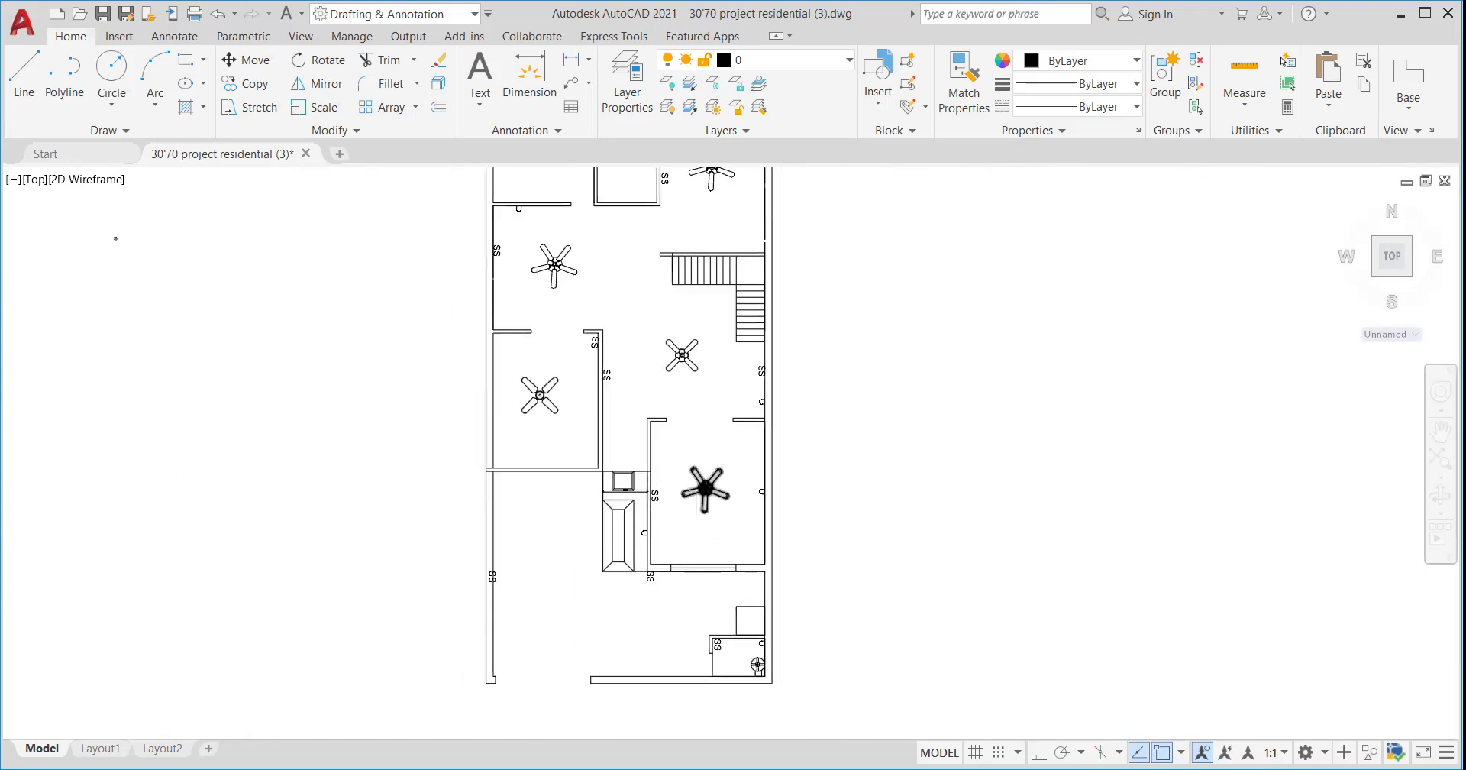
pyautogui.scroll(-4, 702, 483)
pyautogui.scroll(4, 691, 416)
pyautogui.scroll(2, 626, 462)
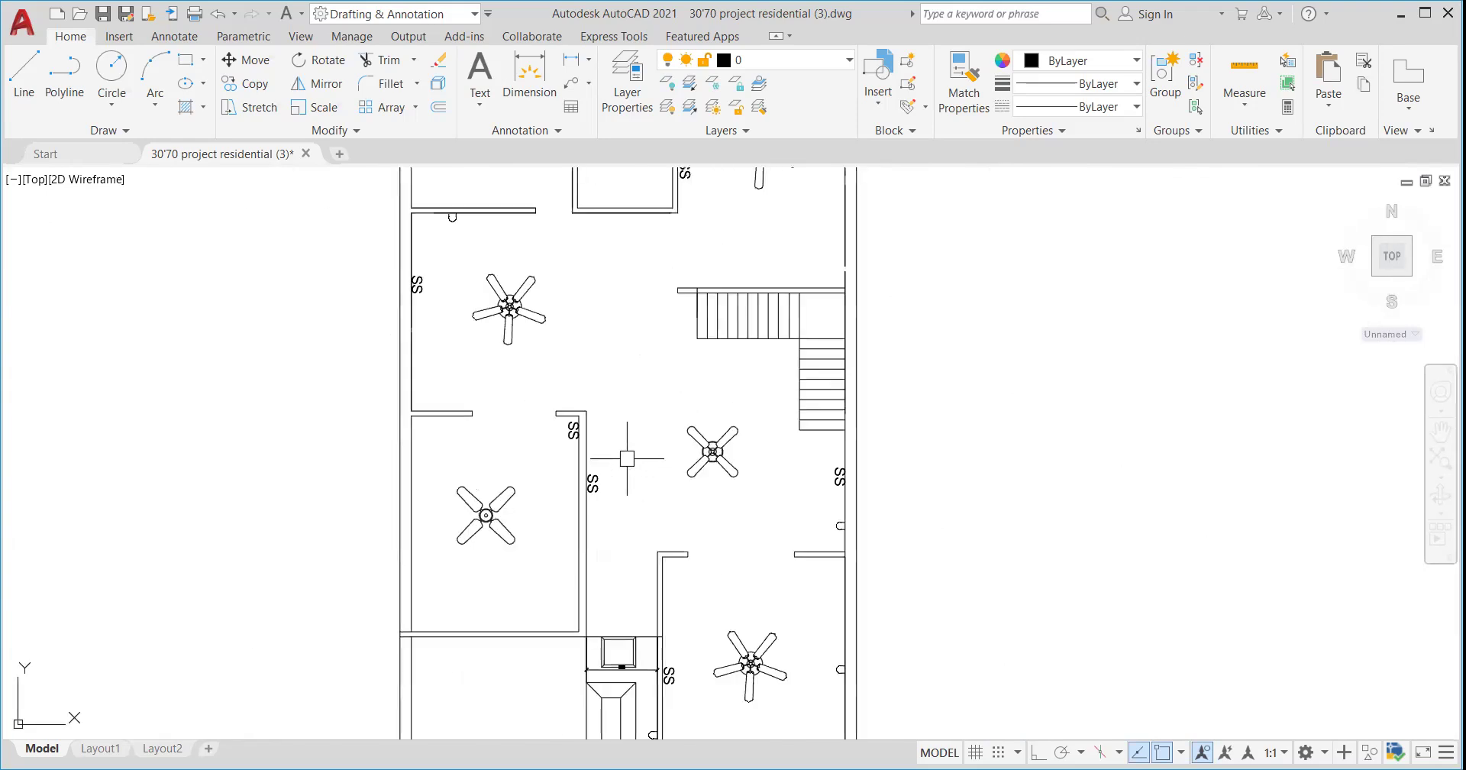
pyautogui.scroll(-5, 627, 459)
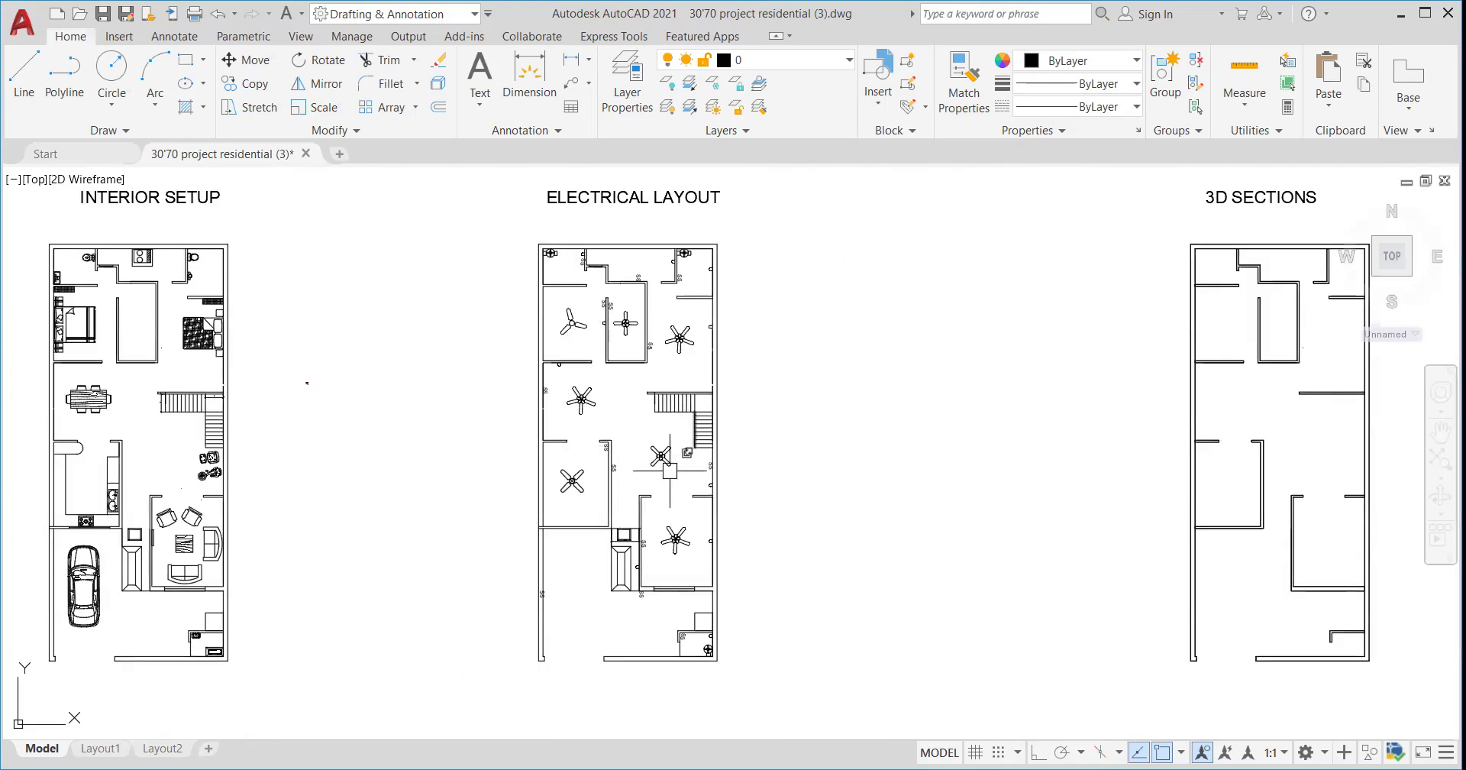
pyautogui.scroll(5, 660, 463)
pyautogui.scroll(-5, 660, 463)
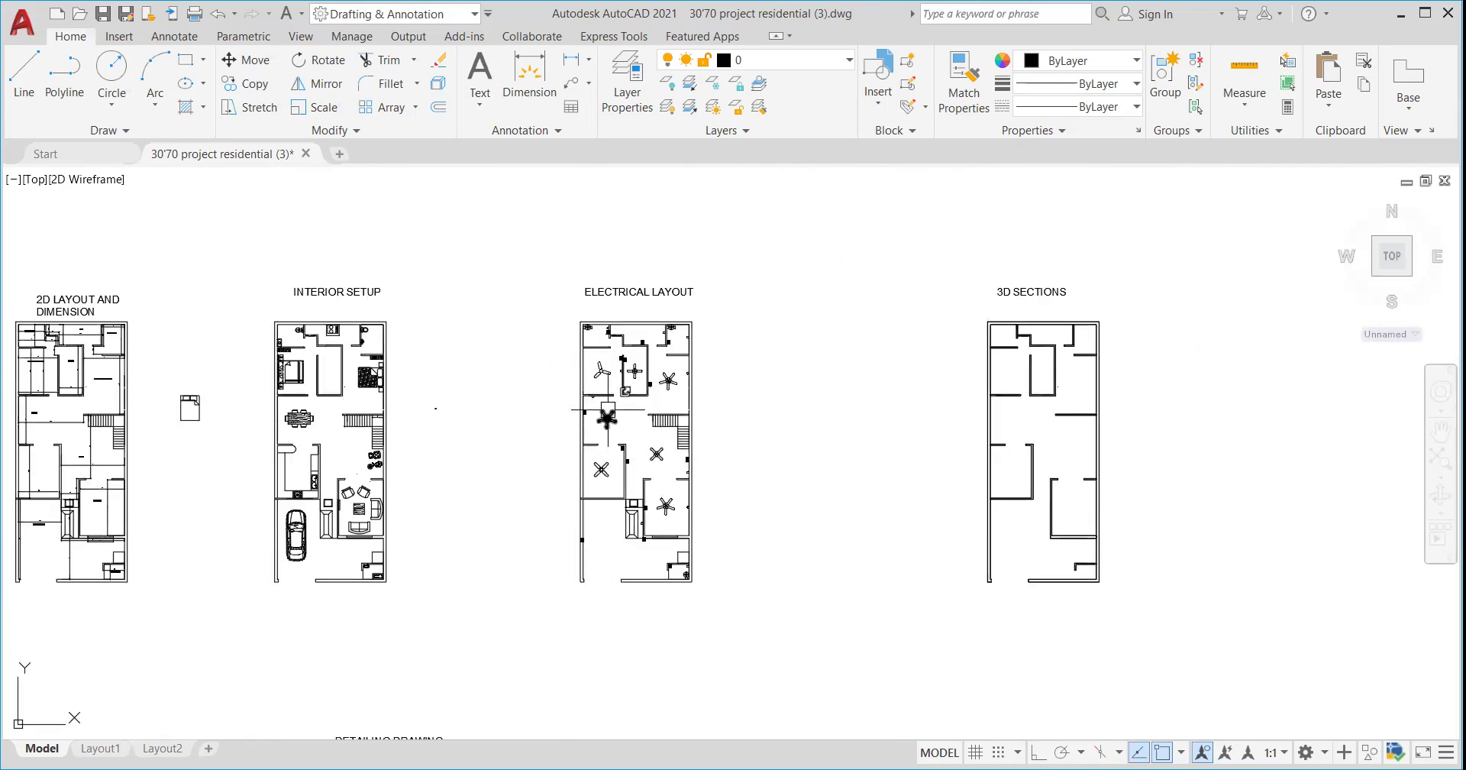
pyautogui.scroll(3, 611, 410)
pyautogui.scroll(-4, 611, 410)
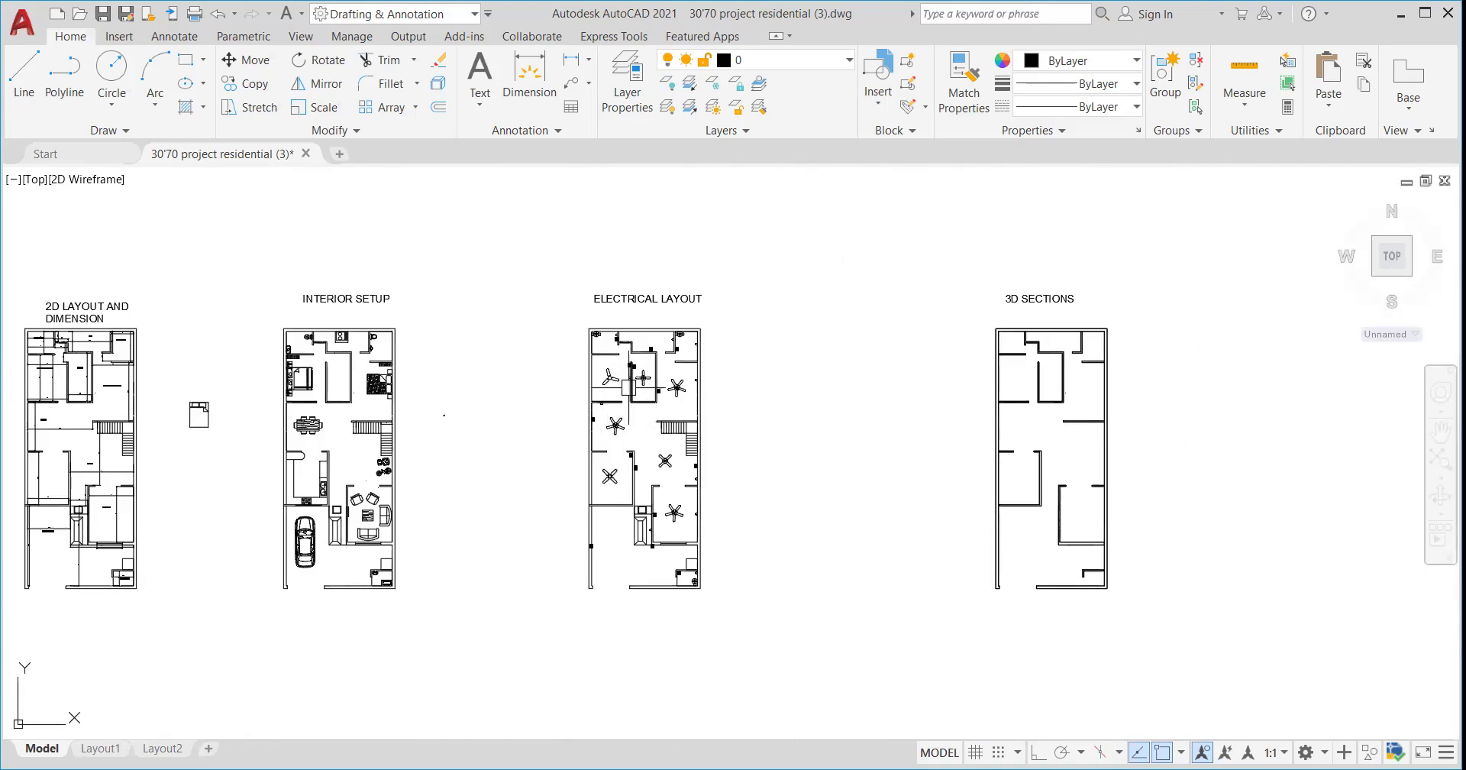
# - Examine the outer and interior walls of the 3D sections plan beside the electrical layout
pyautogui.scroll(6, 993, 399)
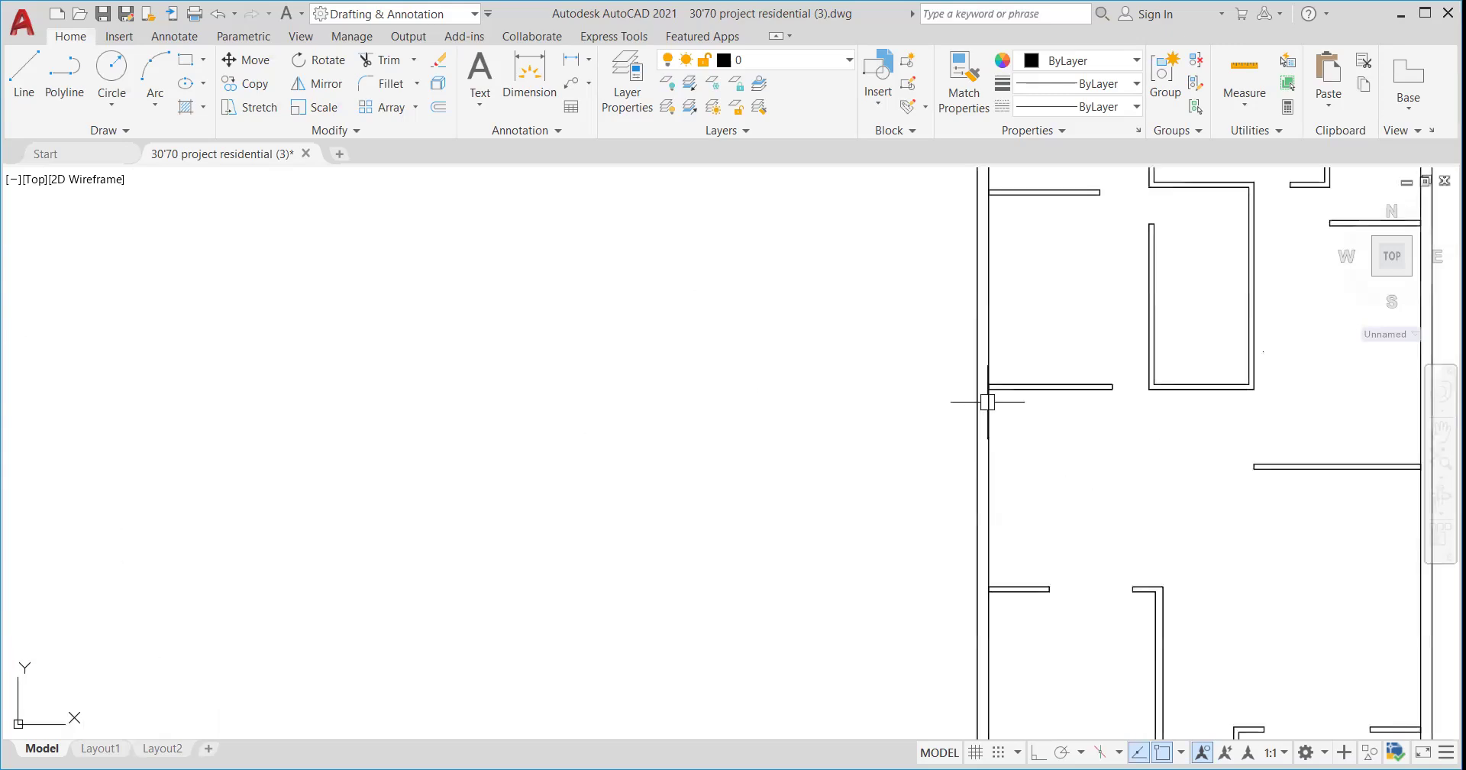
pyautogui.scroll(-8, 846, 396)
pyautogui.scroll(5, 935, 355)
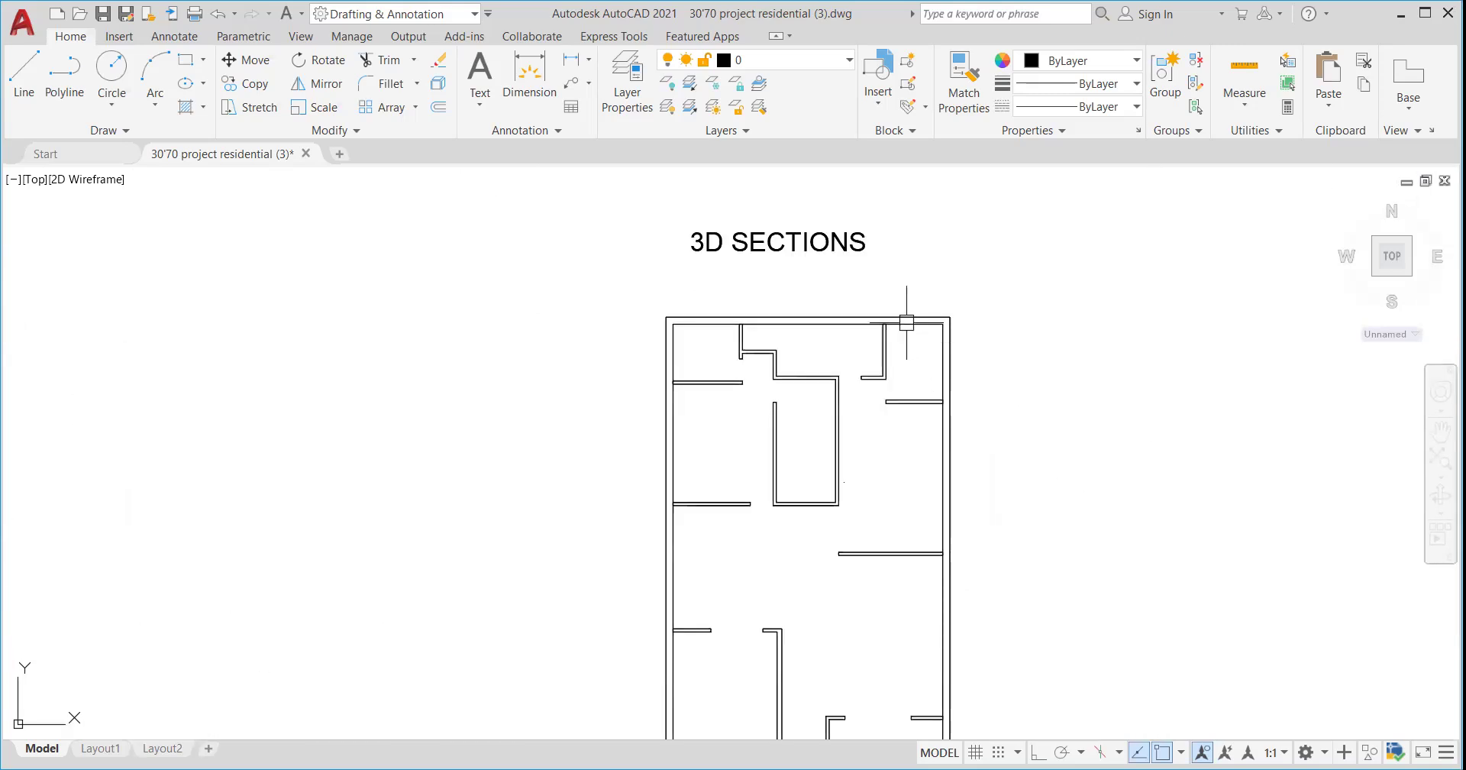
pyautogui.scroll(-3, 823, 336)
pyautogui.moveTo(823, 336); pyautogui.dragTo(820, 336, button='middle')
pyautogui.scroll(-2, 819, 339)
pyautogui.scroll(4, 847, 363)
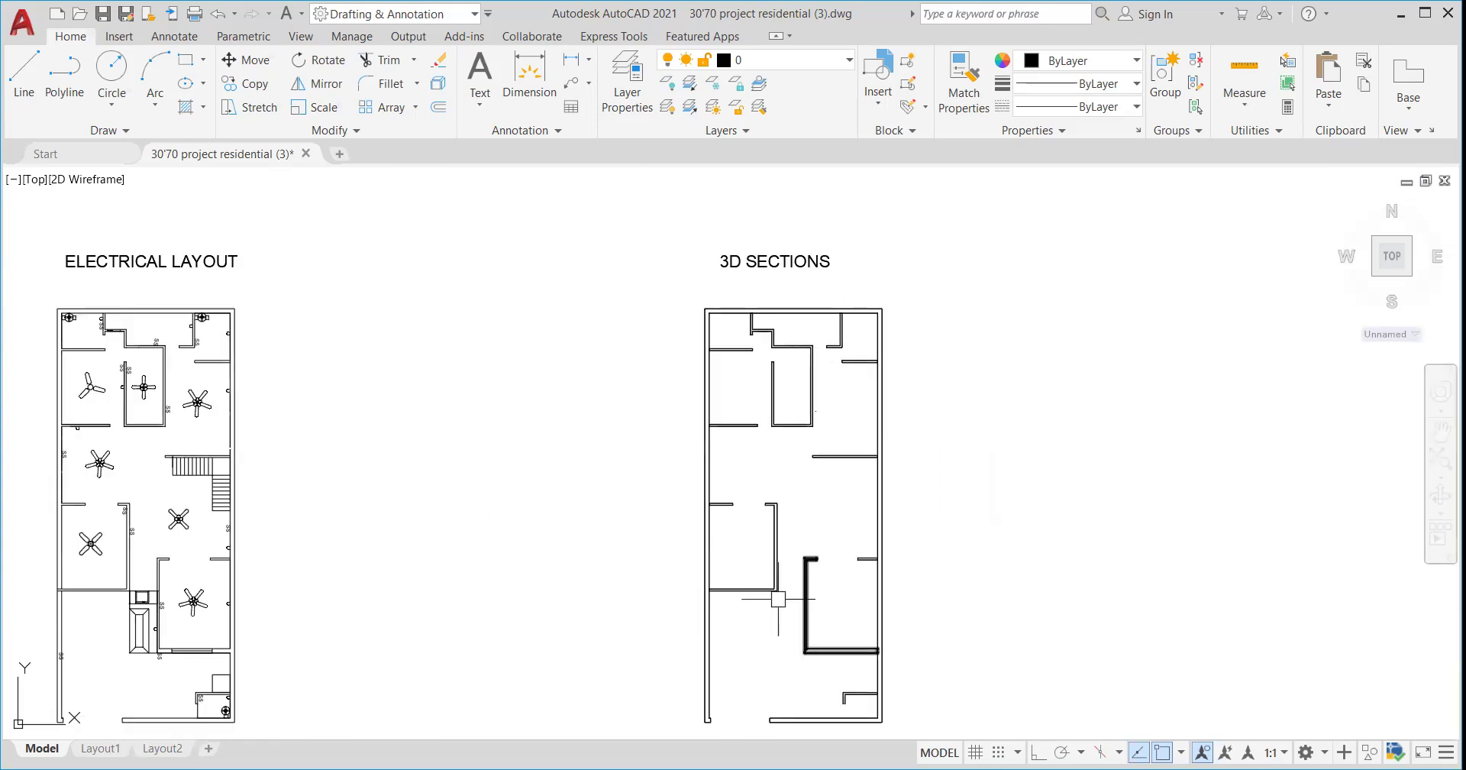
pyautogui.scroll(-2, 793, 355)
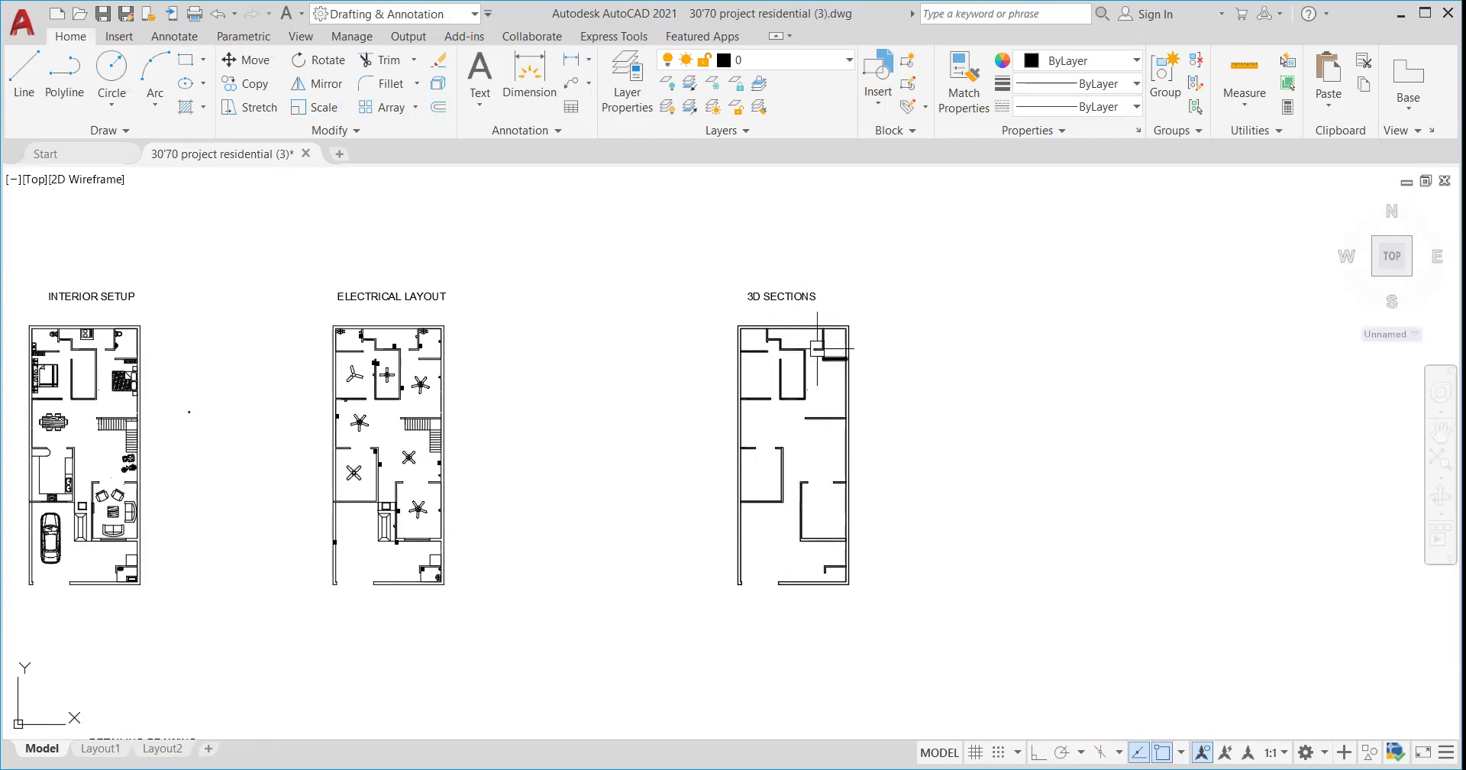
# - Inspect the rear interior walls of the 3D sections plan, including those around the enclosed central room
pyautogui.scroll(4, 813, 330)
pyautogui.scroll(-2, 810, 336)
pyautogui.scroll(-3, 800, 350)
pyautogui.scroll(3, 799, 351)
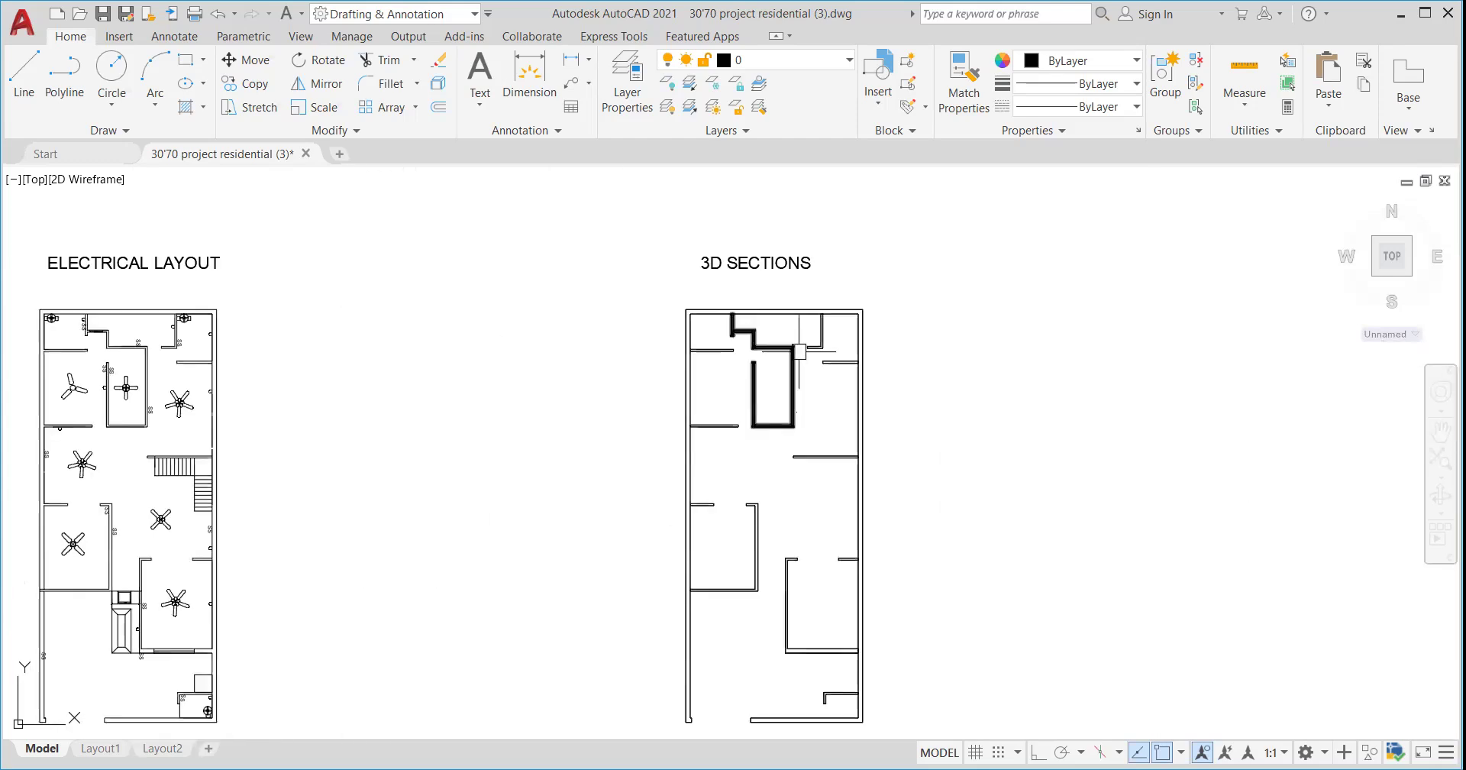
pyautogui.scroll(-3, 800, 351)
pyautogui.scroll(5, 799, 355)
pyautogui.scroll(-5, 798, 360)
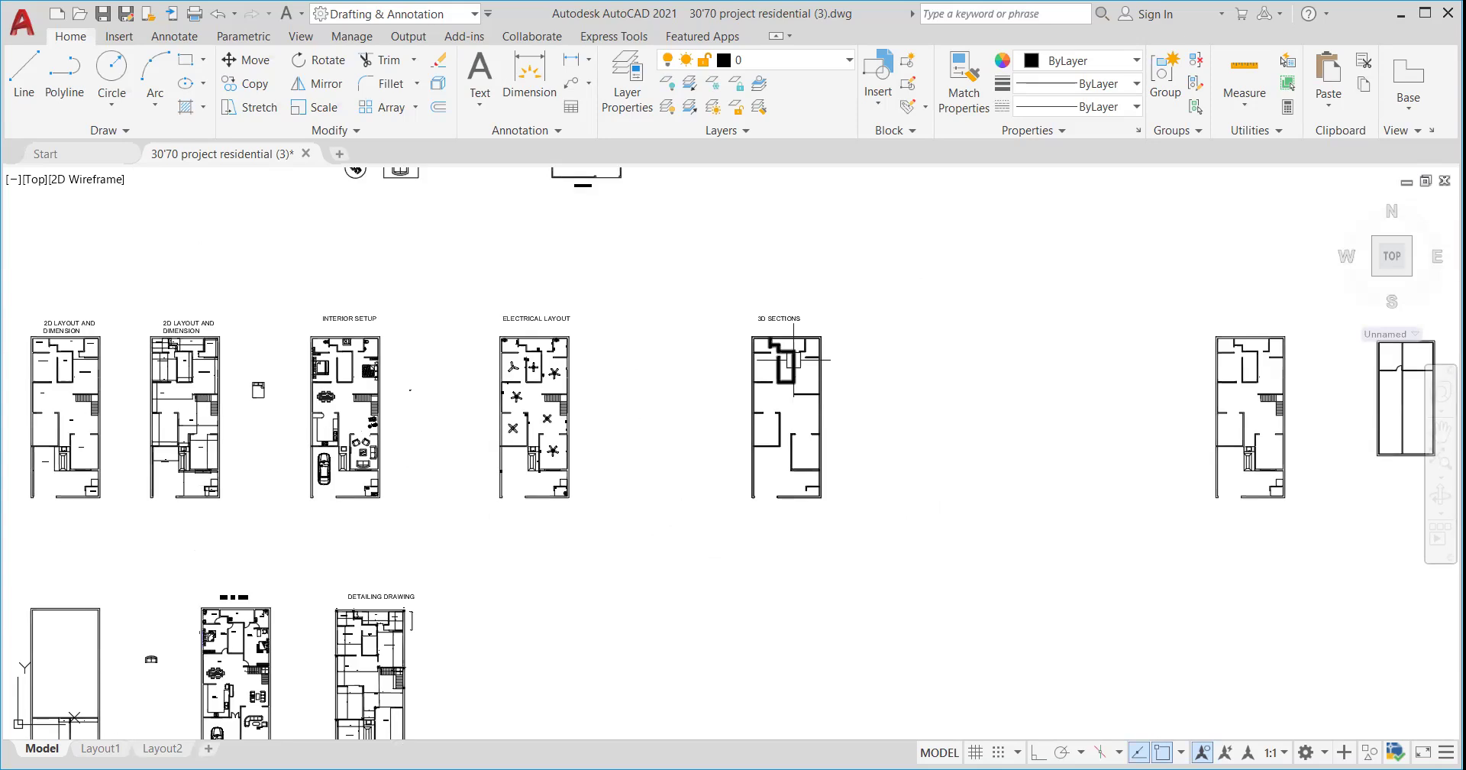
pyautogui.scroll(3, 794, 360)
pyautogui.scroll(3, 795, 360)
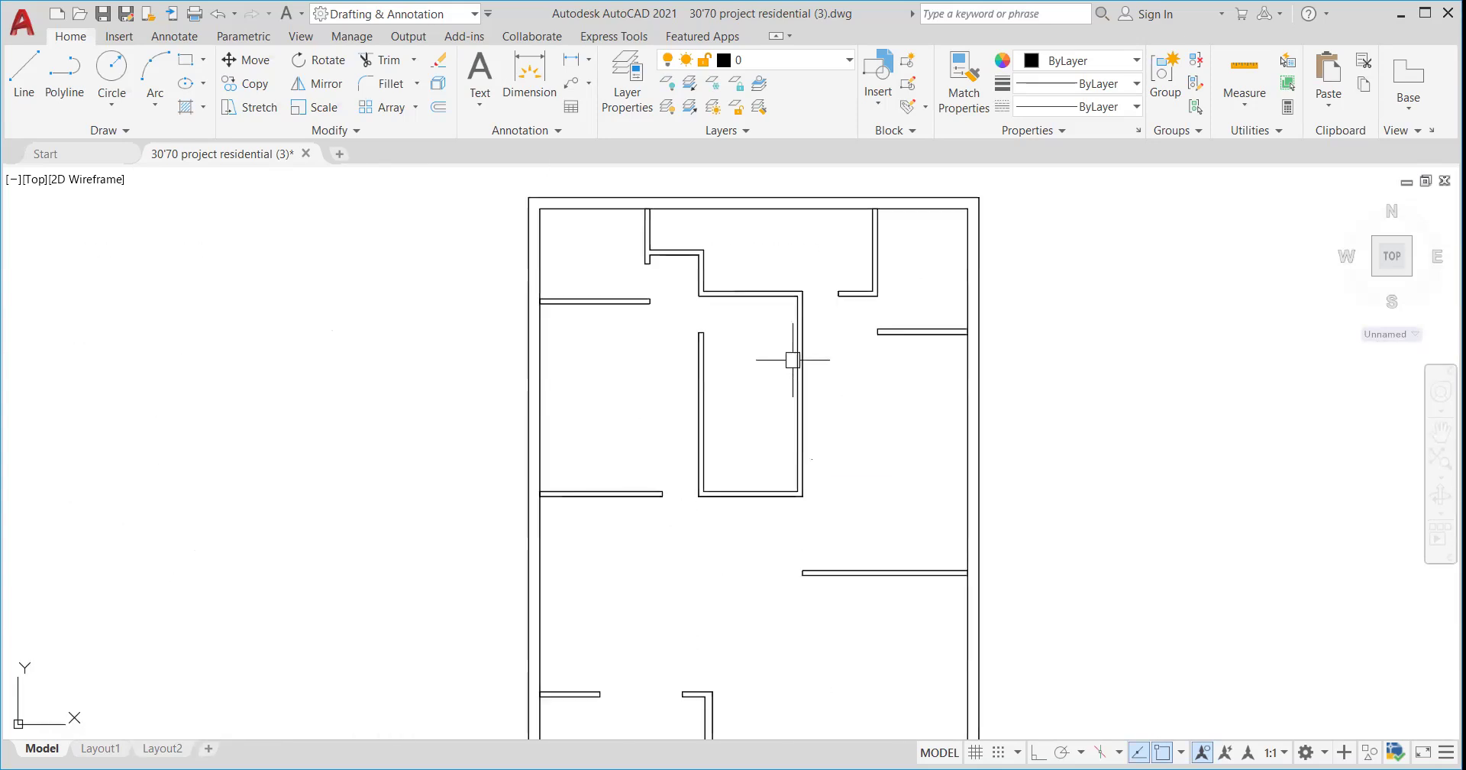
# - Look over the 3D sections plan in relation to the full set of project plans and identify its wall object type
pyautogui.scroll(-5, 795, 360)
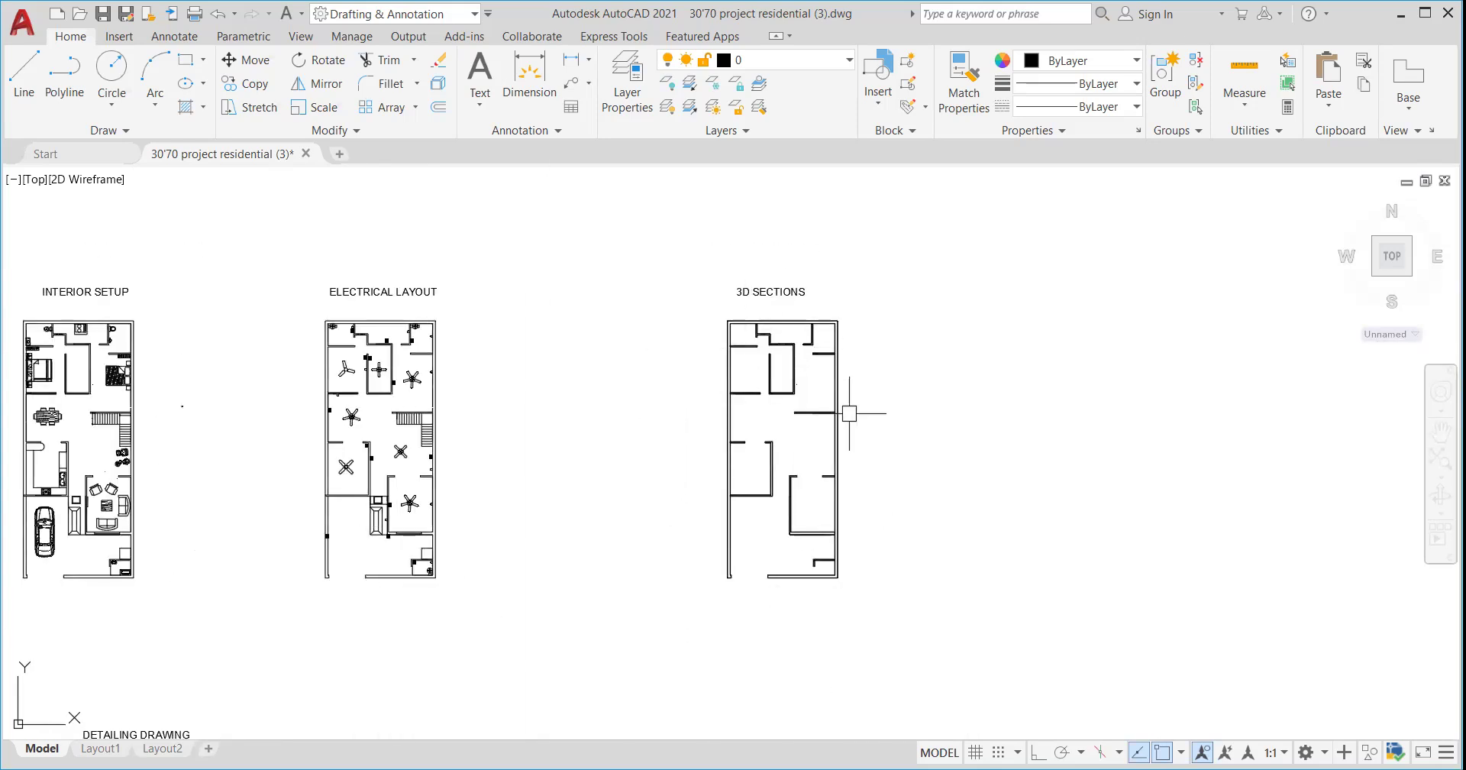
pyautogui.scroll(4, 818, 415)
pyautogui.scroll(-4, 744, 355)
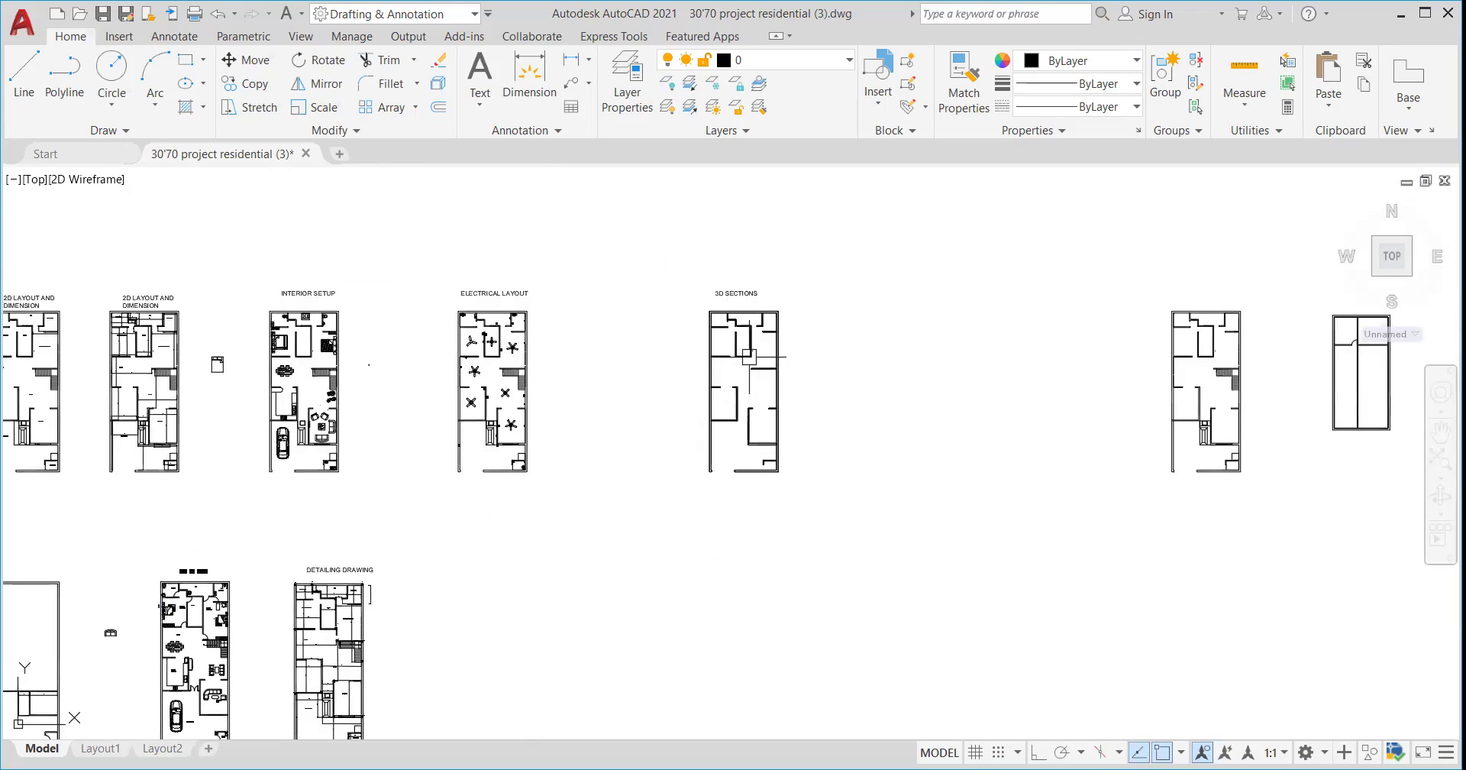
pyautogui.scroll(3, 809, 308)
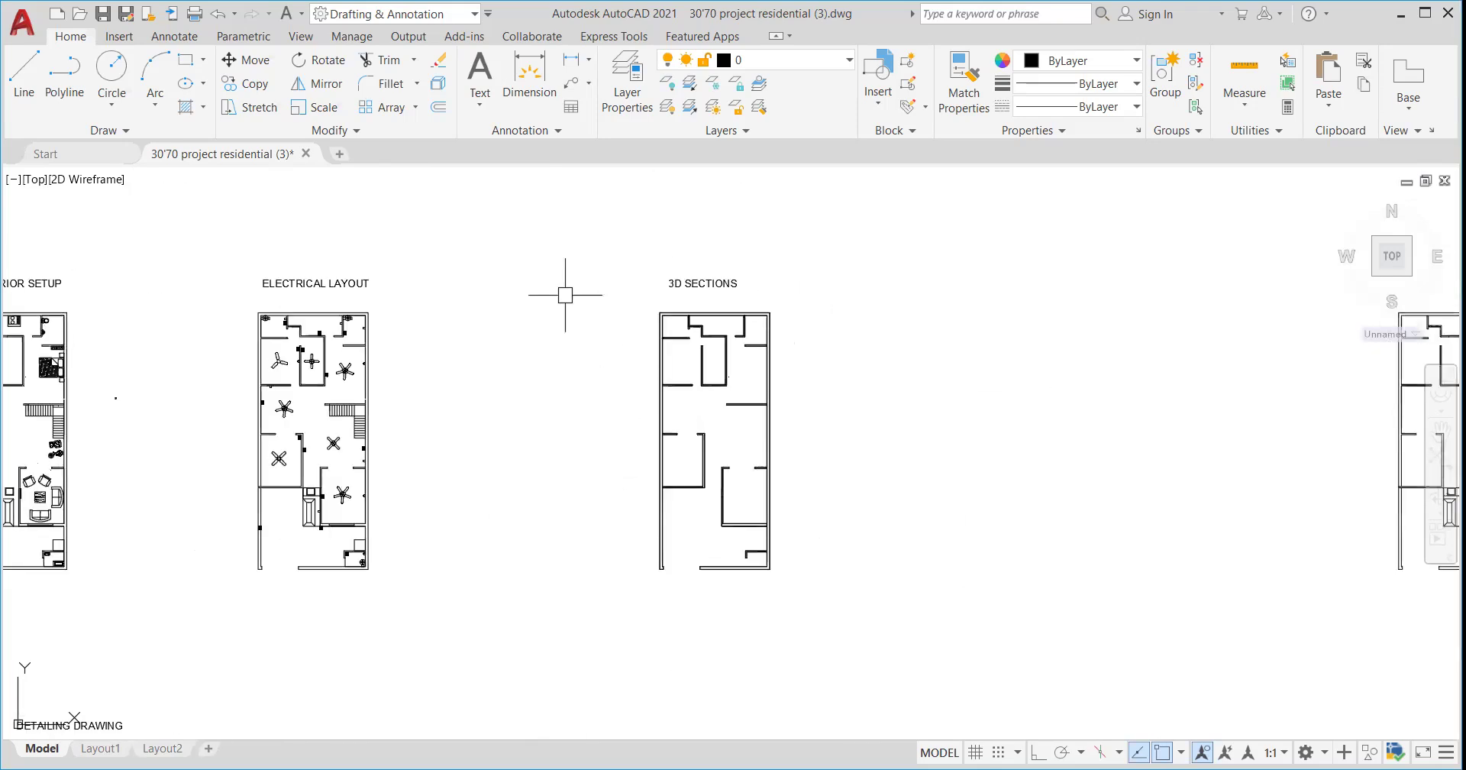
pyautogui.scroll(1, 759, 344)
pyautogui.scroll(-6, 736, 340)
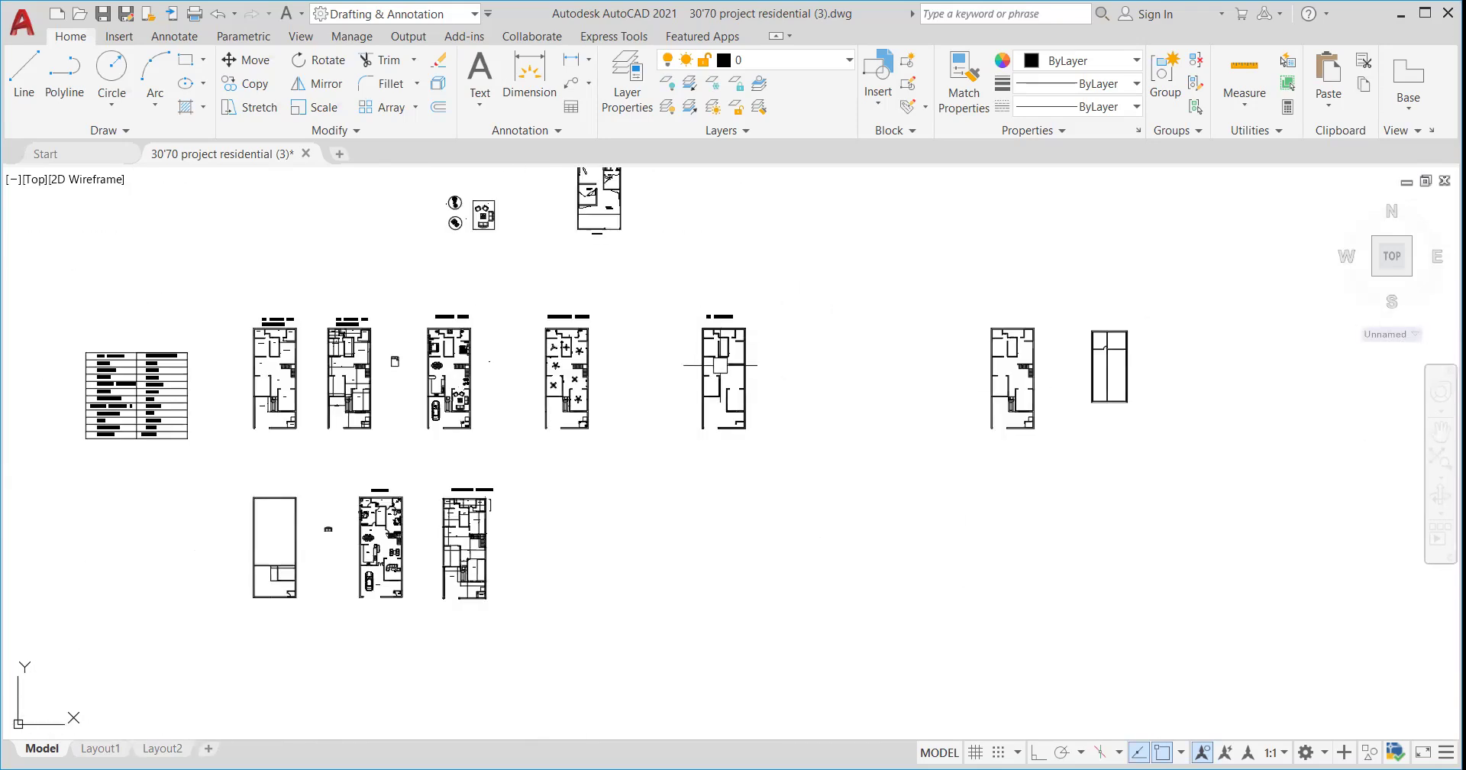
pyautogui.scroll(4, 722, 363)
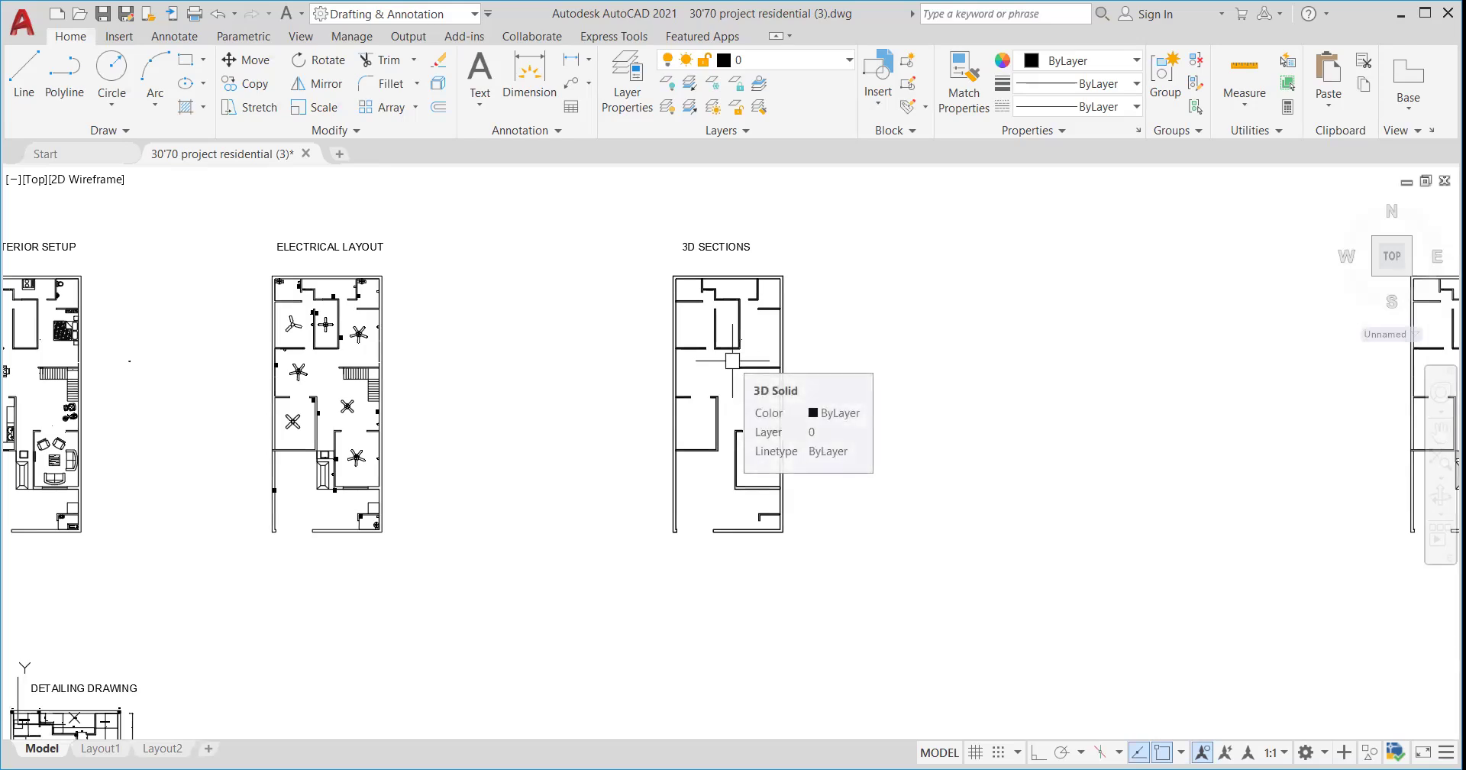